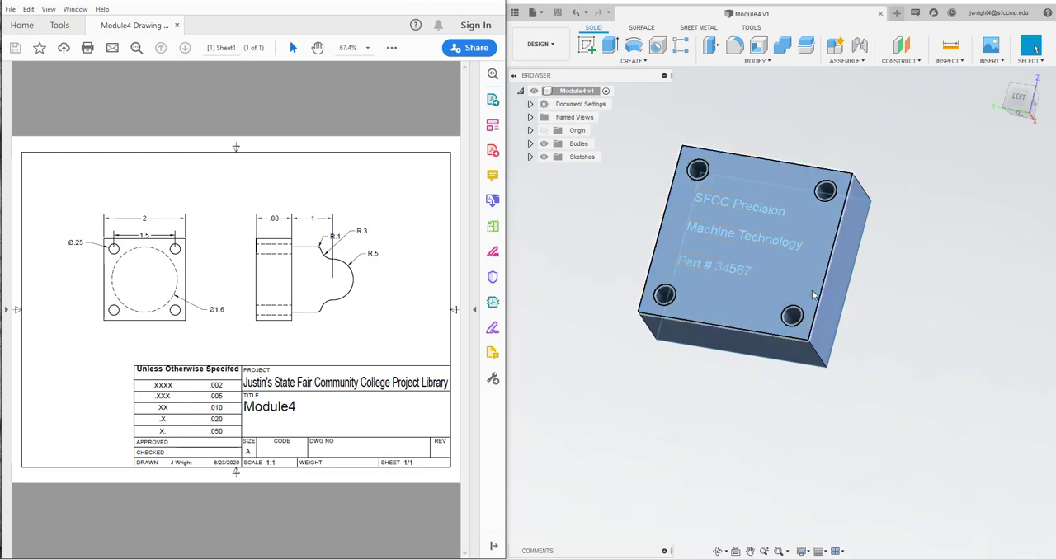
Examine the finished Module4 part from its engraved plate side and its domed side, with the design window maximized
left_click(709, 279)
left_click(1017, 95)
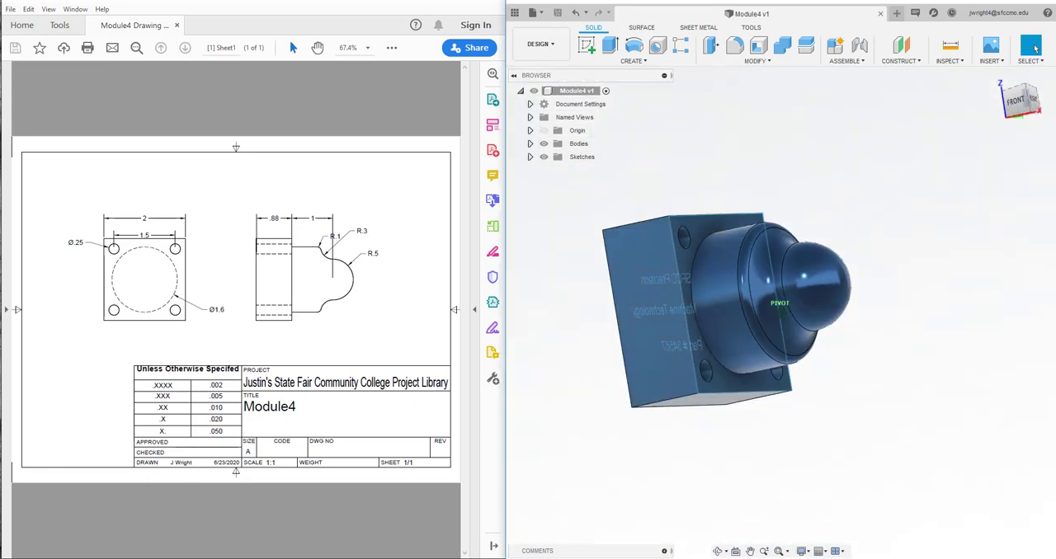
mouse_move(779, 303)
middle_mouse_down("shift")
mouse_move(784, 236)
mouse_move(767, 202)
mouse_move(784, 248)
middle_mouse_up("shift")
left_click_drag(1021, 120, 1019, 104)
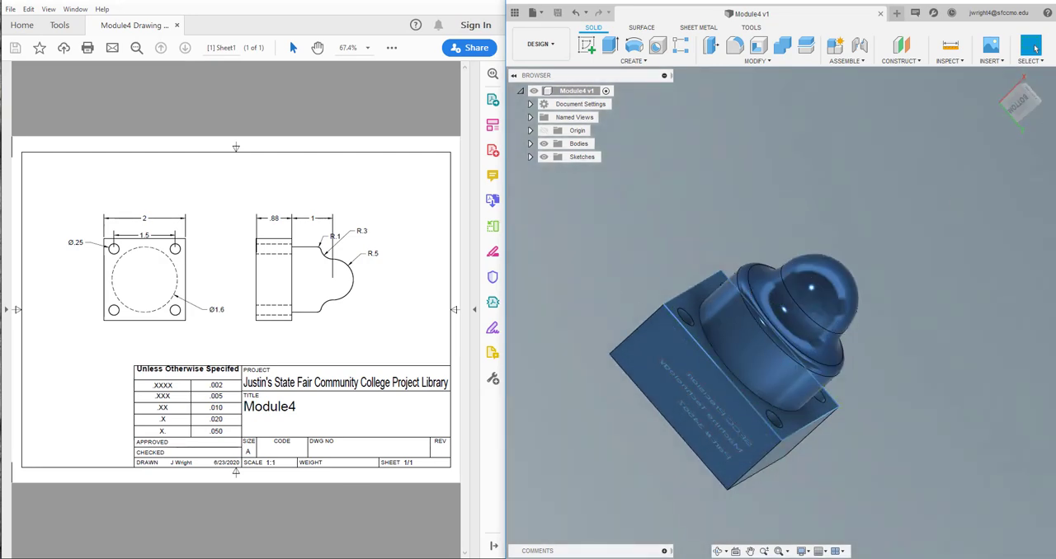
left_click(439, 3)
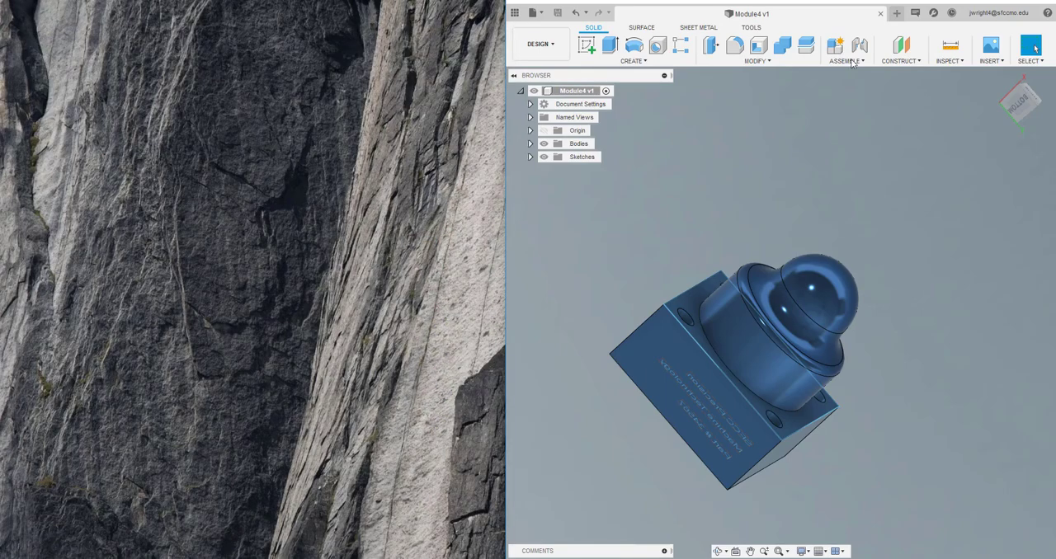
left_click(1021, 3)
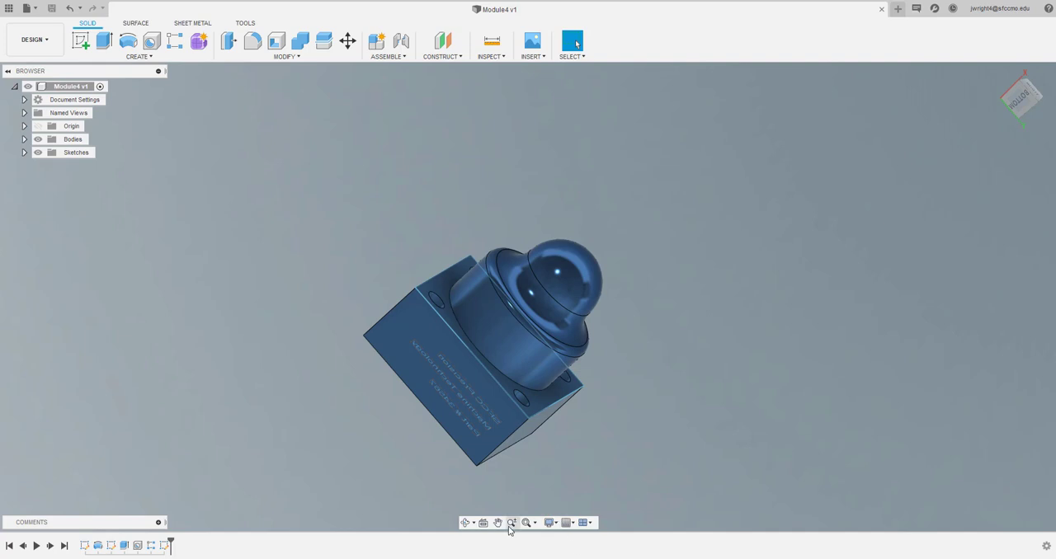
scroll(530, 523, "up", 3)
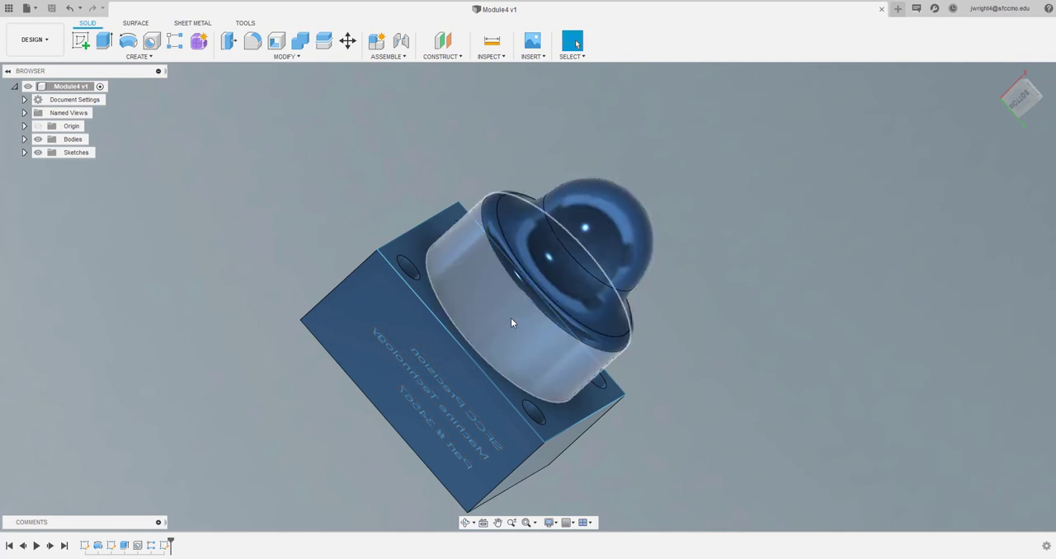
mouse_move(1023, 96)
left_mouse_down()
mouse_move(1005, 72)
mouse_move(1013, 60)
mouse_move(1008, 93)
mouse_move(1019, 104)
mouse_move(1018, 70)
mouse_move(1001, 92)
mouse_move(1028, 100)
left_mouse_up()
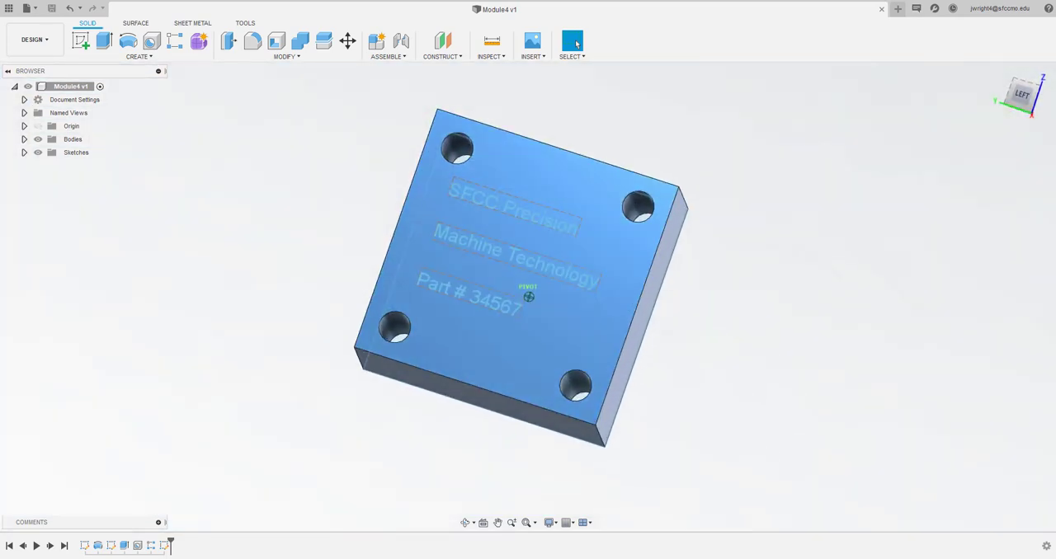
mouse_move(529, 296)
middle_mouse_down("shift")
mouse_move(309, 288)
mouse_move(305, 161)
middle_mouse_up("shift")
left_click_drag(1021, 62, 1022, 101)
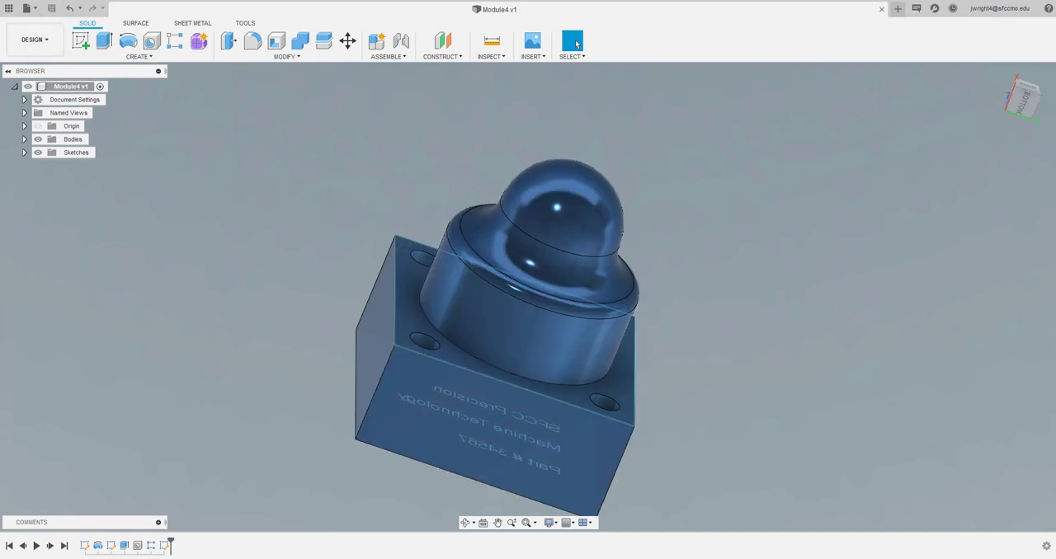
Create a new empty design
left_click(29, 8)
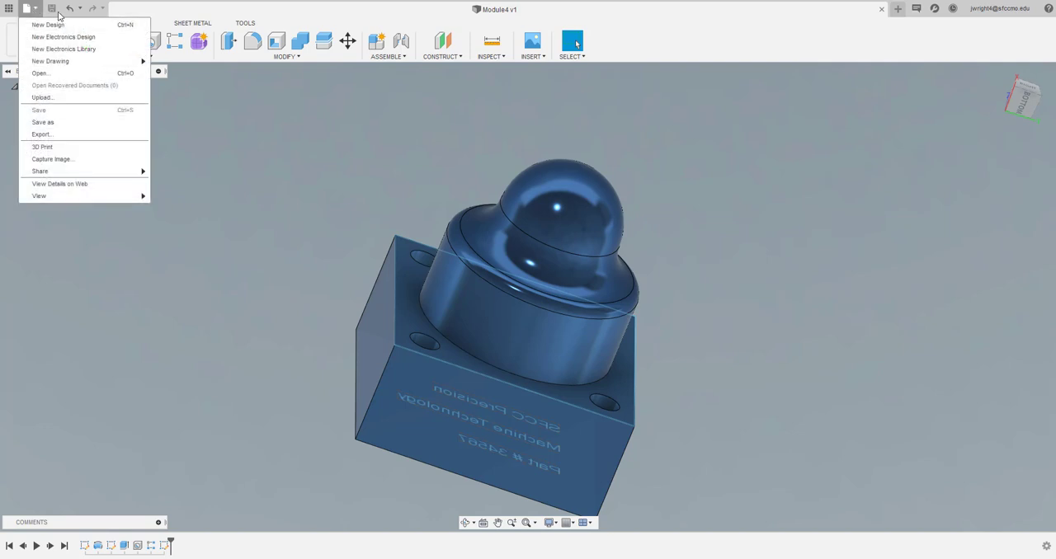
mouse_move(69, 62)
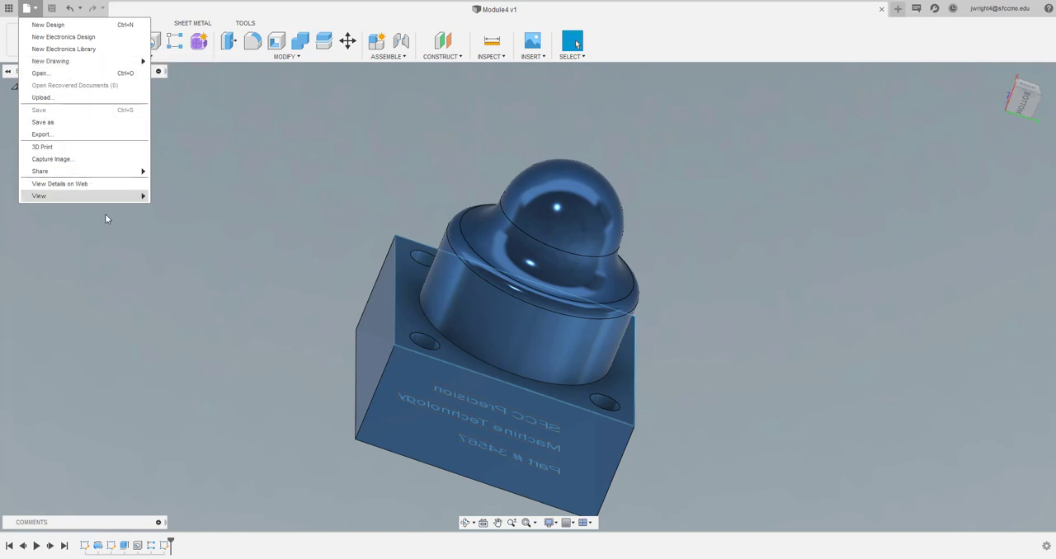
left_click(66, 24)
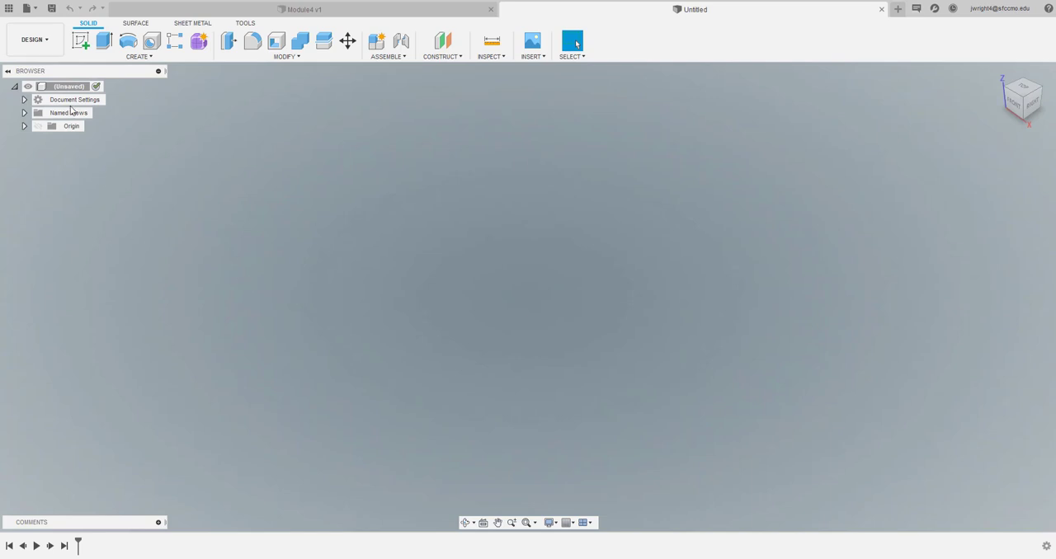
Save the design as "Module 4 Video" in the Module 4 folder of the MACH134 project folder
left_click(51, 8)
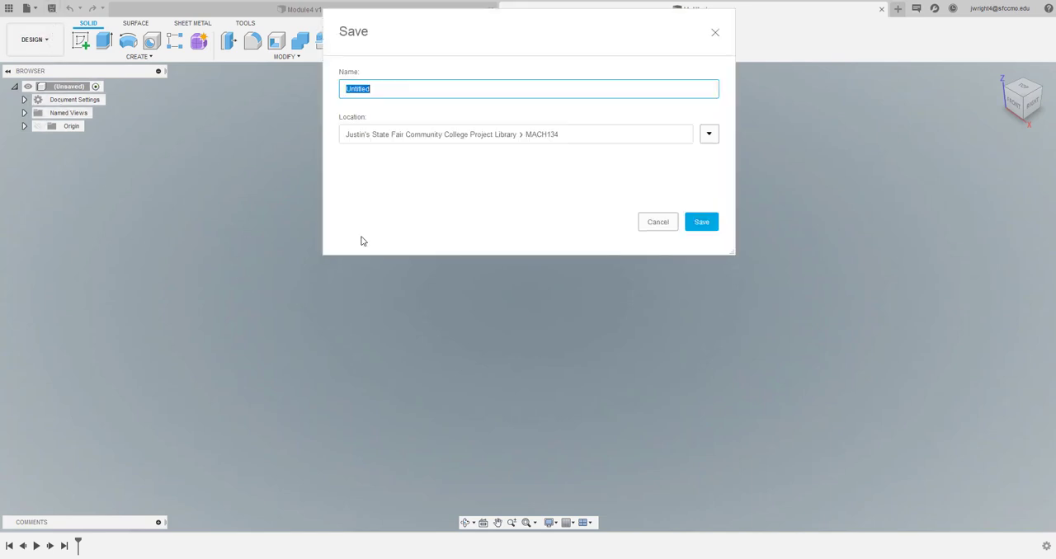
left_click(708, 134)
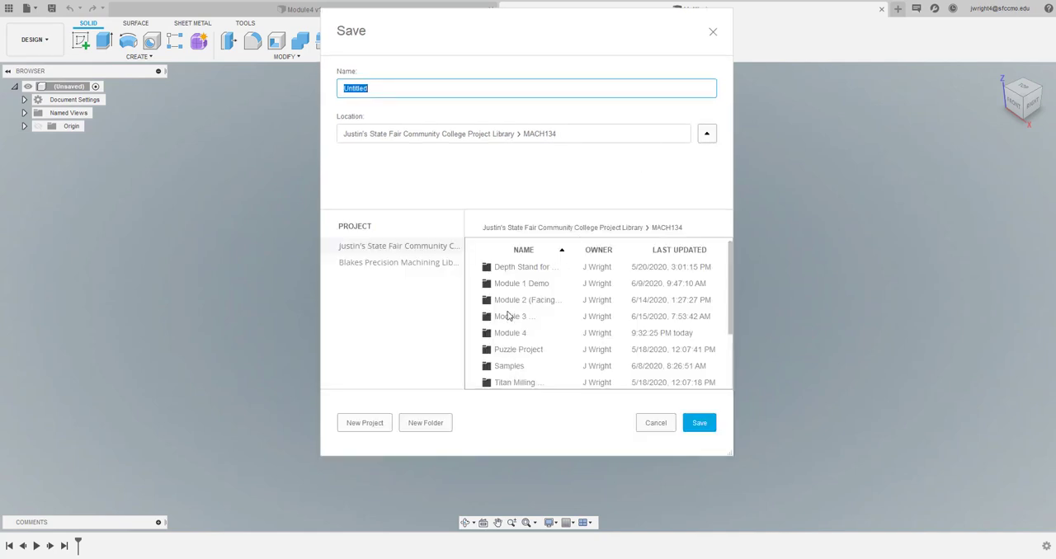
scroll(515, 325, "down", 3)
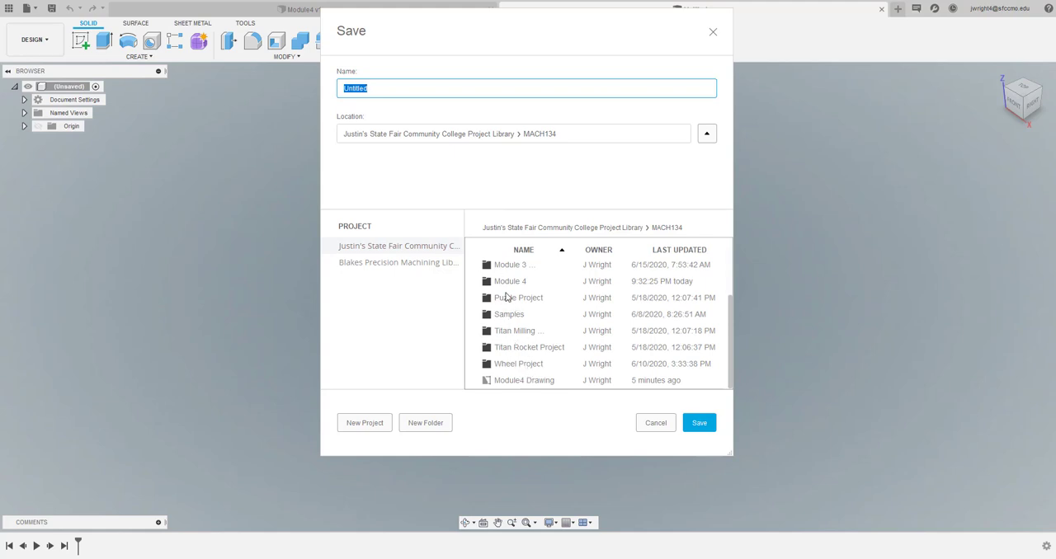
left_click(392, 90)
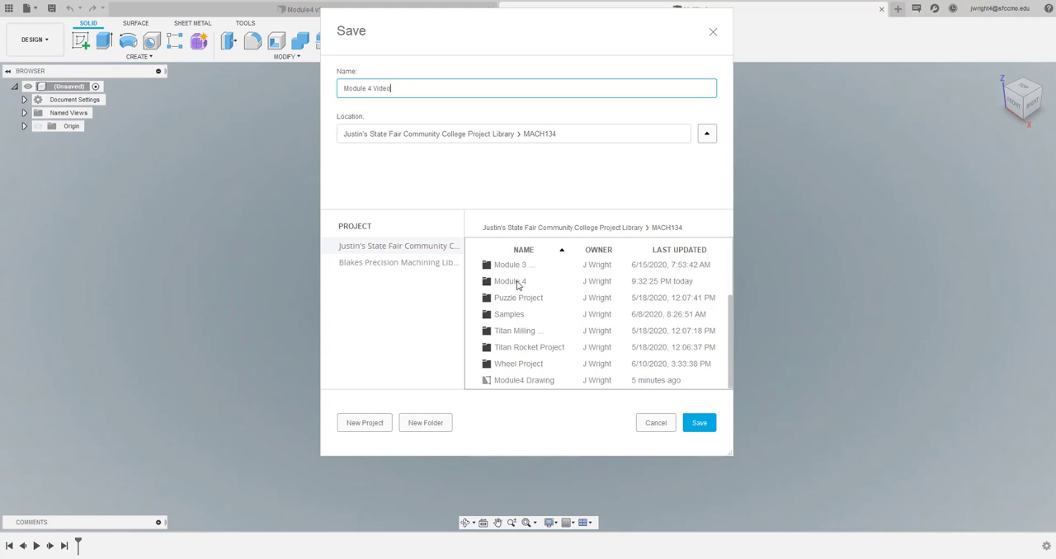
double_click(512, 281)
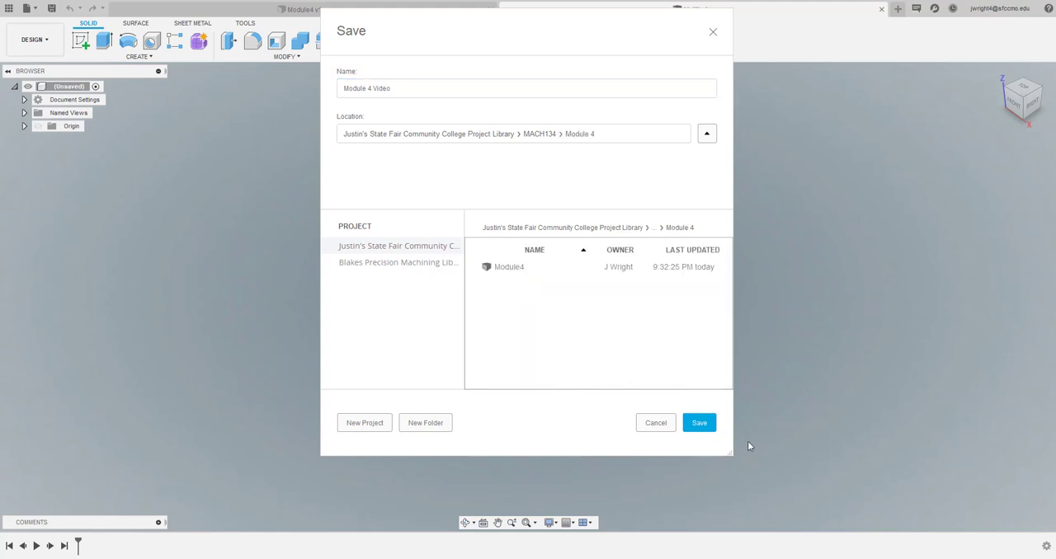
left_click(698, 424)
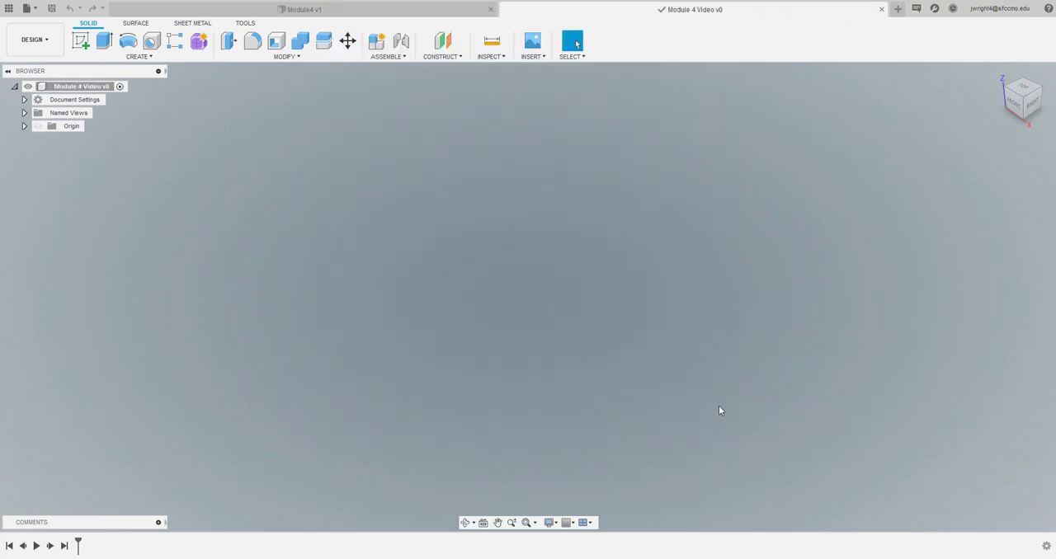
Start a sketch on the horizontal XY plane, viewed straight from the top with the origin centred
left_click(84, 40)
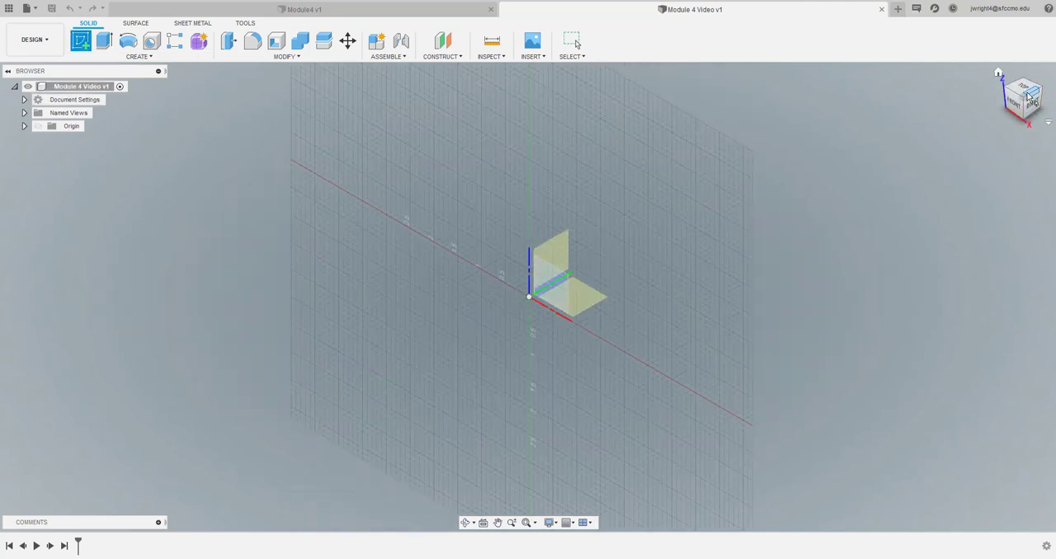
left_click(1021, 89)
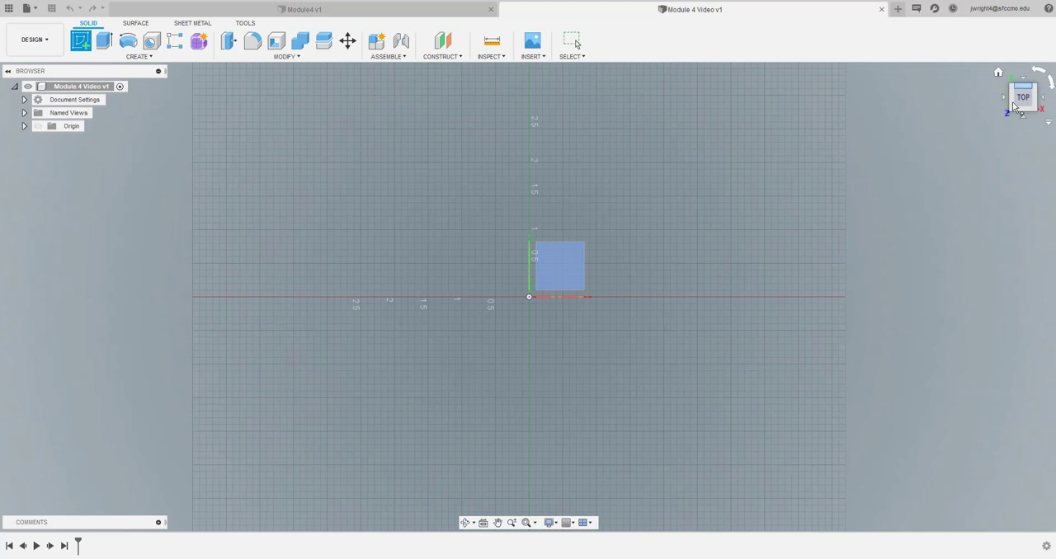
mouse_move(1022, 102)
left_mouse_down()
mouse_move(1045, 105)
mouse_move(1020, 110)
left_mouse_up()
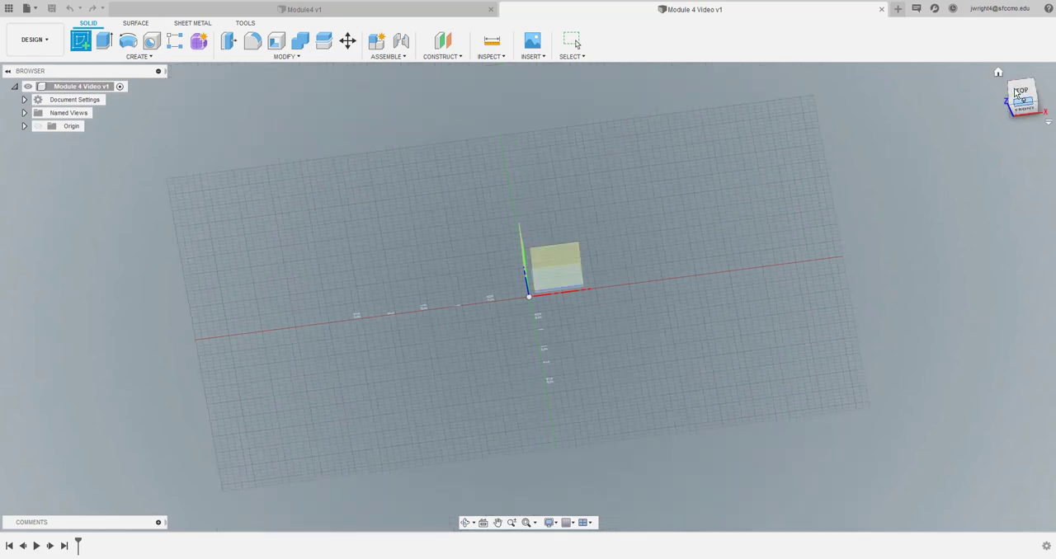
left_click(1023, 93)
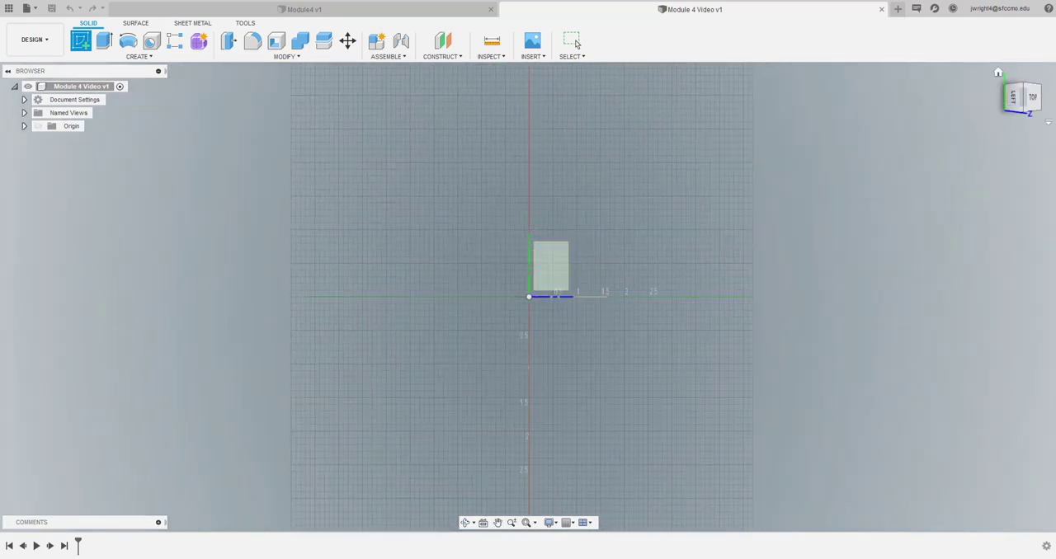
left_click(1035, 100)
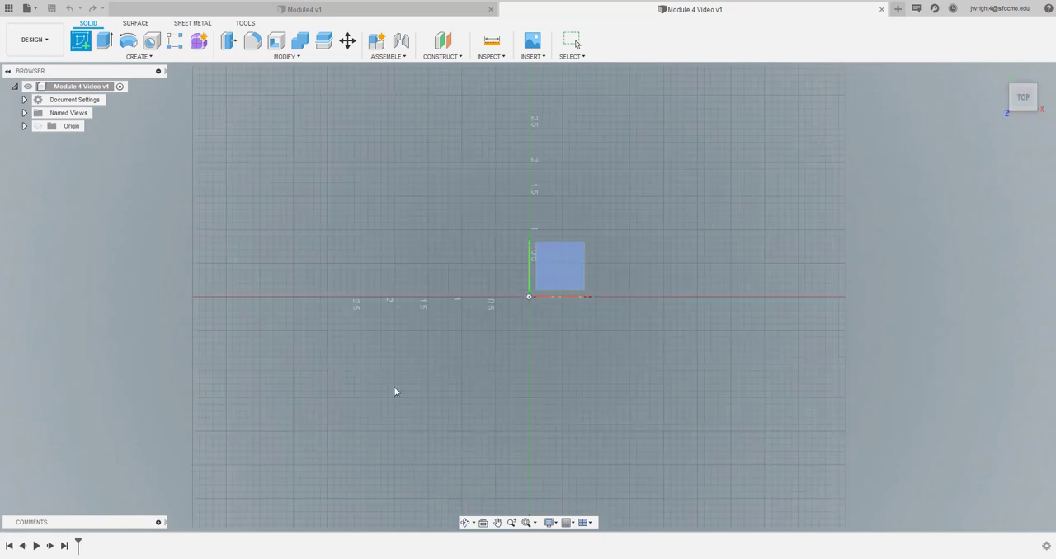
scroll(403, 360, "up", 3)
scroll(404, 364, "up", 1)
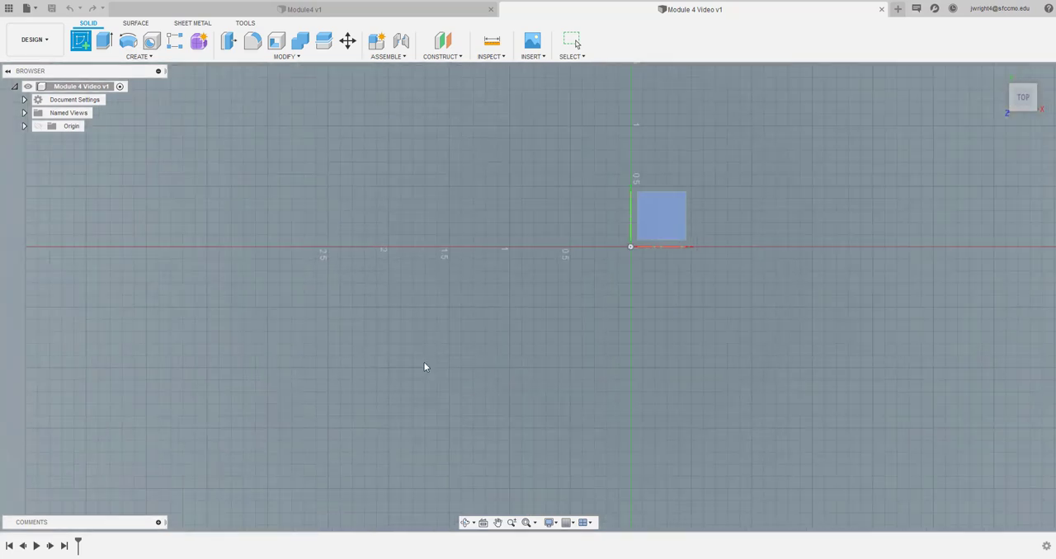
left_click(498, 522)
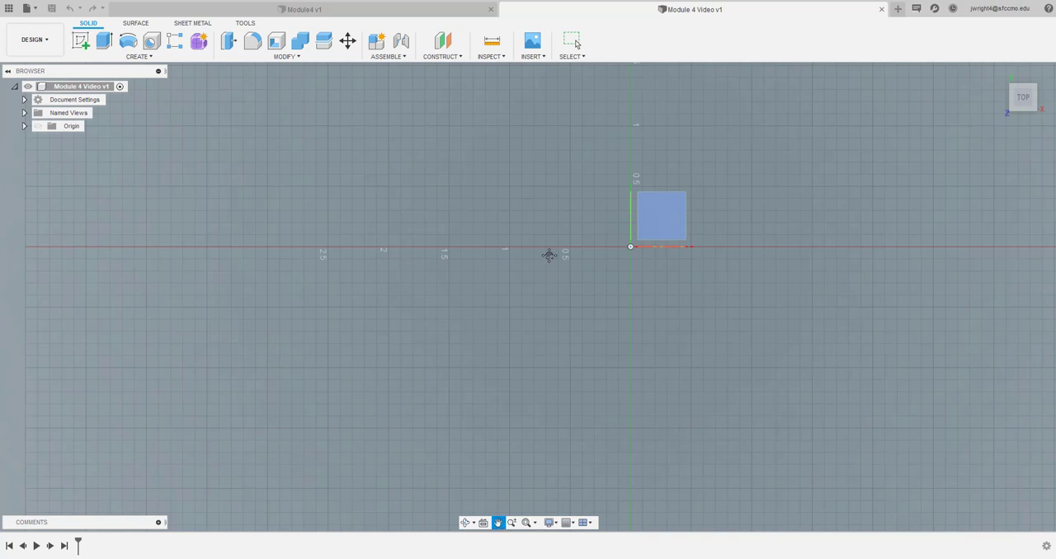
mouse_move(624, 269)
left_mouse_down()
mouse_move(490, 336)
mouse_move(528, 369)
left_mouse_up()
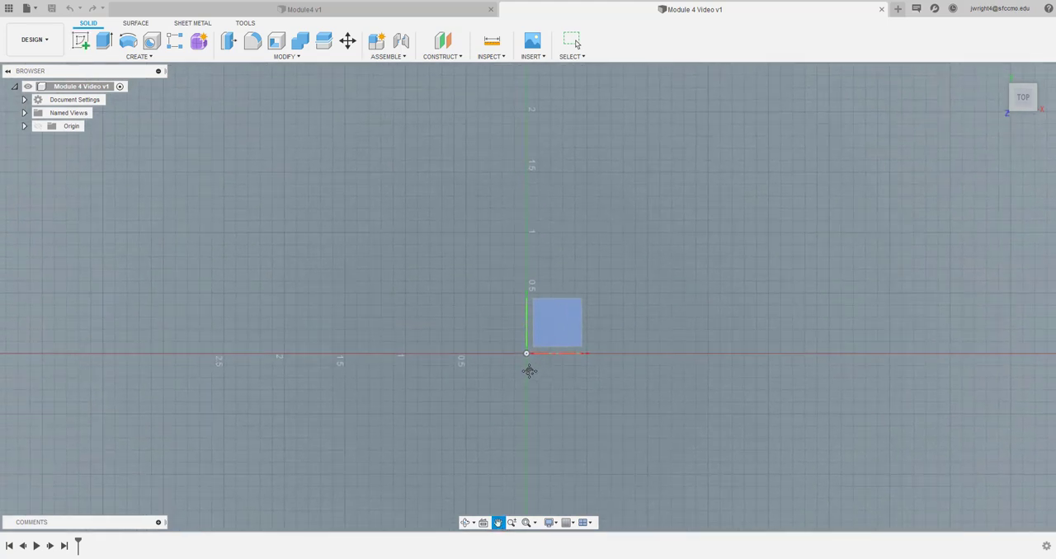
key("Escape")
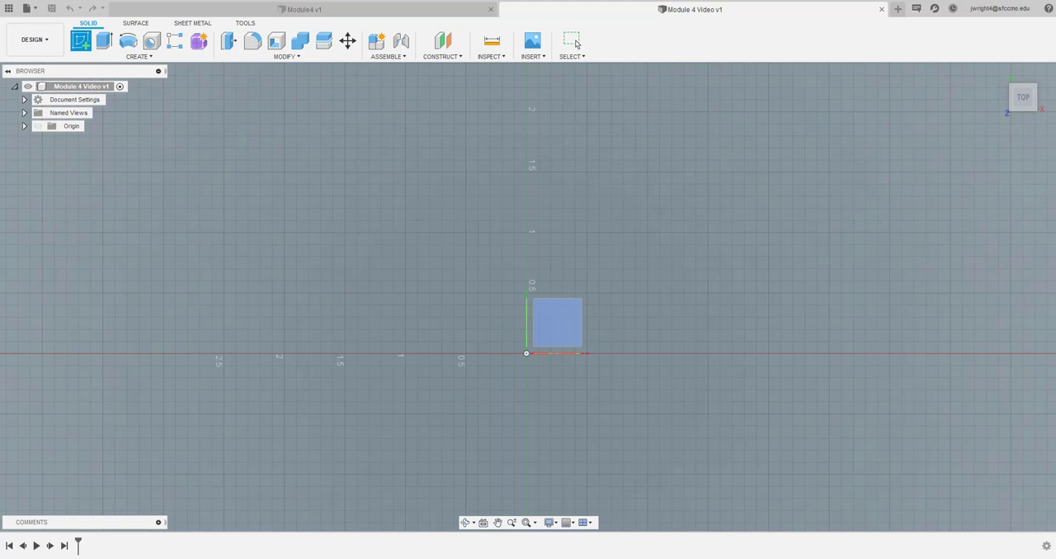
key("alt+Tab")
left_click_drag(392, 2, 0, 58)
left_click(156, 57)
left_click(170, 82)
left_click(546, 320)
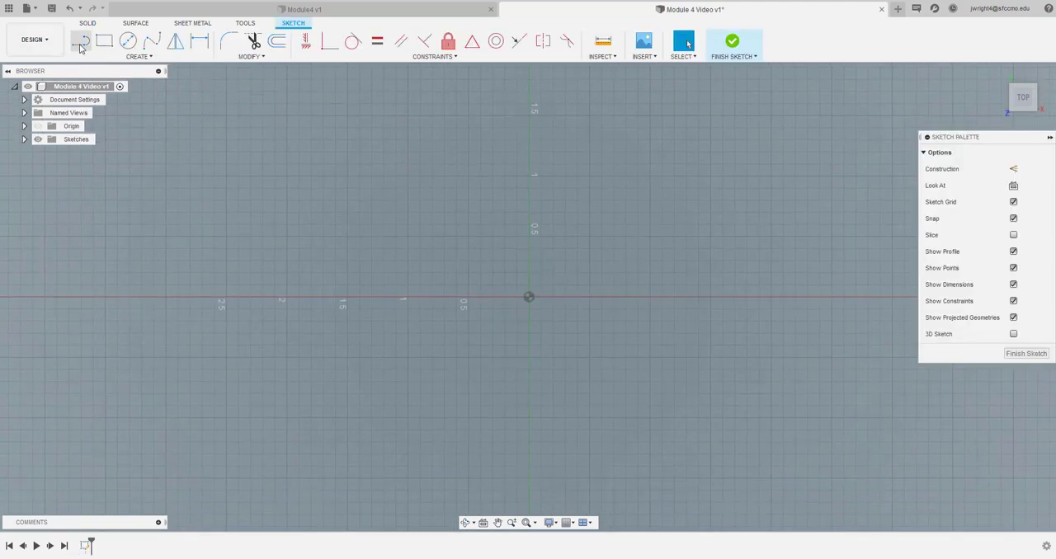
Draw a 1 in diameter circle centred on the negative X axis 0.5 in from the origin, passing through the origin
left_click(128, 41)
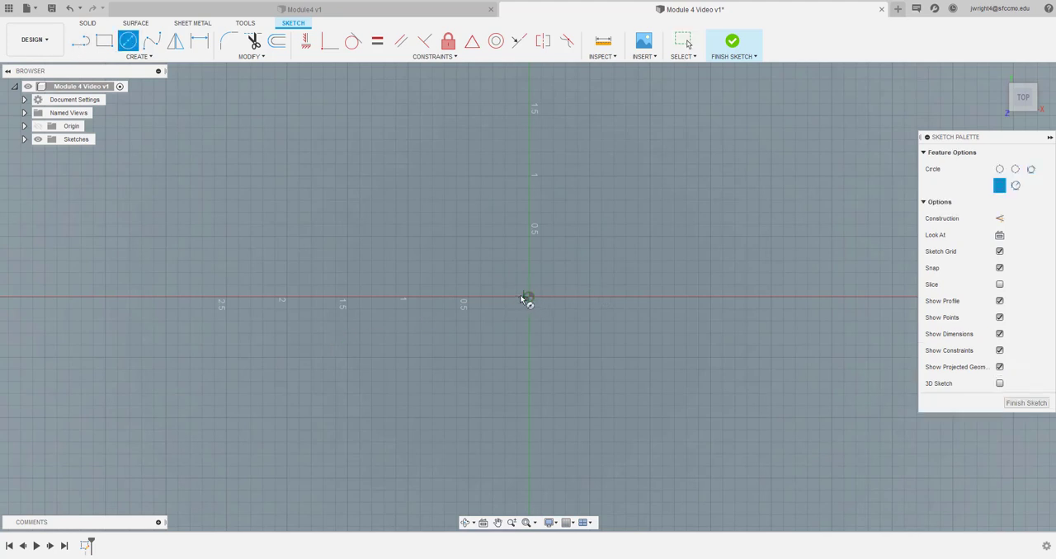
left_click(469, 298)
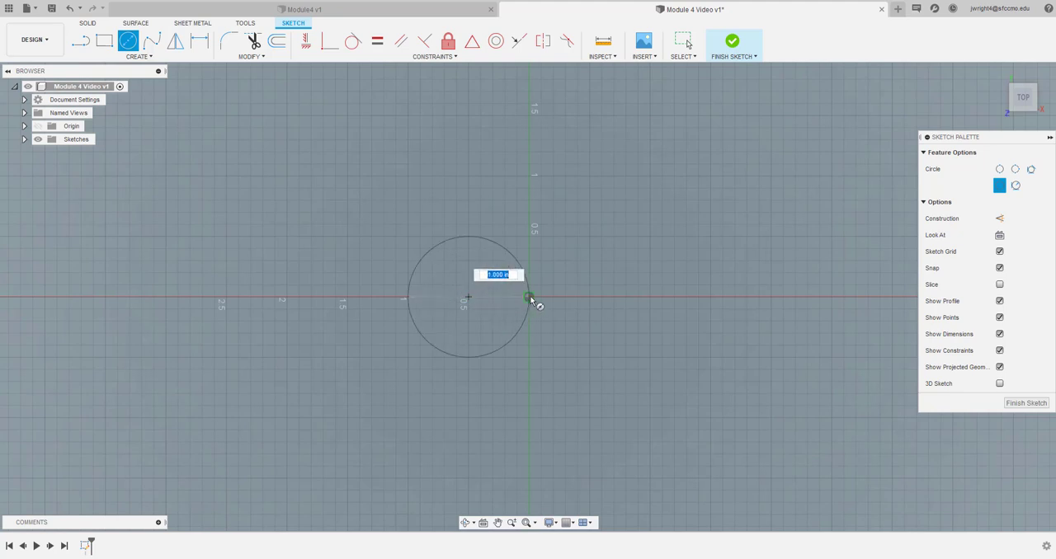
left_click(529, 297)
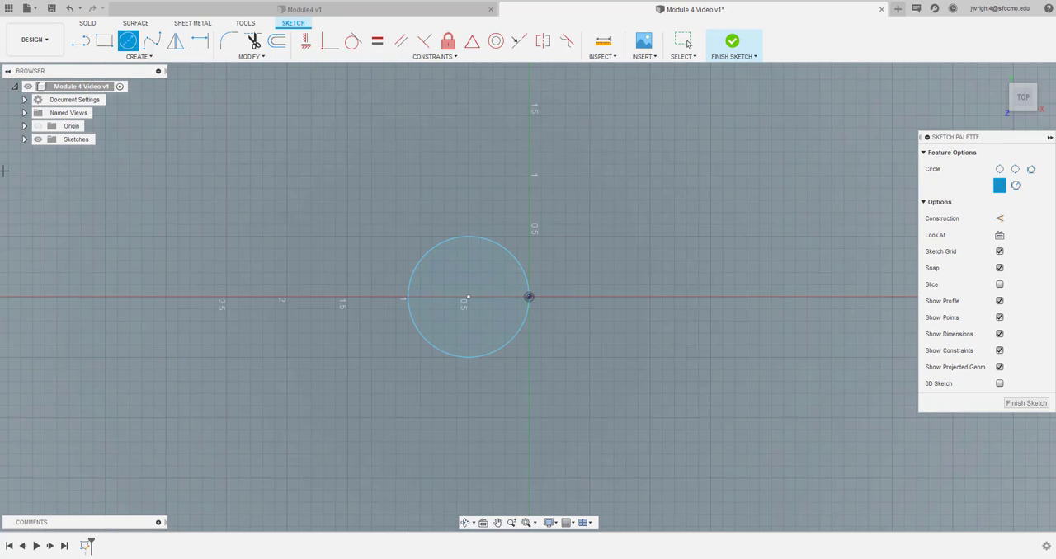
Draw a horizontal line about 1 in long from the circle's centre along the X axis, away from the origin
left_click(80, 42)
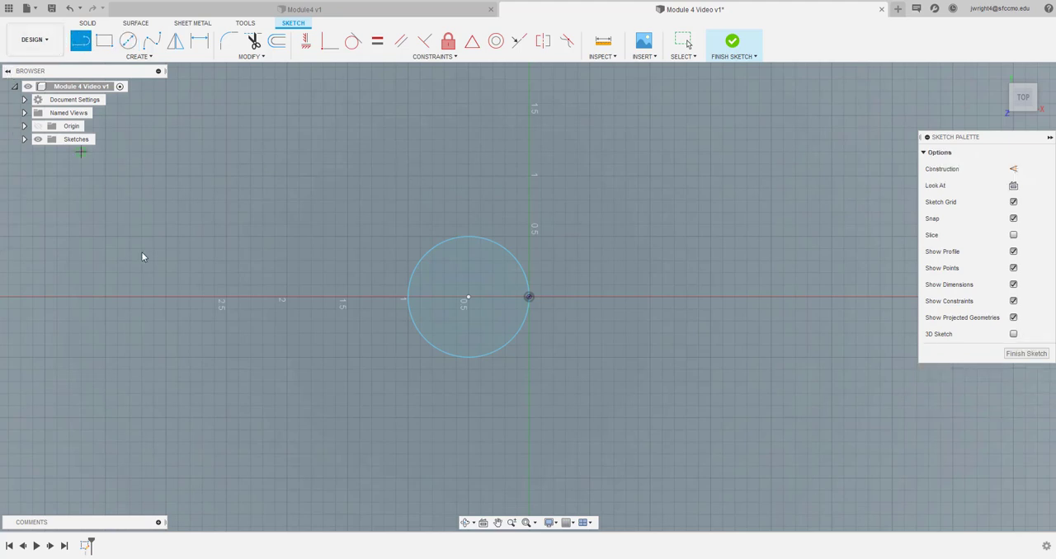
left_click(466, 298)
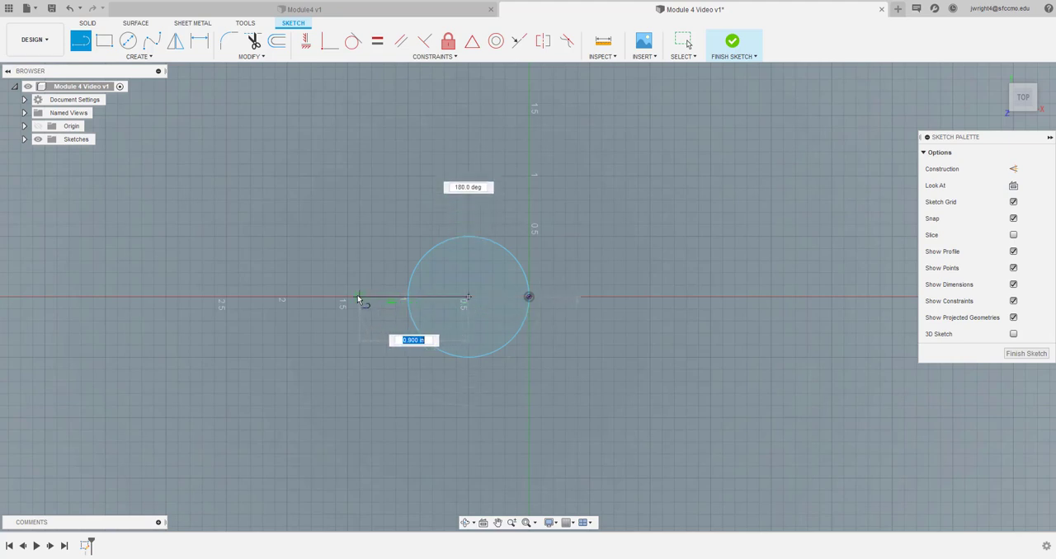
left_click(348, 298)
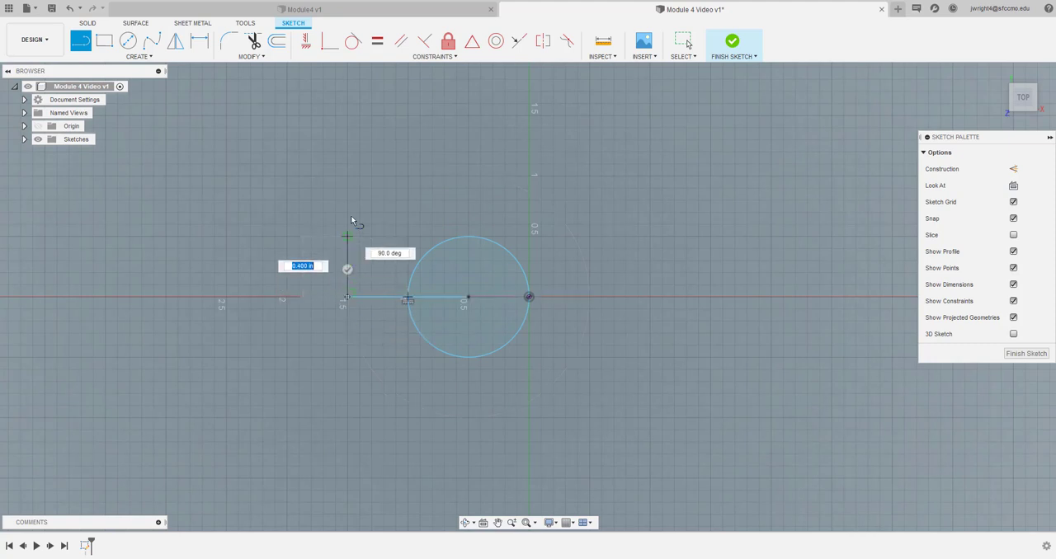
key("Escape")
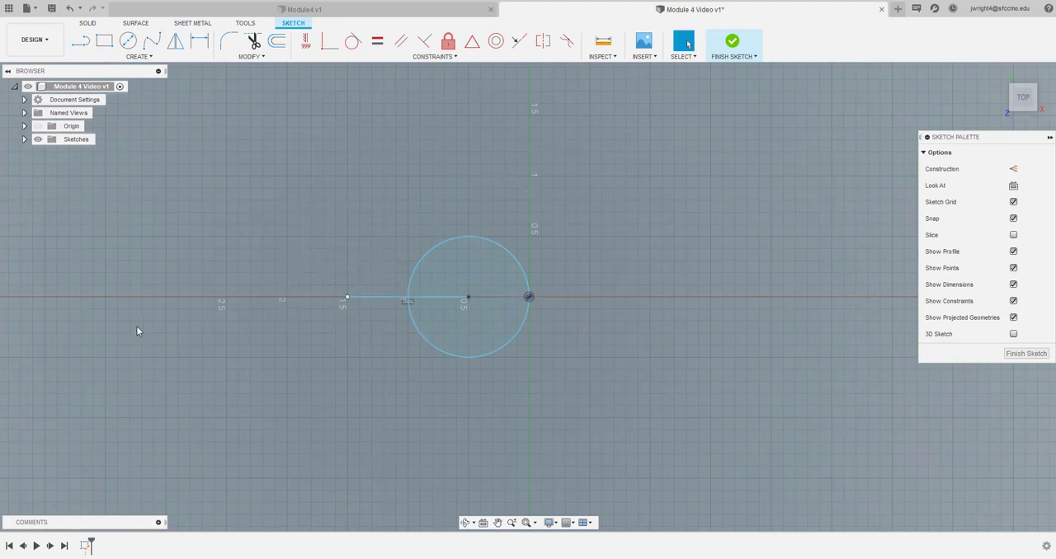
Draw a vertical line about 0.8 in up from the baseline's outer end and a 0.88 in horizontal line from its top toward the origin
left_click(78, 43)
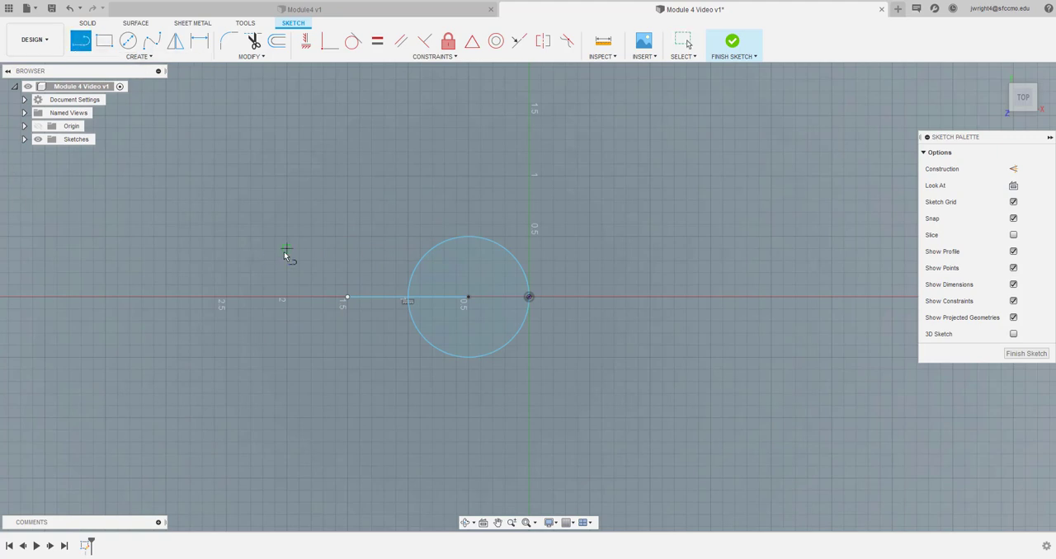
left_click(346, 298)
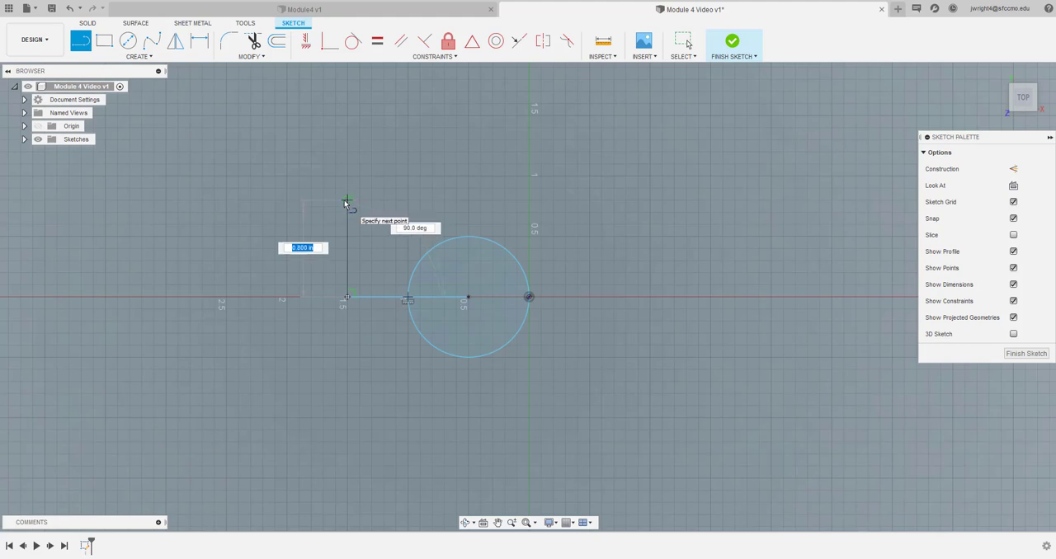
left_click(347, 201)
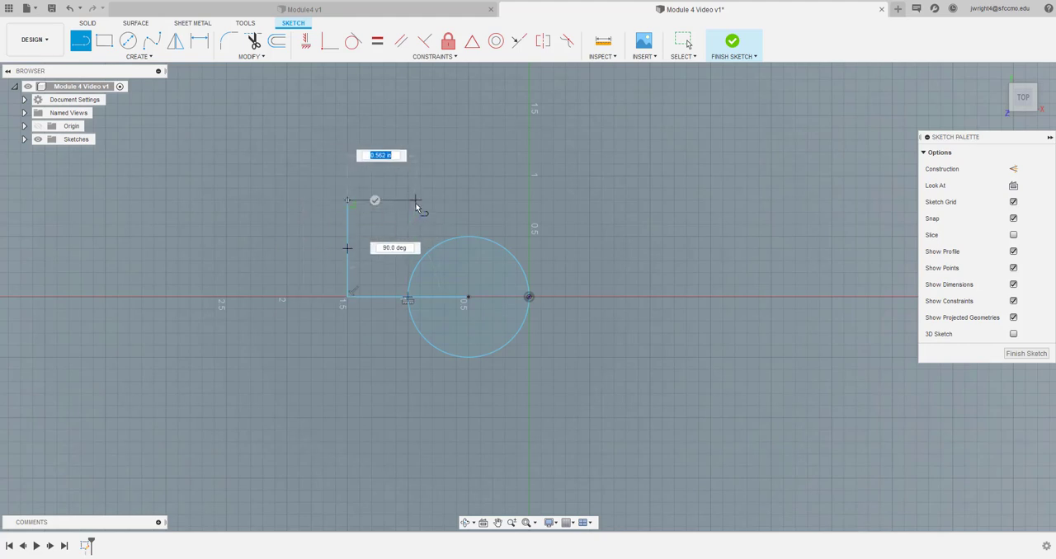
key("BackSpace")
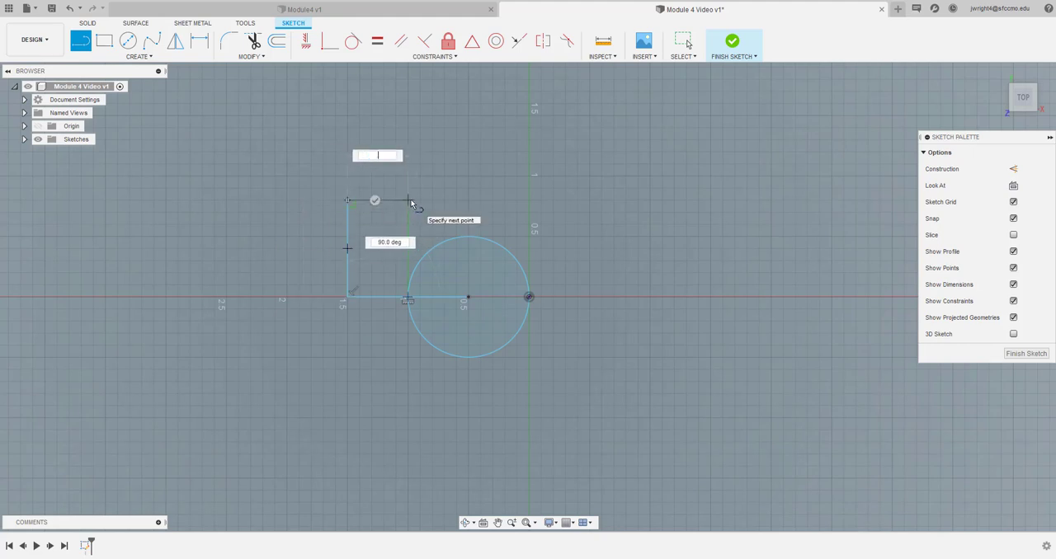
type(".88")
key("Tab")
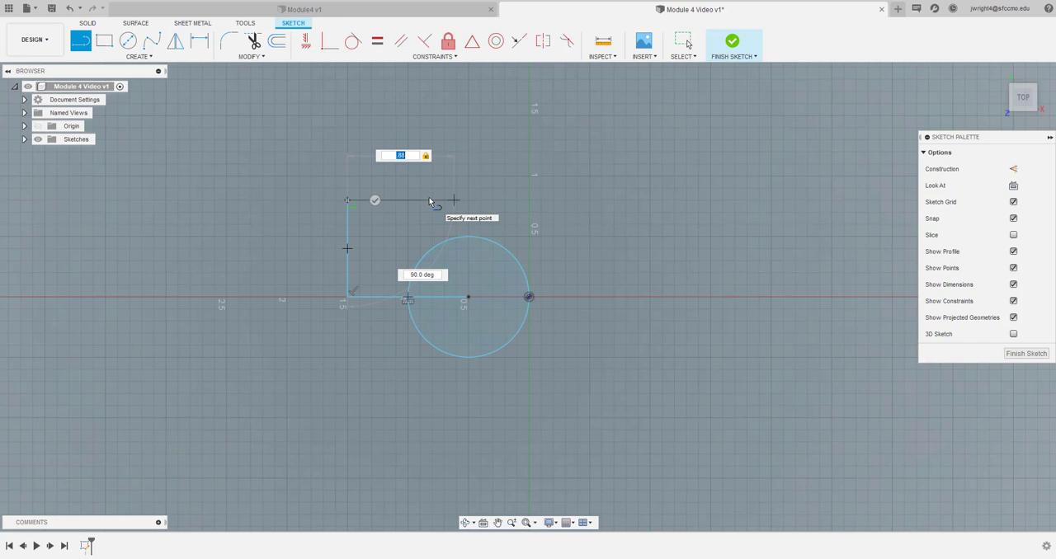
key("Tab")
key("Return")
key("Escape")
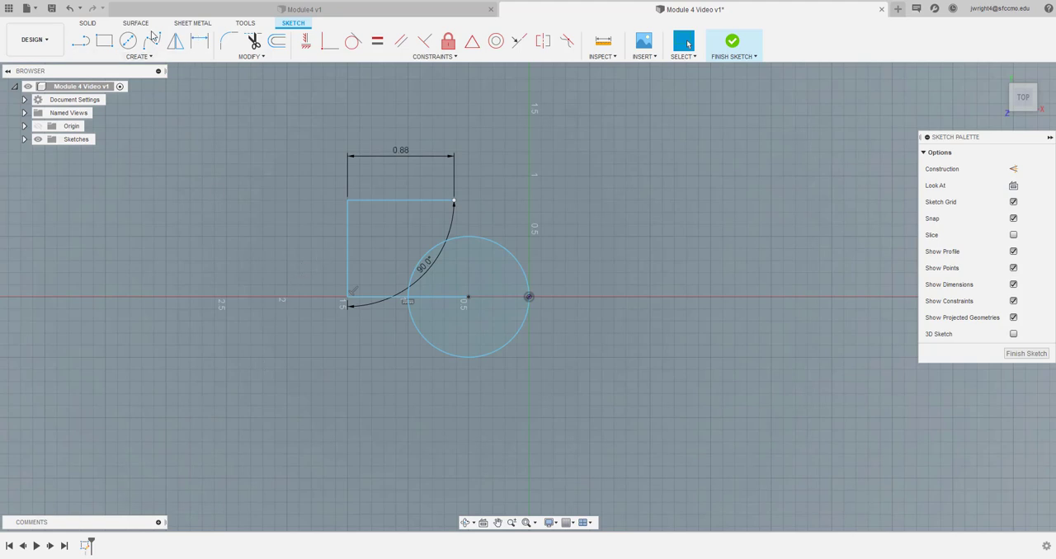
Draw a vertical line about 1.85 in long from the free end of the 0.88 in line down through the circle
left_click(80, 41)
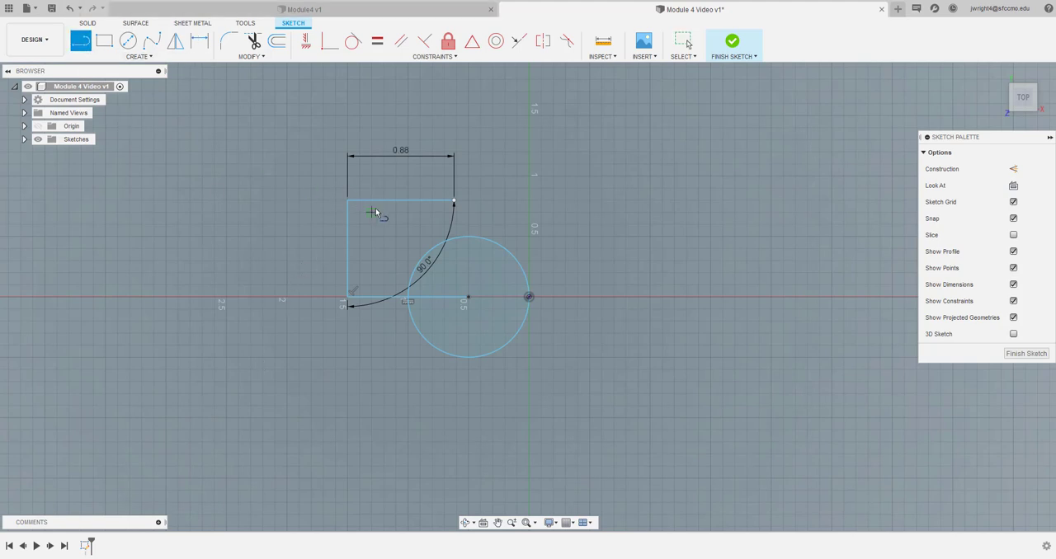
left_click(453, 202)
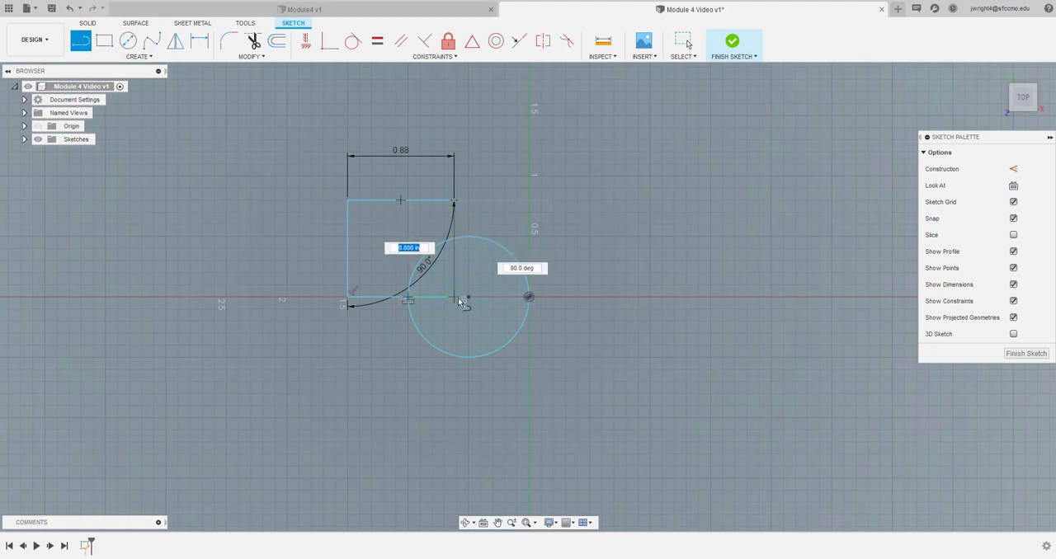
left_click(454, 425)
key("Escape")
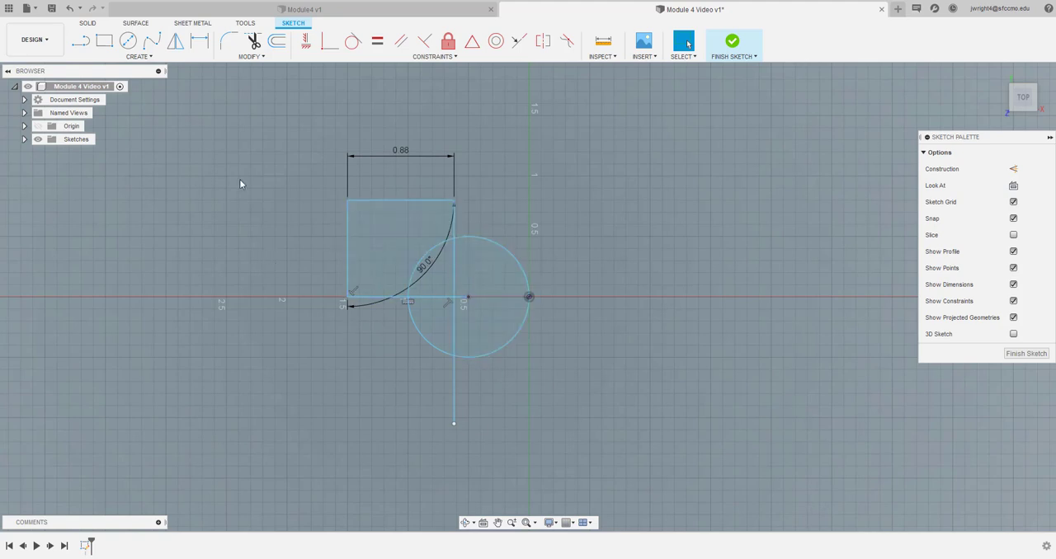
Extend the horizontal baseline from the circle's centre to the circle's edge at the origin
left_click(261, 57)
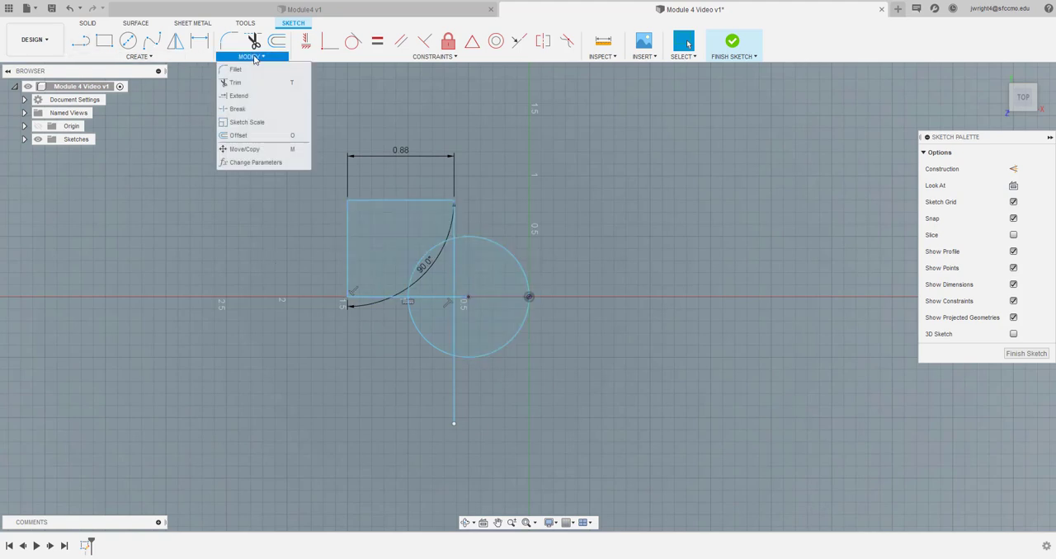
left_click(249, 108)
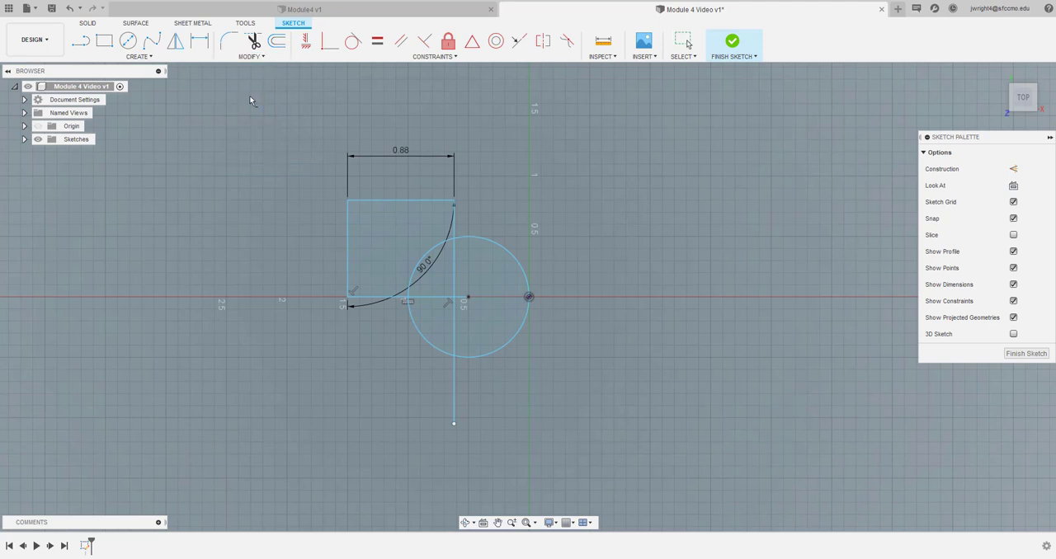
left_click(466, 298)
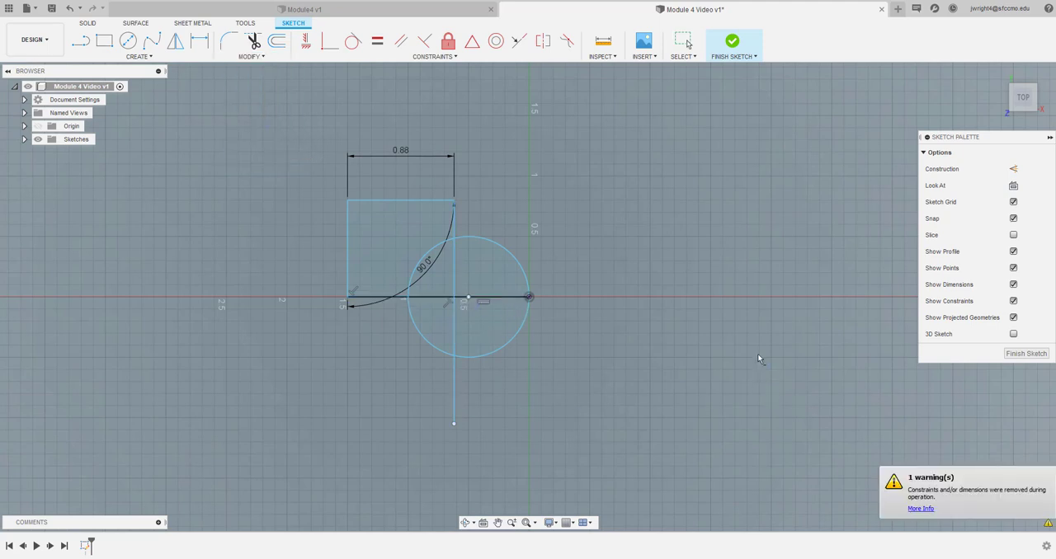
Trim the circle's upper outer arc, its lower half and the vertical line below the dome arc, leaving a closed half profile above the axis
left_click(254, 43)
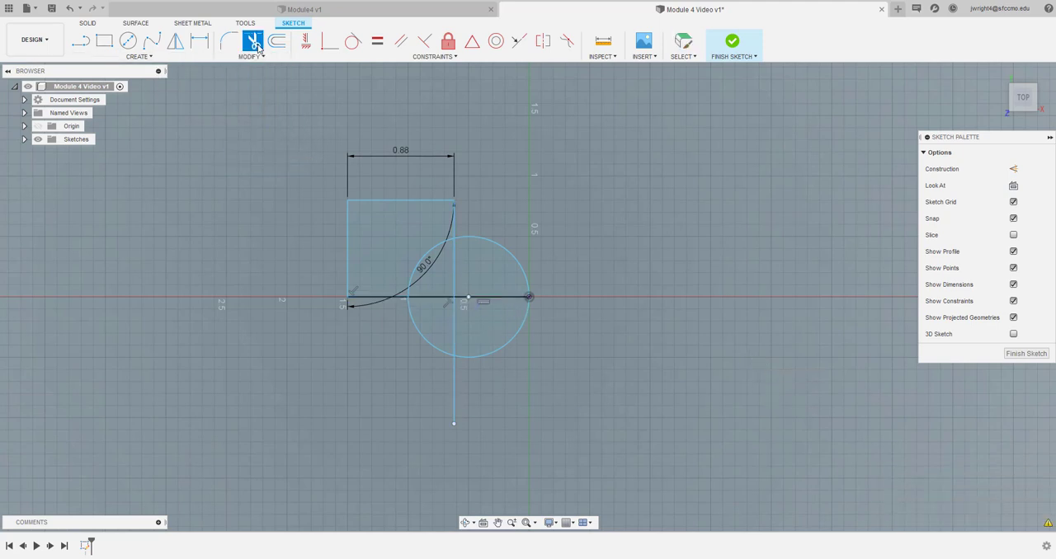
left_click(441, 270)
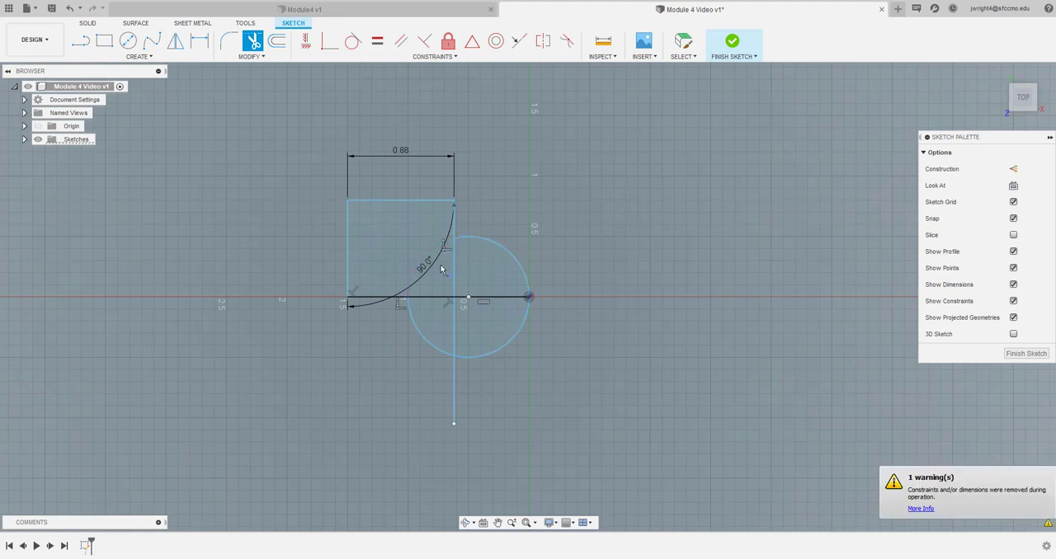
left_click(454, 268)
left_click(516, 324)
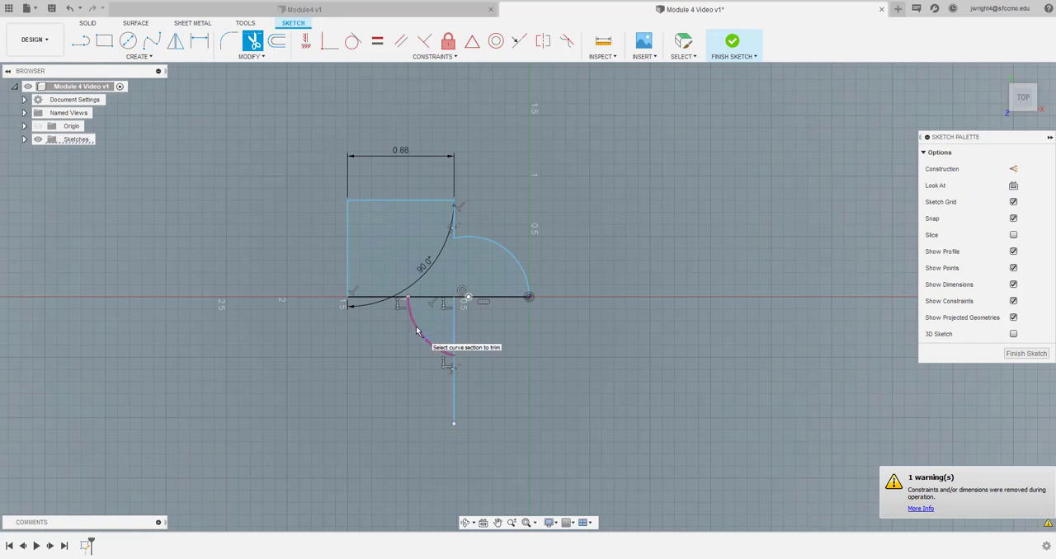
left_click(418, 332)
left_click(453, 342)
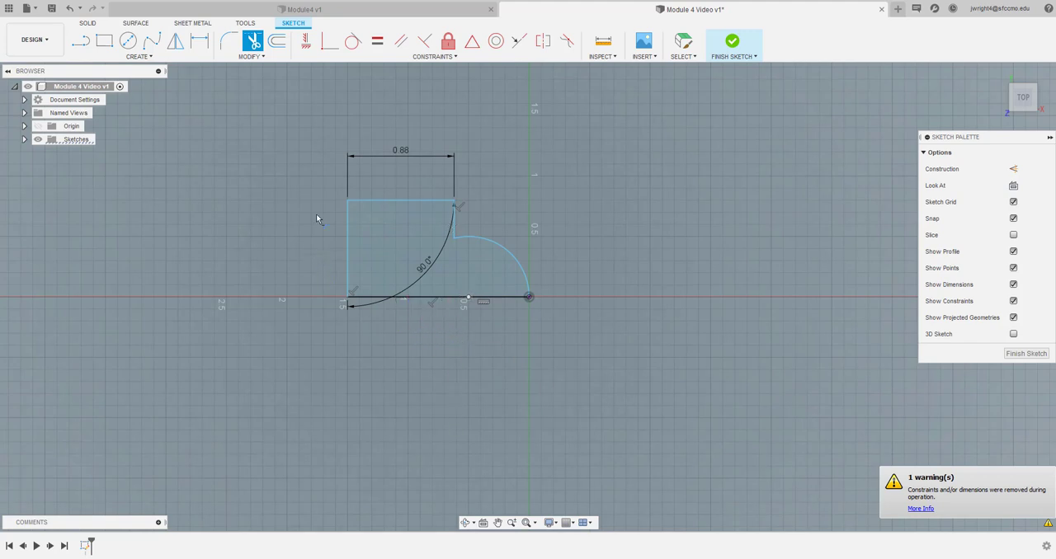
Fillet the corner between the vertical line and the dome arc with a 0.3 in radius
left_click(229, 42)
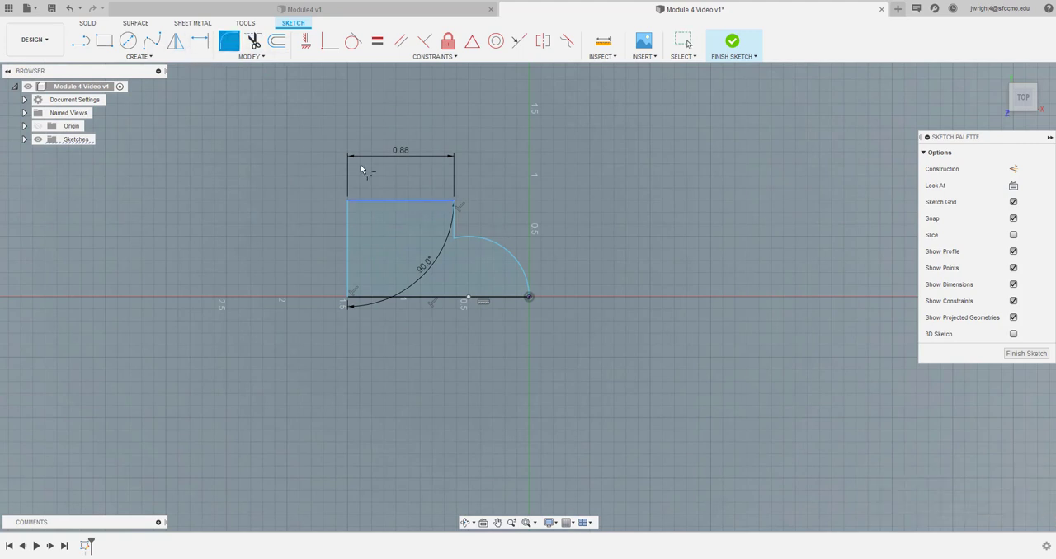
left_click(452, 240)
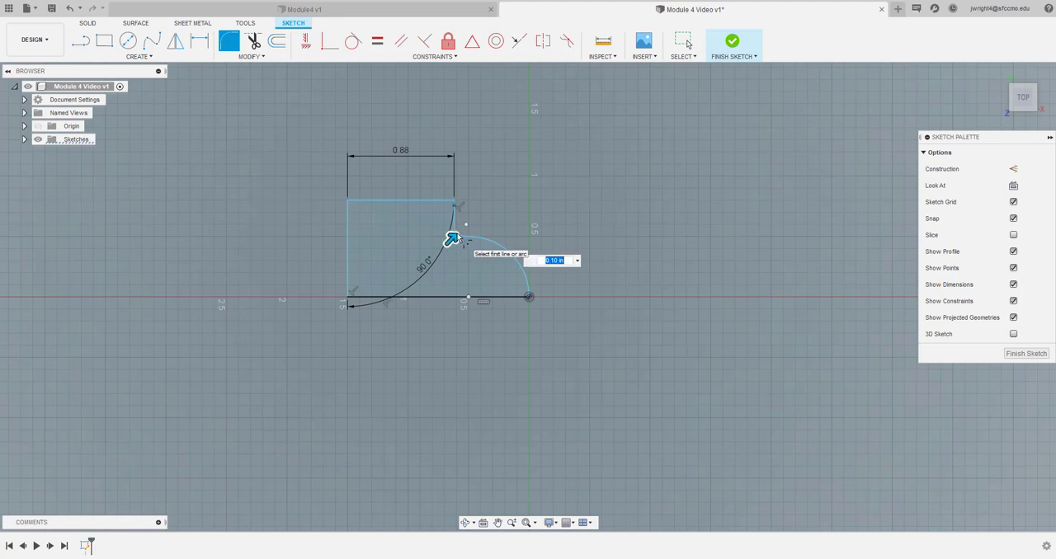
key("BackSpace")
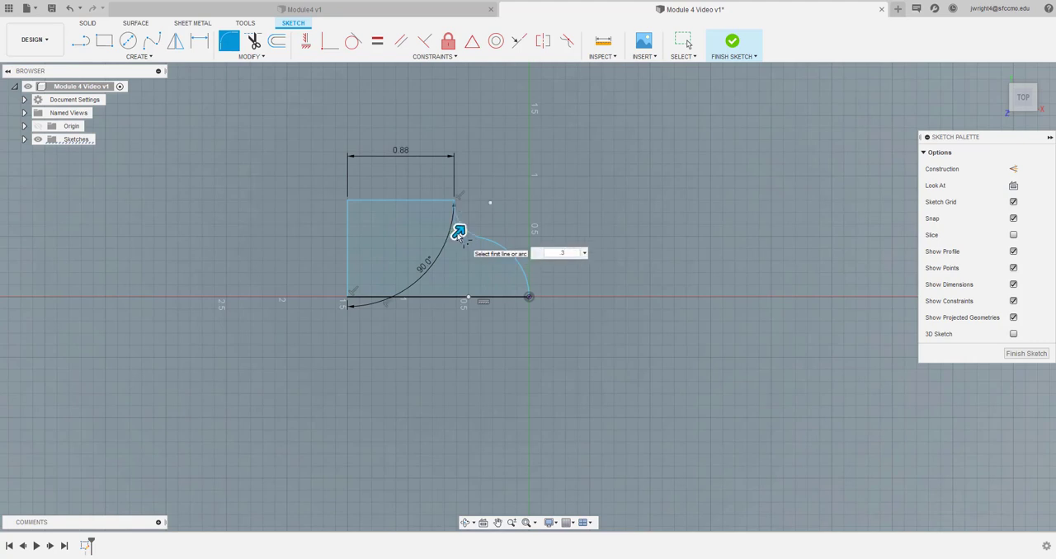
type(".3")
key("Return")
key("Escape")
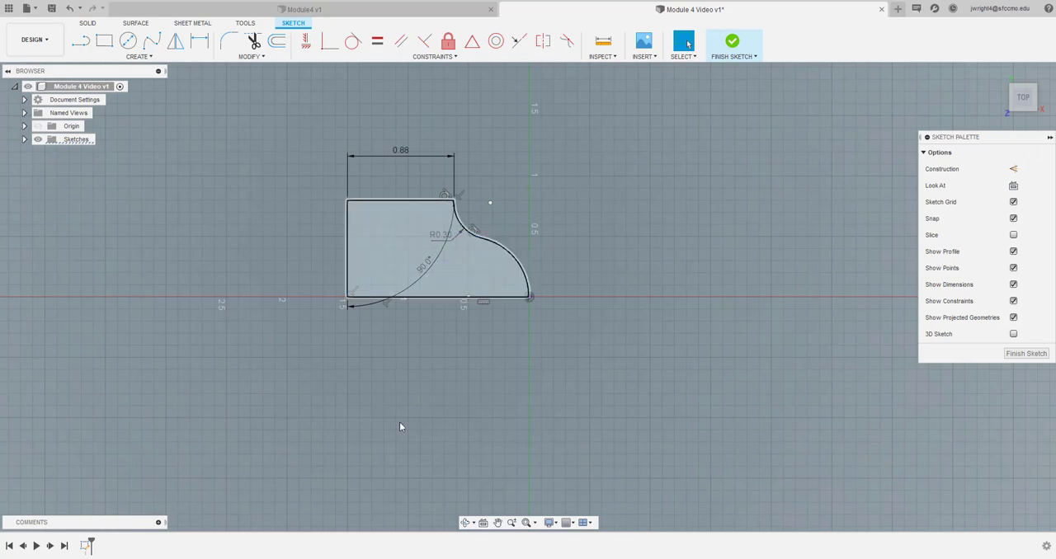
Fillet the profile's upper corner between the 0.88 in line and the short vertical line with a 0.1 in radius
left_click(527, 524)
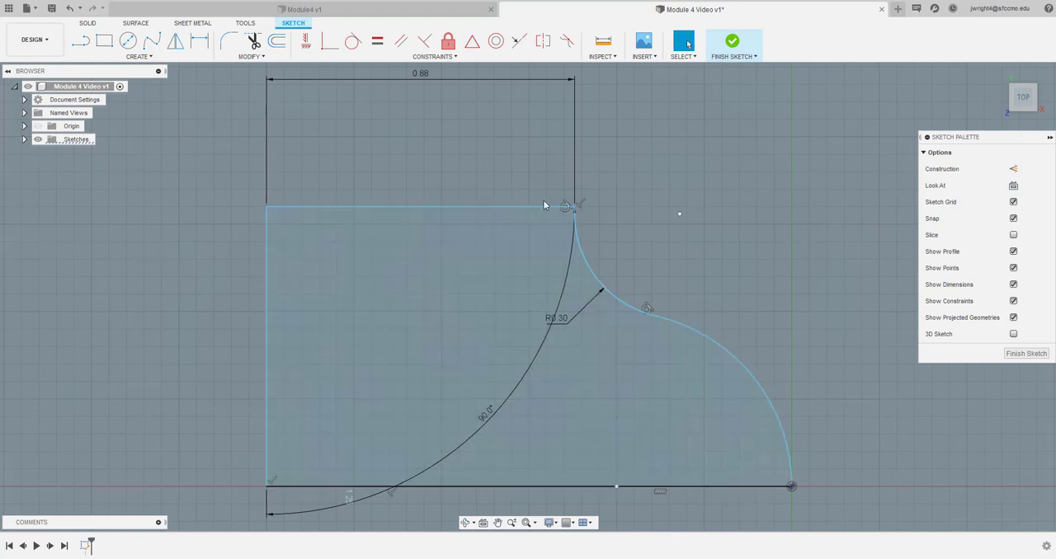
left_click(230, 38)
left_click(575, 208)
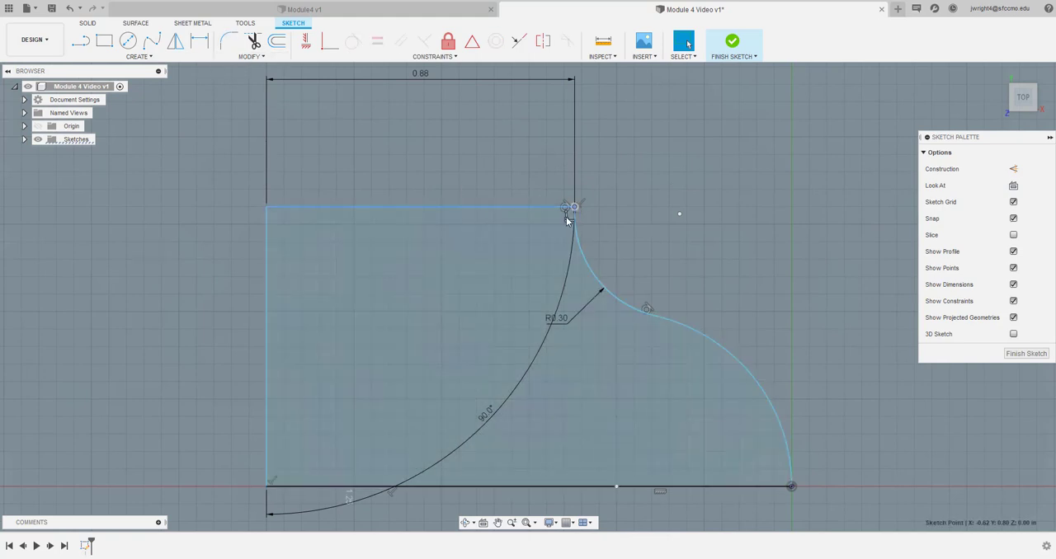
left_click(229, 40)
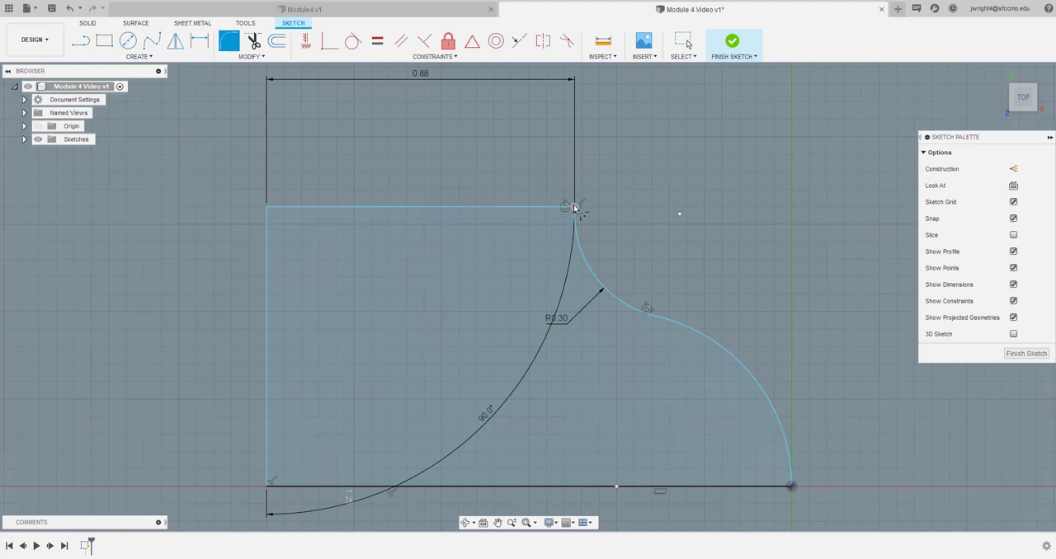
left_click(247, 57)
left_click(559, 208)
left_click(573, 226)
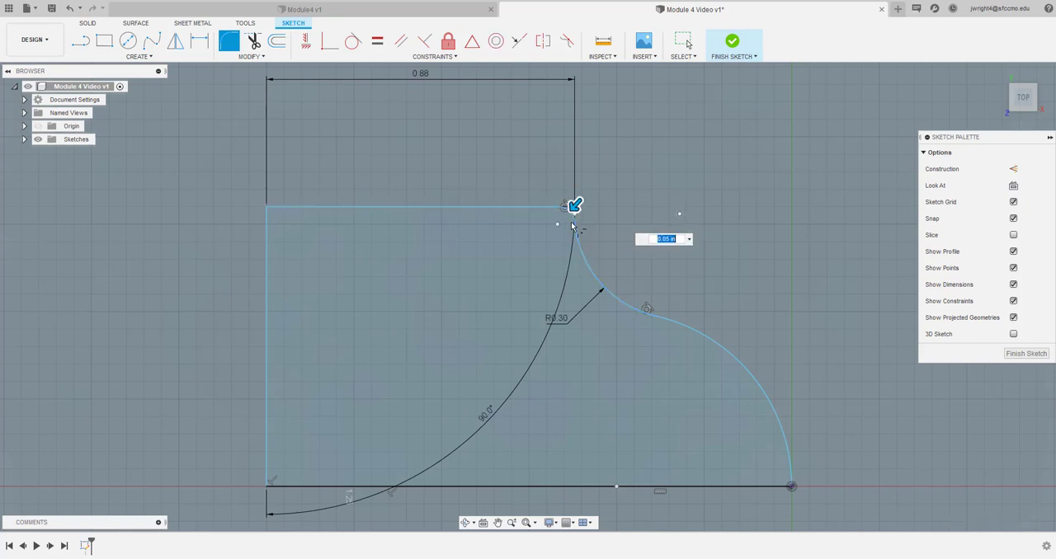
key("BackSpace")
type(".1")
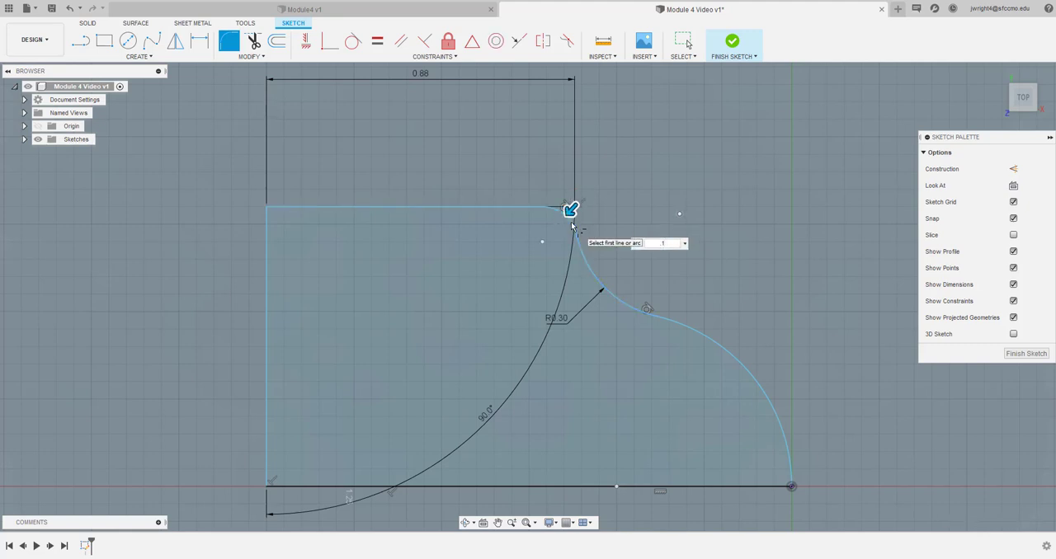
key("Return")
scroll(348, 255, "down", 2)
scroll(349, 255, "down", 1)
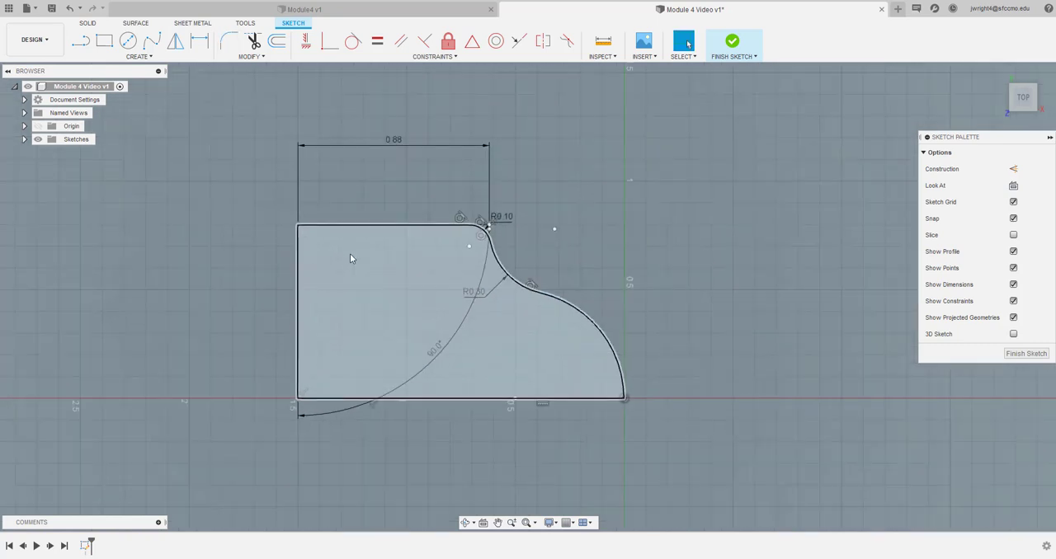
left_click(307, 333)
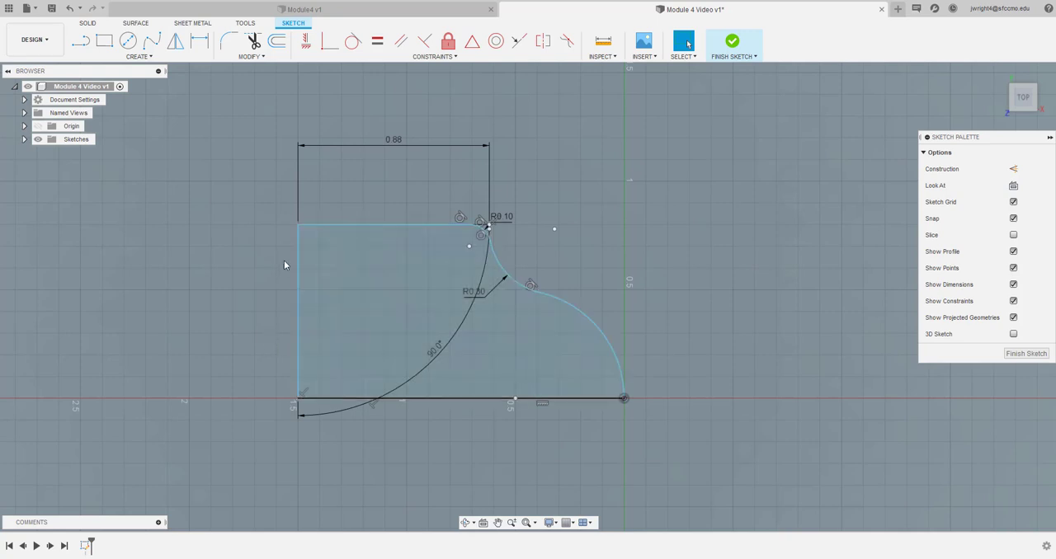
scroll(415, 266, "up", 1)
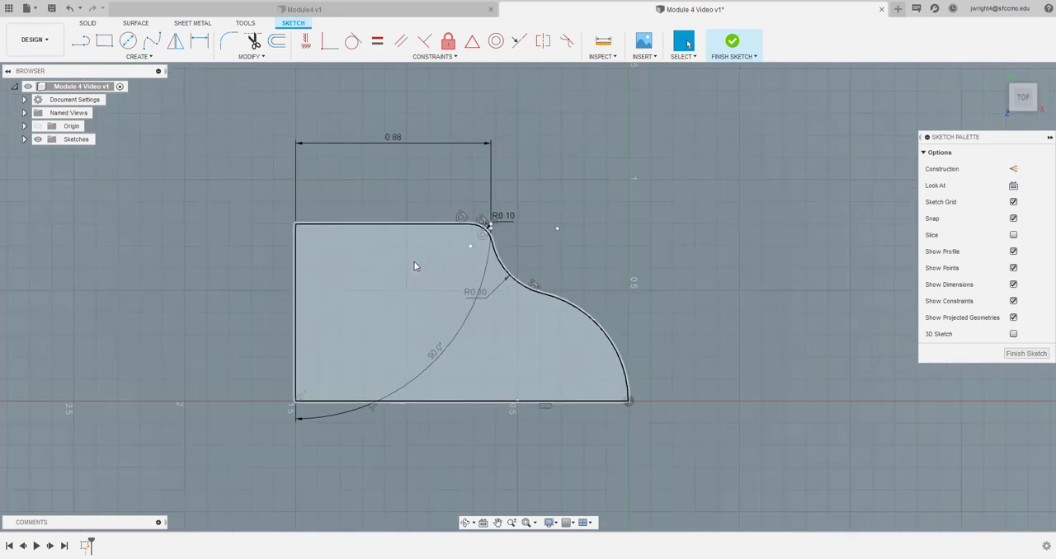
left_click(415, 265)
scroll(280, 322, "down", 1)
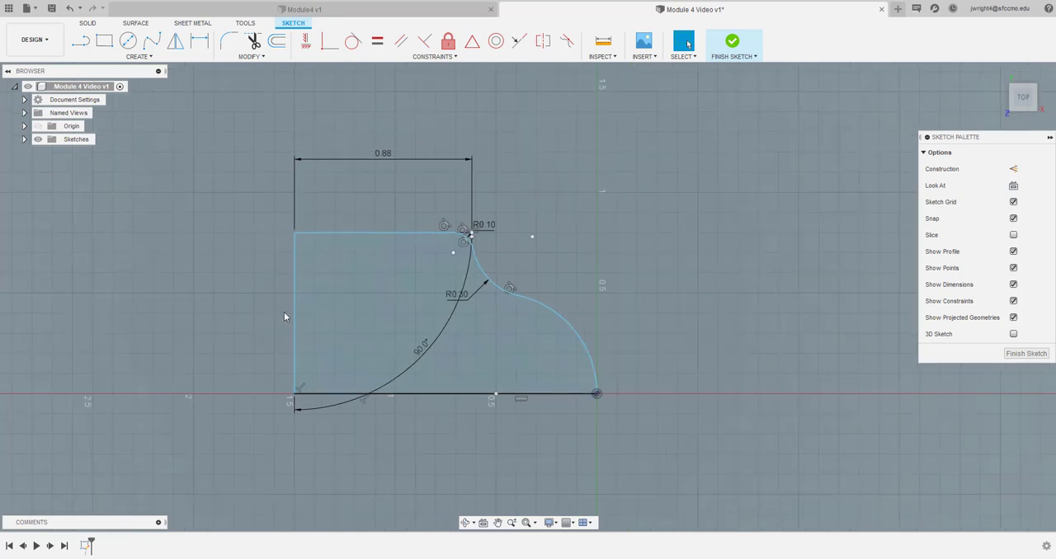
scroll(283, 312, "down", 1)
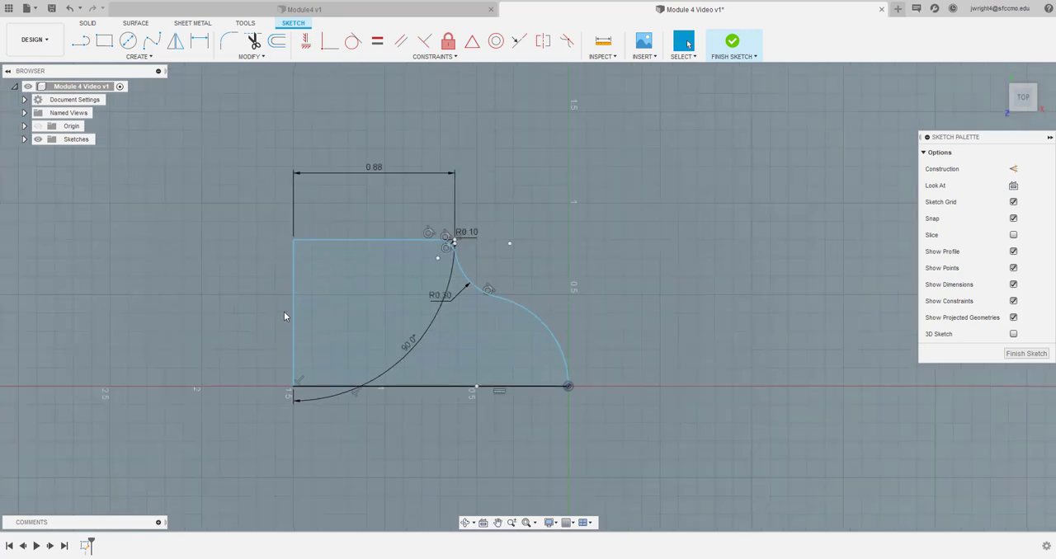
Dimension the horizontal distance from the dome arc's centre to the baseline's outer end as 1.00 in, placed below the profile
left_click(204, 43)
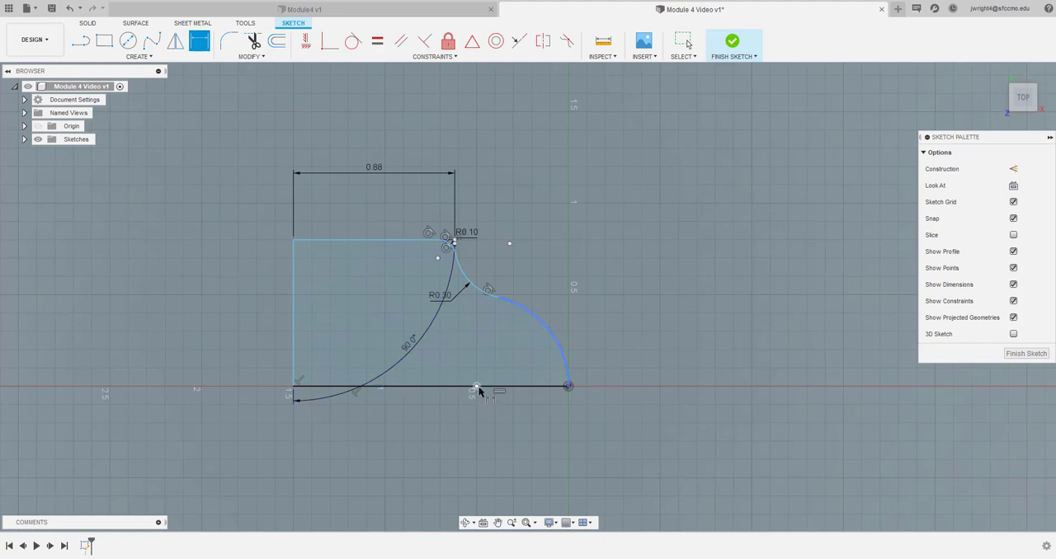
left_click(293, 386)
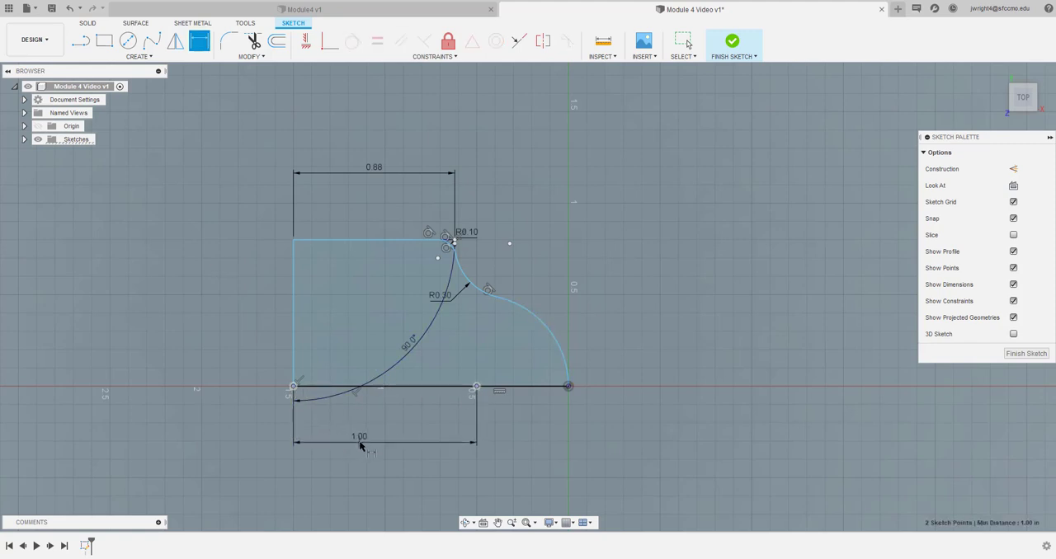
left_click(378, 444)
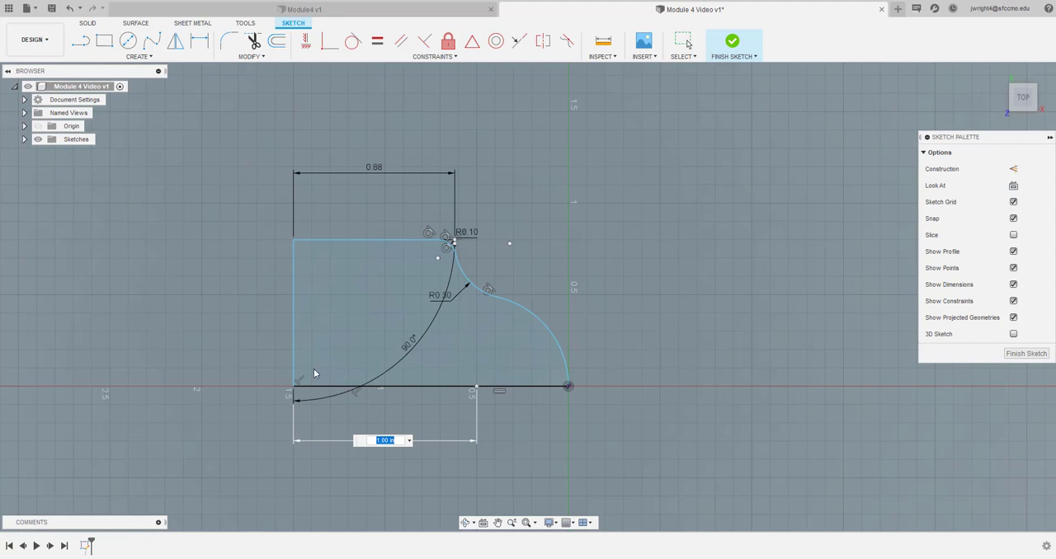
key("Return")
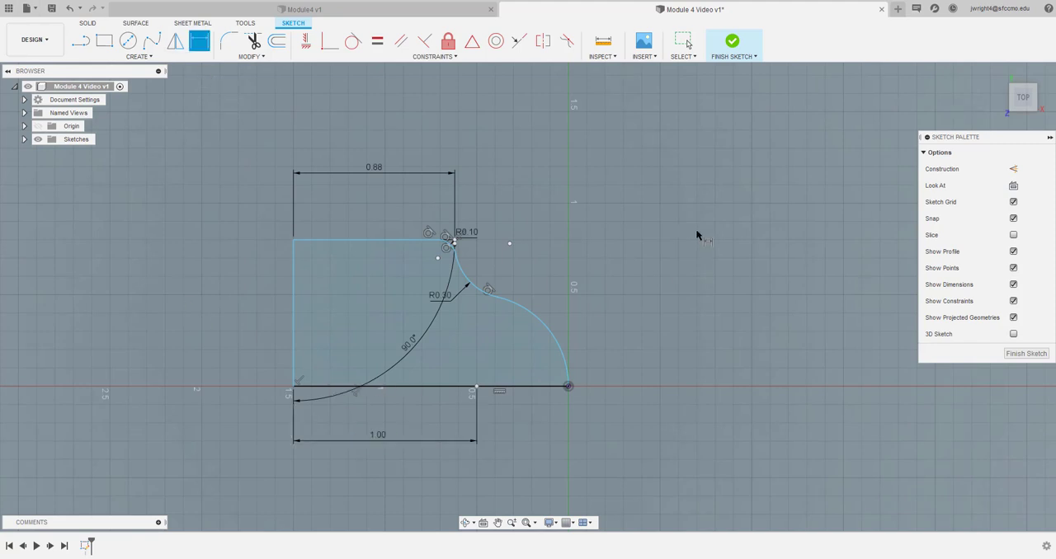
Dimension the horizontal distance from the dome arc's centre to the origin point as 0.50 in, placed below the profile
left_click(566, 381)
left_click(476, 386)
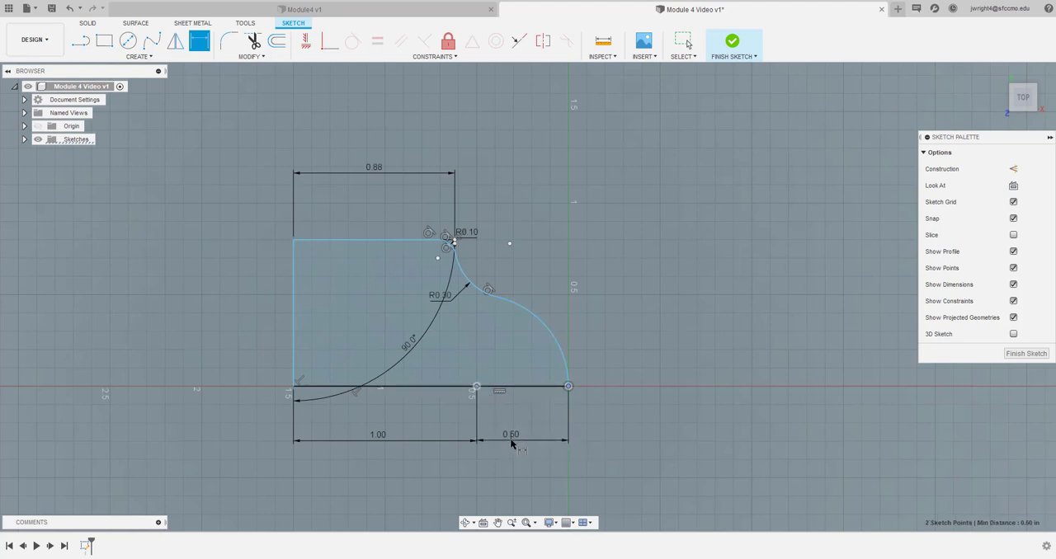
left_click(512, 444)
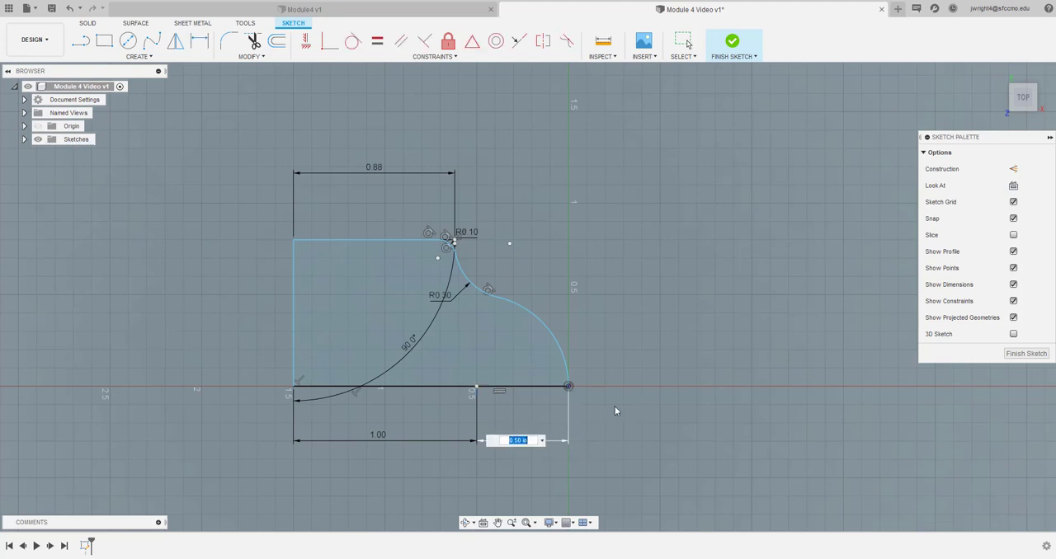
key("Return")
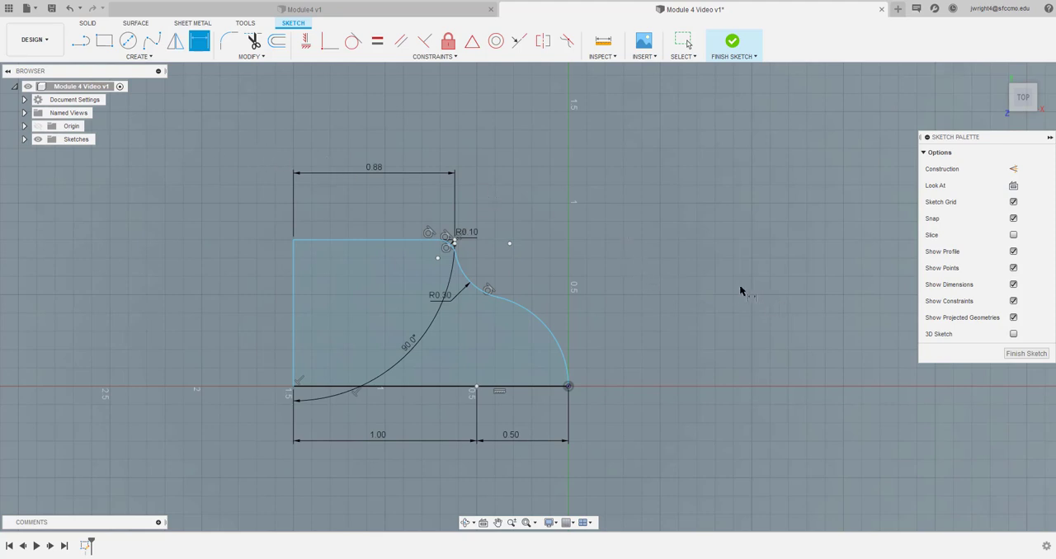
Finish the sketch and revolve the half profile 360 degrees about its baseline as a new body
scroll(681, 287, "down", 2)
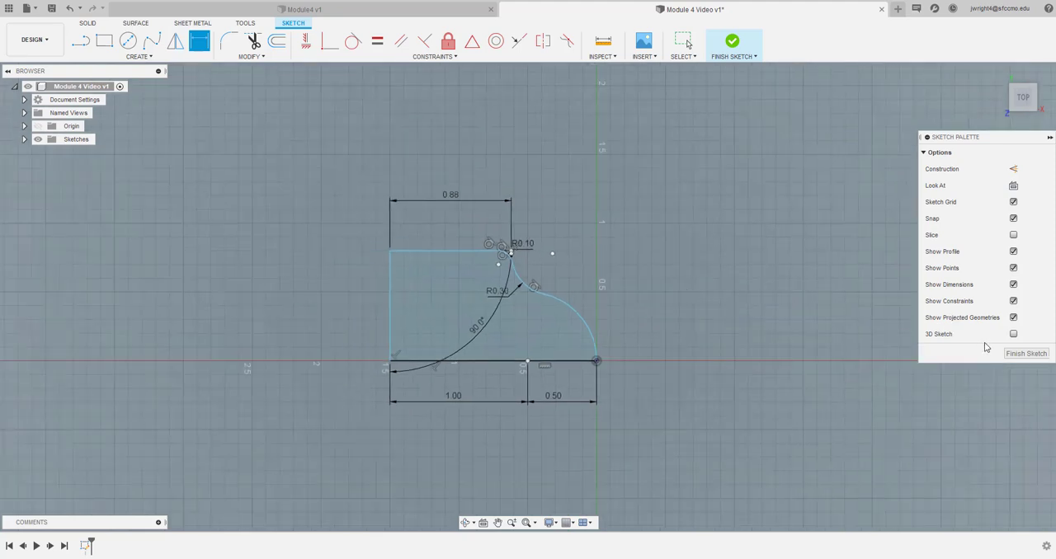
left_click(1024, 354)
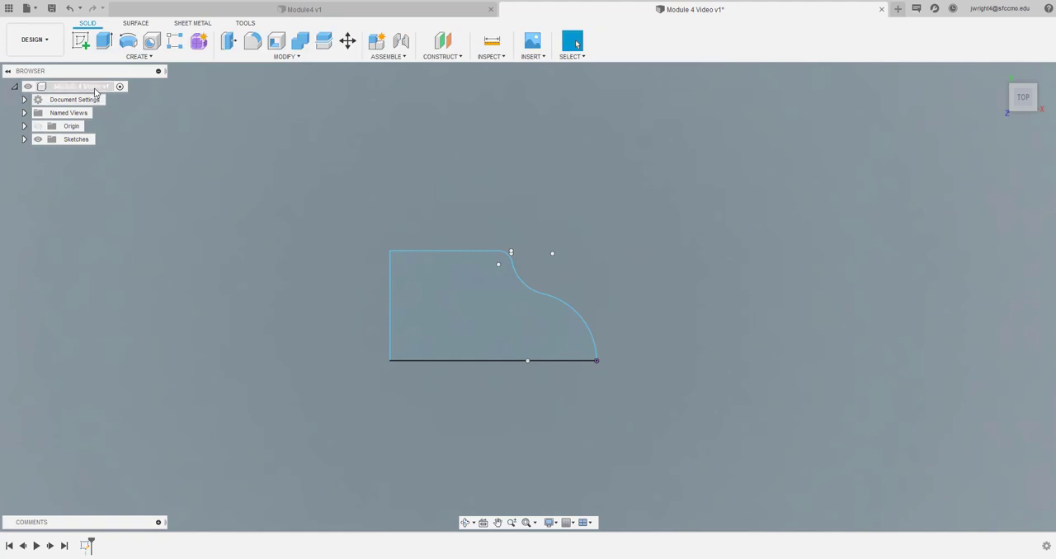
left_click(128, 42)
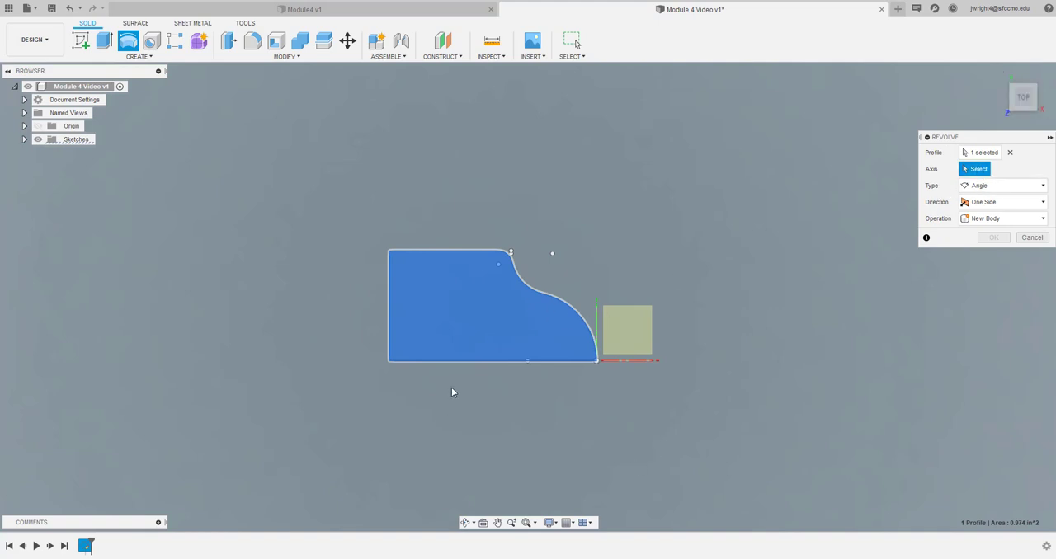
left_click(463, 359)
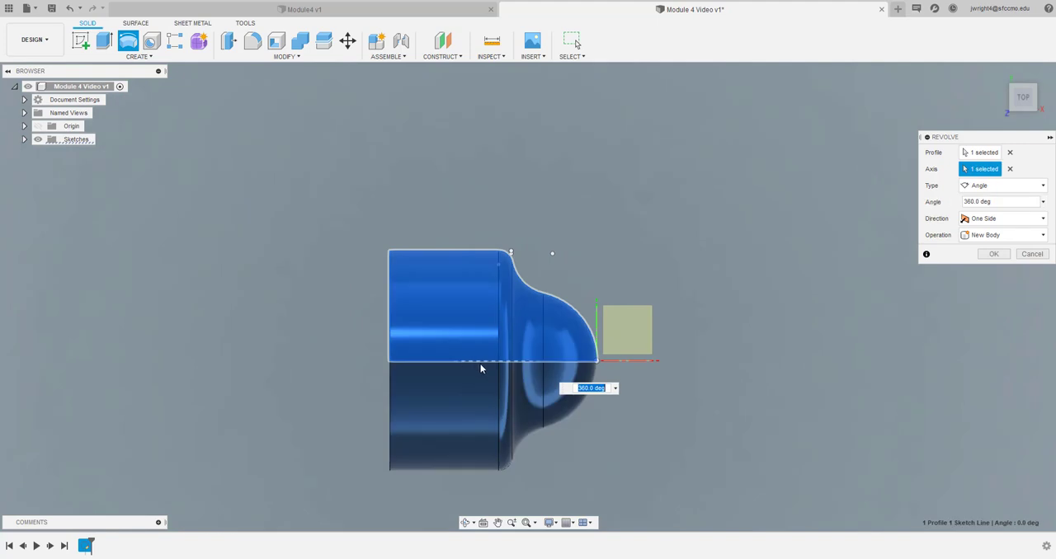
mouse_move(1025, 98)
left_mouse_down()
mouse_move(961, 70)
mouse_move(1021, 106)
left_mouse_up()
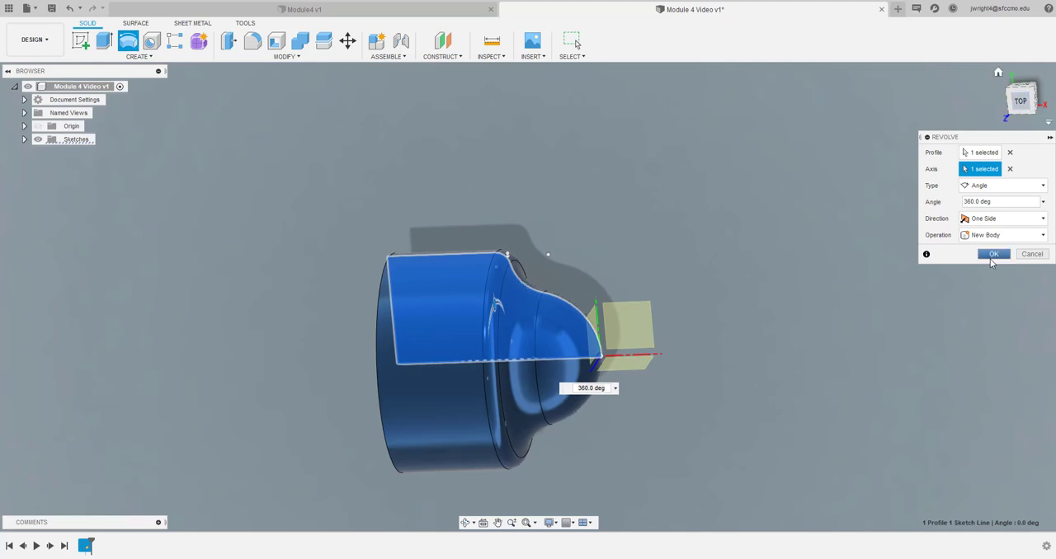
left_click(992, 254)
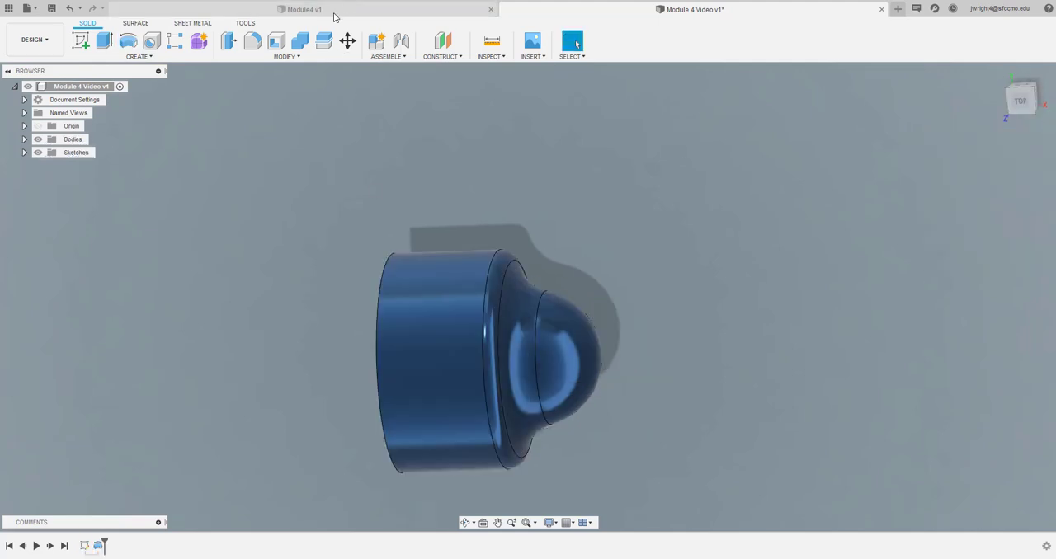
Save the design with the version description "User Saved"
left_click(51, 8)
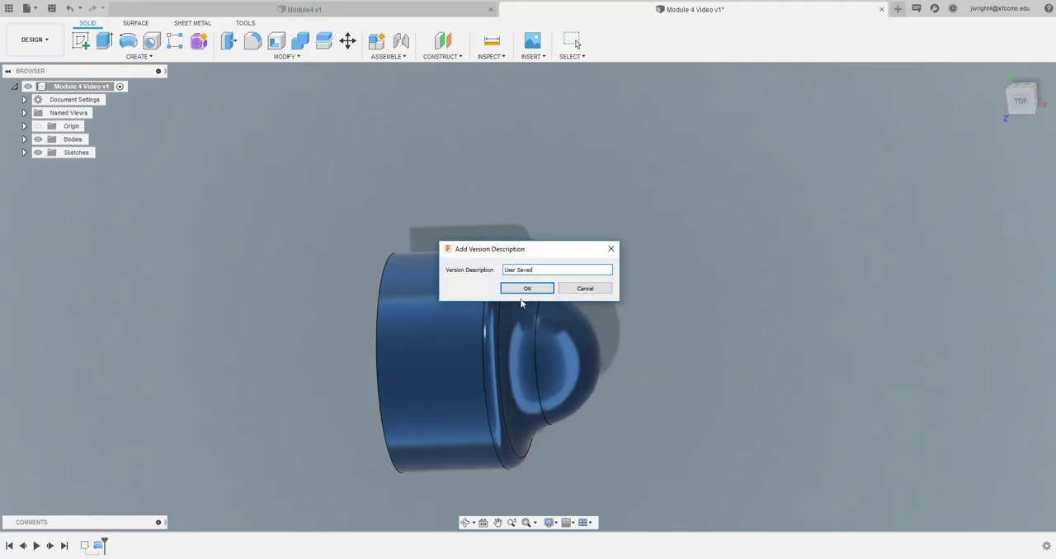
left_click(521, 289)
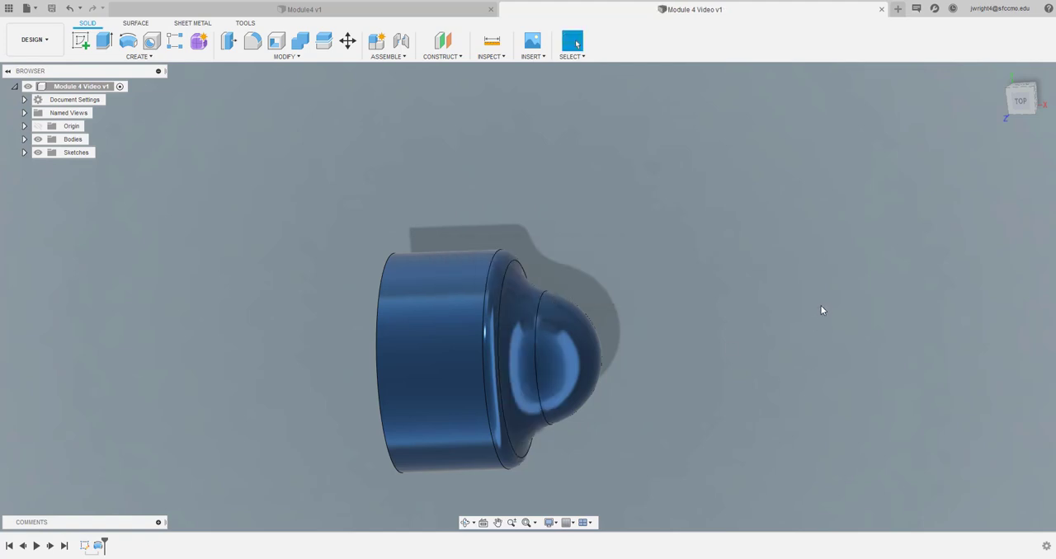
mouse_move(1025, 92)
left_mouse_down()
mouse_move(1051, 66)
mouse_move(1013, 86)
mouse_move(993, 66)
mouse_move(1004, 50)
mouse_move(1047, 50)
mouse_move(1042, 91)
left_mouse_up()
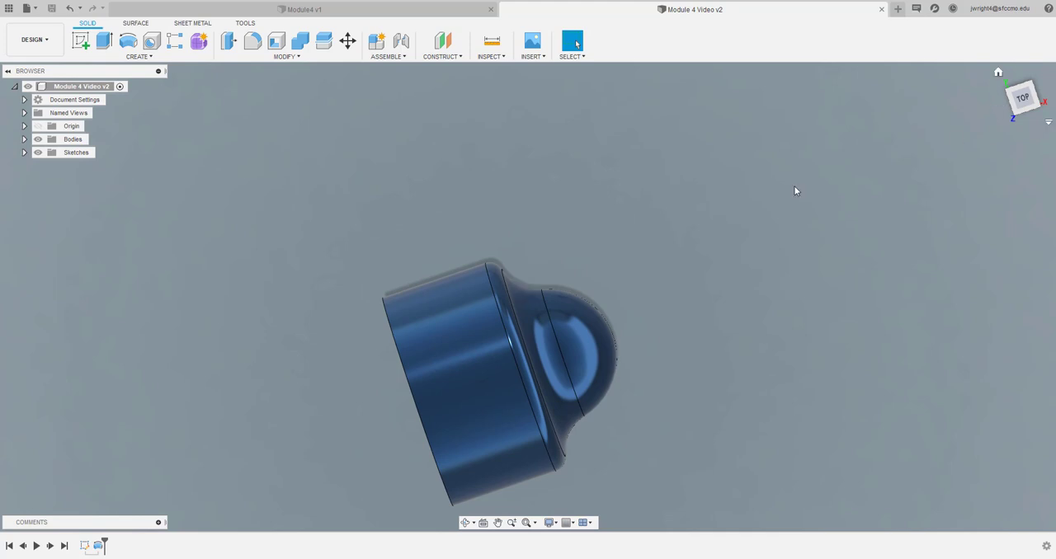
Switch to the Module4 reference design and examine how the domed boss joins the rectangular block
left_click(342, 15)
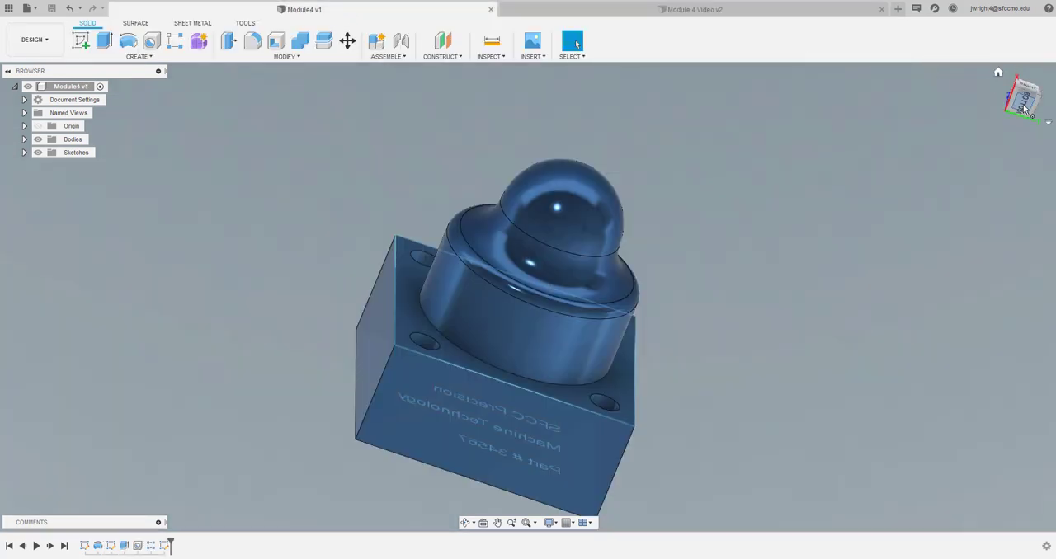
left_click_drag(1022, 105, 1019, 92)
middle_click_drag(835, 330, 835, 302, "shift")
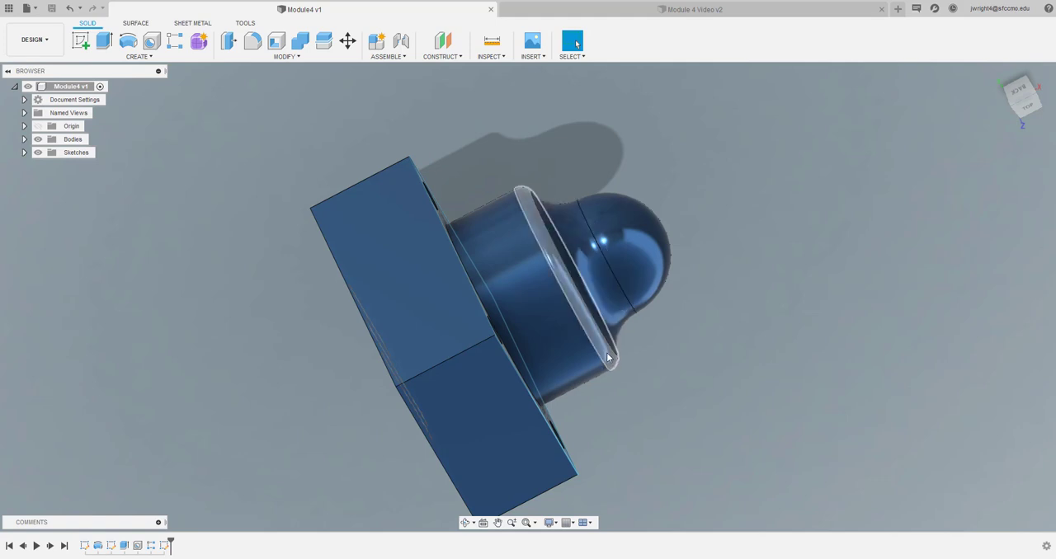
Return to the Module 4 Video design and open the revolved profile's sketch for editing
left_click(610, 12)
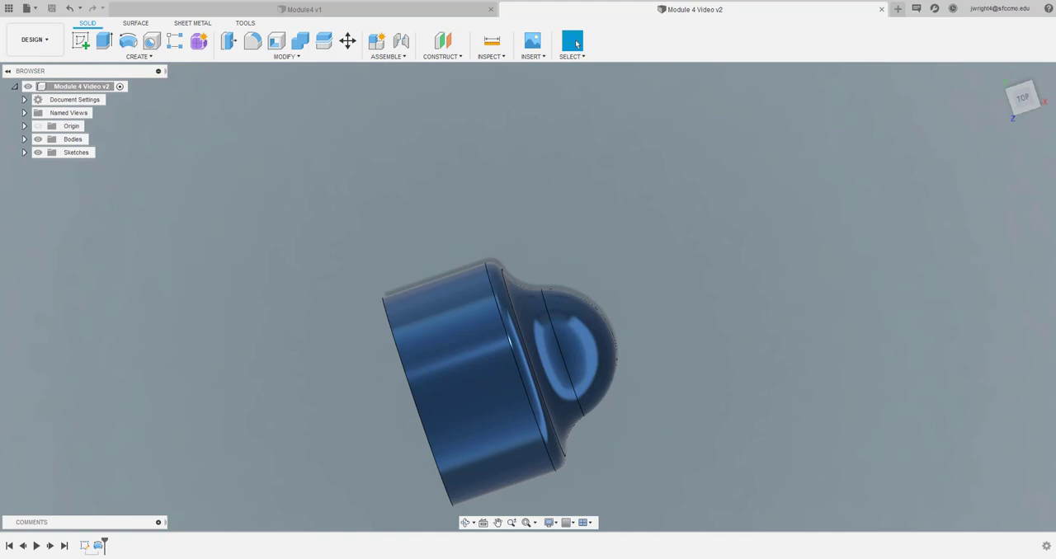
double_click(85, 546)
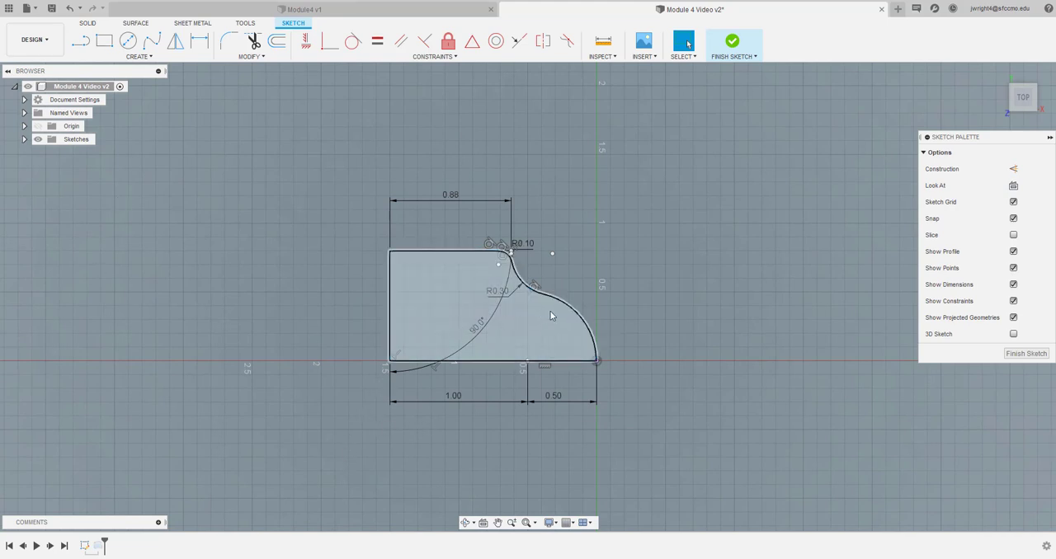
left_click(551, 316)
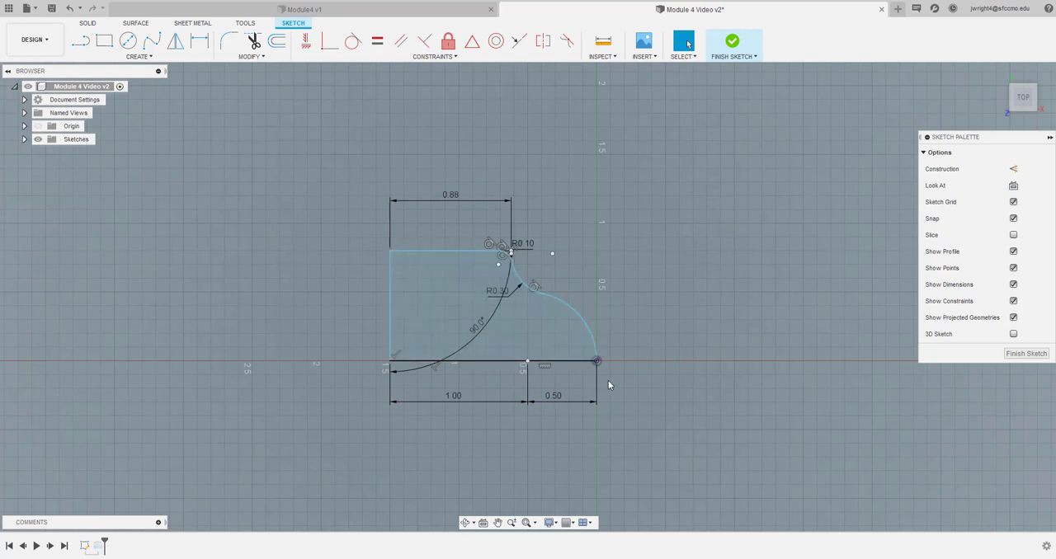
Add a radius dimension to the dome arc, accepting it as a driven dimension
key("d")
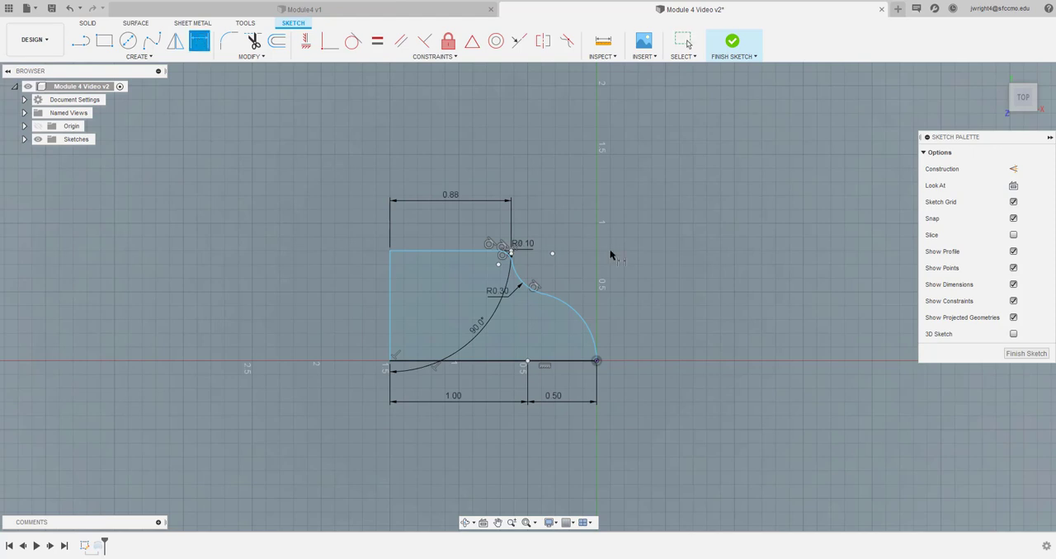
left_click(587, 328)
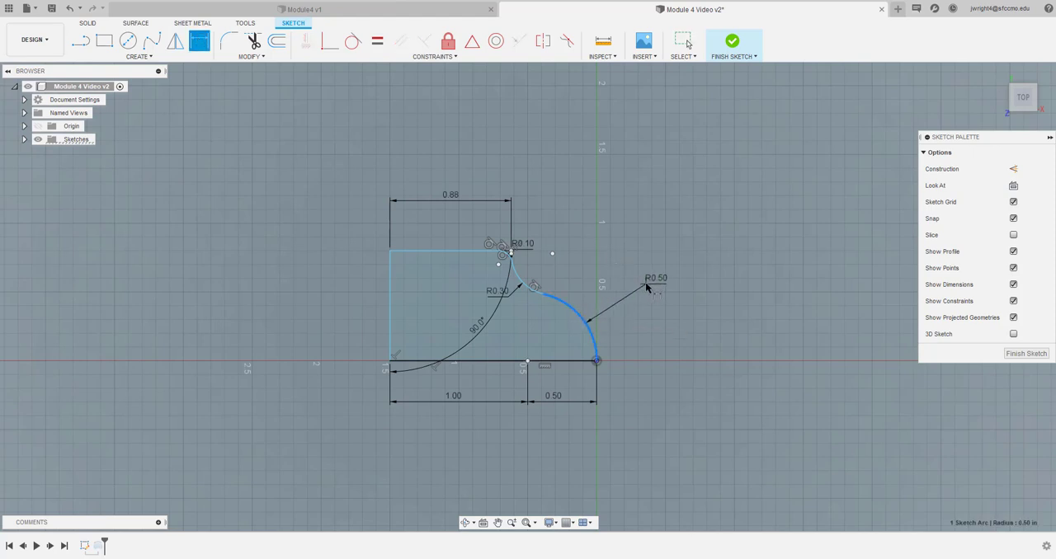
left_click(645, 284)
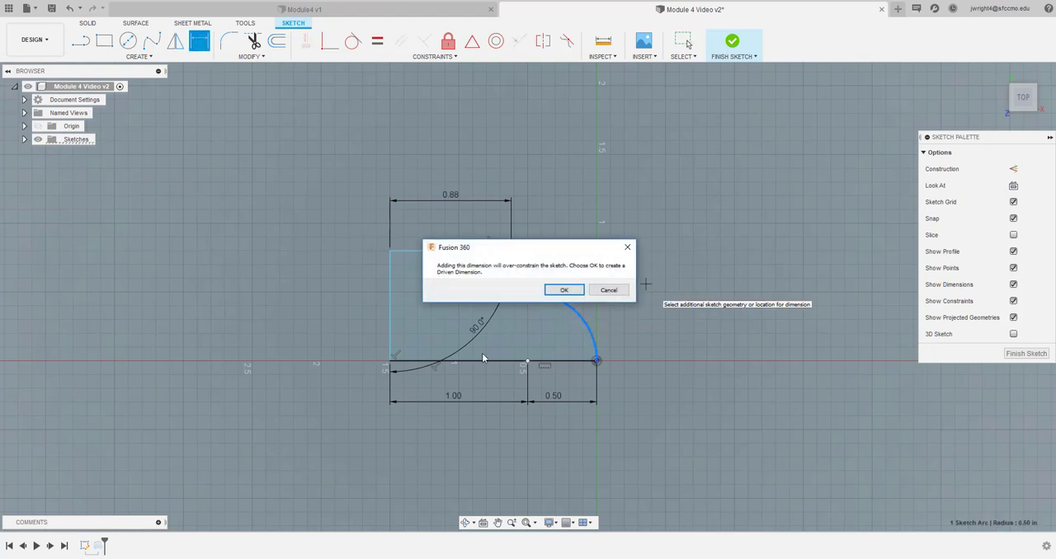
left_click(564, 290)
Delete the 0.50 in horizontal dimension below the profile and the dome arc's driven radius dimension
scroll(489, 365, "up", 3)
scroll(489, 365, "up", 1)
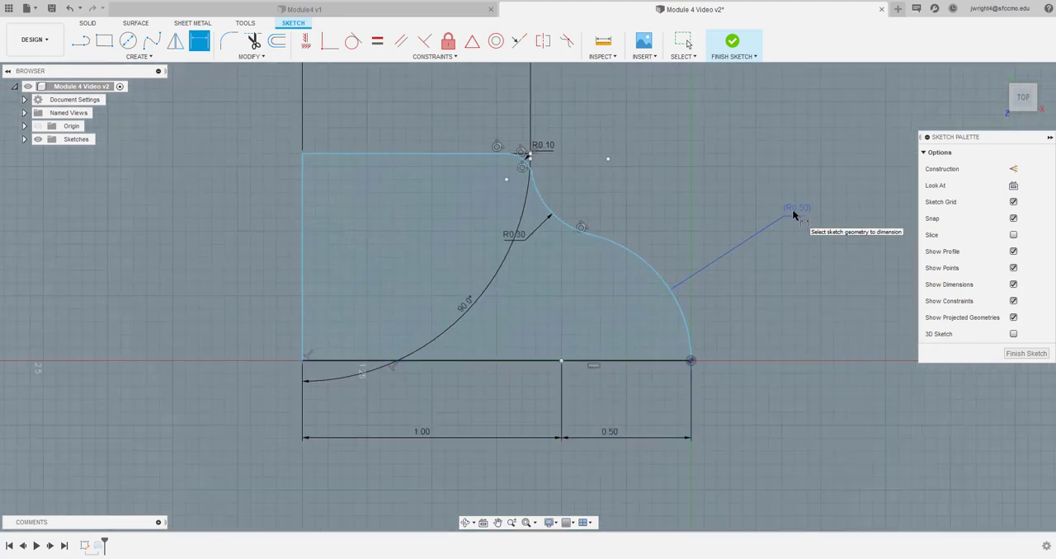
left_click(615, 441)
right_click(615, 442)
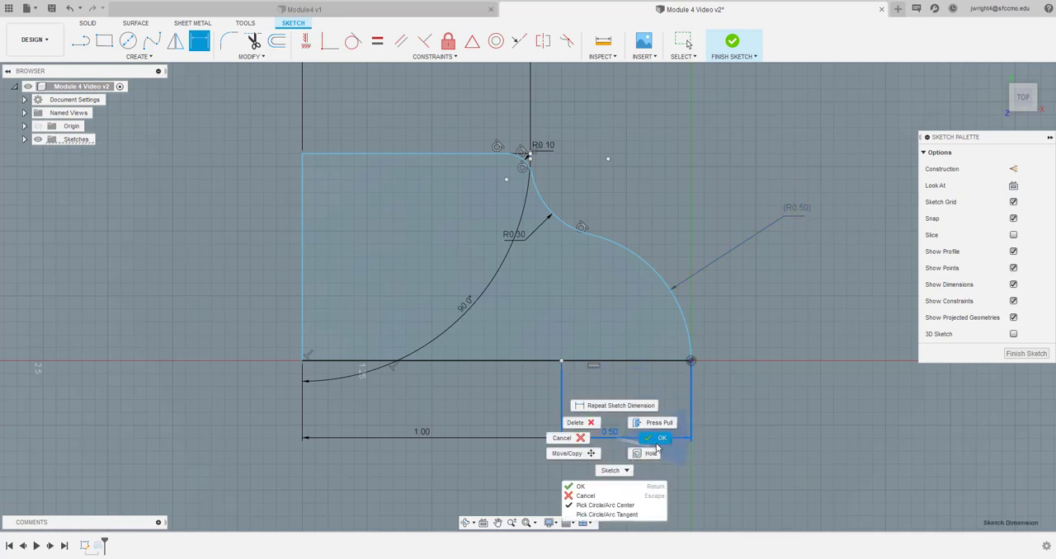
left_click(588, 425)
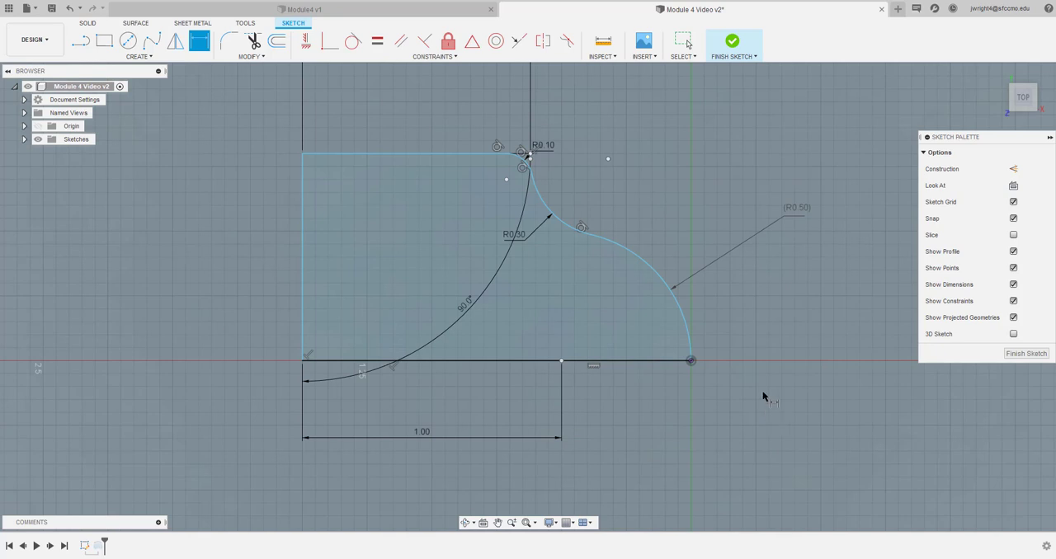
right_click(758, 223)
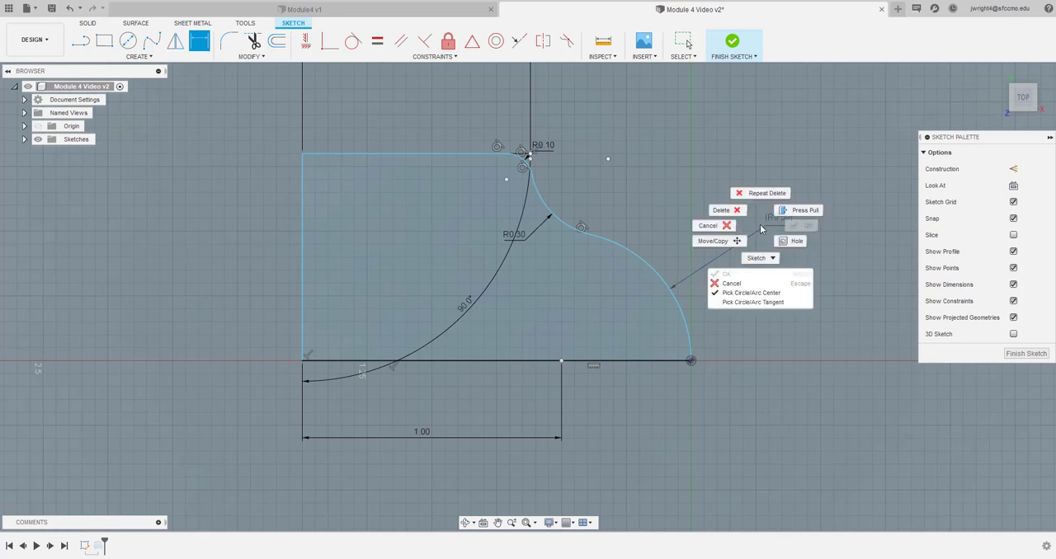
left_click(728, 212)
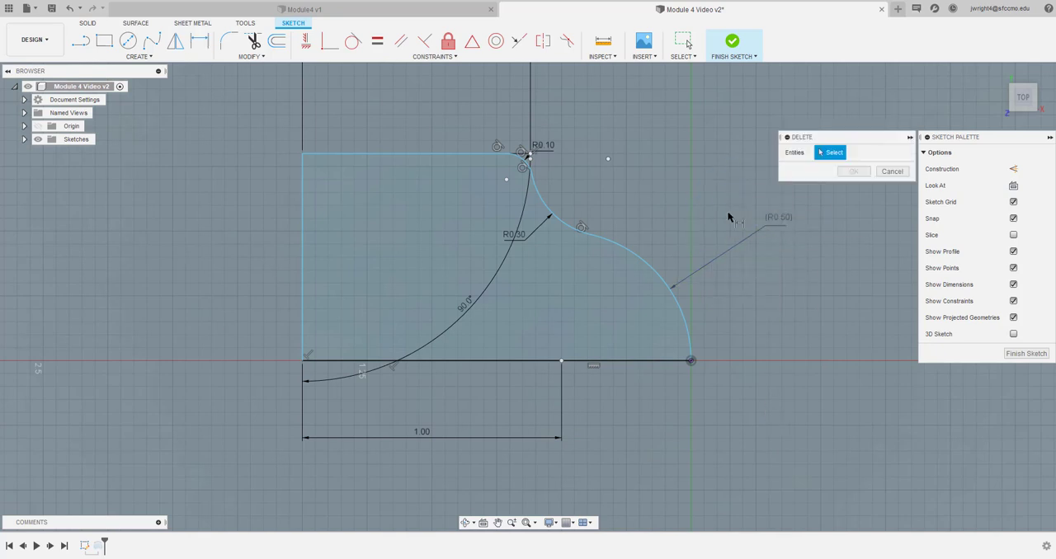
left_click(775, 229)
left_click(853, 170)
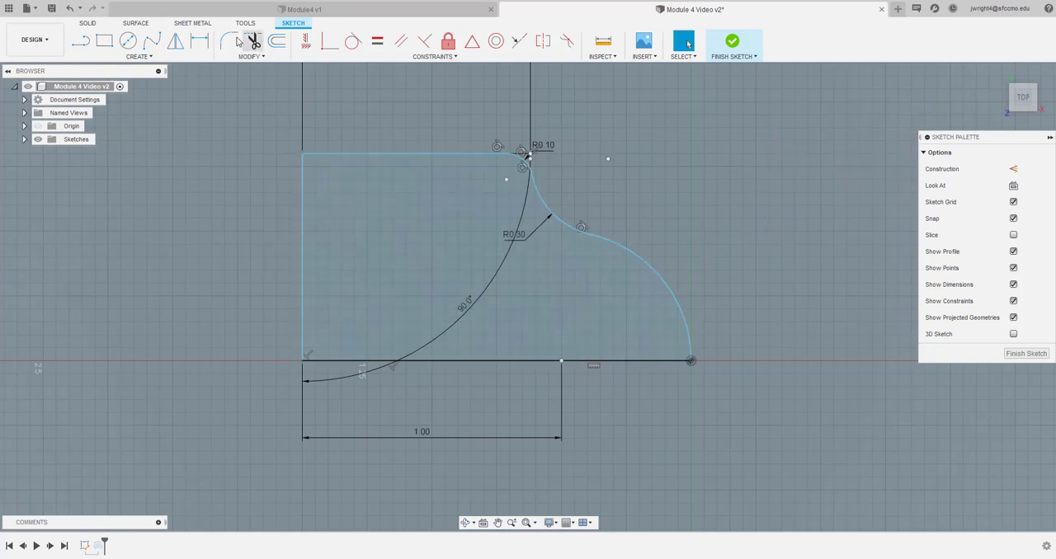
Dimension the dome arc's radius as 0.50 in, placed outside the profile
left_click(199, 40)
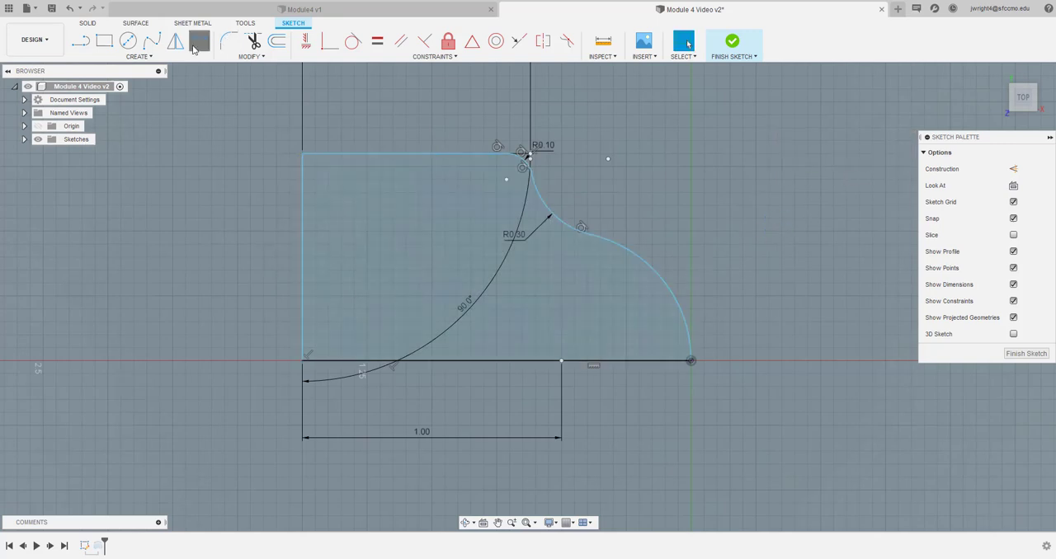
left_click(654, 267)
left_click(715, 213)
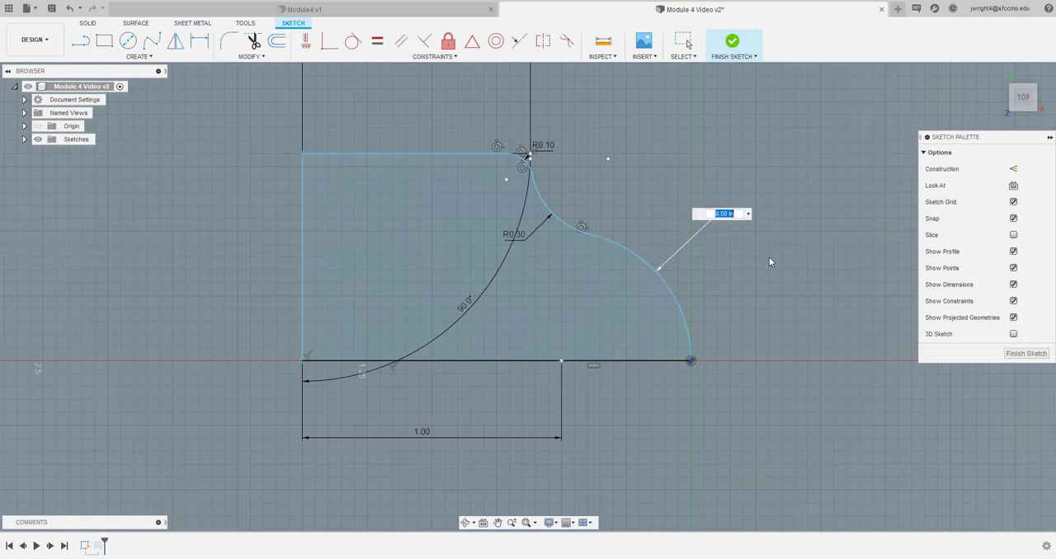
key("Return")
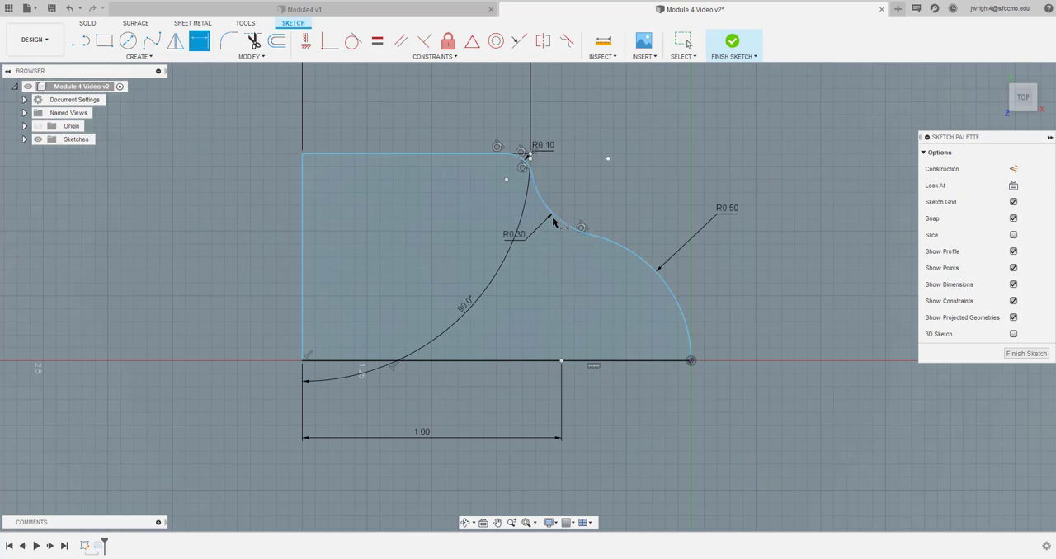
Check the Module4 Drawing PDF in Adobe Acrobat Reader, and delete the 0.88 in horizontal dimension above the sketch profile
scroll(404, 332, "down", 1)
scroll(403, 332, "down", 2)
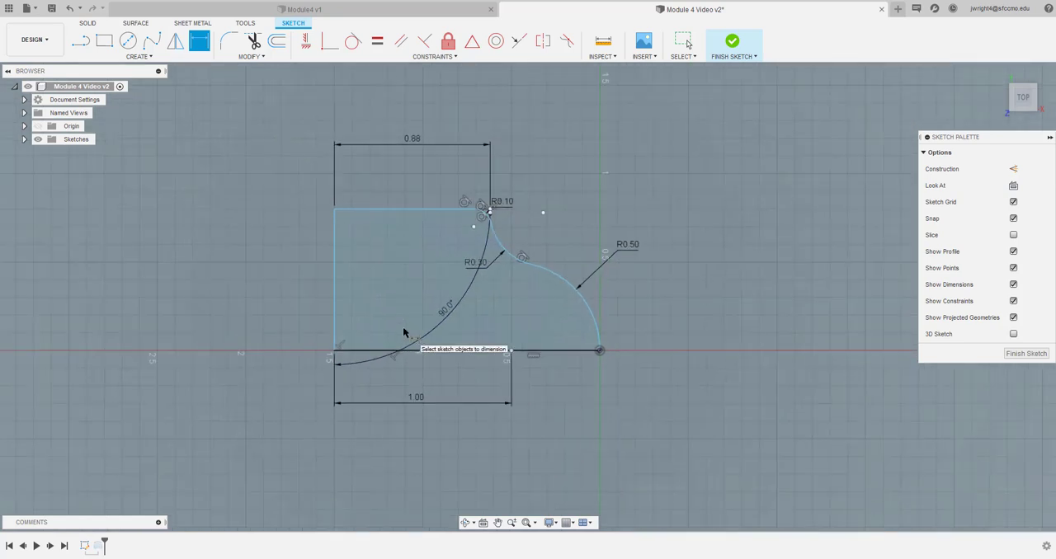
scroll(403, 332, "up", 1)
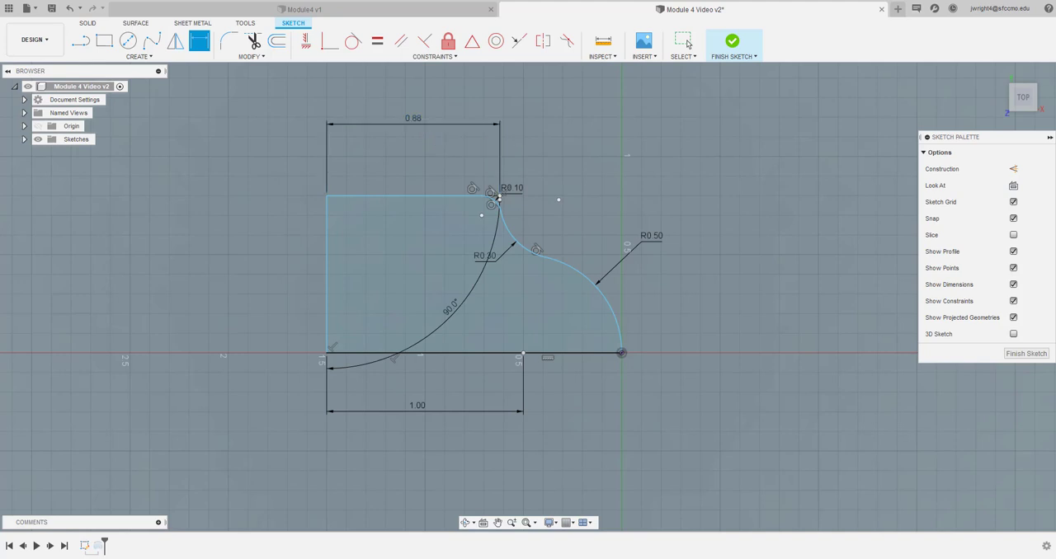
mouse_move(0, 25)
left_mouse_down()
mouse_move(2, 15)
mouse_move(627, 3)
mouse_move(480, 61)
left_mouse_up()
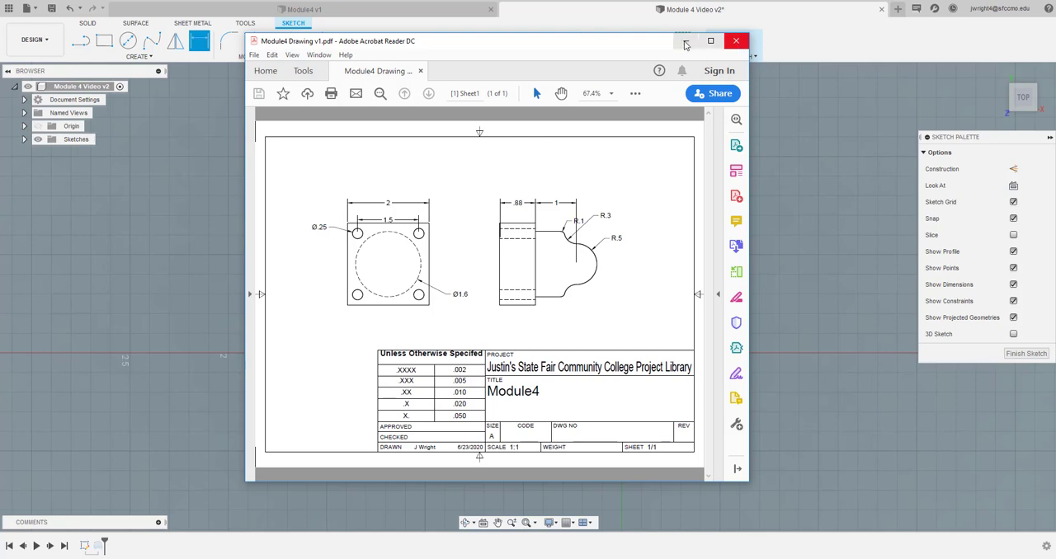
left_click_drag(632, 48, 522, 86)
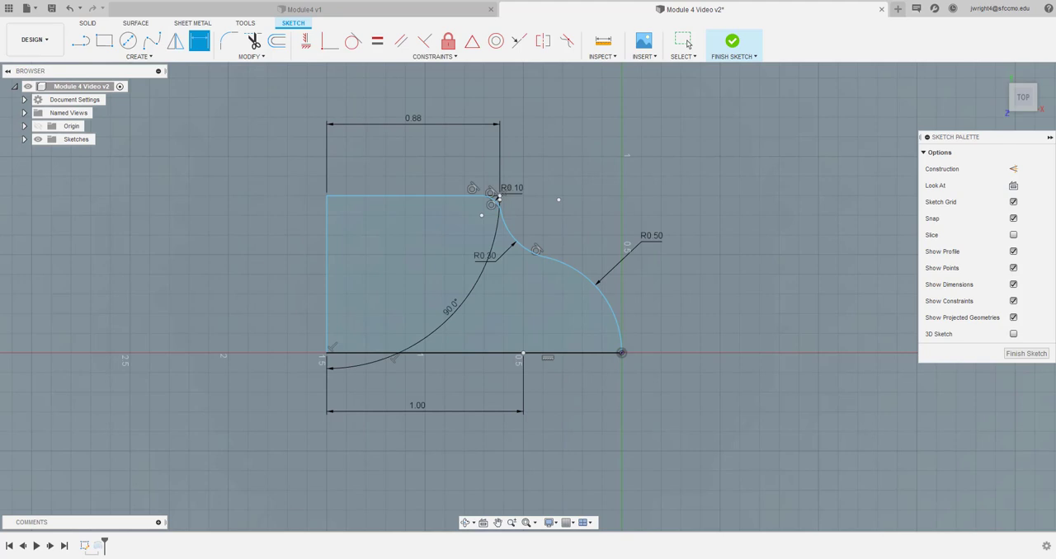
right_click(412, 124)
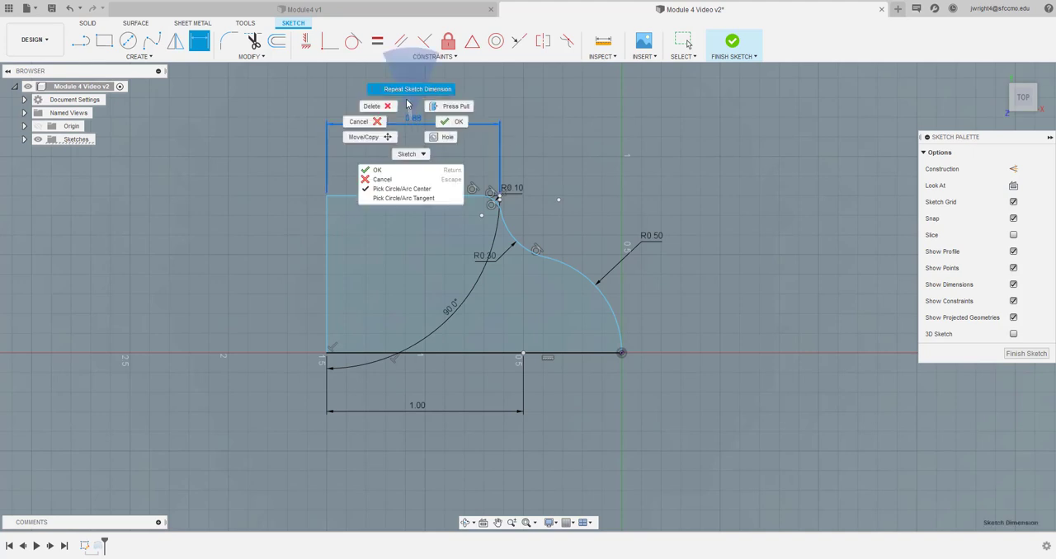
left_click(372, 111)
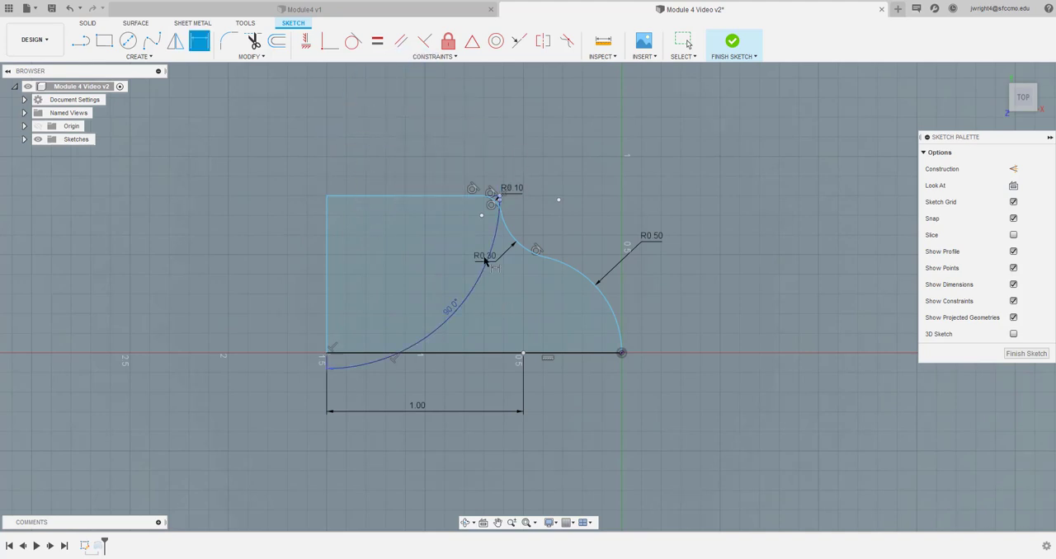
Delete the profile's 0.30 in concave arc, the 0.10 in corner fillet arc and the upper horizontal line
left_click(521, 249)
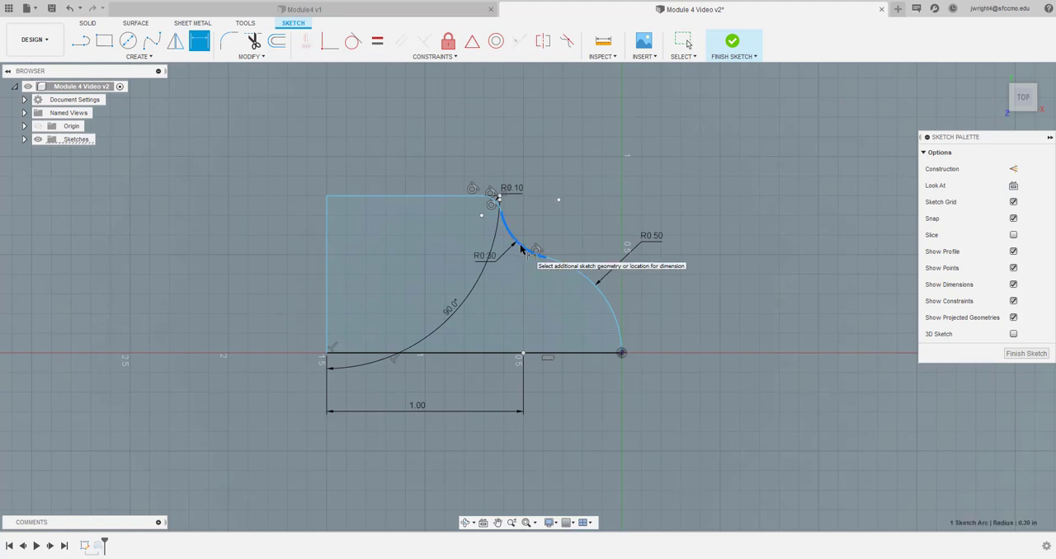
right_click(521, 249)
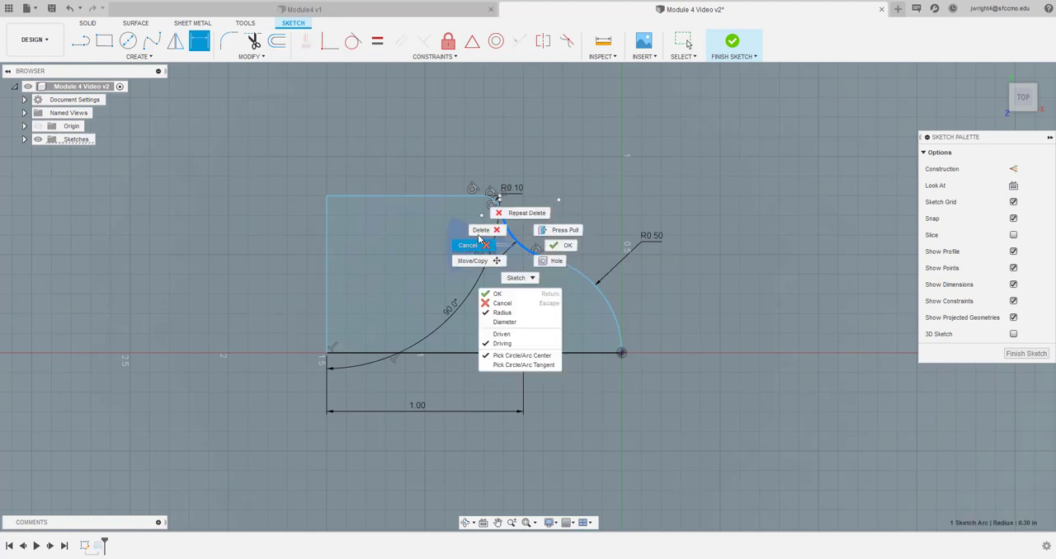
left_click(481, 228)
left_click(498, 198)
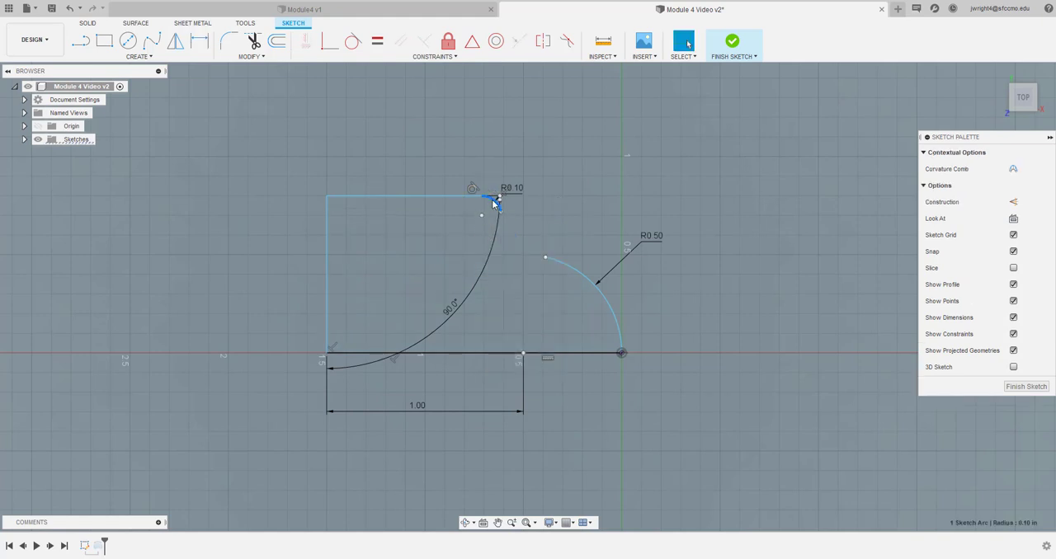
right_click(499, 199)
left_click(456, 184)
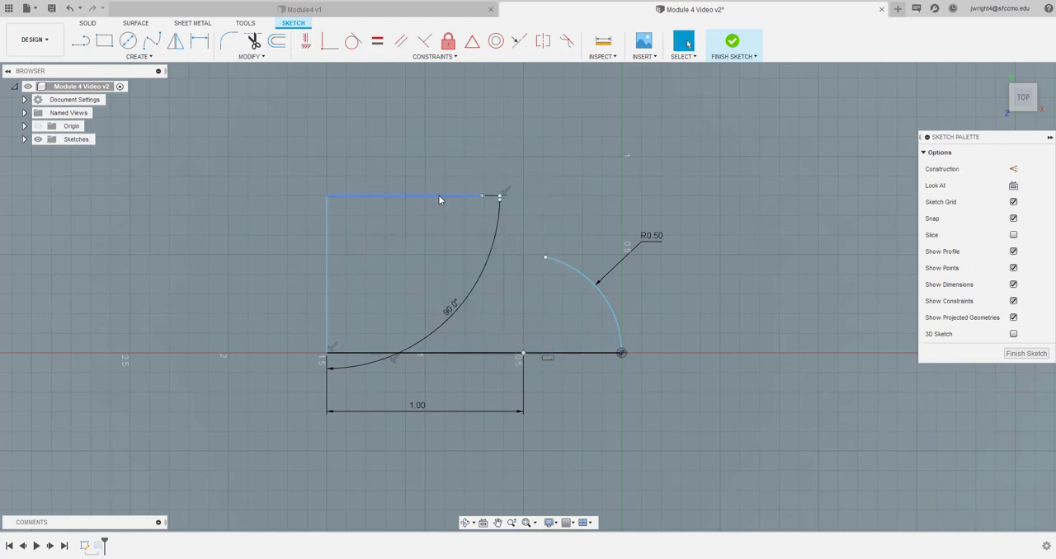
left_click(438, 195)
right_click(446, 195)
left_click(400, 180)
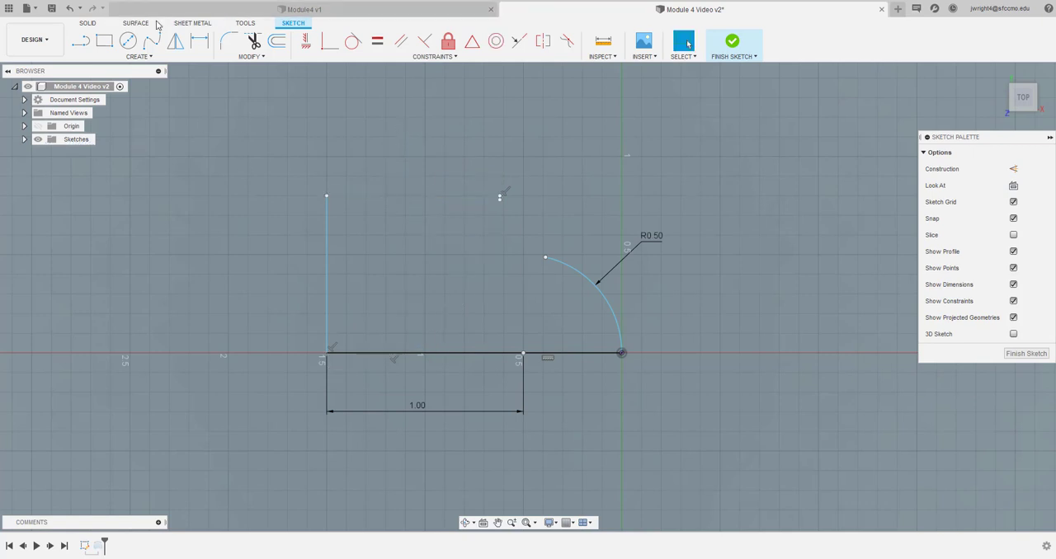
Draw a vertical line about 1.00 in long upward from the dome arc's center point on the baseline
left_click(80, 40)
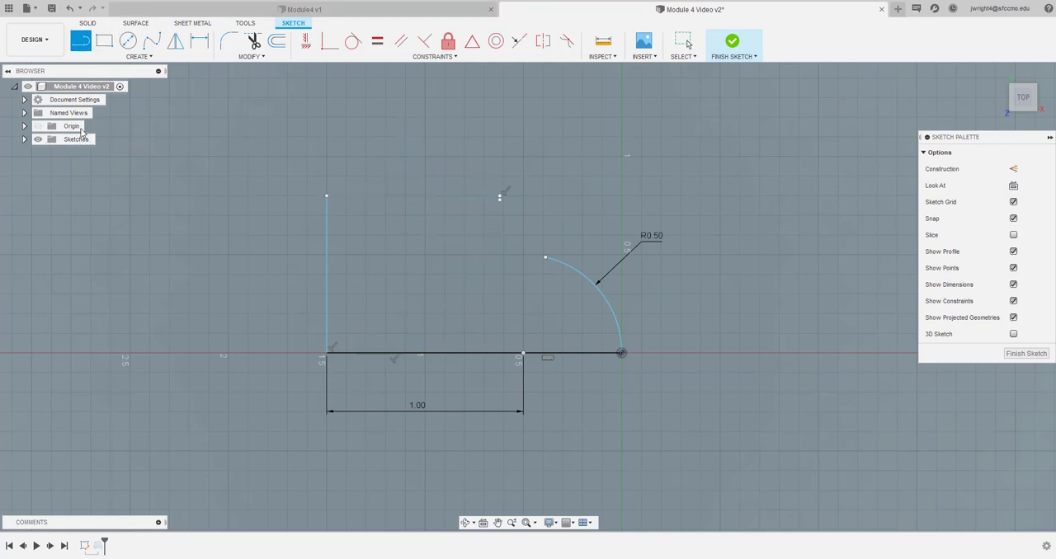
left_click(523, 353)
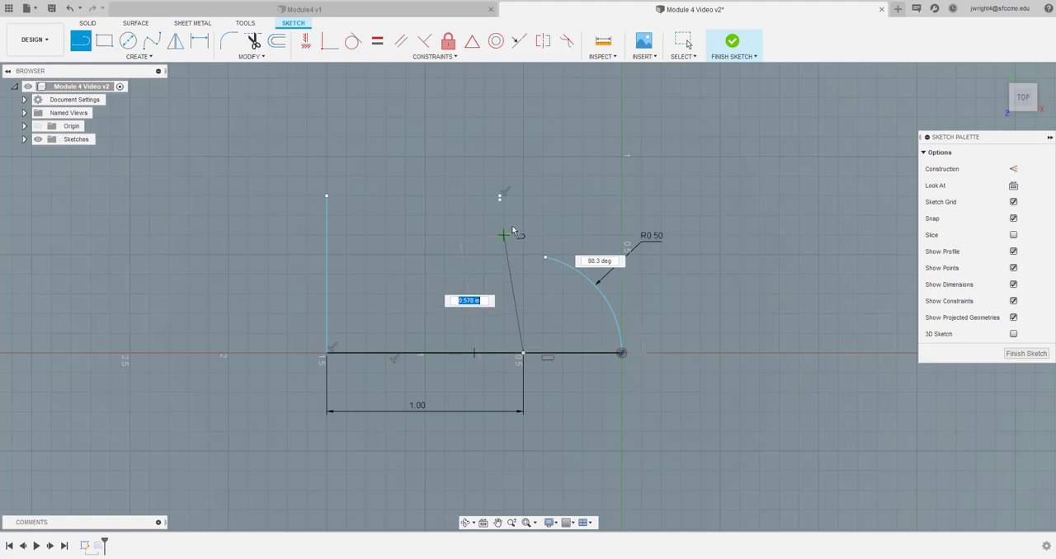
left_click(522, 155)
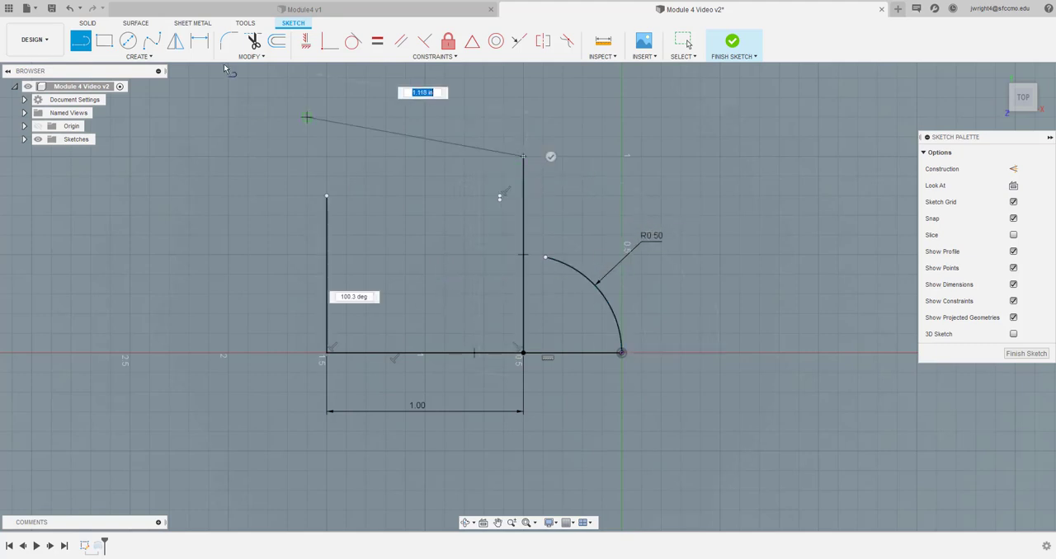
key("Escape")
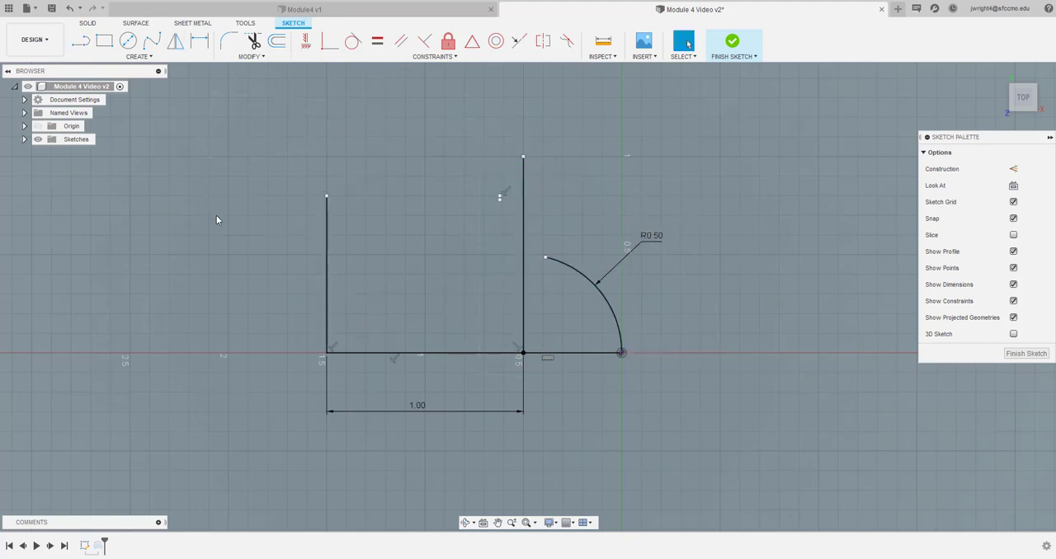
Extend the dome arc's open upper end to the vertical line through its center
left_click(238, 57)
left_click(239, 96)
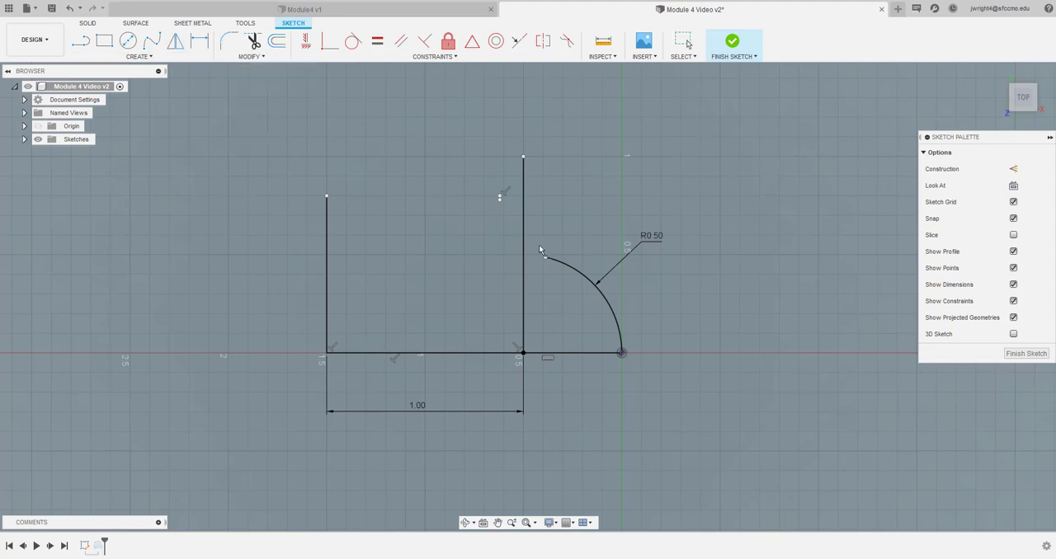
left_click(559, 264)
right_click(523, 230)
left_click(485, 215)
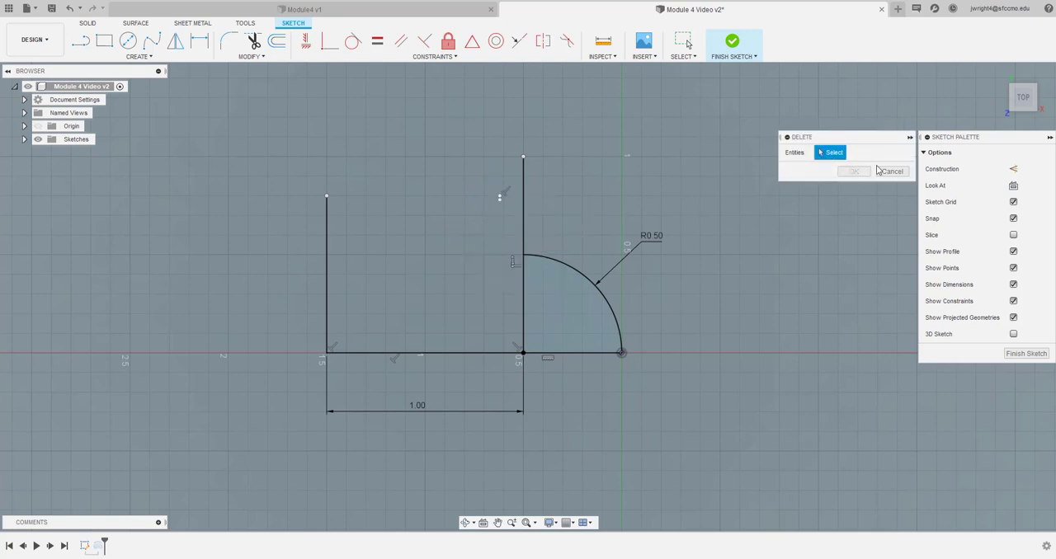
key("Escape")
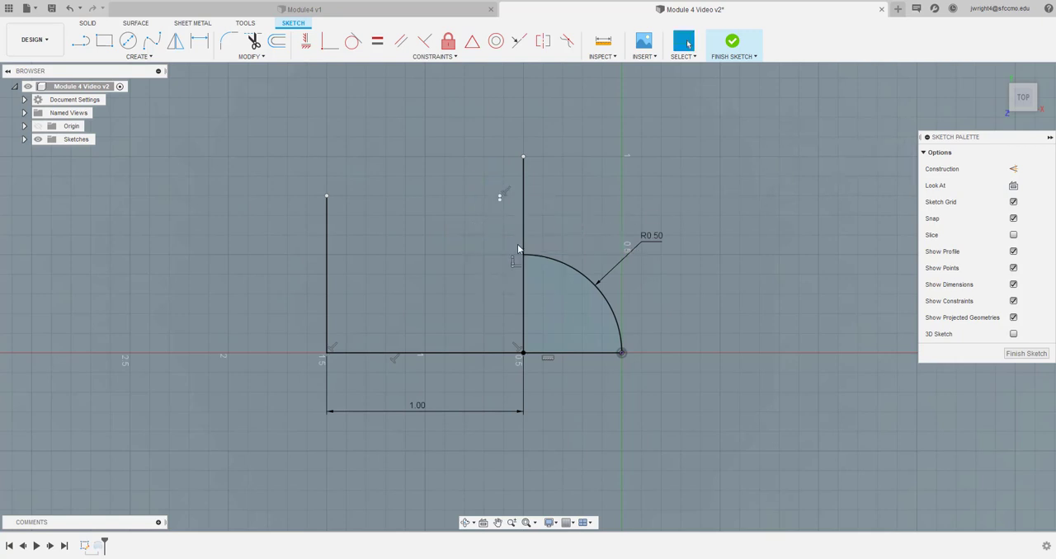
Draw a second vertical line about 1.14 in long up from the baseline, about 0.16 in left of the arc's center line
left_click(81, 41)
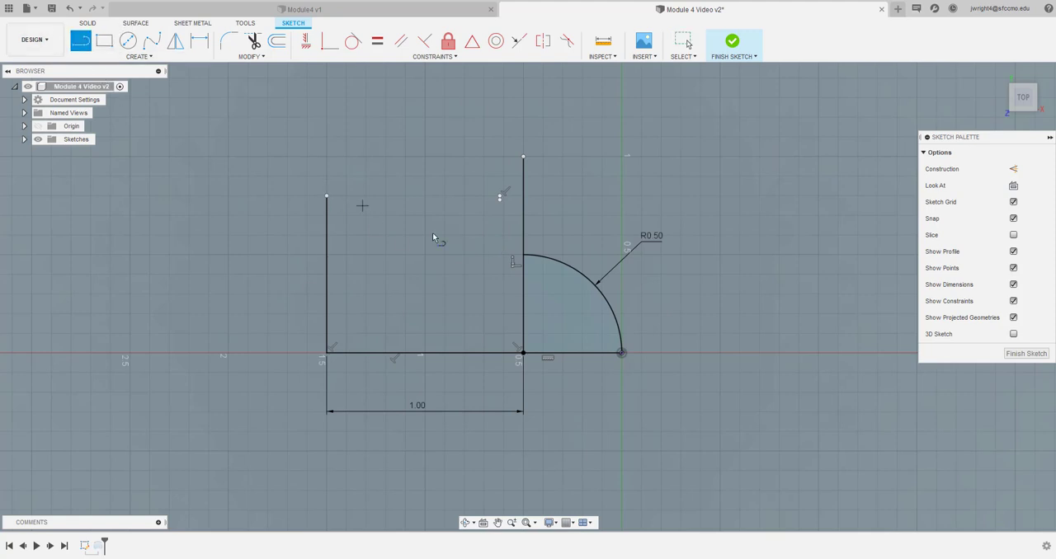
left_click(491, 353)
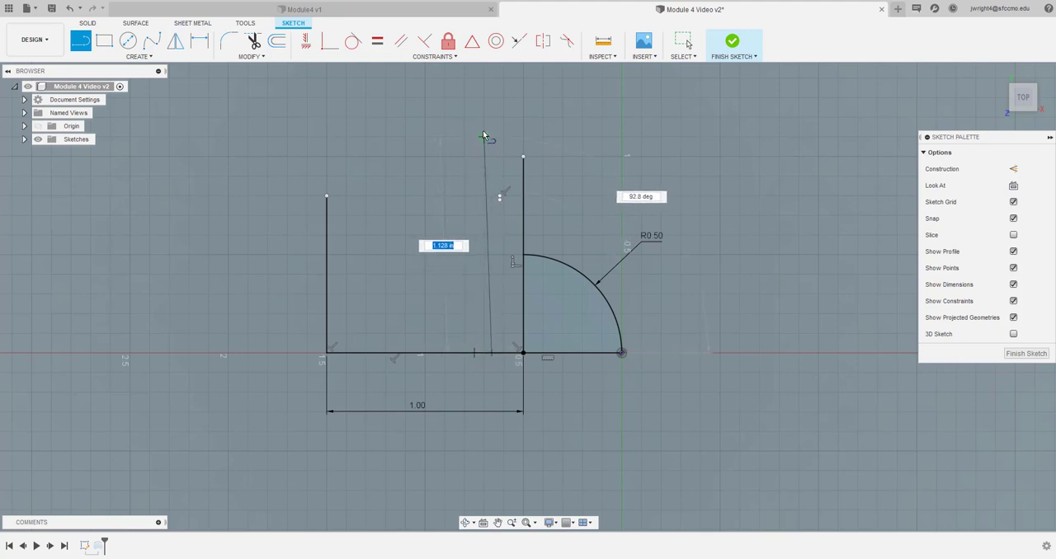
left_click(492, 128)
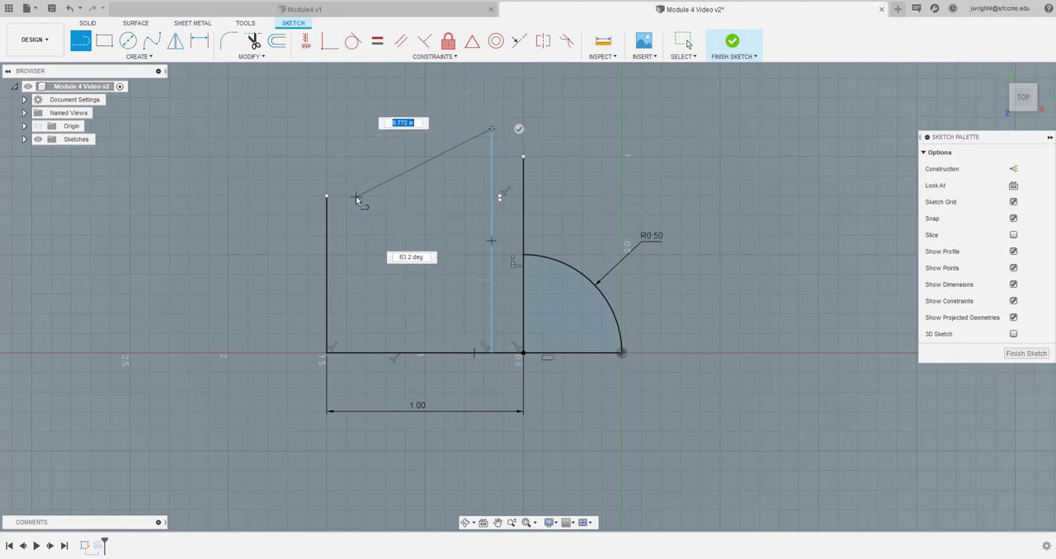
key("Escape")
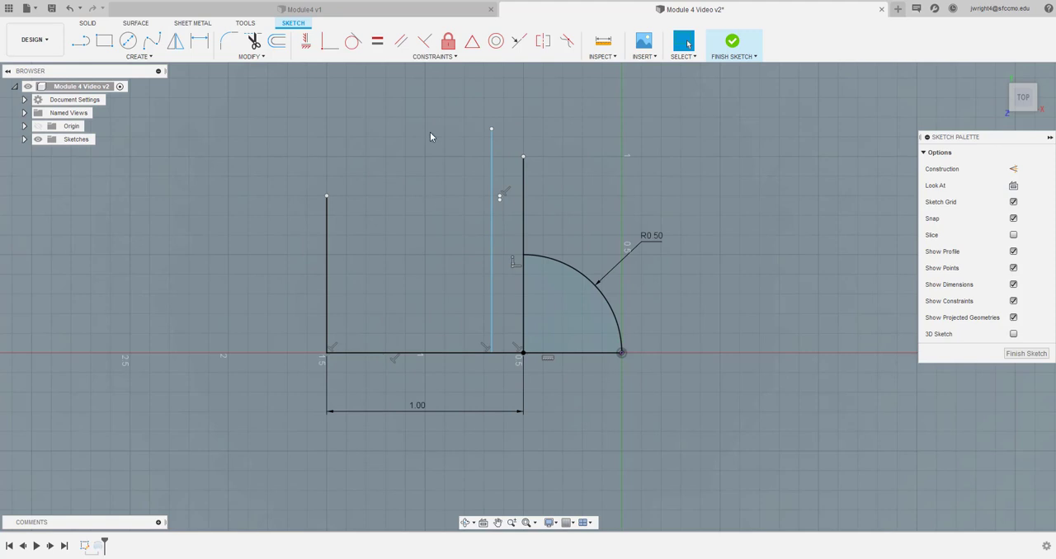
Dimension the spacing between the two tall vertical lines as 0.30 in, placed above them
left_click(198, 40)
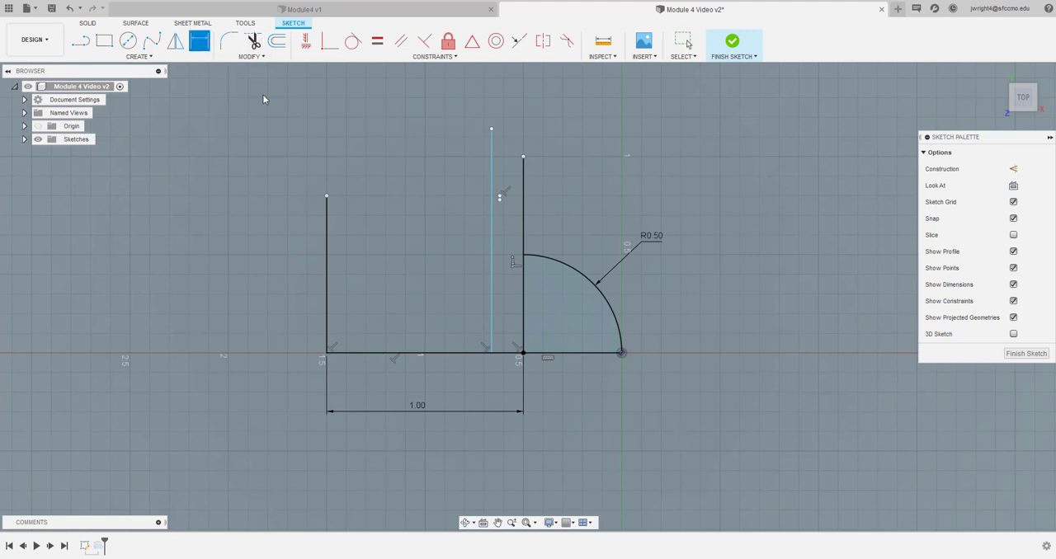
left_click(523, 235)
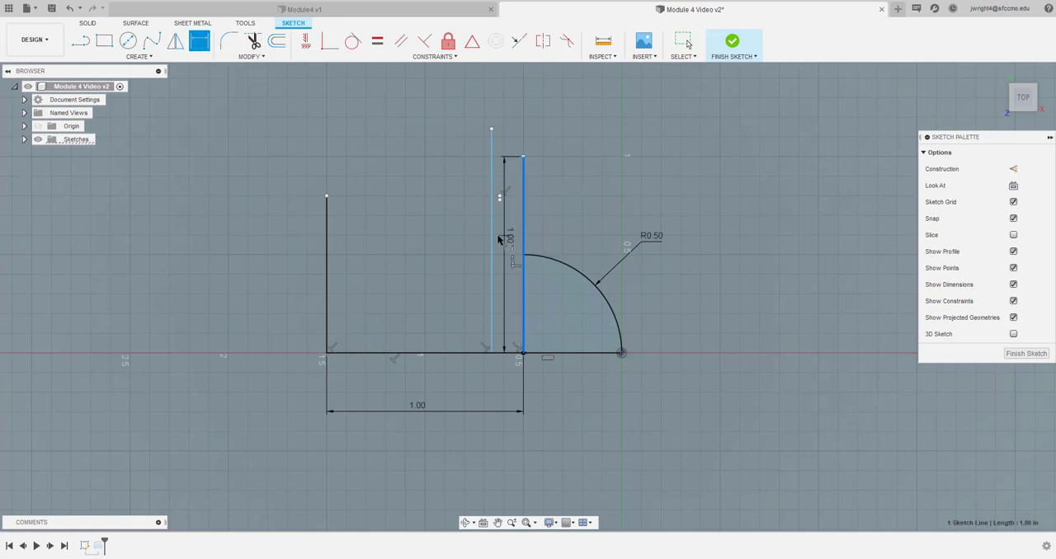
left_click(493, 239)
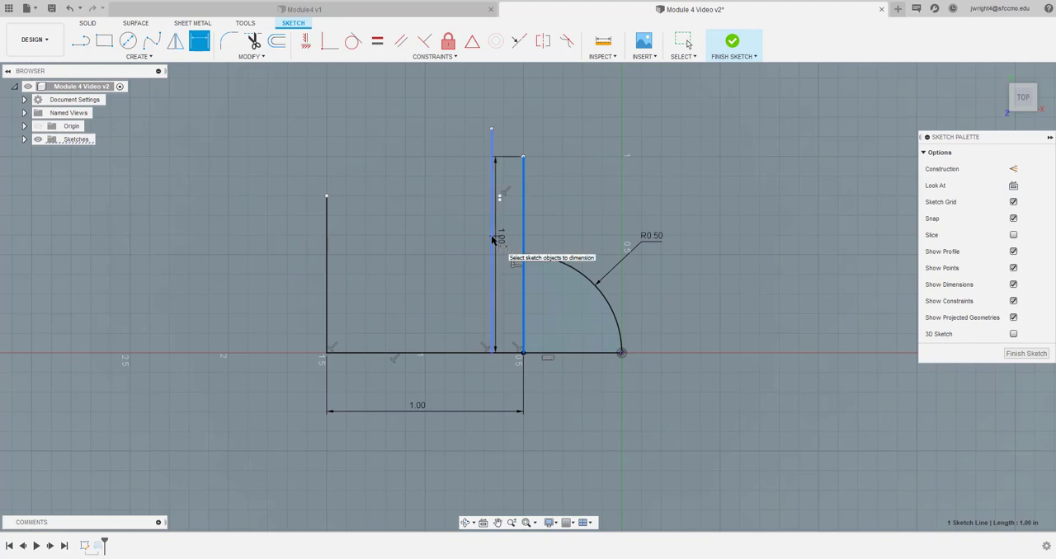
left_click(551, 121)
type("0.3")
key("Return")
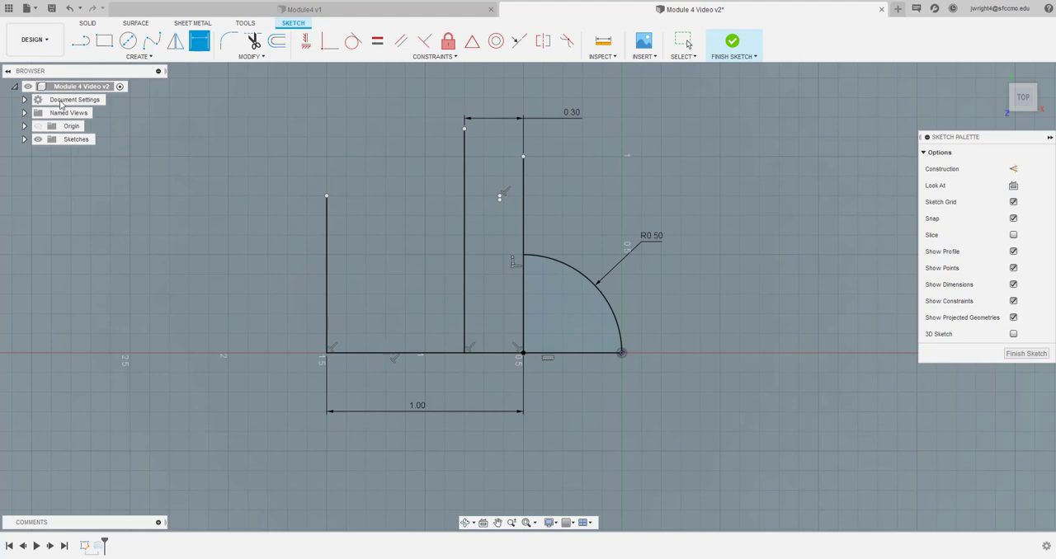
Try to extend the dome arc past the vertical line through its center
left_click(254, 57)
left_click(261, 100)
left_click(528, 259)
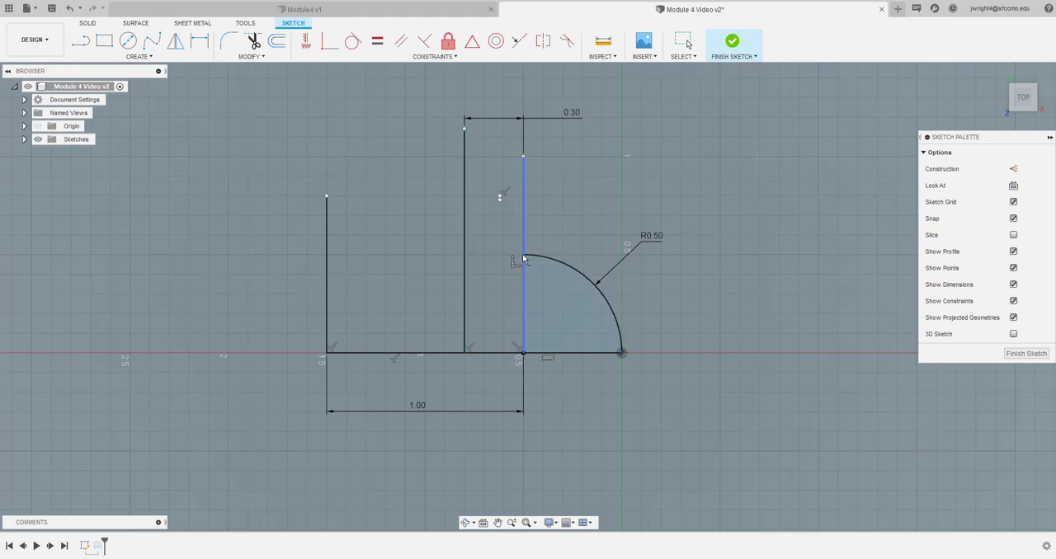
Draw a horizontal line from the dome arc's upper end to the second vertical line
left_click(88, 46)
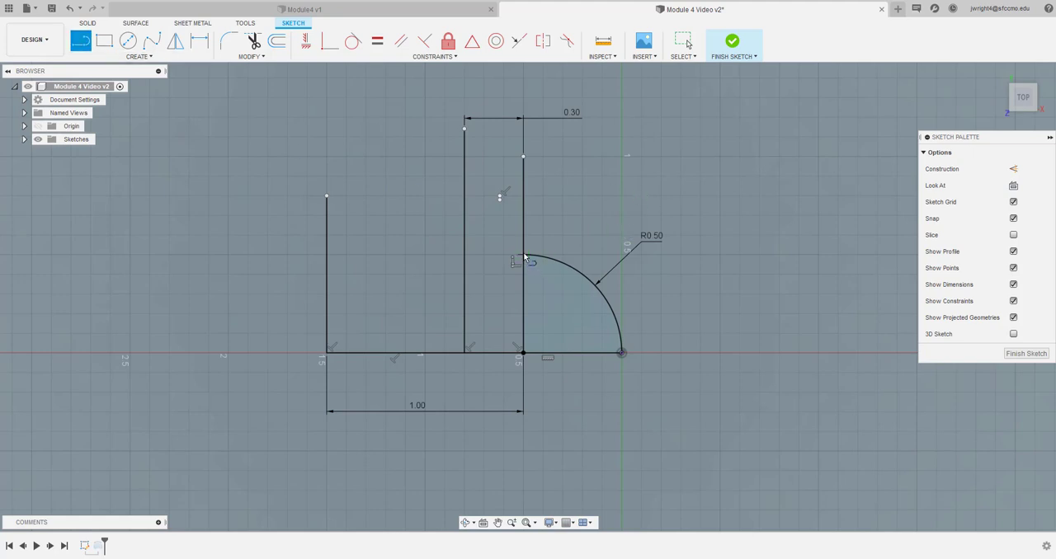
left_click(524, 256)
double_click(464, 255)
key("Escape")
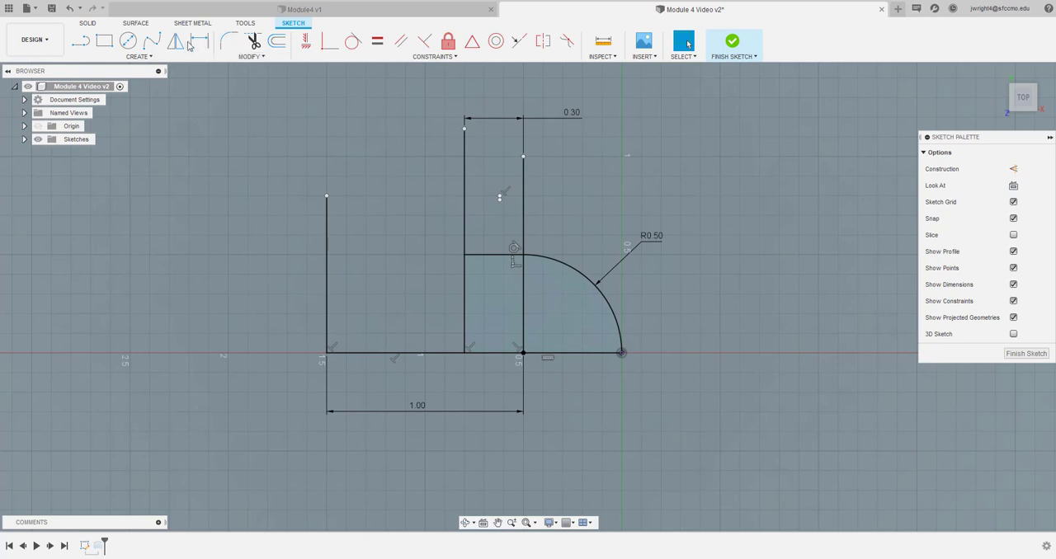
Fillet the corner between the second vertical line and the short horizontal line with a 0.30 in radius
left_click(228, 40)
left_click(474, 242)
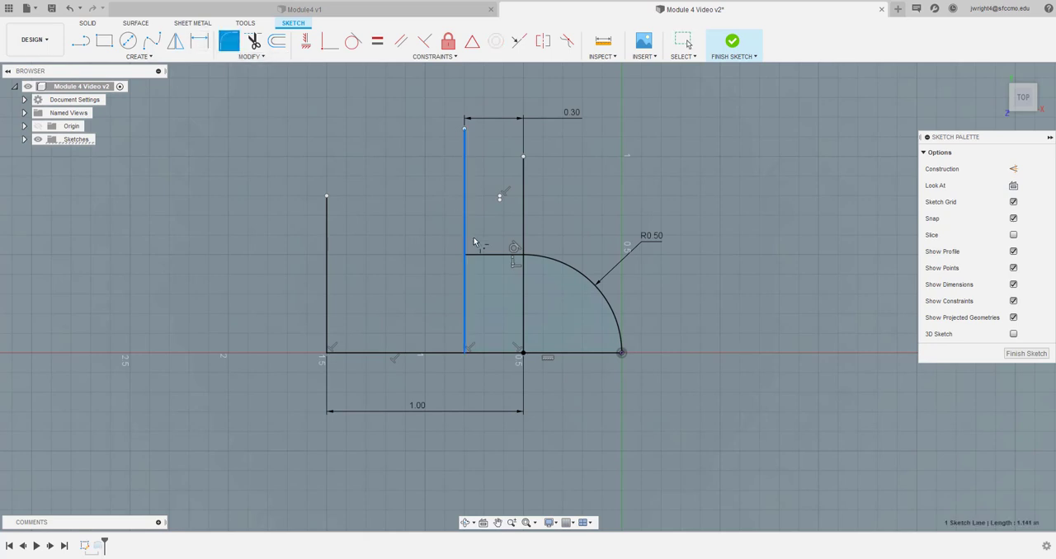
left_click(488, 255)
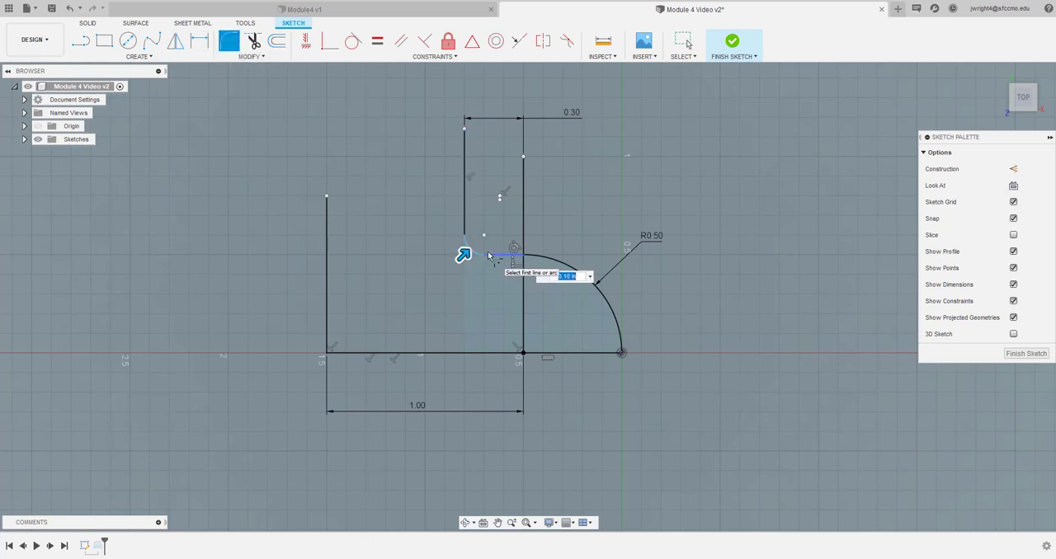
type("0.3")
key("Return")
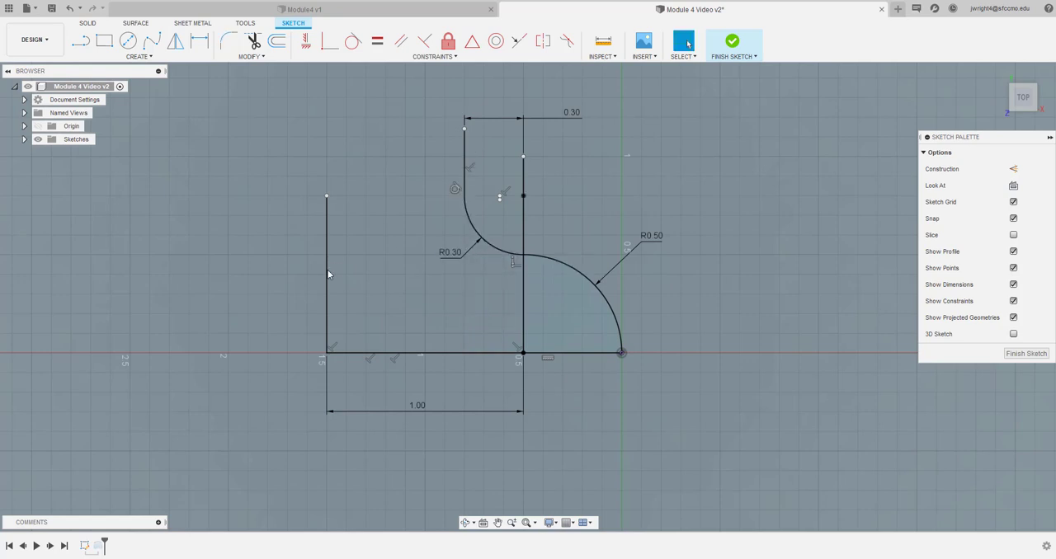
Draw a horizontal line from the left edge's upper endpoint to the upper end of the 0.30 in fillet arc
left_click(80, 41)
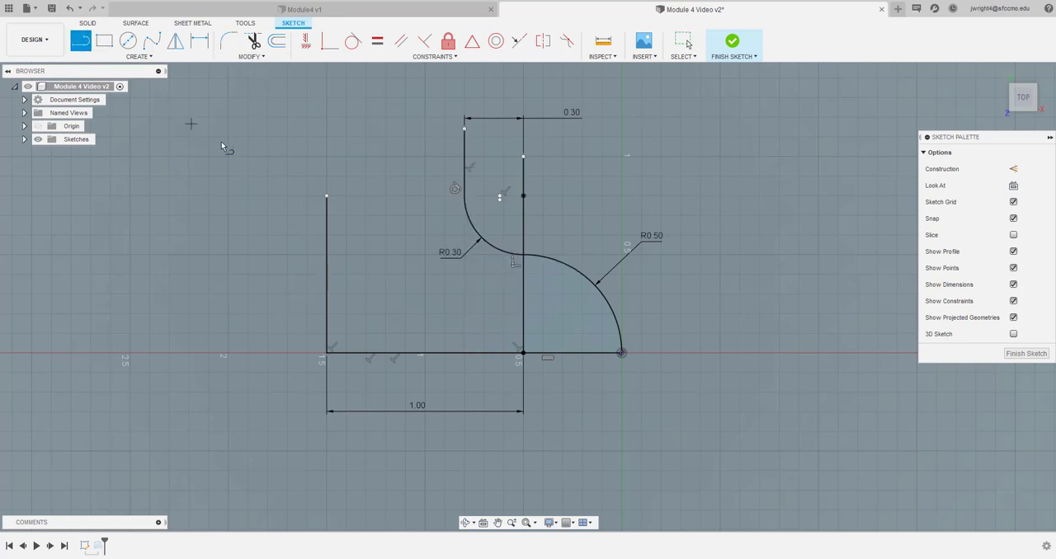
left_click(327, 196)
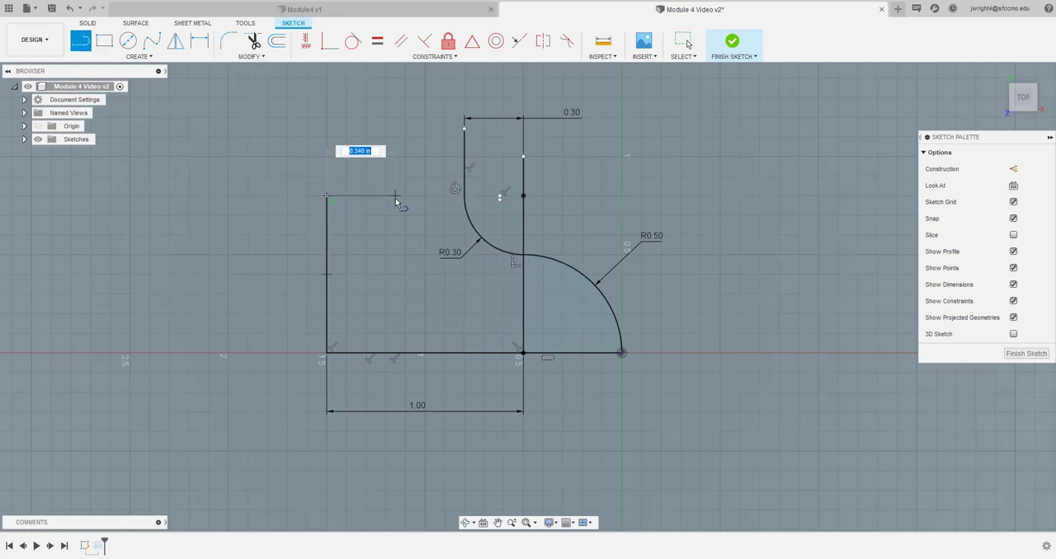
left_click(464, 196)
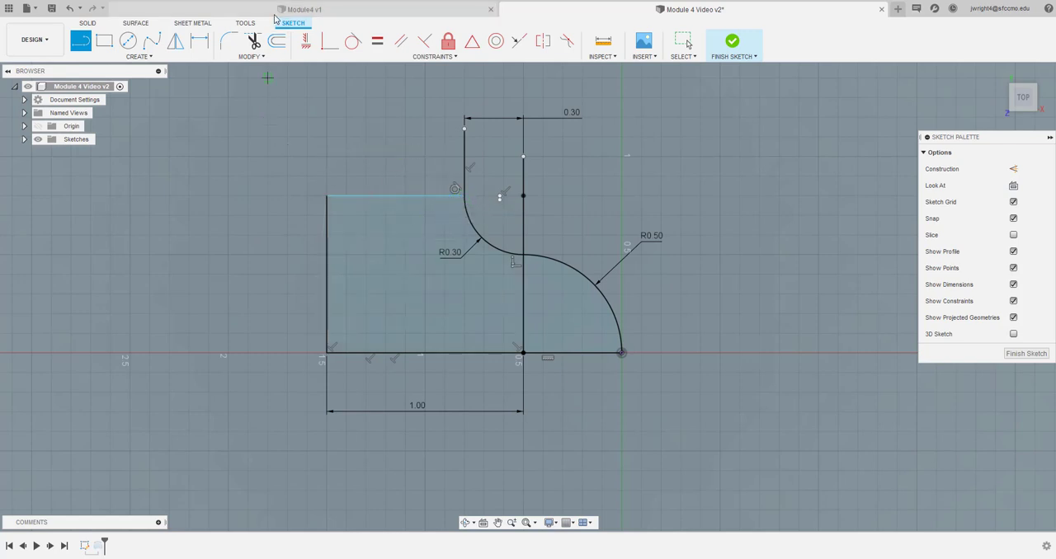
Fillet the corner between the upper horizontal line and the 0.30 in concave arc with a 0.10 in radius
left_click(228, 41)
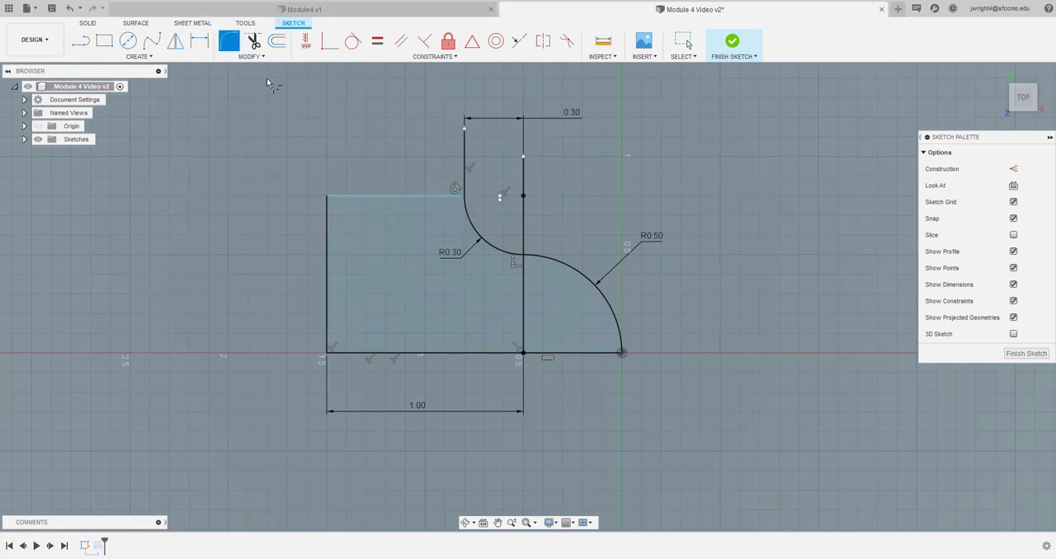
left_click(458, 198)
left_click(466, 205)
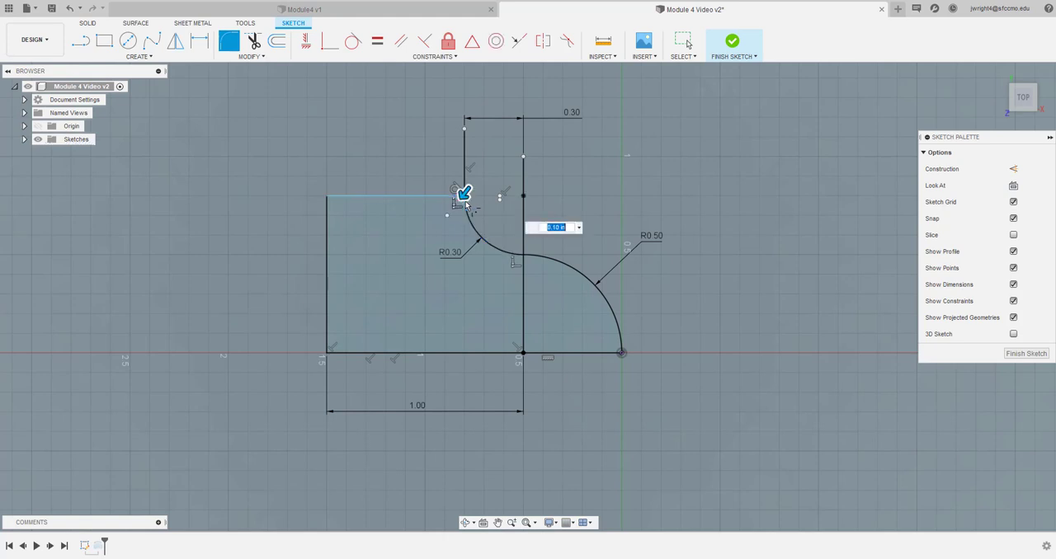
key("Return")
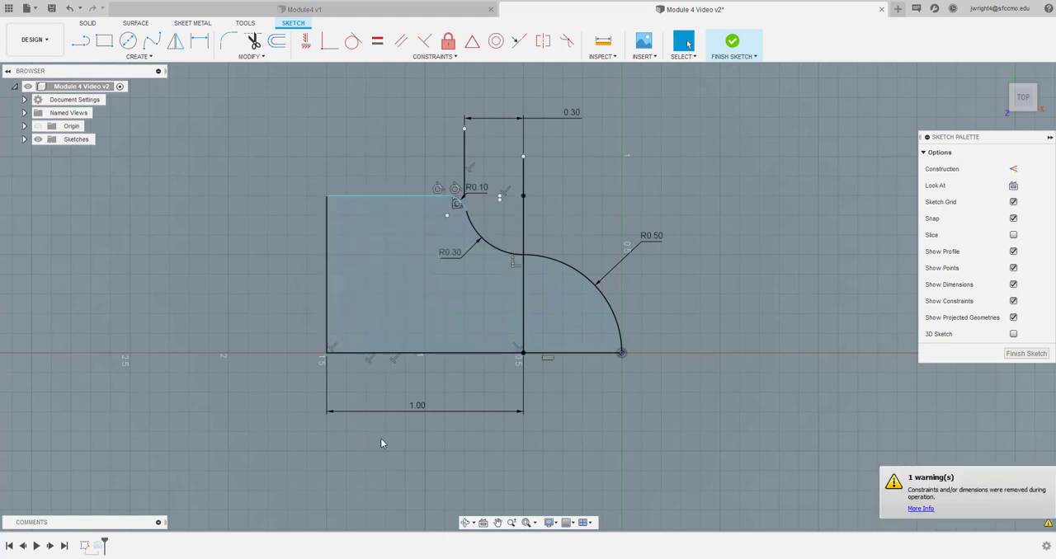
left_click(198, 40)
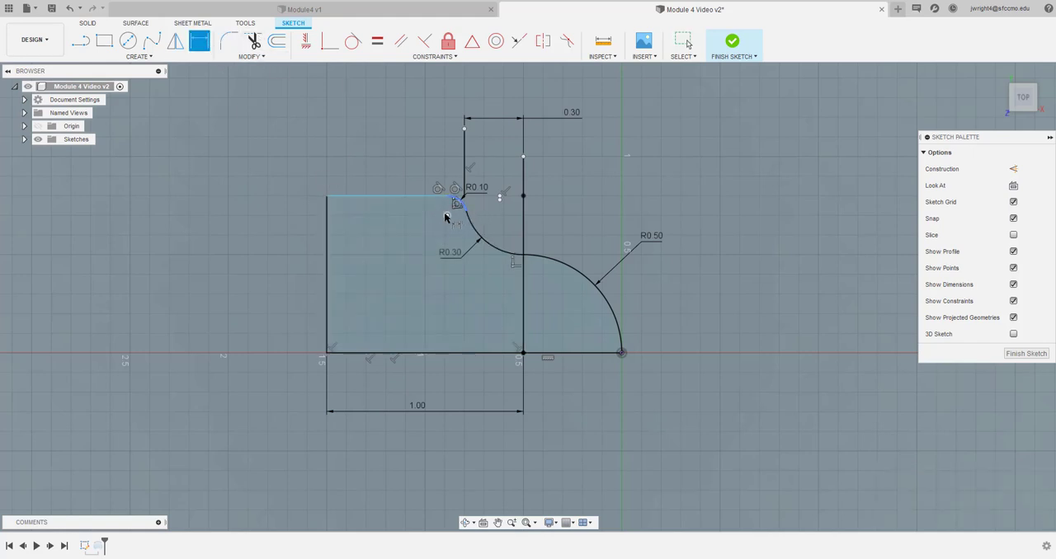
left_click(446, 216)
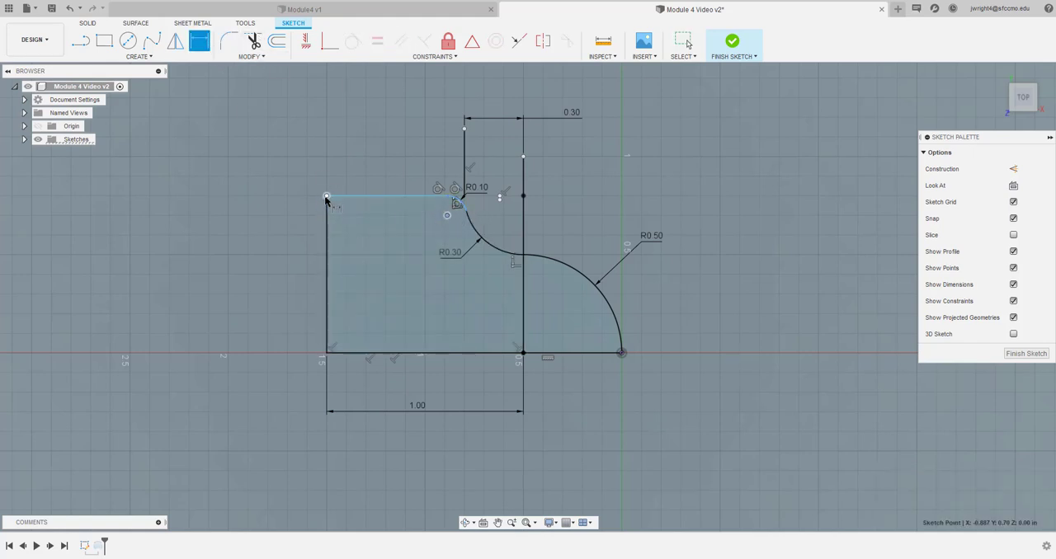
left_click(327, 198)
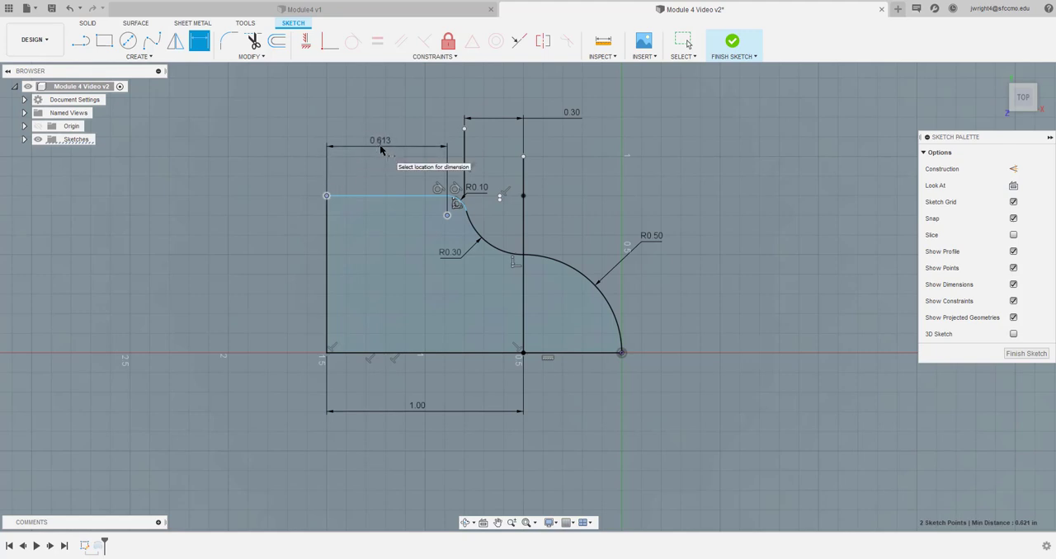
key("Escape")
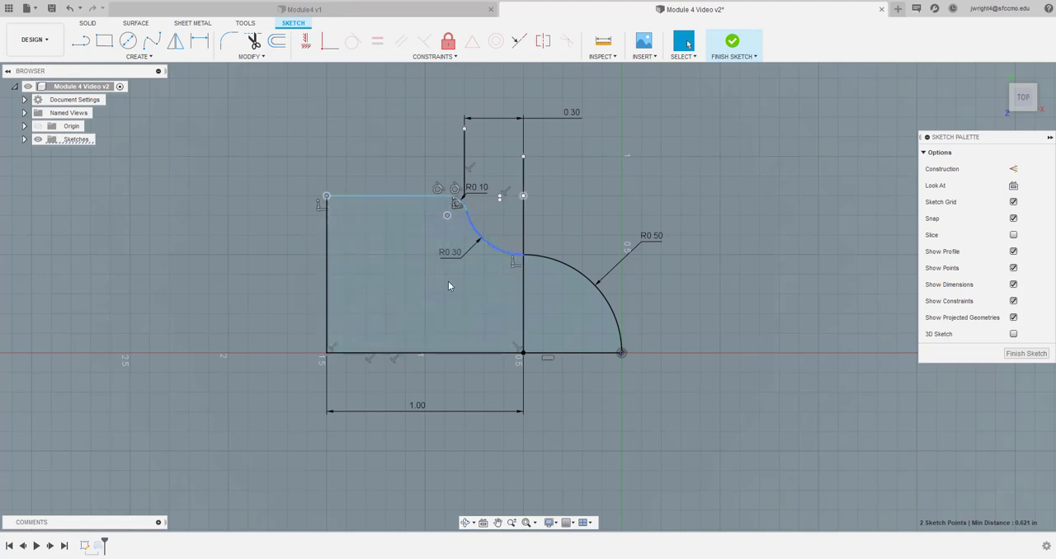
Finish the profile sketch and compare the rebuilt domed boss with the completed part in the Module4 v1 design
left_click(1021, 354)
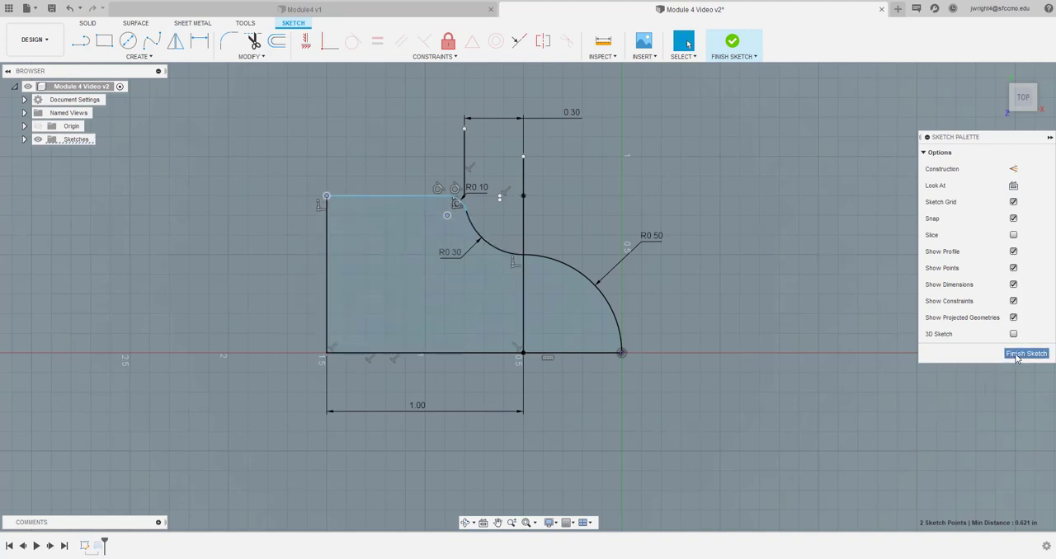
left_click(419, 10)
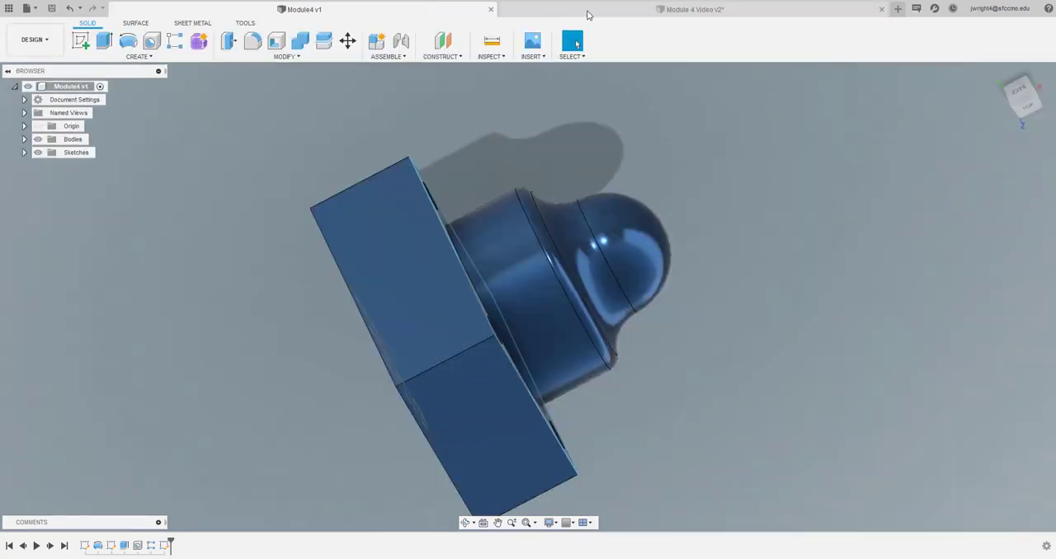
left_click(605, 14)
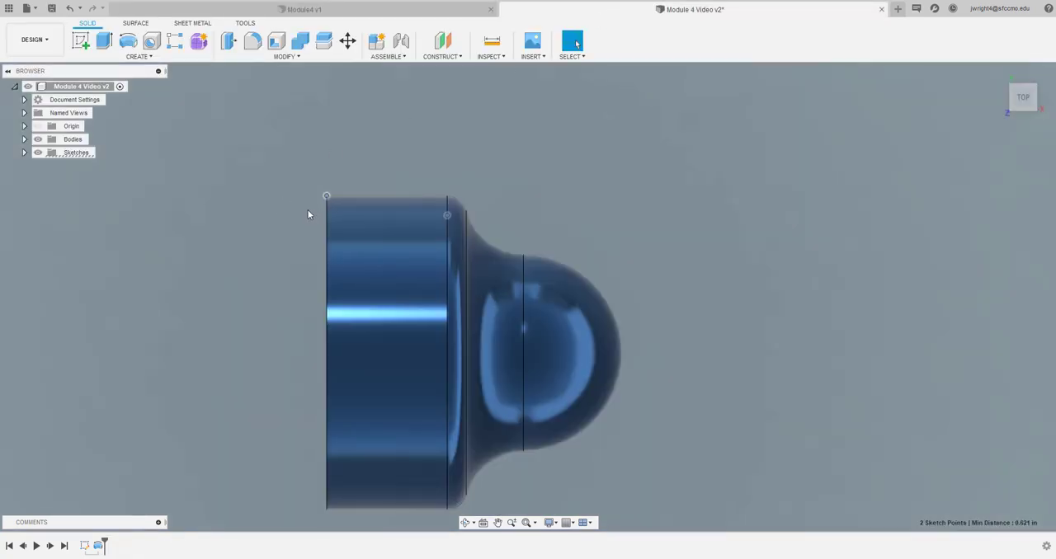
left_click(338, 11)
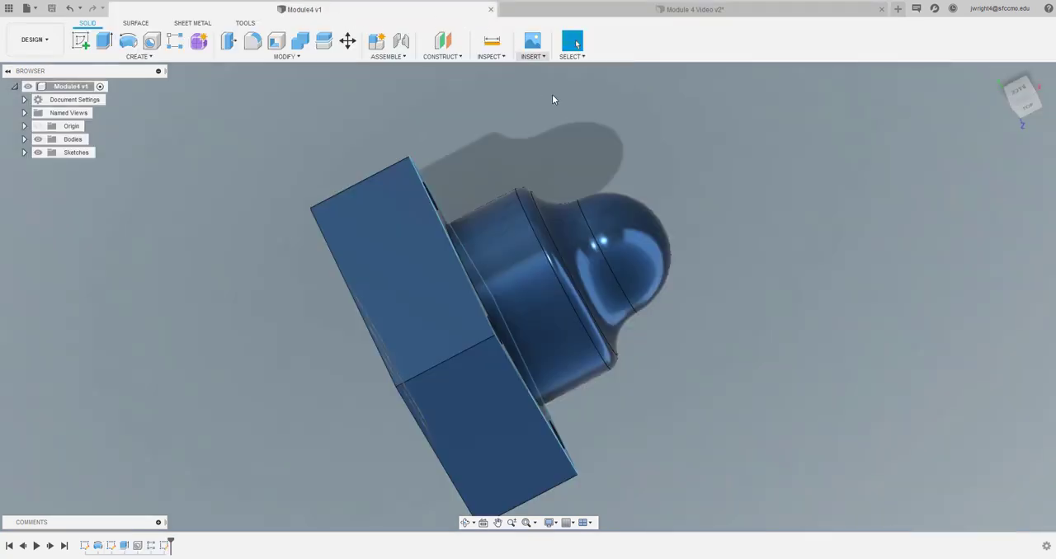
scroll(597, 243, "up", 5)
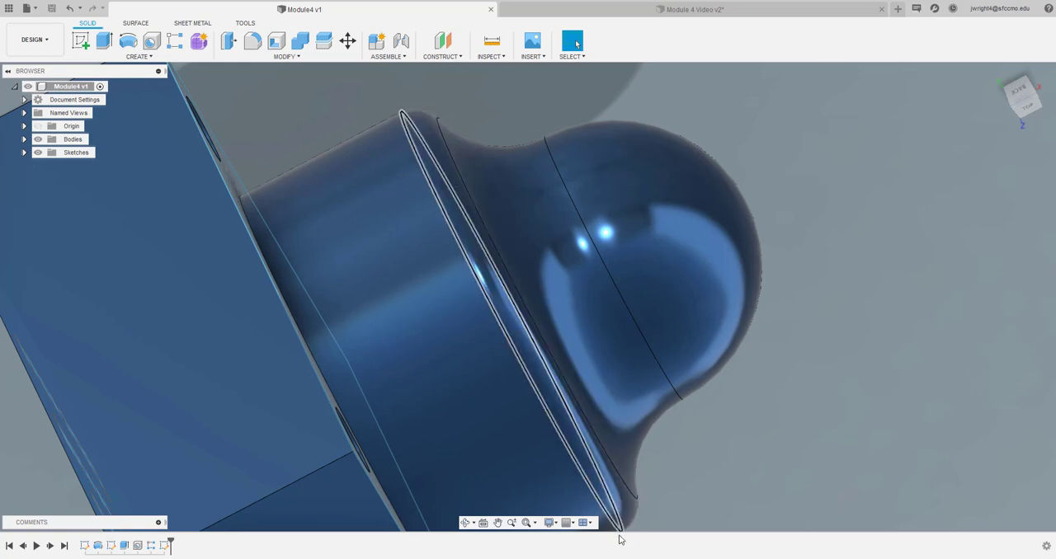
scroll(453, 365, "down", 6)
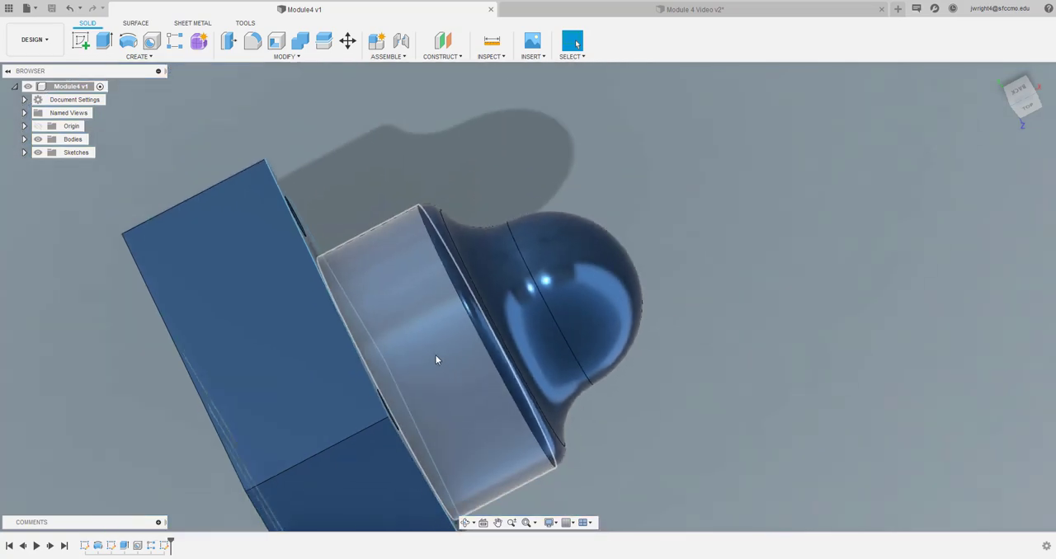
left_click(640, 10)
scroll(301, 344, "up", 2)
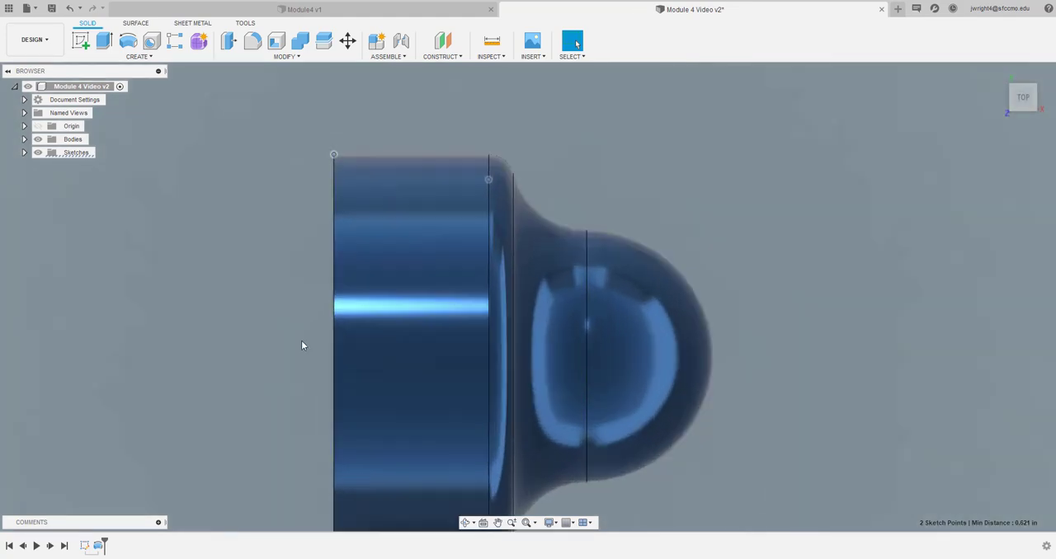
scroll(301, 344, "down", 5)
scroll(302, 344, "up", 2)
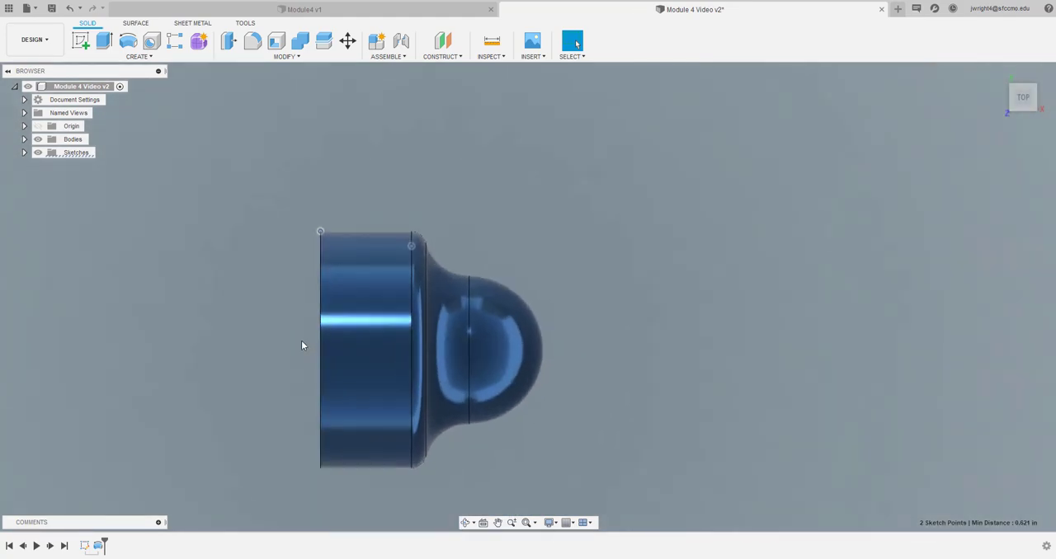
scroll(301, 346, "down", 1)
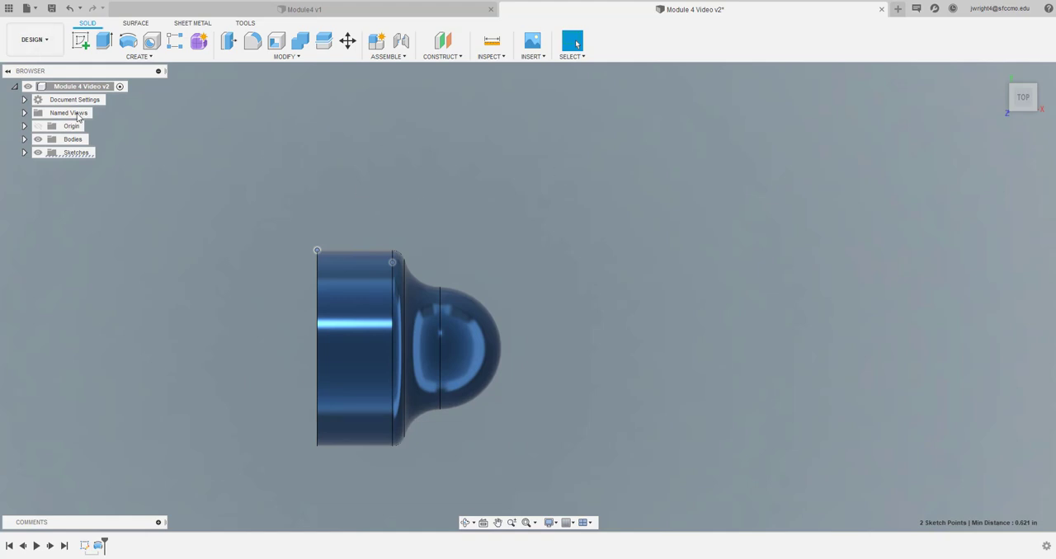
left_click(81, 42)
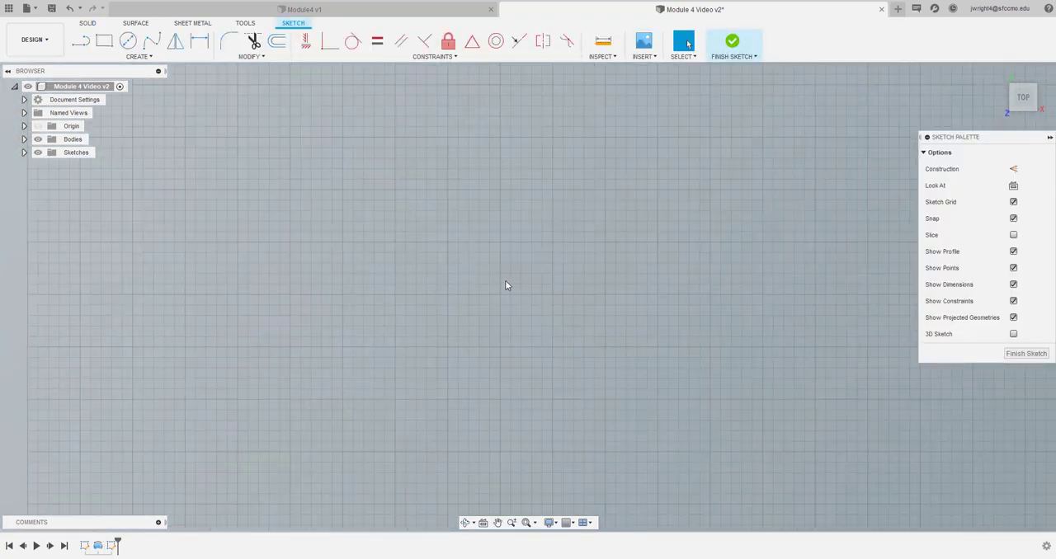
scroll(504, 280, "down", 1)
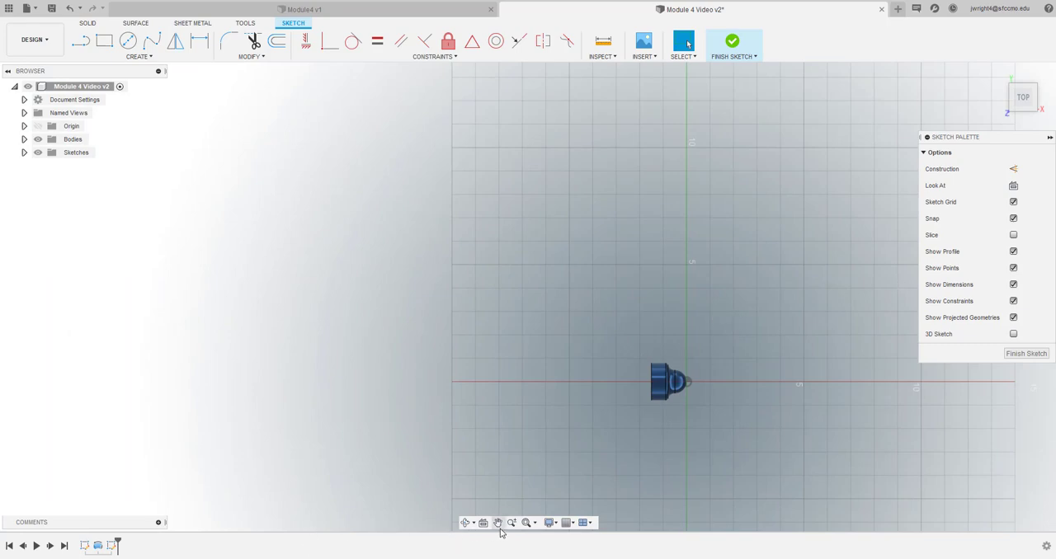
left_click(526, 522)
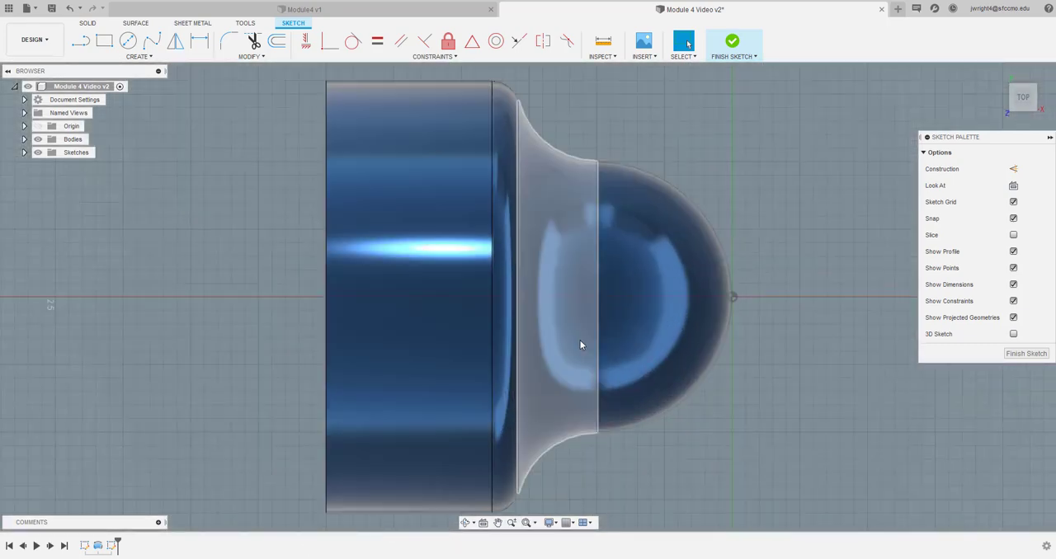
scroll(614, 342, "up", 2)
scroll(614, 342, "down", 4)
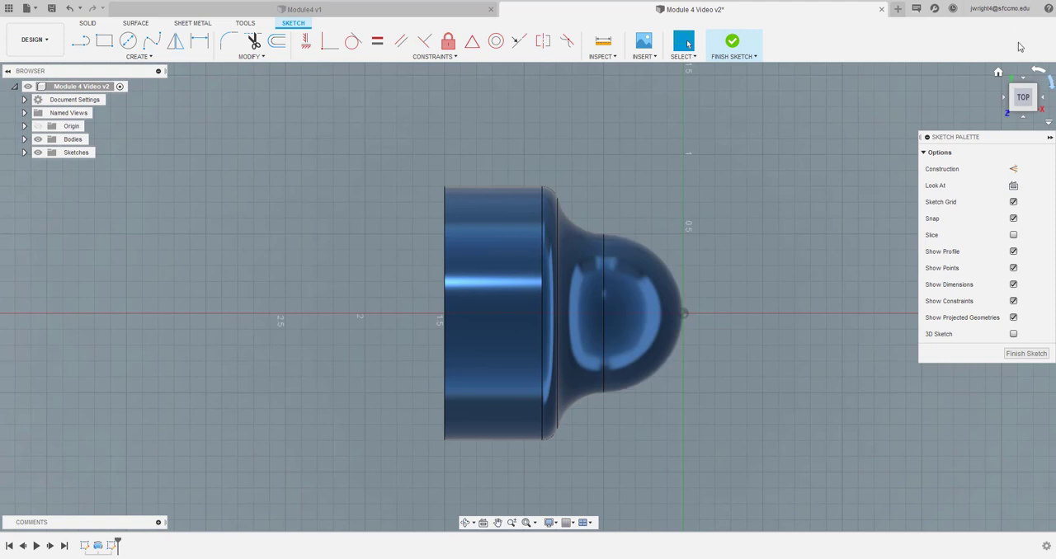
middle_click_drag(529, 296, 627, 304, "shift")
left_click_drag(966, 106, 962, 108)
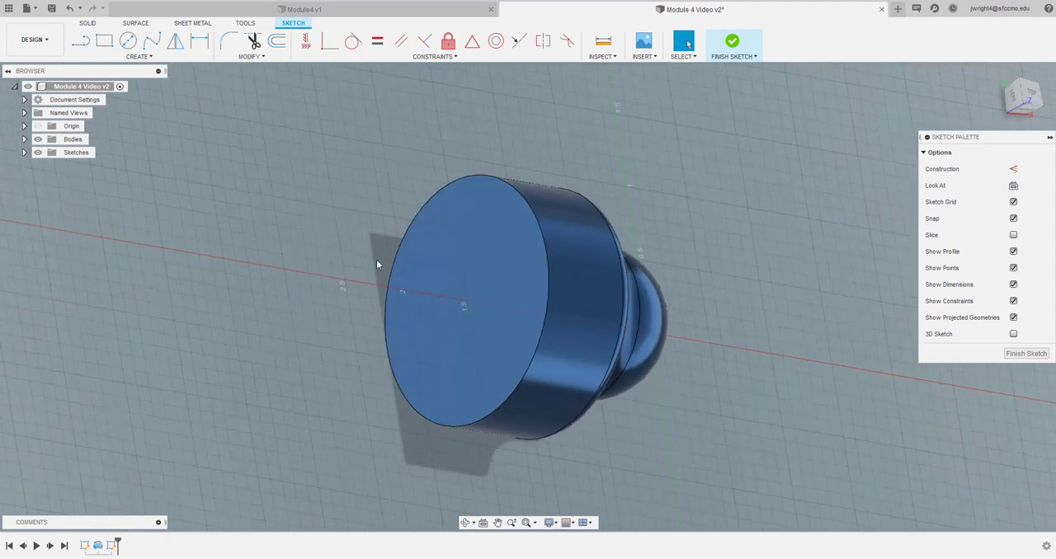
left_click(470, 295)
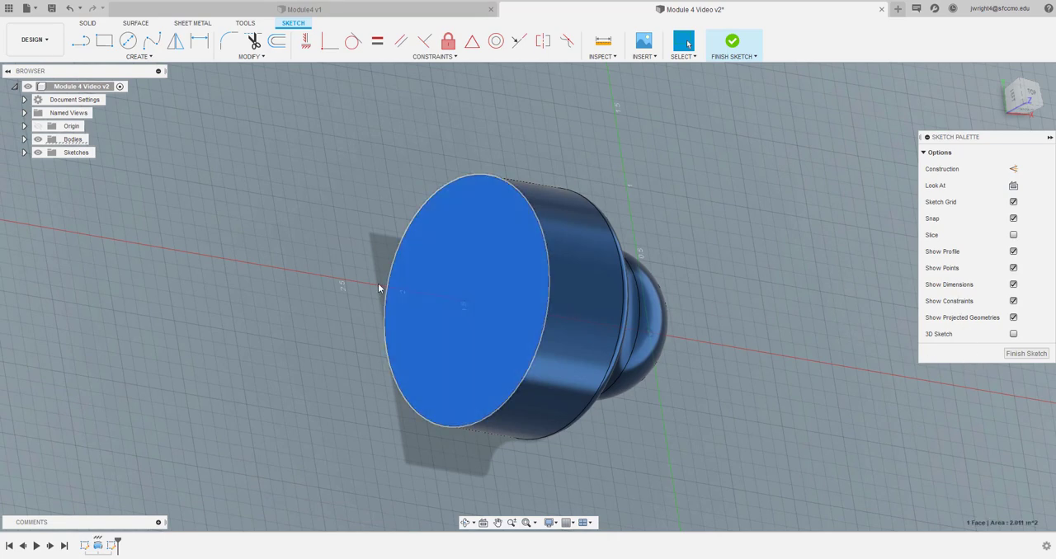
left_click(89, 24)
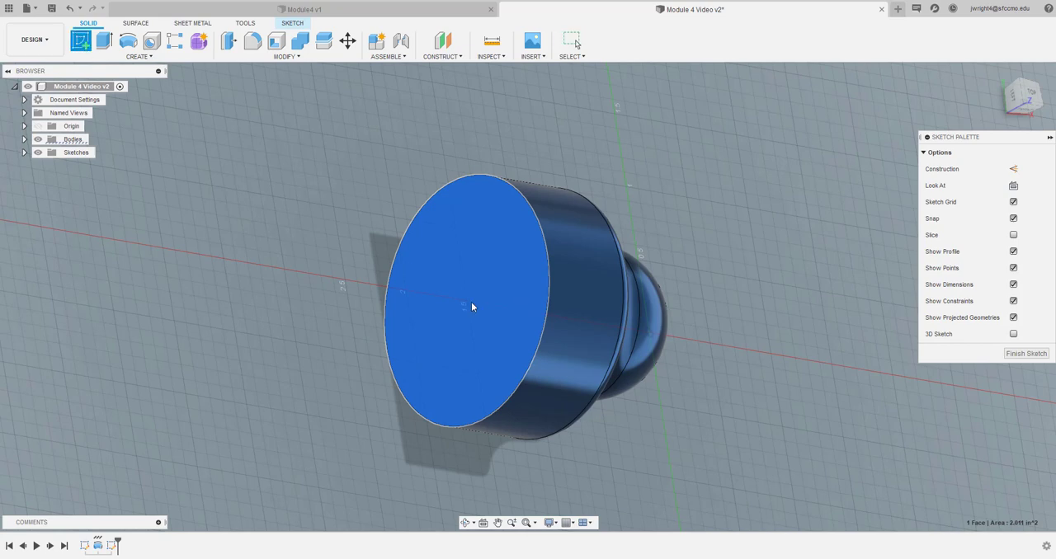
left_click(1022, 353)
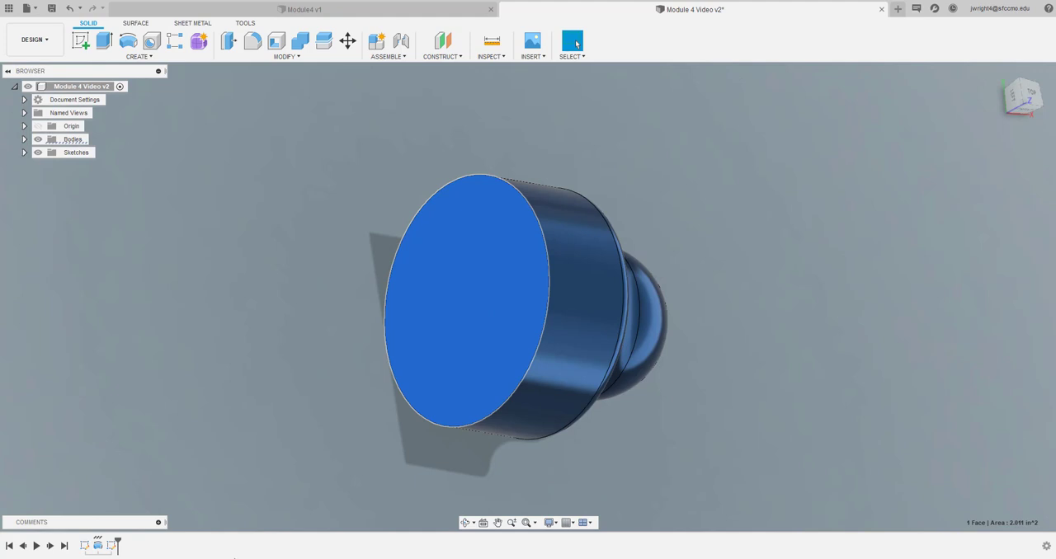
left_click(112, 546)
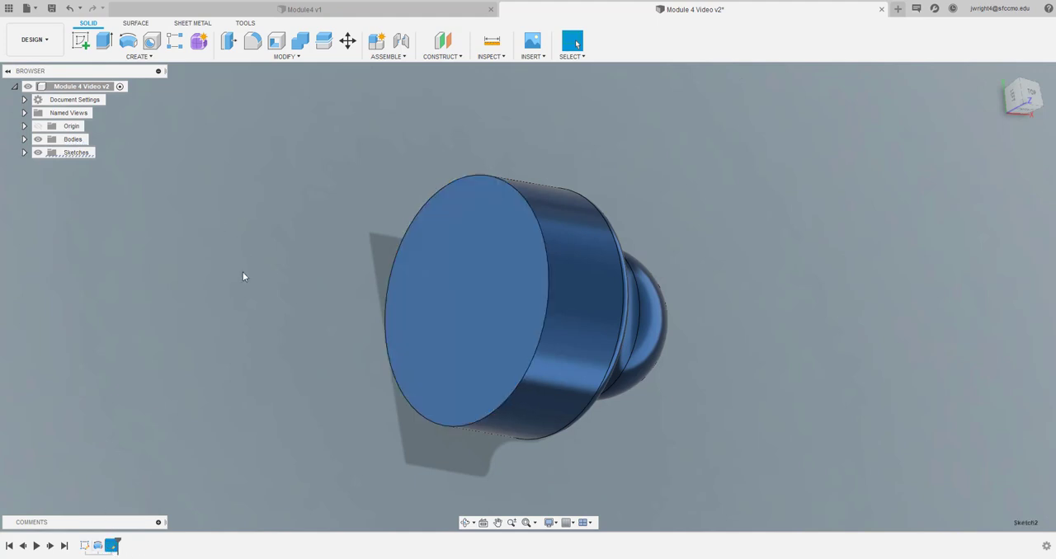
right_click(112, 548)
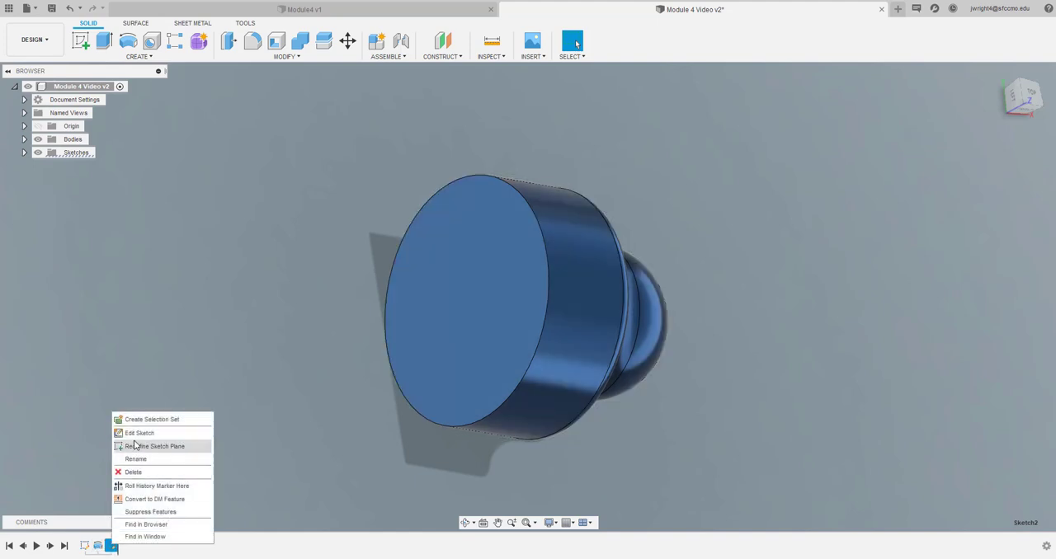
left_click(134, 473)
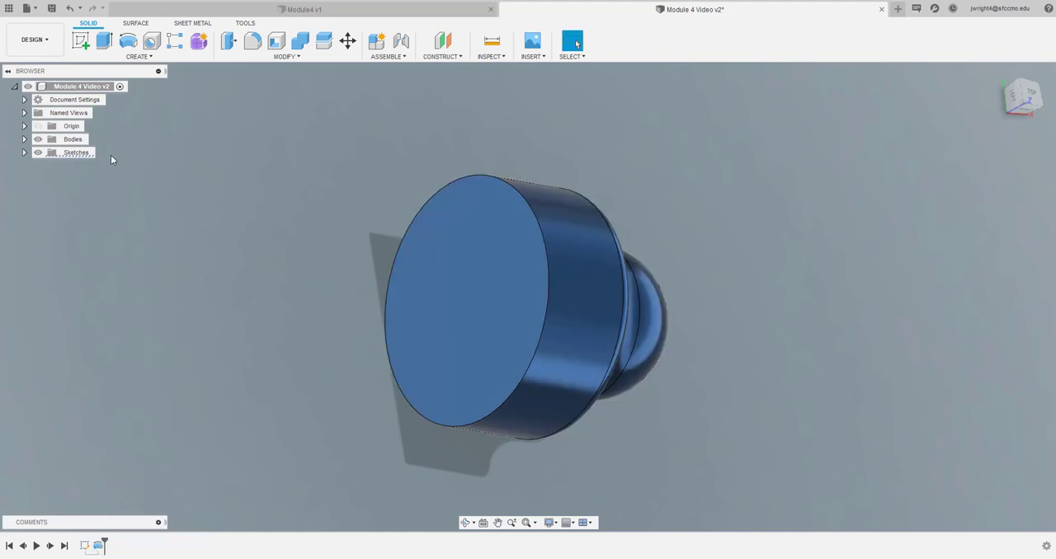
Start a new sketch on the YZ origin plane at the dome's tip, perpendicular to the boss's axis
left_click(81, 39)
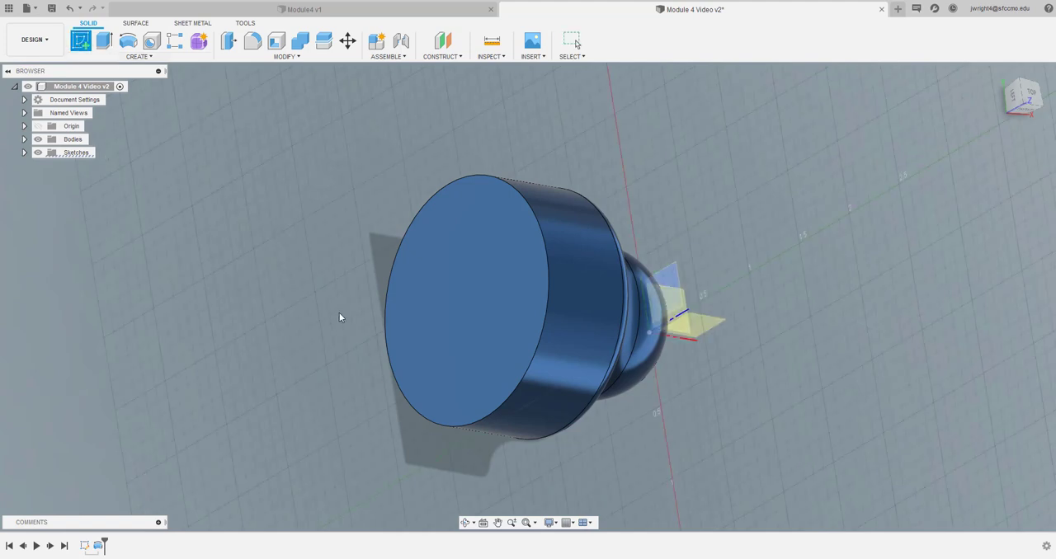
left_click(497, 338)
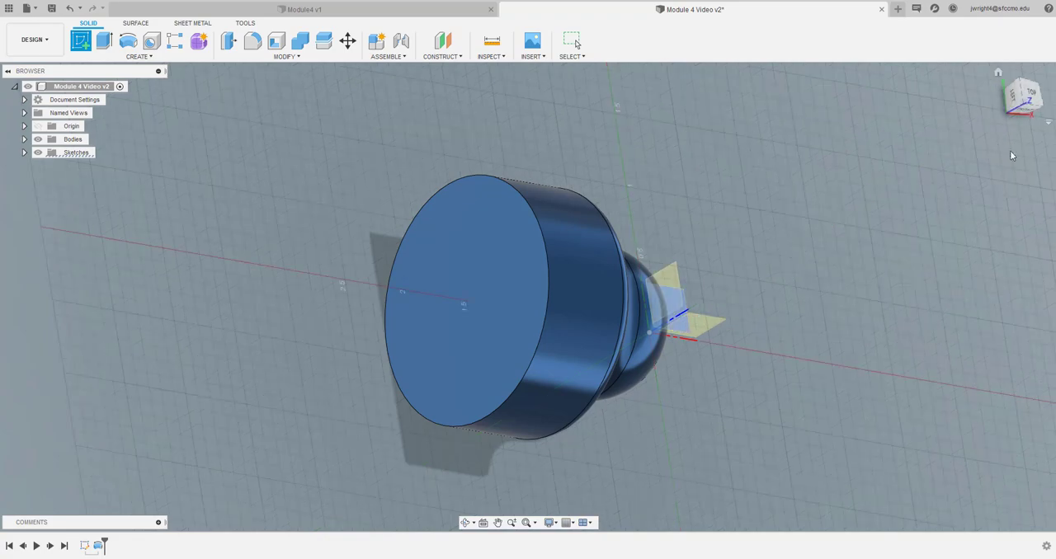
left_click(1031, 95)
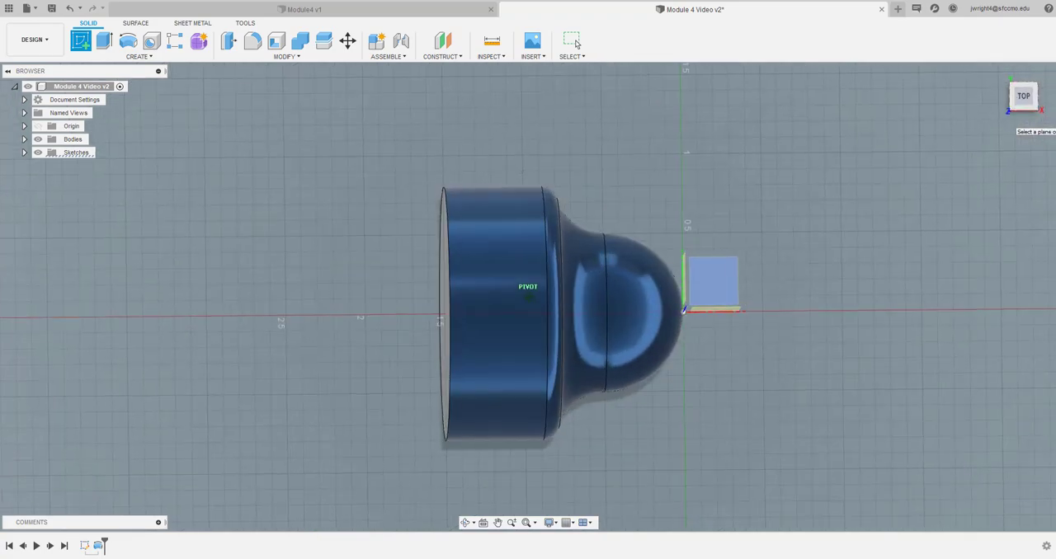
mouse_move(1025, 97)
left_mouse_down()
mouse_move(942, 106)
mouse_move(899, 92)
mouse_move(960, 99)
mouse_move(917, 89)
left_mouse_up()
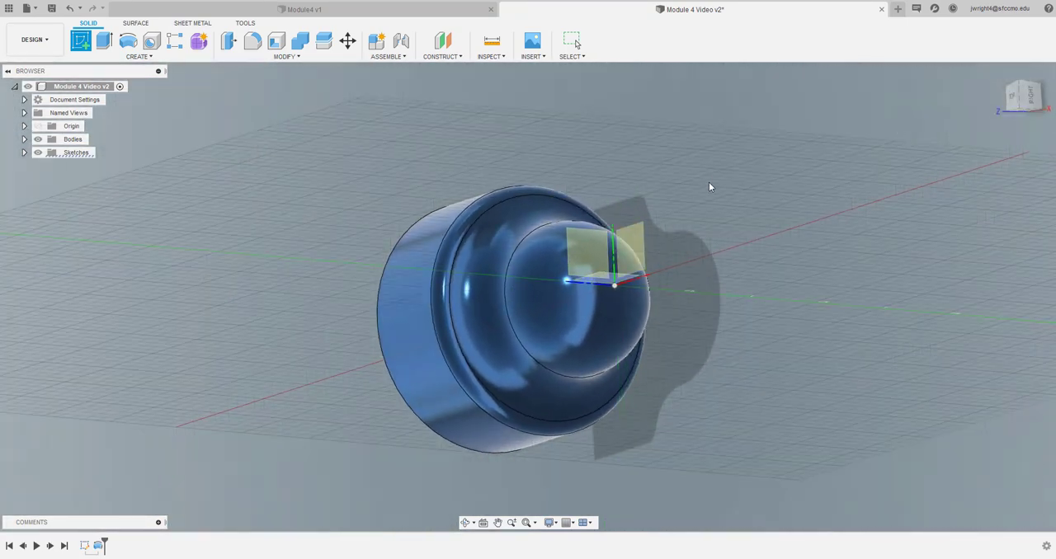
left_click(585, 252)
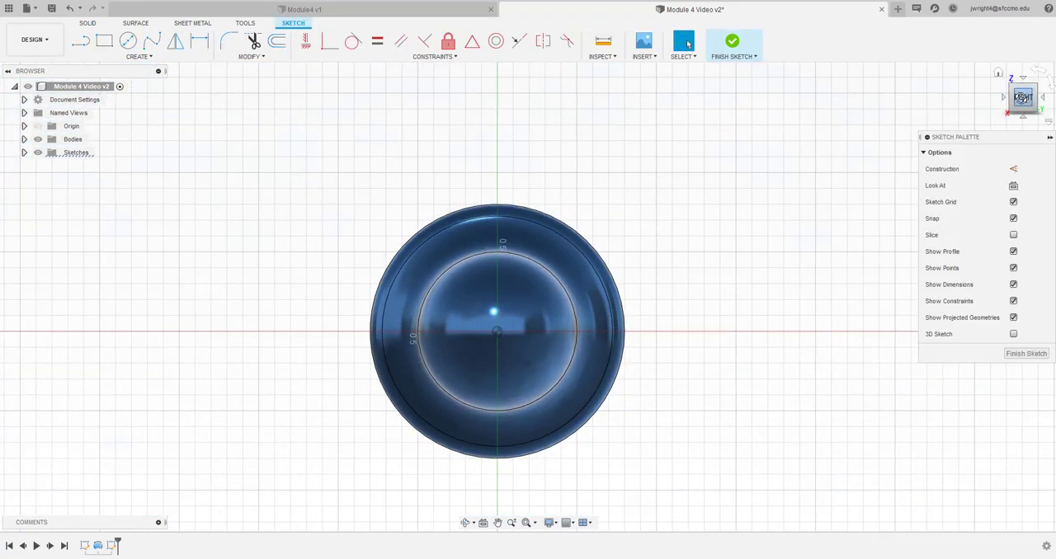
Draw a 2 in by 2 in square around the boss's circular outline, viewed from the flat end
left_click(1019, 96)
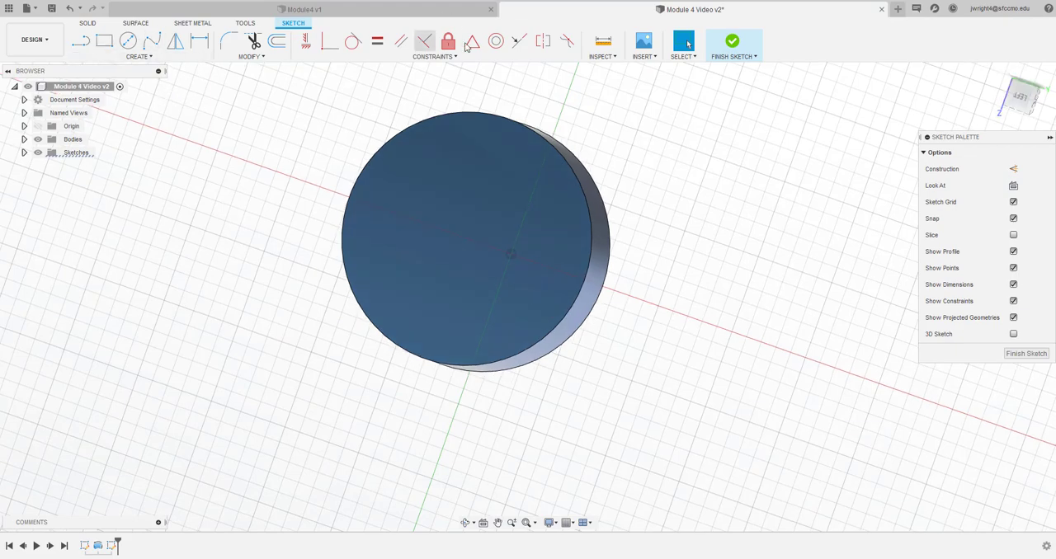
left_click(1023, 97)
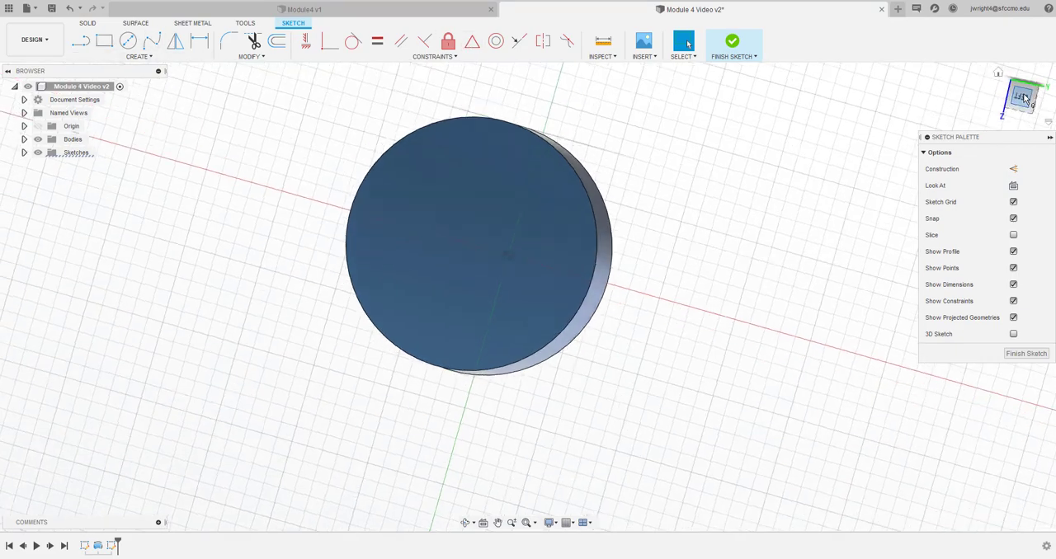
left_click(1049, 85)
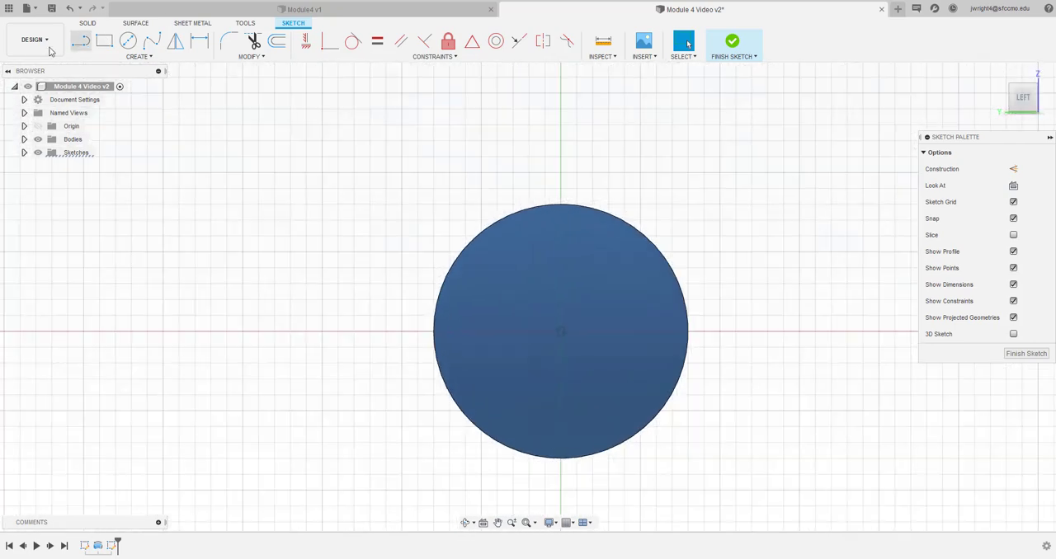
left_click(109, 44)
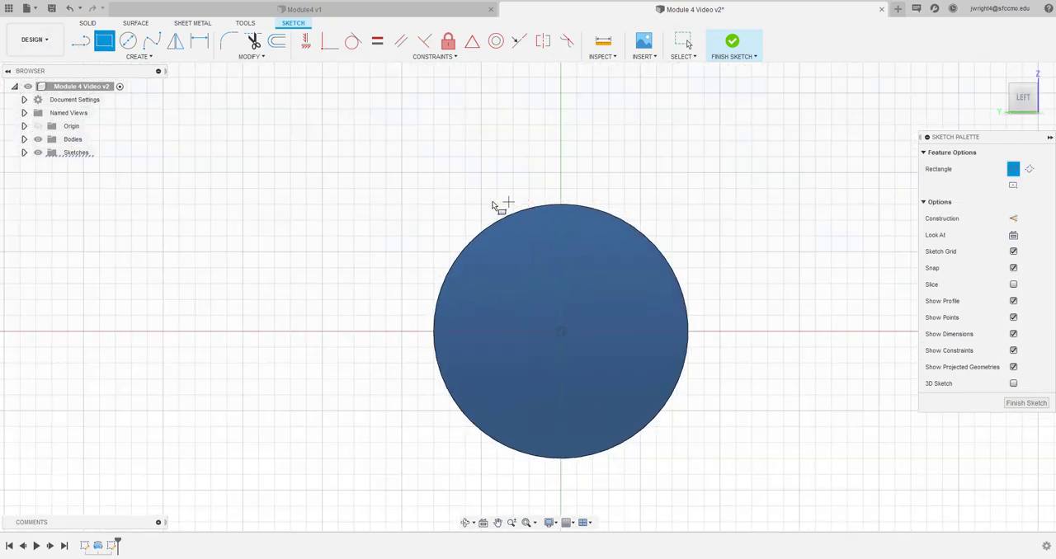
left_click(401, 189)
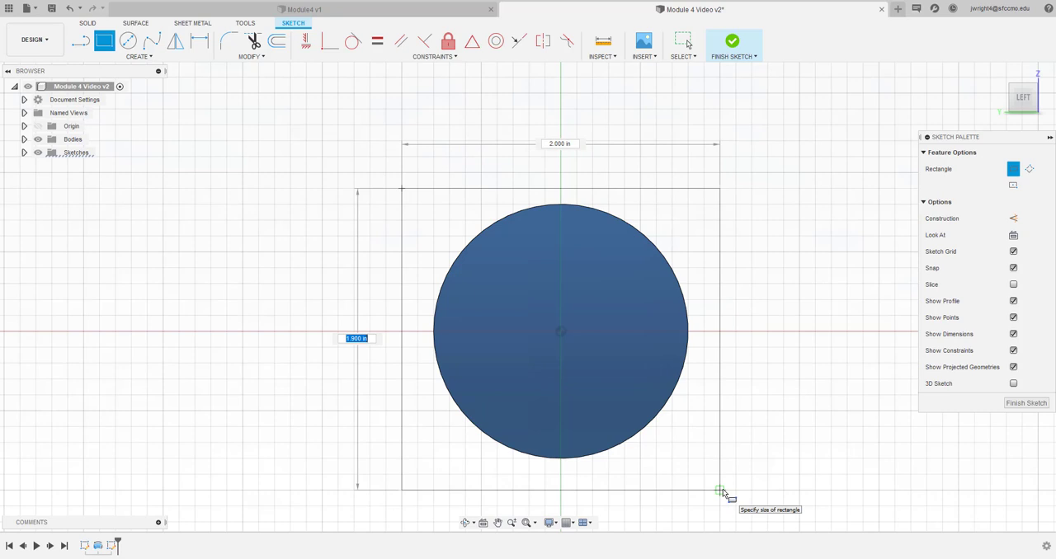
type("2")
key("Tab")
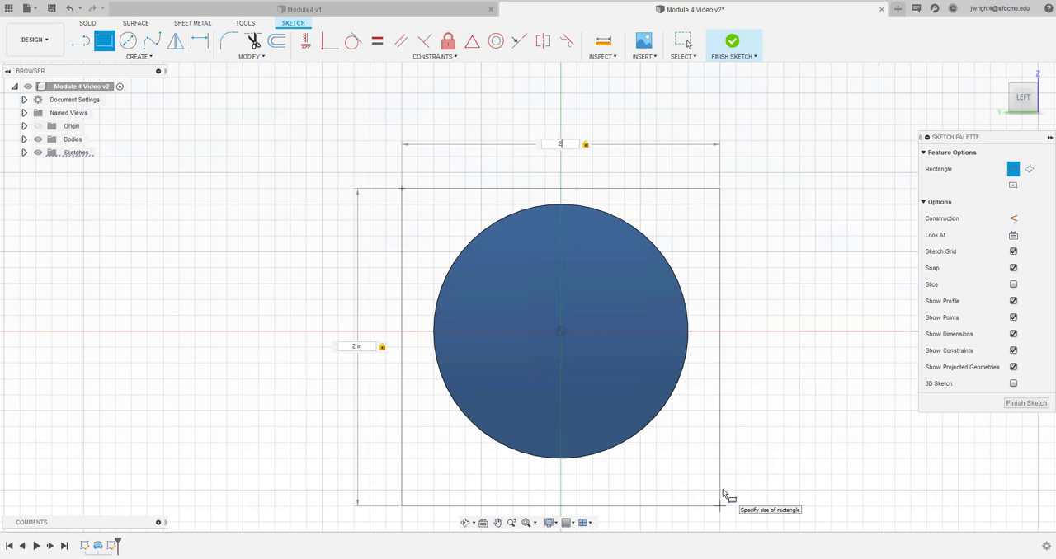
key("Return")
key("Escape")
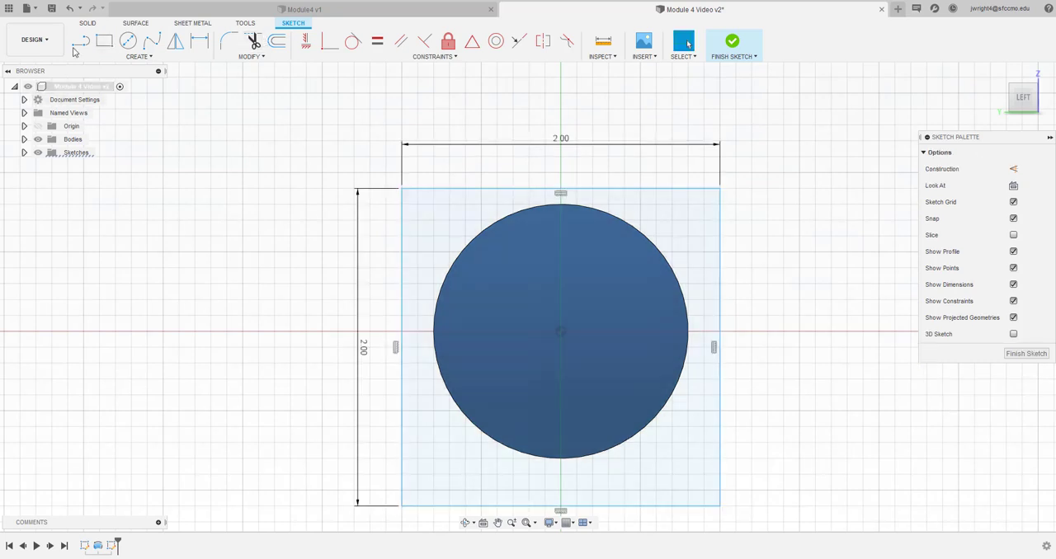
Dimension the square's upper edge 1.00 in from the origin
left_click(201, 47)
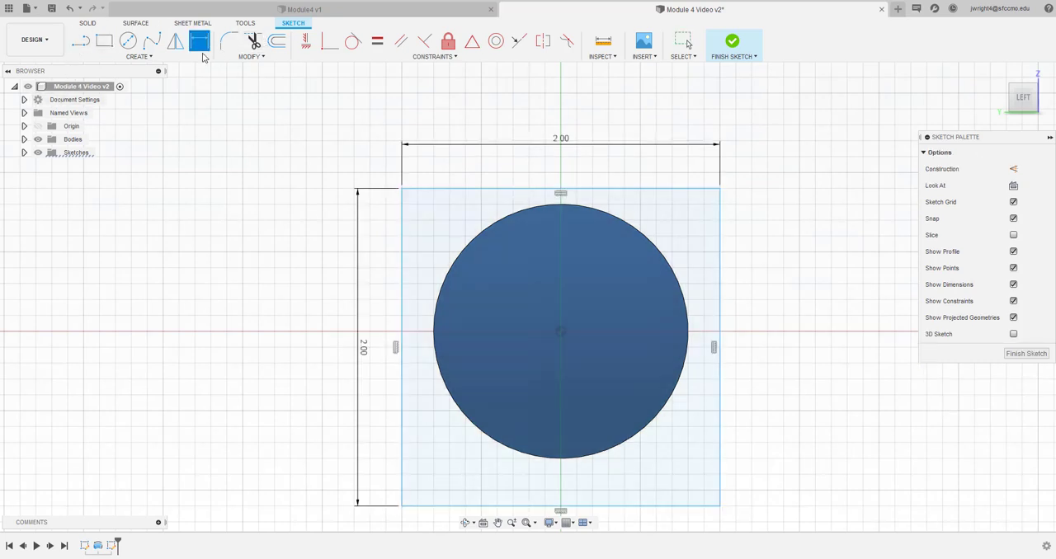
left_click(432, 188)
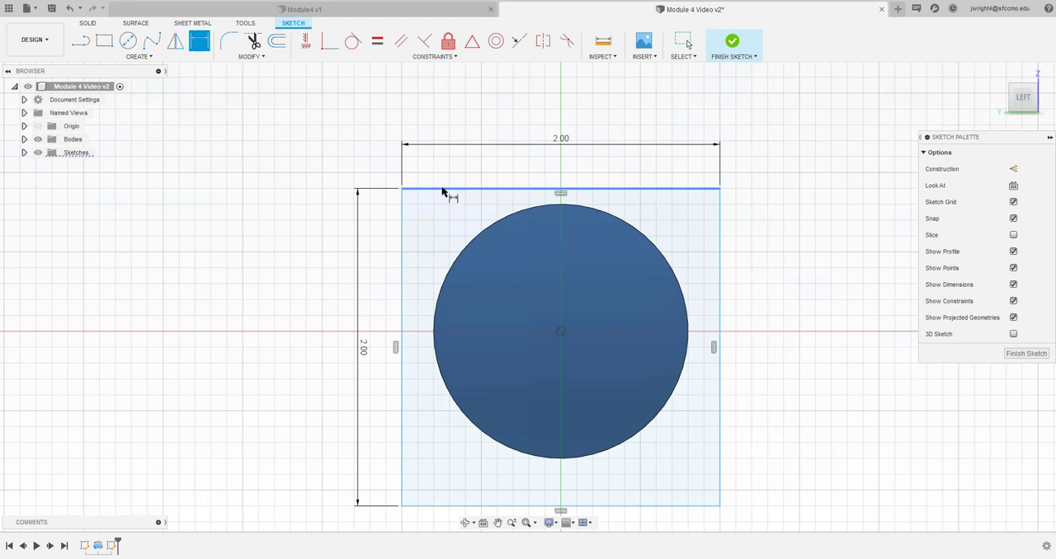
left_click(561, 333)
left_click(259, 277)
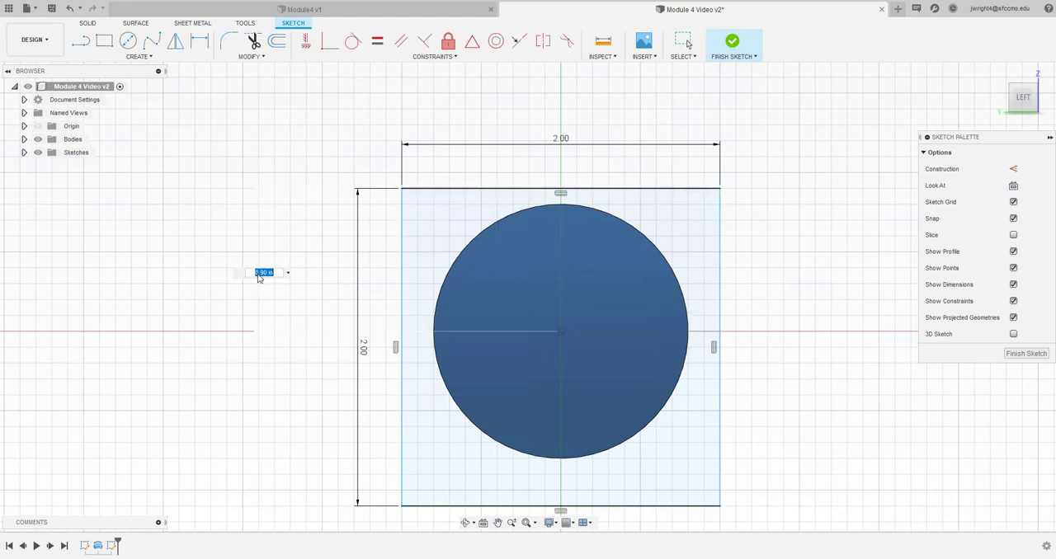
key("Return")
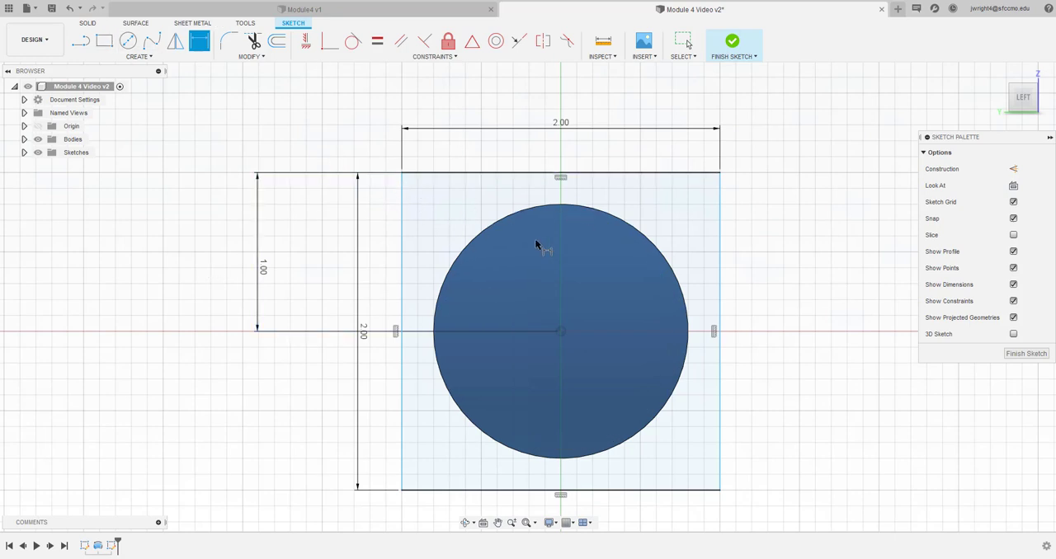
Dimension the square's upper-left corner 1.00 in horizontally from the origin and finish the sketch
left_click(562, 333)
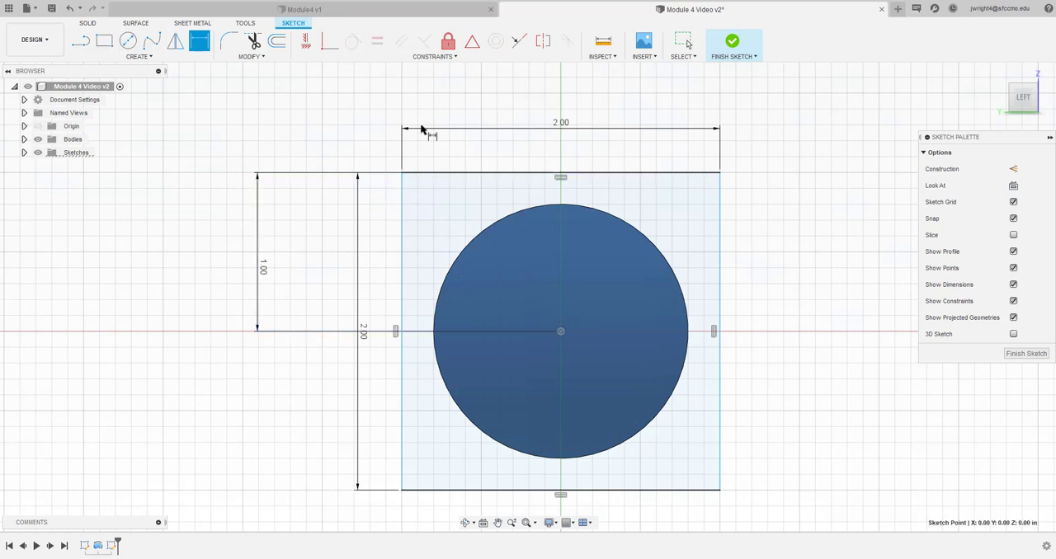
left_click(403, 175)
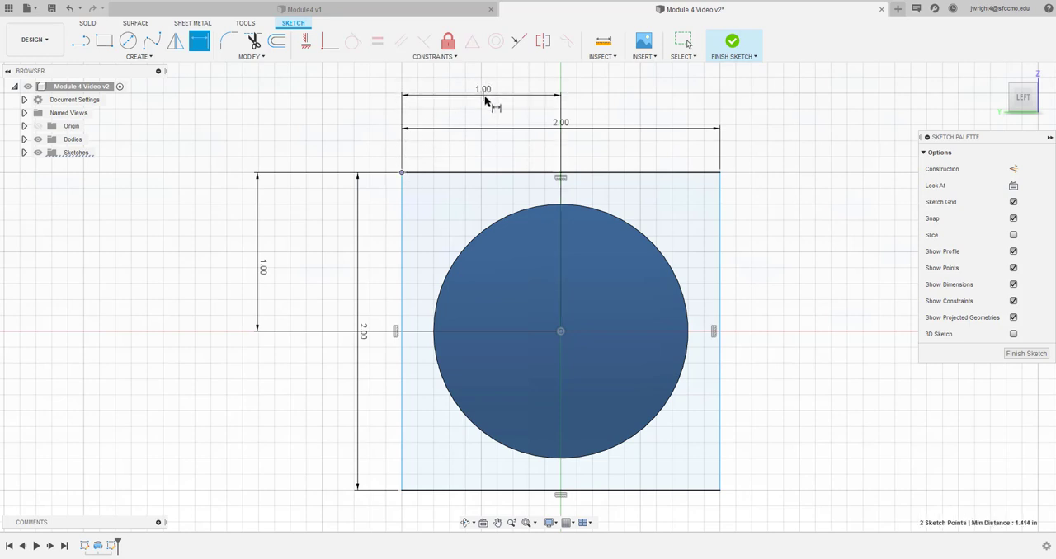
left_click(492, 98)
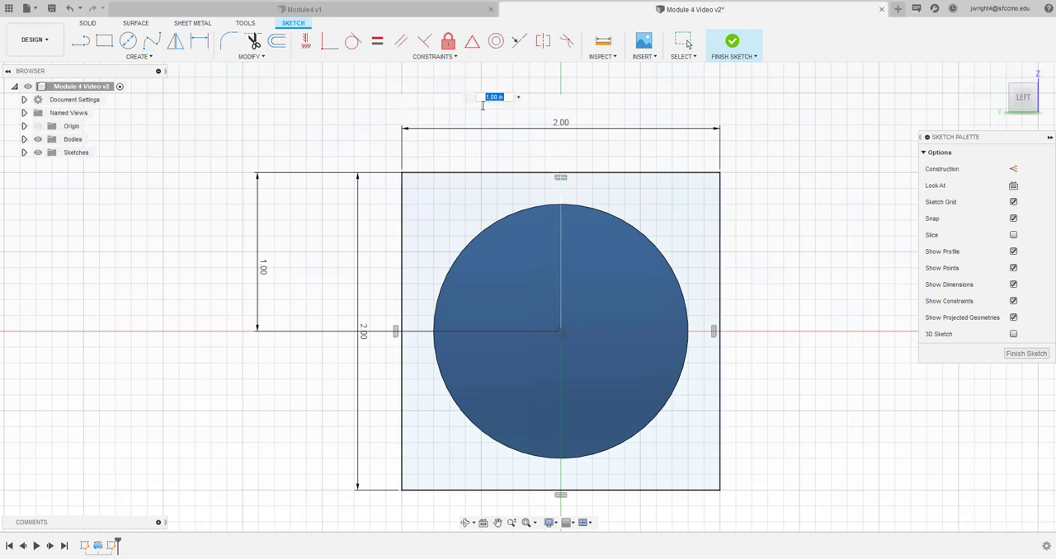
left_click(1024, 354)
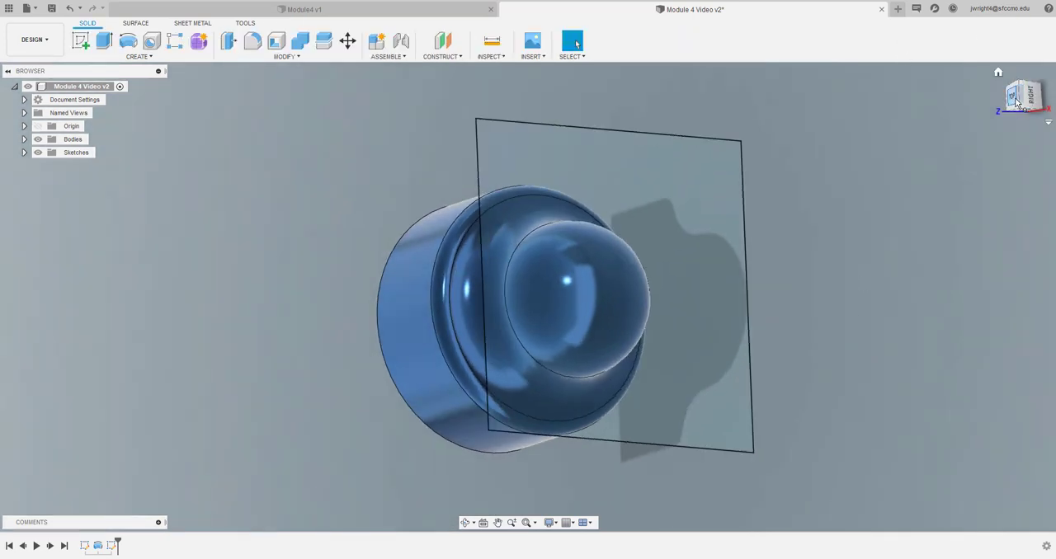
Start a new sketch on the boss's flat circular end face, opposite the dome
mouse_move(1035, 98)
left_mouse_down()
mouse_move(1053, 96)
mouse_move(1026, 99)
mouse_move(1044, 94)
mouse_move(1039, 77)
mouse_move(1017, 88)
mouse_move(1039, 92)
left_mouse_up()
mouse_move(528, 297)
middle_mouse_down("shift")
mouse_move(548, 283)
mouse_move(501, 300)
mouse_move(517, 286)
middle_mouse_up("shift")
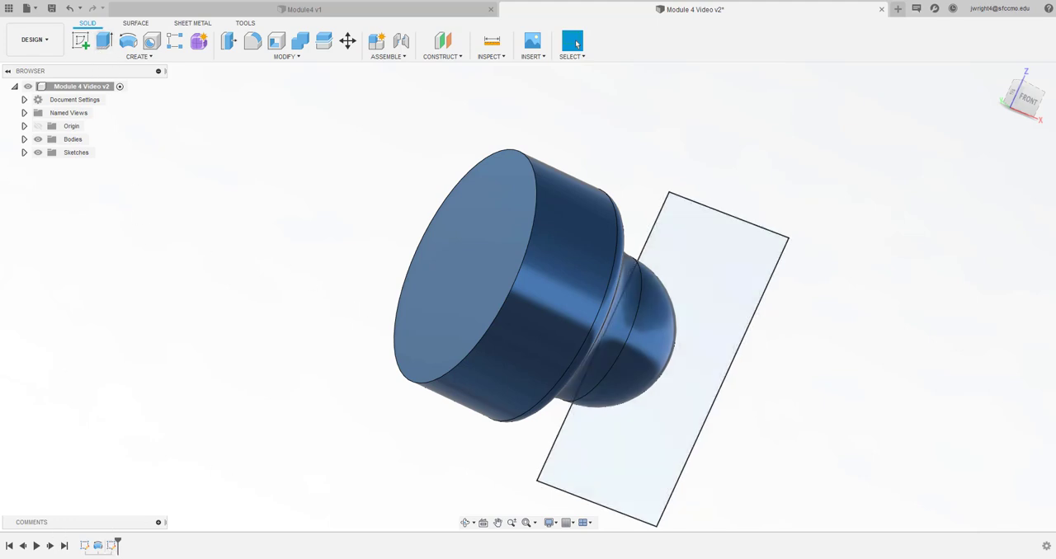
left_click(81, 43)
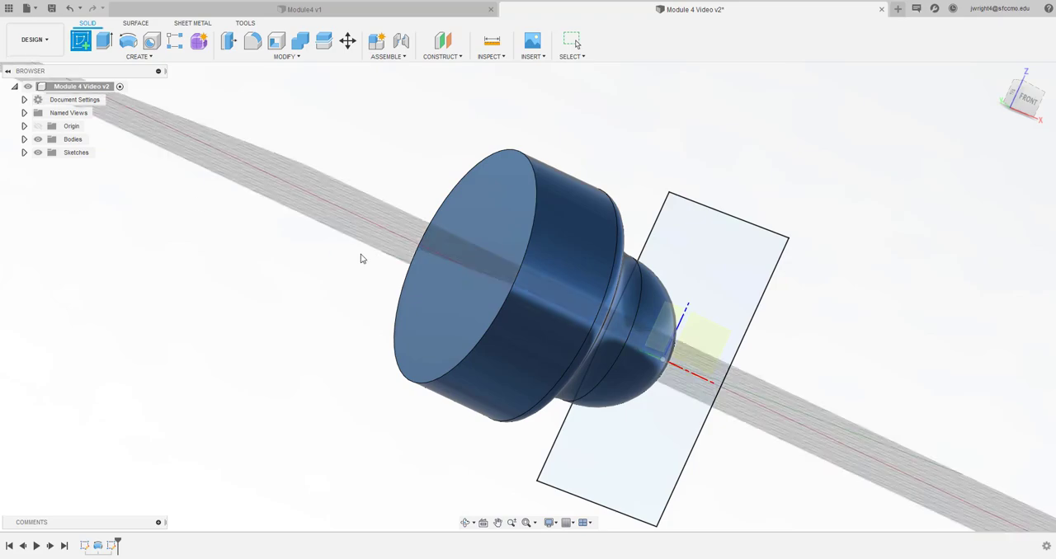
left_click(453, 305)
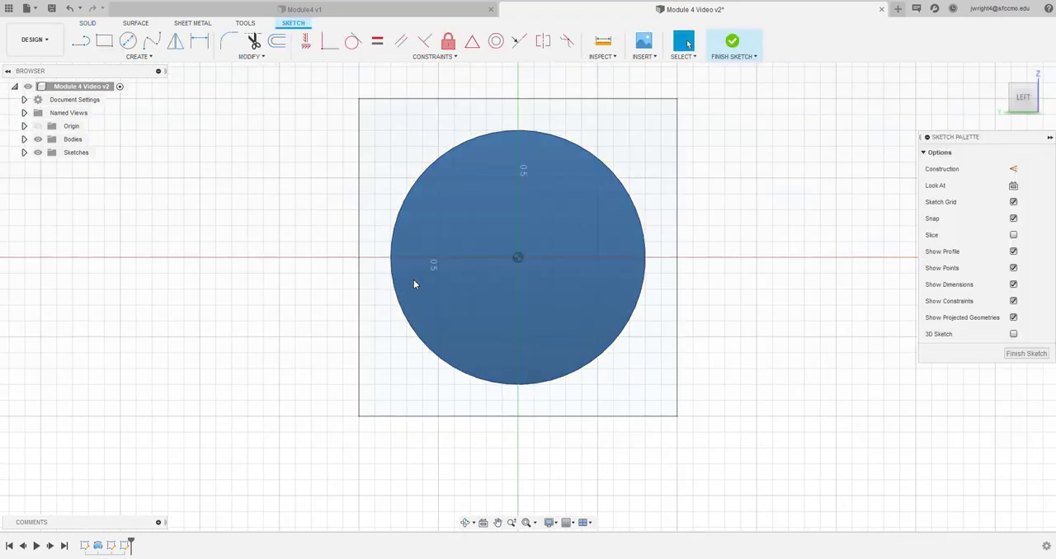
Try to delete the earlier square's vertical edge and its whole sketch while the new sketch is open
mouse_move(1023, 96)
left_mouse_down()
mouse_move(982, 92)
mouse_move(1013, 83)
mouse_move(1003, 62)
mouse_move(1005, 78)
left_mouse_up()
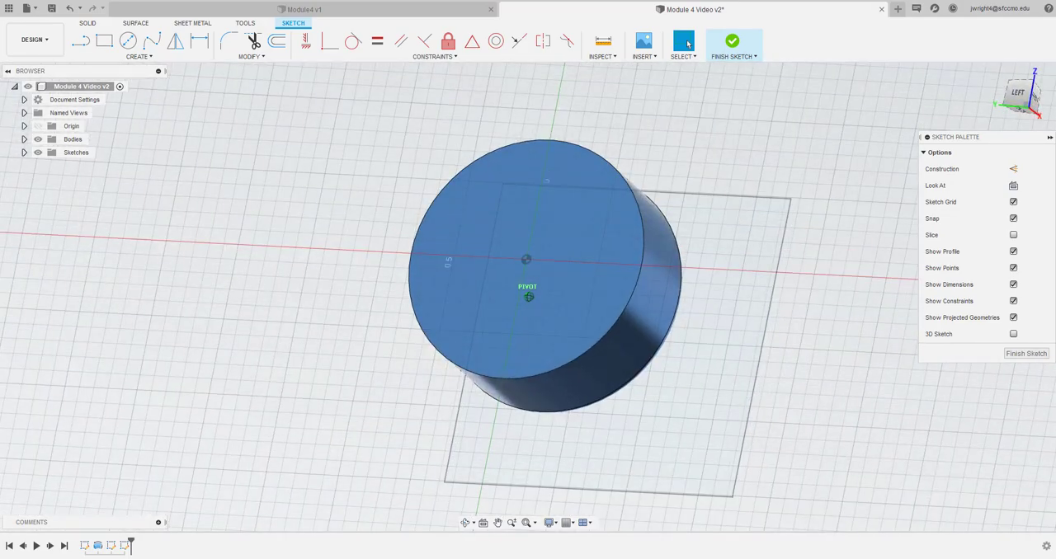
left_click(1021, 94)
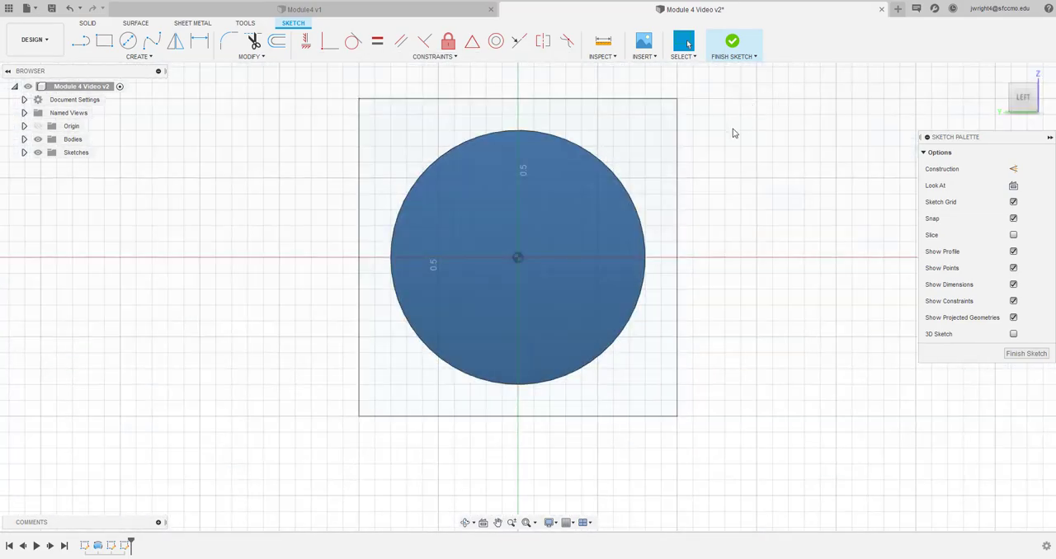
left_click_drag(648, 87, 649, 87)
right_click(680, 165)
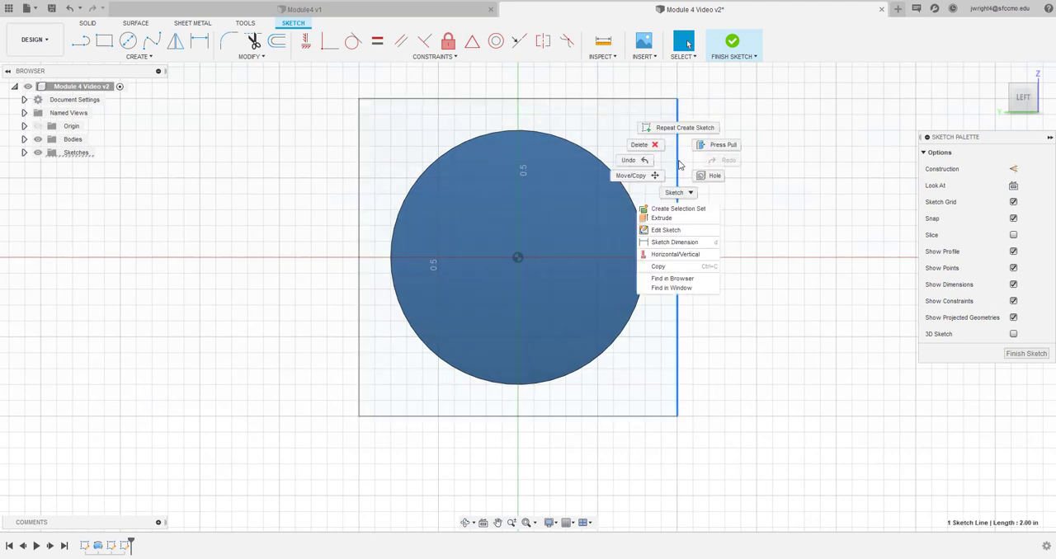
left_click(646, 148)
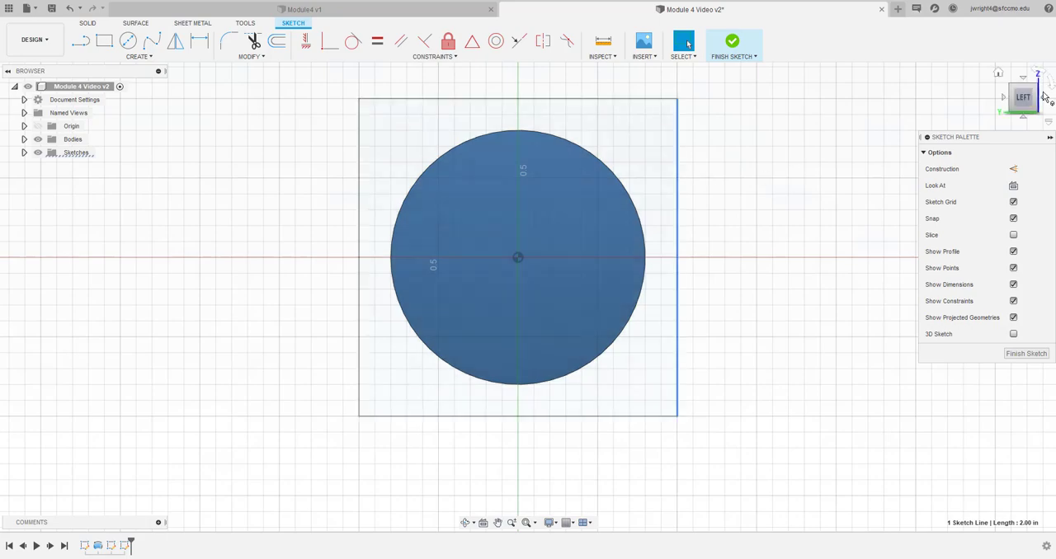
mouse_move(1022, 102)
left_mouse_down()
mouse_move(1005, 79)
mouse_move(1014, 94)
left_mouse_up()
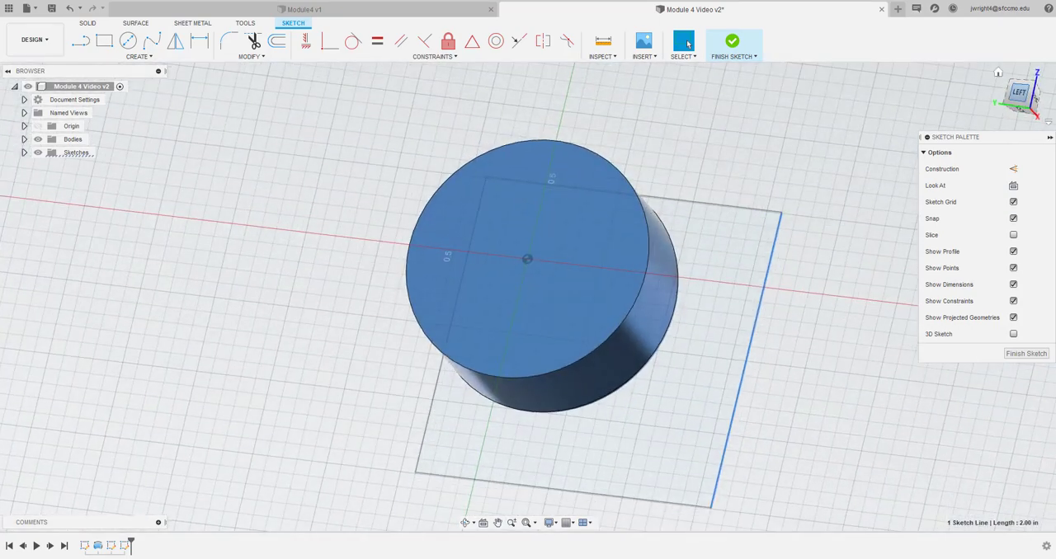
right_click(113, 547)
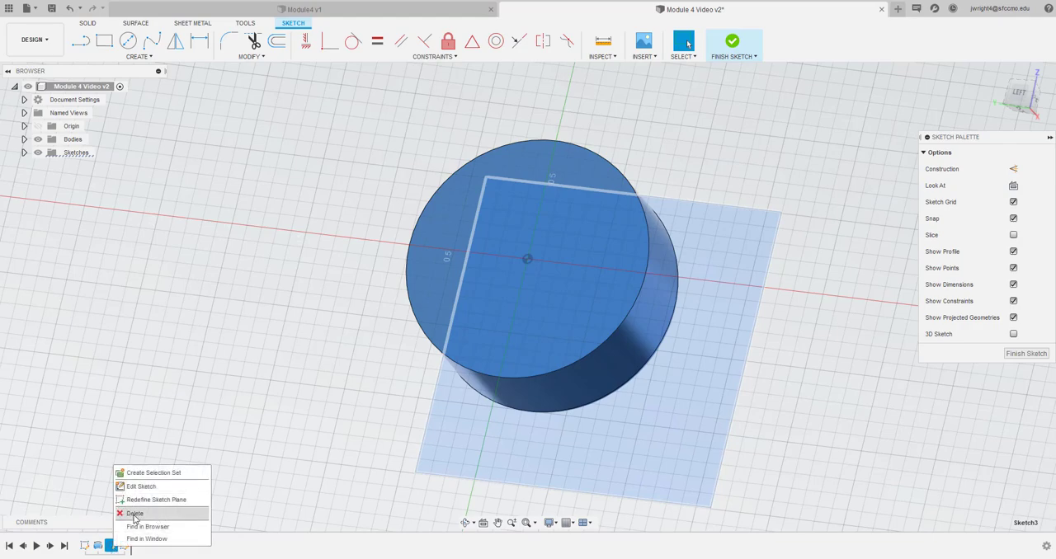
left_click(134, 518)
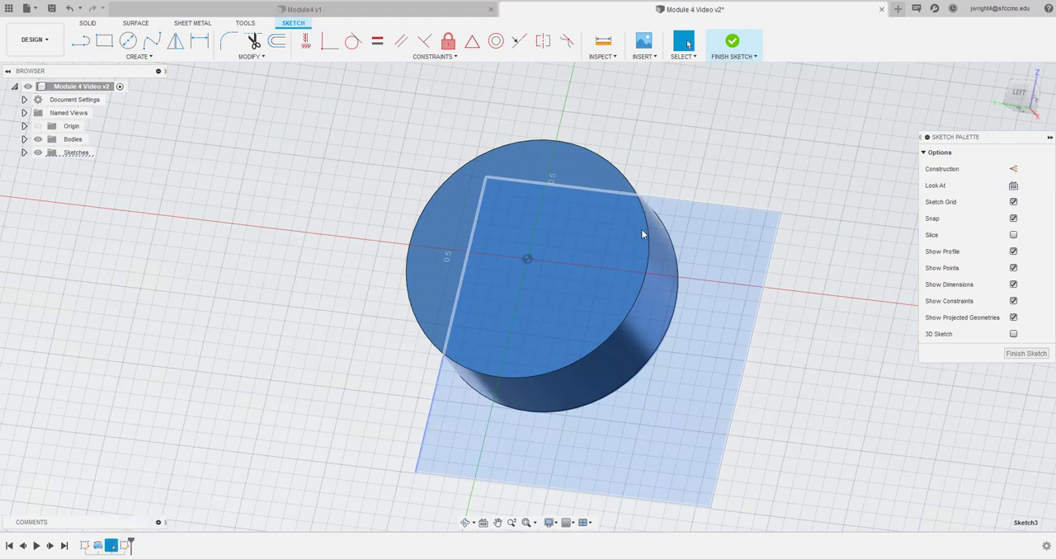
left_click(928, 368)
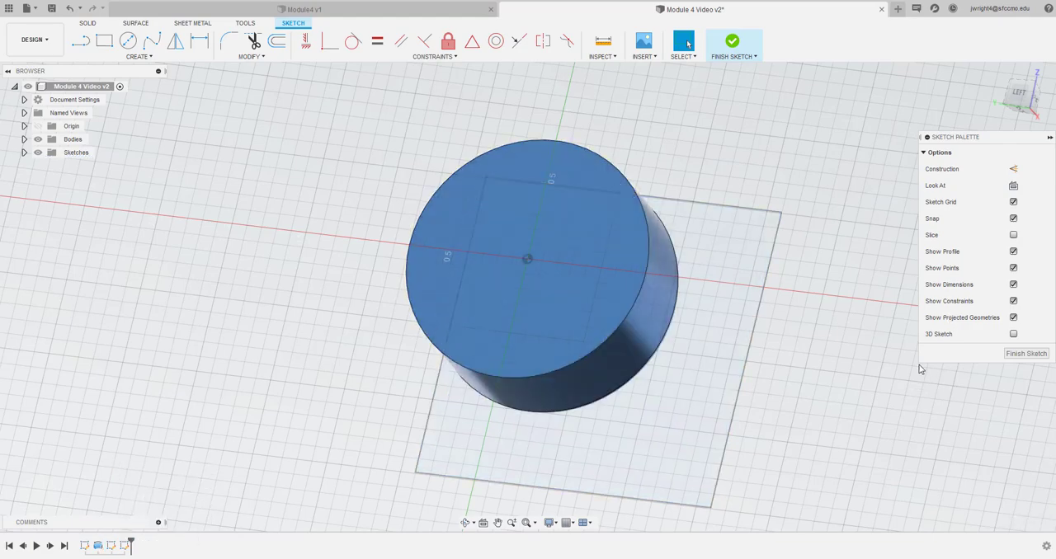
Draw a 2 in by 2 in square on the flat end face, corner to corner over the earlier square
left_click(104, 40)
left_click(1021, 93)
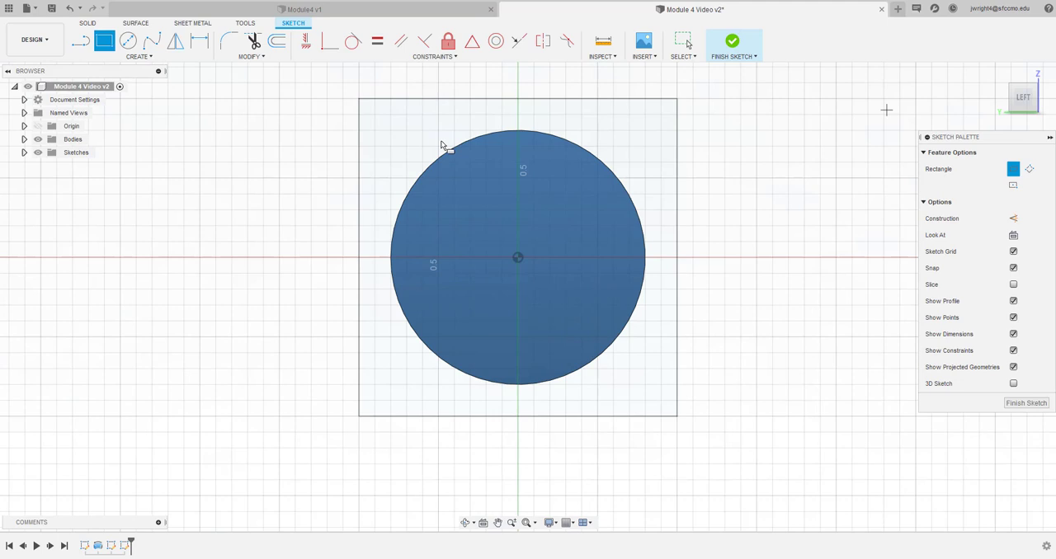
left_click(358, 99)
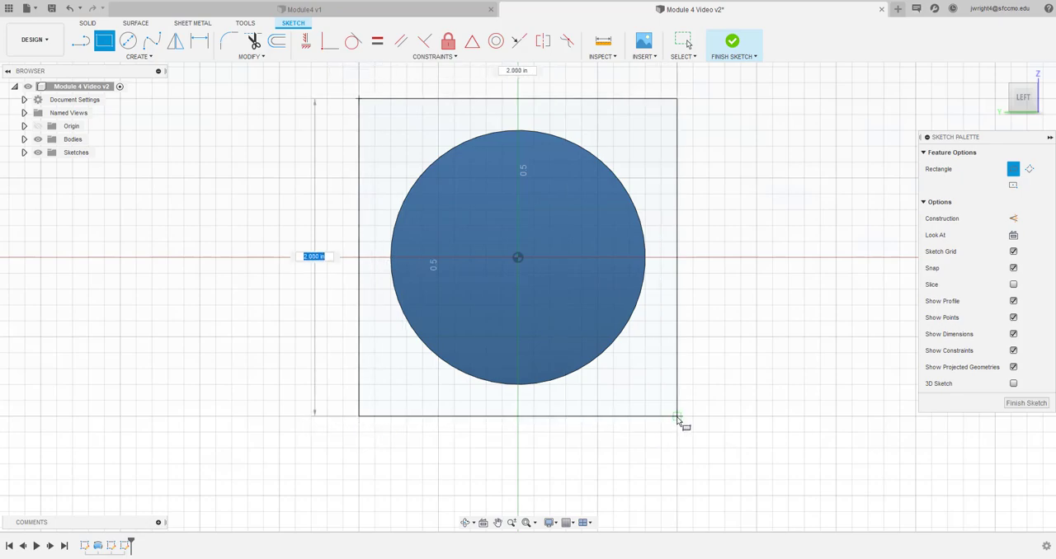
left_click(677, 417)
Finish the end-face sketch and delete the earlier square sketch at the dome's tip
mouse_move(1024, 99)
left_mouse_down()
mouse_move(1016, 82)
mouse_move(1020, 98)
left_mouse_up()
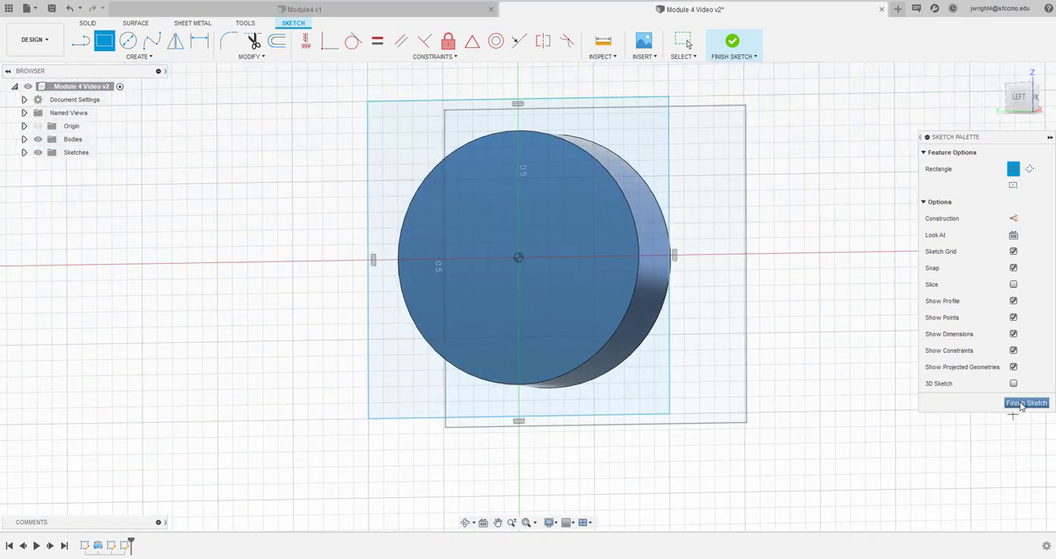
left_click(1025, 402)
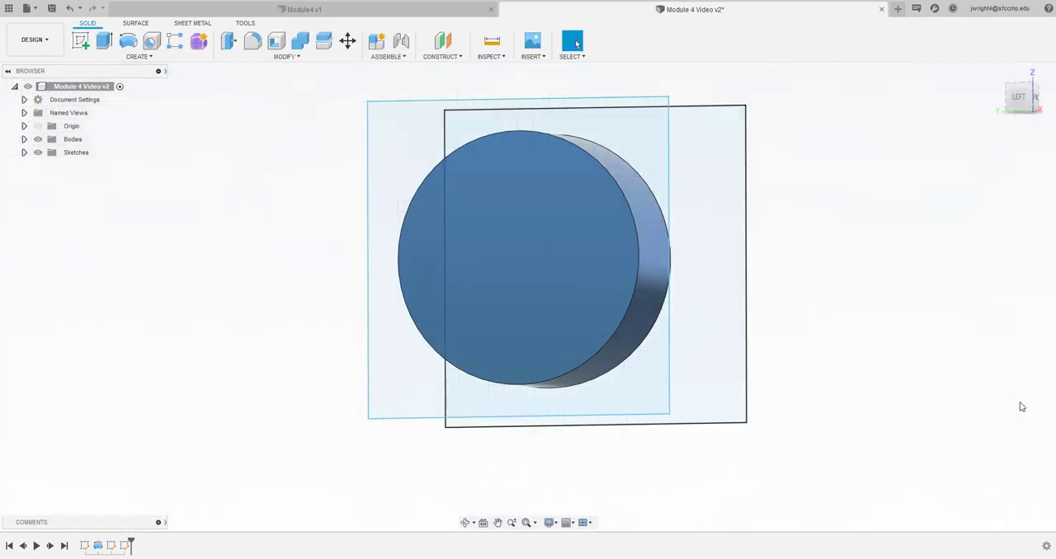
right_click(113, 546)
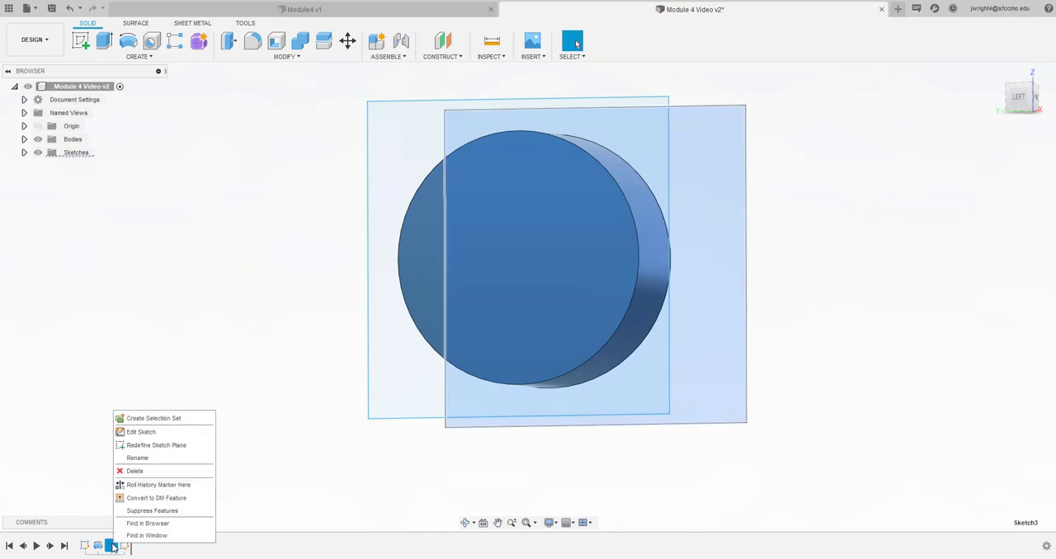
left_click(143, 469)
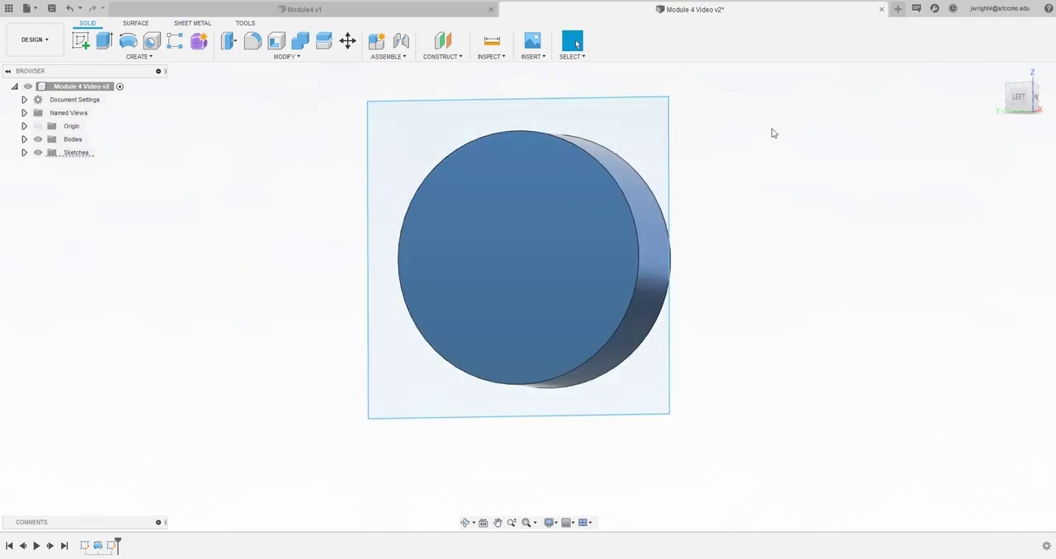
Extrude the square profile surrounding the circle 0.88 in away from the domed boss
mouse_move(1020, 104)
left_mouse_down()
mouse_move(1006, 91)
mouse_move(975, 95)
mouse_move(973, 112)
mouse_move(1001, 91)
mouse_move(948, 124)
left_mouse_up()
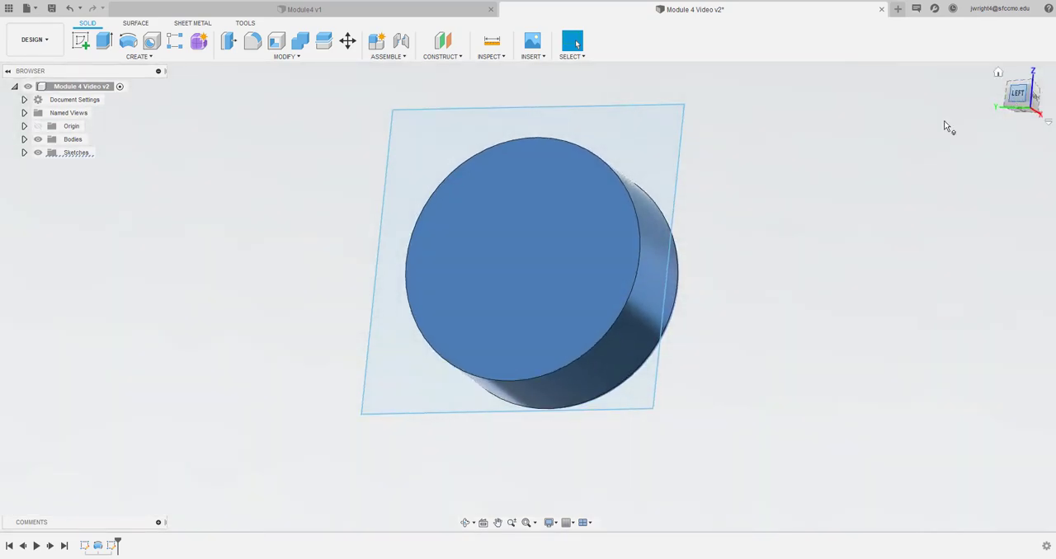
left_click(104, 41)
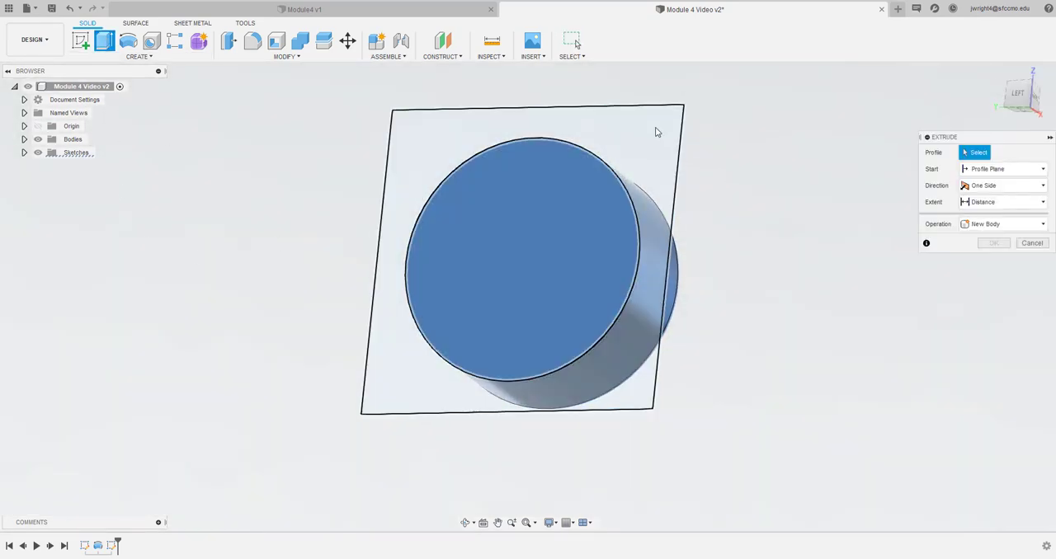
left_click(656, 131)
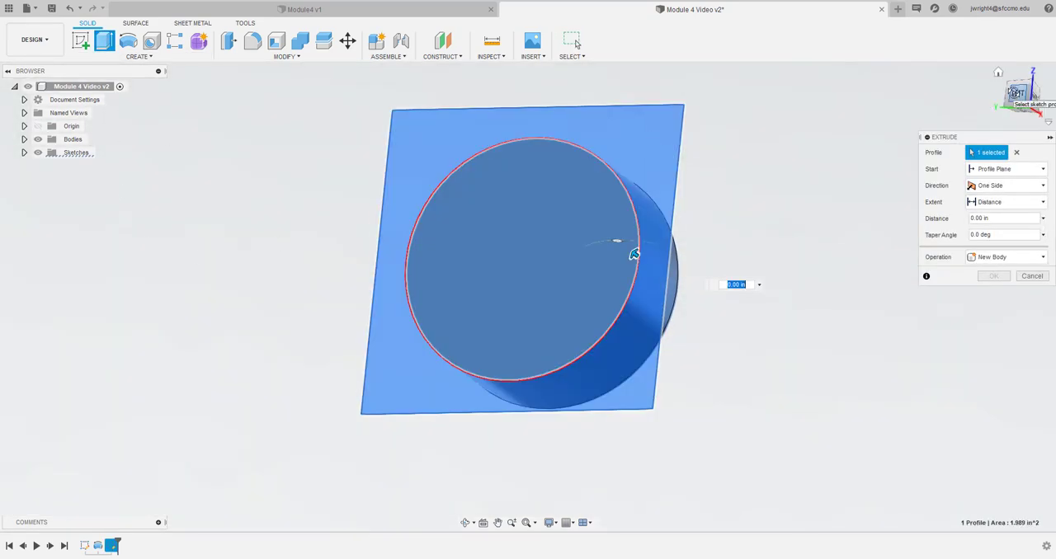
left_click_drag(1017, 92, 1001, 98)
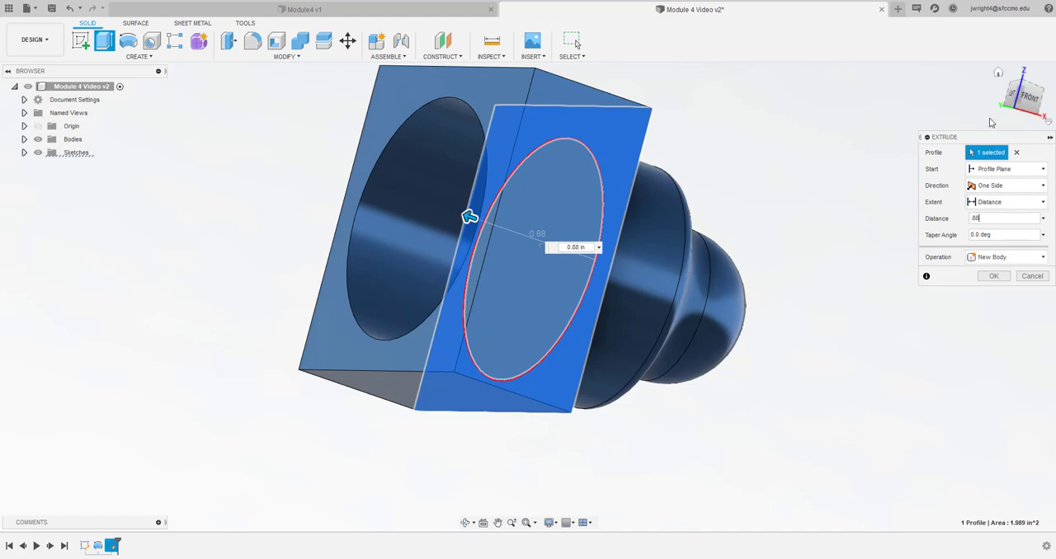
Add the inner circular profile to the 0.88 in extrusion and join the solid square base to the boss
left_click_drag(1011, 99, 1025, 100)
mouse_move(556, 212)
middle_mouse_down("shift")
mouse_move(478, 231)
mouse_move(459, 247)
mouse_move(511, 217)
mouse_move(561, 239)
mouse_move(698, 225)
middle_mouse_up("shift")
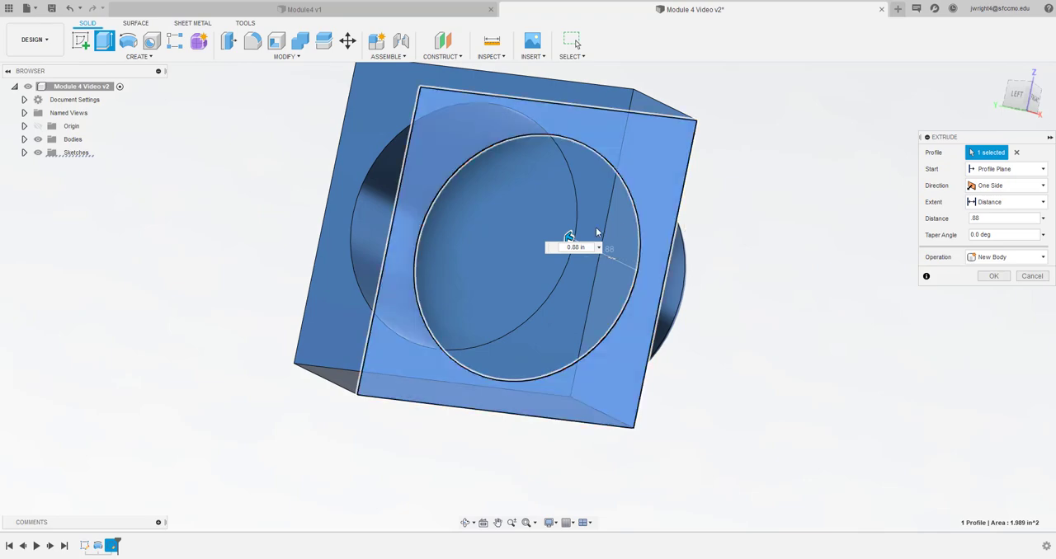
left_click(458, 251)
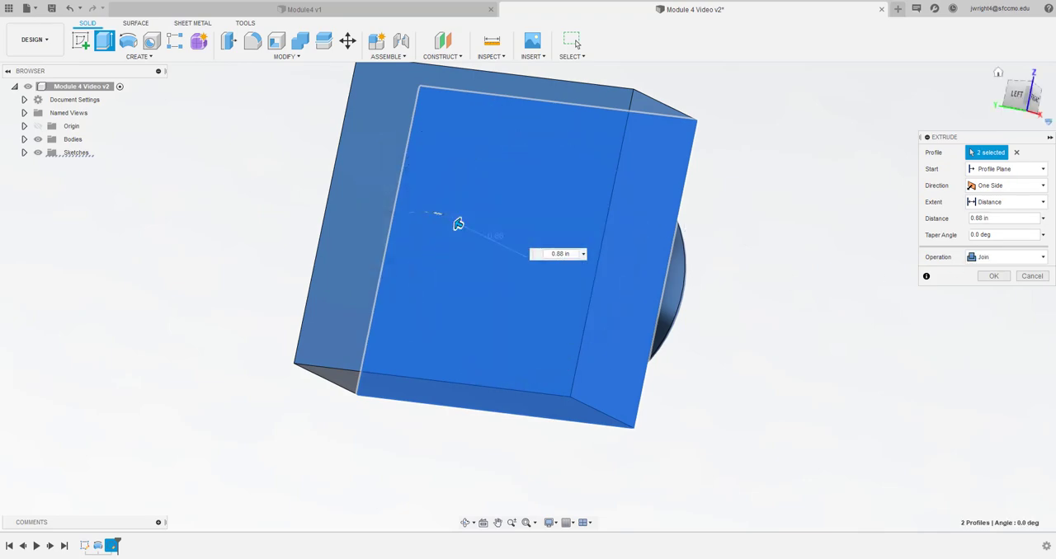
mouse_move(458, 224)
middle_mouse_down("shift")
mouse_move(407, 238)
mouse_move(397, 228)
middle_mouse_up("shift")
left_click_drag(1011, 96, 1005, 104)
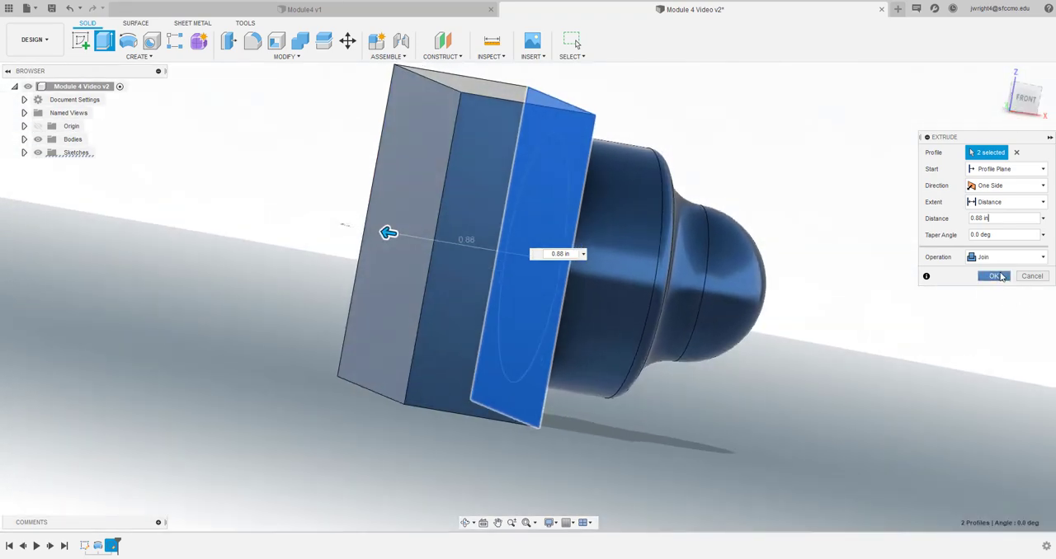
left_click(995, 277)
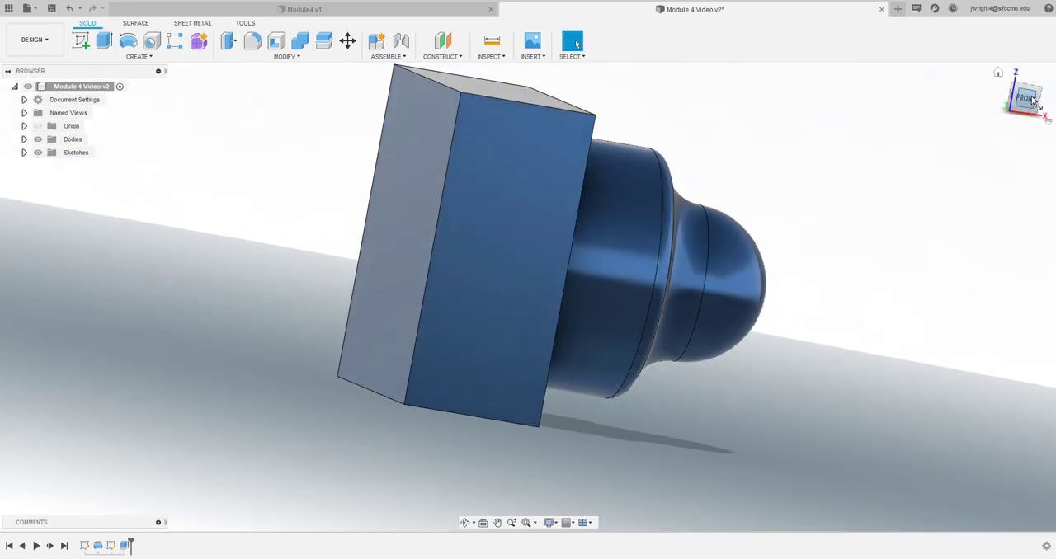
Save the design as a new version with the description "User Saved"
mouse_move(1031, 100)
left_mouse_down()
mouse_move(999, 102)
mouse_move(995, 60)
mouse_move(981, 95)
mouse_move(965, 103)
mouse_move(963, 67)
mouse_move(948, 93)
mouse_move(973, 86)
left_mouse_up()
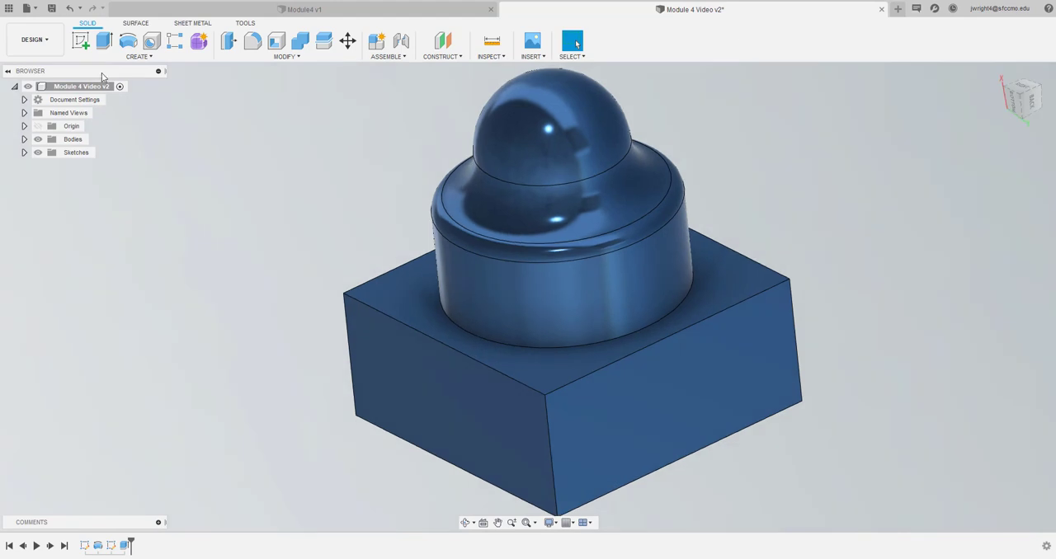
left_click(52, 10)
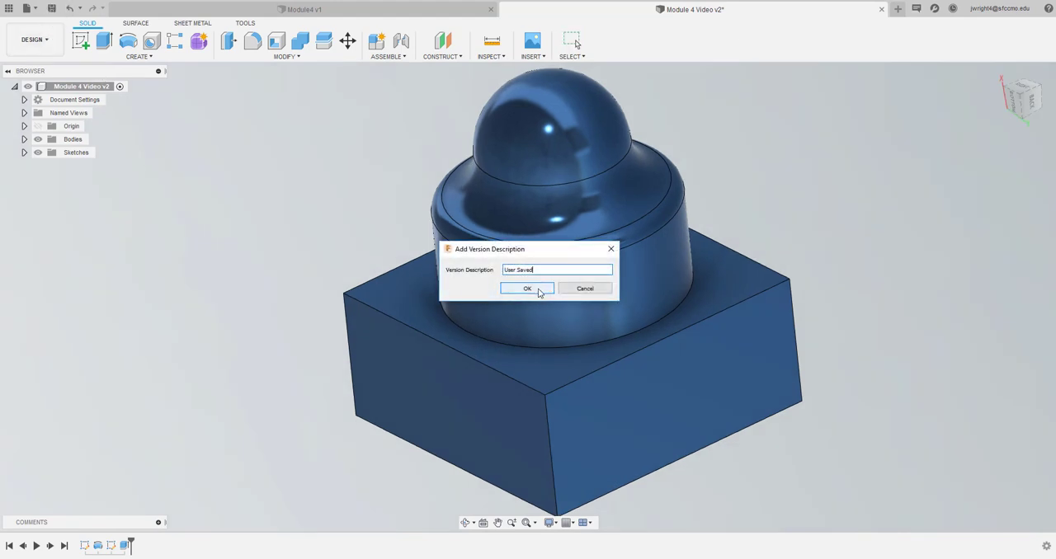
left_click(527, 288)
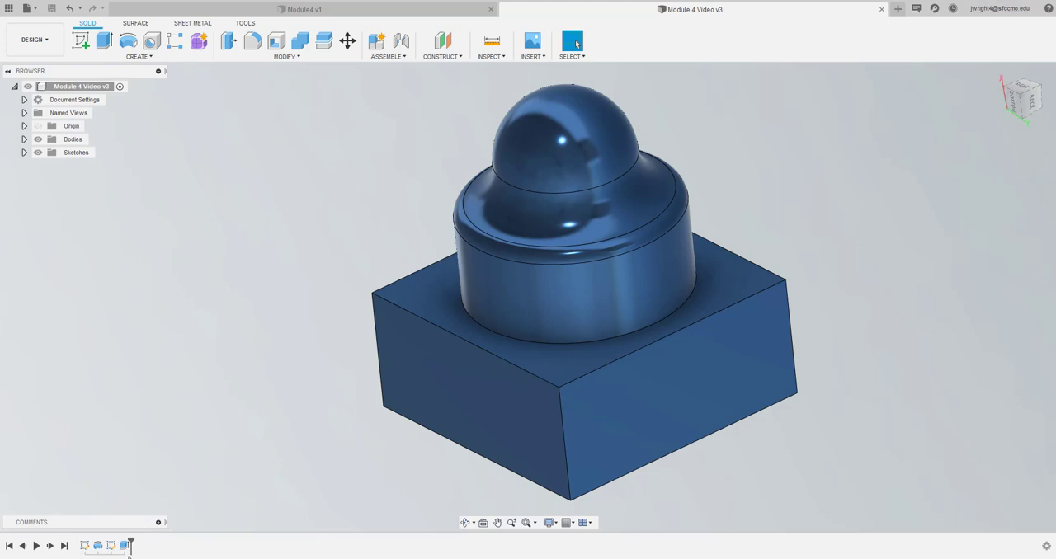
Place a simple hole on the square base's flat outer face, near its upper left corner
left_click(1015, 100)
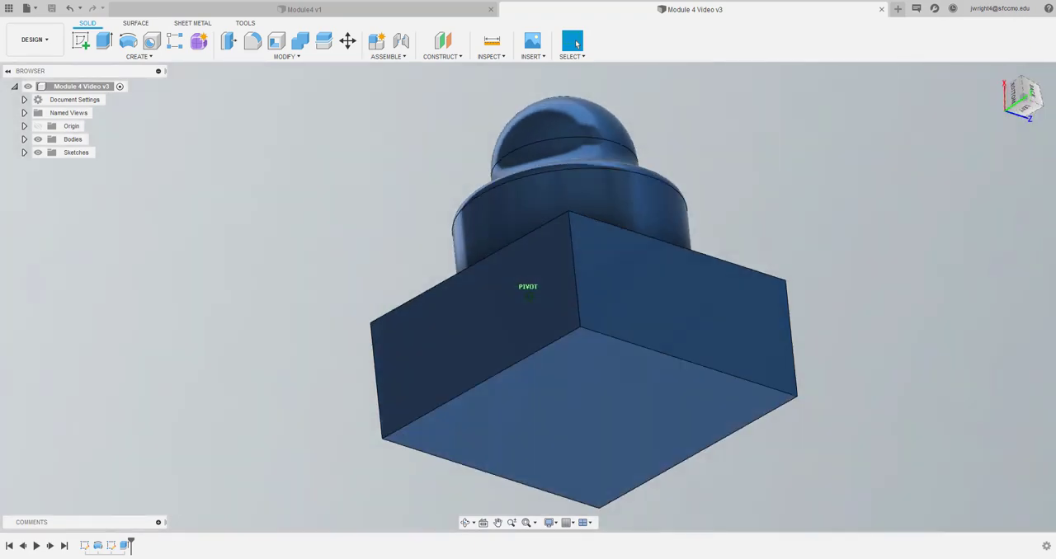
left_click(1029, 107)
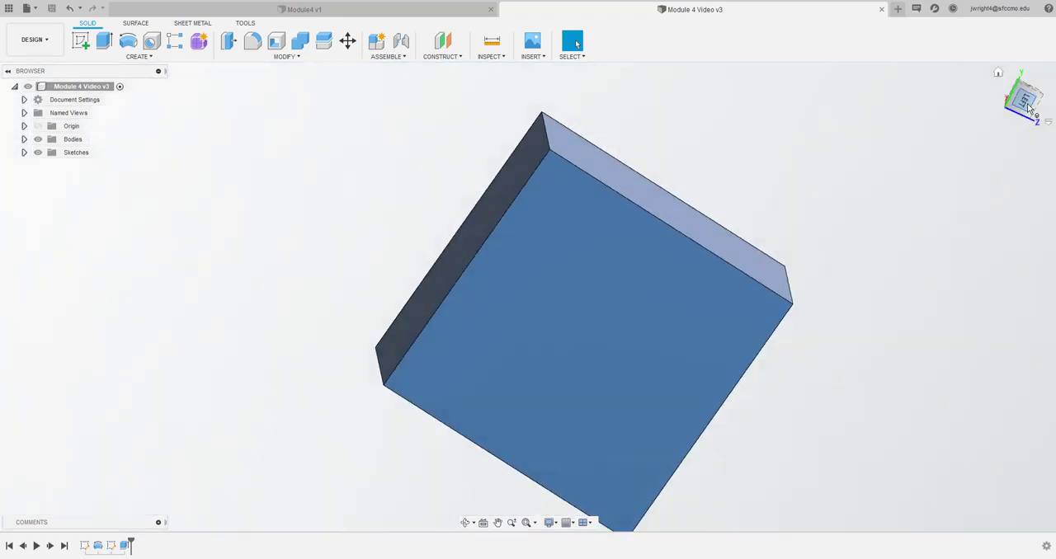
left_click(1040, 76)
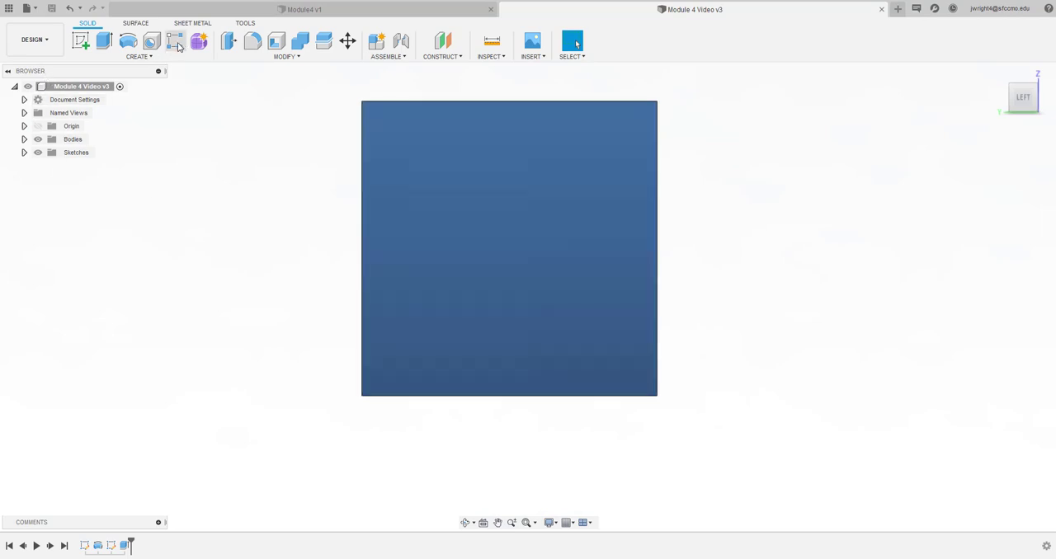
left_click(150, 44)
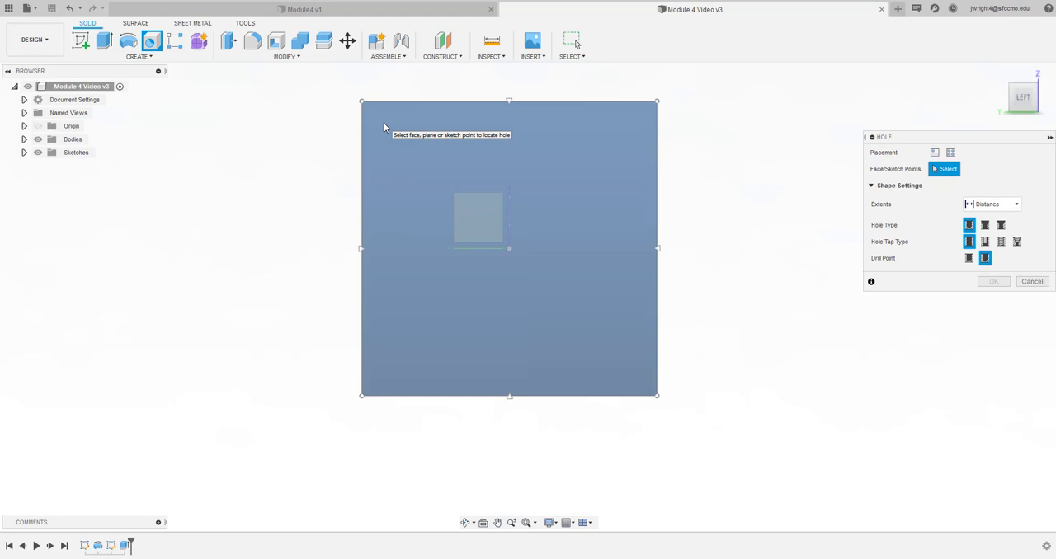
left_click(384, 123)
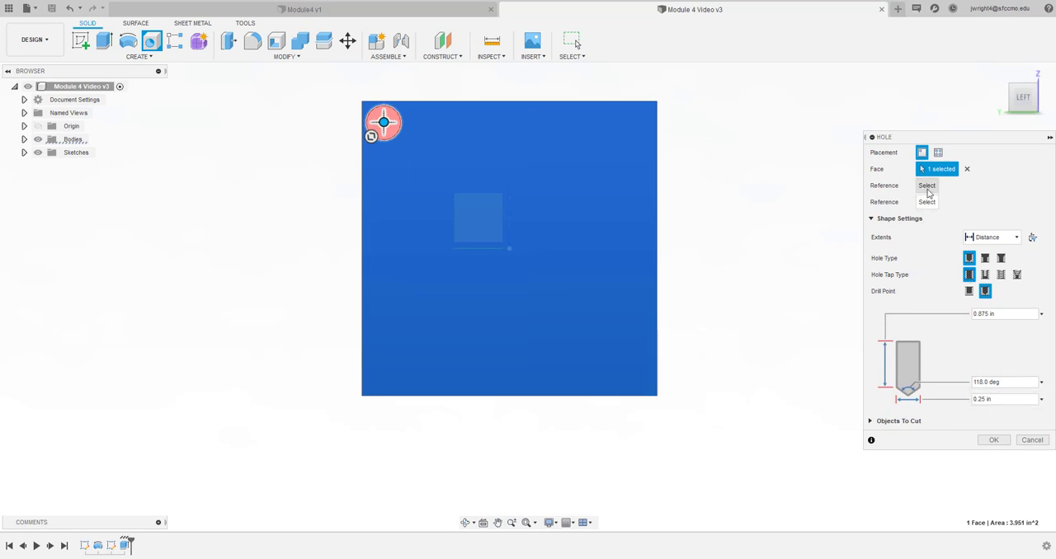
Position the hole 0.25 in from the face's upper edge and 0.25 in from its left edge
left_click(422, 101)
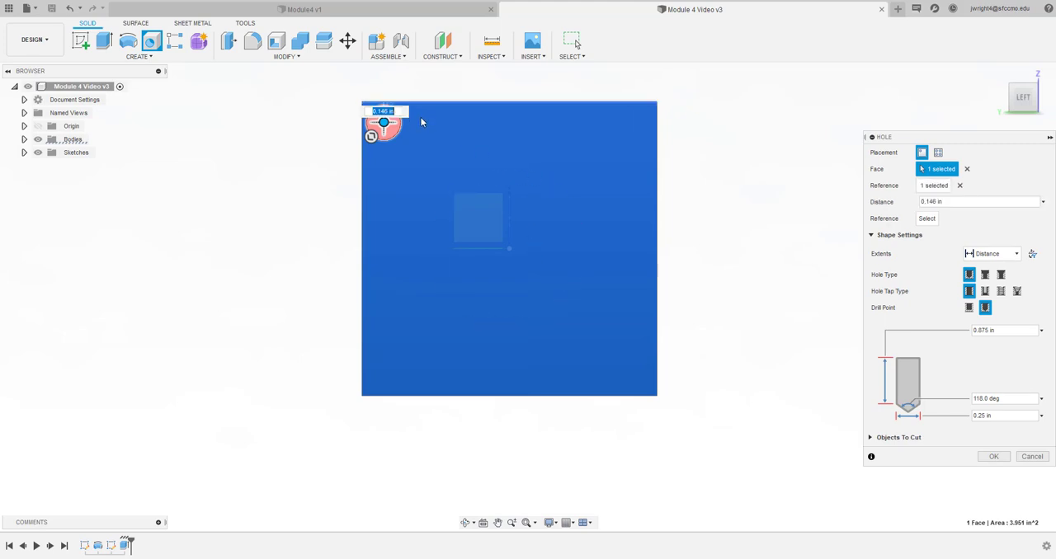
type(".2")
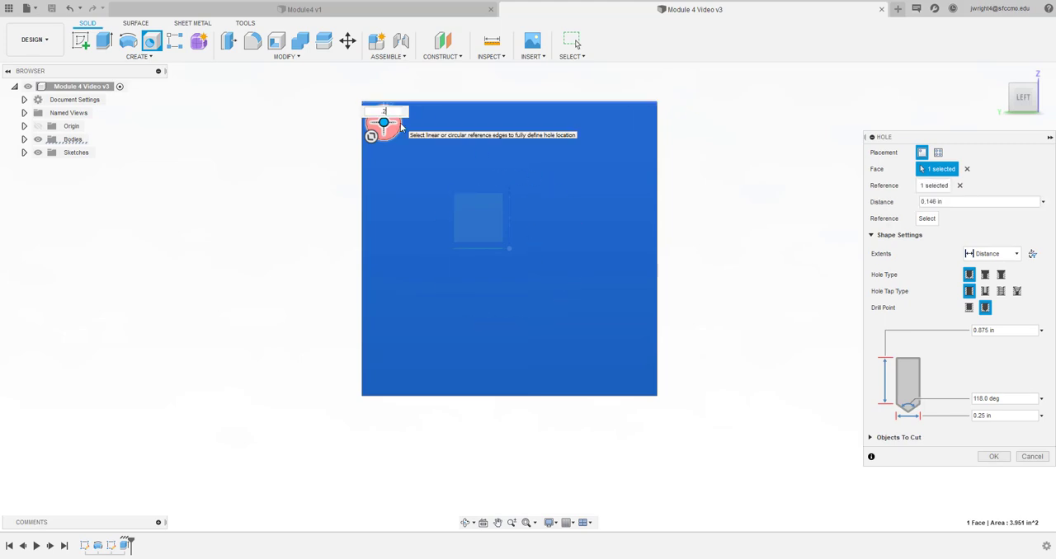
type("5")
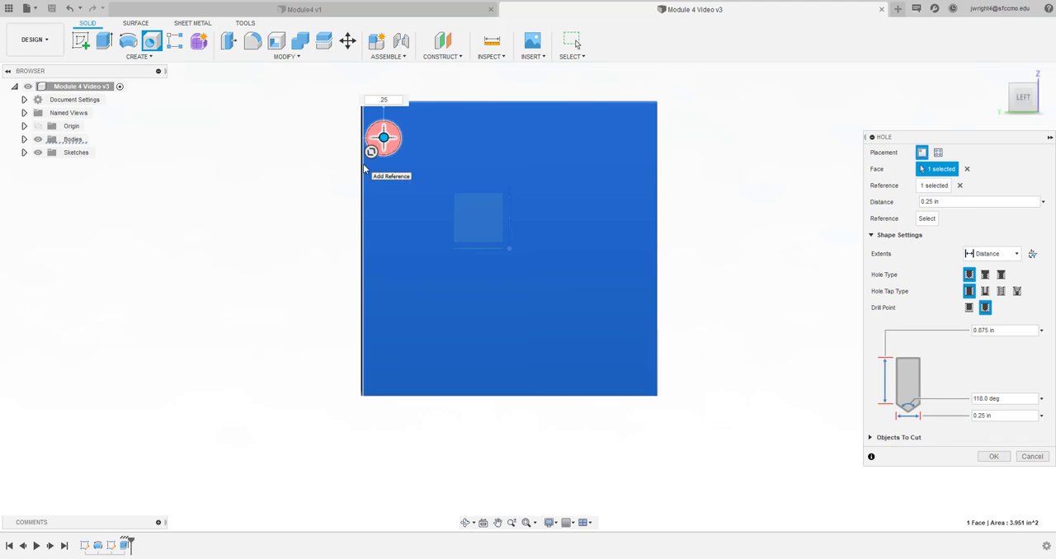
left_click(364, 167)
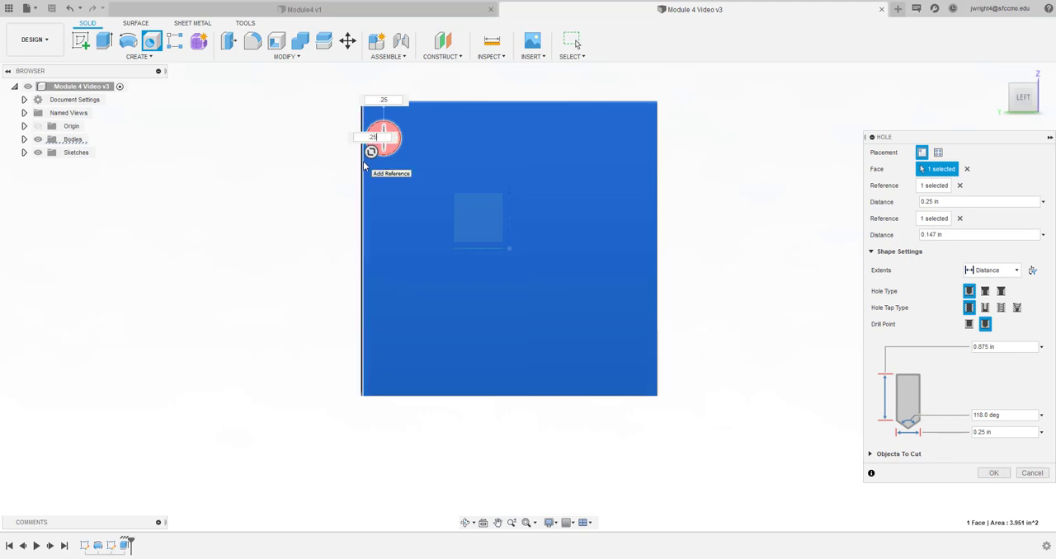
type(".25")
key("Return")
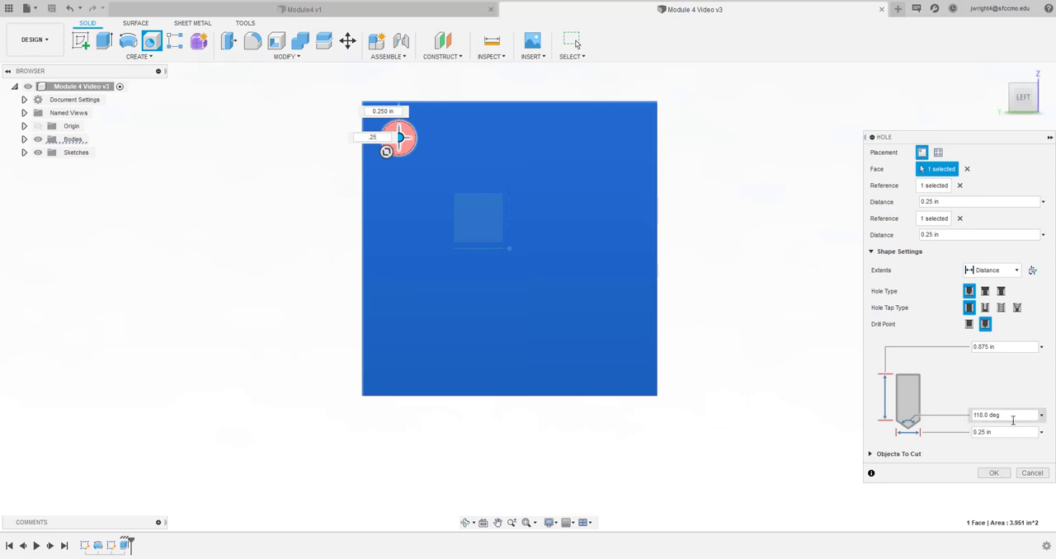
Set the hole depth to 0.88 in and create the 0.25 in diameter hole through the base
left_click(1005, 347)
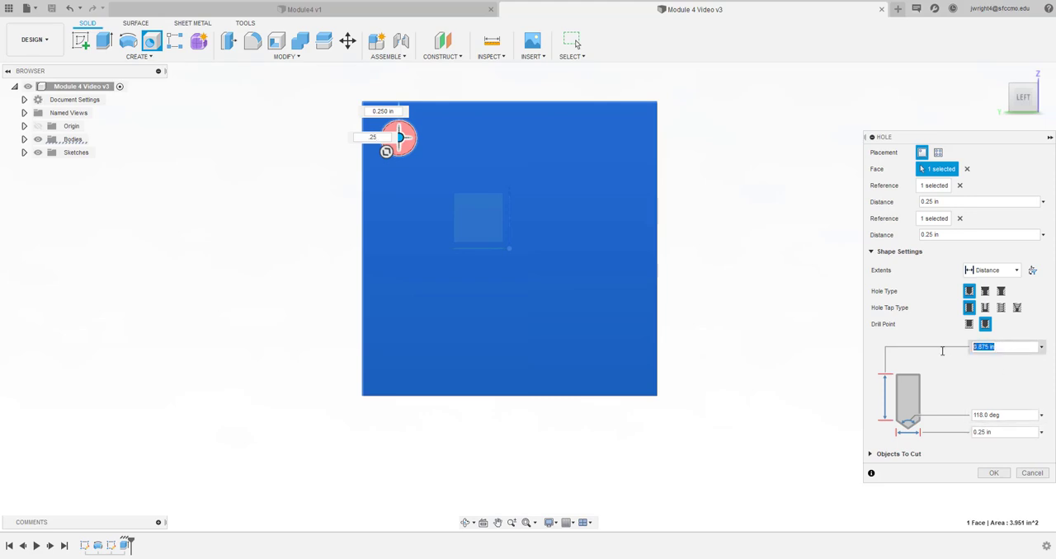
key("BackSpace")
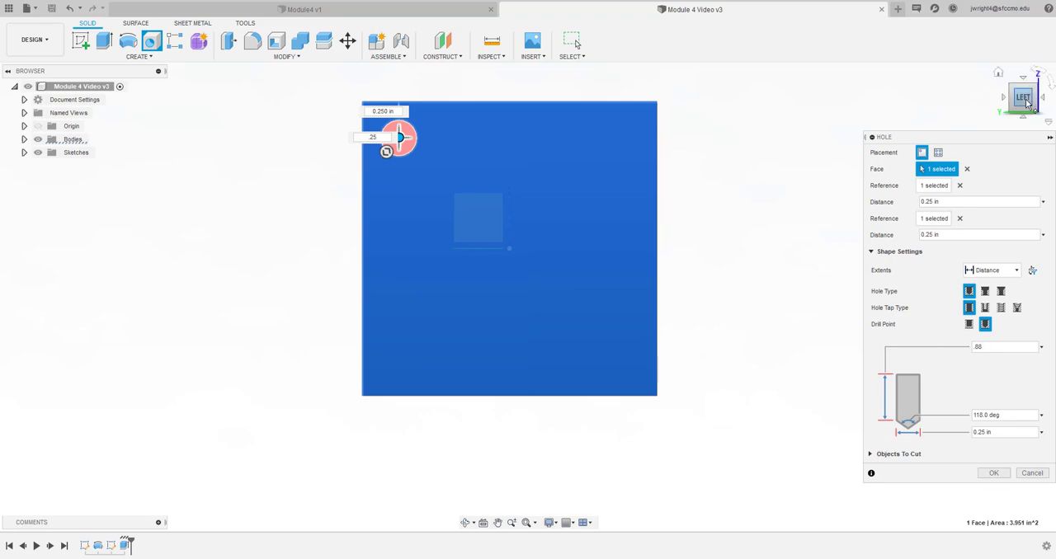
mouse_move(1024, 99)
left_mouse_down()
mouse_move(1008, 121)
mouse_move(996, 200)
mouse_move(1016, 104)
mouse_move(1042, 107)
left_mouse_up()
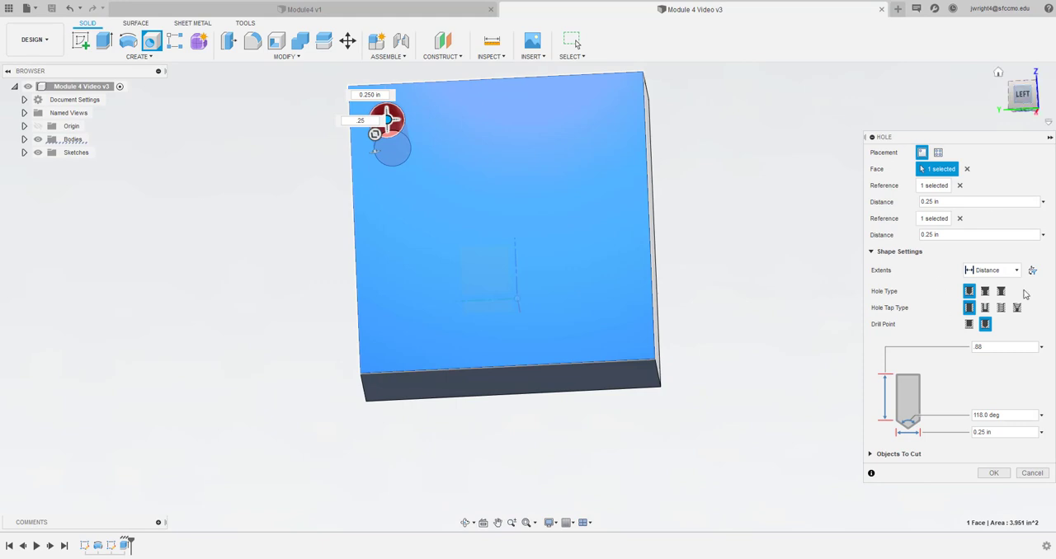
left_click(993, 473)
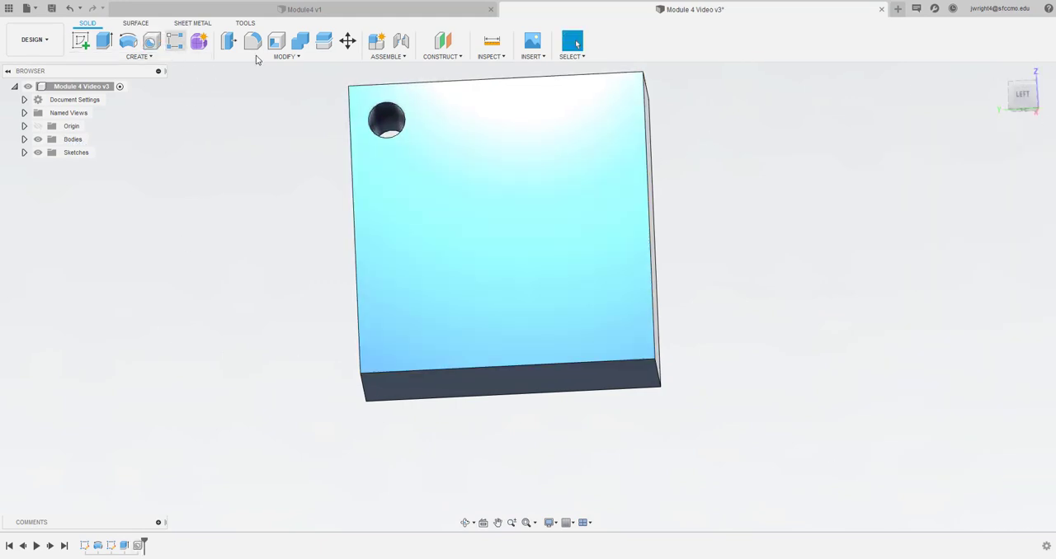
Start a rectangular pattern of faces with the corner hole's cylindrical face as the object
left_click(1022, 95)
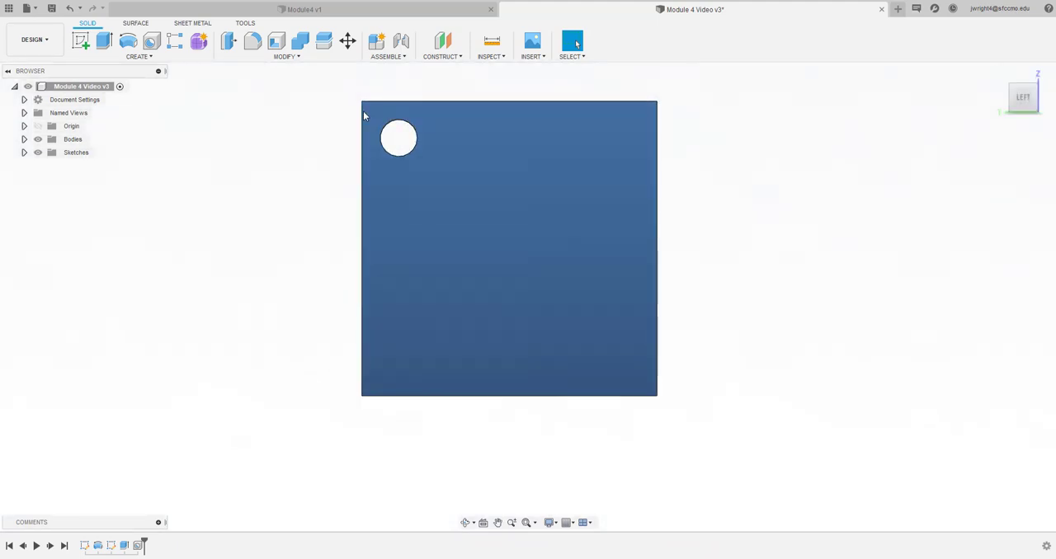
left_click(175, 43)
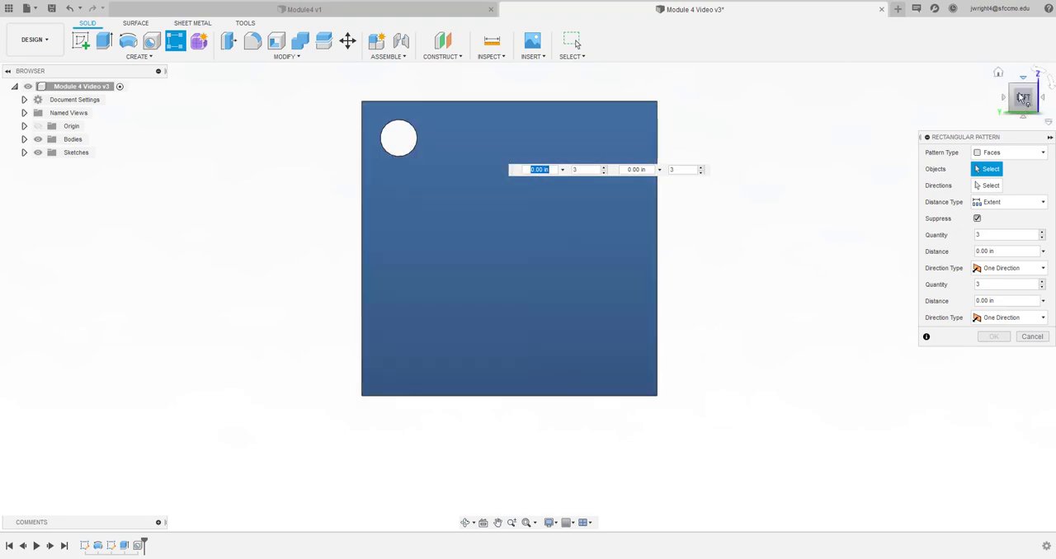
mouse_move(1024, 102)
left_mouse_down()
mouse_move(996, 70)
mouse_move(992, 78)
left_mouse_up()
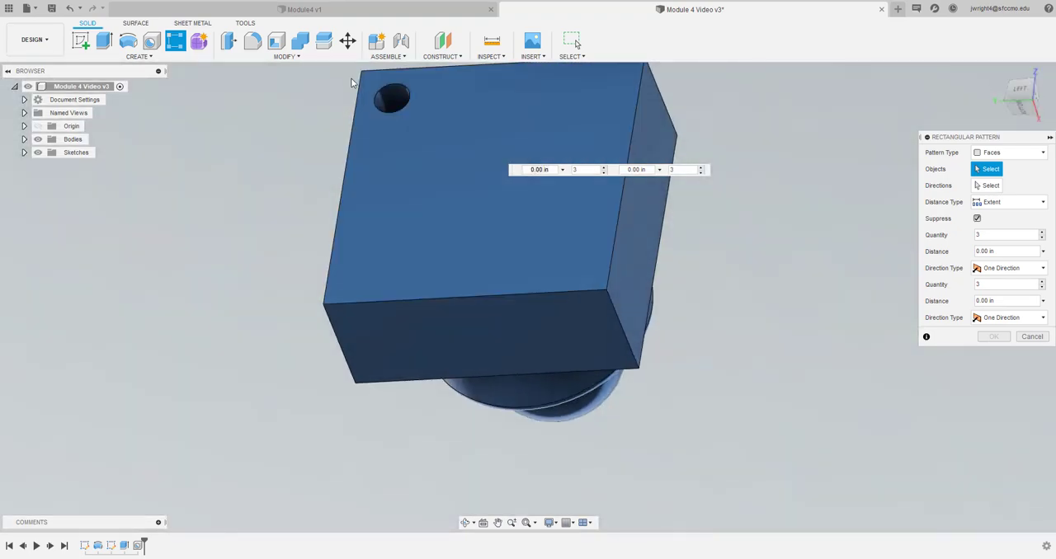
left_click(394, 95)
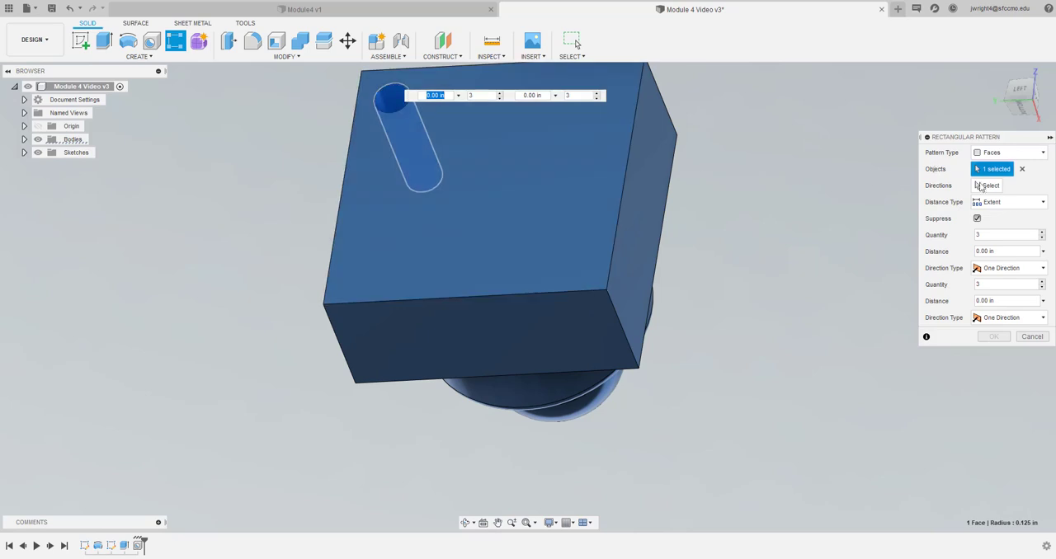
Set the pattern's first direction along the base face's upper edge, with quantity 2 and an extent distance of 1.5 in
left_click(988, 186)
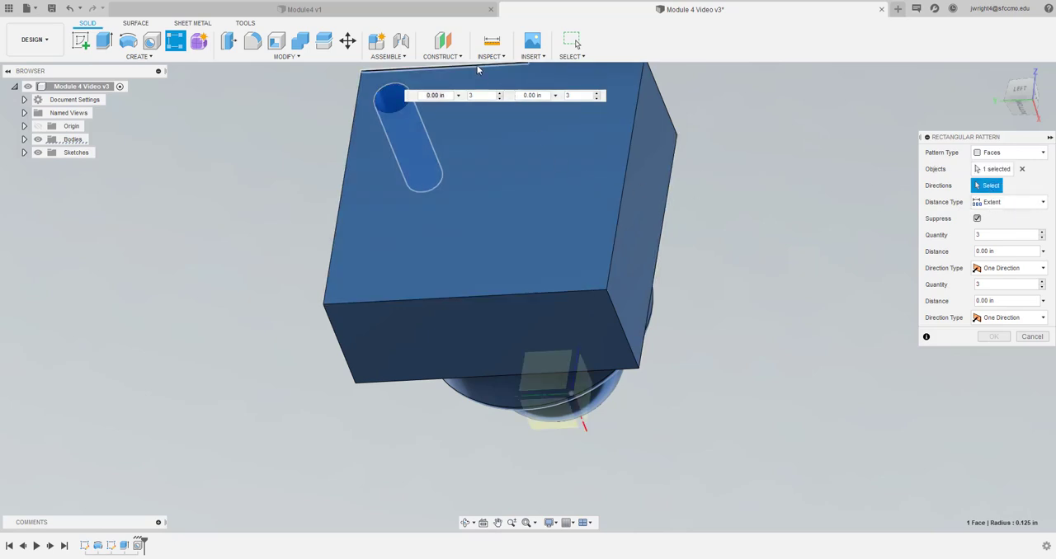
left_click(497, 525)
left_click_drag(513, 394, 514, 460)
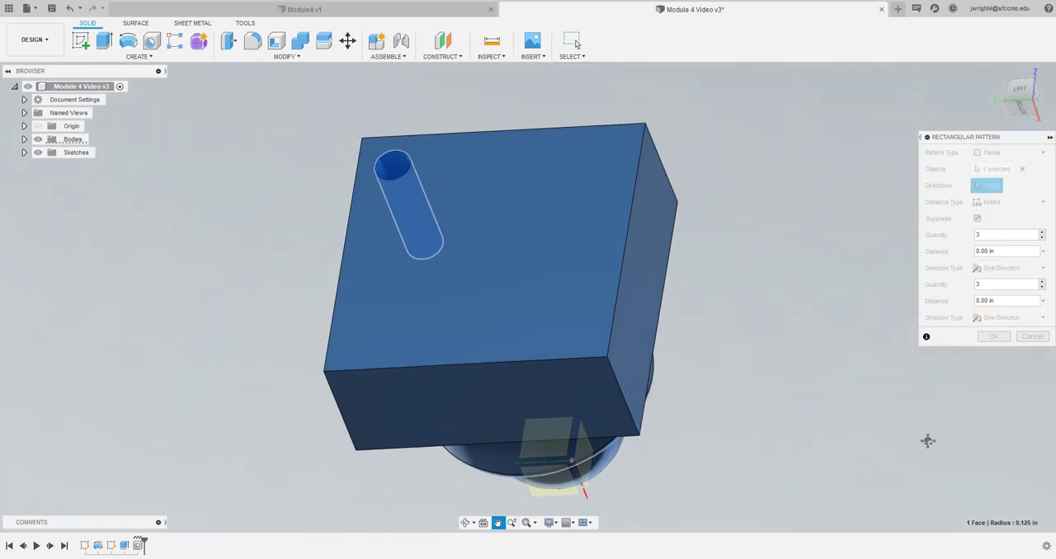
key("Escape")
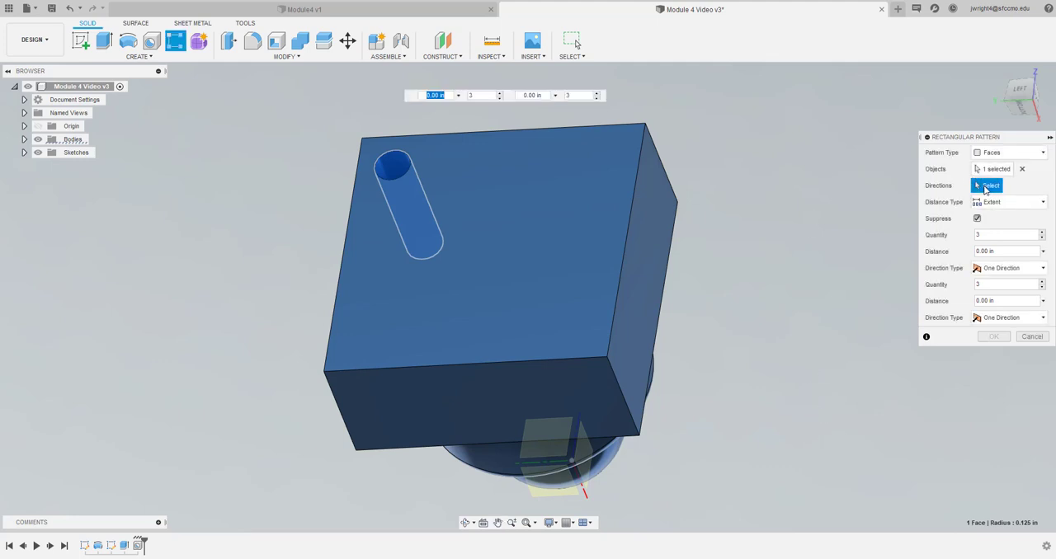
left_click(577, 128)
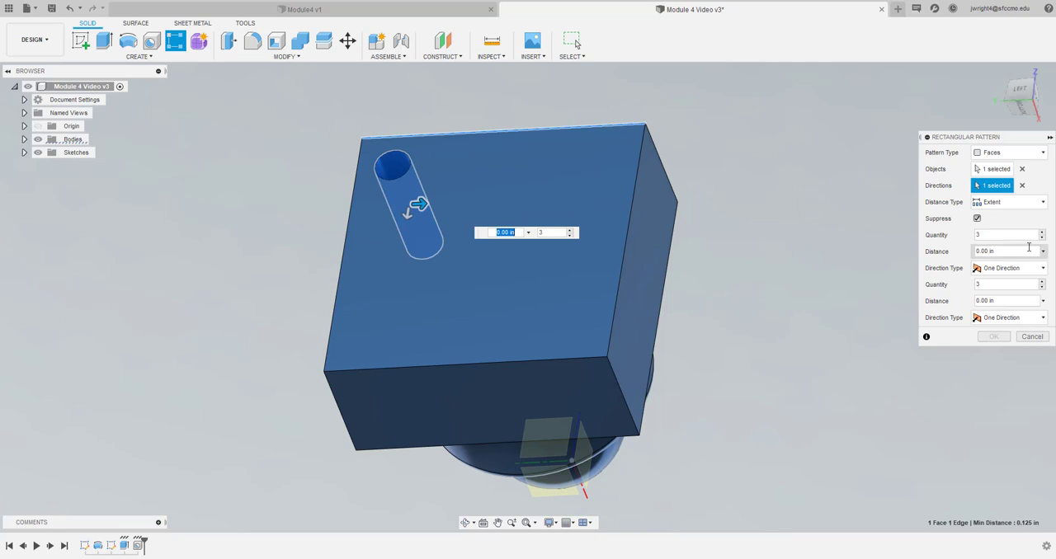
double_click(992, 235)
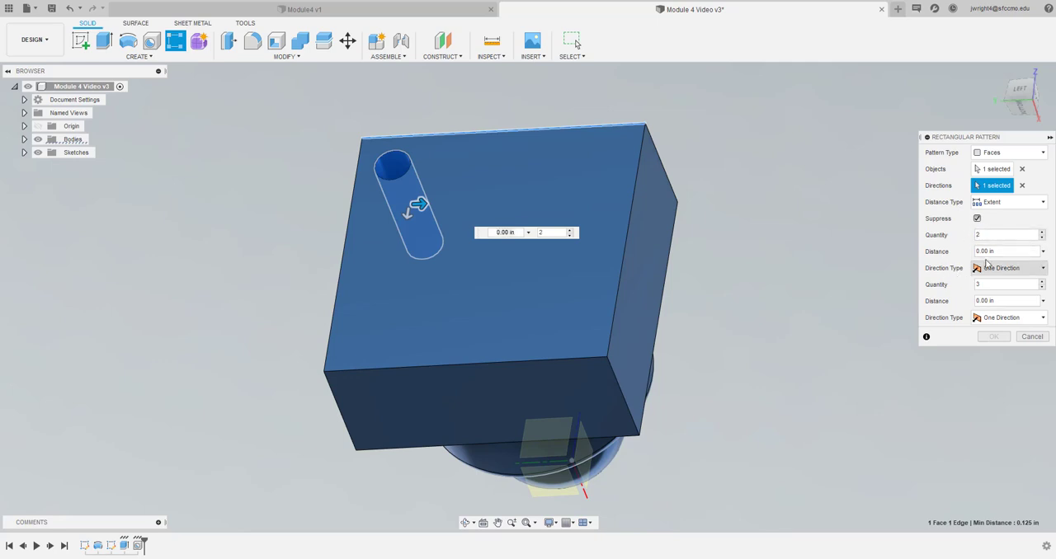
left_click_drag(998, 252, 969, 251)
type("1.5")
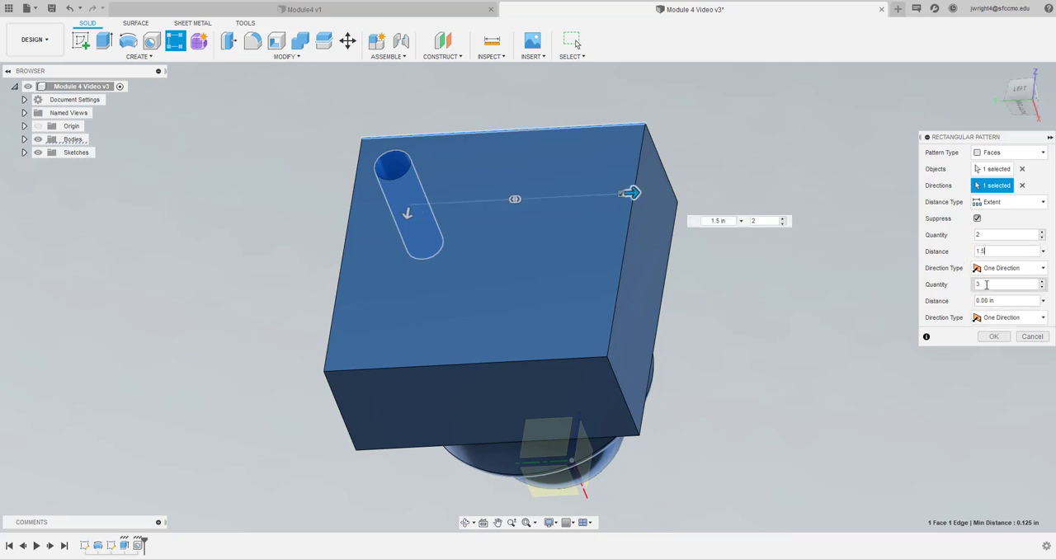
Set the pattern's second direction to quantity 2 and an extent distance of 1.5 in, and create the four-hole pattern
left_click(979, 283)
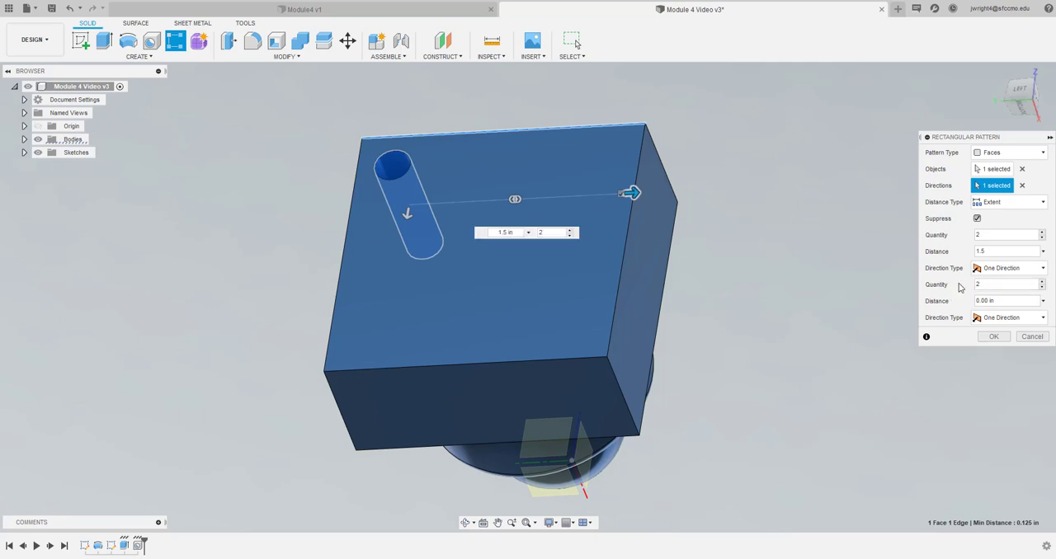
left_click(999, 301)
type("1.5")
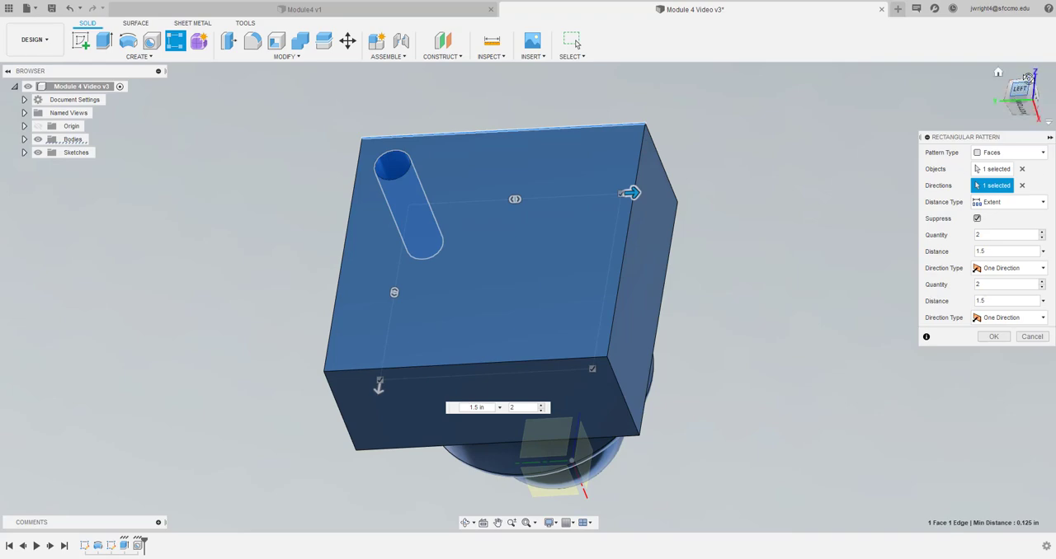
mouse_move(1023, 97)
left_mouse_down()
mouse_move(1028, 72)
mouse_move(1020, 119)
left_mouse_up()
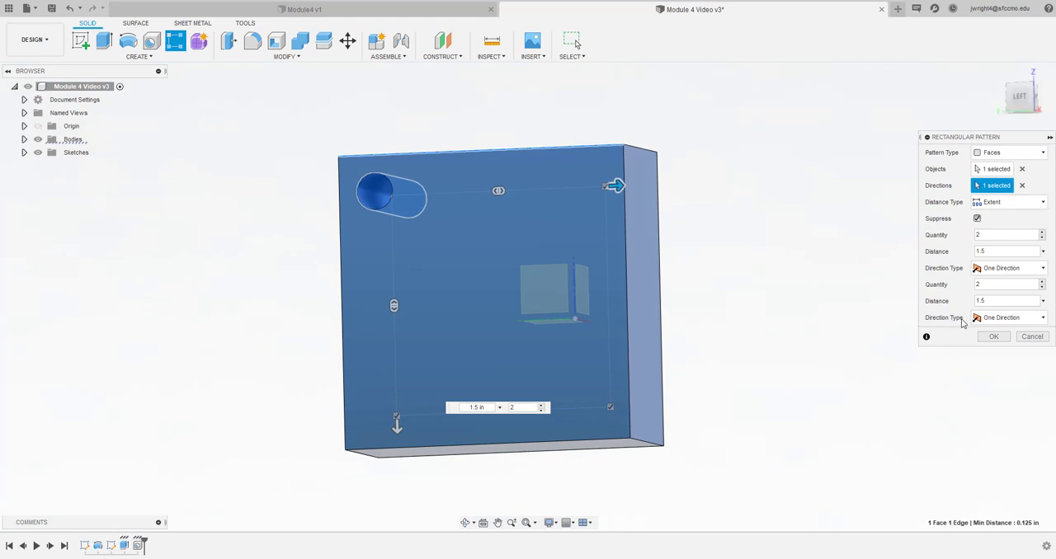
left_click(992, 337)
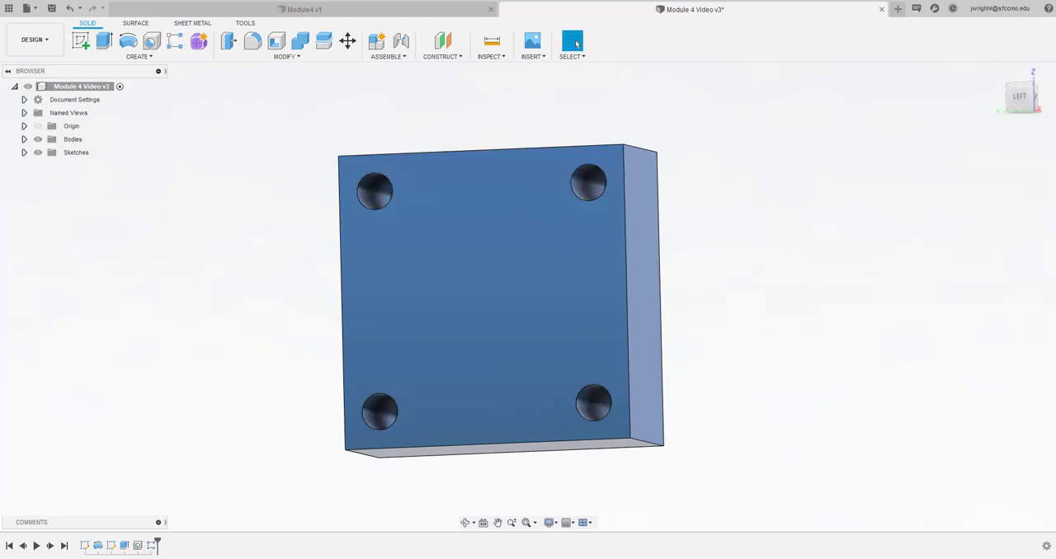
Examine the text layout on the base's back face in the Module4 v1 design, and return to Module 4 Video v3
mouse_move(1023, 100)
left_mouse_down()
mouse_move(1021, 90)
mouse_move(1018, 143)
left_mouse_up()
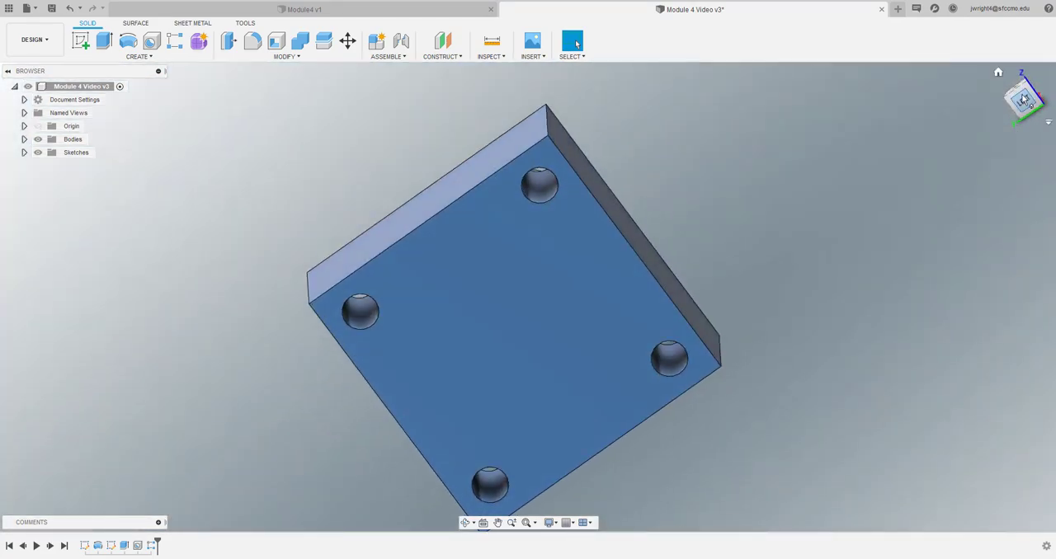
left_click(1022, 100)
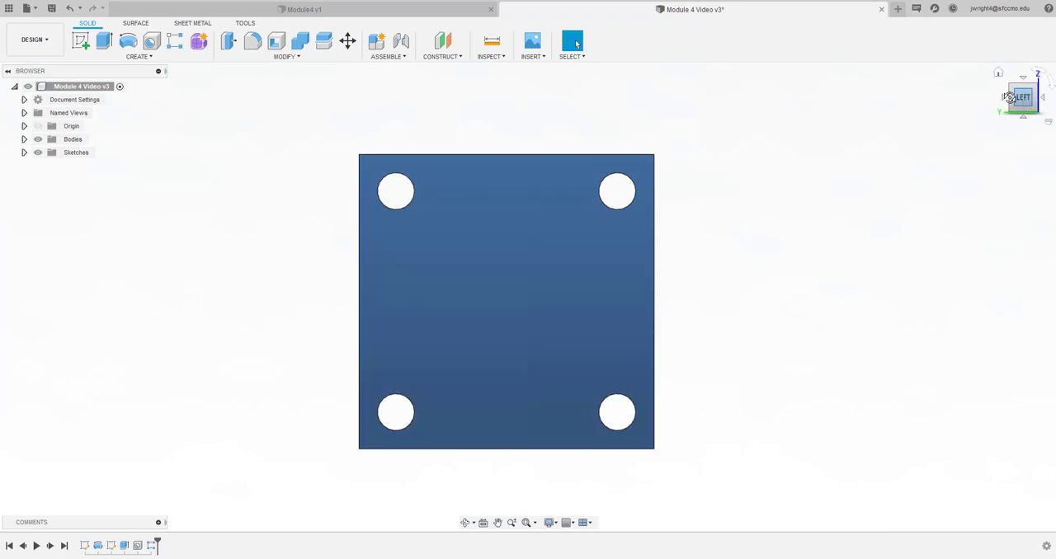
mouse_move(1010, 97)
left_mouse_down()
mouse_move(979, 105)
mouse_move(998, 88)
mouse_move(1013, 96)
left_mouse_up()
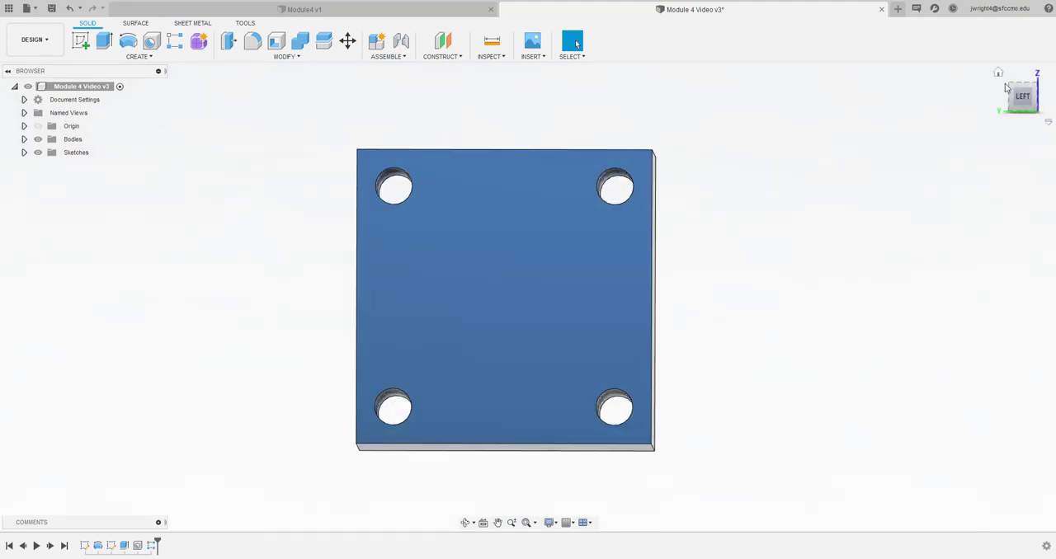
left_click(365, 14)
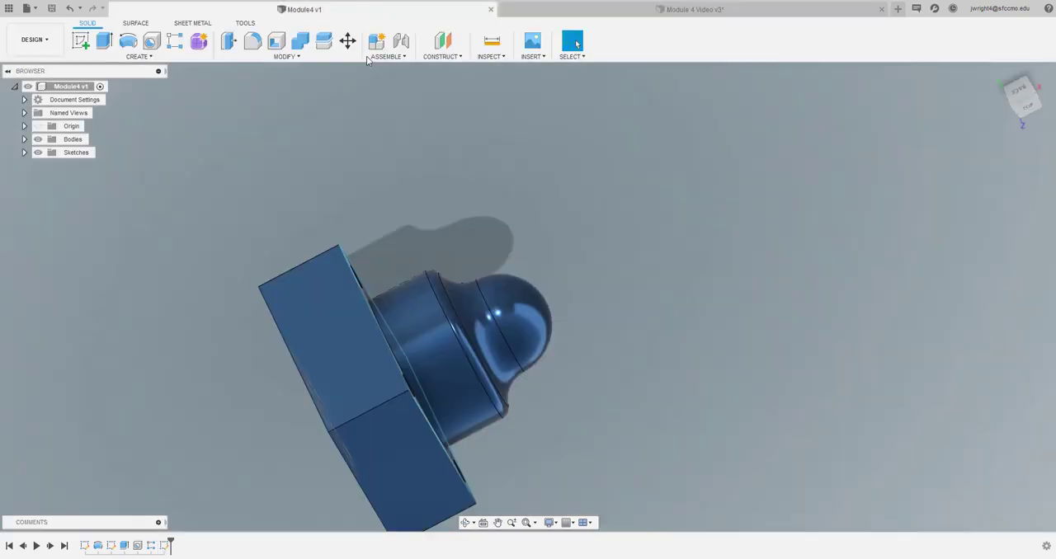
left_click(1029, 109)
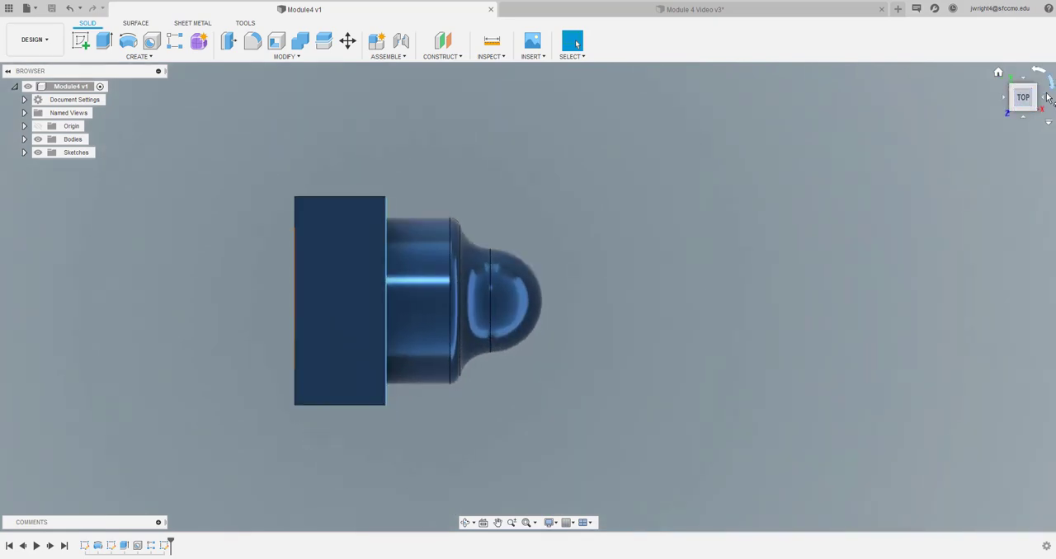
left_click(1042, 100)
left_click(1041, 99)
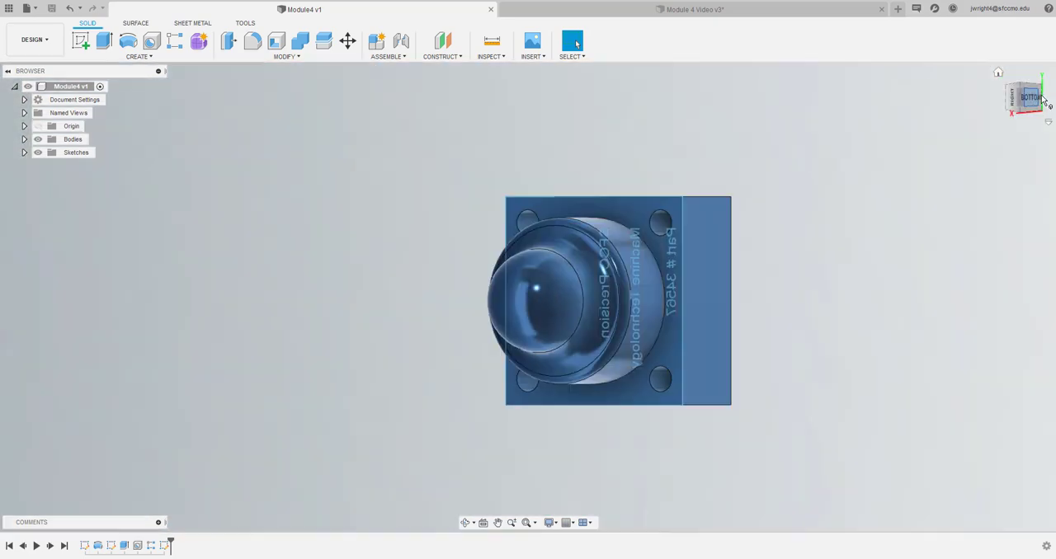
left_click(1042, 99)
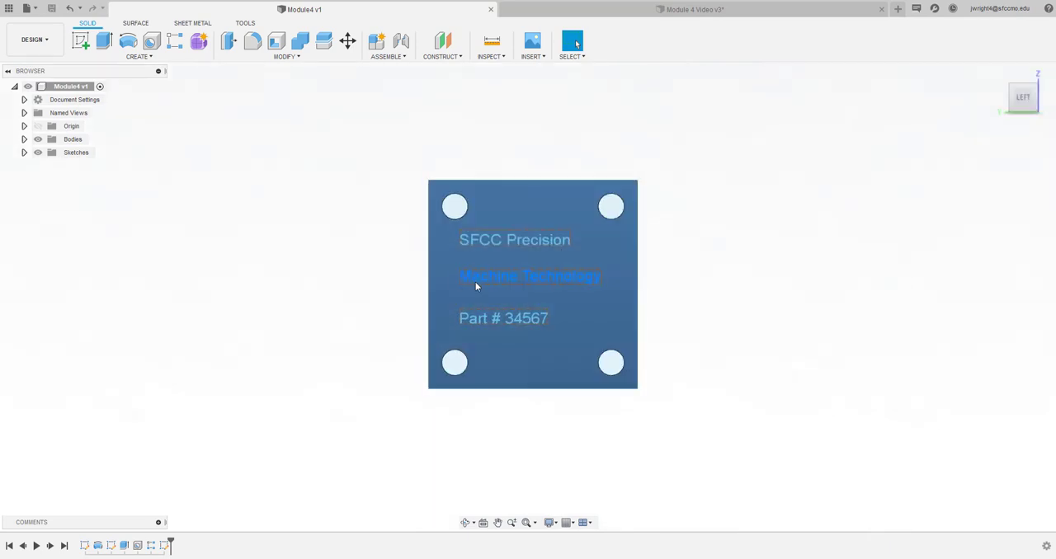
left_click(520, 301)
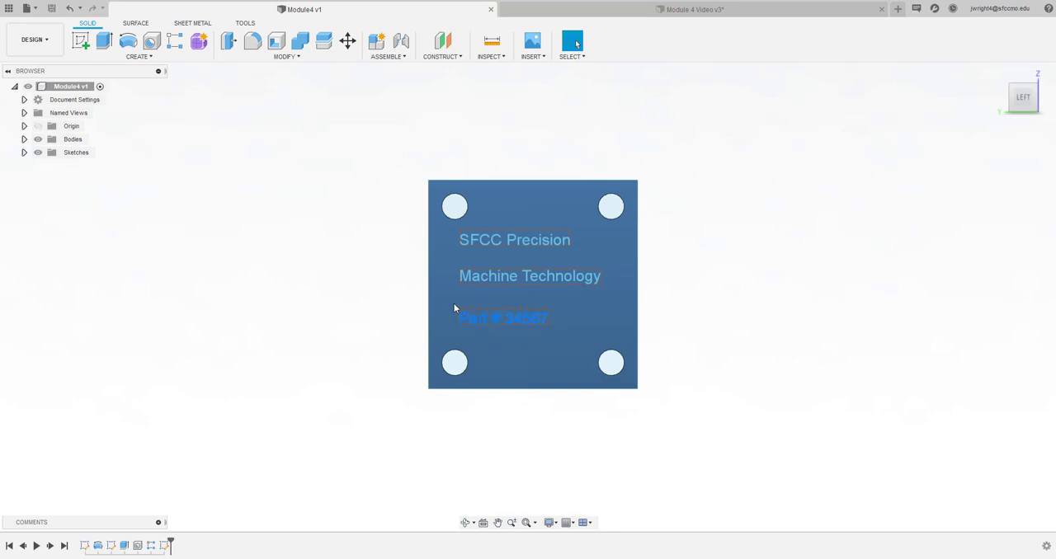
mouse_move(1020, 98)
left_mouse_down()
mouse_move(1020, 77)
mouse_move(1013, 121)
mouse_move(1014, 95)
left_mouse_up()
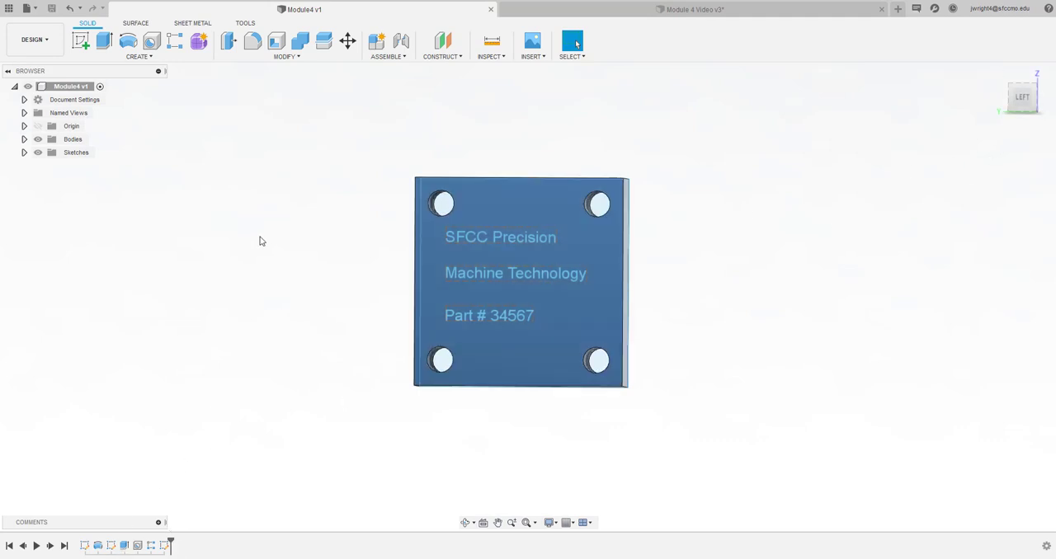
left_click(532, 11)
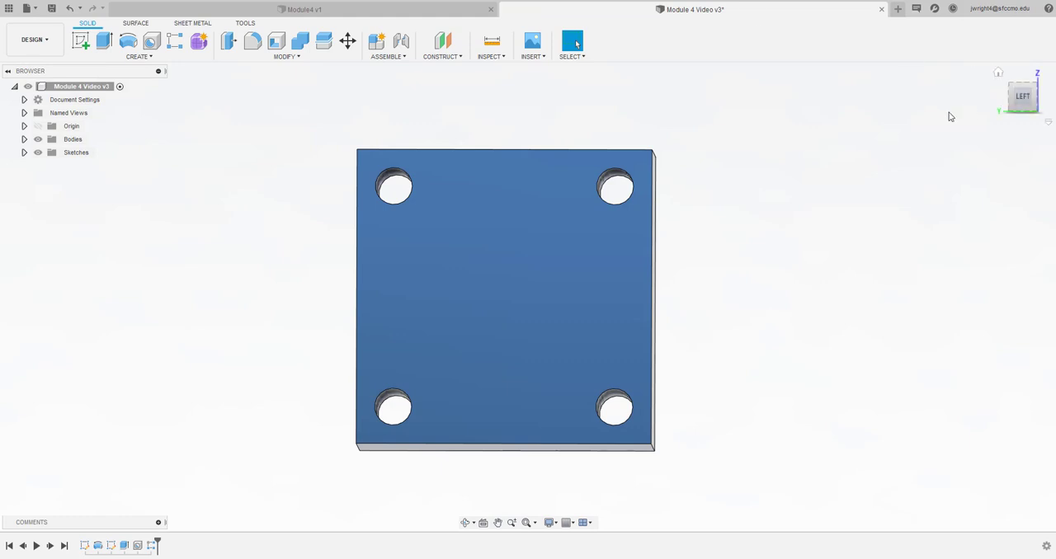
left_click(1022, 99)
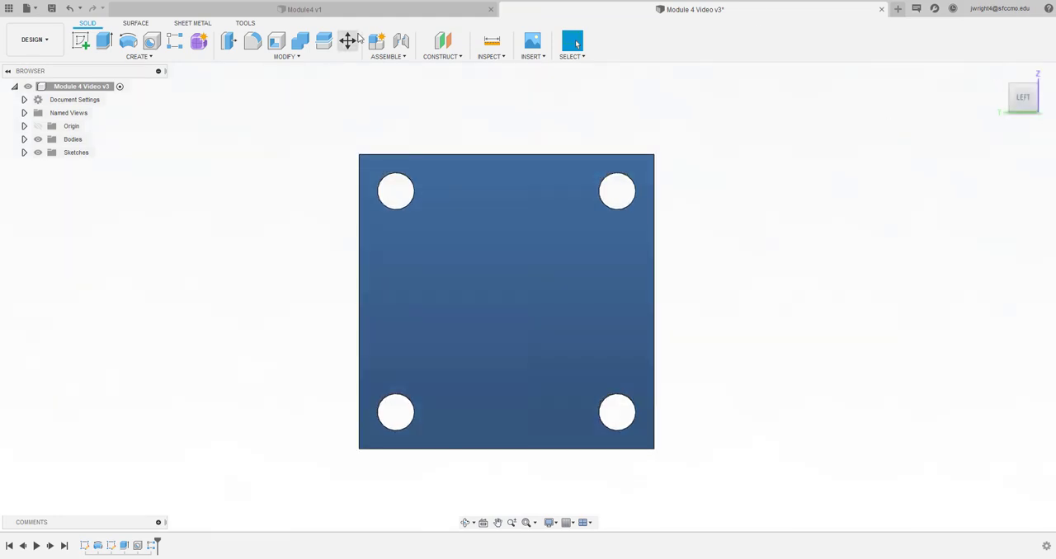
left_click(137, 57)
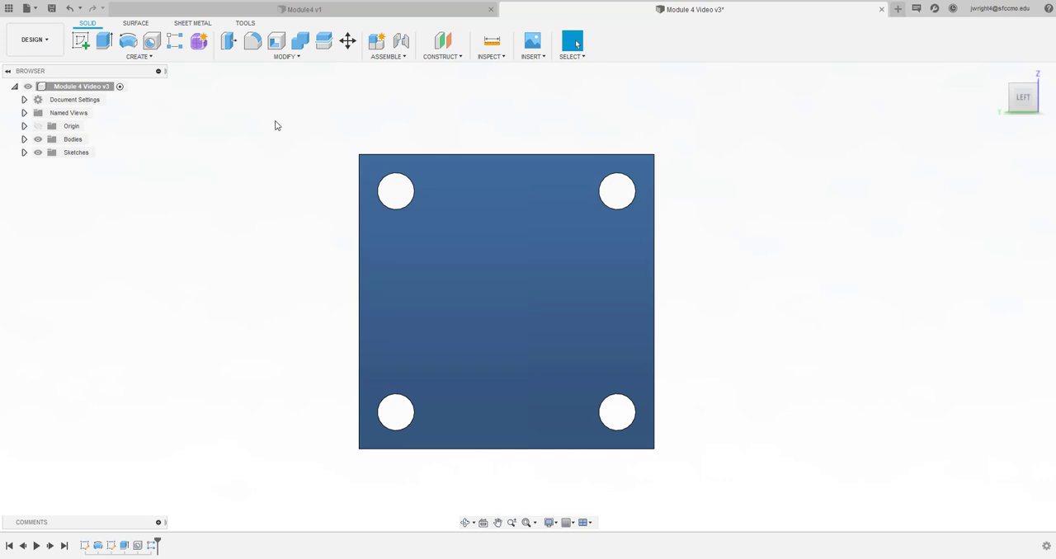
left_click(153, 58)
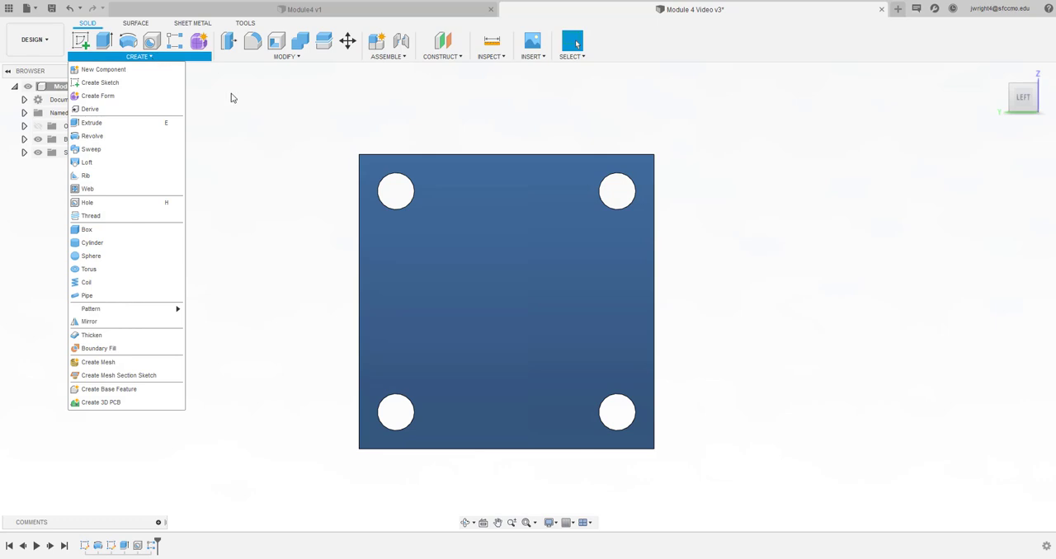
left_click(247, 110)
left_click(280, 57)
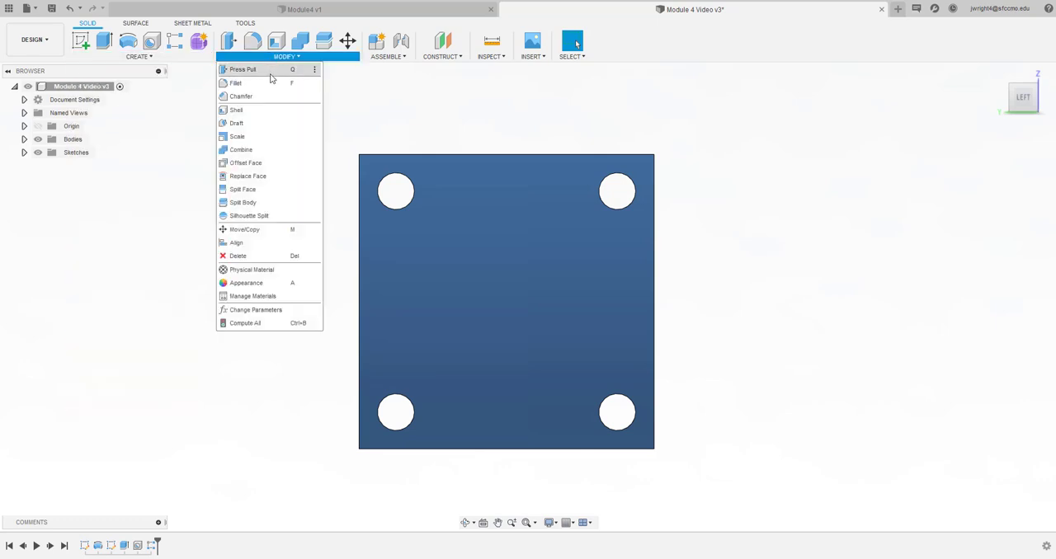
left_click(182, 98)
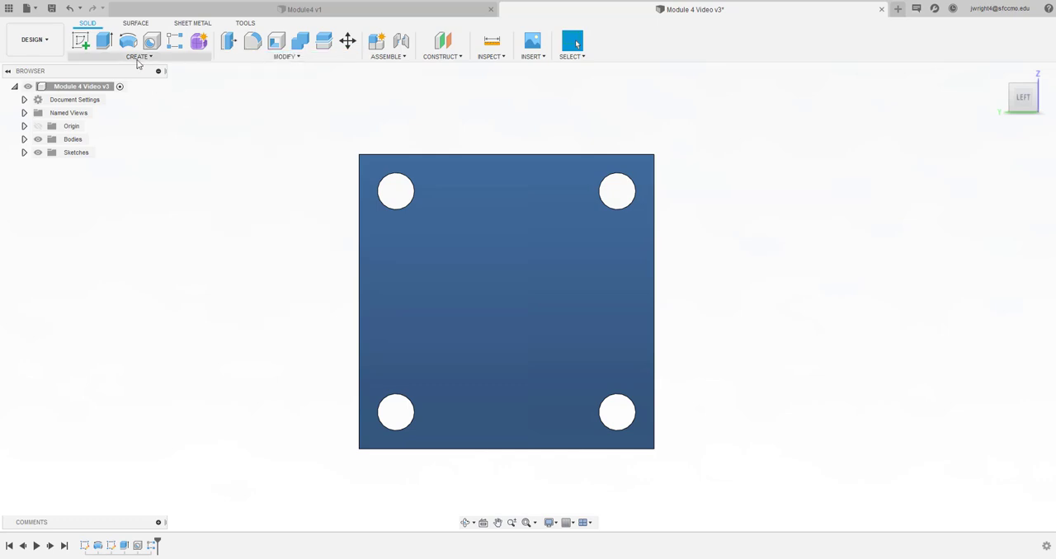
Start a sketch on the base's square back face and place a sketch text just below and right of the upper-left hole
left_click(80, 40)
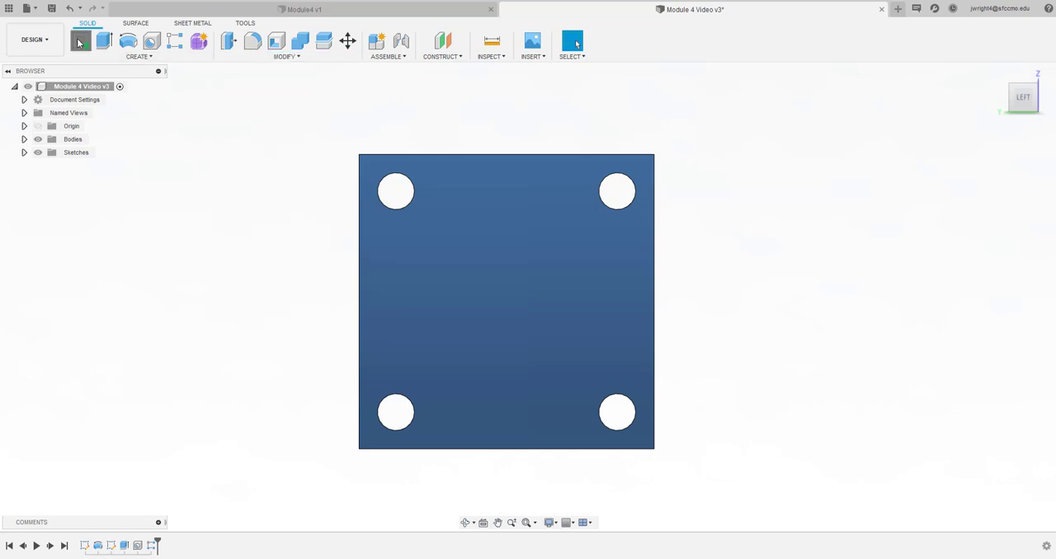
left_click(490, 277)
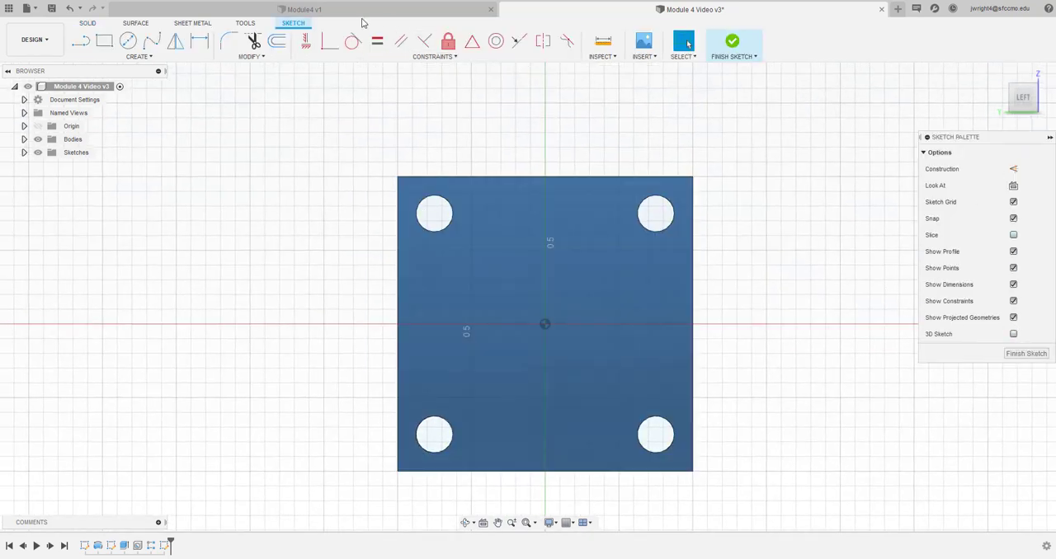
left_click(150, 57)
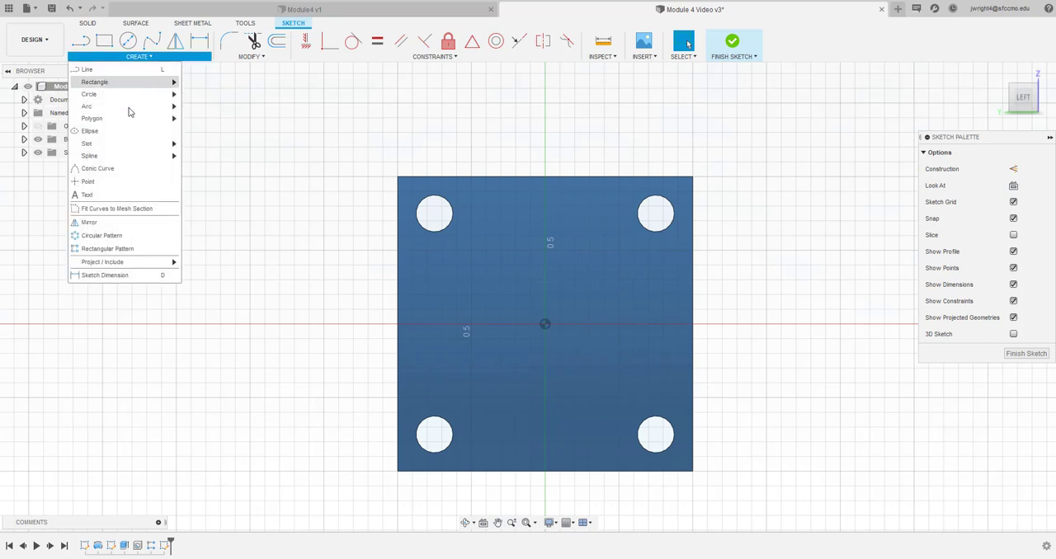
left_click(117, 196)
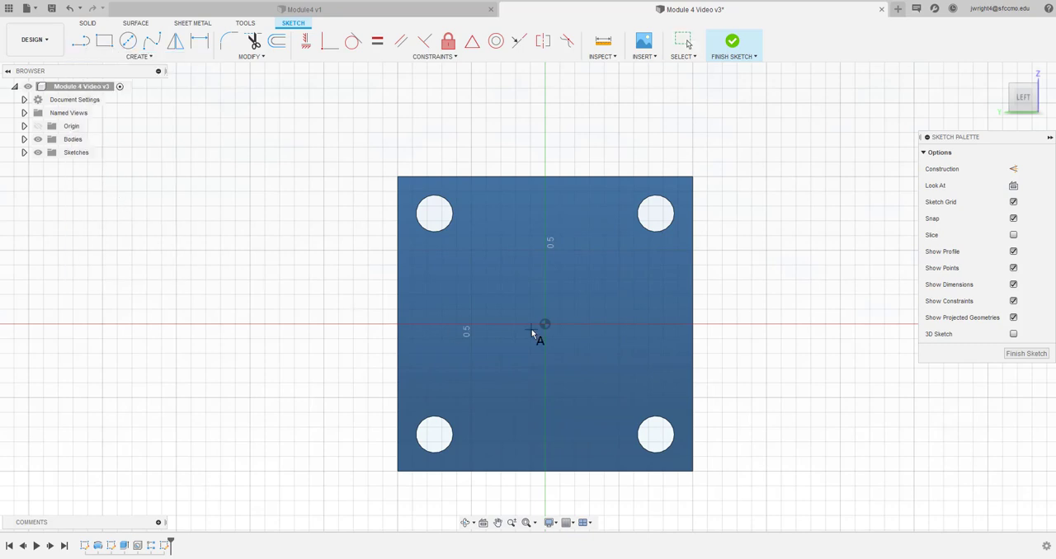
left_click(457, 280)
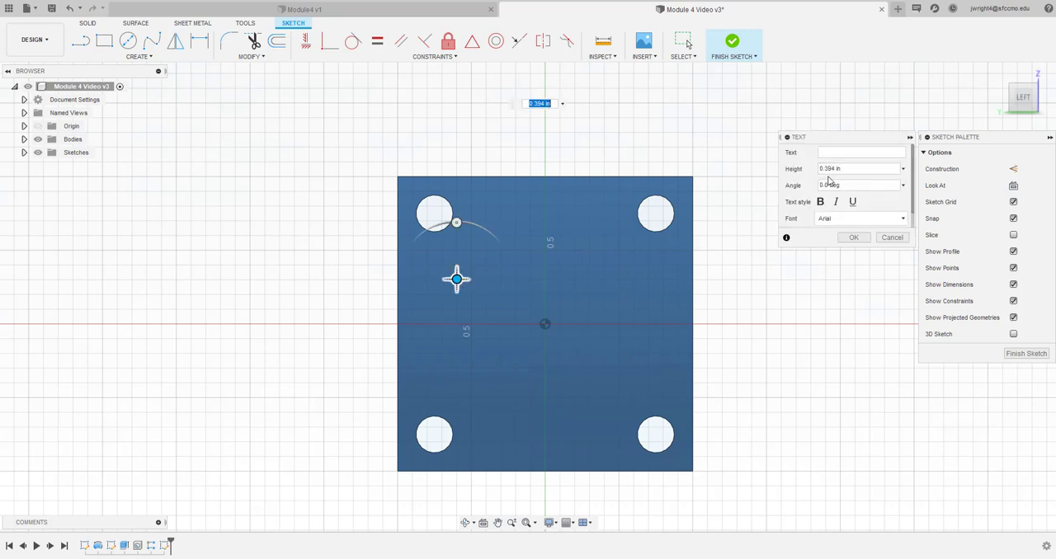
Set the sketch text's height to 0.1 in and enter its wording, beginning with "SFCC Precision"
left_click_drag(849, 169, 790, 172)
key("BackSpace")
left_click(832, 152)
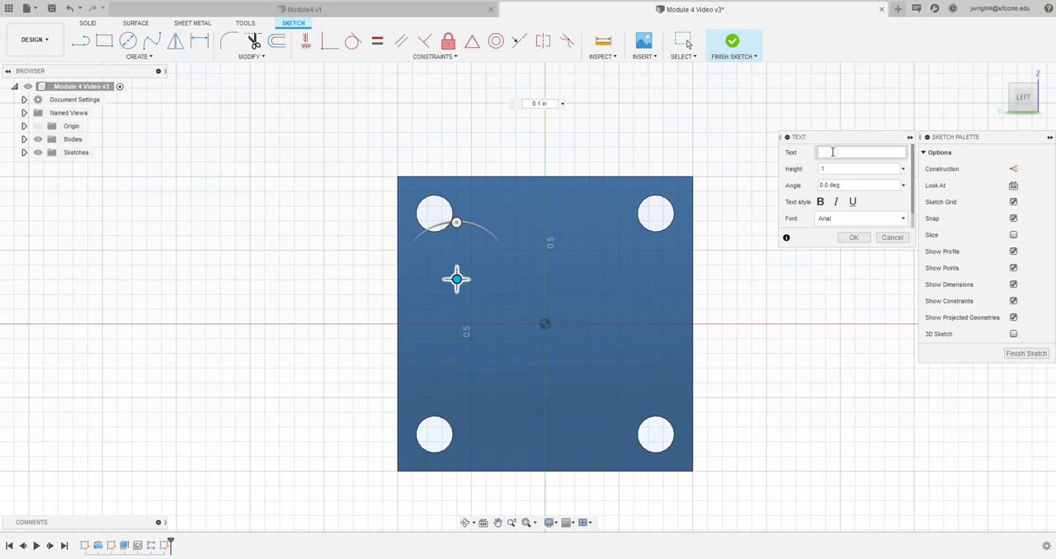
type("SFCC Precision")
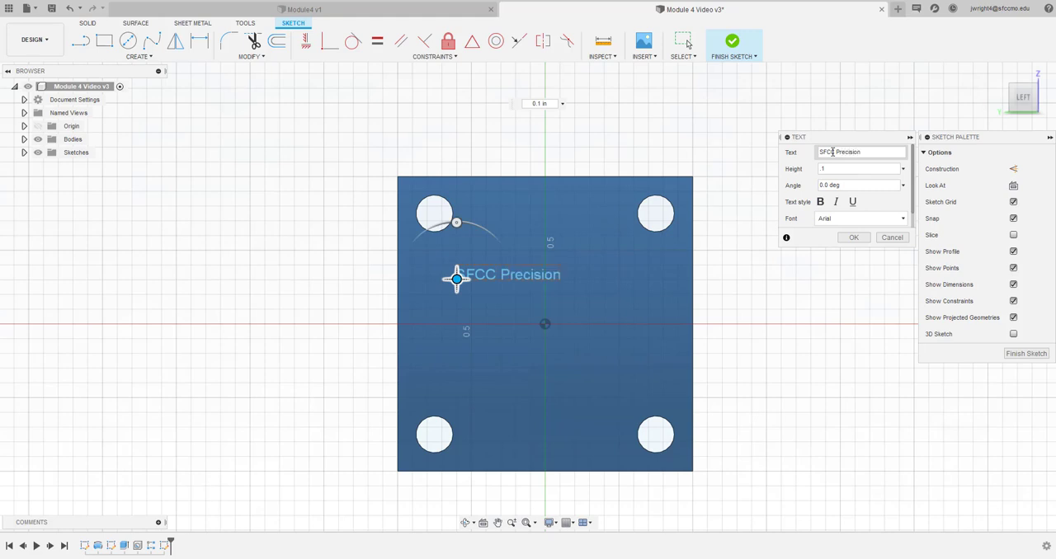
type("Machining")
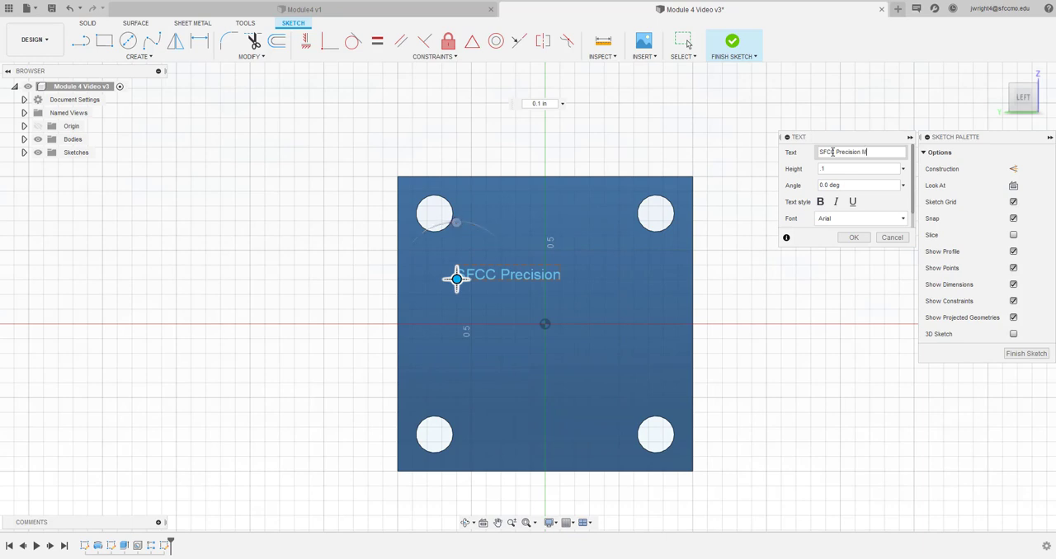
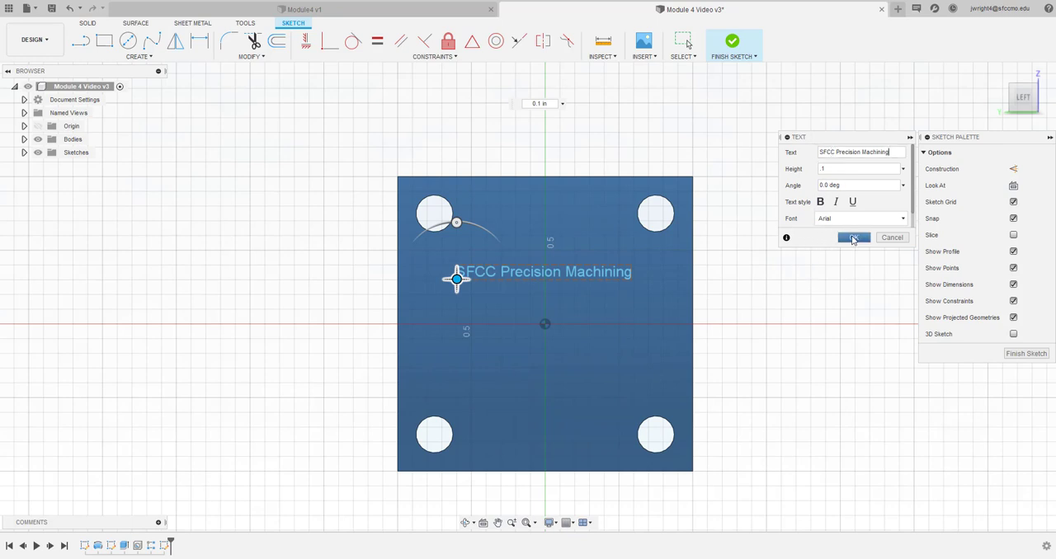
Check the wording in the Module4 v1 design and shorten the back-face sketch text in Module 4 Video v3 to "SFCC Precision"
left_click(853, 239)
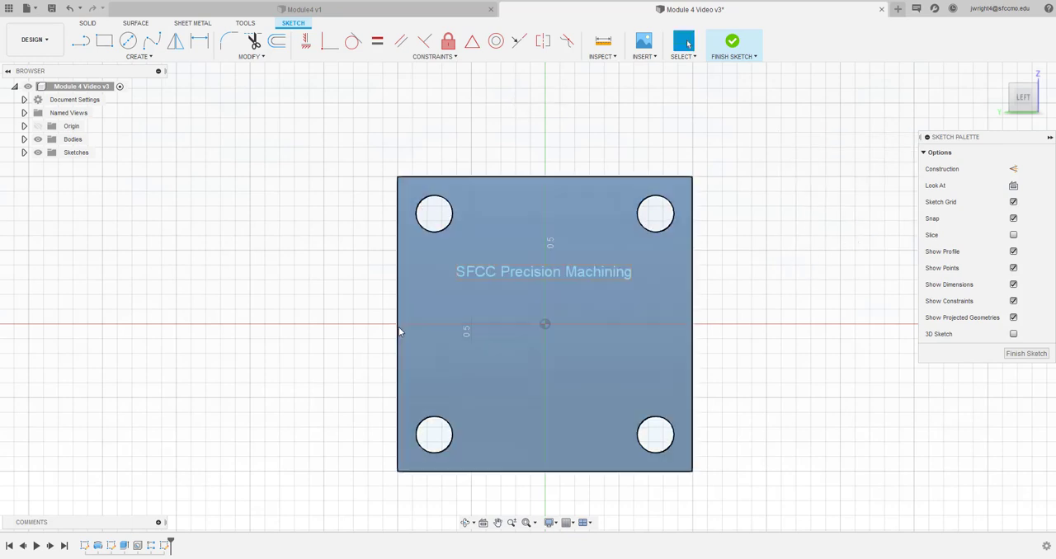
left_click(297, 10)
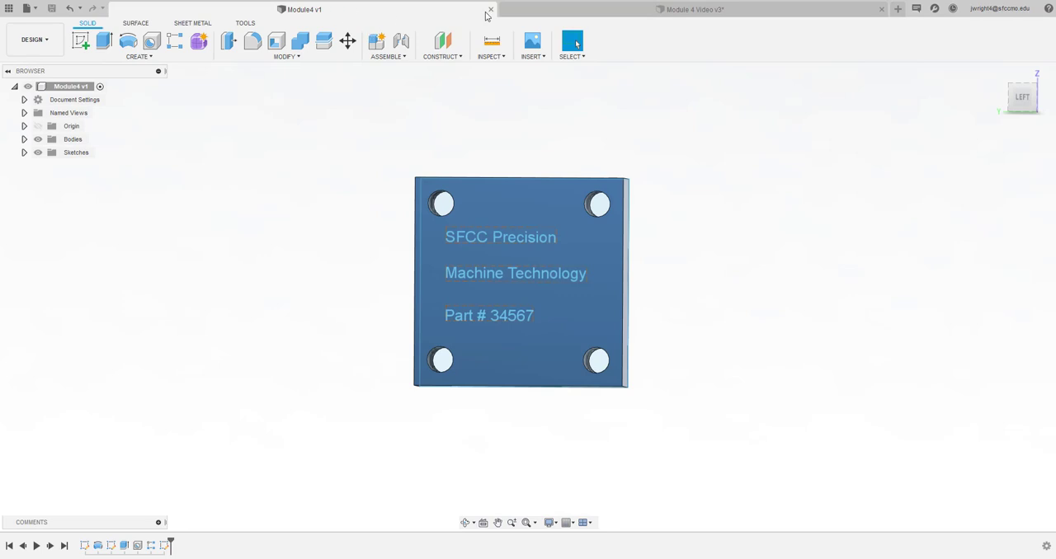
left_click(569, 11)
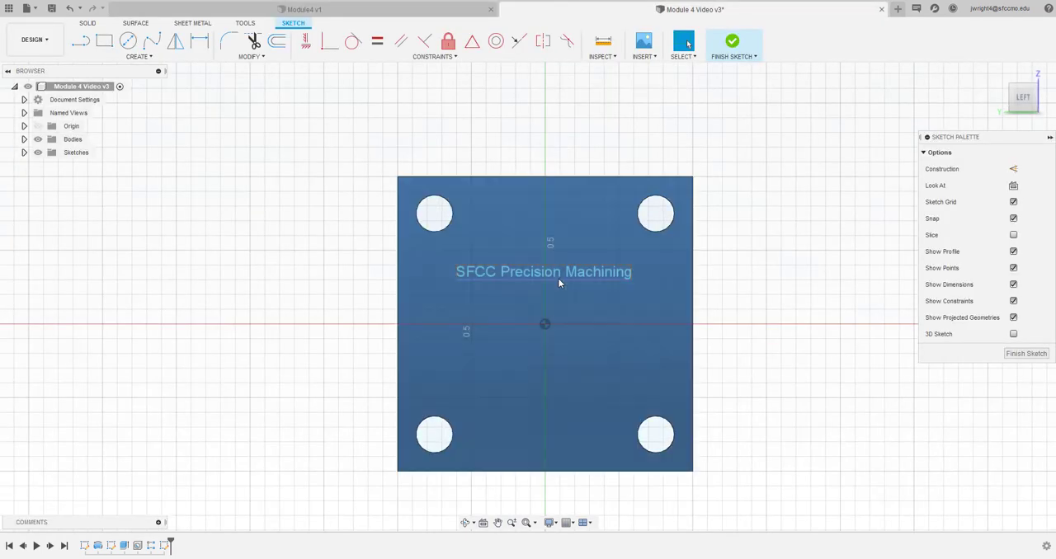
double_click(558, 283)
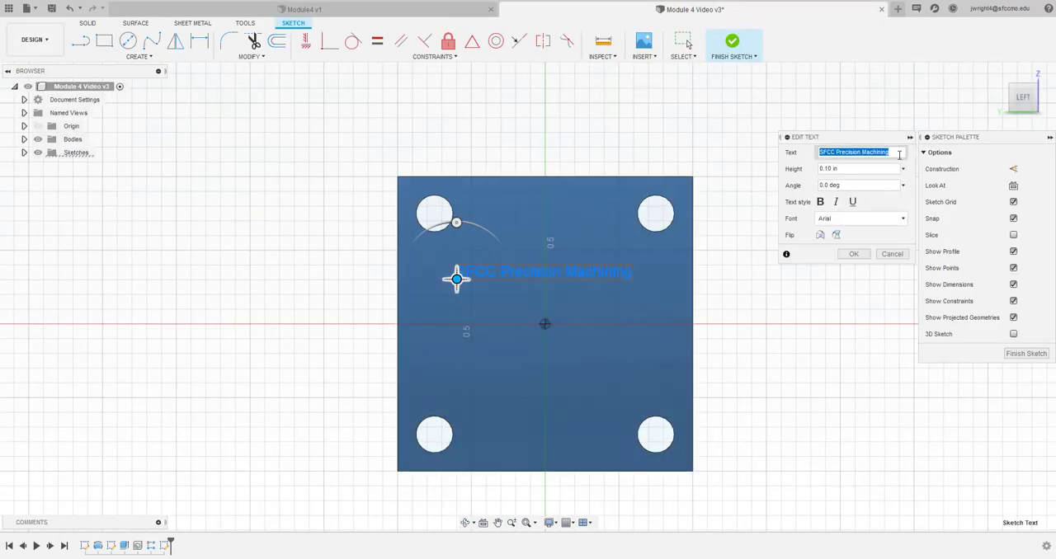
left_click(899, 154)
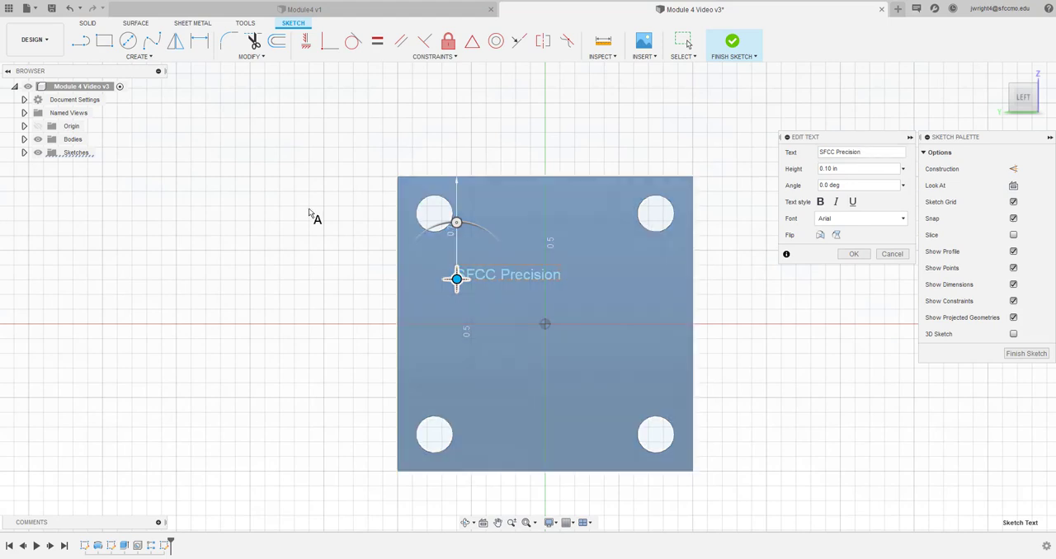
left_click(349, 12)
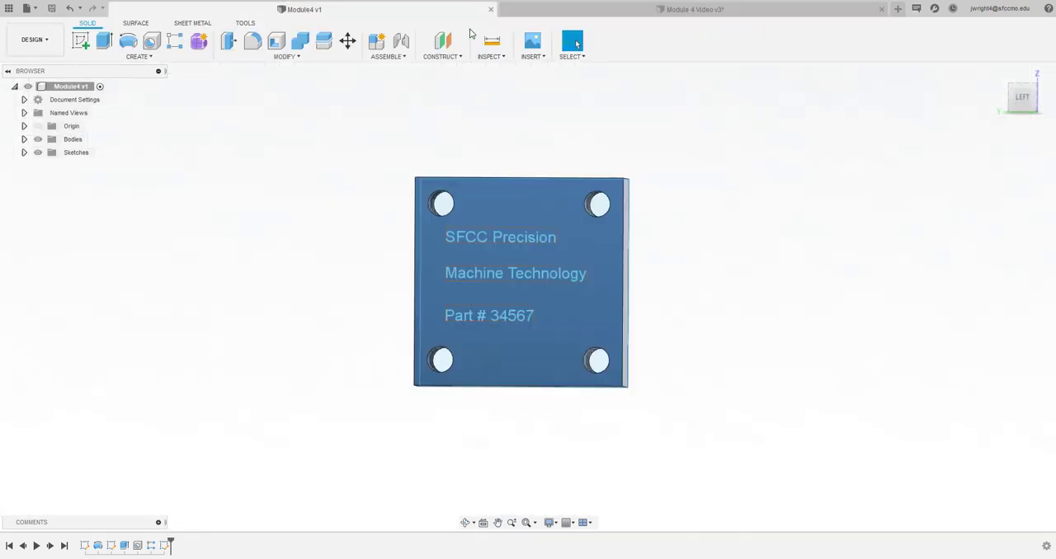
left_click(556, 12)
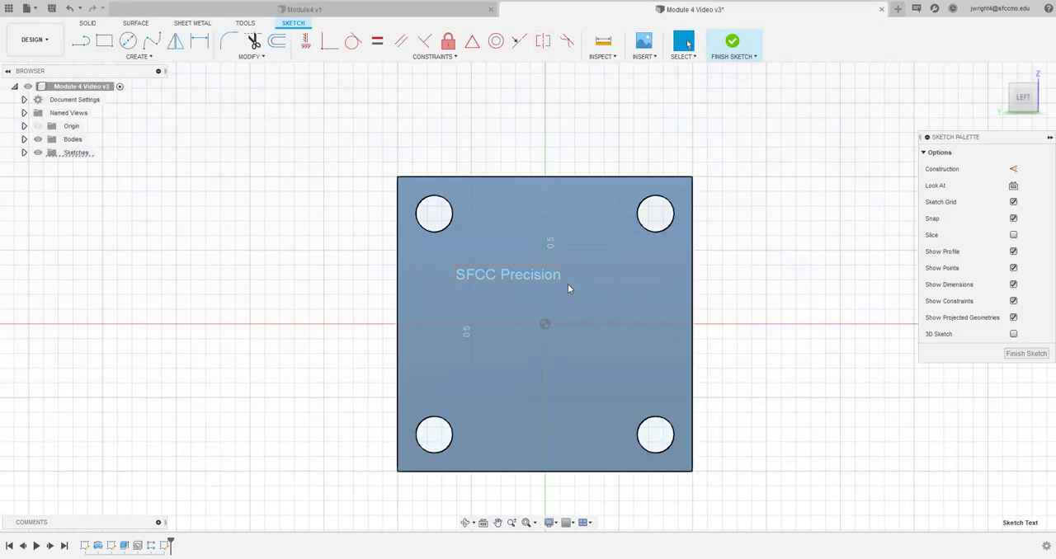
double_click(510, 273)
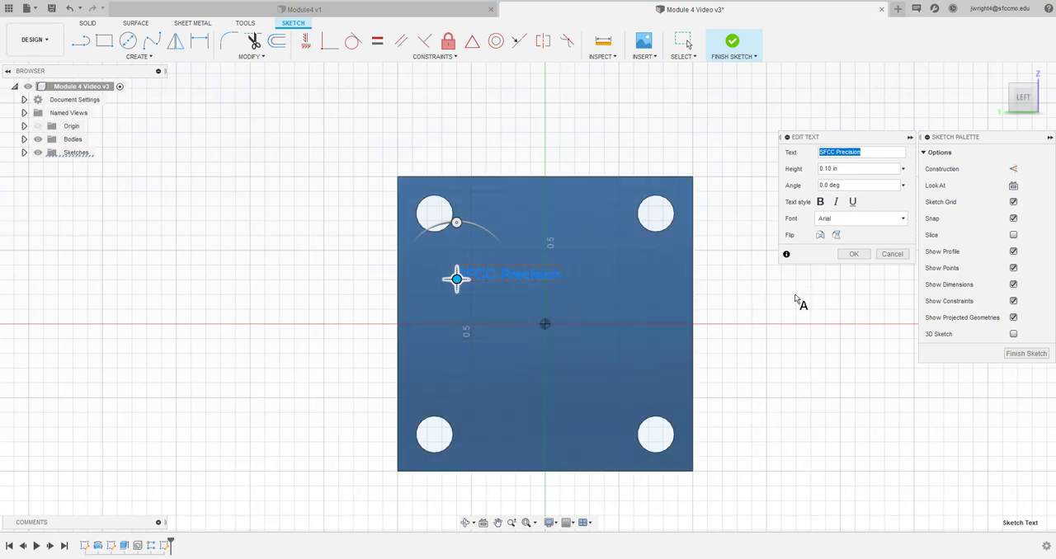
left_click(795, 293)
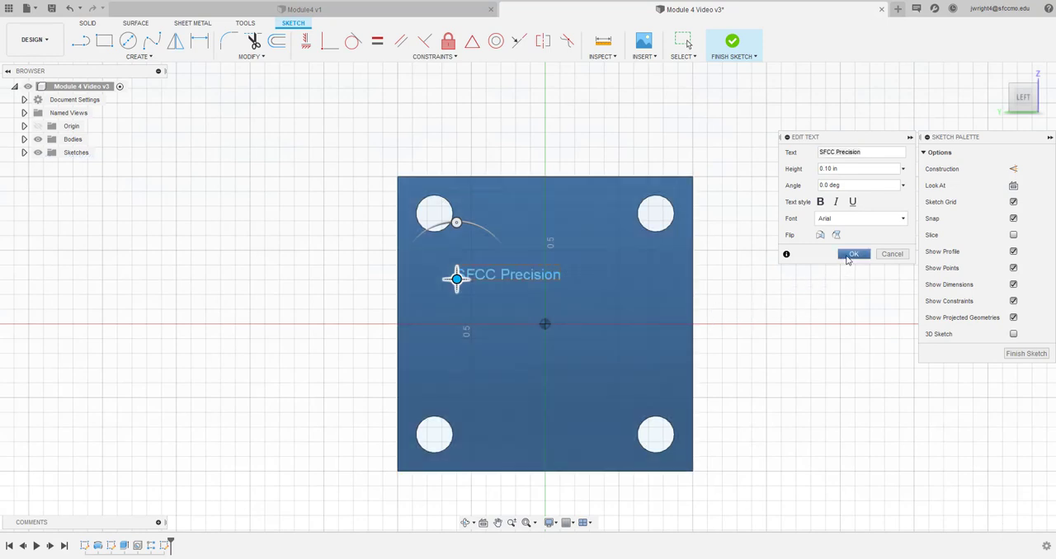
left_click(852, 254)
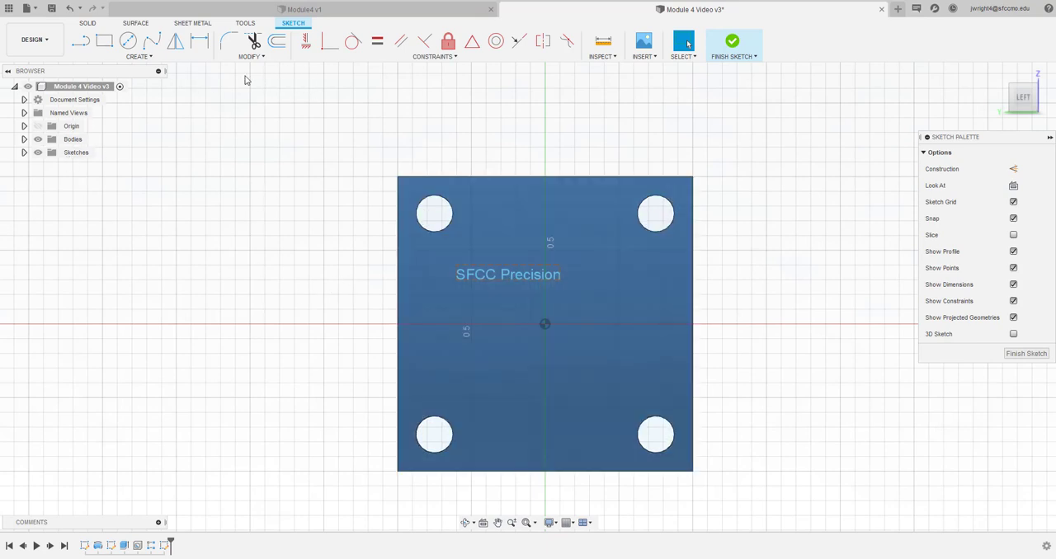
Add a second sketch text "Machine Technology", 0.1 in high, directly below "SFCC Precision" and aligned with its start
left_click(168, 59)
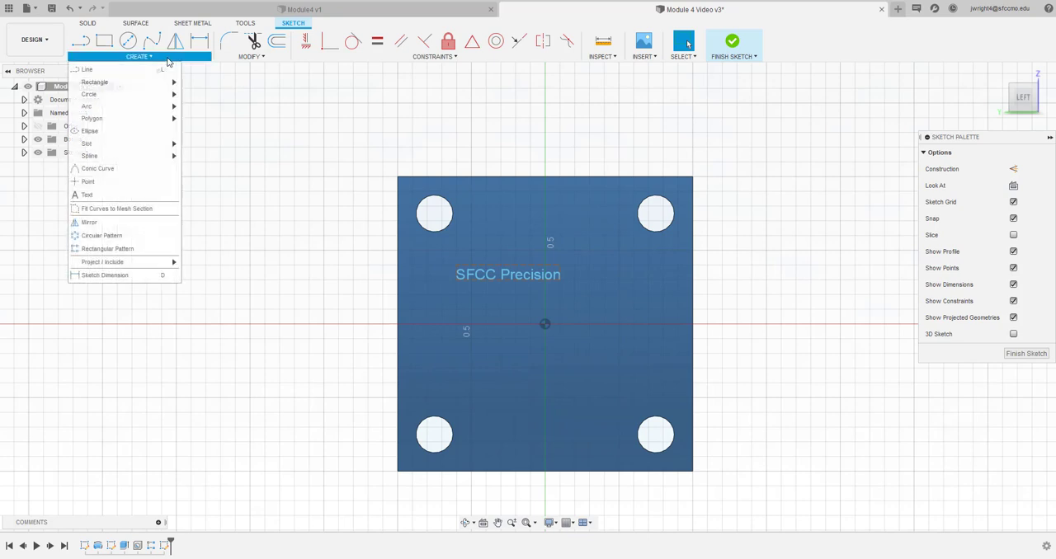
left_click(110, 197)
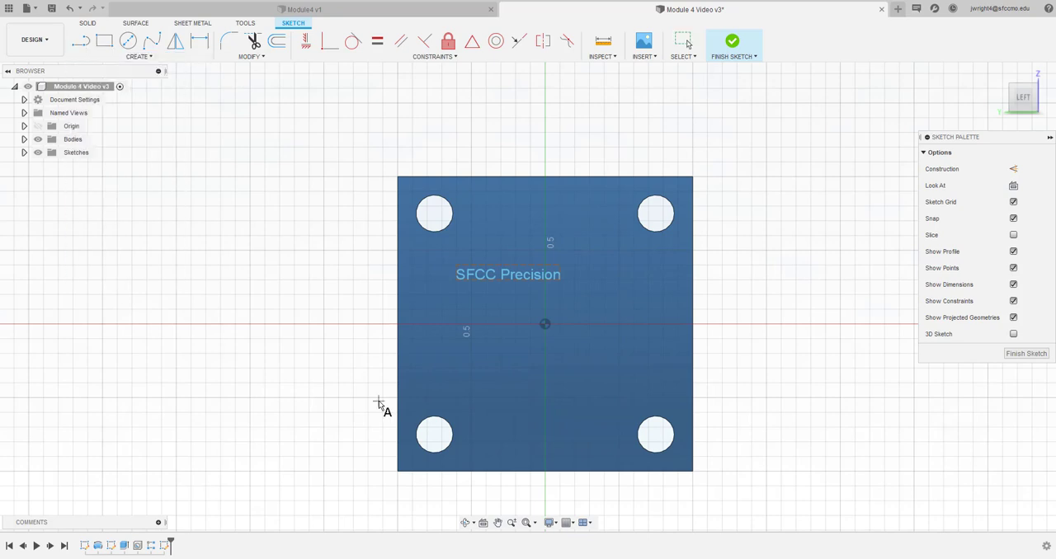
left_click(456, 309)
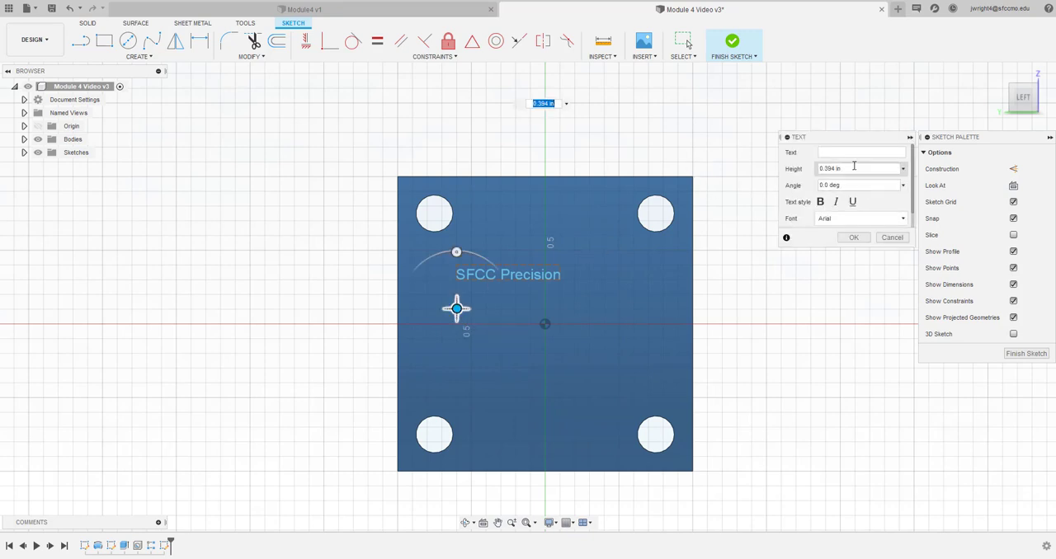
left_click_drag(853, 167, 783, 162)
type(".1")
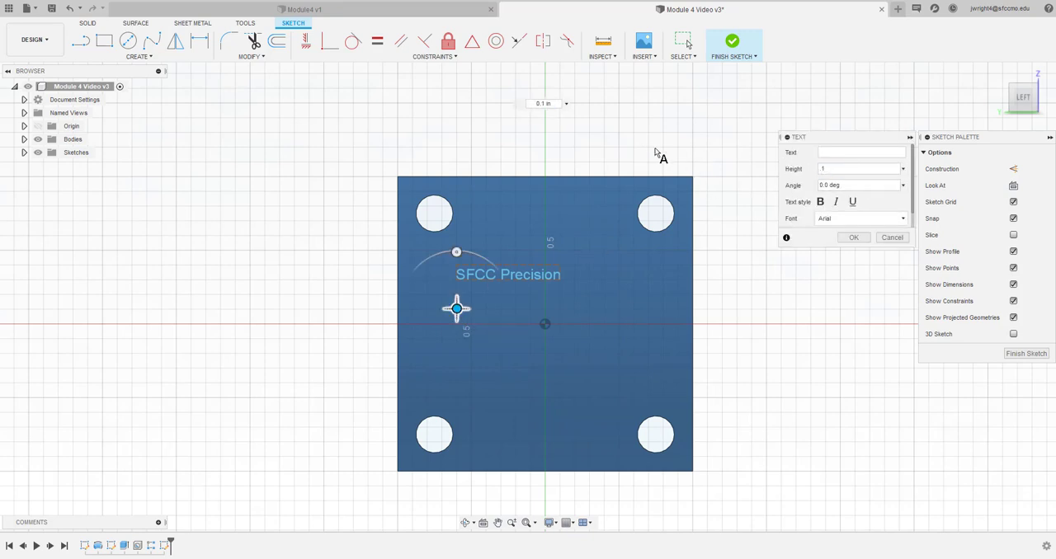
left_click(826, 151)
type("Mach")
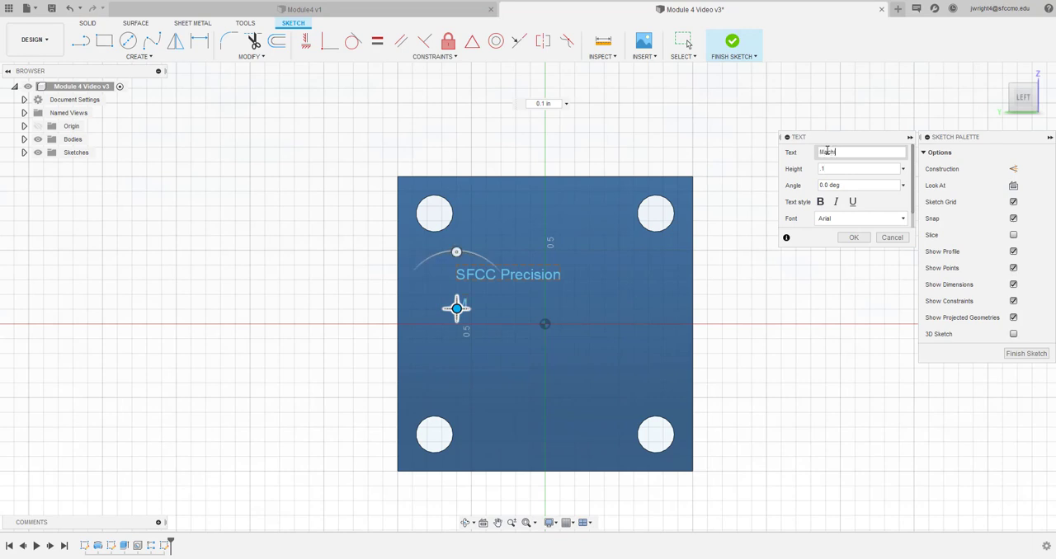
type("ine Technolo")
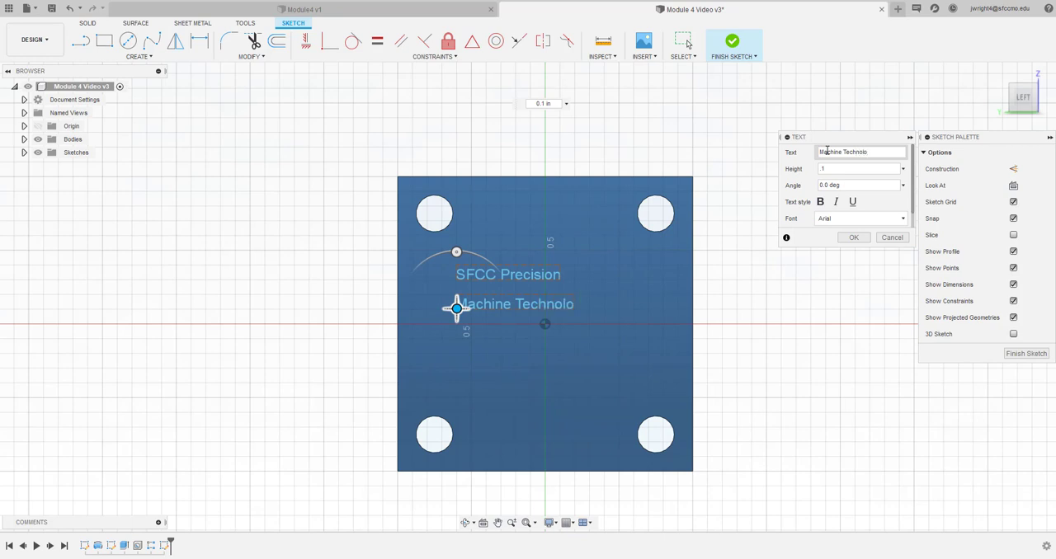
type("gy")
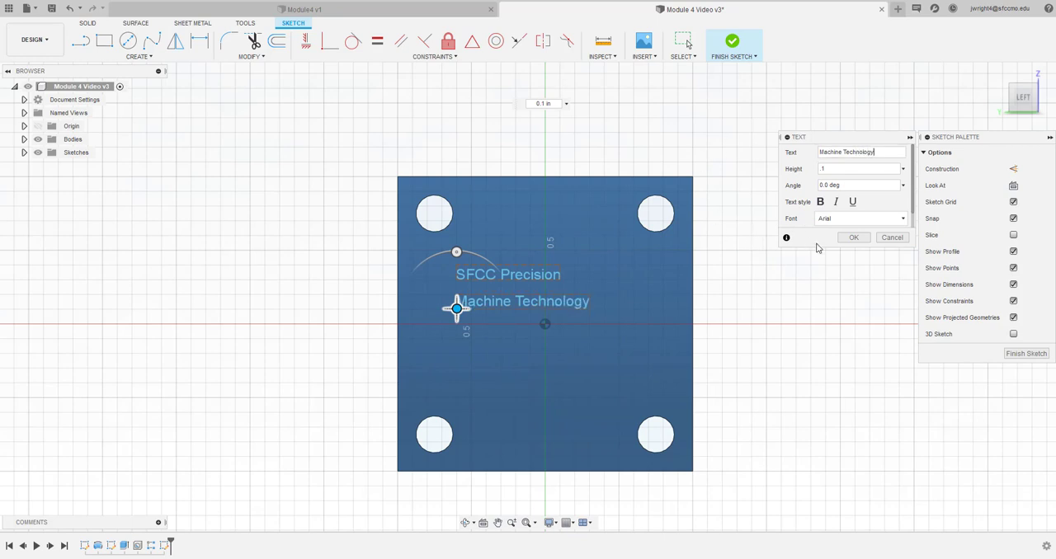
left_click(853, 238)
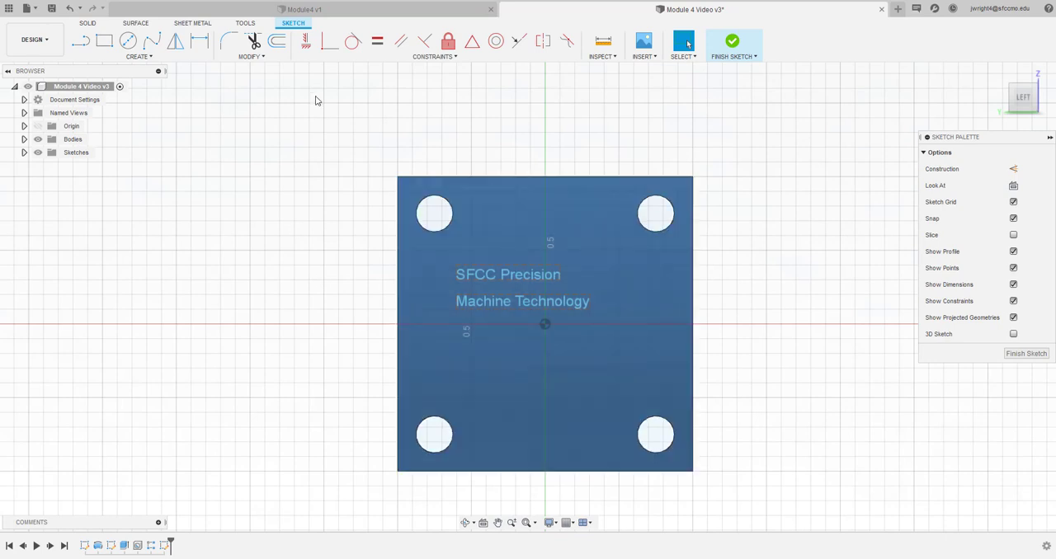
Place a third sketch text below "Machine Technology" with a height of 0.25 in and the wording "Part# 34567"
left_click(153, 57)
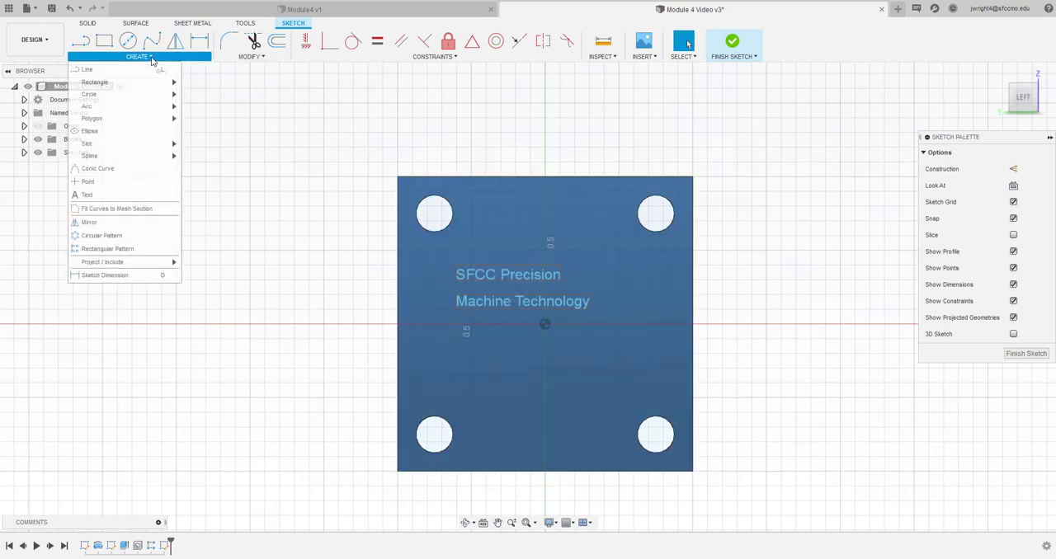
left_click(135, 204)
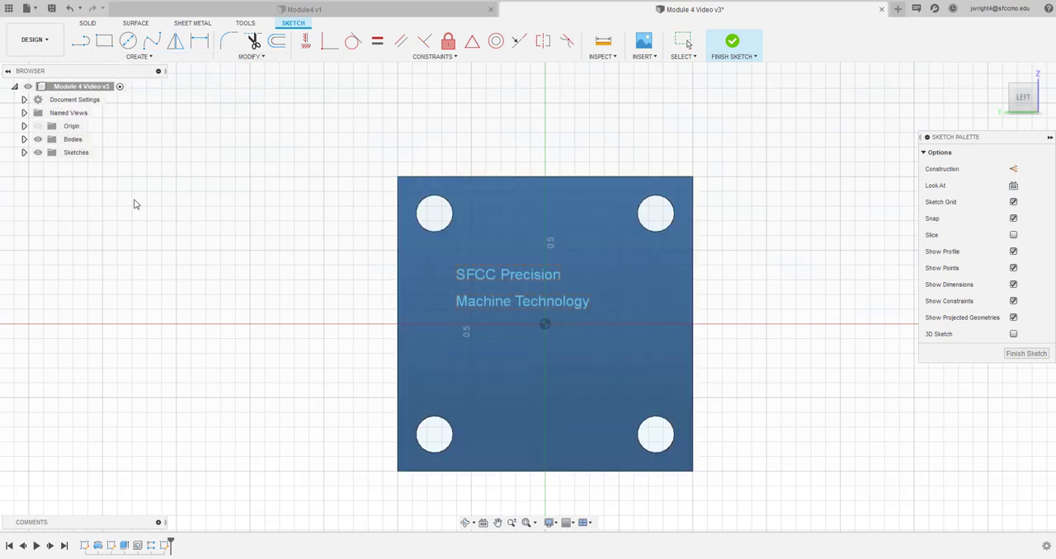
left_click(457, 369)
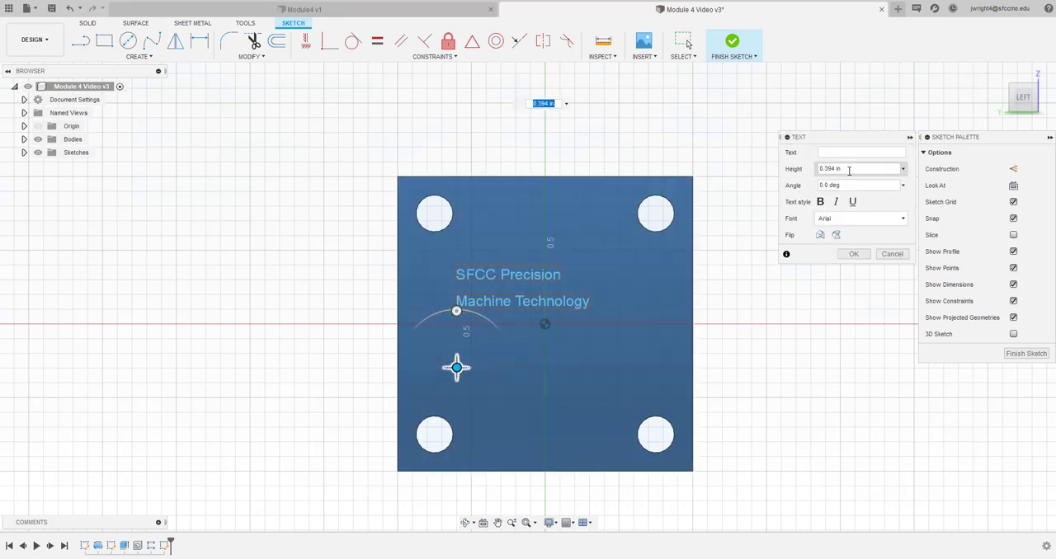
left_click_drag(851, 171, 784, 175)
key("BackSpace")
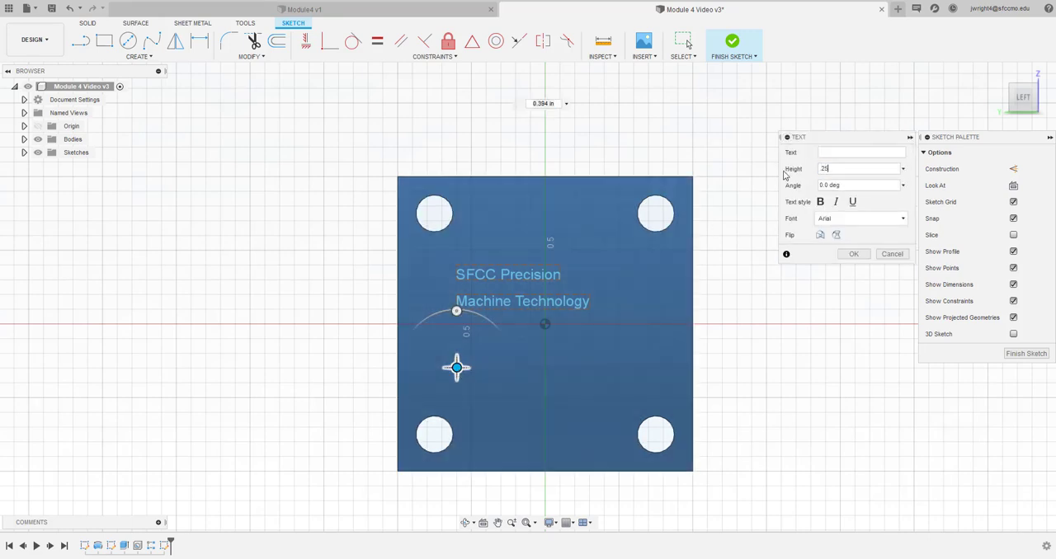
left_click(857, 149)
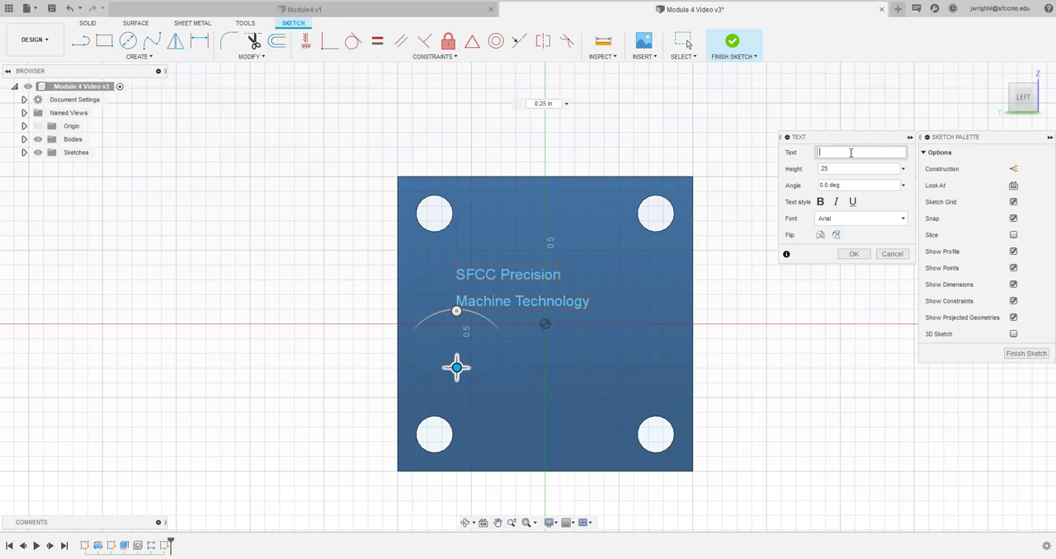
type("Part# 34567")
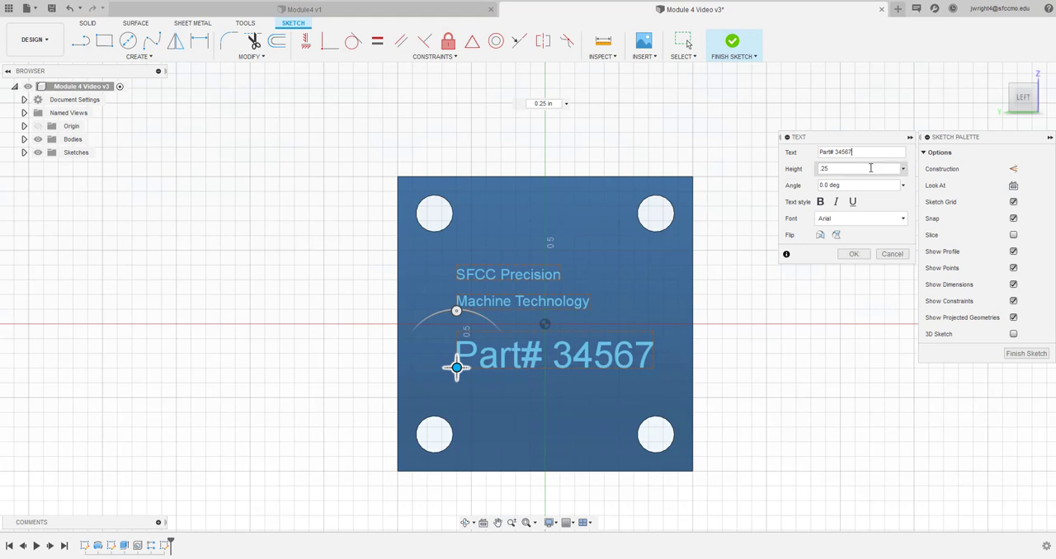
Reduce the part number text's height to 0.1 in and move it up closer to the "Machine Technology" line
left_click_drag(844, 170, 806, 172)
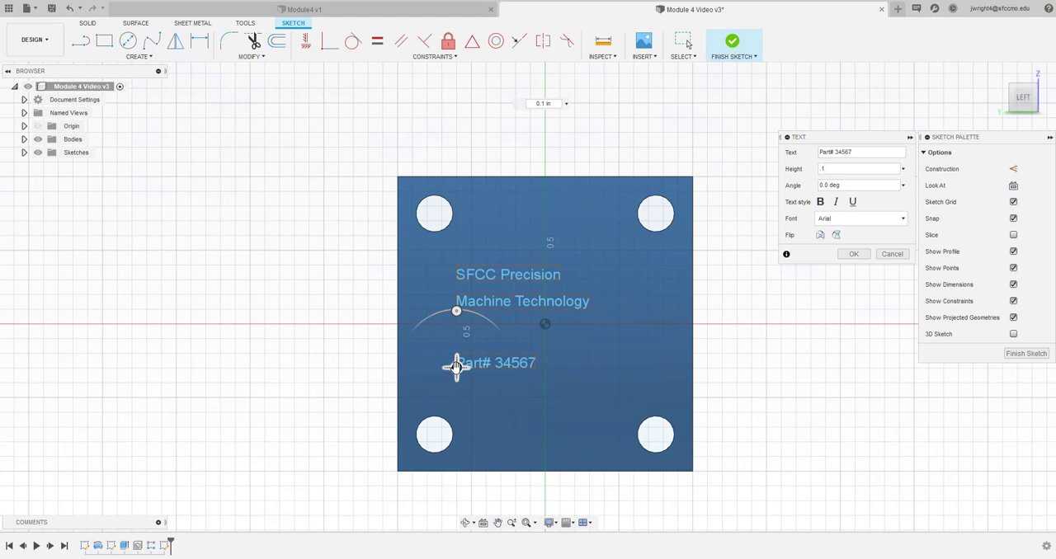
left_click_drag(456, 366, 456, 342)
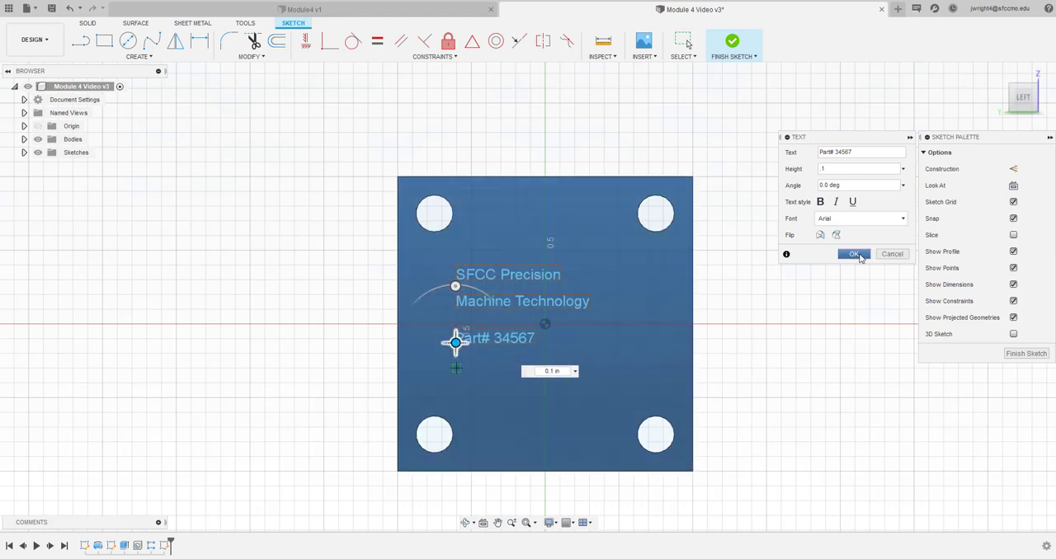
left_click(852, 255)
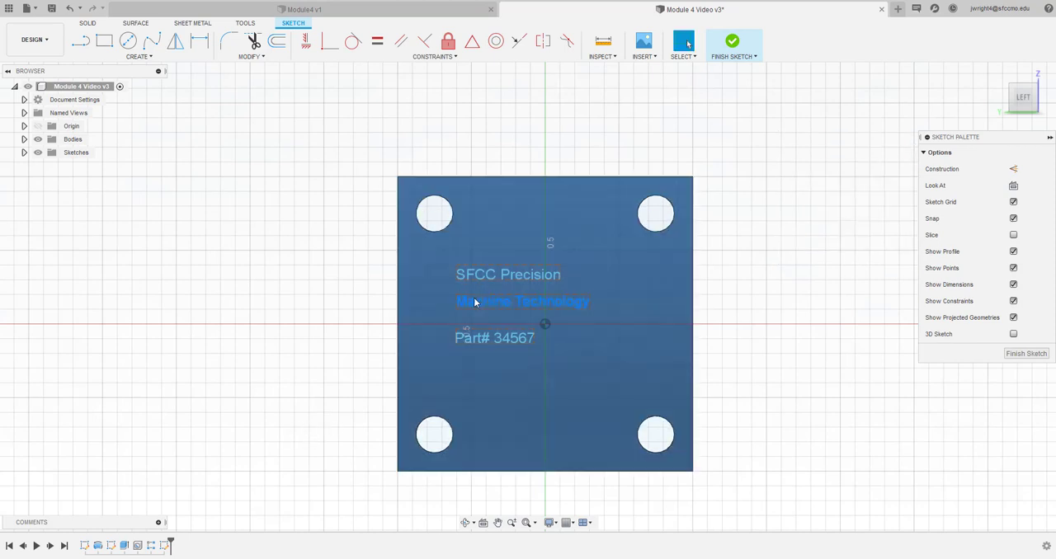
left_click(474, 303)
left_click(456, 309)
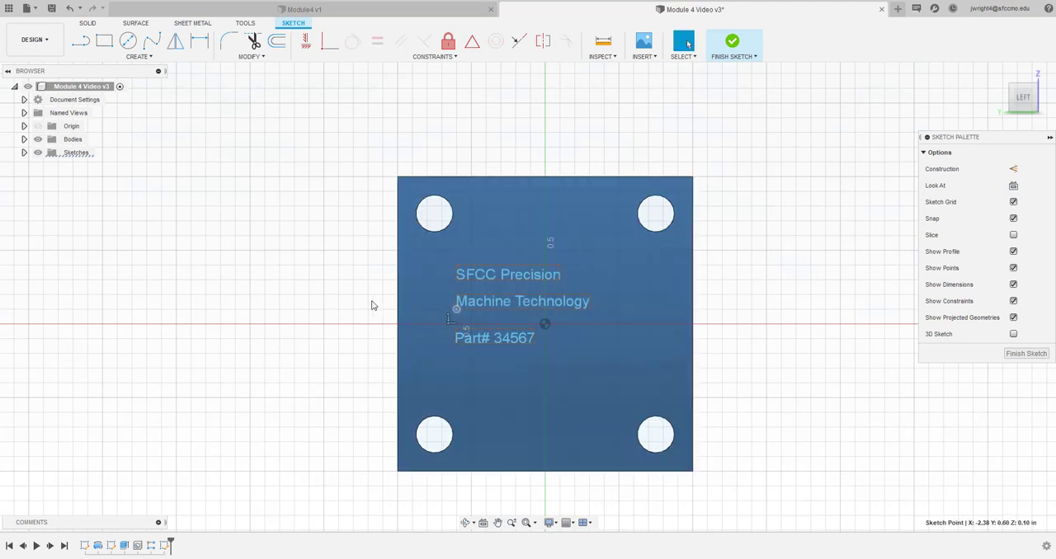
left_click(302, 290)
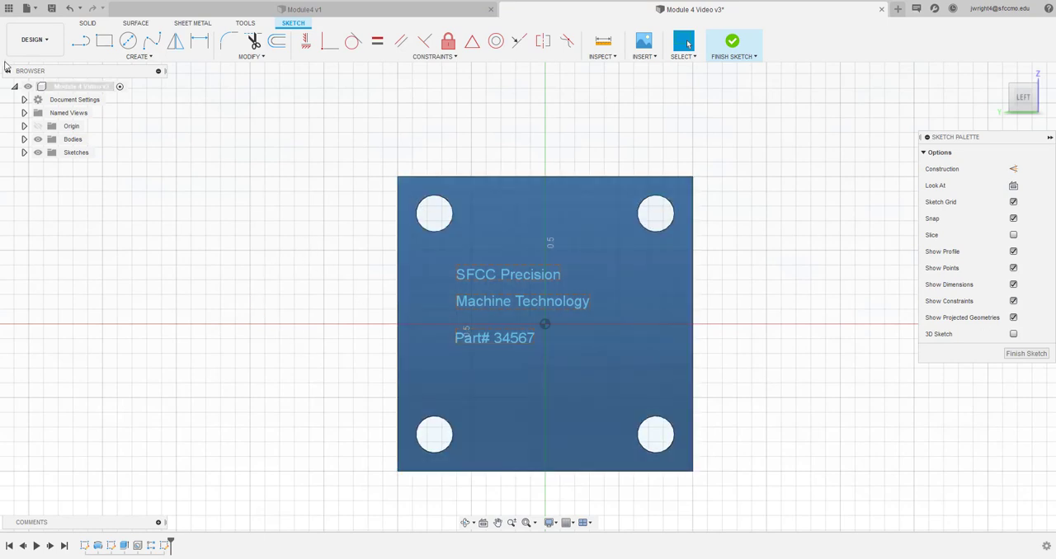
Finish the back-face text sketch and save the design as a new version
left_click(1020, 354)
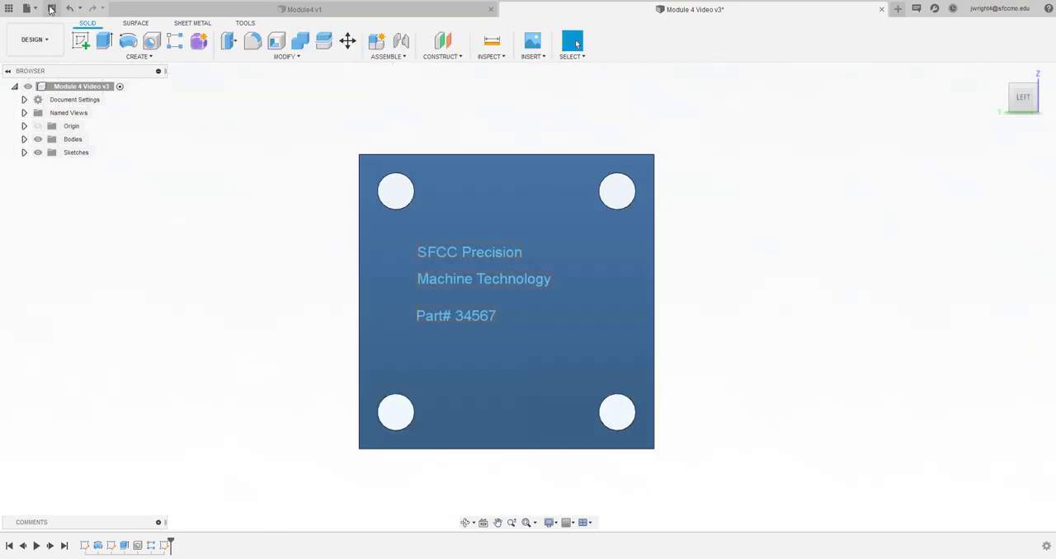
left_click(51, 8)
left_click(534, 290)
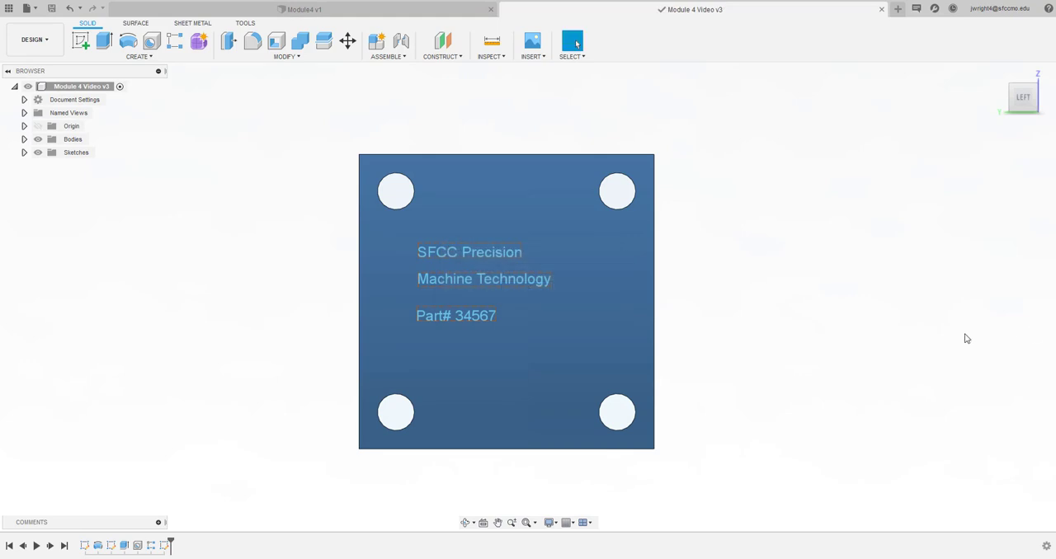
Compare the finished back-face text with the Module4 v1 design, and return to the Module 4 Video design
left_click(368, 12)
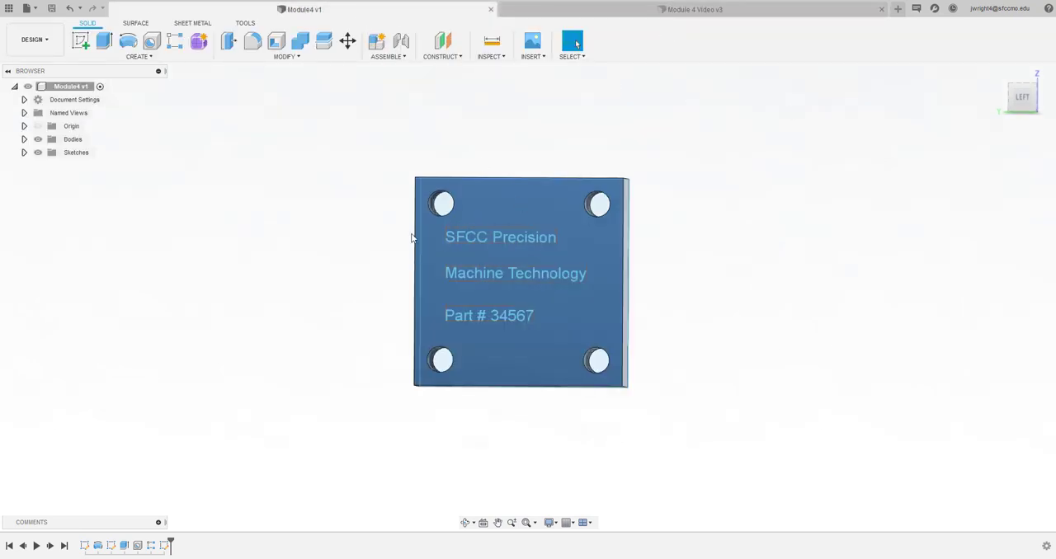
left_click(648, 10)
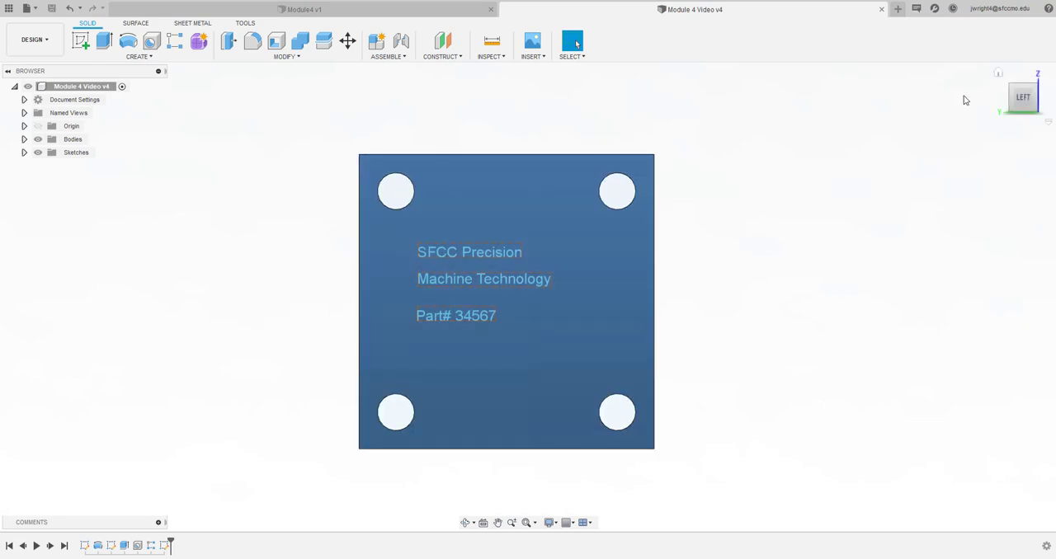
Switch to the Manufacture workspace and start a new milling setup for the part
mouse_move(1026, 101)
left_mouse_down()
mouse_move(1011, 64)
mouse_move(1027, 98)
mouse_move(1018, 97)
left_mouse_up()
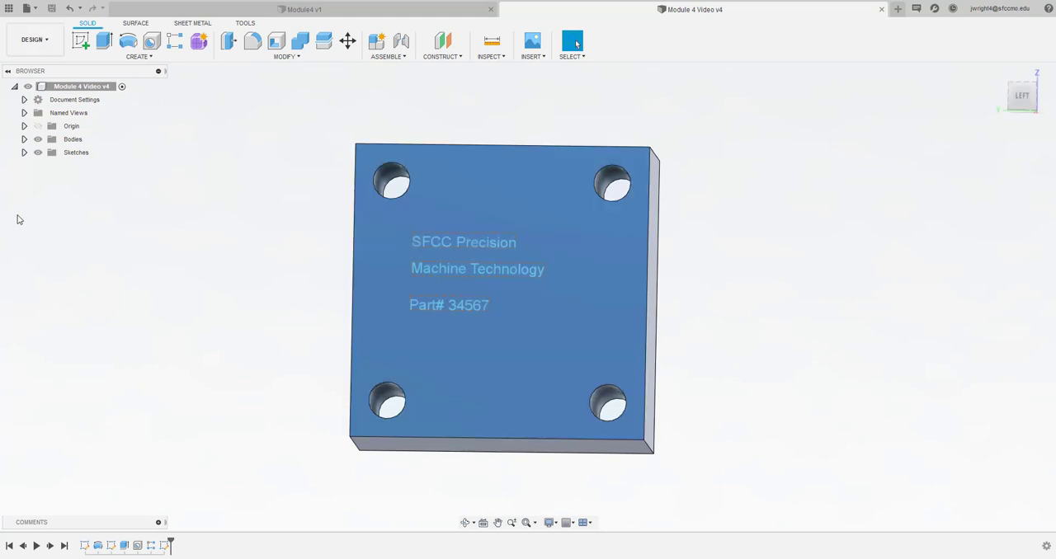
left_click(35, 47)
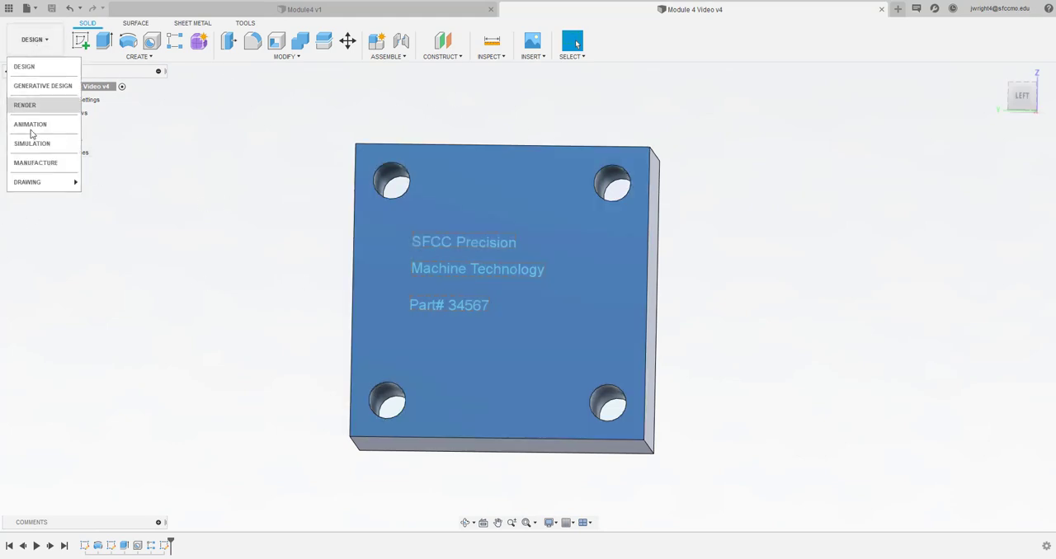
left_click(37, 162)
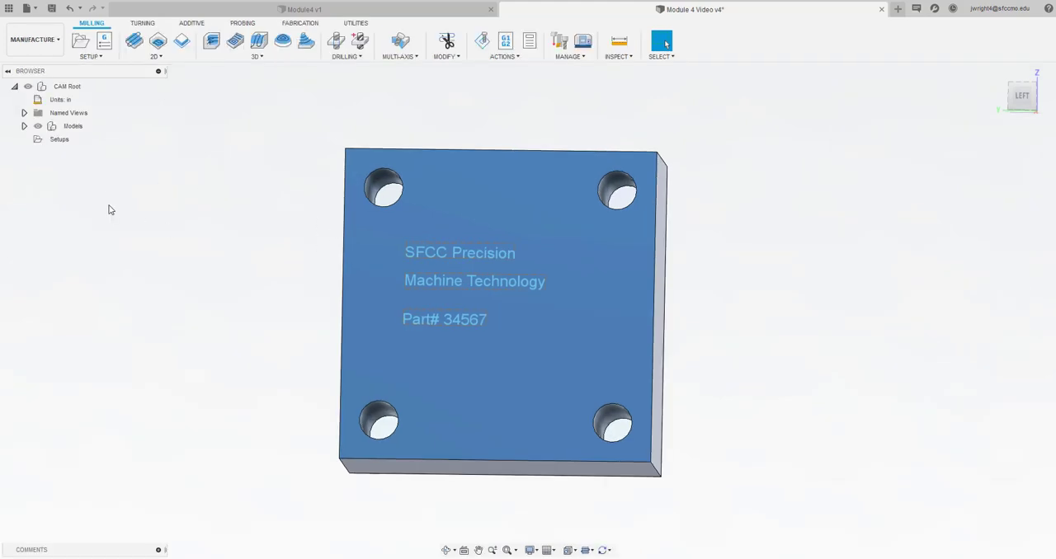
left_click(81, 41)
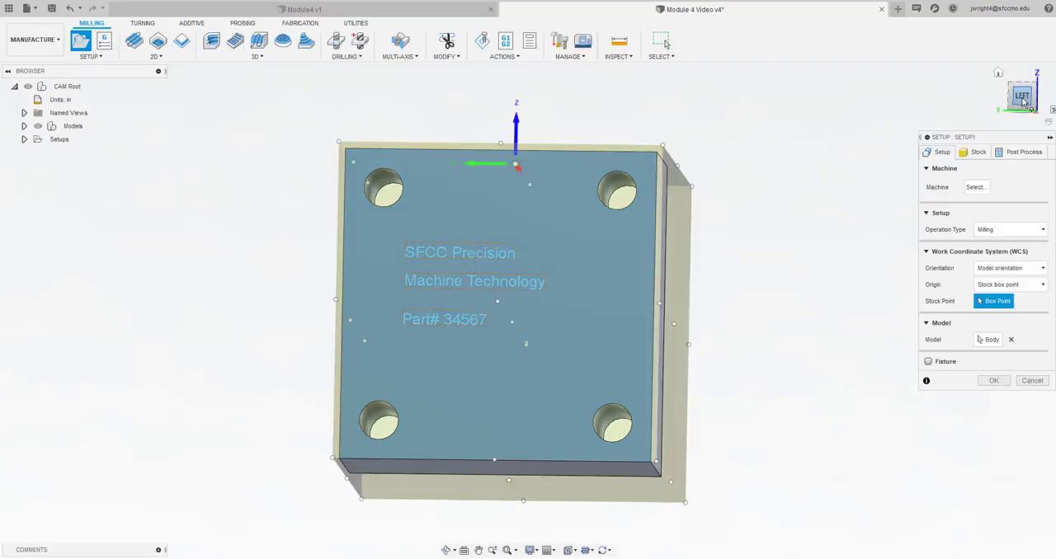
Set the setup's origin to the stock box point at the centre of the stock face above the text
mouse_move(1025, 102)
left_mouse_down()
mouse_move(999, 40)
mouse_move(947, 53)
mouse_move(952, 66)
mouse_move(1001, 38)
mouse_move(991, 30)
mouse_move(995, 78)
mouse_move(985, 92)
mouse_move(978, 83)
mouse_move(1035, 122)
left_mouse_up()
mouse_move(994, 53)
left_mouse_down()
mouse_move(1018, 64)
mouse_move(1024, 94)
left_mouse_up()
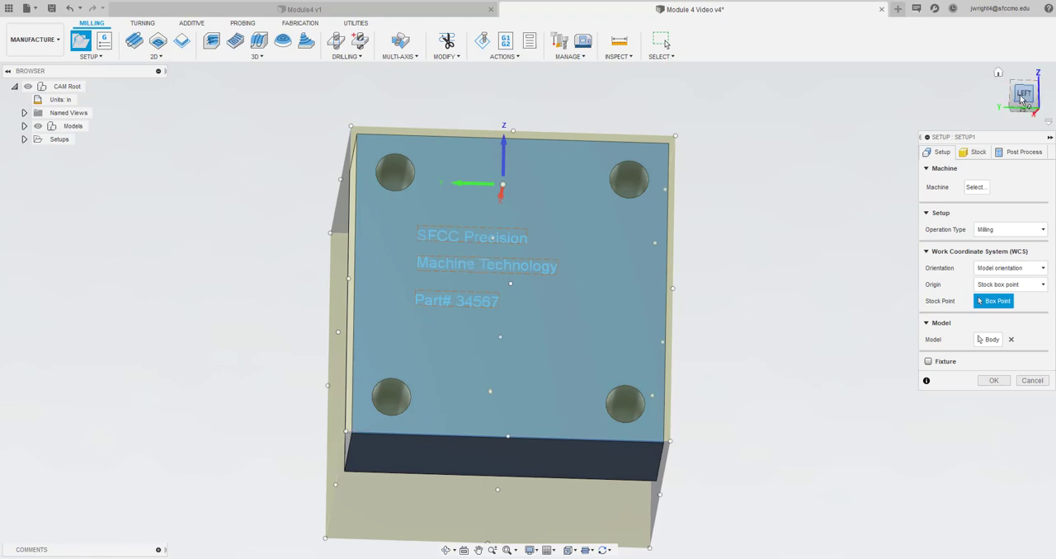
mouse_move(1021, 100)
left_mouse_down()
mouse_move(1016, 185)
mouse_move(1018, 93)
mouse_move(975, 91)
mouse_move(958, 77)
mouse_move(963, 87)
mouse_move(1003, 78)
mouse_move(992, 93)
mouse_move(1004, 67)
left_mouse_up()
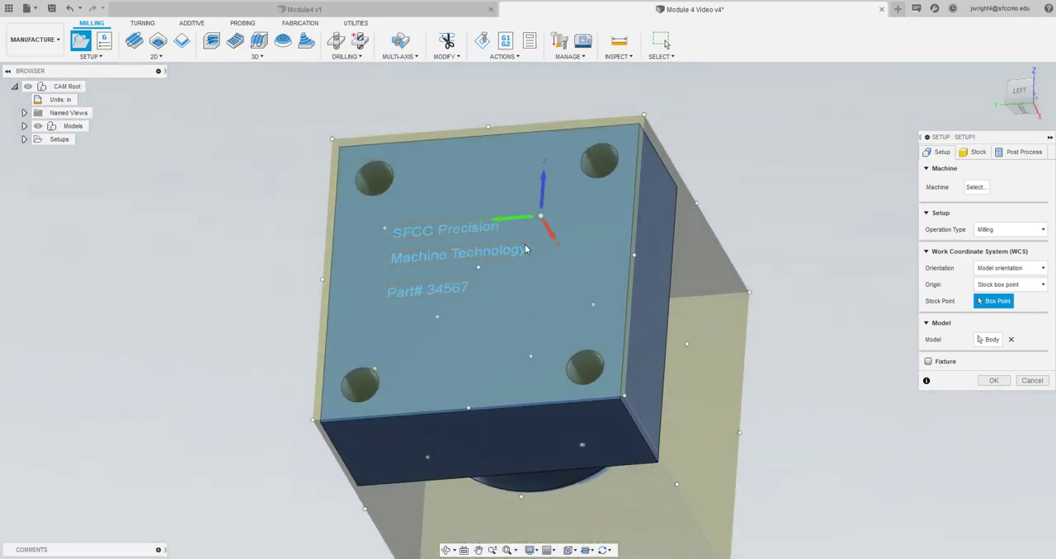
left_click(478, 268)
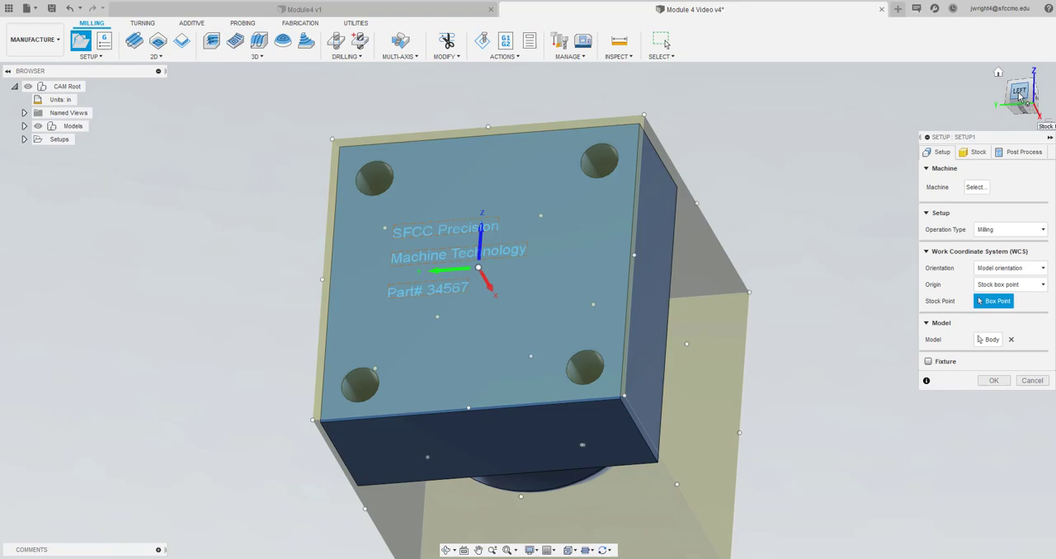
mouse_move(1019, 96)
left_mouse_down()
mouse_move(1015, 65)
mouse_move(1021, 100)
mouse_move(1004, 88)
left_mouse_up()
mouse_move(1024, 107)
left_mouse_down()
mouse_move(1010, 104)
mouse_move(1003, 57)
mouse_move(1028, 64)
mouse_move(1015, 98)
mouse_move(1034, 104)
mouse_move(1026, 101)
left_mouse_up()
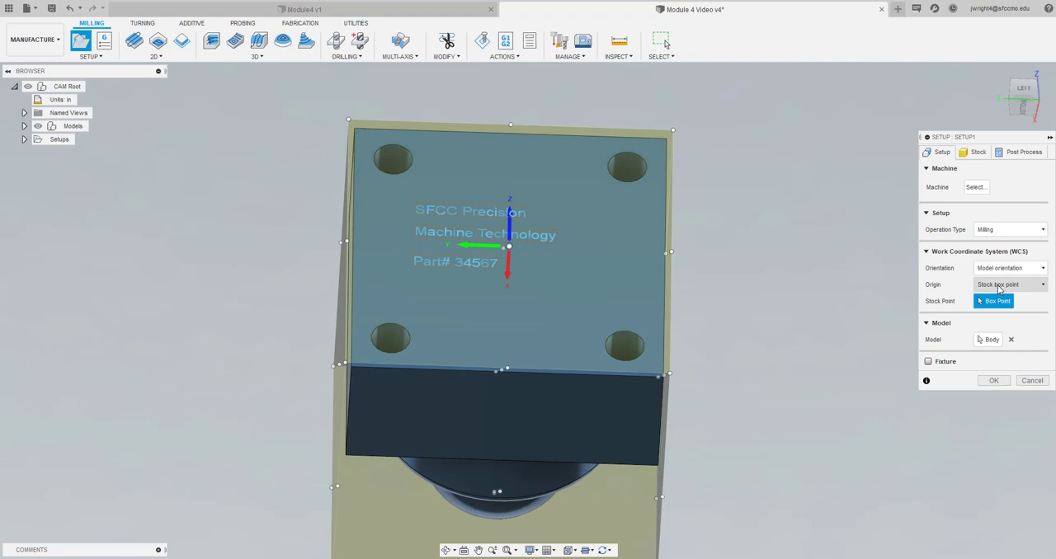
Change the origin mode to Selected point and use the sketch point at the centre of the text face as the WCS origin
left_click(997, 285)
left_click(998, 318)
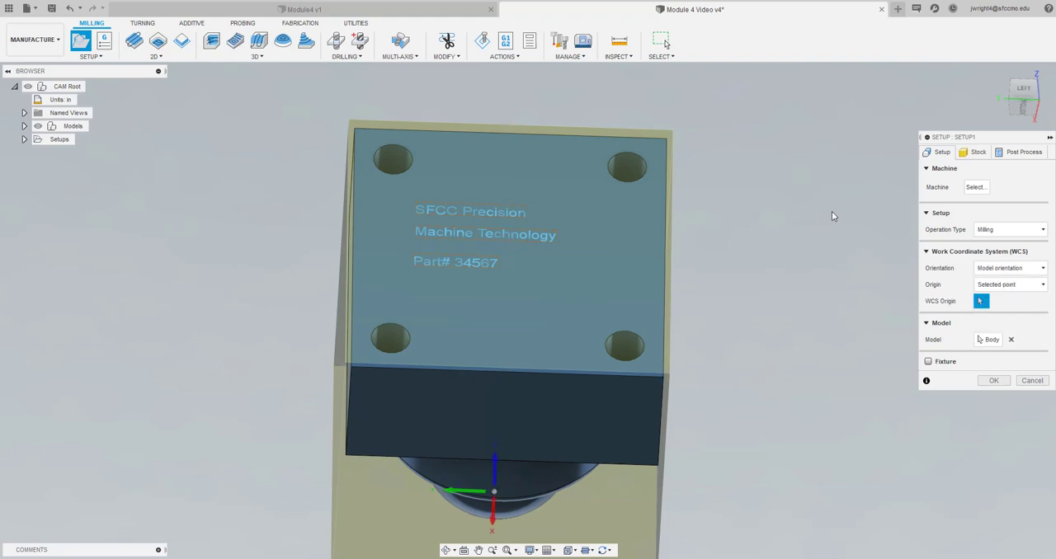
left_click(1020, 95)
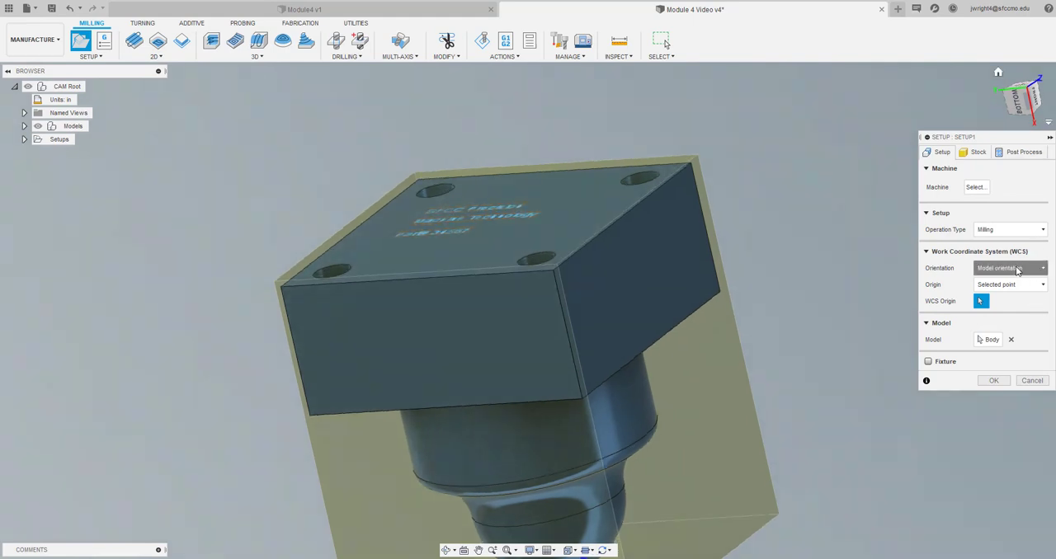
left_click(1018, 270)
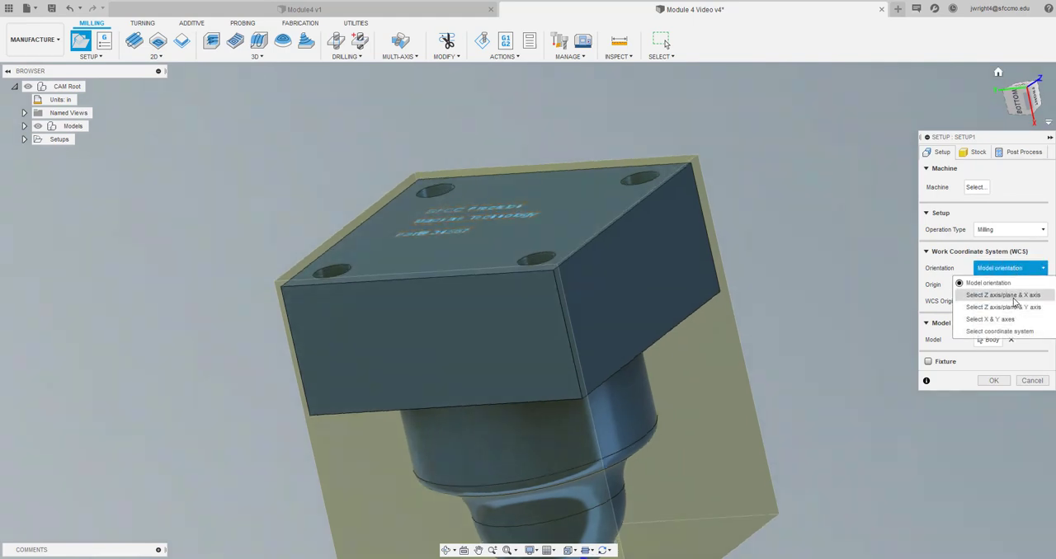
left_click(1007, 284)
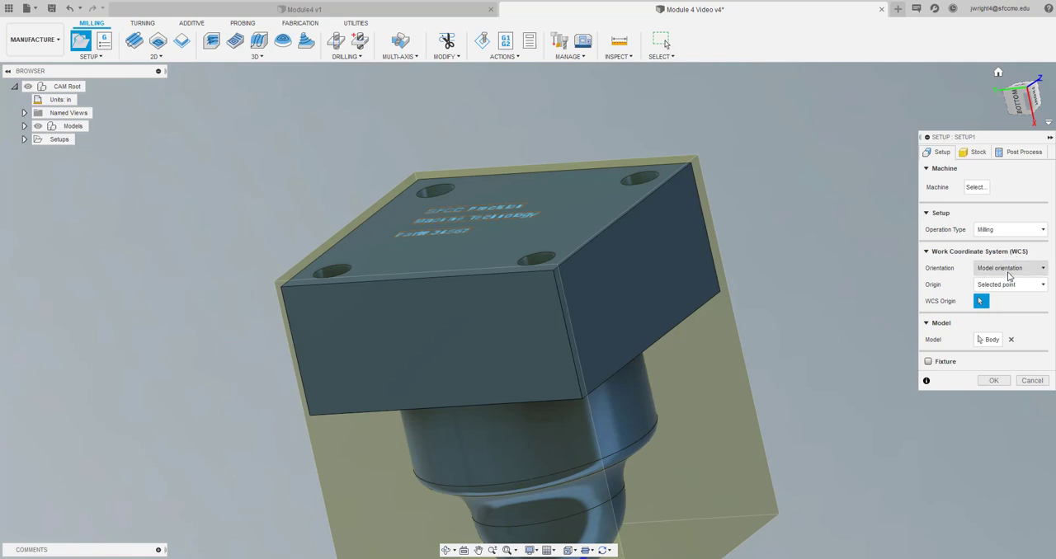
left_click(1009, 287)
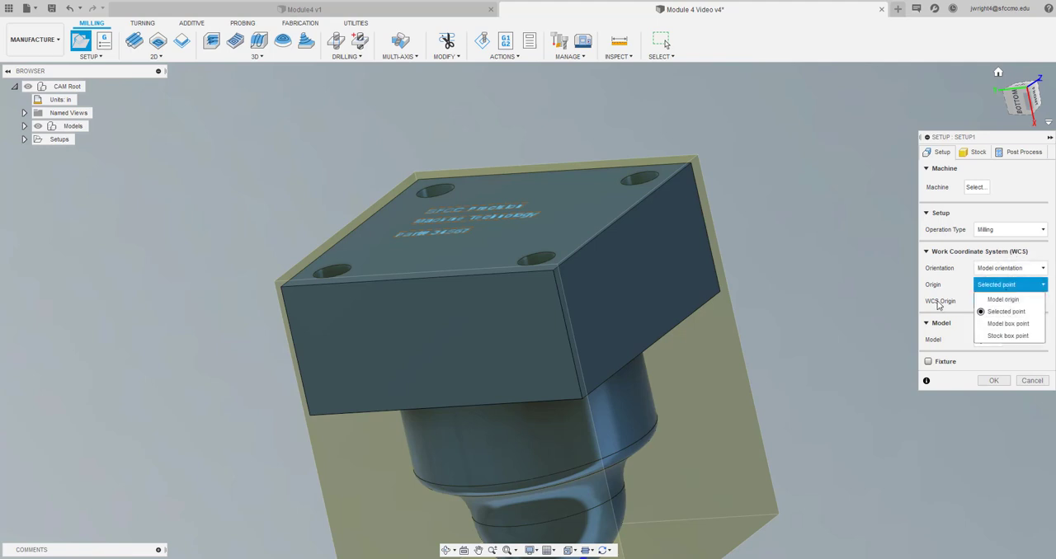
left_click(962, 282)
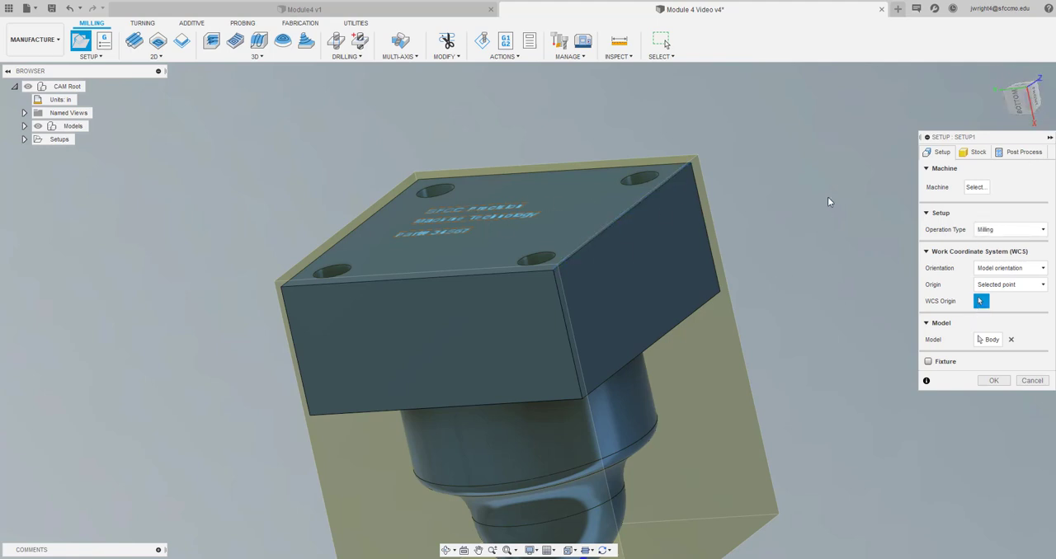
left_click(486, 226)
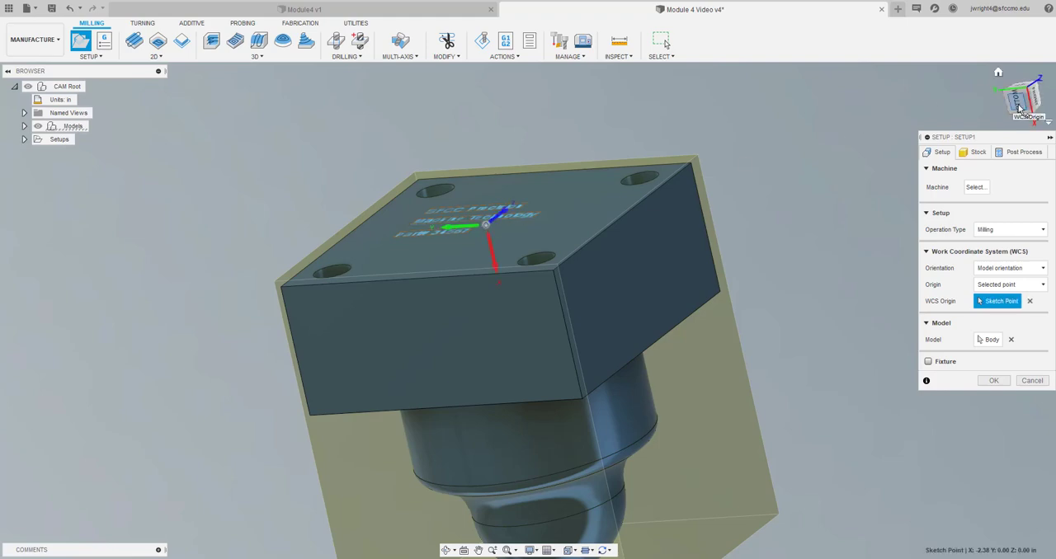
Examine the WCS origin's position on the text face relative to the surrounding stock
left_click_drag(1020, 101, 995, 92)
scroll(698, 231, "up", 5)
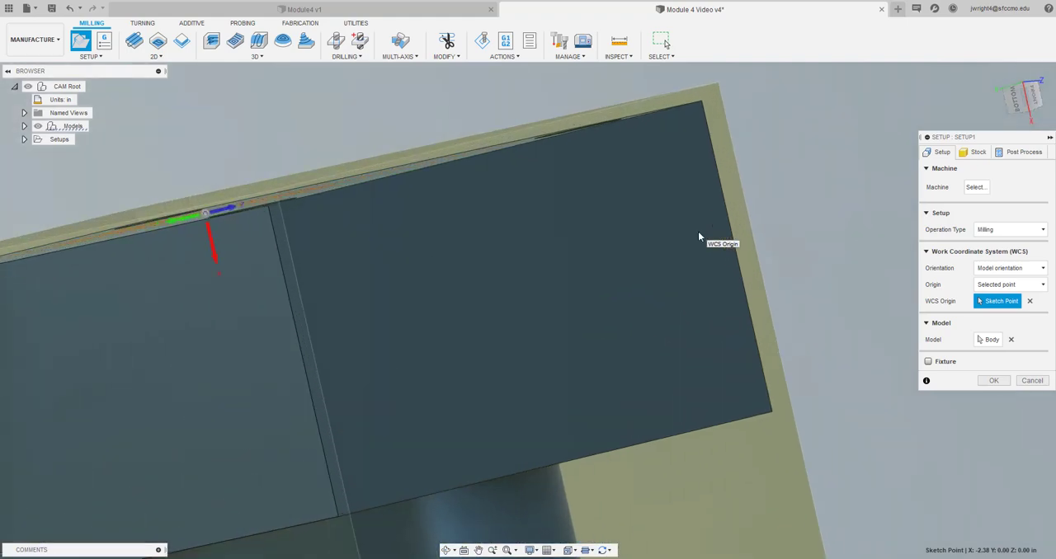
left_click(1019, 97)
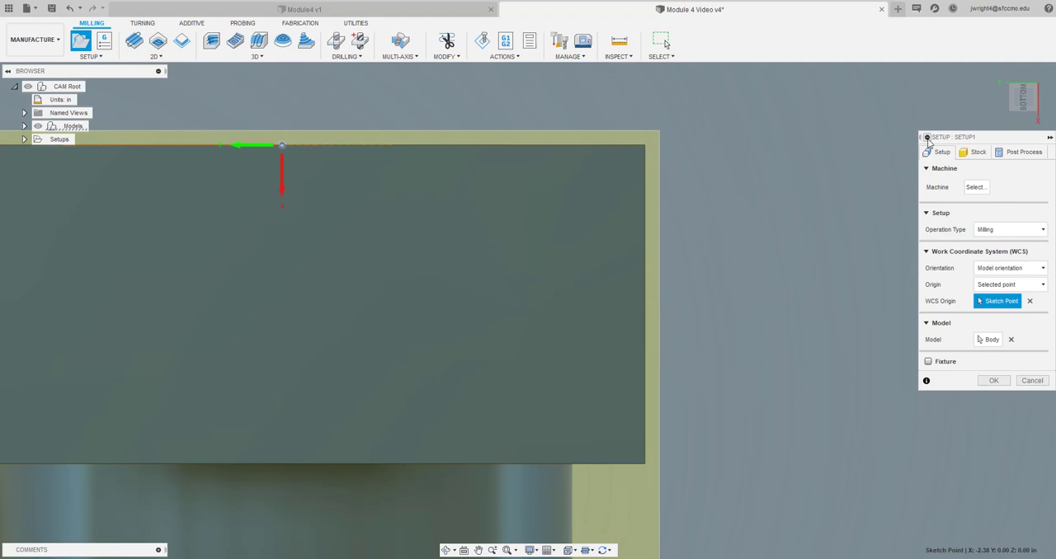
left_click(1012, 101)
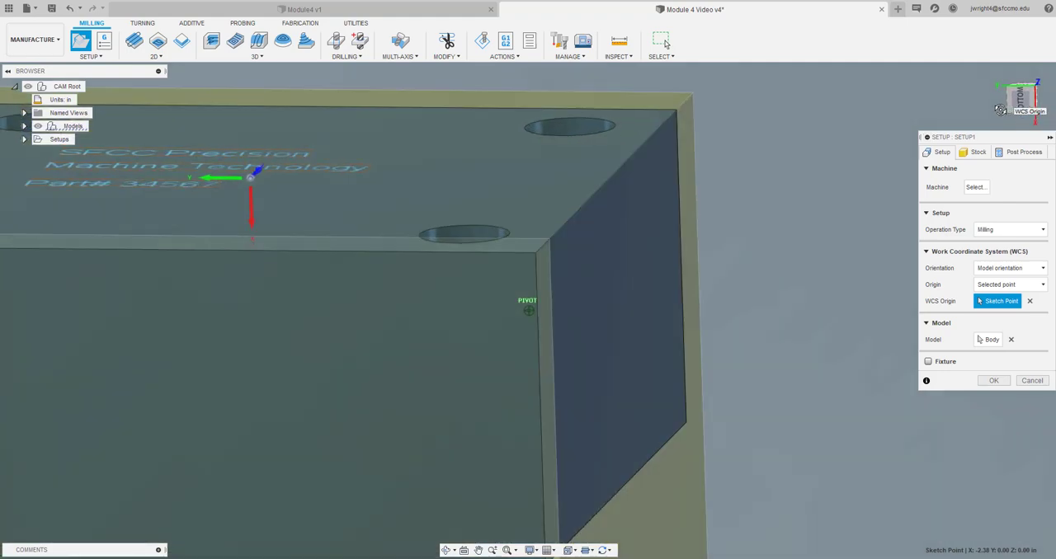
mouse_move(1012, 101)
left_mouse_down()
mouse_move(1011, 119)
mouse_move(1006, 89)
left_mouse_up()
scroll(840, 131, "down", 4)
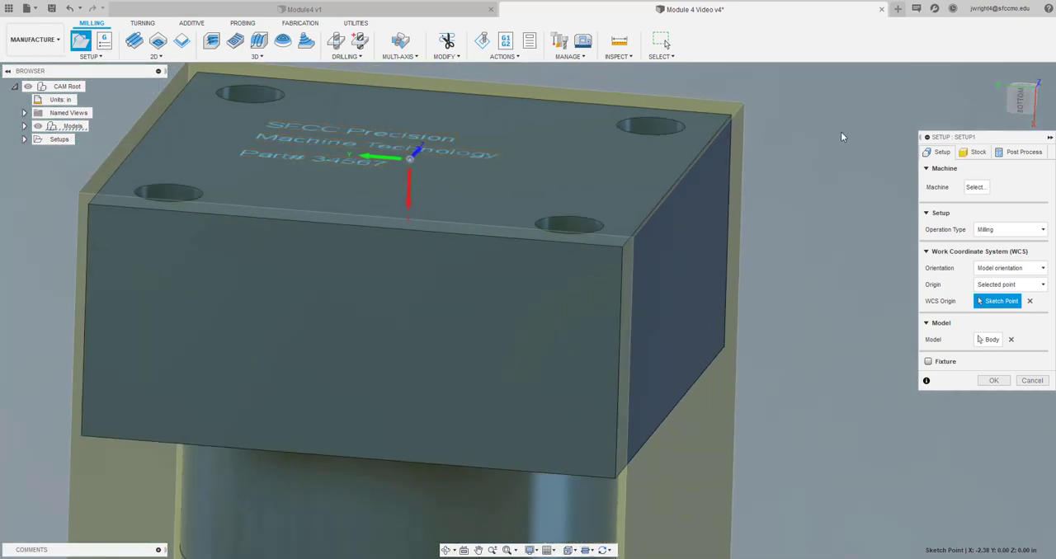
scroll(840, 131, "down", 1)
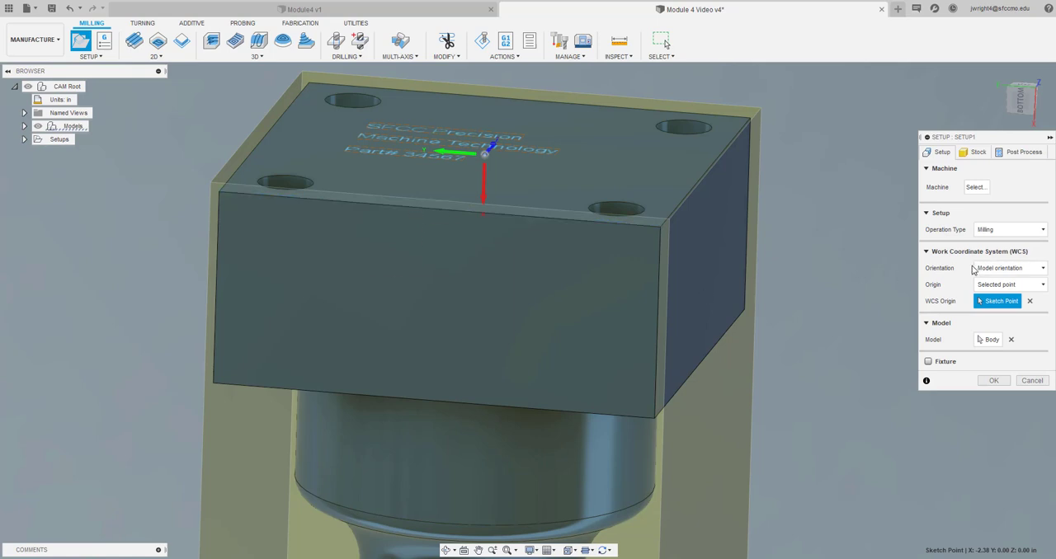
Set the WCS orientation to Select Z axis/plane & X axis and use the base's vertical corner edge as the Z axis
left_click(999, 270)
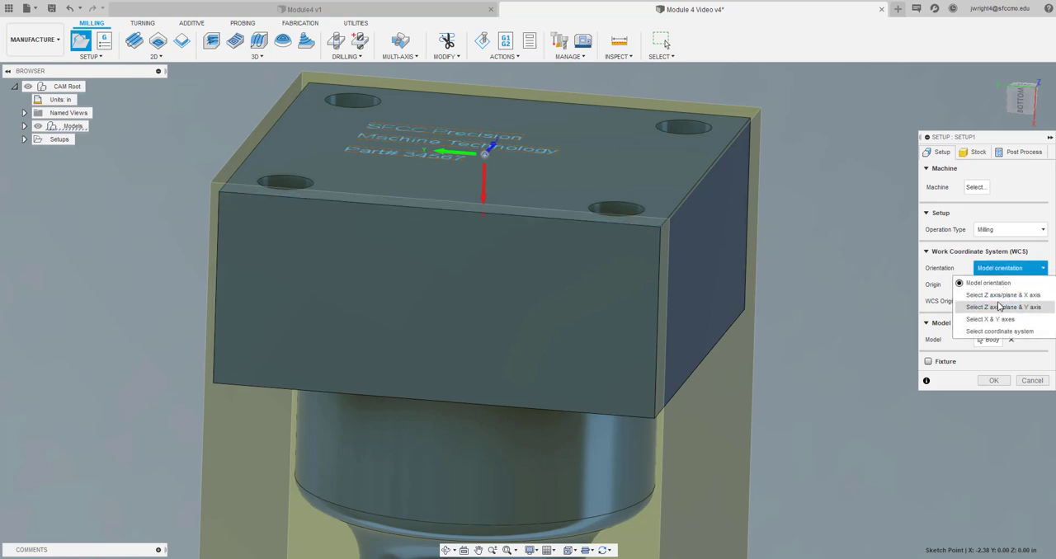
left_click(995, 297)
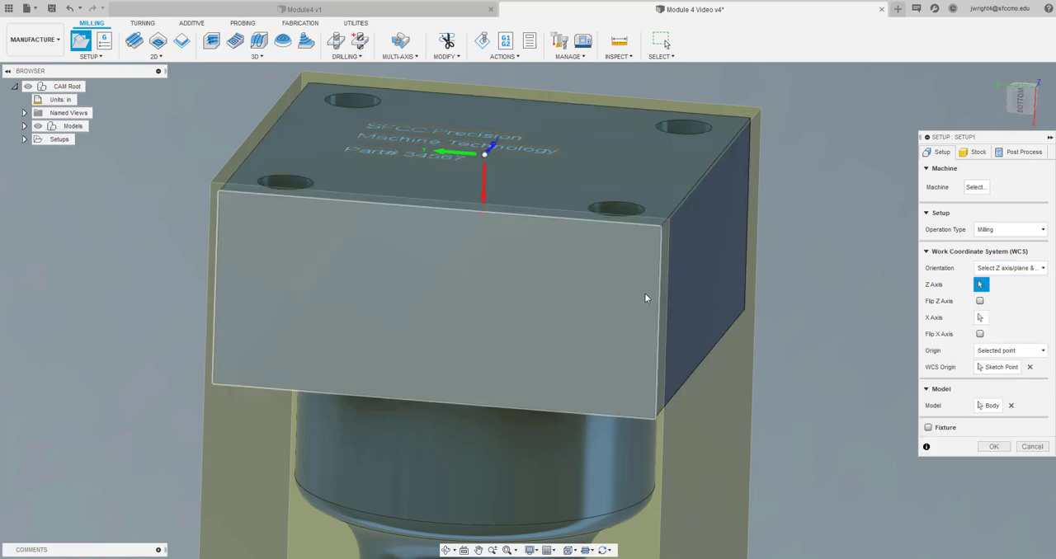
left_click(661, 306)
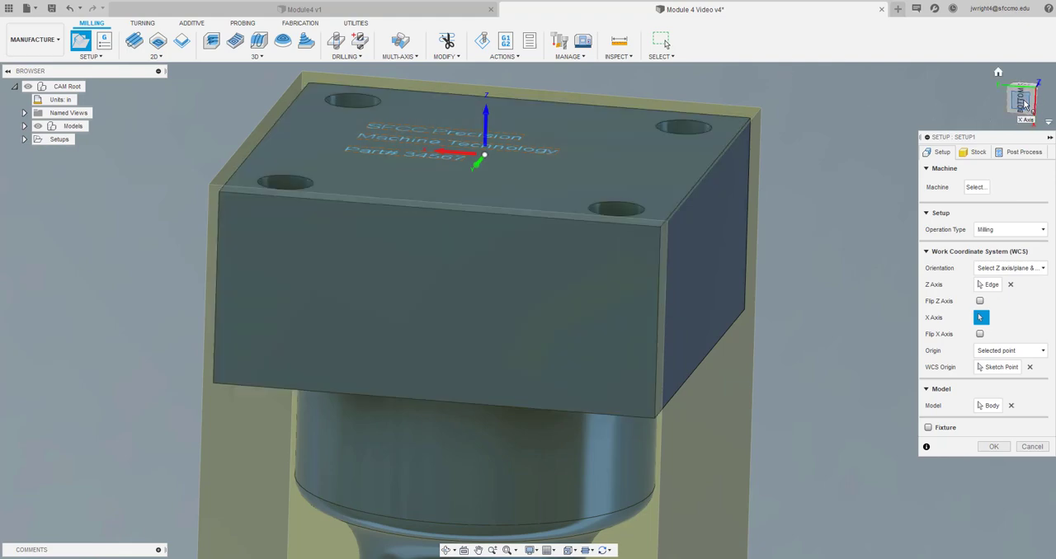
Change the WCS orientation mode to Select Z axis/plane & Y axis, keeping the vertical edge as the Z axis
mouse_move(1021, 106)
left_mouse_down()
mouse_move(992, 146)
mouse_move(987, 196)
mouse_move(994, 166)
left_mouse_up()
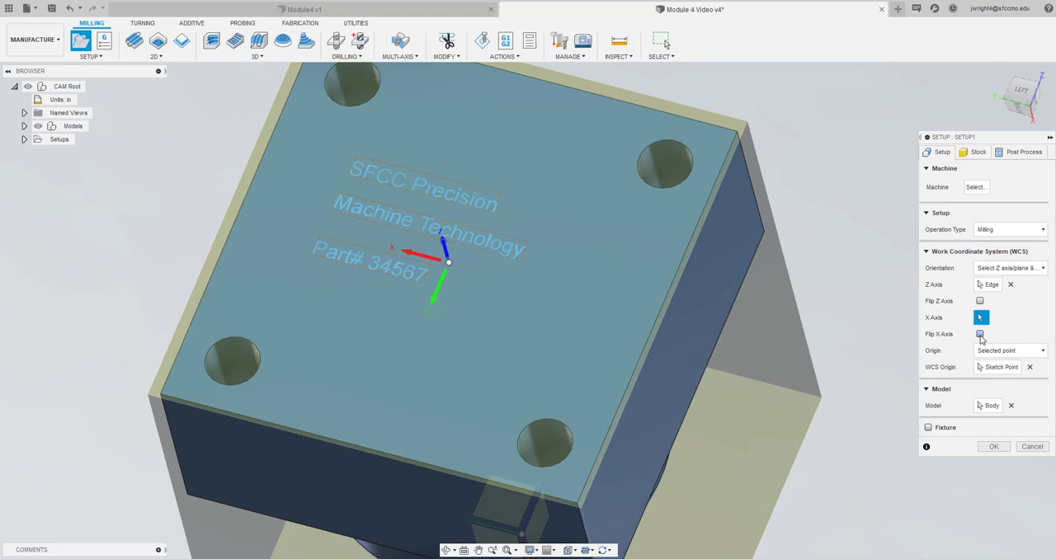
left_click(996, 269)
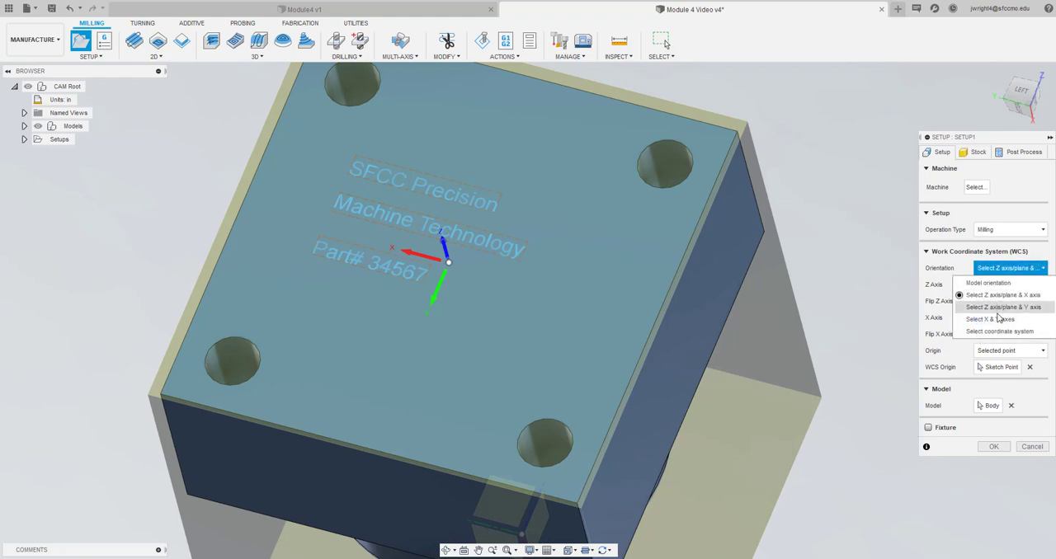
left_click(1002, 308)
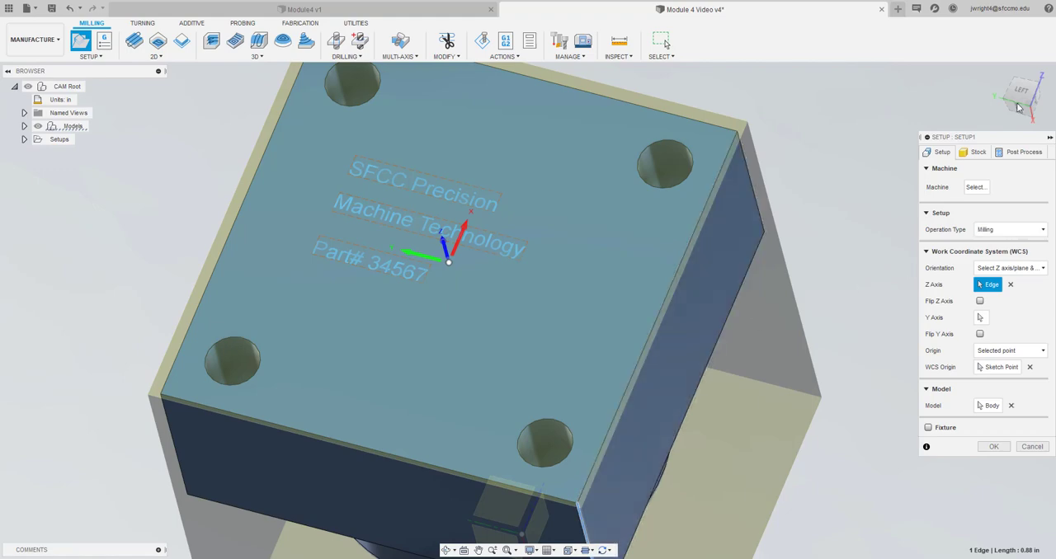
mouse_move(1023, 93)
left_mouse_down()
mouse_move(1021, 48)
mouse_move(1039, 91)
mouse_move(1032, 78)
mouse_move(1001, 85)
mouse_move(1034, 92)
mouse_move(1036, 82)
left_mouse_up()
middle_click_drag(528, 310, 530, 233, "shift")
left_click_drag(1037, 69, 1033, 89)
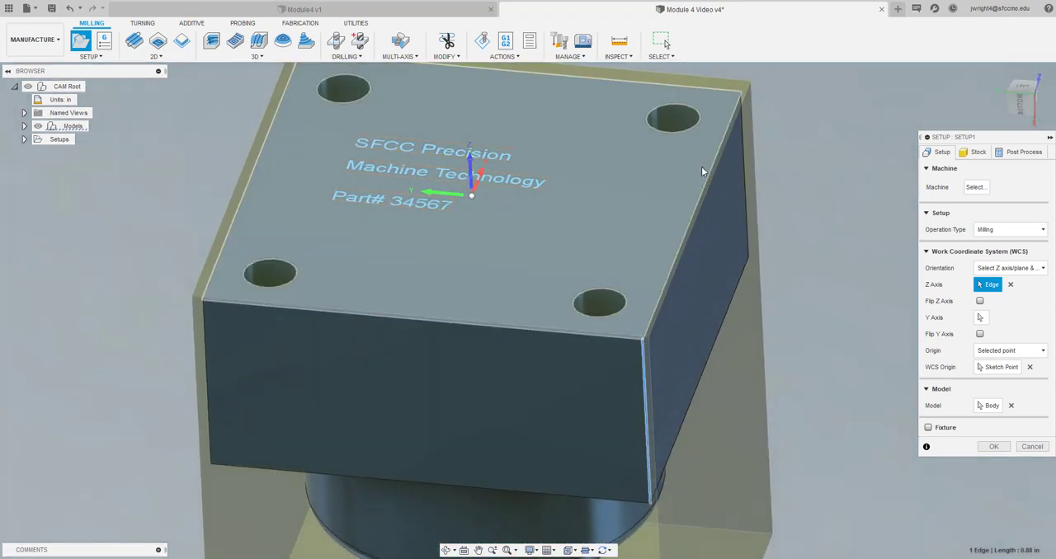
scroll(582, 238, "down", 2)
scroll(583, 238, "up", 1)
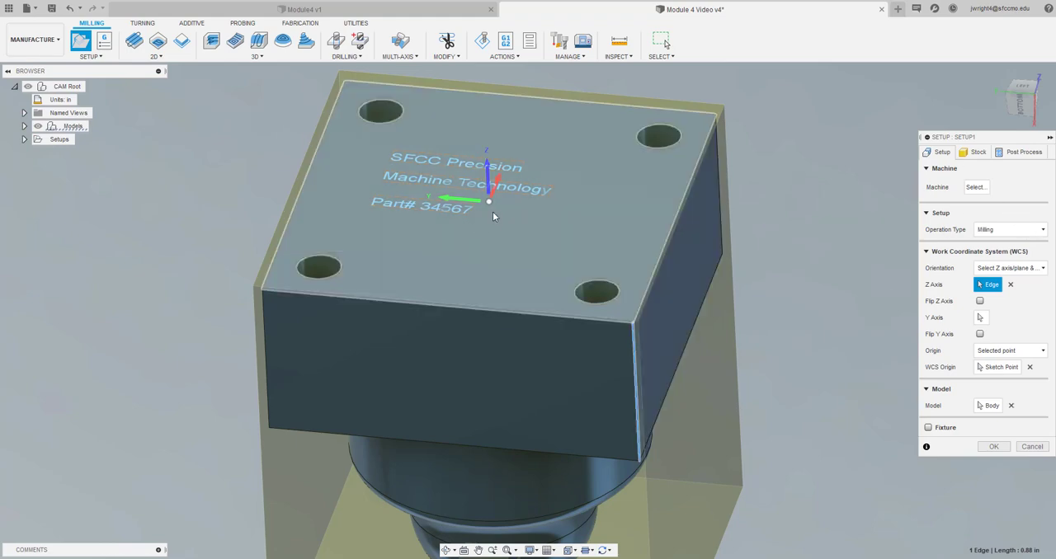
Set both the stock side offset and the stock top offset to 0.05 in
left_click(976, 153)
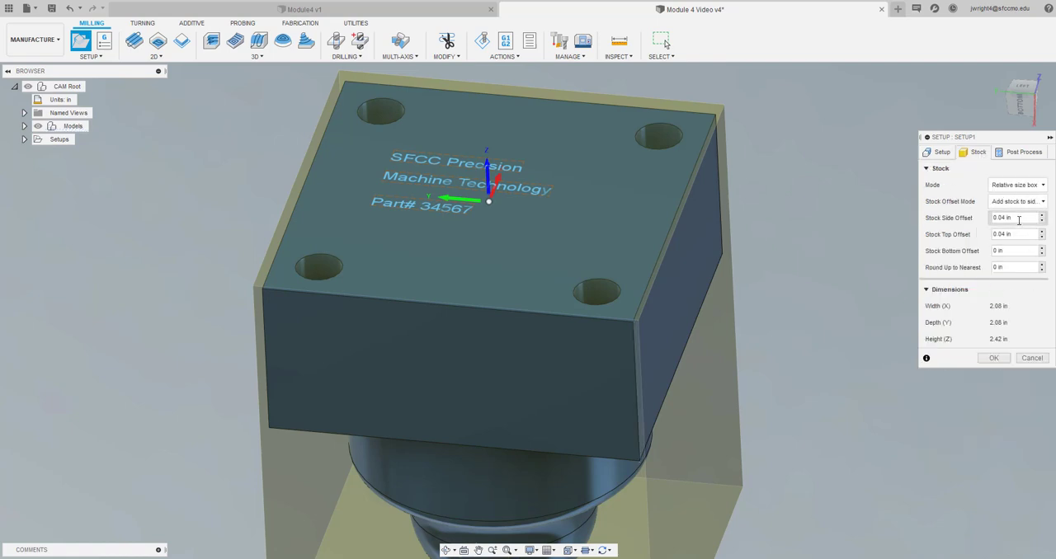
left_click(1016, 219)
key("BackSpace")
left_click(995, 233)
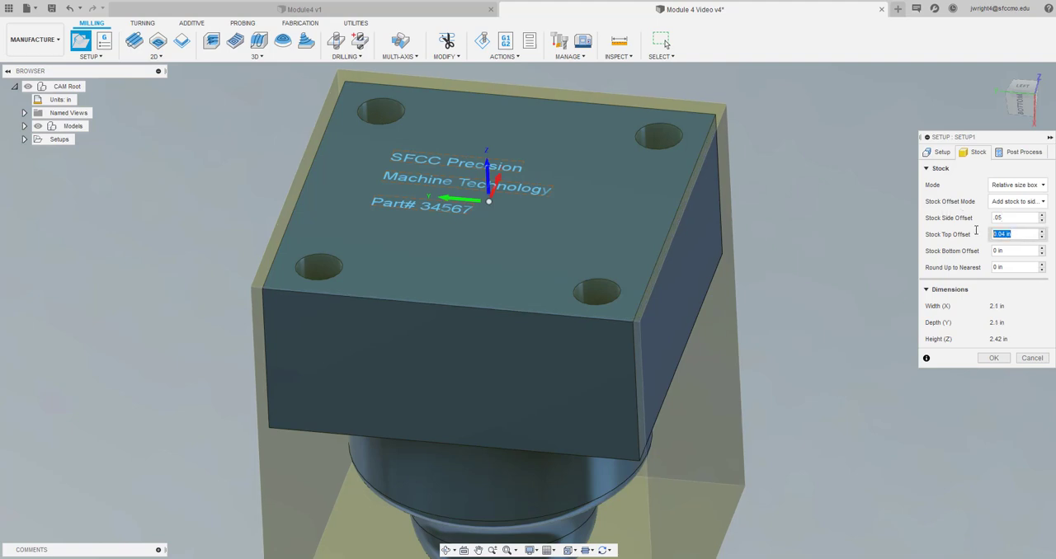
type(".05")
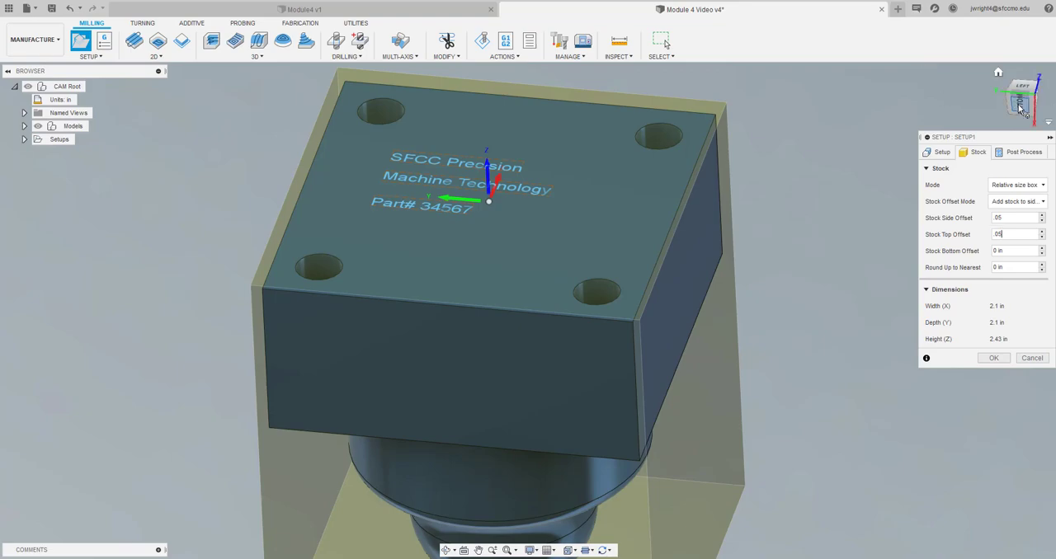
Inspect the stock around the part and try a stock side offset of 0.075 in
mouse_move(1021, 107)
left_mouse_down()
mouse_move(1008, 34)
mouse_move(994, 18)
mouse_move(986, 89)
mouse_move(1004, 46)
mouse_move(1008, 72)
mouse_move(993, 98)
mouse_move(977, 86)
mouse_move(984, 67)
left_mouse_up()
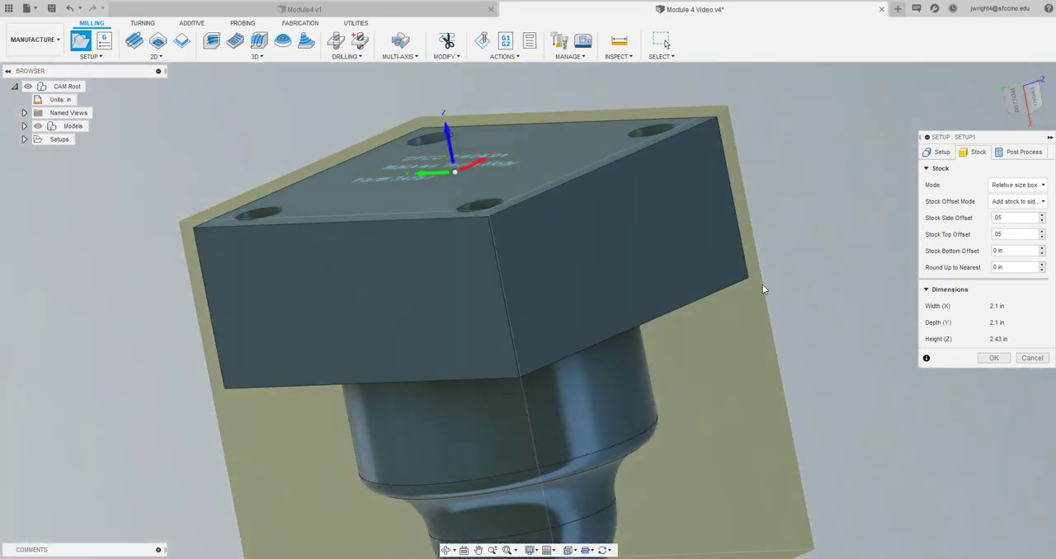
scroll(757, 320, "up", 2)
scroll(756, 320, "down", 3)
scroll(757, 317, "down", 2)
scroll(756, 318, "up", 2)
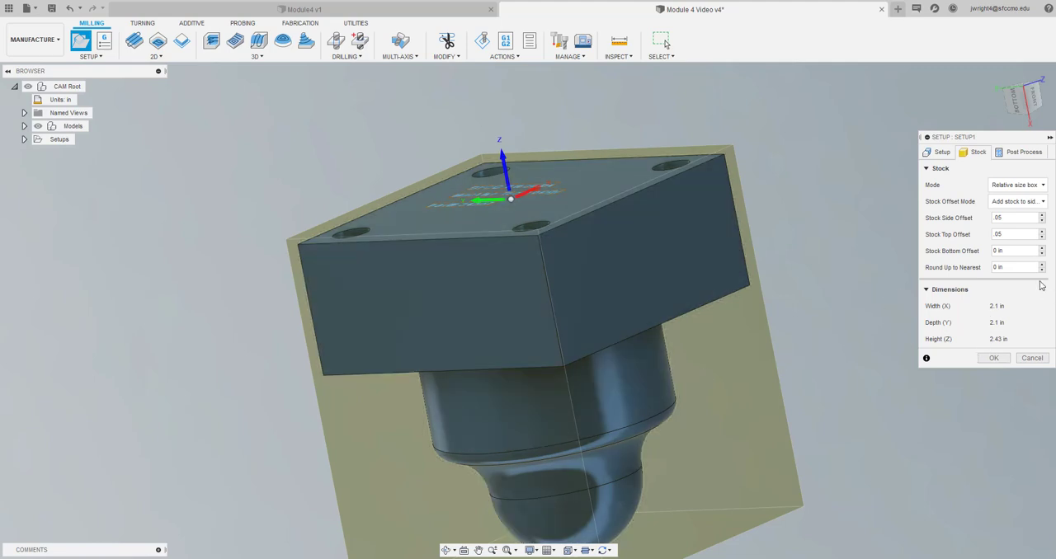
left_click(1014, 217)
left_click_drag(1004, 217, 979, 217)
key("Return")
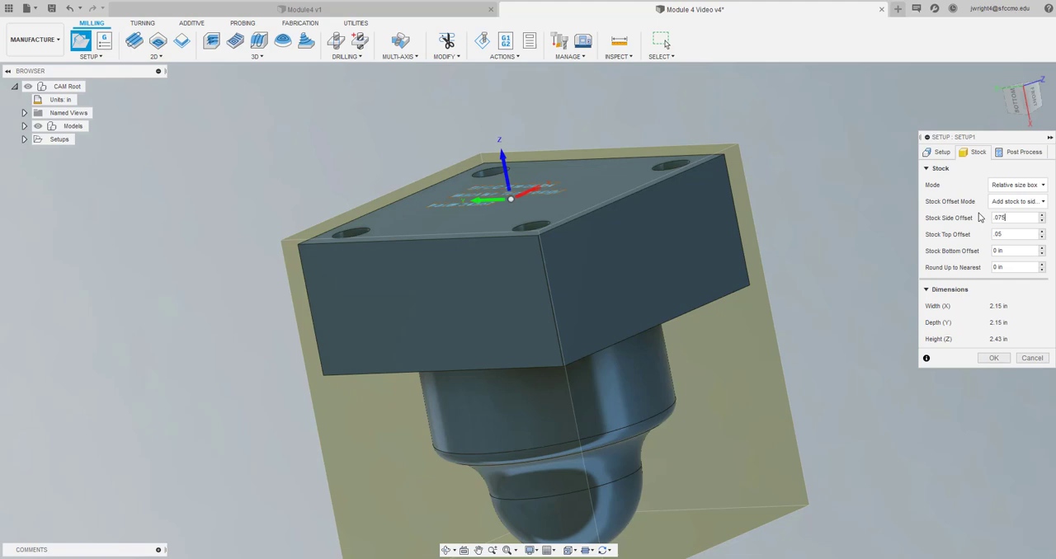
Try a stock side offset of 0.1 in and settle on 0.125 in
key("BackSpace")
key("BackSpace")
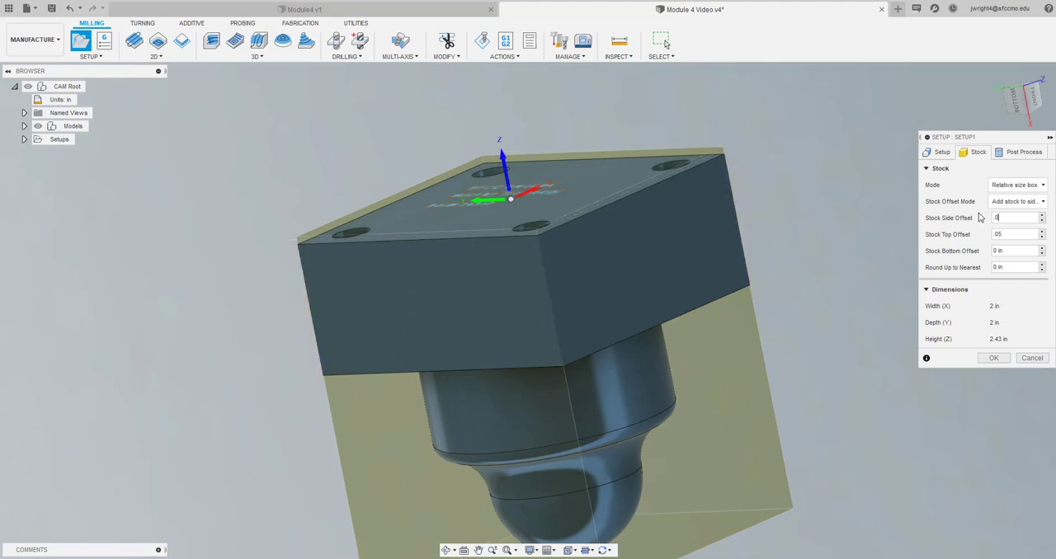
type(".100")
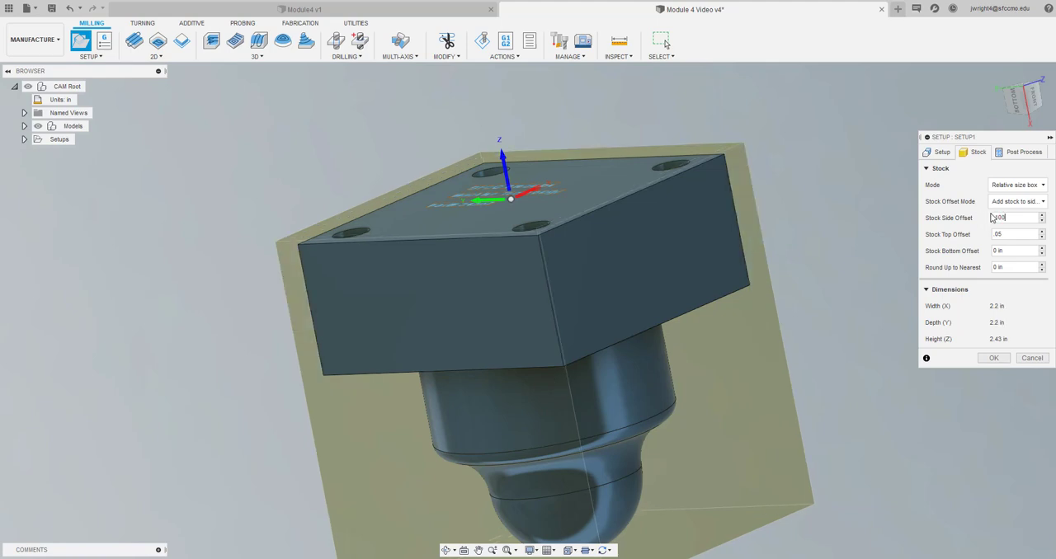
key("BackSpace")
type("125")
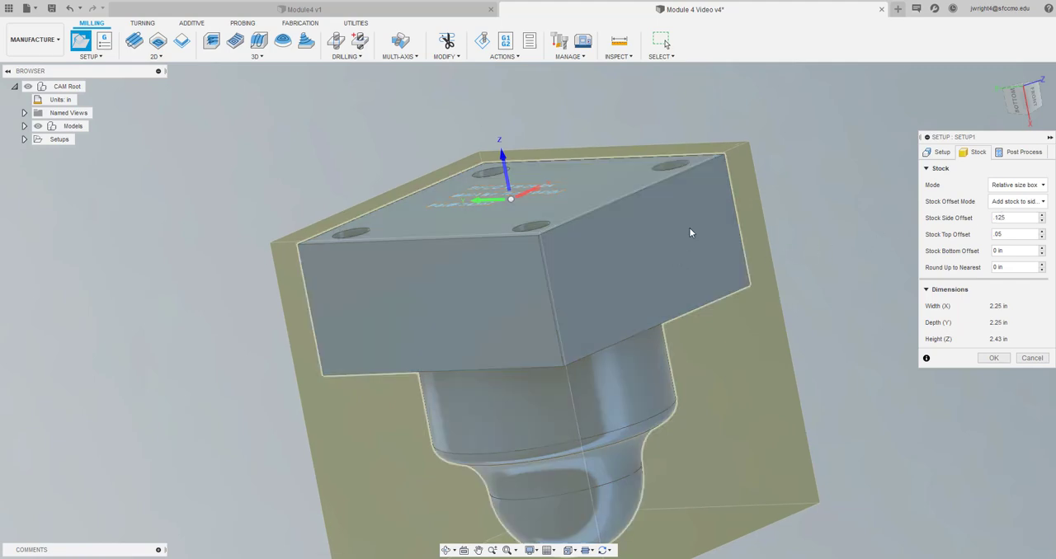
Set the stock bottom offset to 0.07 in and accept the milling setup
left_click(1013, 250)
left_click_drag(998, 247, 974, 245)
type(".07")
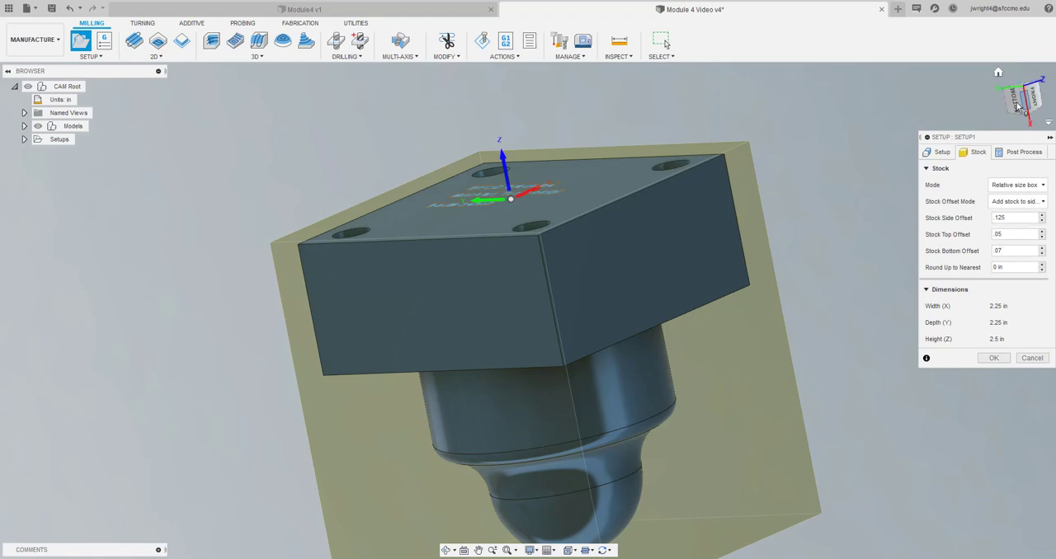
mouse_move(1016, 100)
left_mouse_down()
mouse_move(1013, 80)
mouse_move(1028, 105)
mouse_move(1036, 72)
mouse_move(1026, 101)
left_mouse_up()
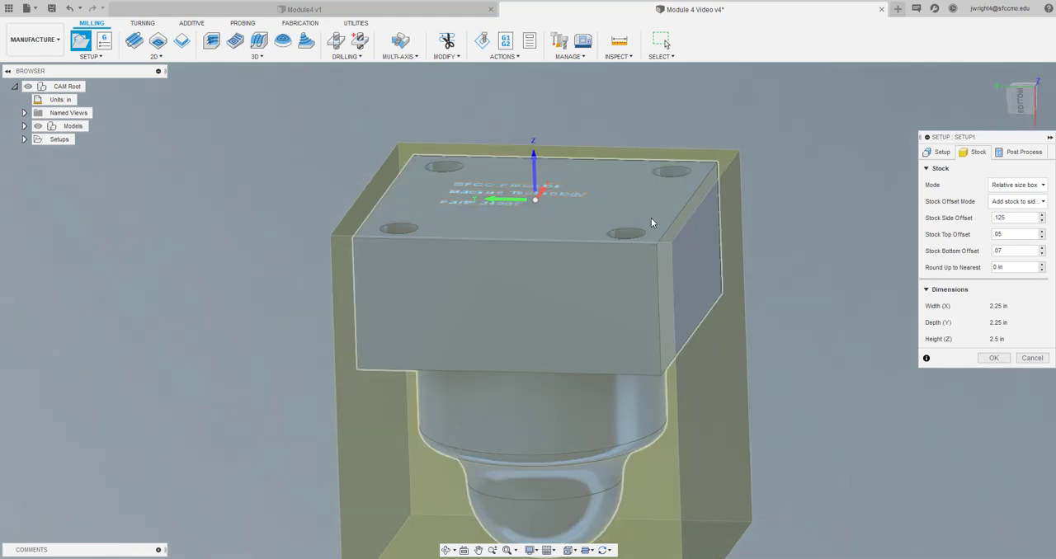
scroll(646, 216, "down", 2)
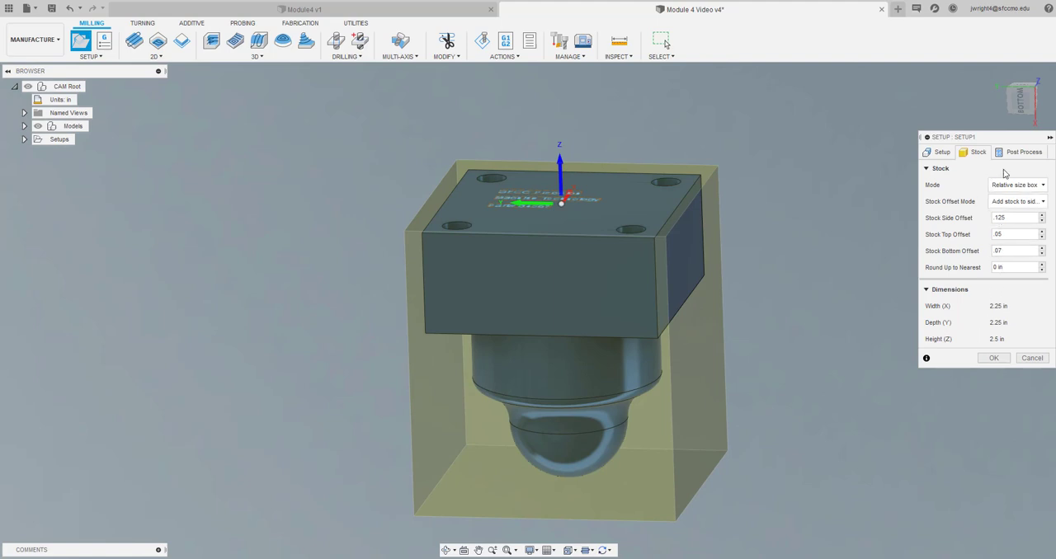
left_click(939, 152)
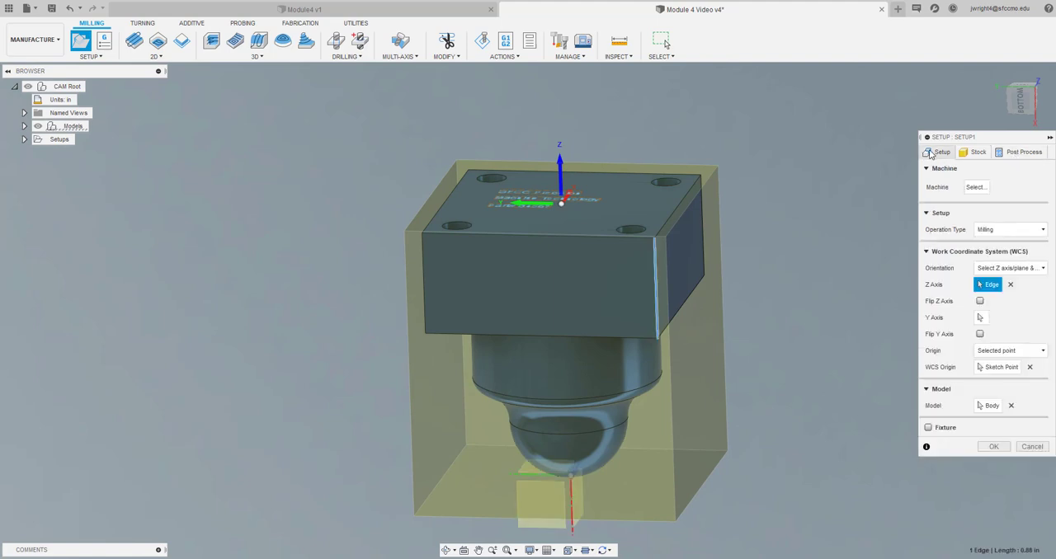
left_click(993, 447)
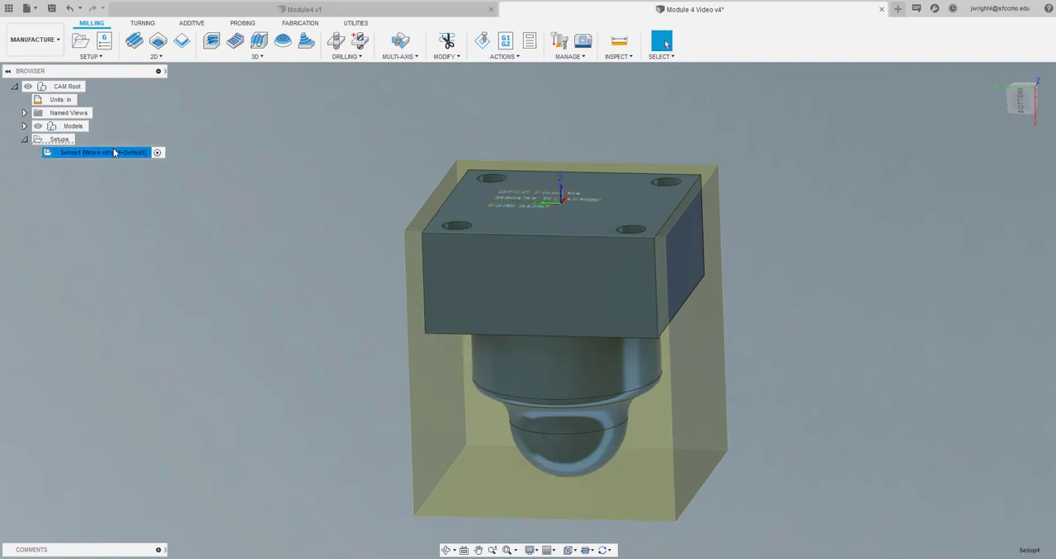
Rename the new setup to "Setup 1 Milling Base"
left_click(112, 152)
left_click(111, 155)
key("BackSpace")
key("BackSpace")
key("BackSpace")
key("BackSpace")
type("et up")
key("BackSpace")
key("BackSpace")
key("BackSpace")
type("up 1 Milling F")
key("BackSpace")
type("Base")
key("Return")
double_click(109, 155)
left_click(78, 189)
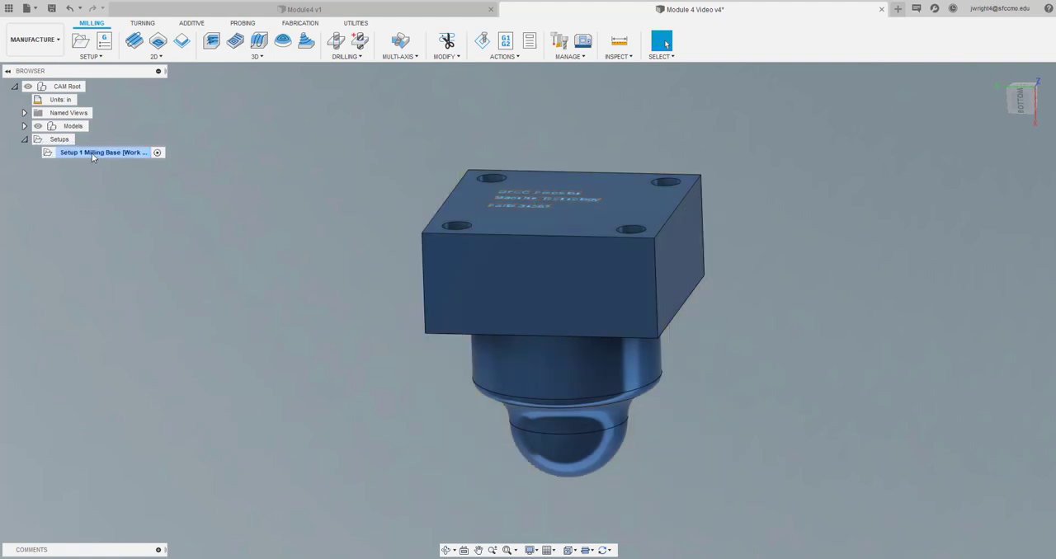
Review the setup's program number and WCS offset, and save the design with the version description "User Saved"
double_click(92, 153)
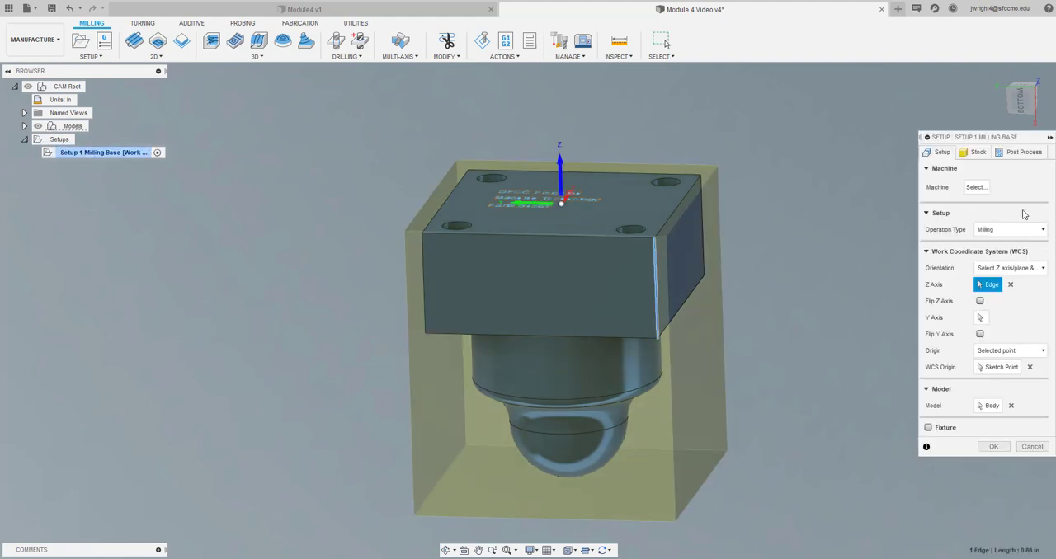
left_click(1023, 153)
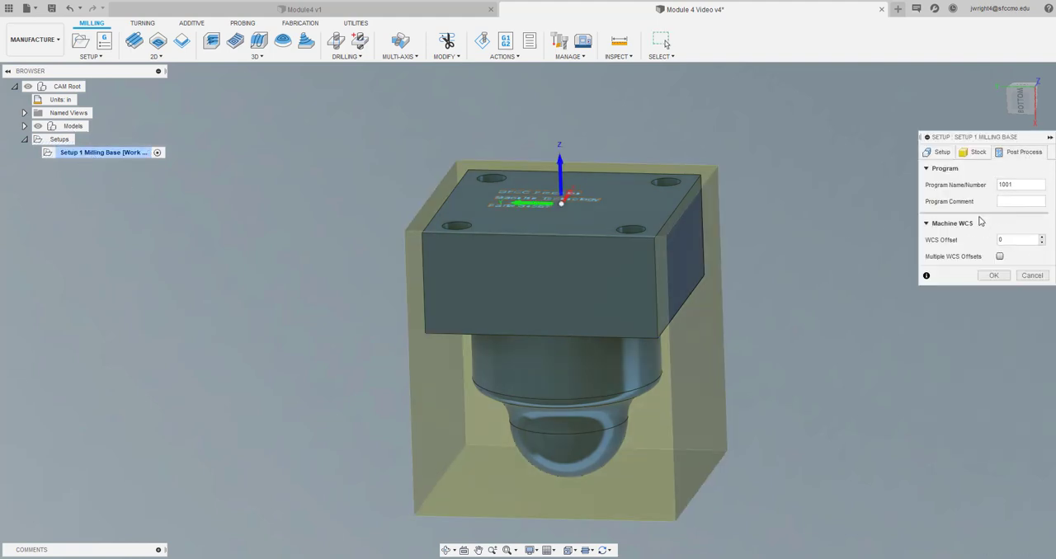
left_click(1014, 239)
left_click(984, 280)
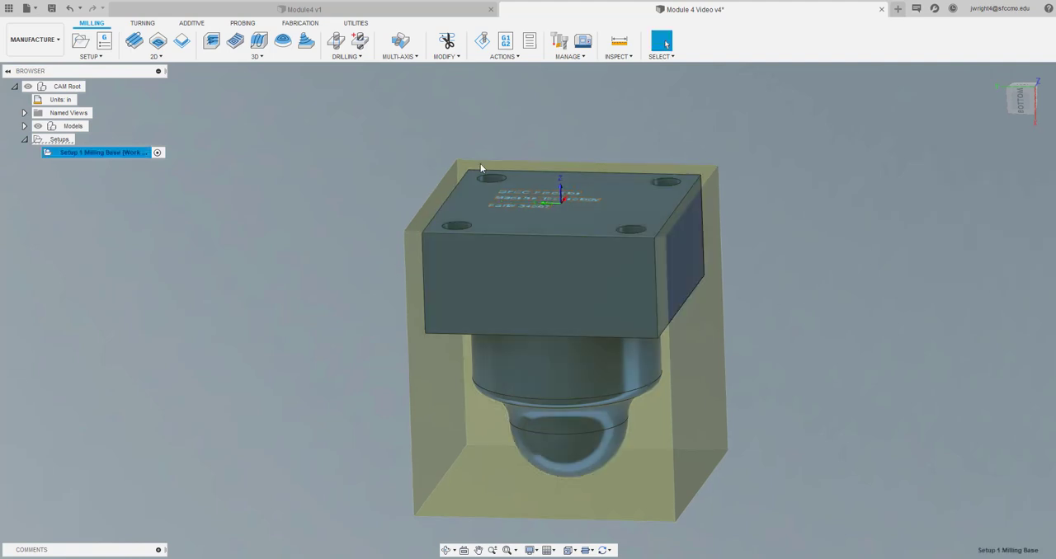
left_click(55, 9)
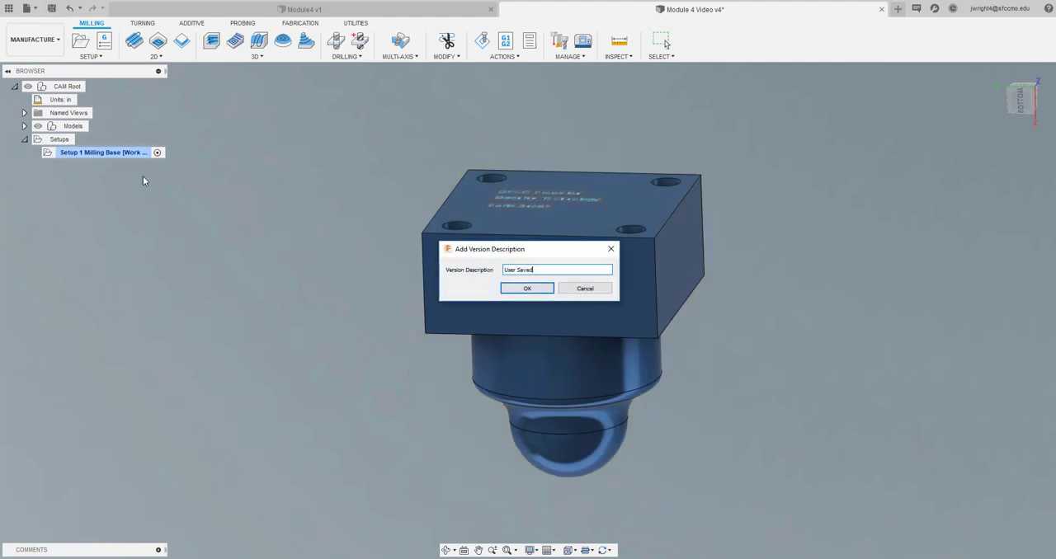
left_click(532, 287)
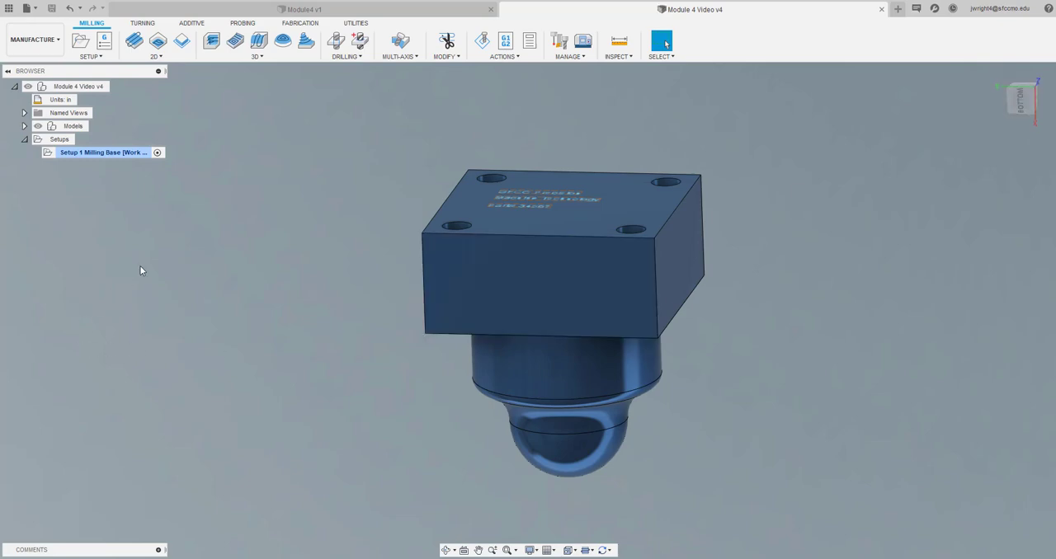
Start a 2D Face operation and assign the Kennametal 3" face mill from the SFCC's Tools library
left_click(1020, 101)
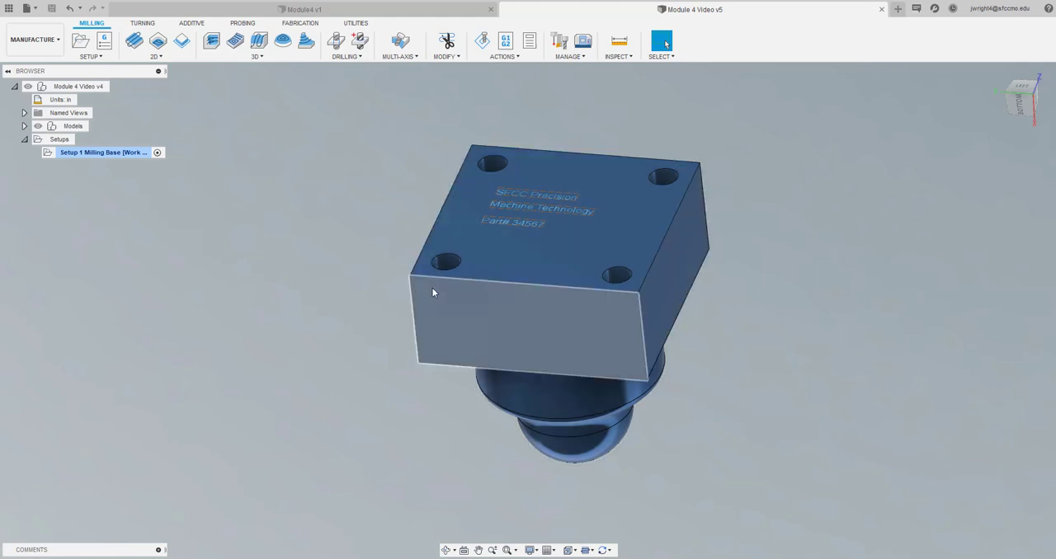
left_click(631, 178)
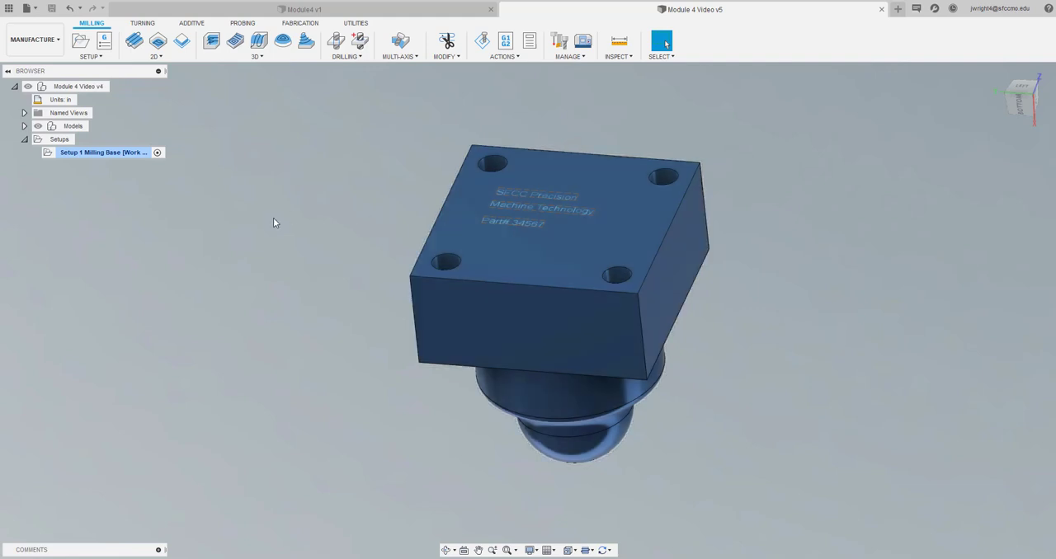
scroll(275, 223, "down", 2)
scroll(274, 223, "up", 4)
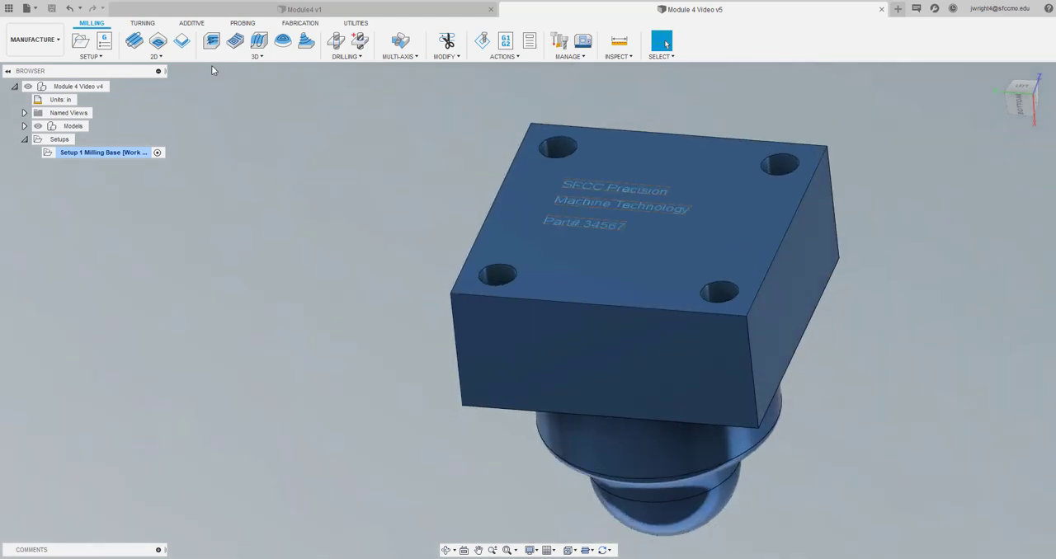
left_click(135, 42)
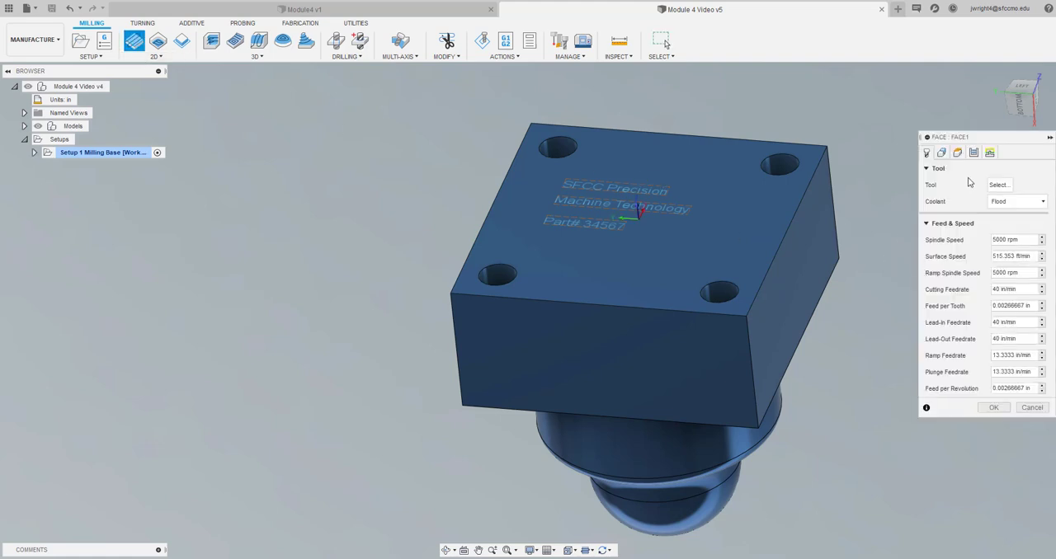
left_click(998, 185)
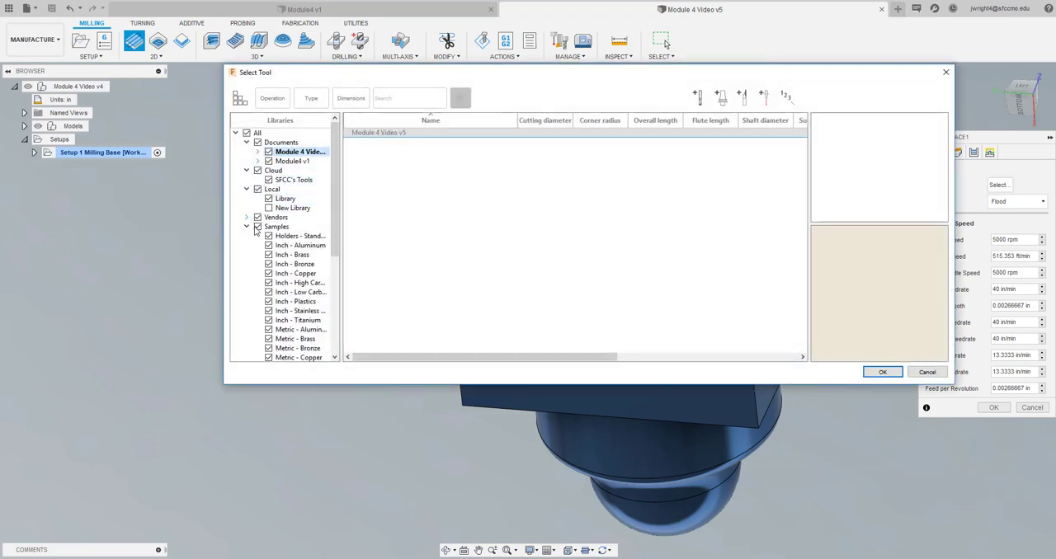
left_click(297, 180)
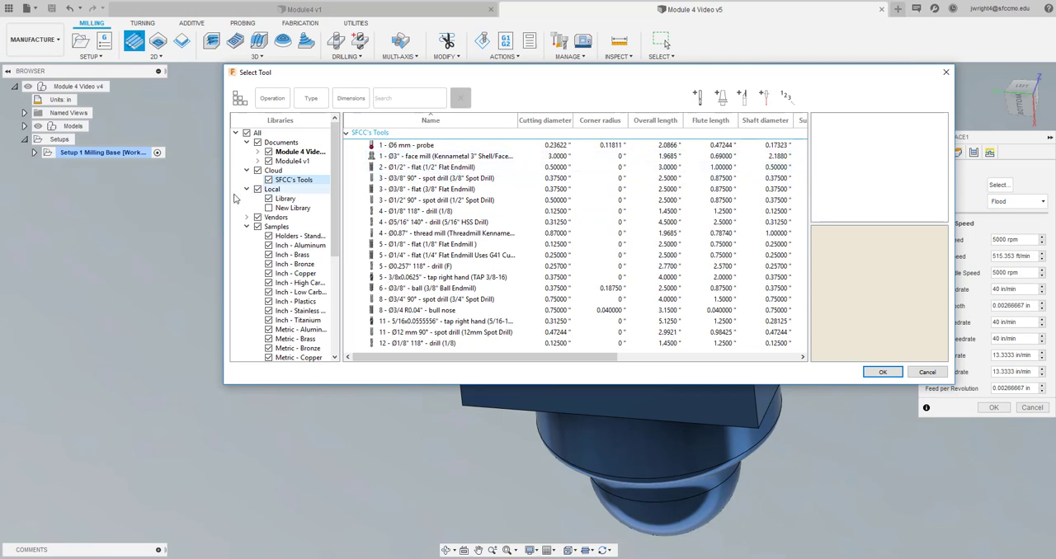
left_click(443, 157)
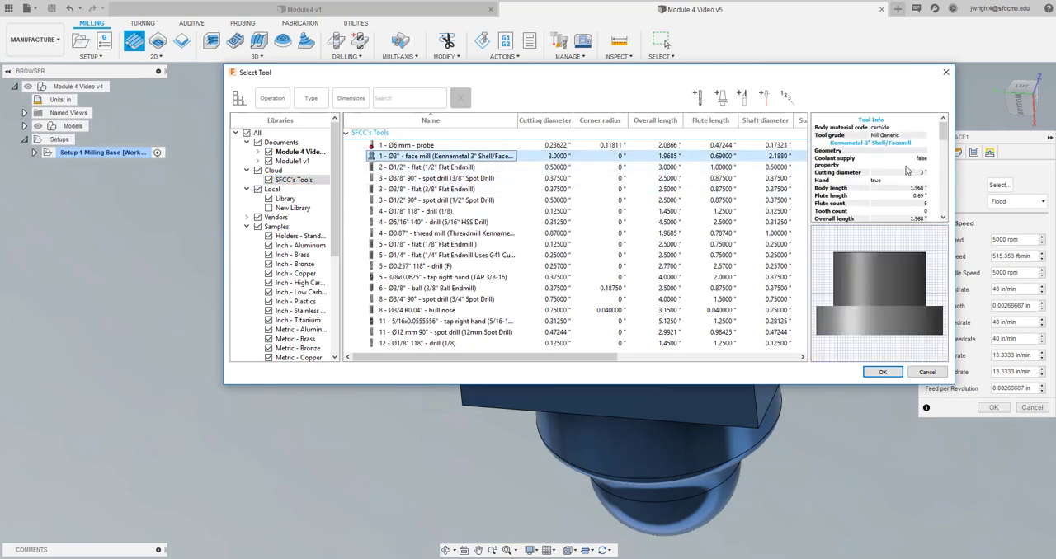
left_click(882, 373)
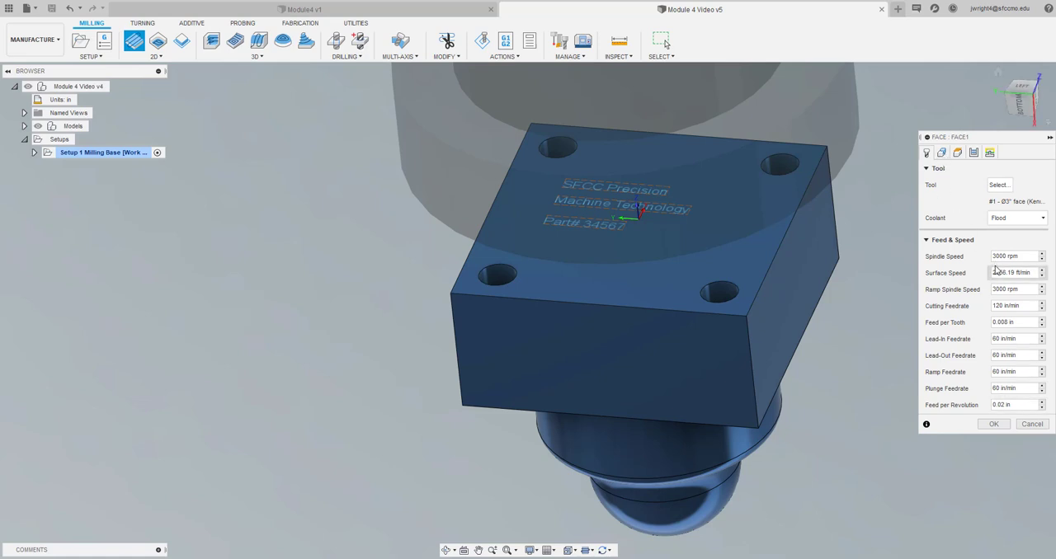
Use the outline of the text face as the stock contour and review the facing operation's passes, linking and tool settings
left_click(941, 153)
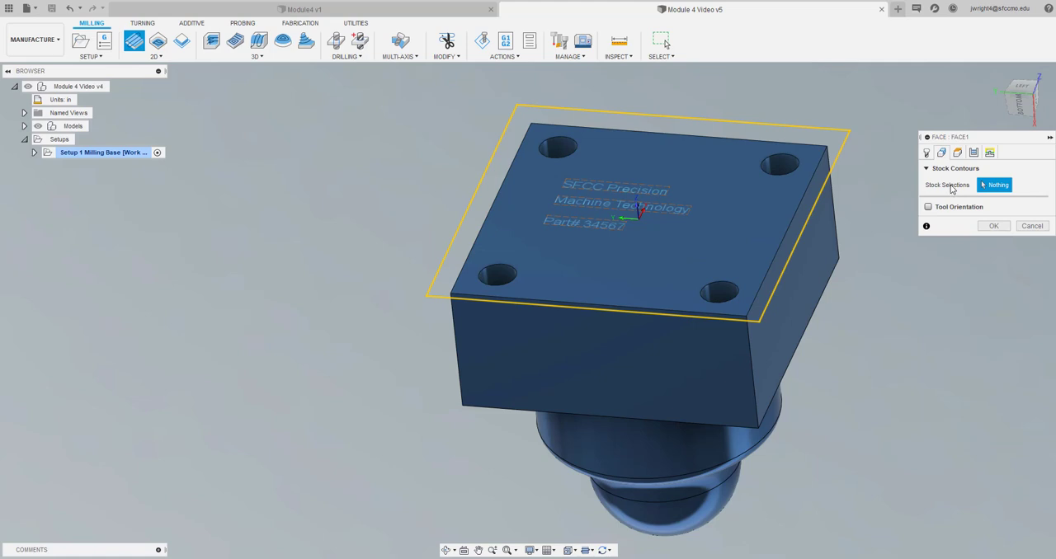
left_click(780, 244)
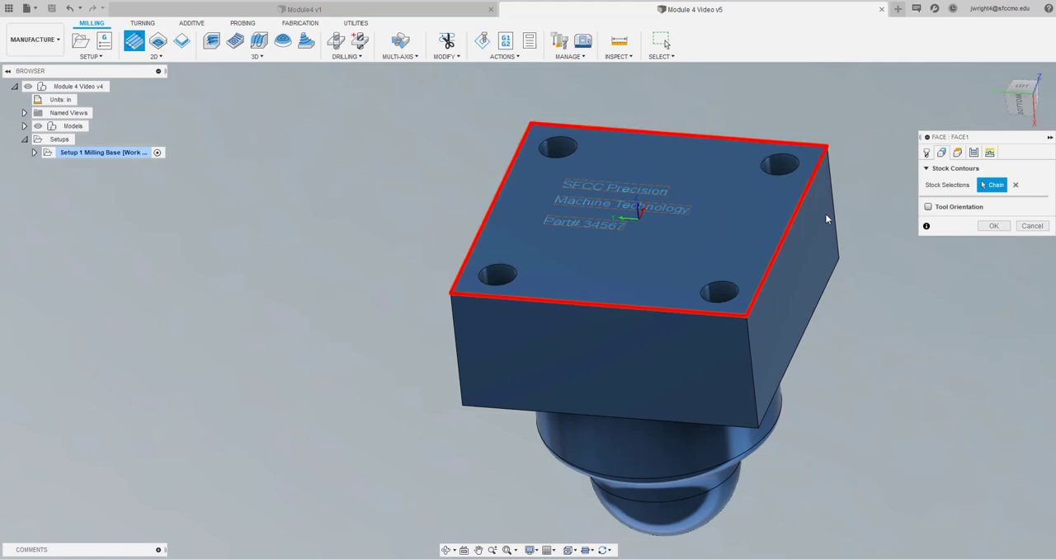
left_click(974, 154)
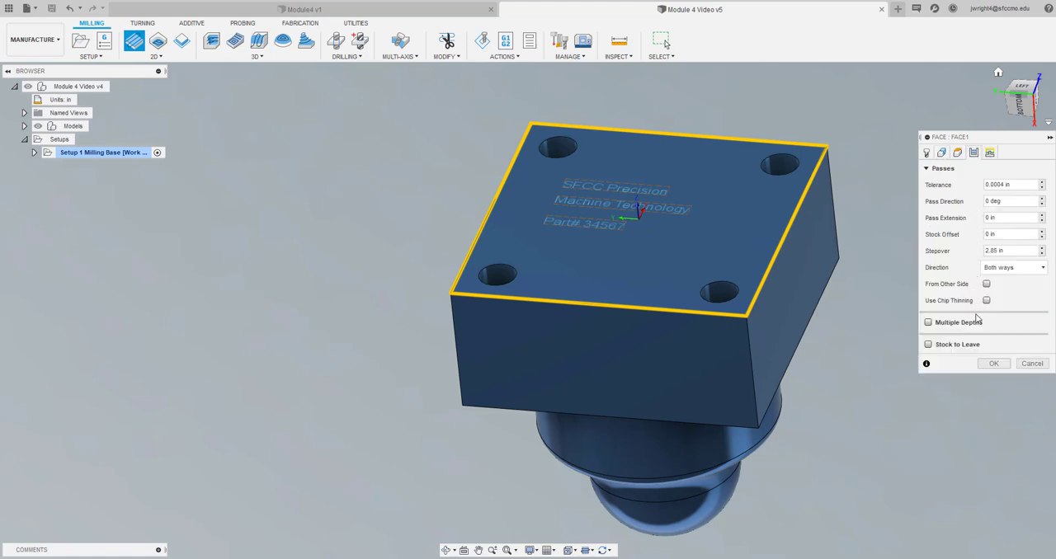
left_click(992, 154)
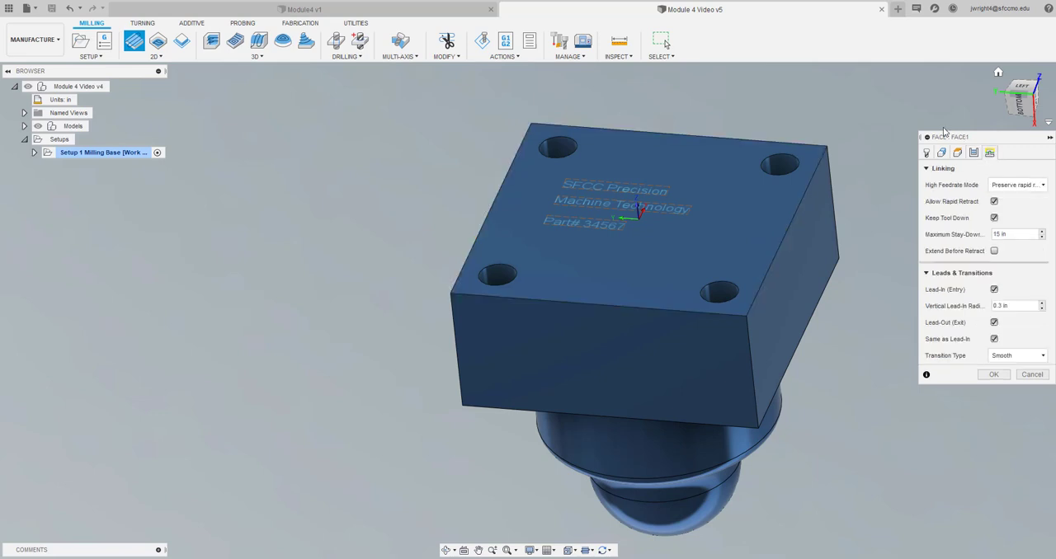
left_click(927, 154)
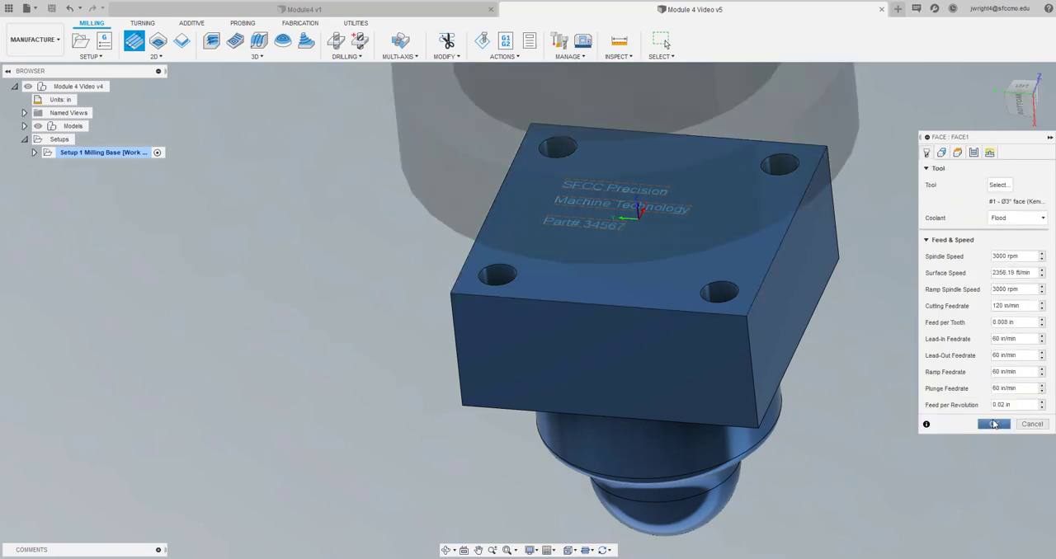
Set the facing pass extension to 1.6 in and generate the toolpath
left_click(974, 153)
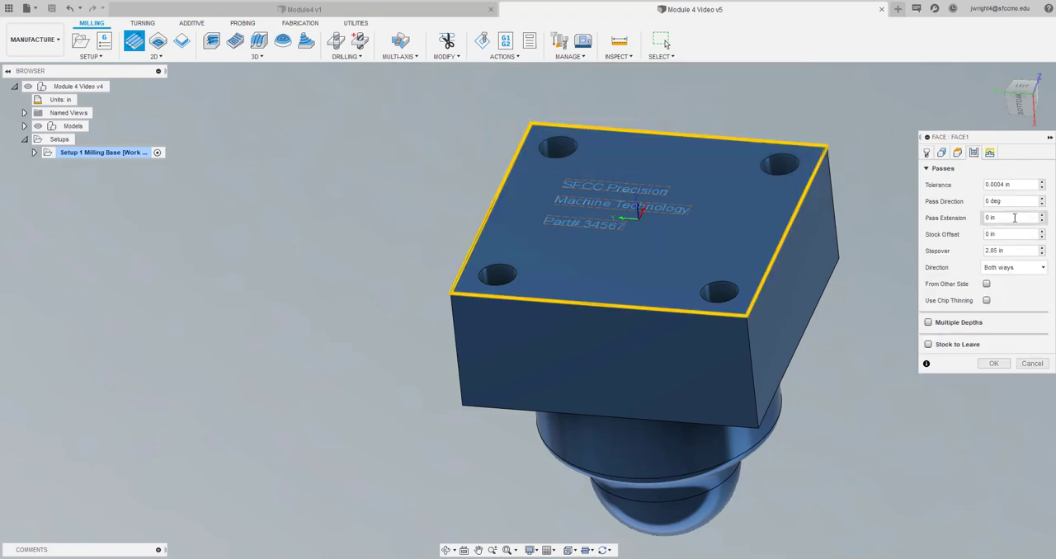
left_click(990, 217)
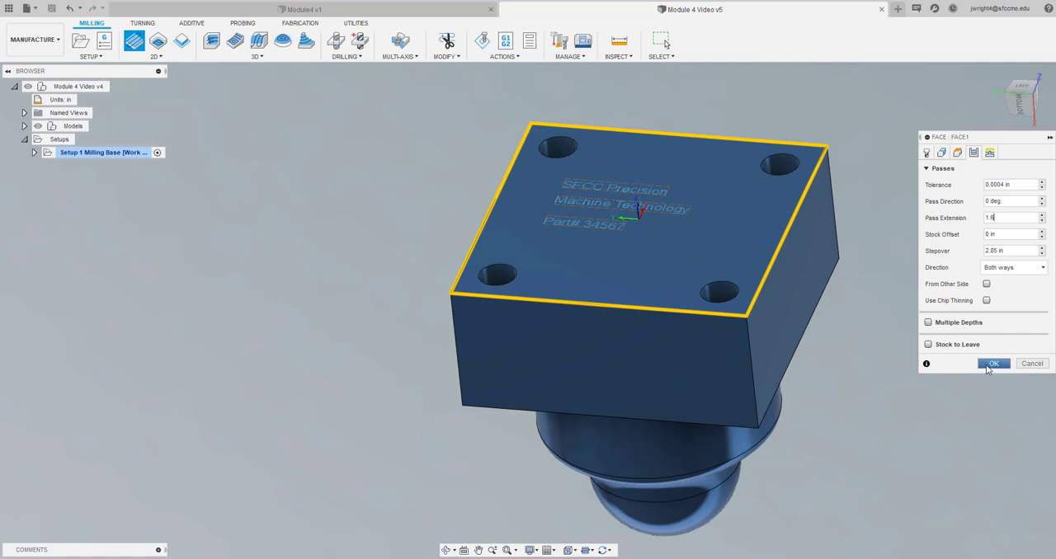
left_click(989, 363)
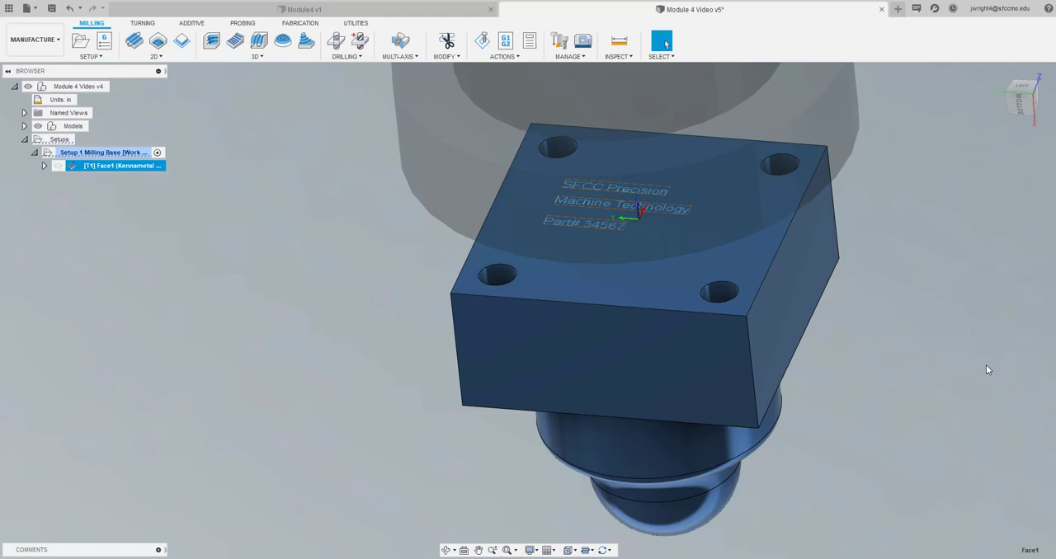
Inspect the facing toolpath across the text face and save the design as another "User Saved" version
left_click(1025, 86)
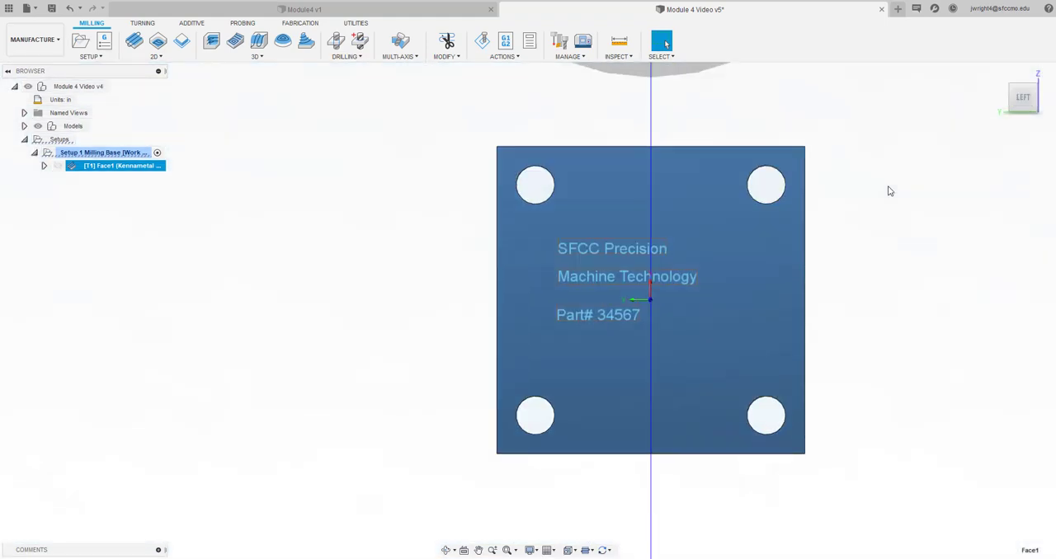
scroll(732, 253, "down", 3)
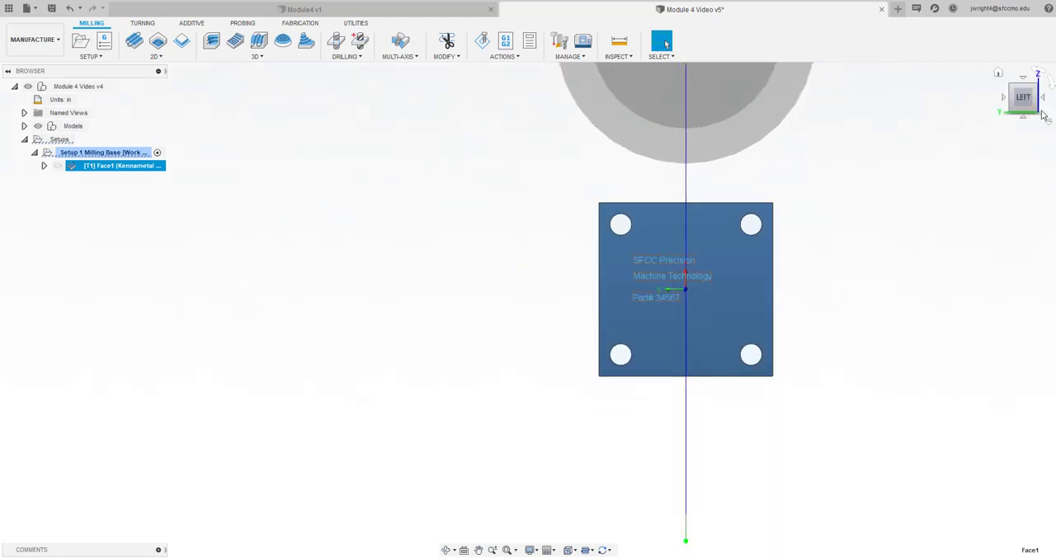
mouse_move(1025, 104)
left_mouse_down()
mouse_move(1004, 76)
mouse_move(952, 69)
mouse_move(1031, 73)
mouse_move(996, 69)
left_mouse_up()
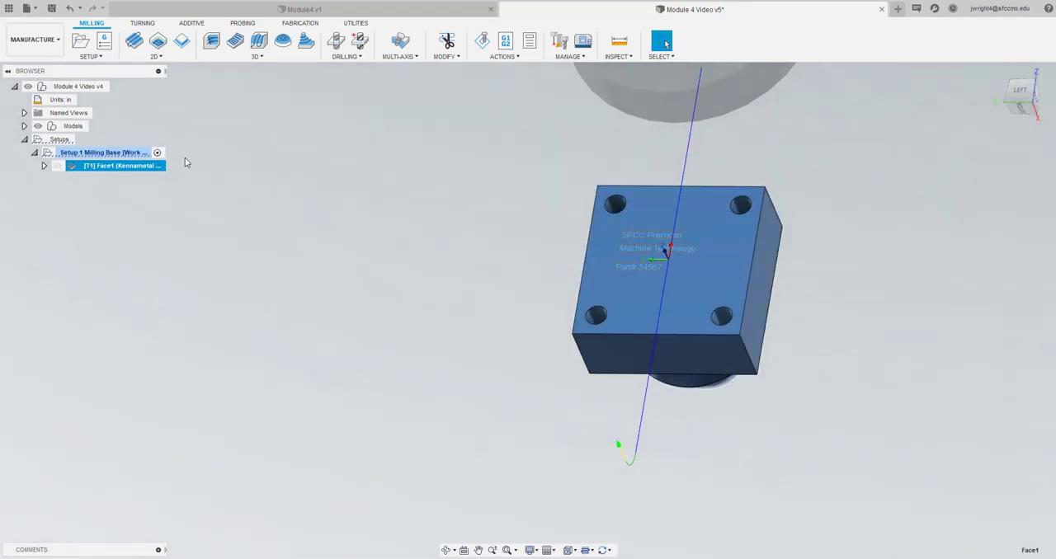
left_click(51, 8)
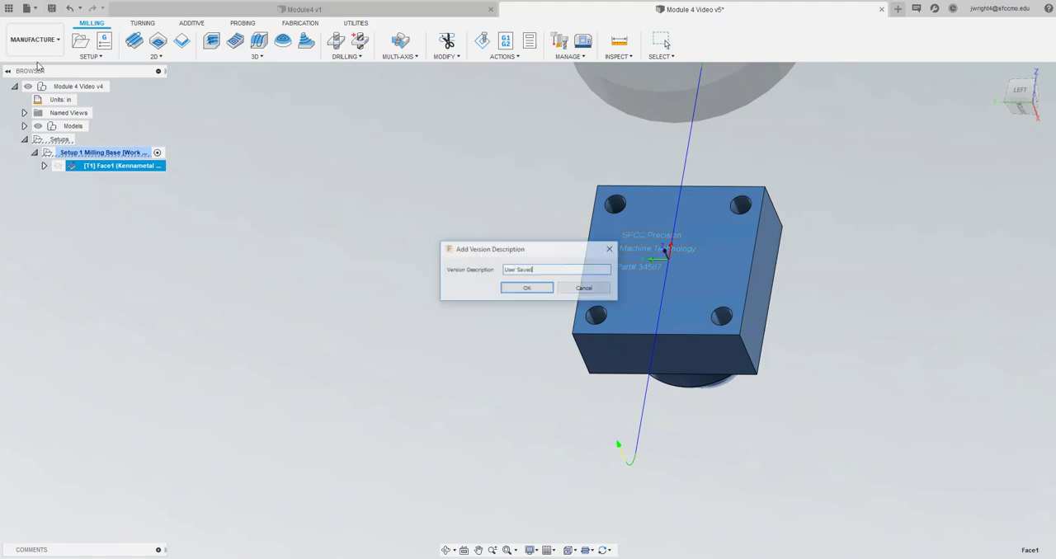
left_click(528, 289)
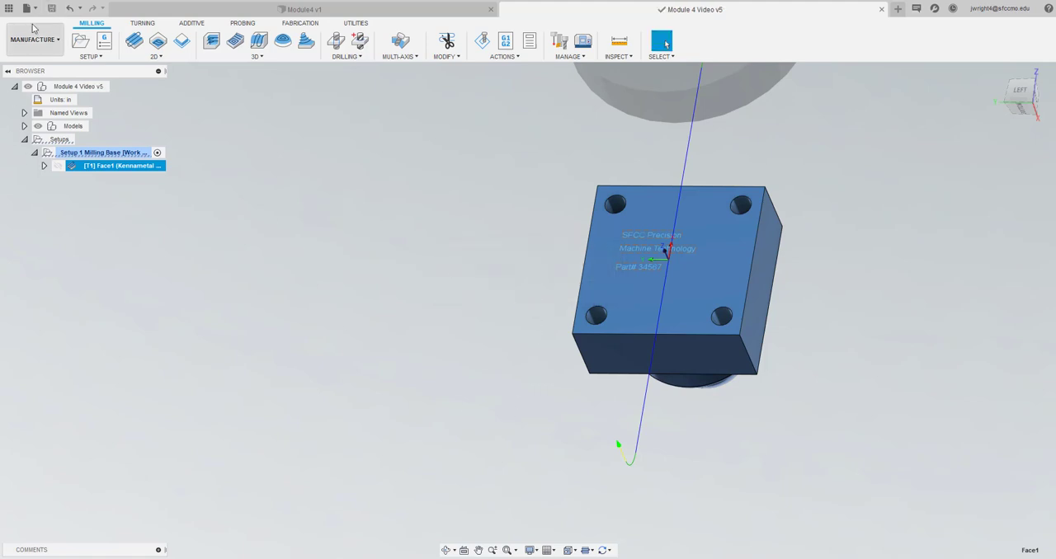
Start a 2D Contour operation, pick the 3/4" R0.04" bull nose end mill from the SFCC's Tools library and examine its tool information
left_click(183, 41)
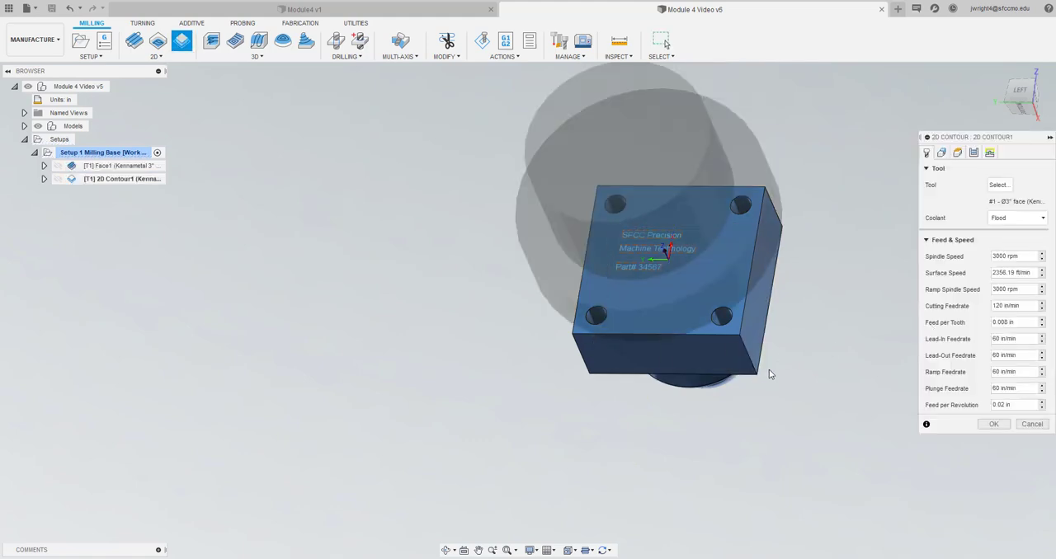
left_click(1001, 187)
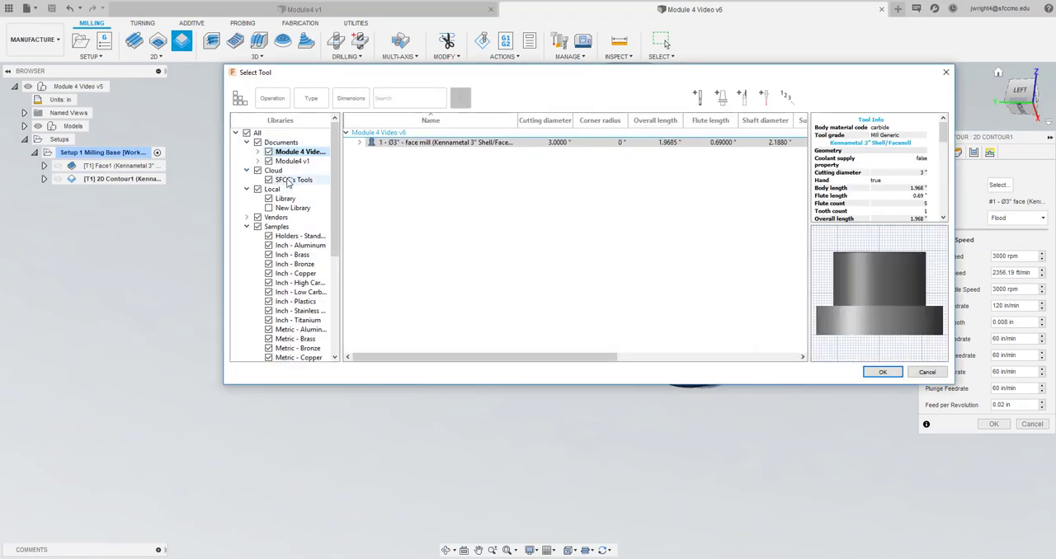
left_click(290, 180)
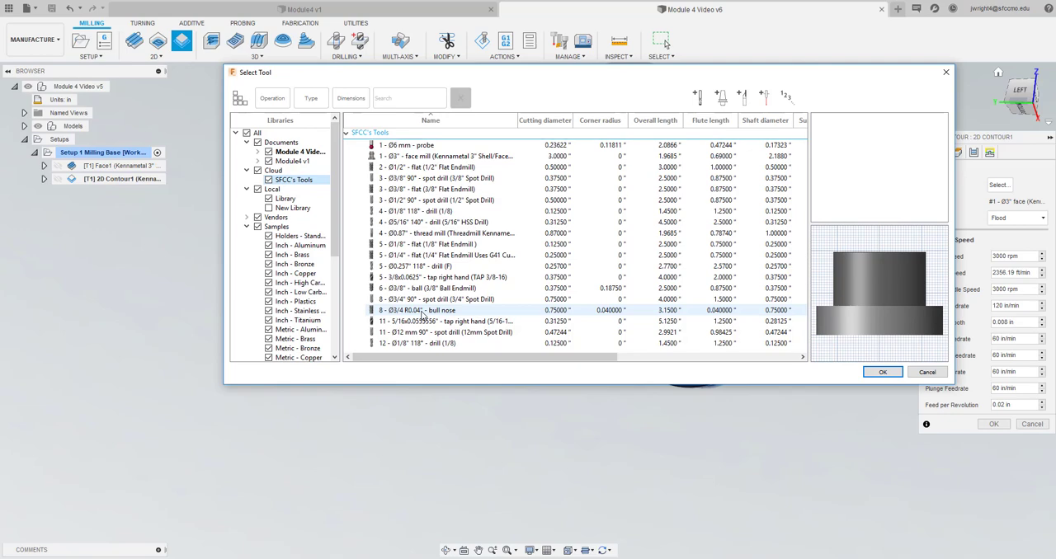
left_click(422, 314)
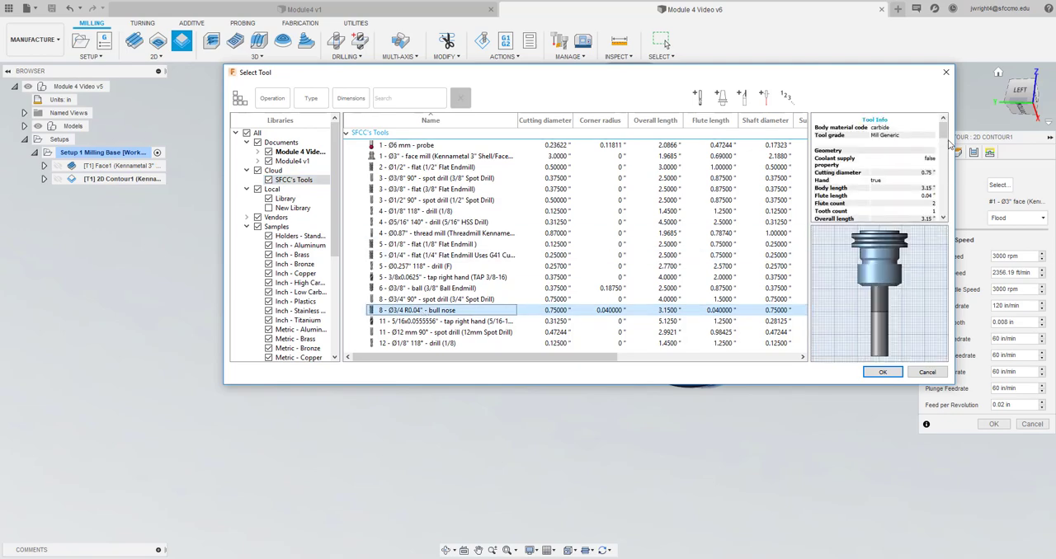
mouse_move(946, 131)
left_mouse_down()
mouse_move(951, 156)
mouse_move(950, 139)
left_mouse_up()
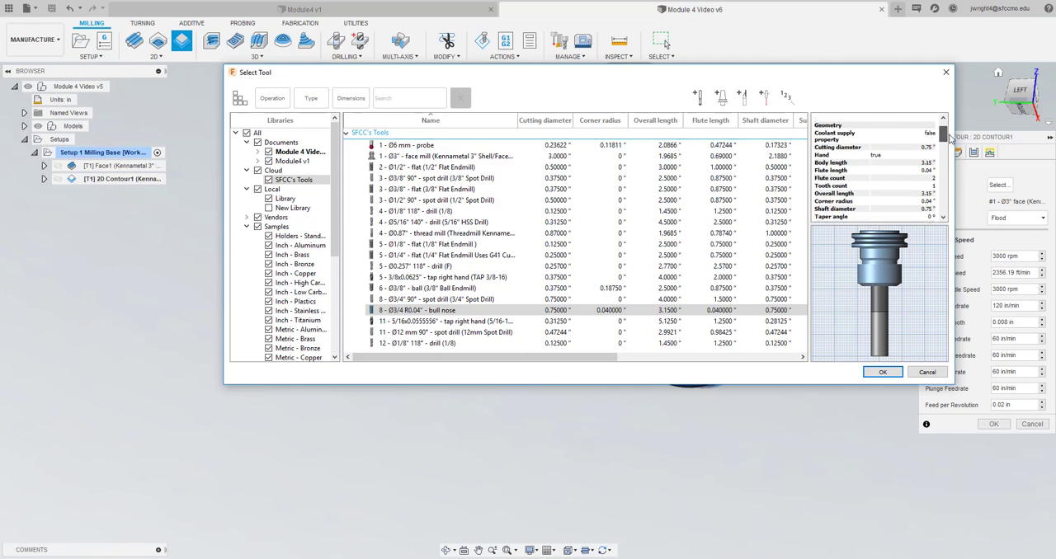
left_click_drag(950, 139, 950, 130)
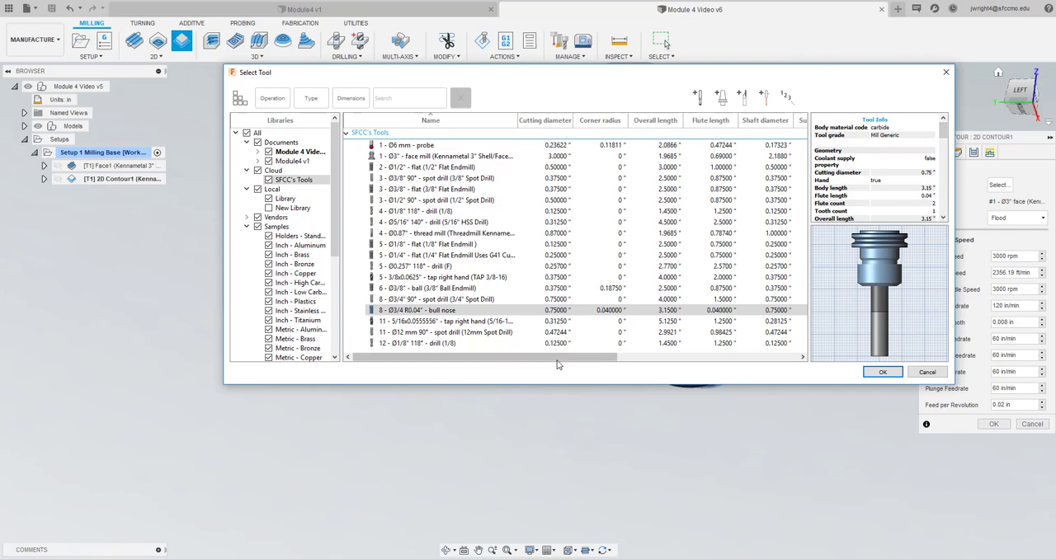
Edit the 3/4" bull nose end mill in the library and set its number of flutes to 4
right_click(505, 316)
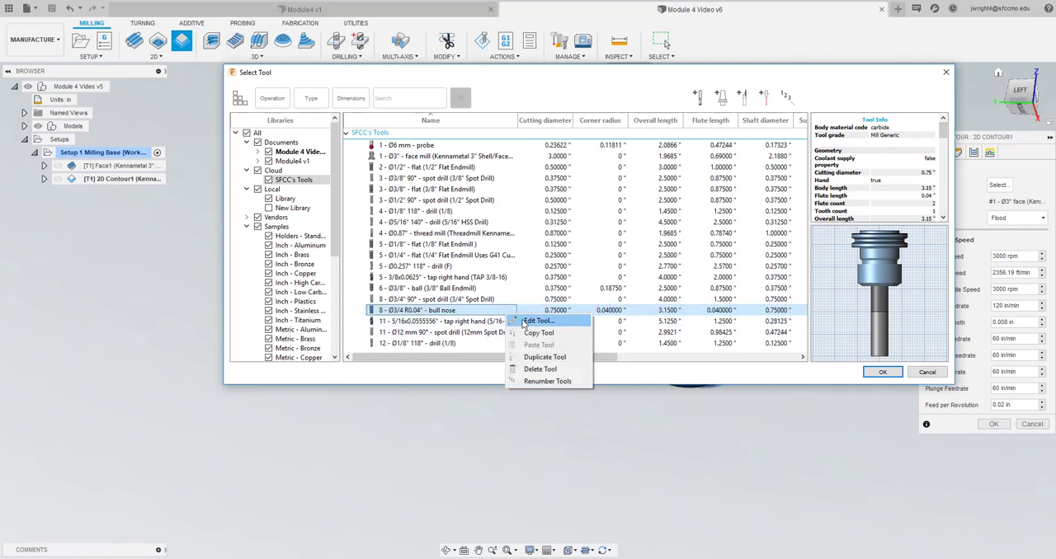
left_click(538, 322)
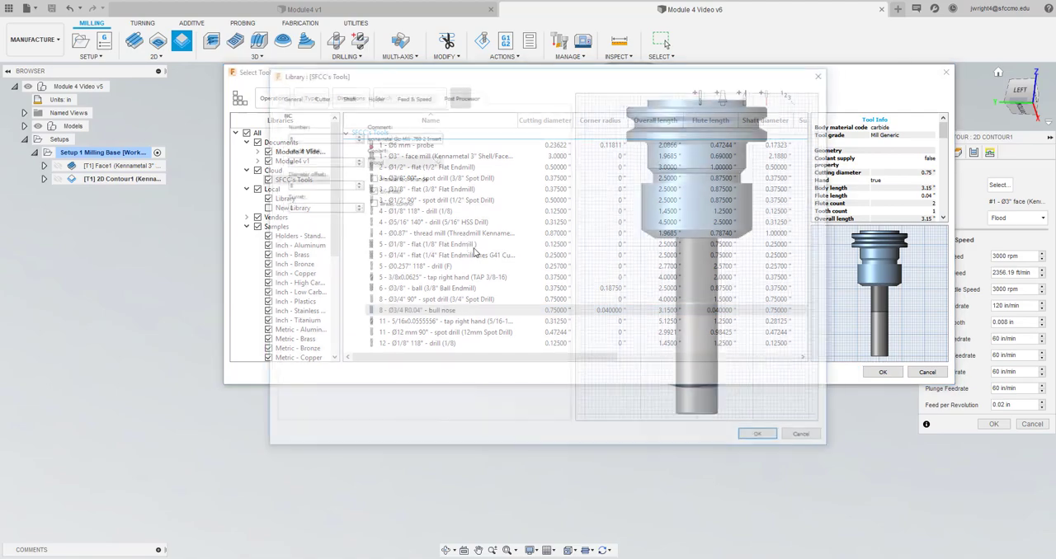
left_click(412, 96)
left_click(371, 95)
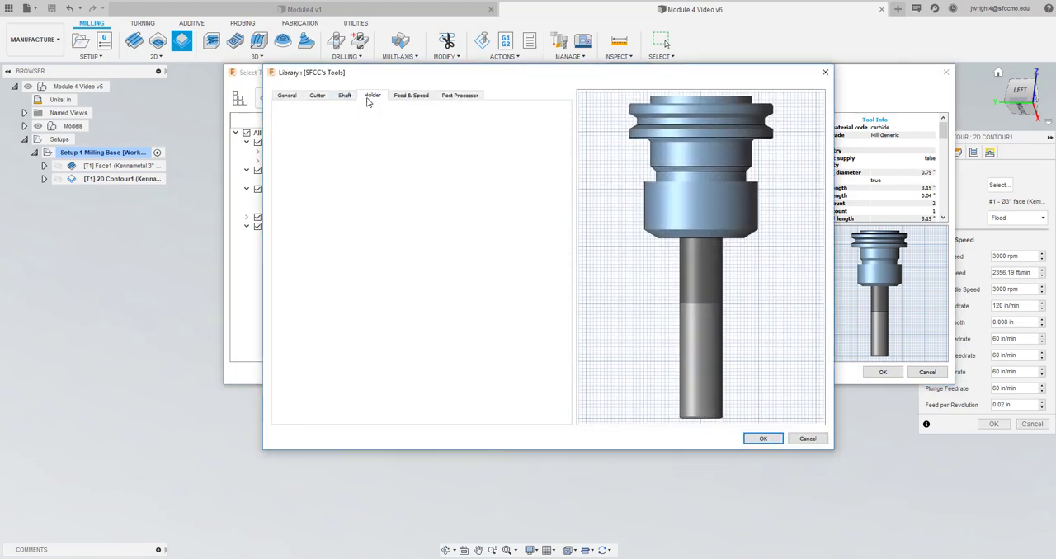
left_click(345, 95)
left_click(318, 96)
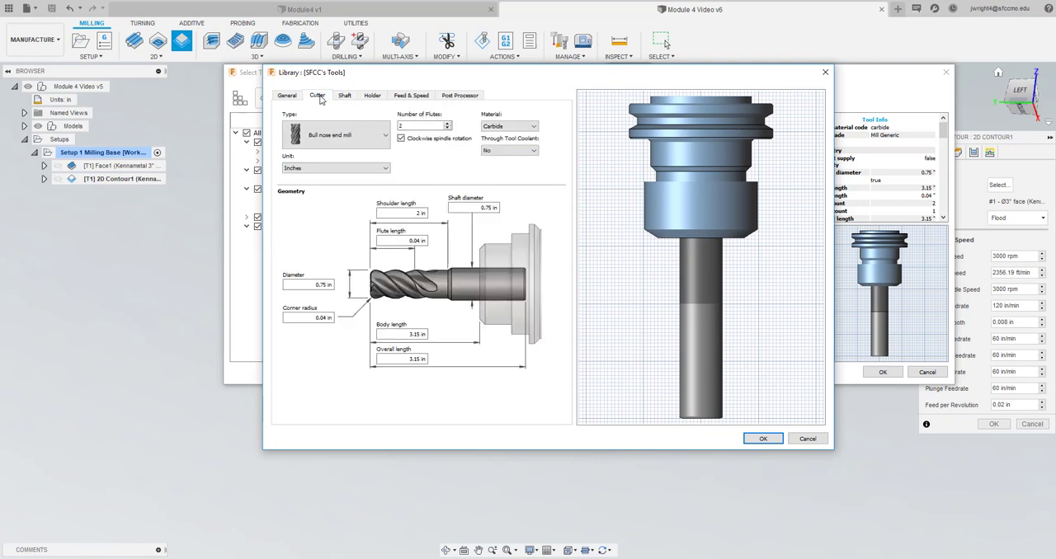
left_click(447, 125)
left_click(447, 125)
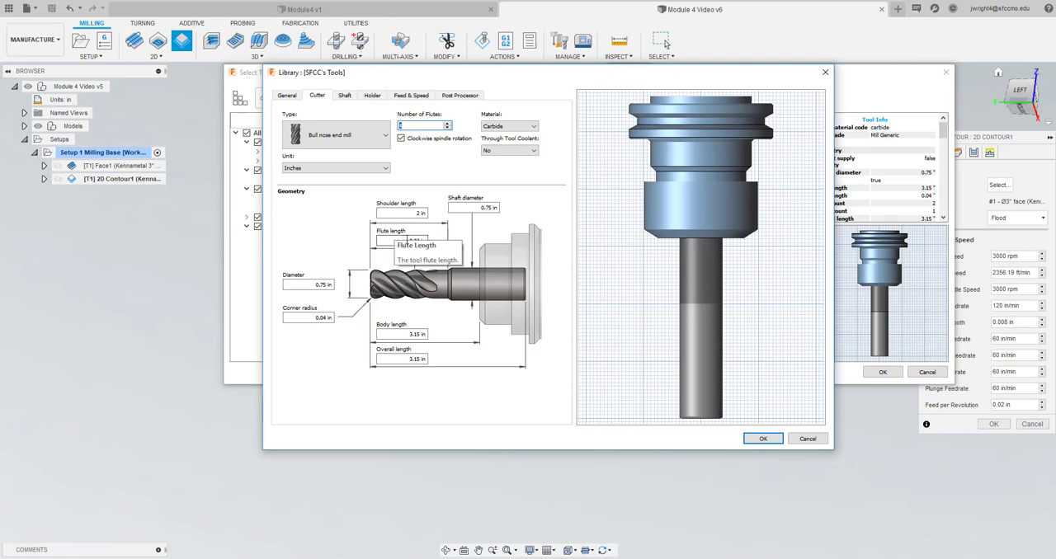
Set the bull nose end mill's flute length to 1.75 in and both its body length and overall length to 3 in
left_click(404, 240)
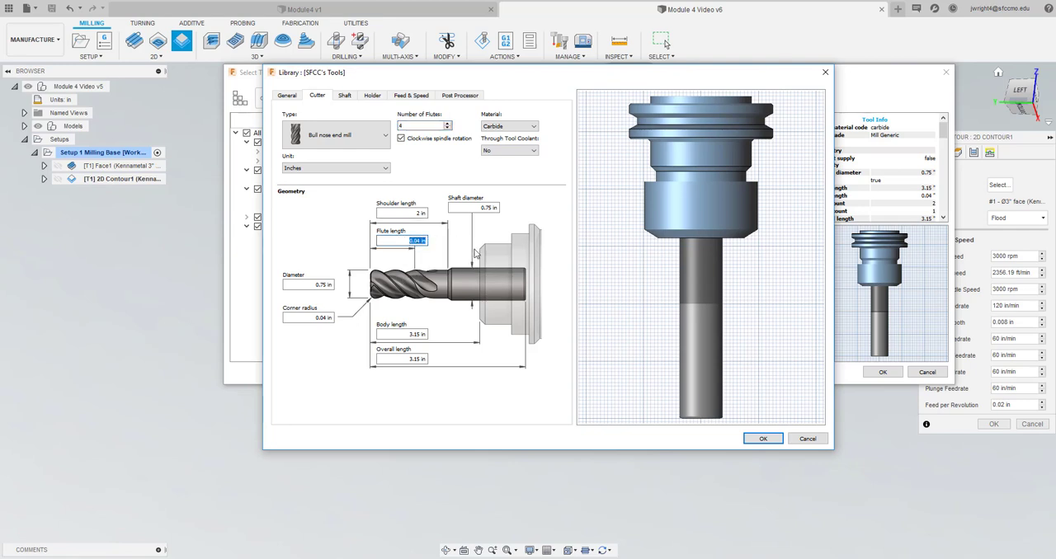
type("1.25")
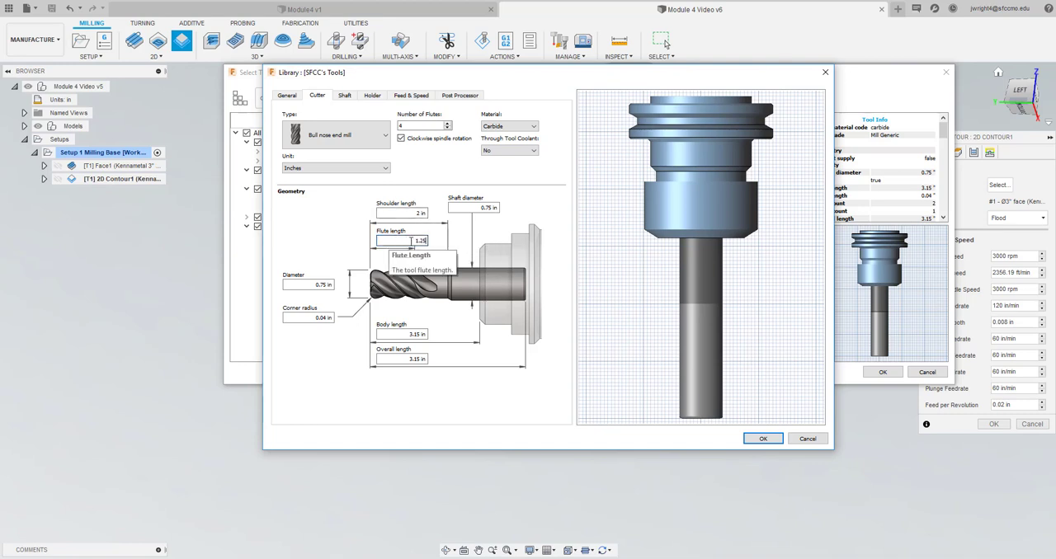
left_click_drag(397, 240, 459, 248)
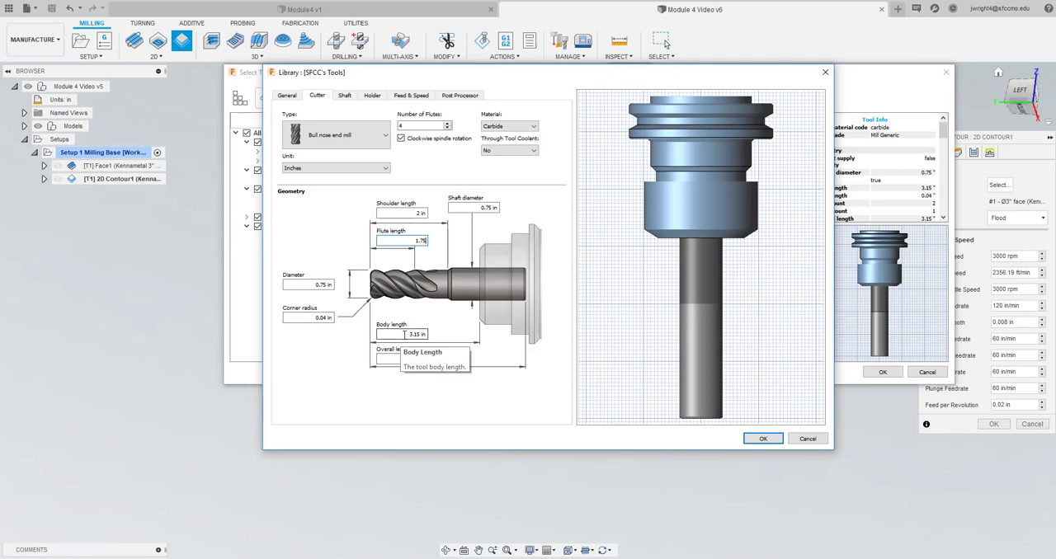
left_click(404, 334)
type("3.0")
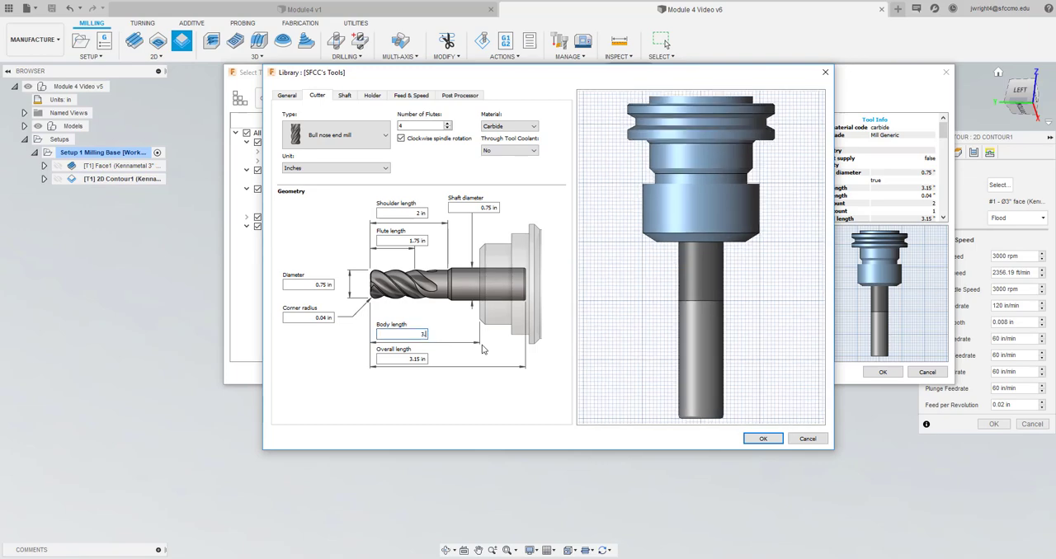
left_click(400, 361)
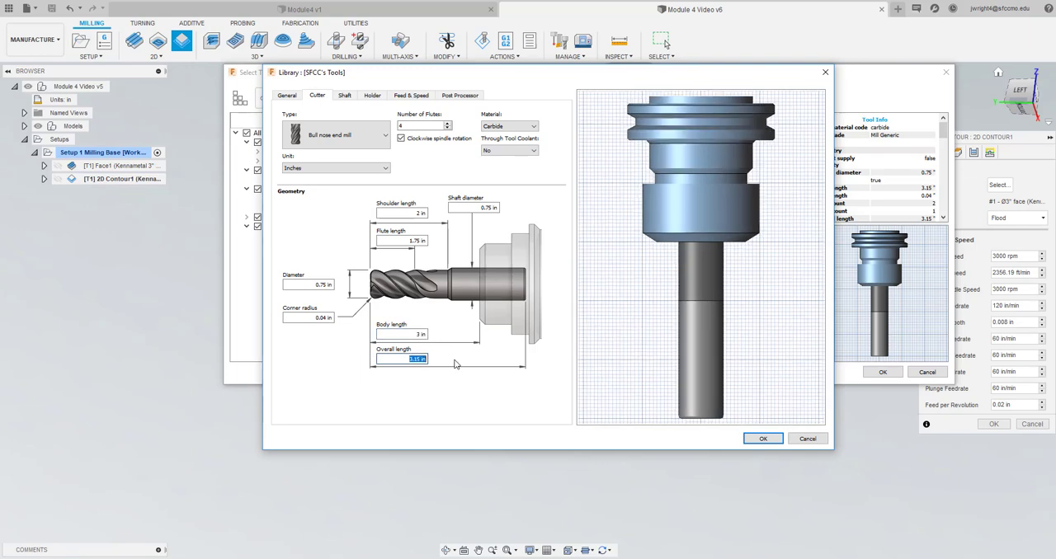
type("3.0")
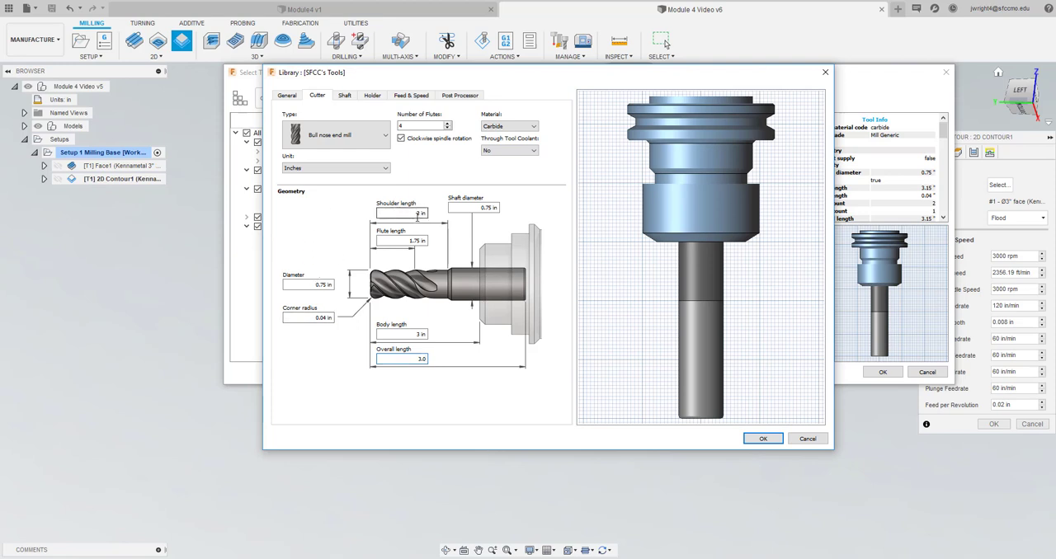
Review the end mill's remaining settings, describe it as "Kennemetal EM" and assign the edited tool to the 2D contour
left_click(412, 96)
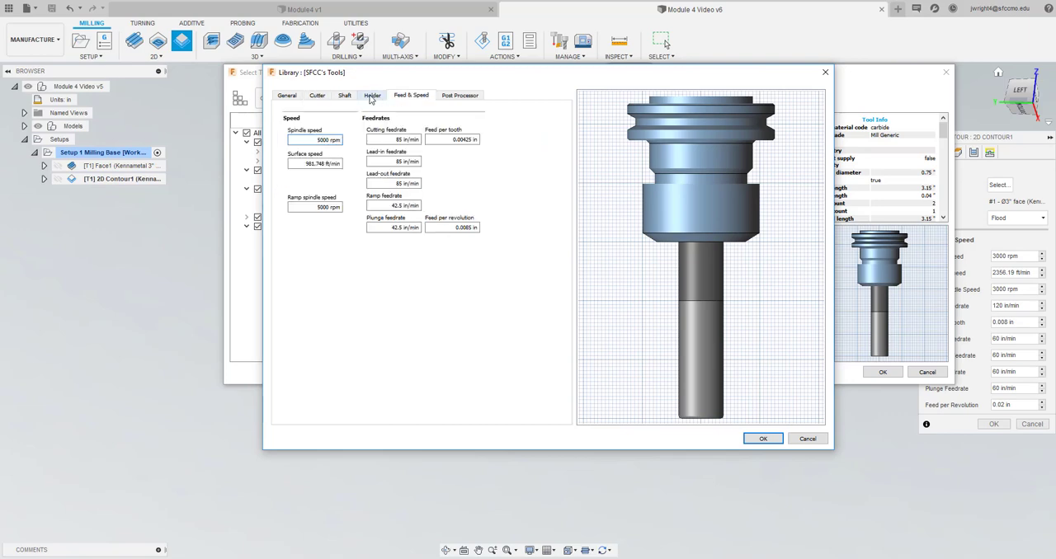
left_click(372, 96)
left_click(456, 96)
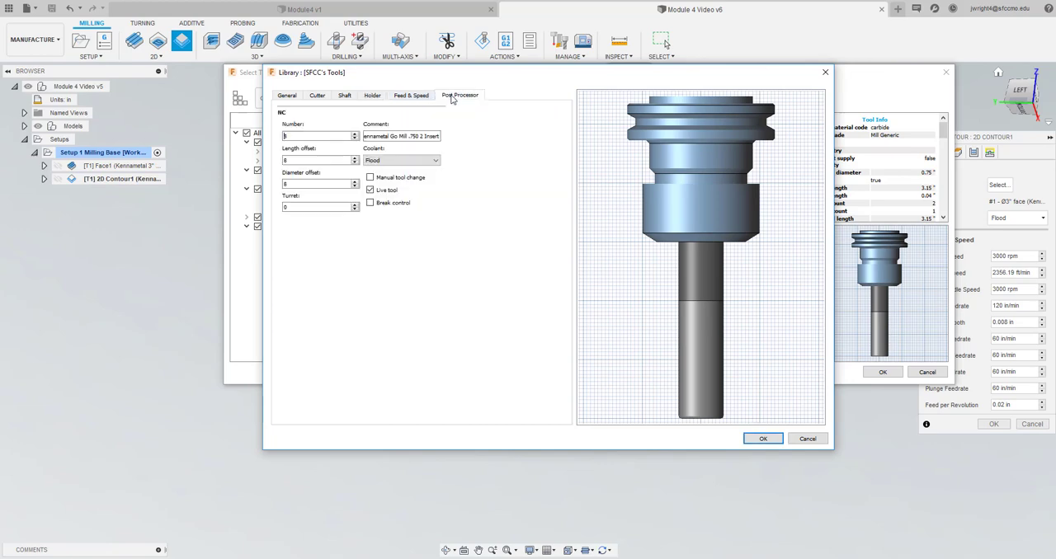
left_click(345, 95)
left_click(317, 96)
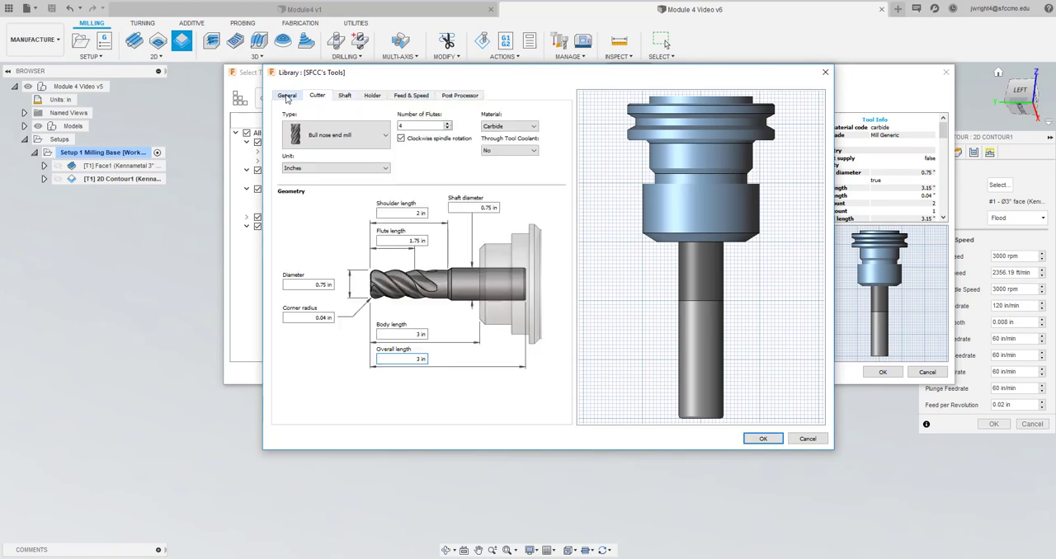
left_click(287, 96)
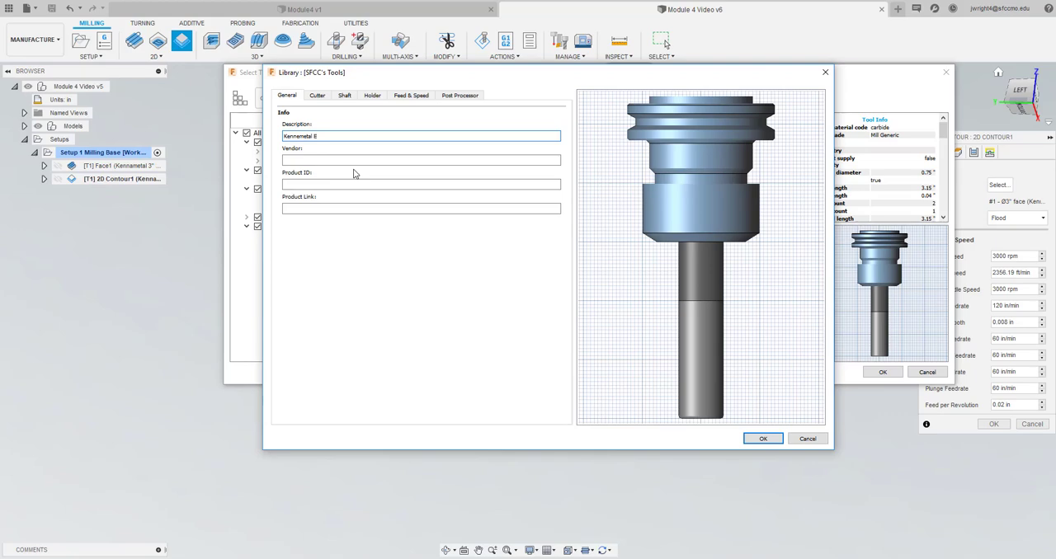
left_click(763, 437)
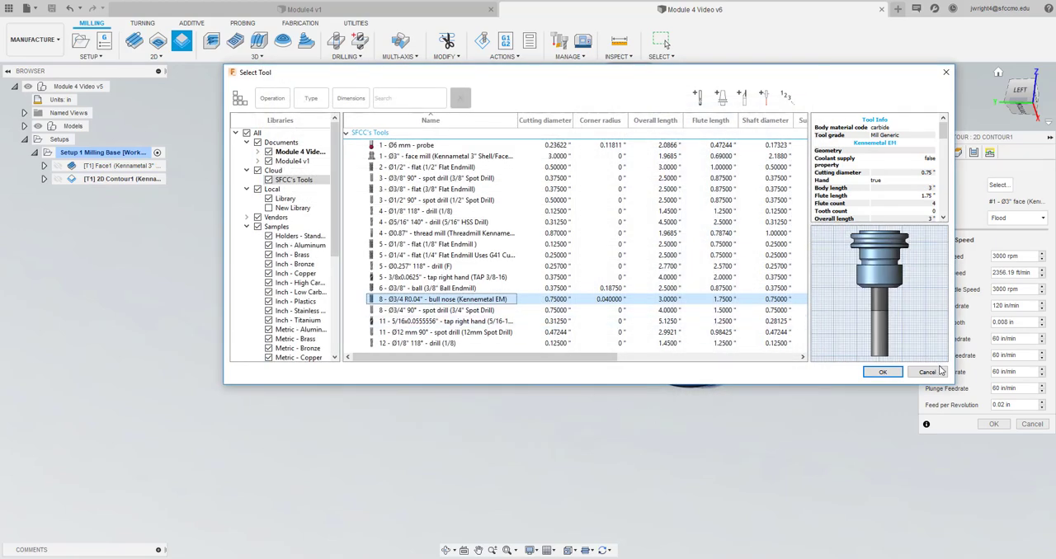
left_click(879, 372)
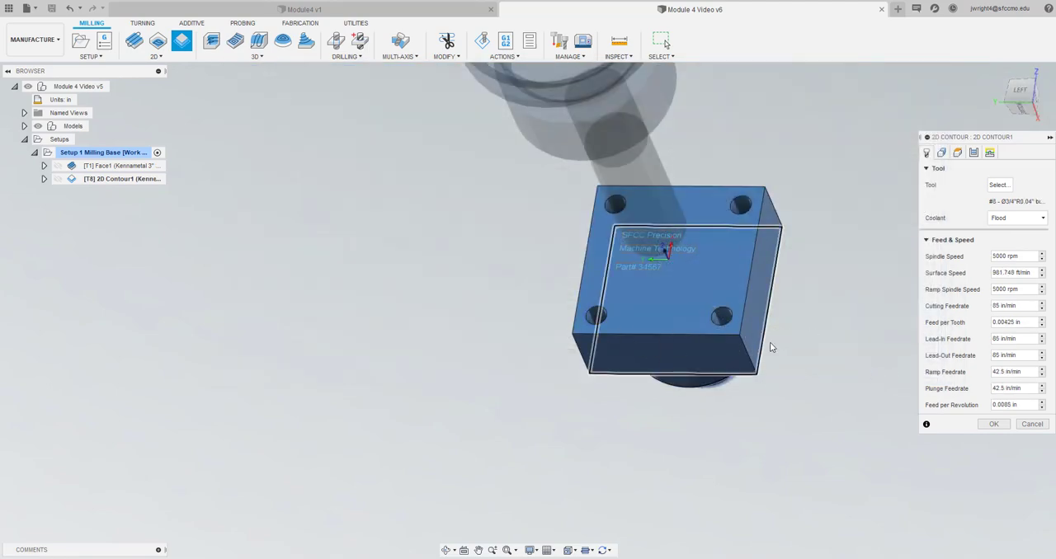
left_click(941, 154)
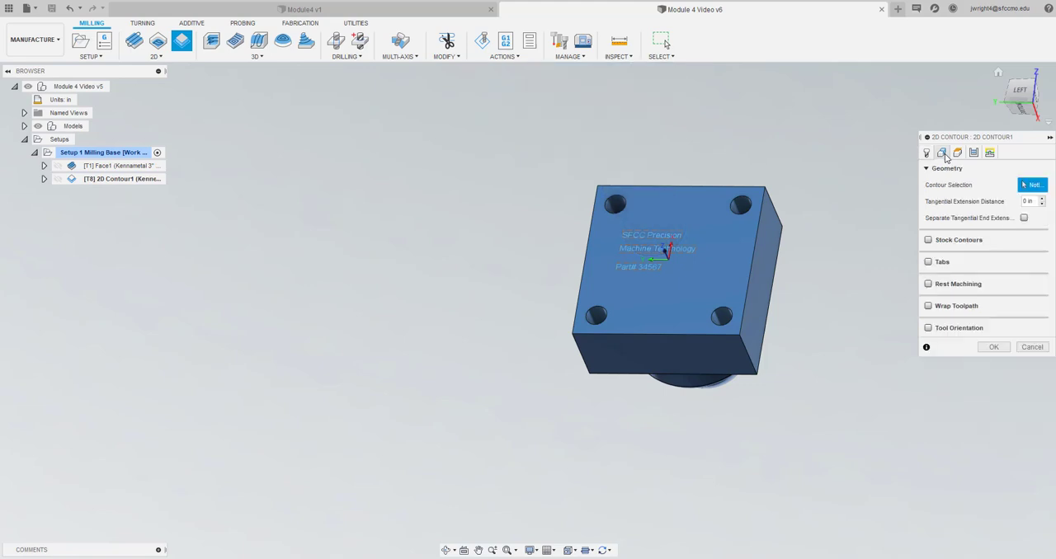
left_click(767, 334)
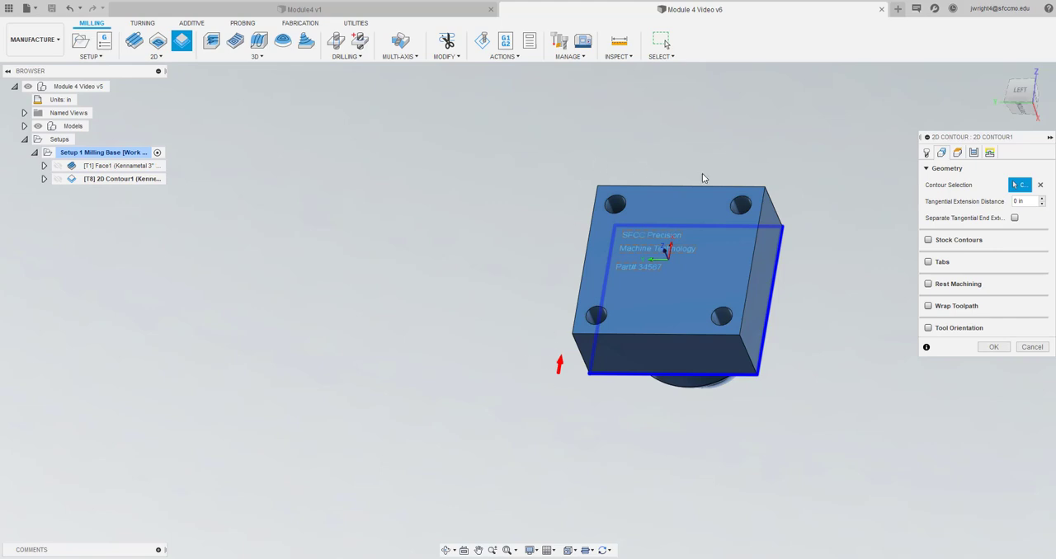
left_click(959, 157)
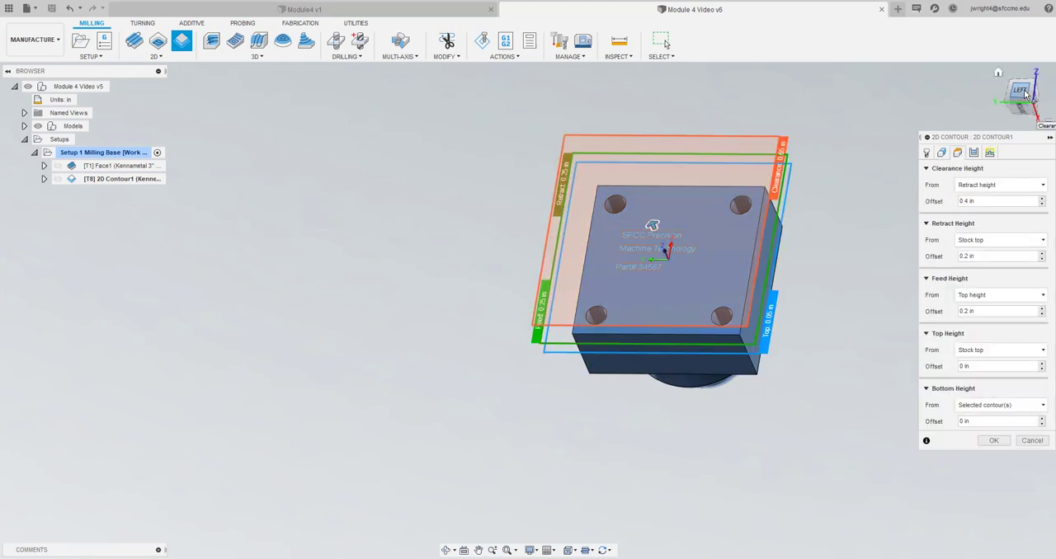
left_click_drag(1024, 95, 823, 112)
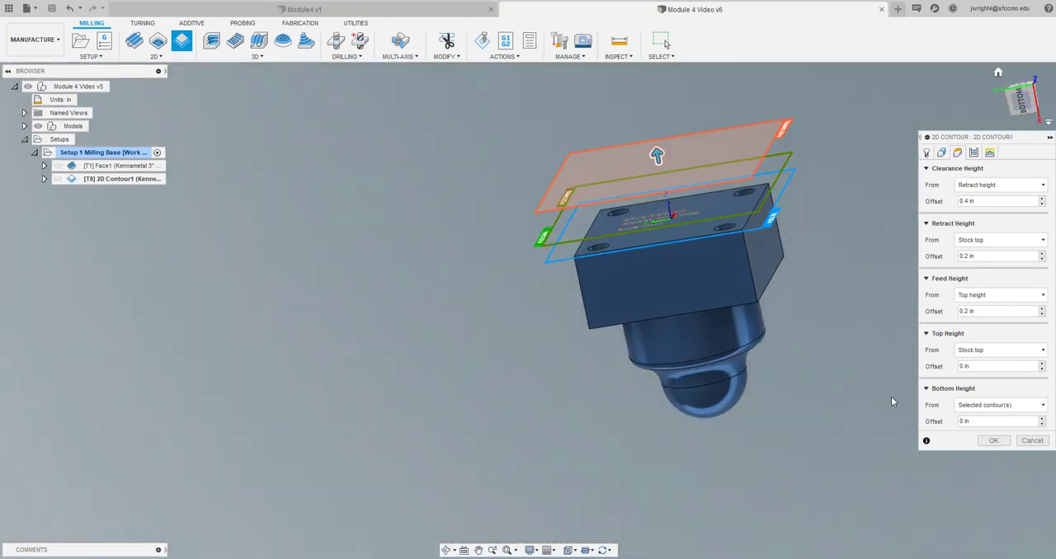
left_click(984, 406)
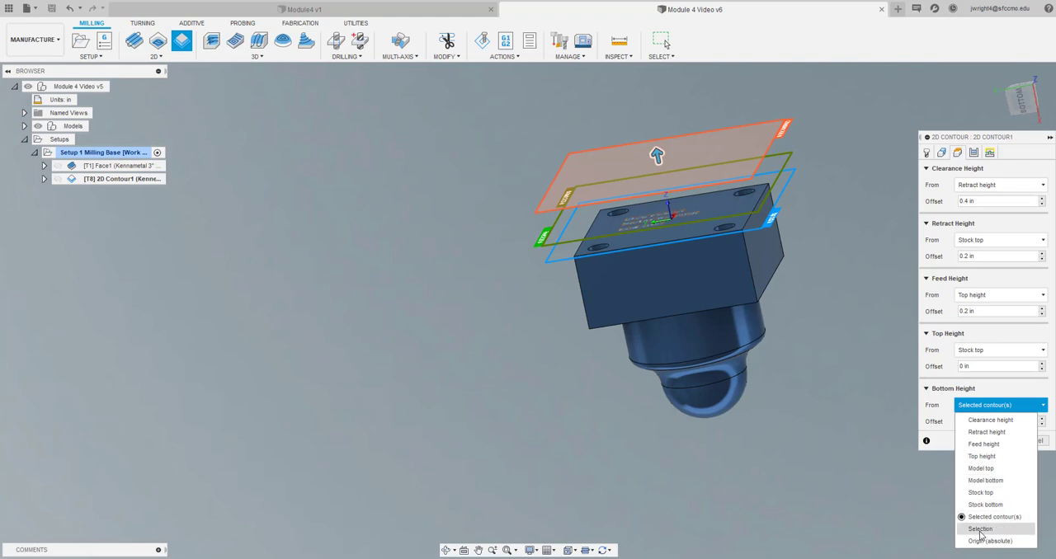
left_click(953, 423)
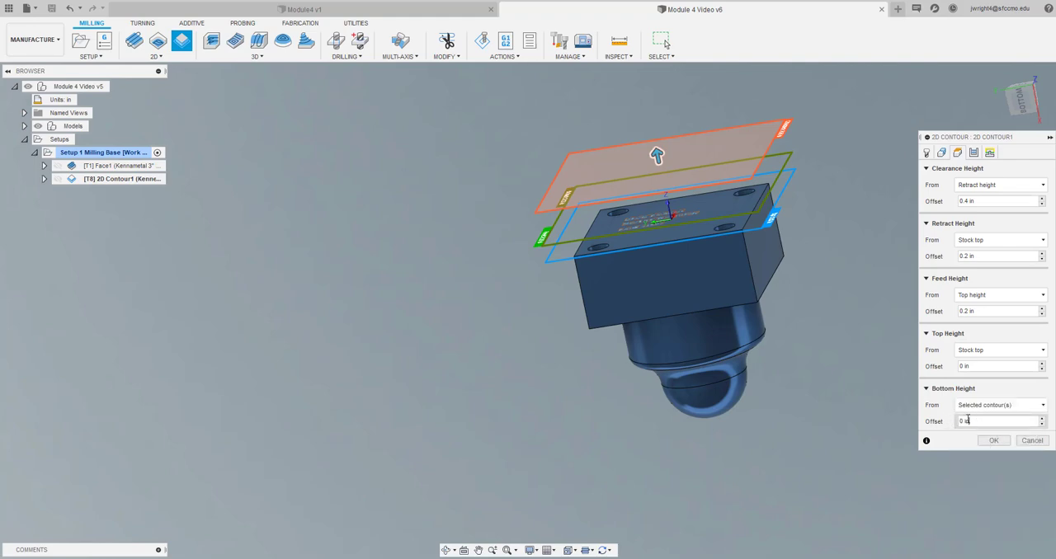
left_click_drag(967, 421, 949, 421)
type("-.01")
left_click(994, 408)
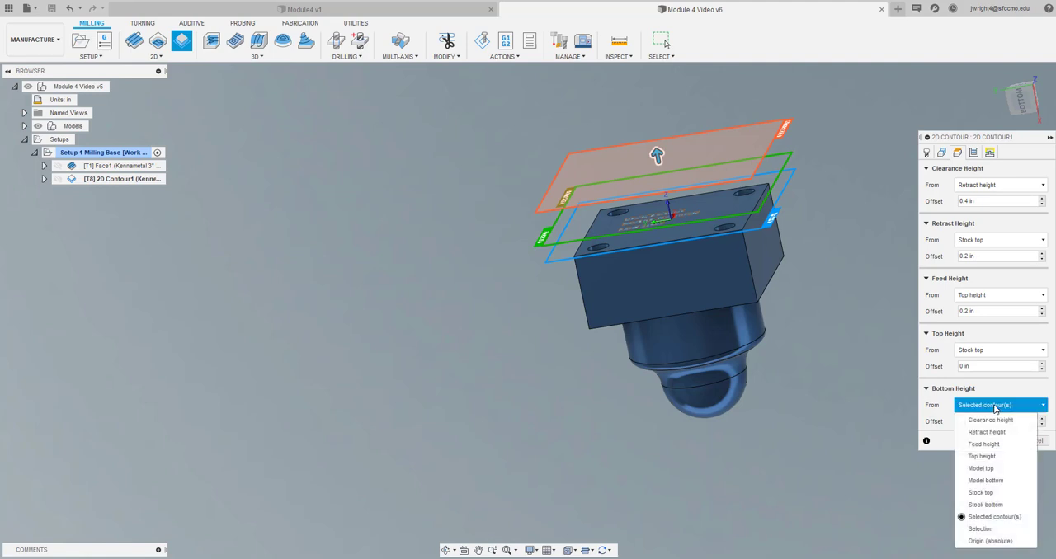
left_click(986, 519)
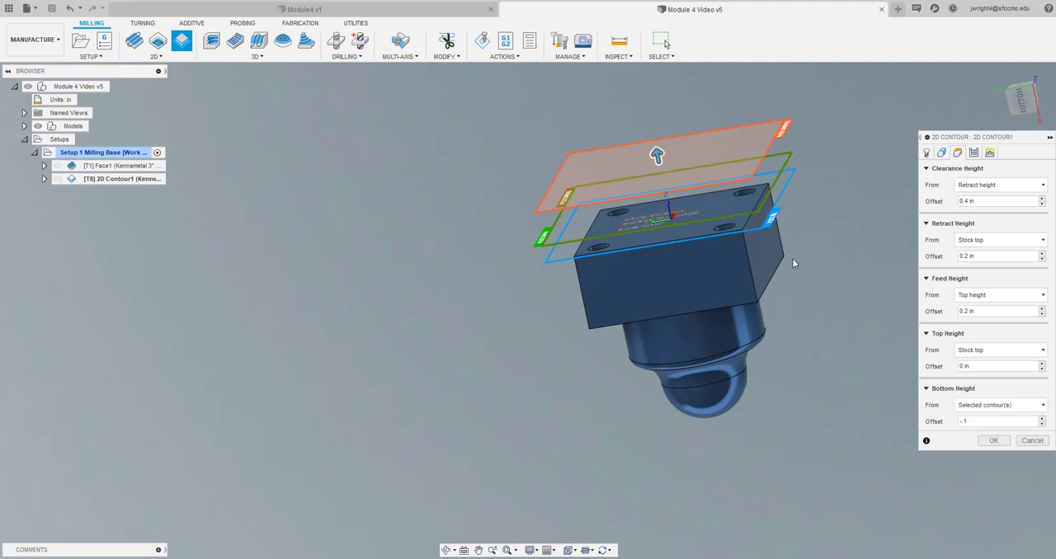
left_click(768, 284)
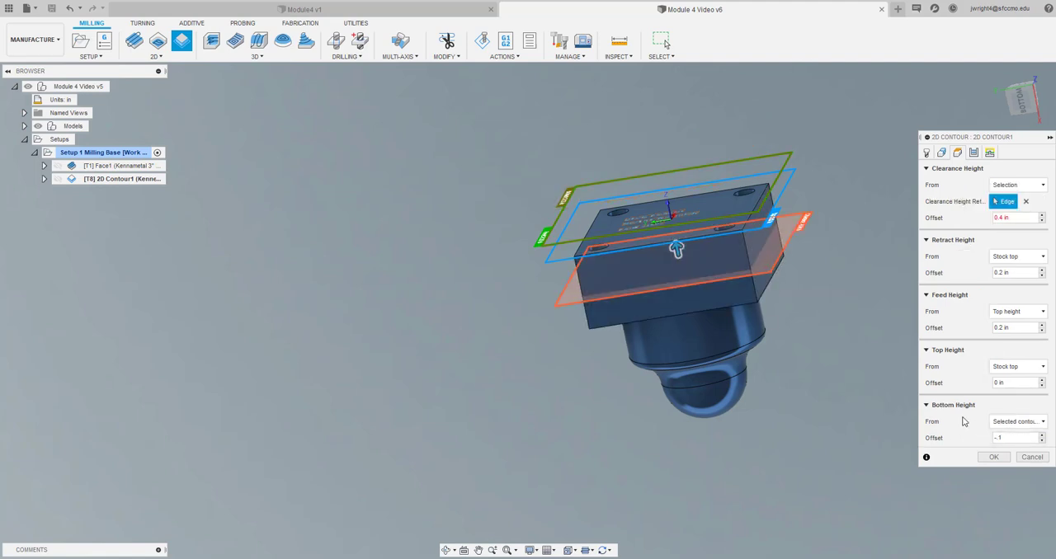
scroll(714, 268, "up", 4)
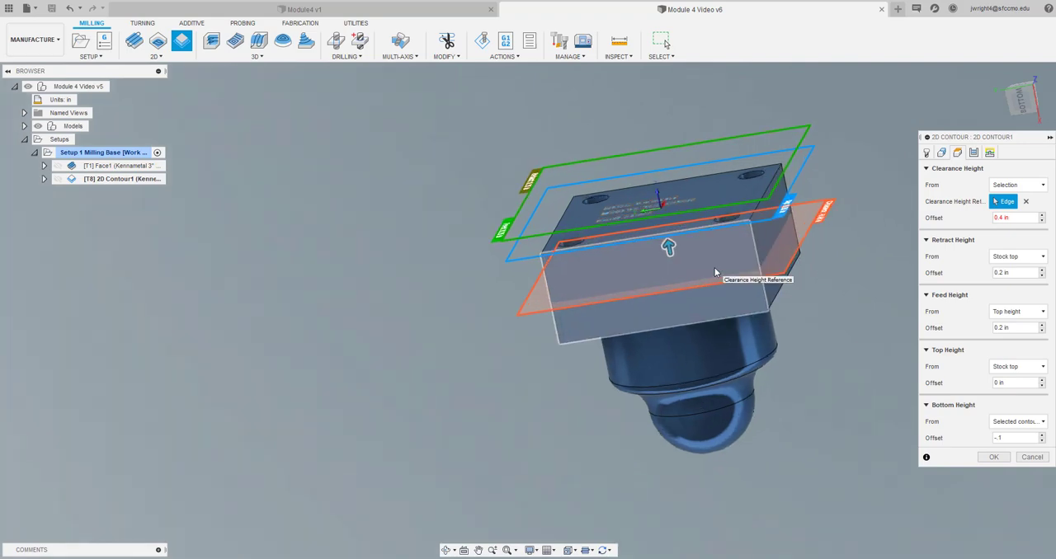
scroll(718, 270, "down", 3)
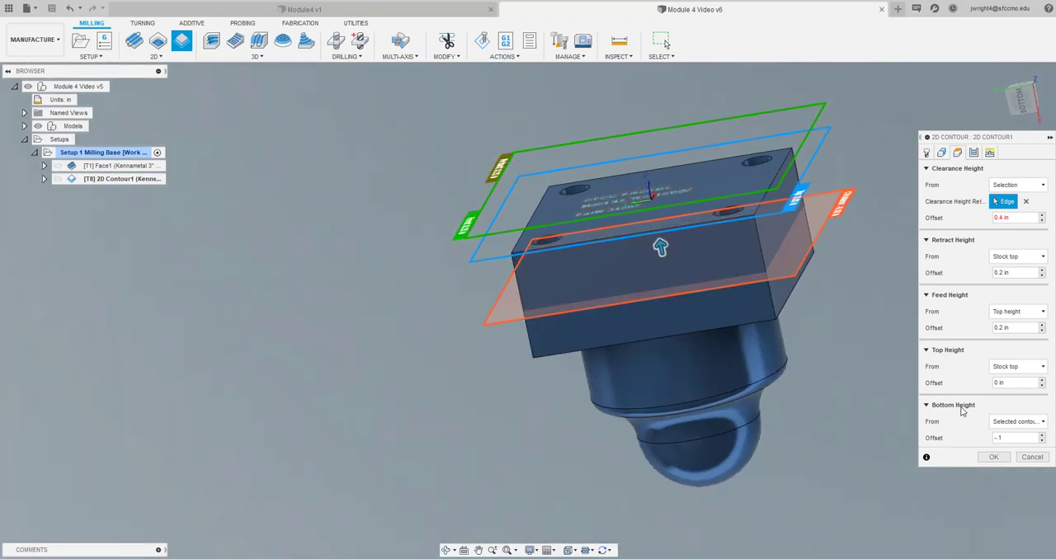
left_click(1032, 458)
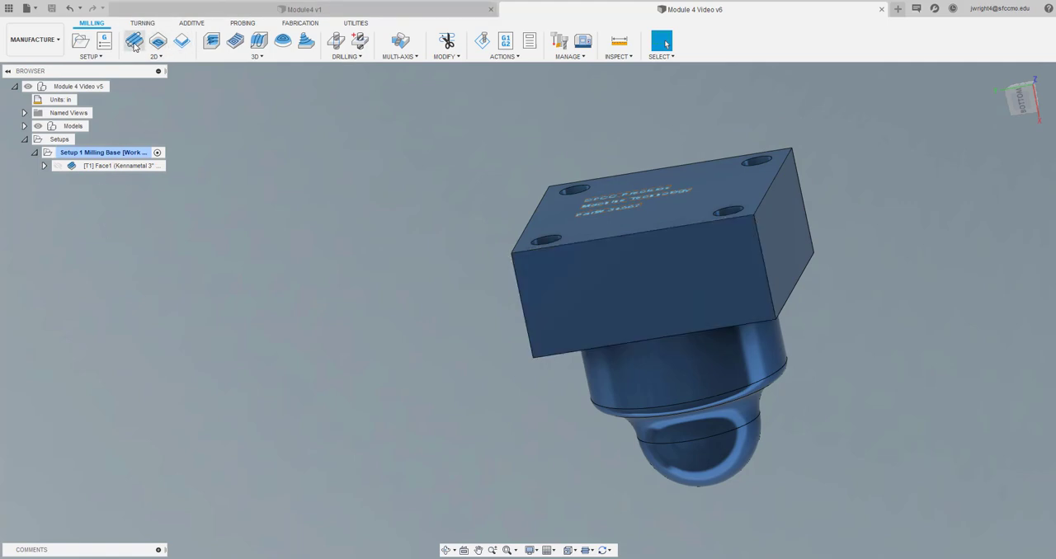
Start a 2D Contour operation and assign the document's 3/4" R0.04" bull nose end mill as its tool
left_click(182, 42)
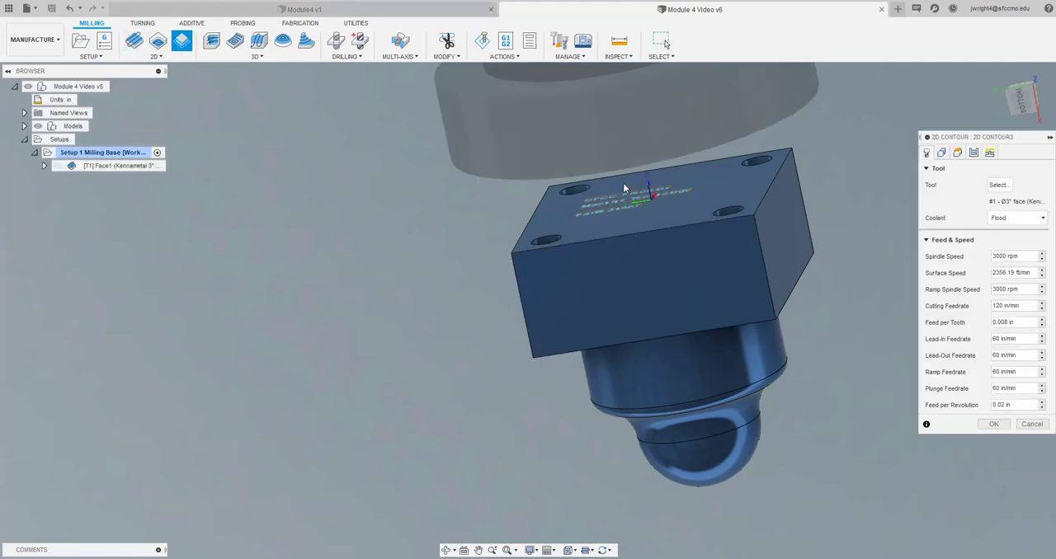
left_click(996, 190)
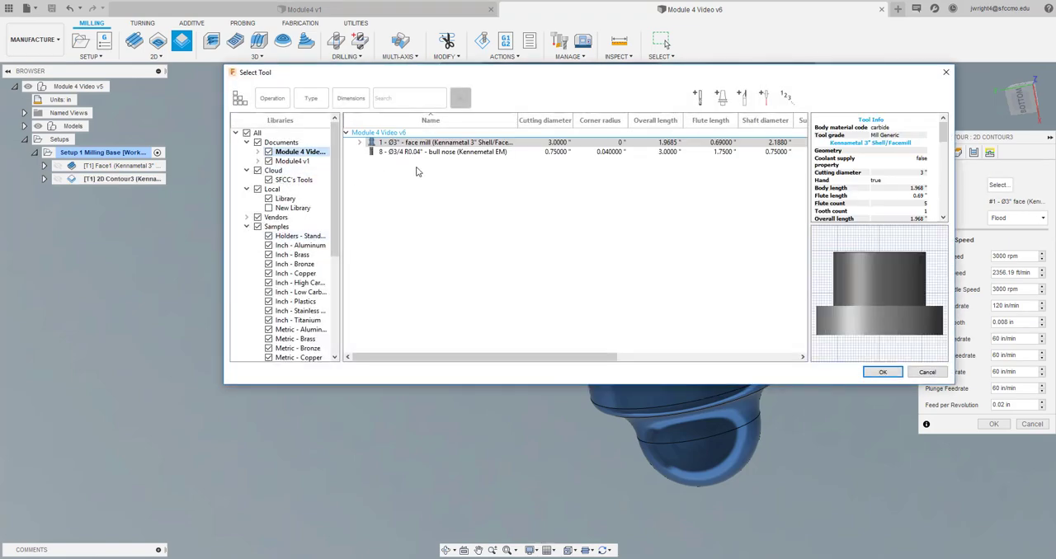
left_click(451, 153)
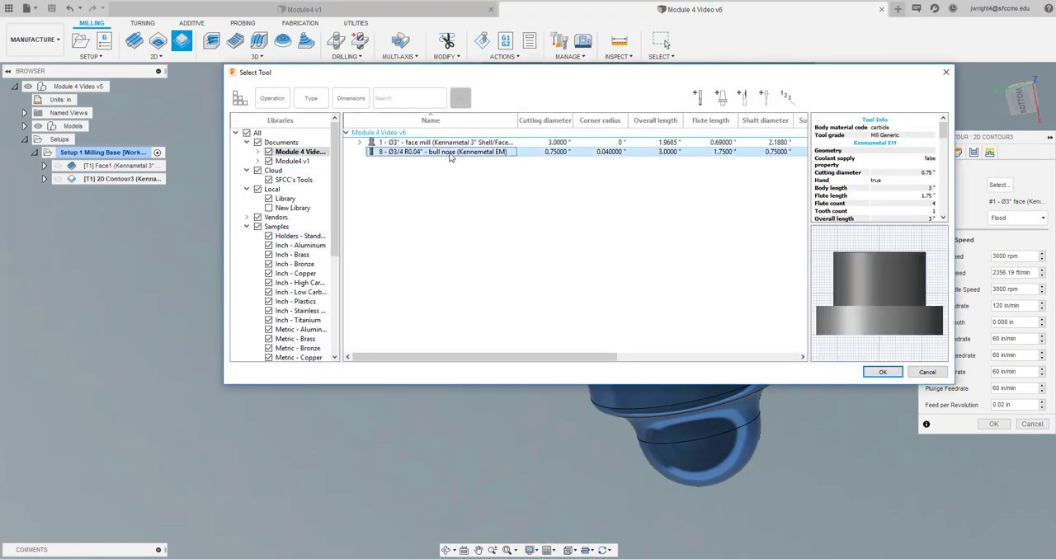
left_click(883, 372)
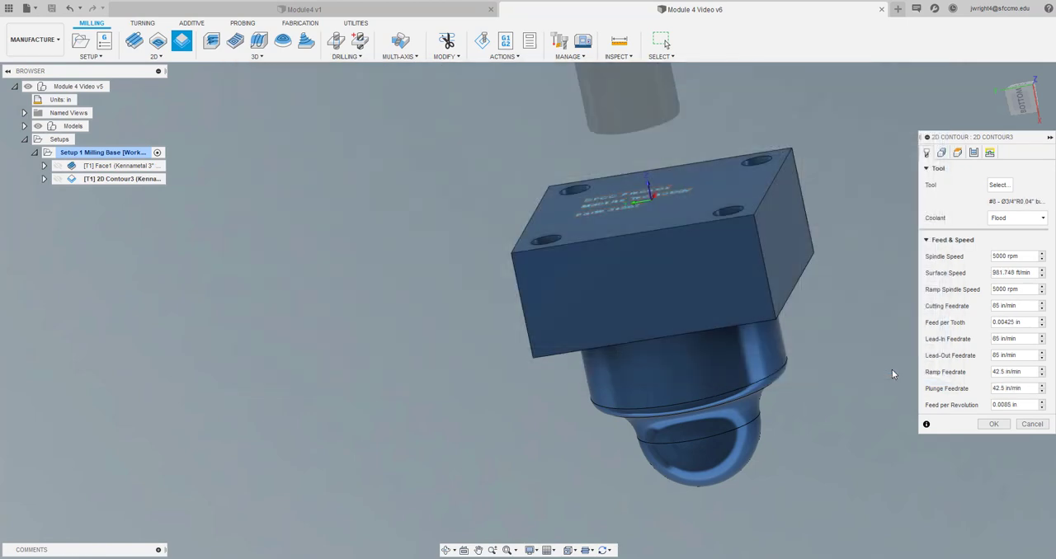
Select the lower edge loop of the rectangular base as the contour and generate the 2D contour toolpath
left_click(958, 155)
left_click(941, 153)
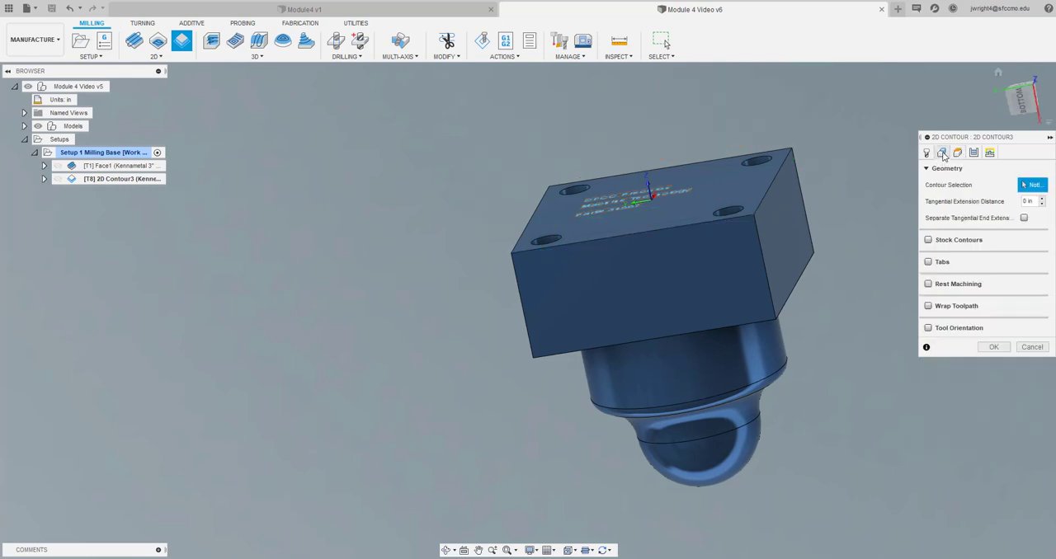
left_click(796, 292)
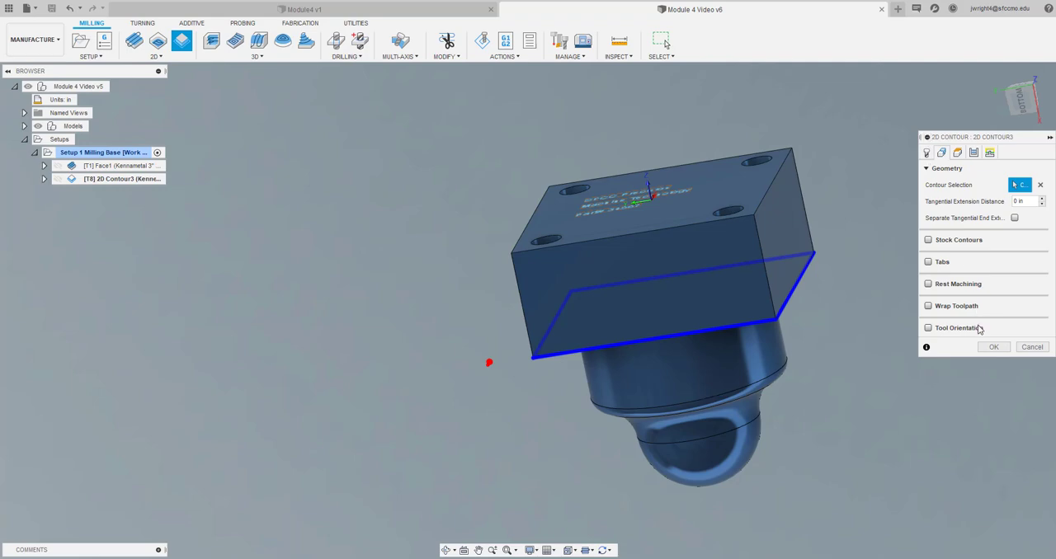
left_click(993, 346)
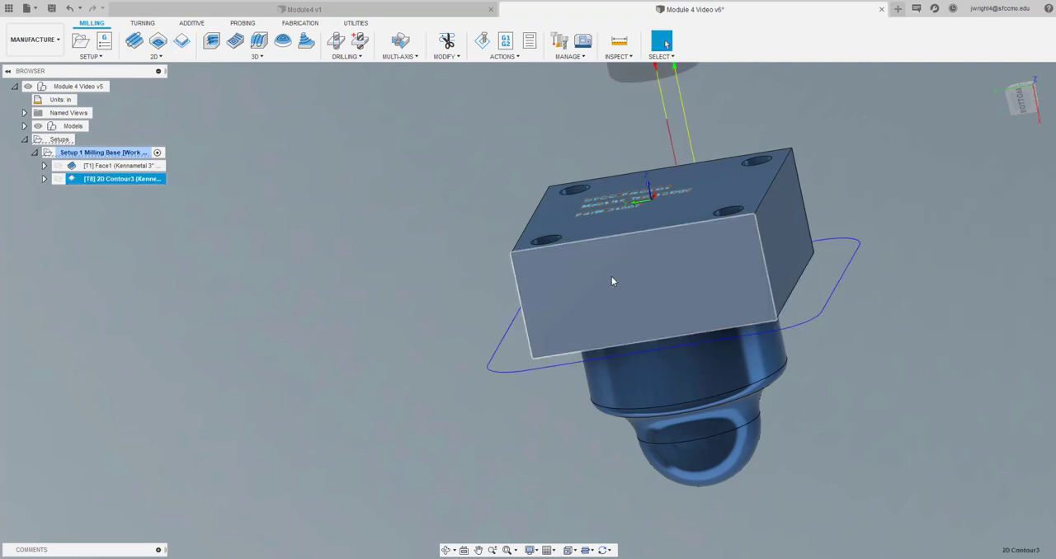
Edit the 2D contour so its bottom height is offset -.05 in from the selected contour
mouse_move(993, 106)
left_mouse_down()
mouse_move(1007, 86)
mouse_move(1023, 102)
left_mouse_up()
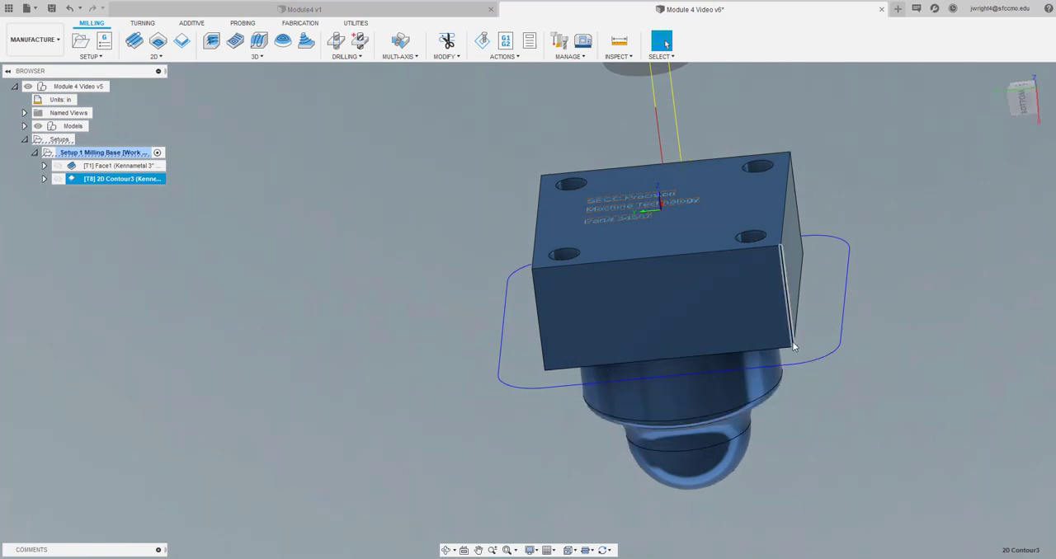
left_click(253, 287)
left_click(110, 179)
double_click(109, 179)
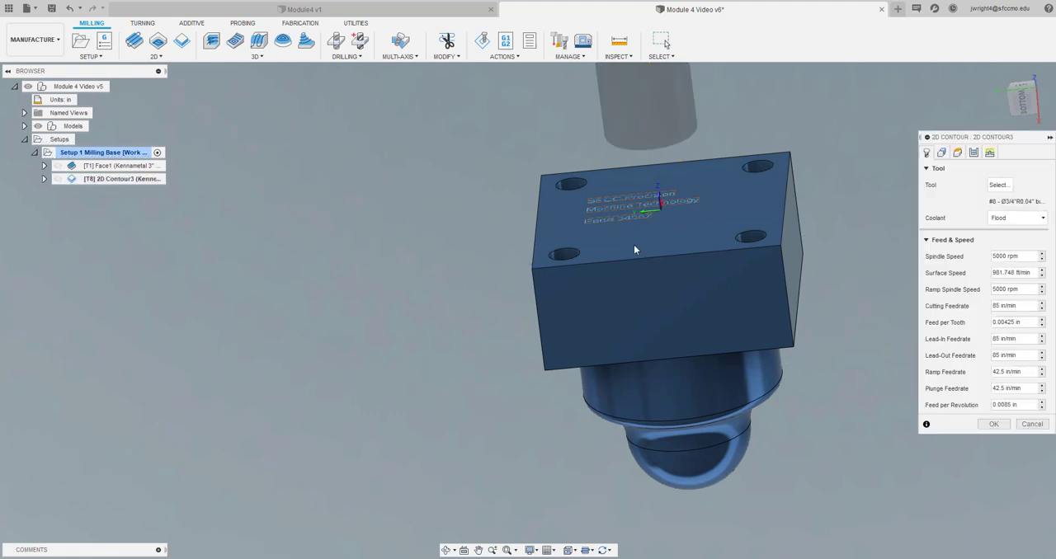
left_click(958, 153)
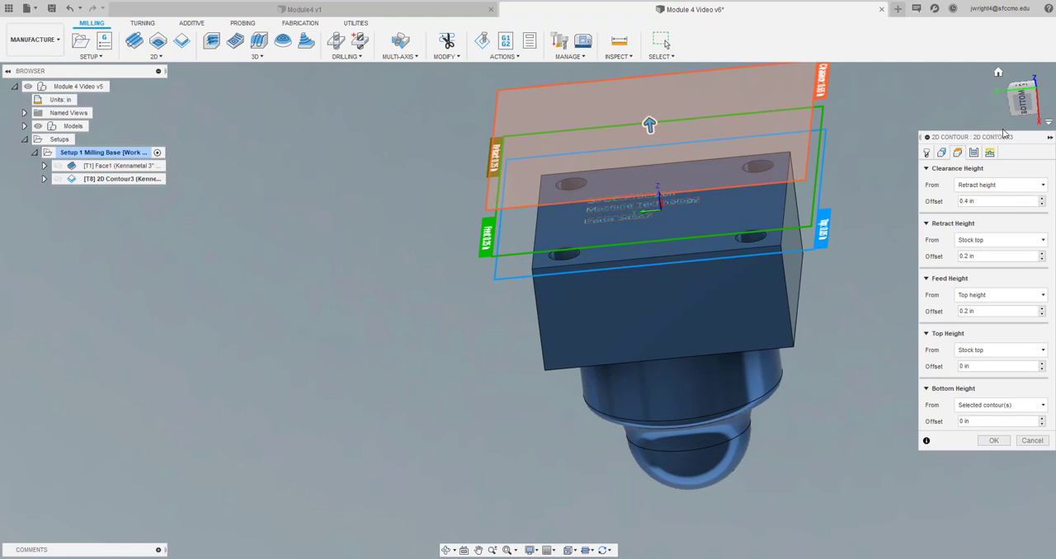
left_click_drag(1027, 139, 1008, 100)
left_click(1023, 98)
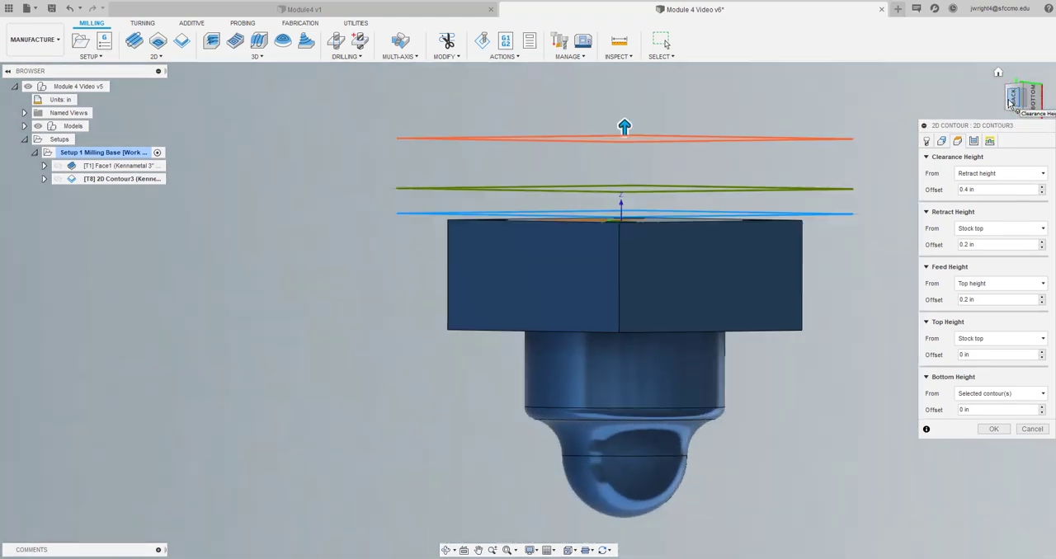
left_click(1037, 104)
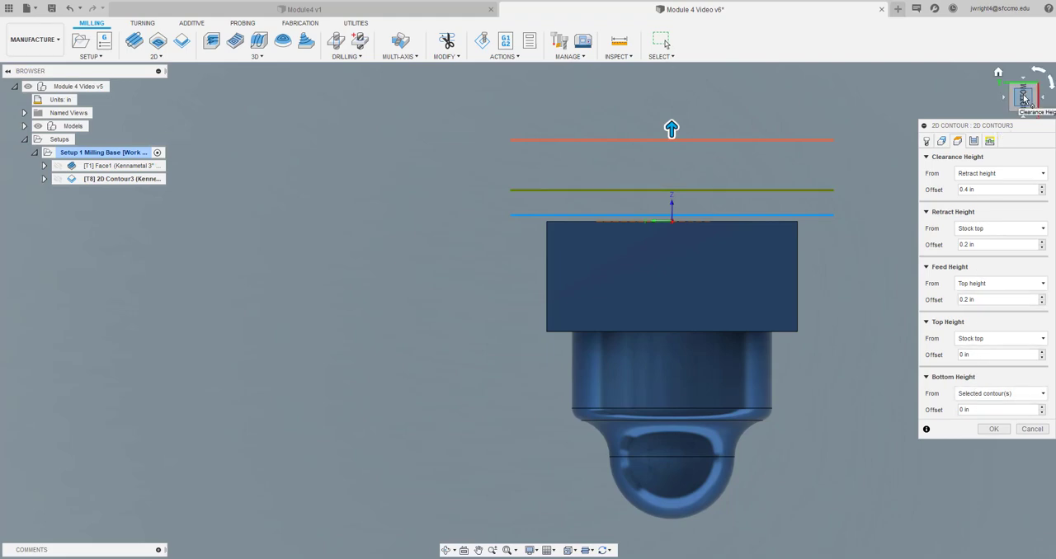
mouse_move(1019, 97)
left_mouse_down()
mouse_move(998, 99)
mouse_move(992, 121)
mouse_move(996, 100)
left_mouse_up()
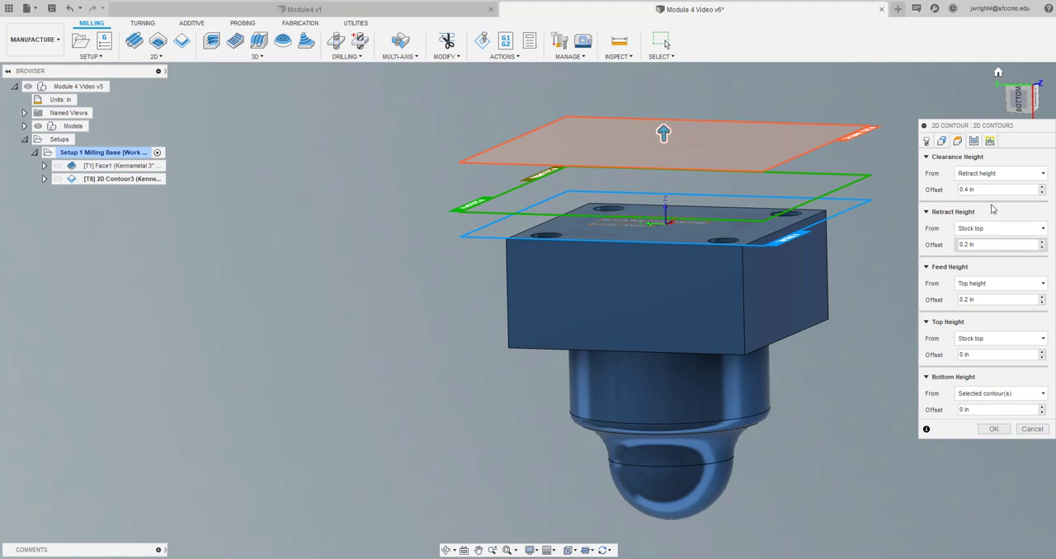
left_click(979, 410)
key("BackSpace")
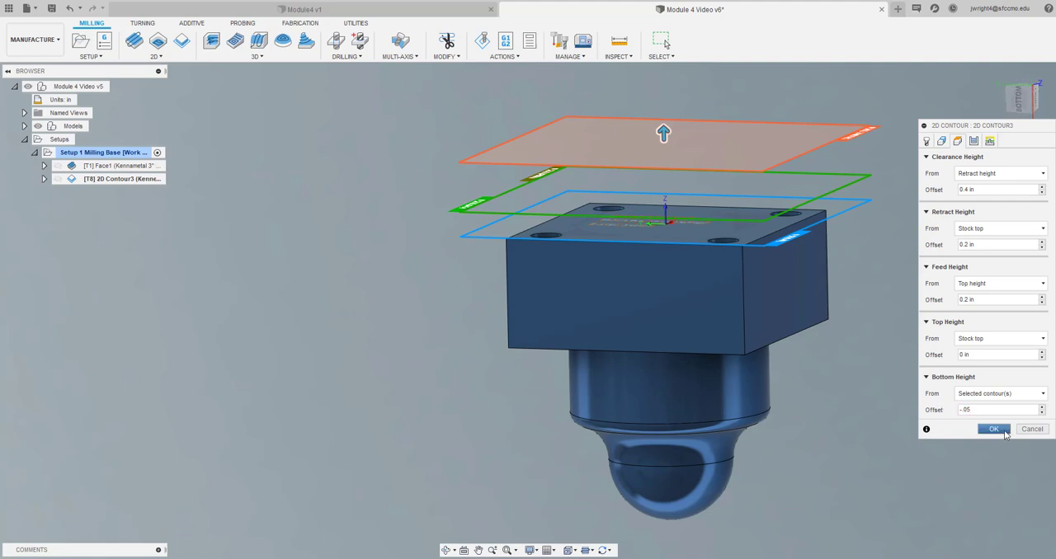
left_click(993, 429)
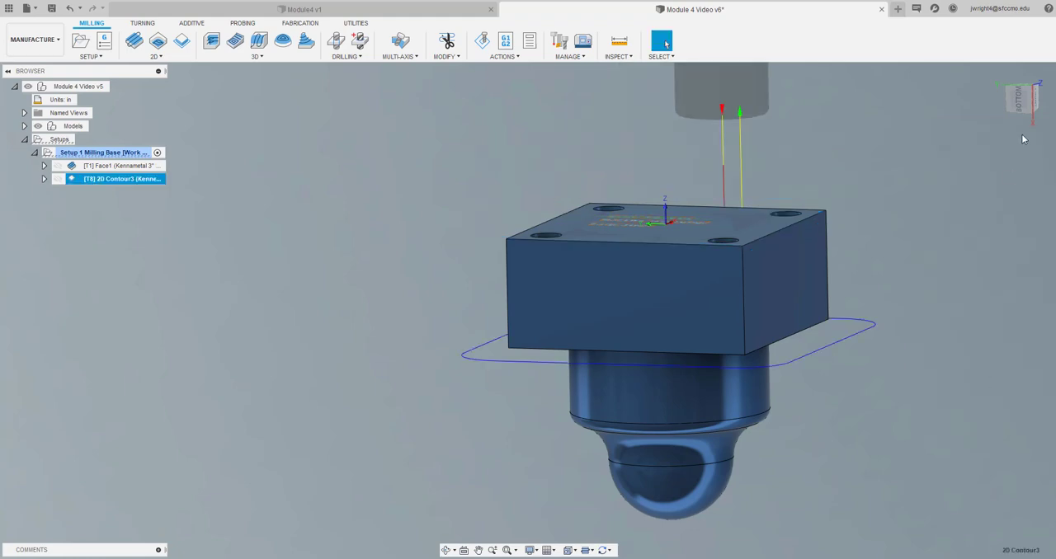
Duplicate the 2D contour operation in Setup 1 Milling Base
mouse_move(1025, 100)
left_mouse_down()
mouse_move(1051, 86)
mouse_move(1042, 98)
left_mouse_up()
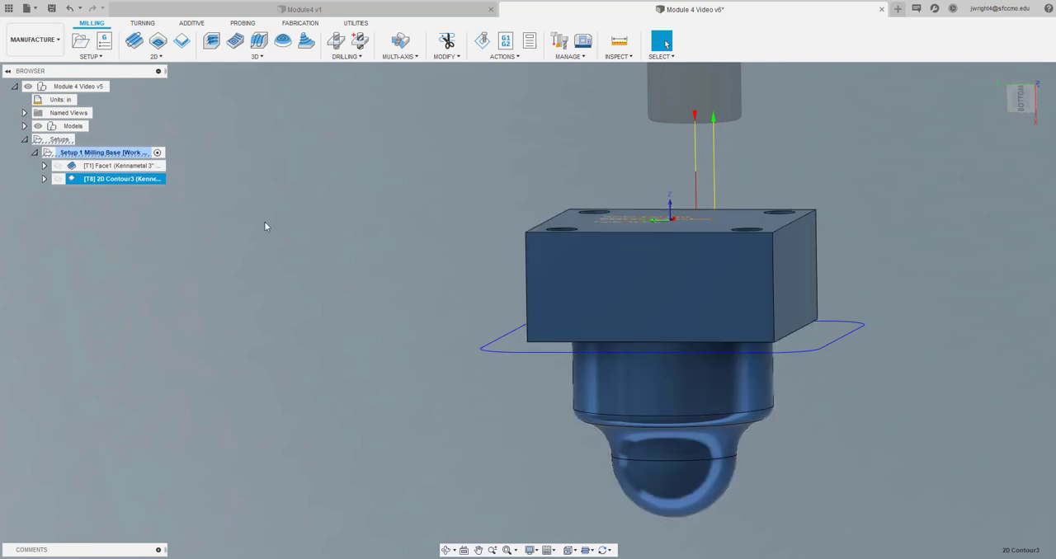
left_click(116, 221)
right_click(123, 181)
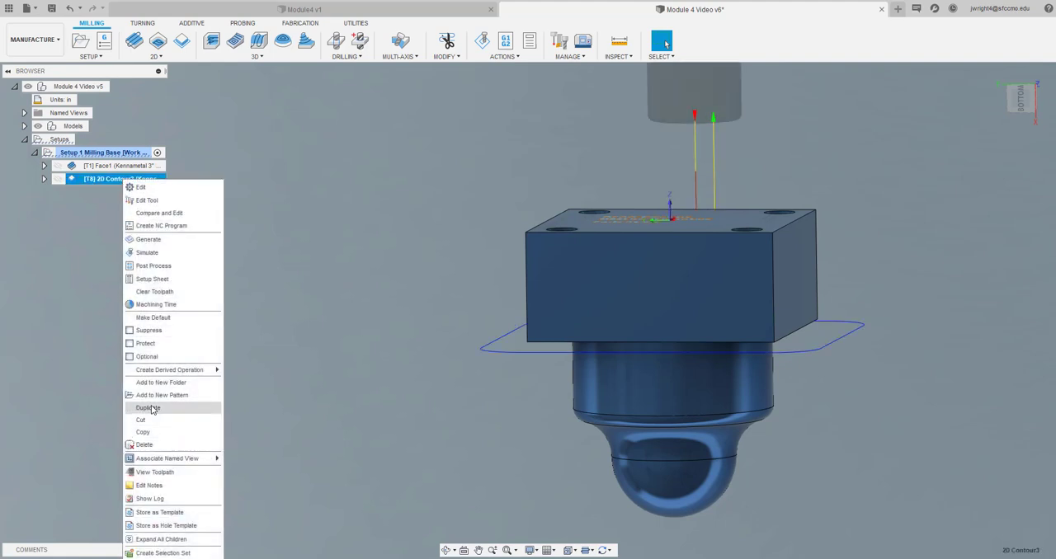
left_click(95, 260)
right_click(135, 181)
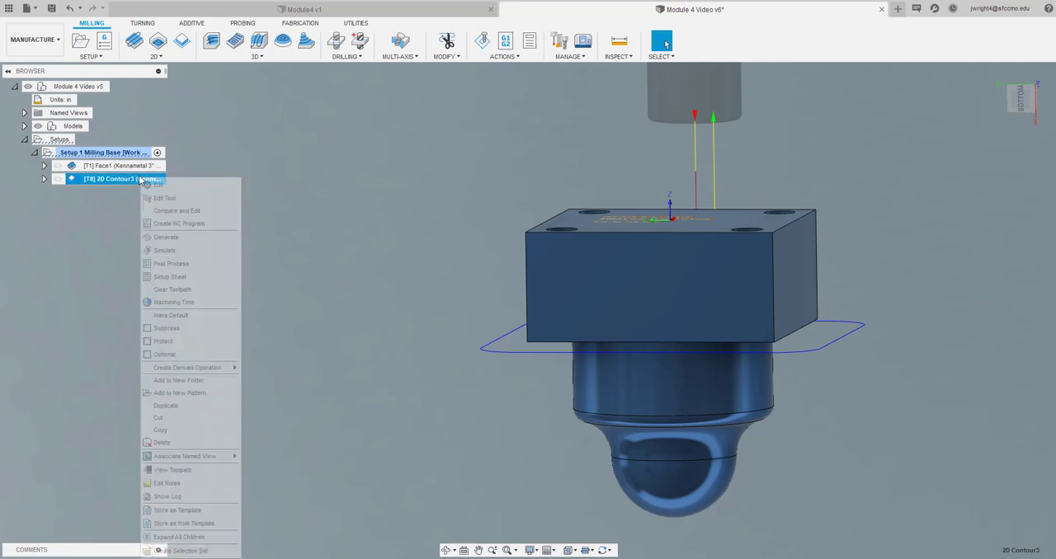
left_click(166, 405)
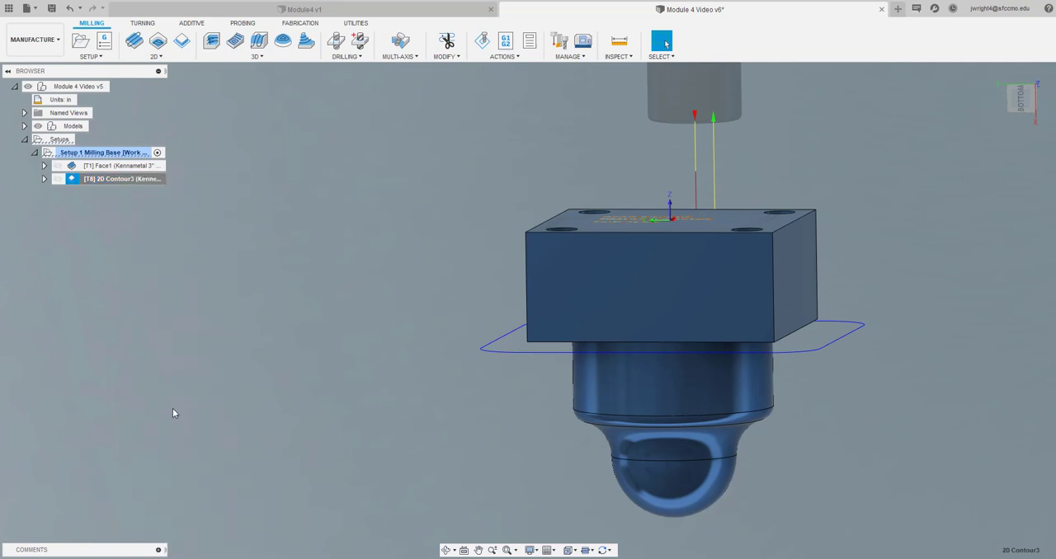
left_click(124, 280)
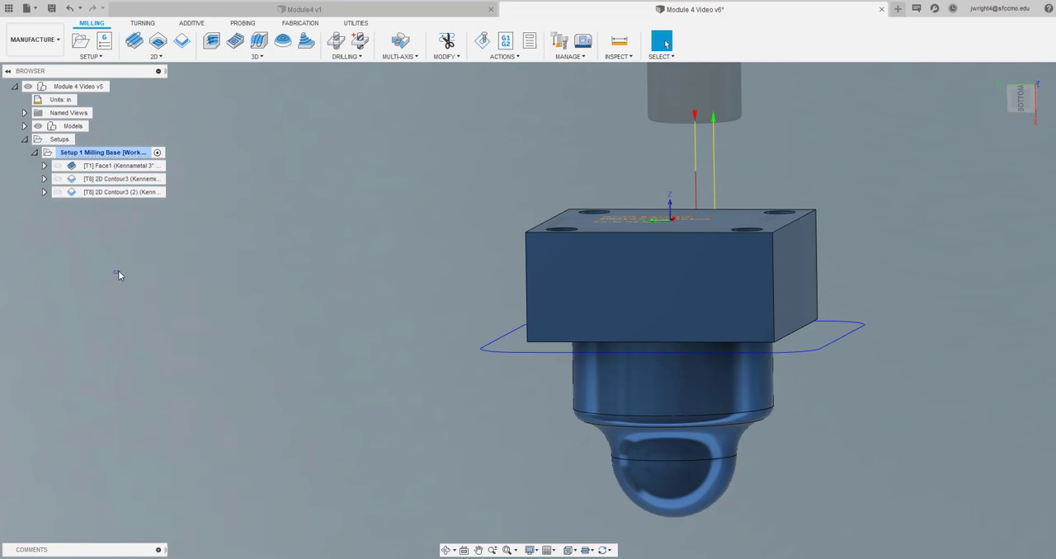
Edit the original 2D contour to leave stock, with .01 in radial and 0 axial stock to leave
double_click(124, 180)
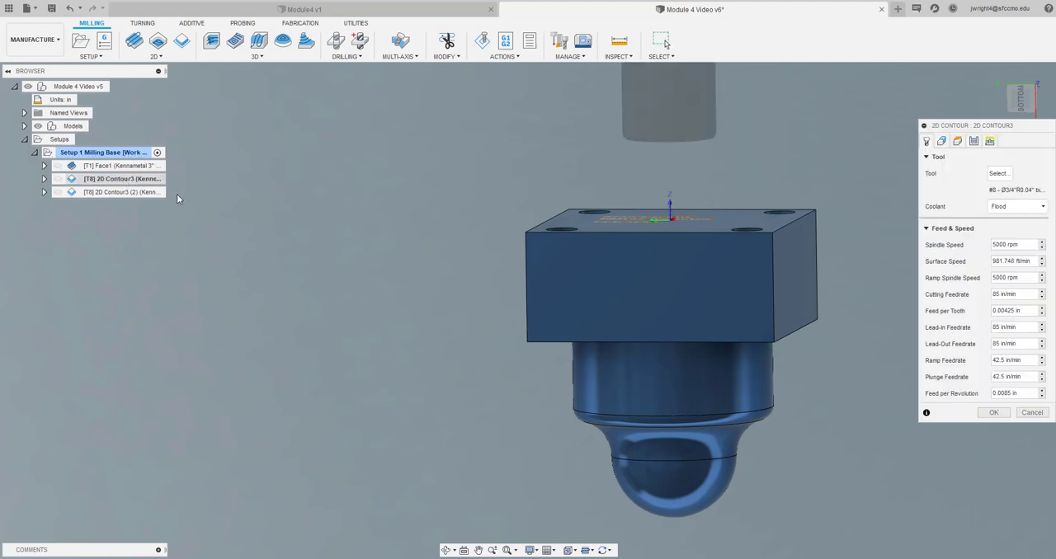
left_click(941, 142)
left_click(973, 141)
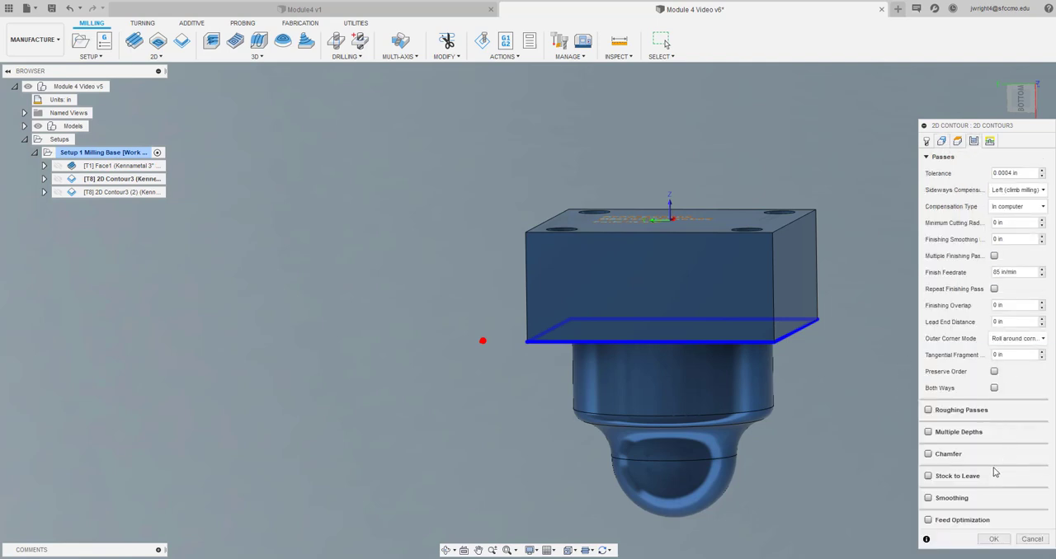
left_click(927, 477)
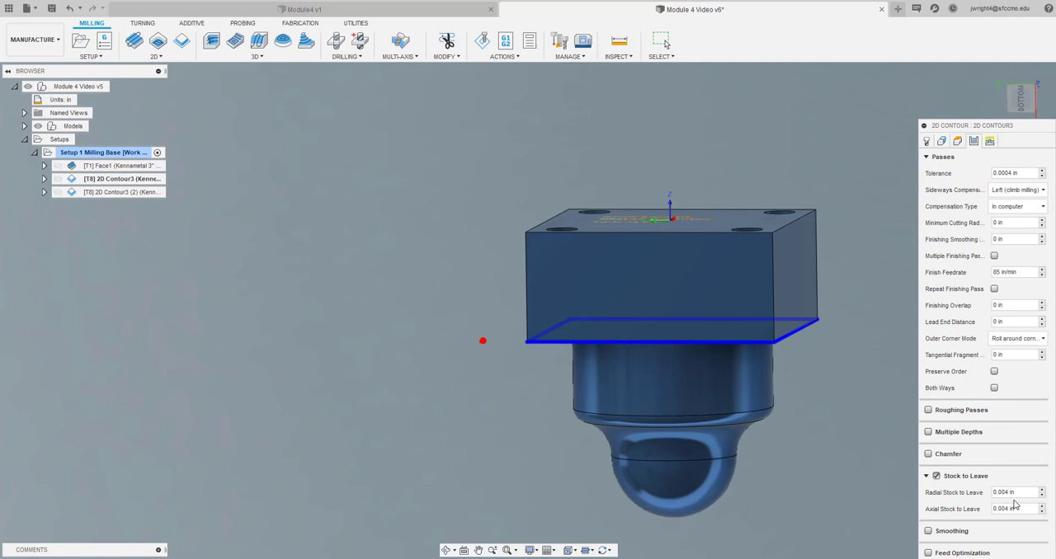
left_click_drag(1014, 508, 978, 493)
type("0")
key("BackSpace")
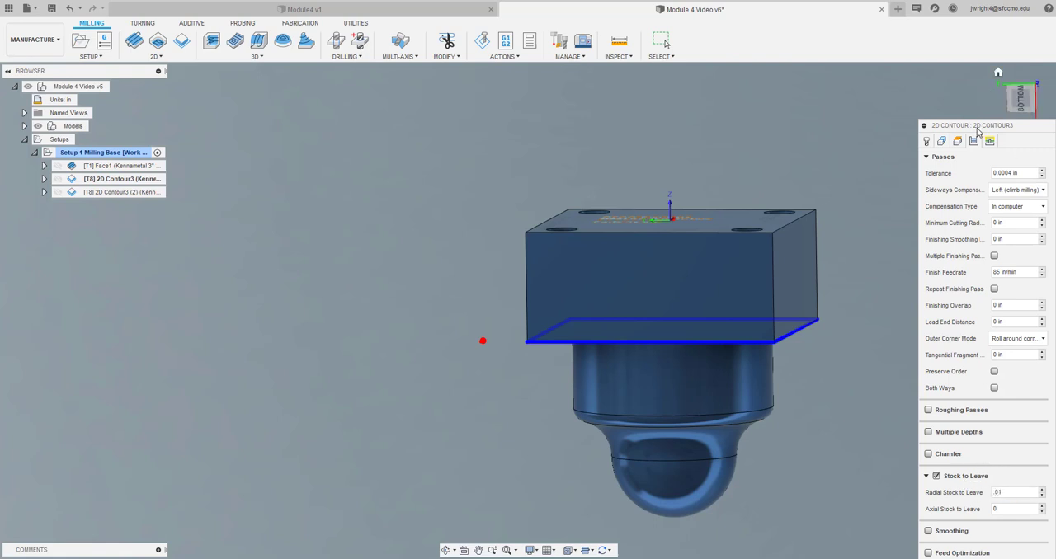
left_click_drag(971, 123, 941, 78)
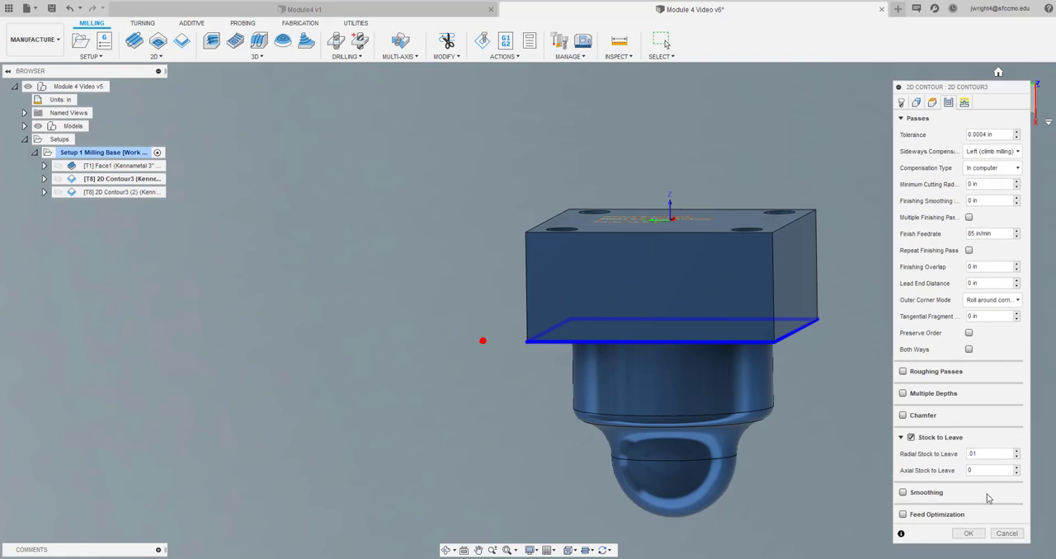
left_click(967, 534)
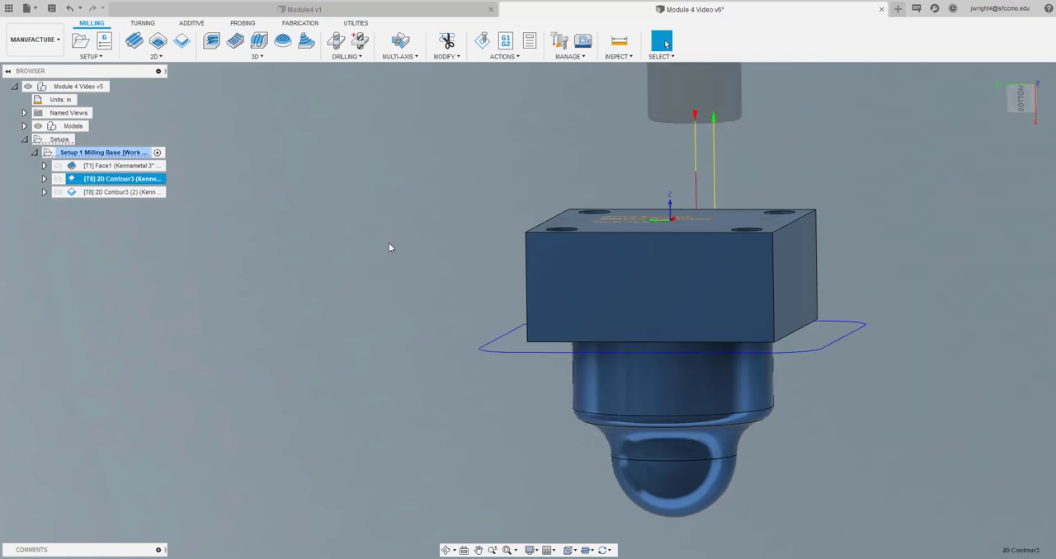
Compare the toolpaths of the original 2D contour and its duplicate on the model
key("Escape")
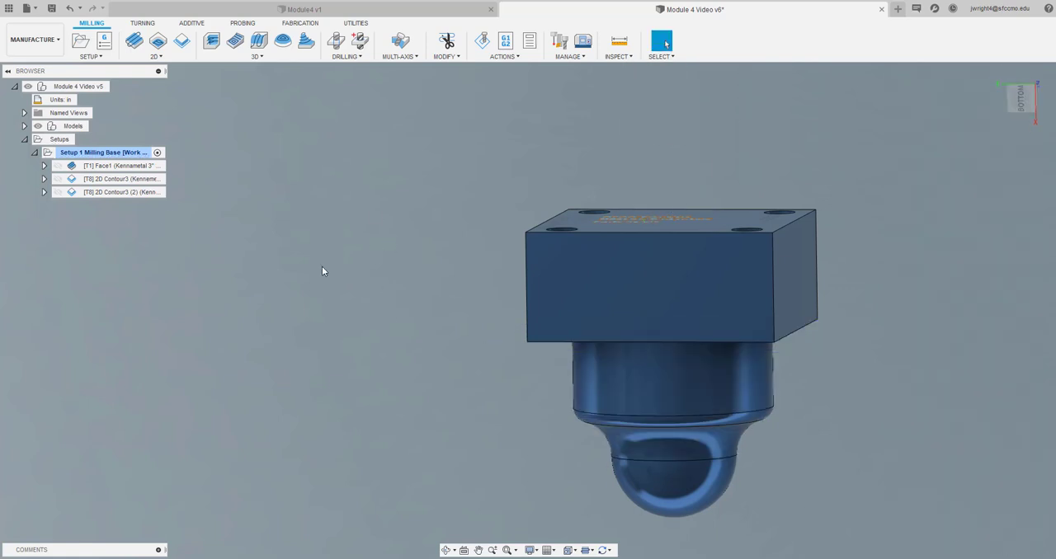
left_click(122, 180)
left_click(124, 191)
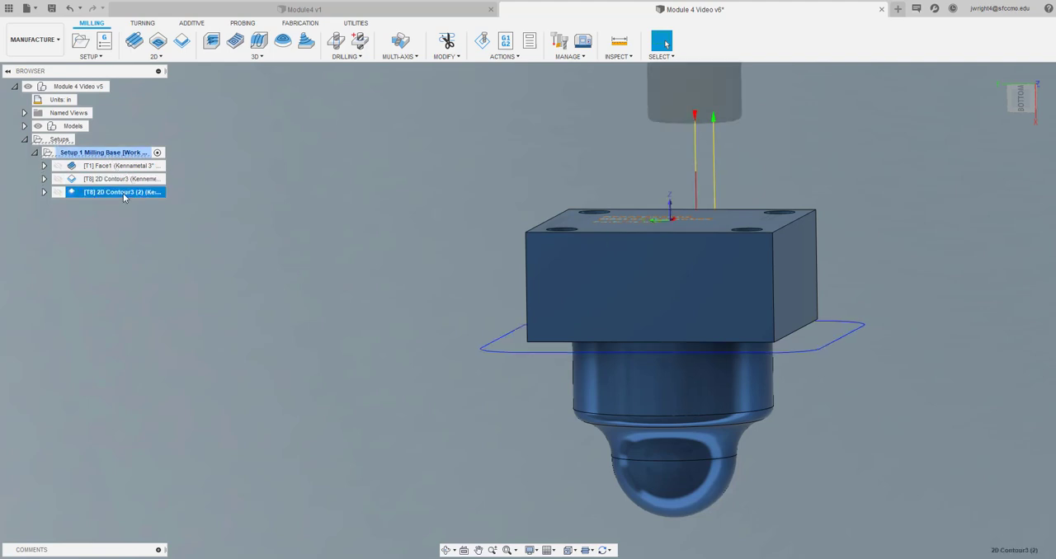
left_click(125, 180)
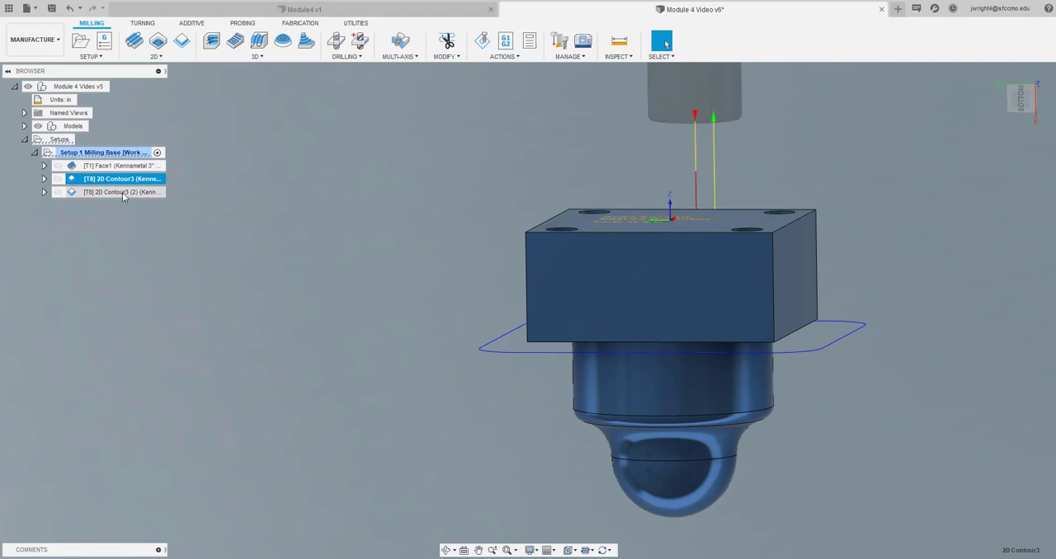
left_click(122, 192)
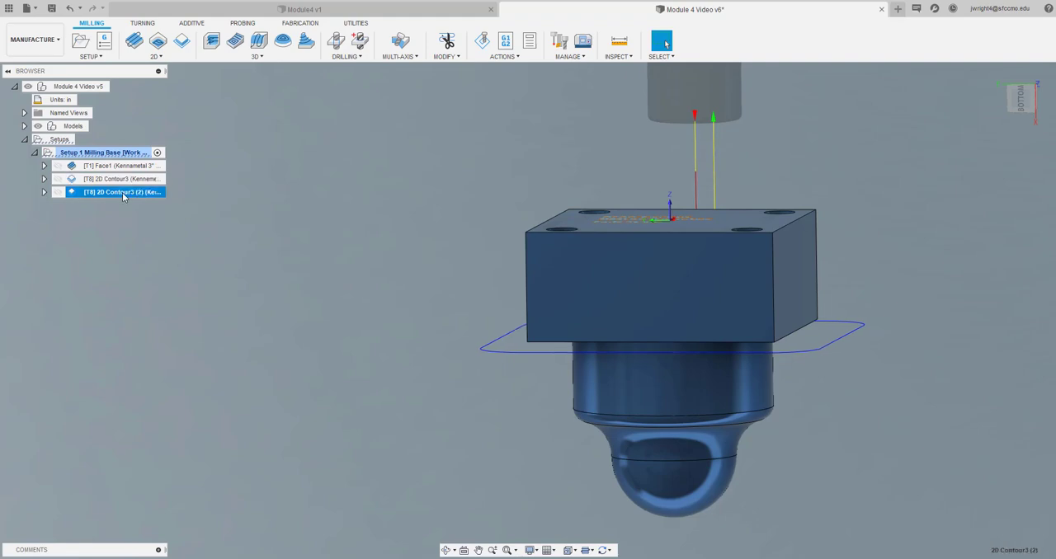
left_click(104, 244)
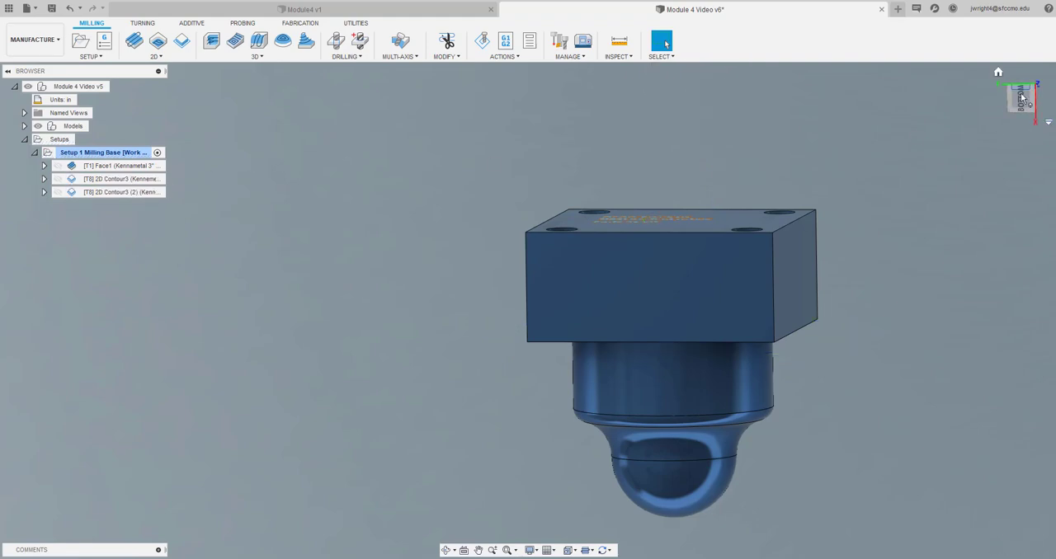
Simulate the base setup's operations and play the facing and both contour passes on the stock
left_click_drag(1021, 98, 1020, 125)
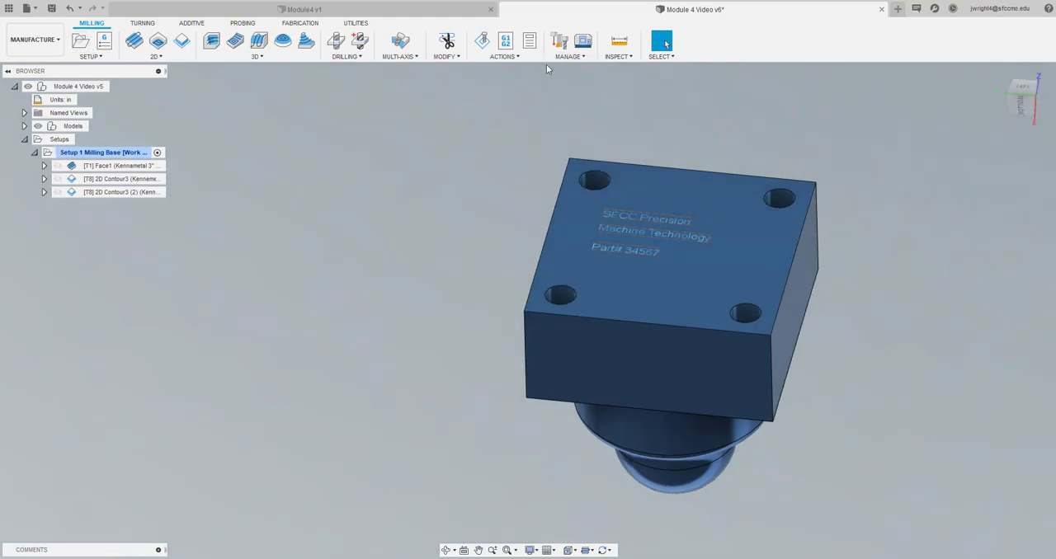
left_click(482, 40)
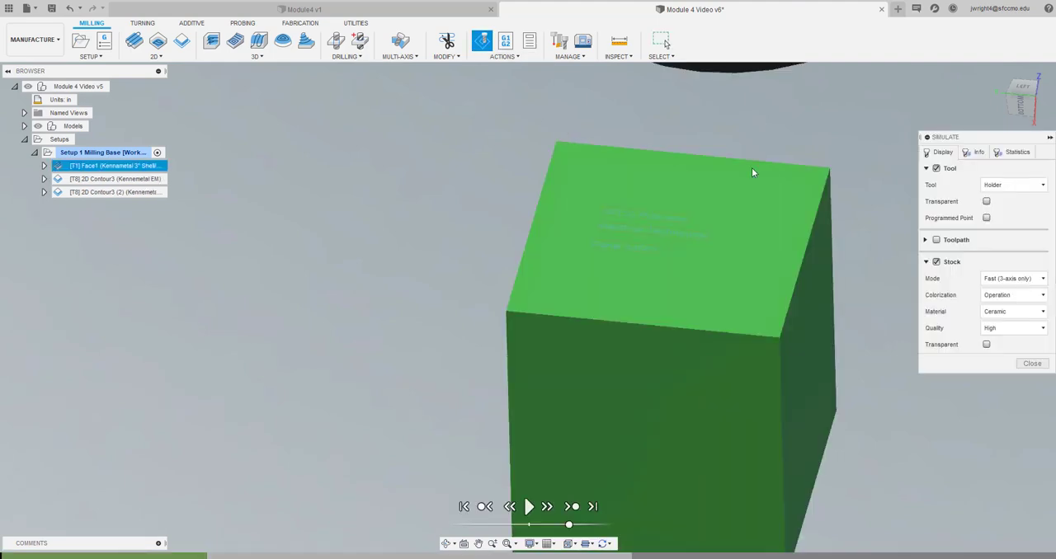
scroll(753, 224, "down", 2)
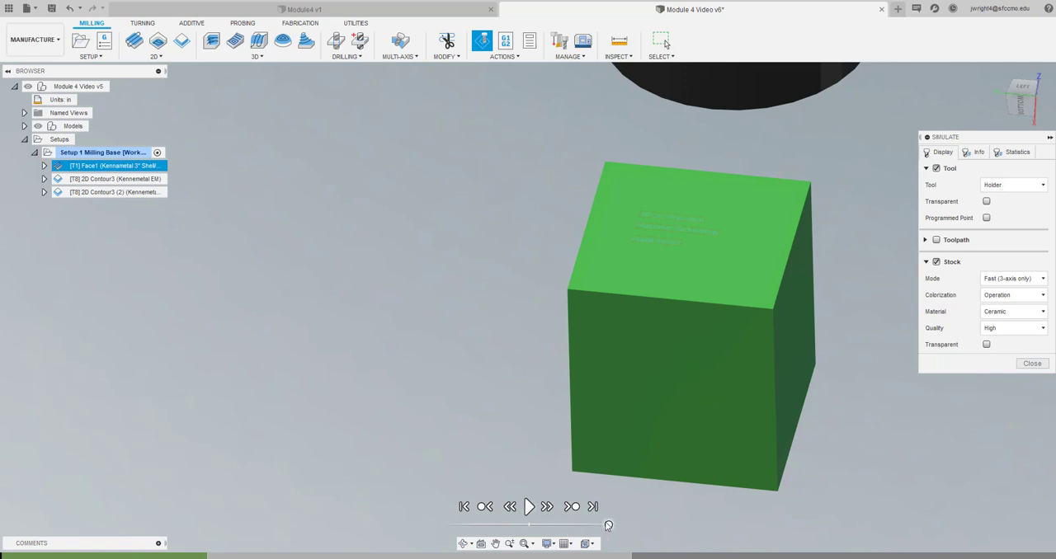
left_click(530, 508)
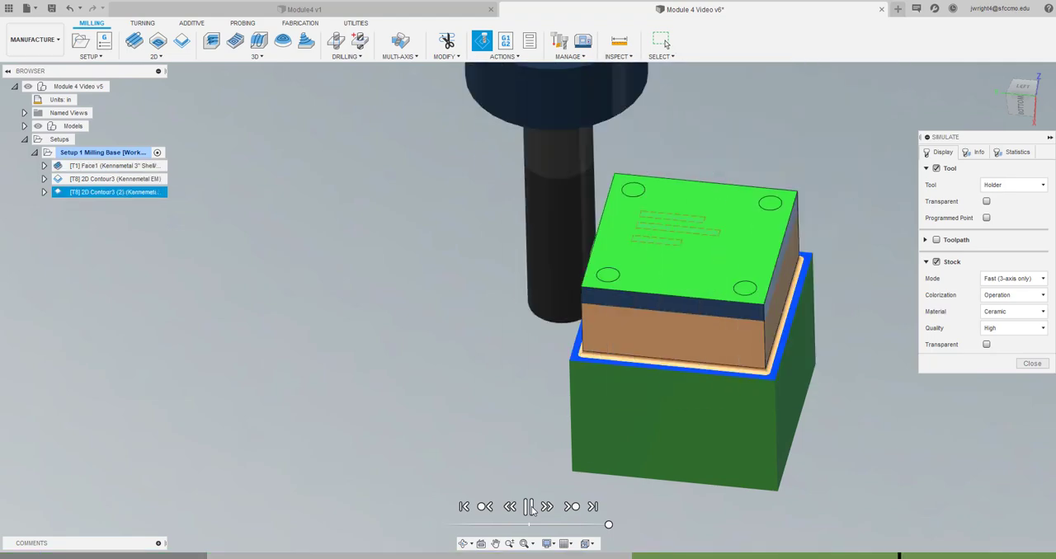
Stop the simulation playback and examine the machined ledge around the base's lower edge up close
left_click(528, 506)
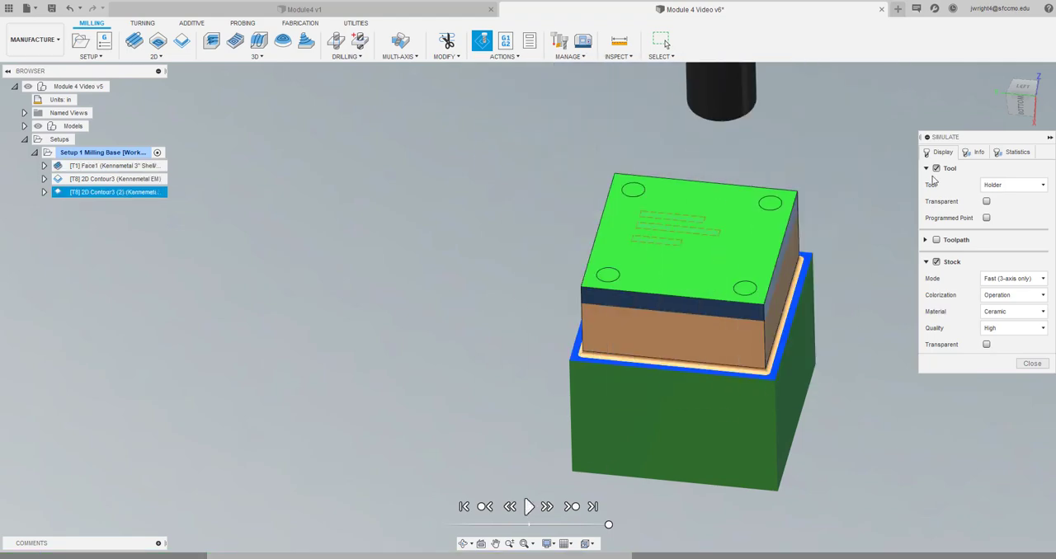
mouse_move(1018, 105)
left_mouse_down()
mouse_move(995, 71)
mouse_move(979, 75)
mouse_move(998, 81)
mouse_move(167, 86)
left_mouse_up()
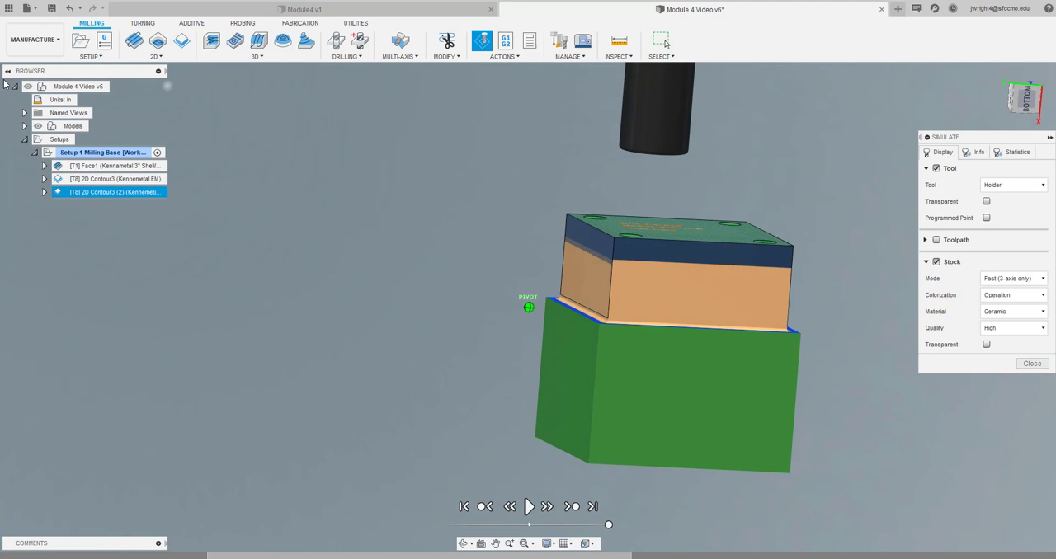
left_click_drag(4, 83, 4, 83)
scroll(590, 314, "up", 4)
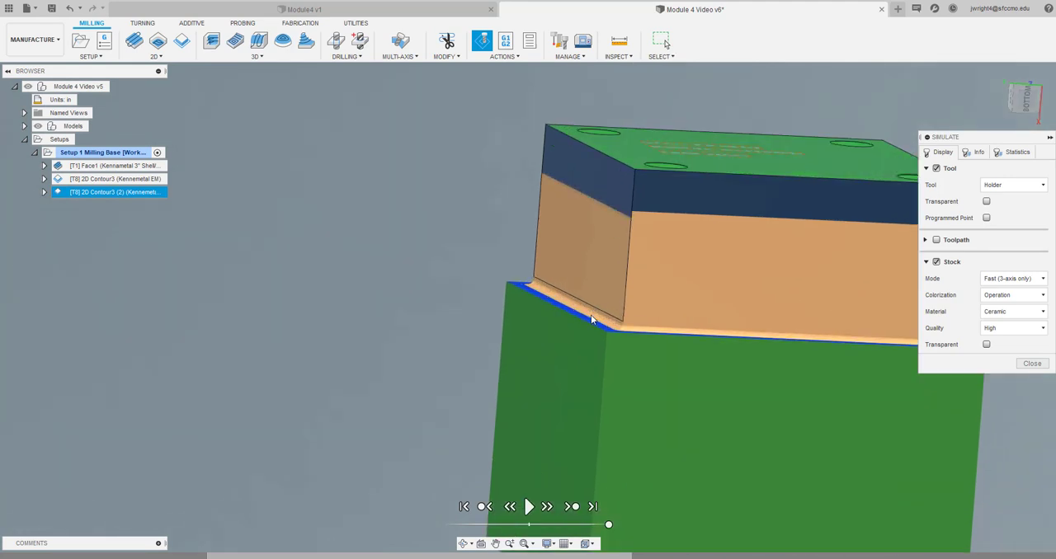
scroll(590, 314, "up", 2)
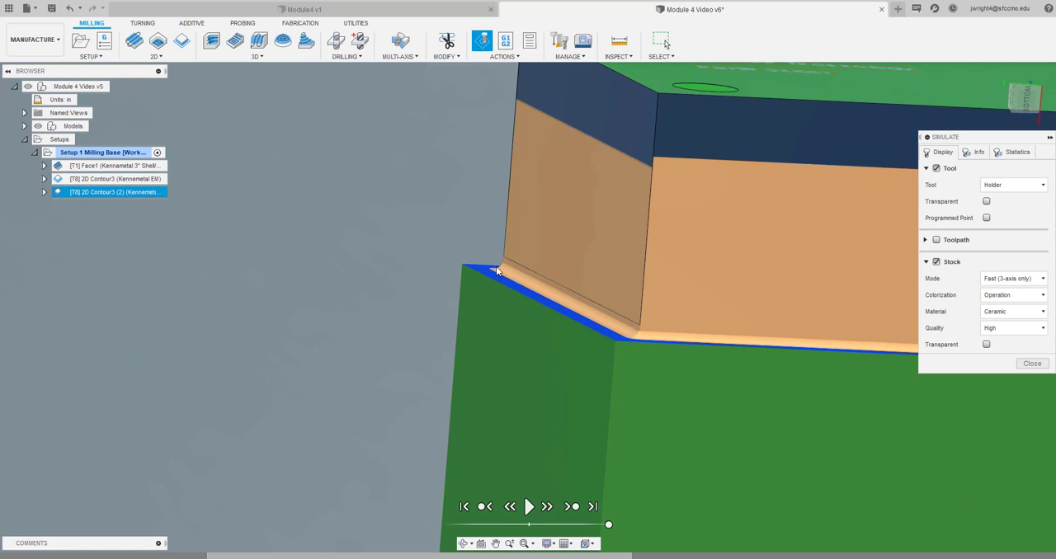
Set the simulated stock's quality to Medium, recheck the ledge at the base's lower edge, and close the simulation
left_click(1015, 329)
left_click(1005, 355)
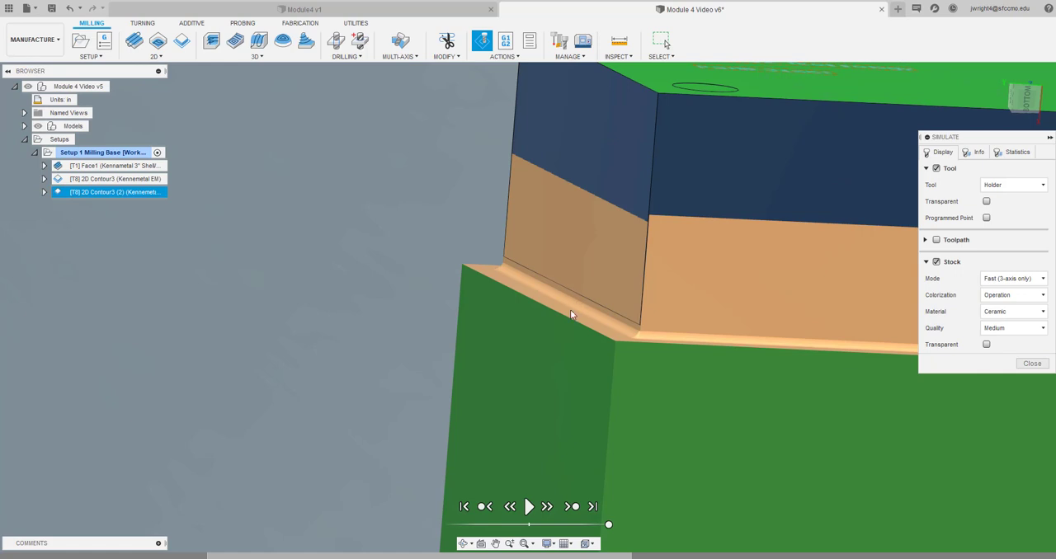
left_click(1032, 364)
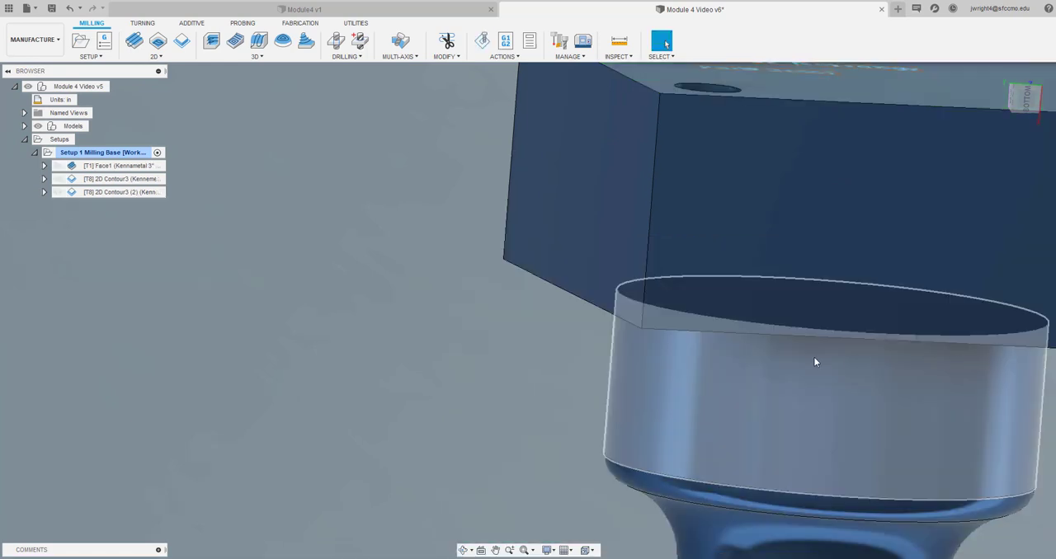
Edit the original 2D contour so its bottom height is offset -.1 in from the selected contours
scroll(436, 311, "down", 4)
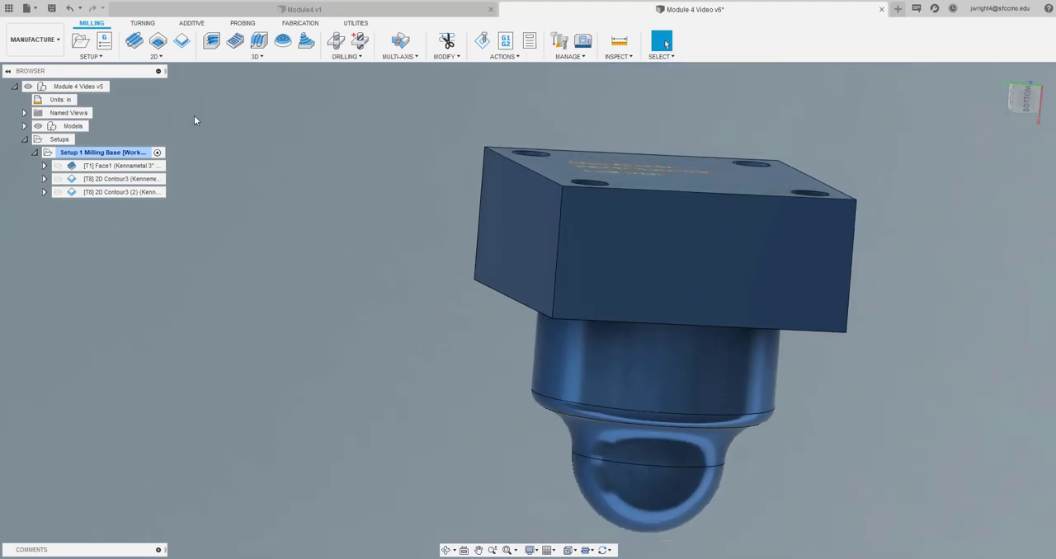
double_click(122, 178)
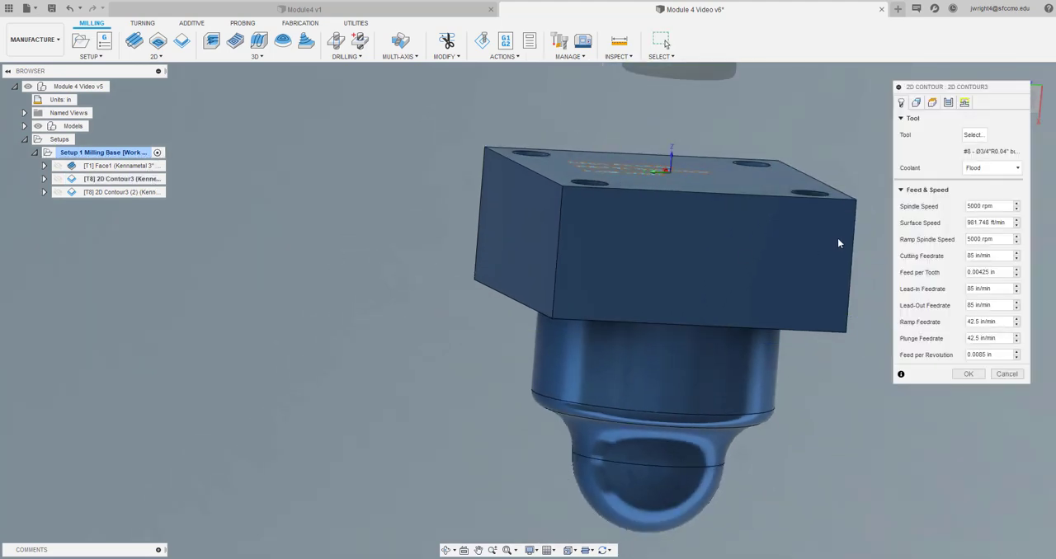
left_click(947, 103)
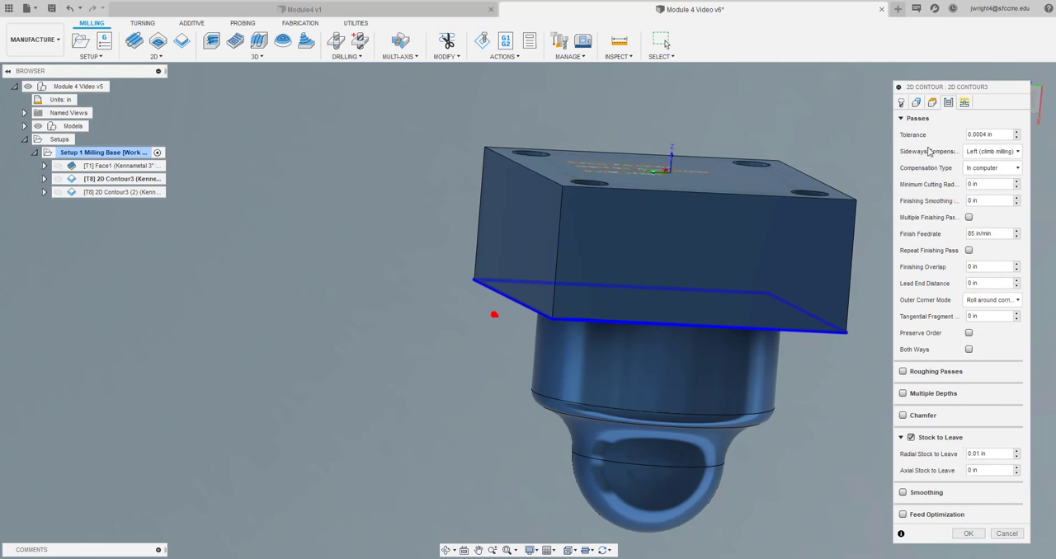
left_click(931, 102)
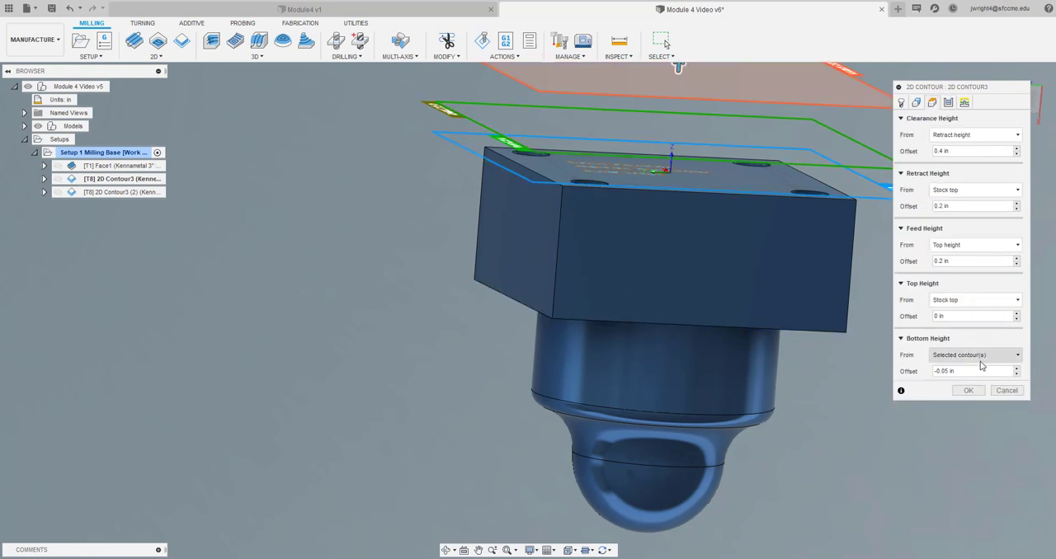
left_click_drag(963, 371, 912, 368)
type("-.1")
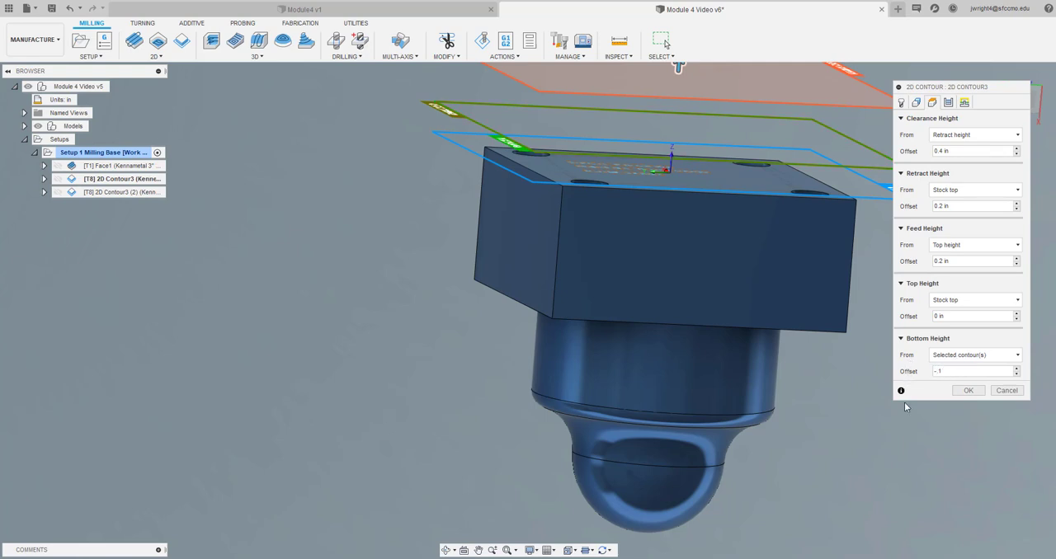
left_click(967, 390)
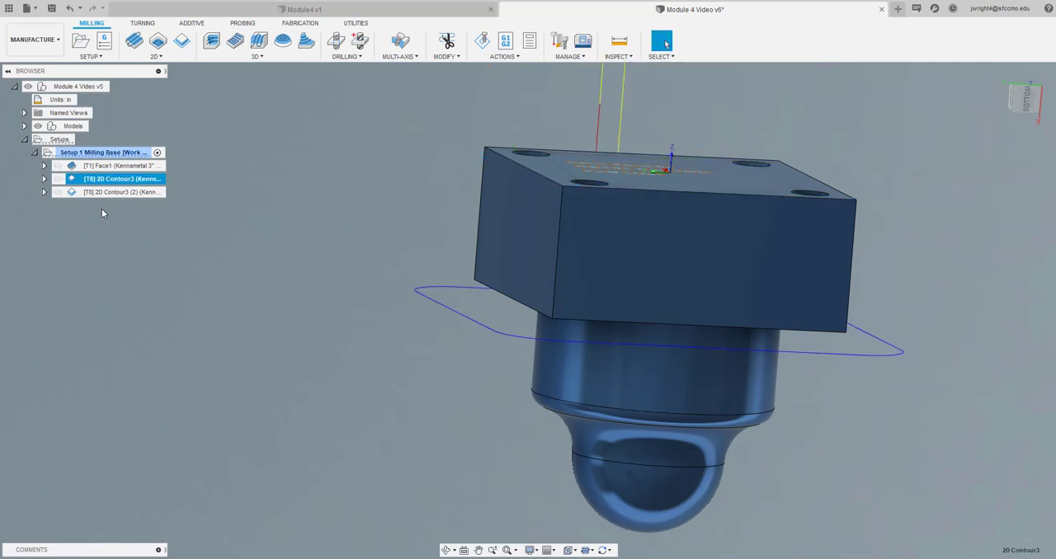
Edit the duplicate 2D contour so its bottom height is also offset -.1 in from the selected contours
double_click(124, 192)
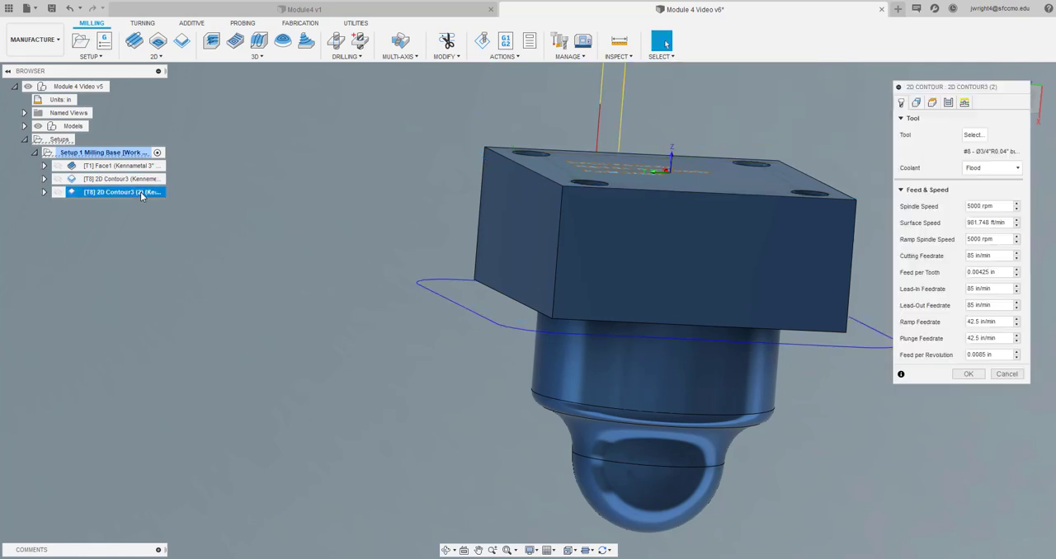
left_click(932, 102)
triple_click(973, 372)
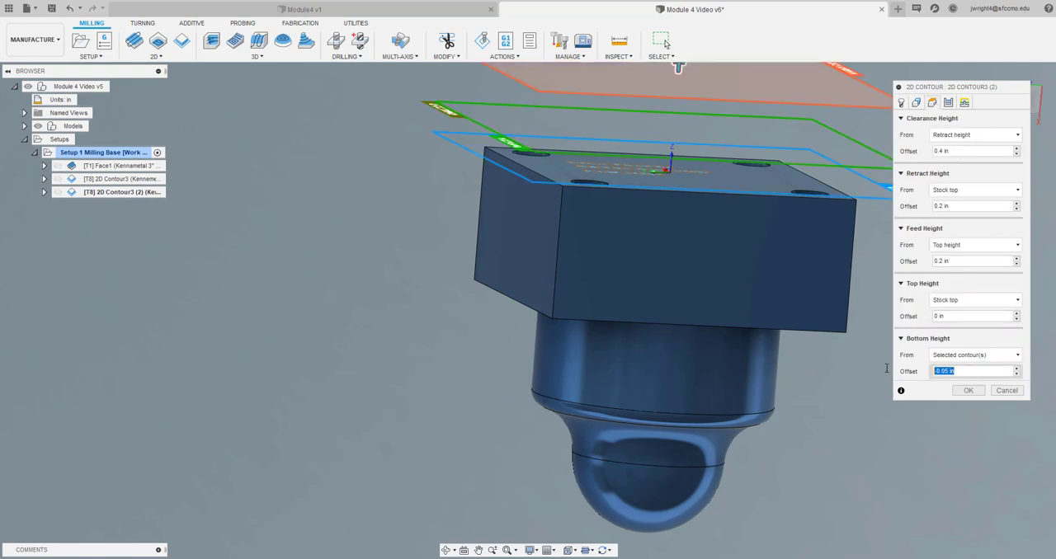
type("-.1")
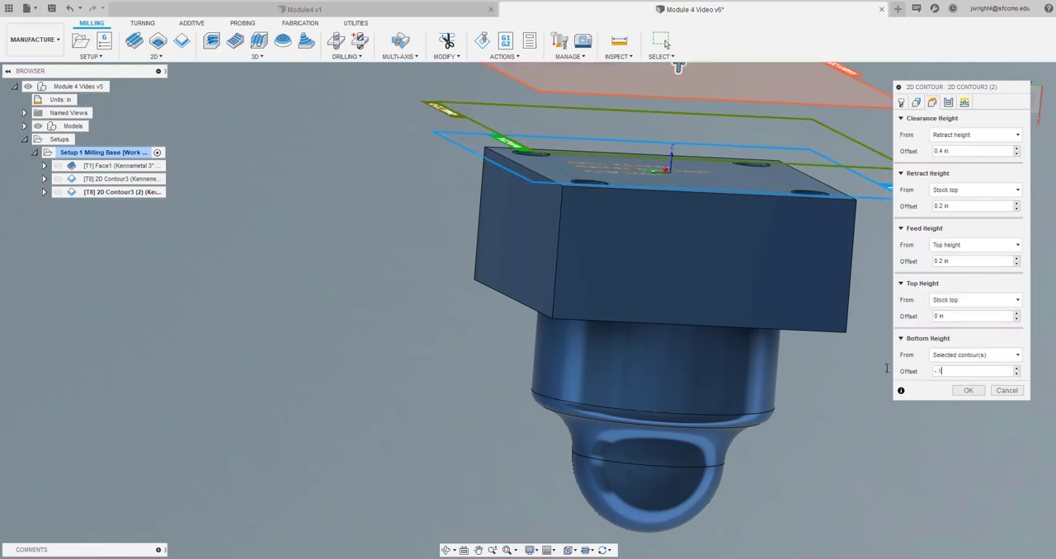
left_click(967, 390)
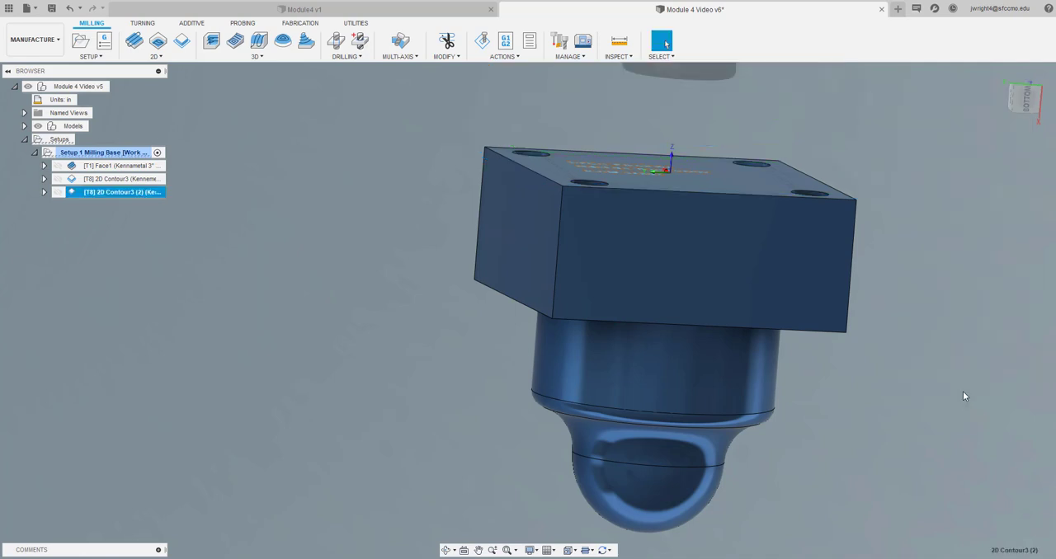
left_click(119, 268)
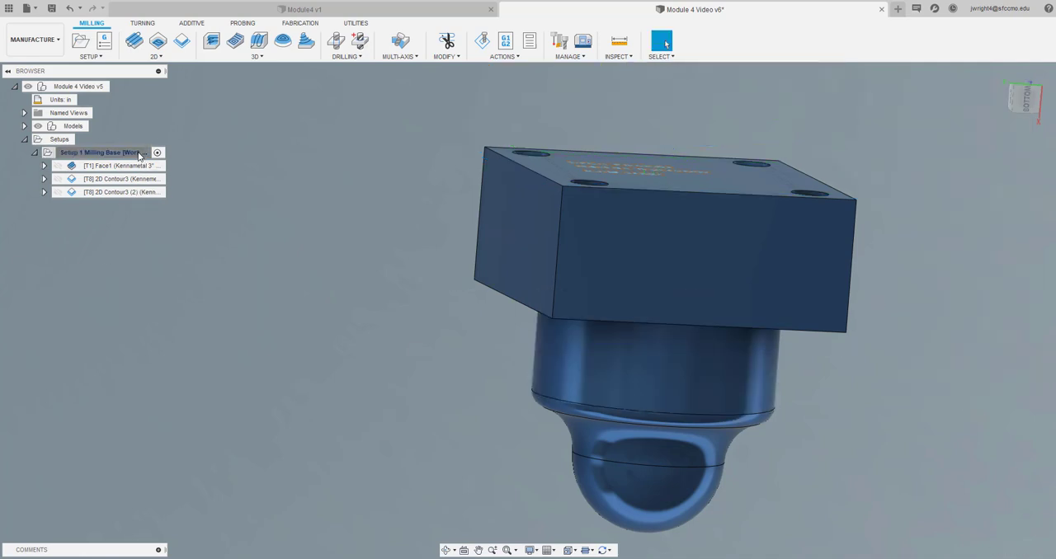
Simulate Setup 1 Milling Base in Standard stock mode, play all operations, and inspect the milled base from several sides
left_click(98, 153)
left_click(485, 43)
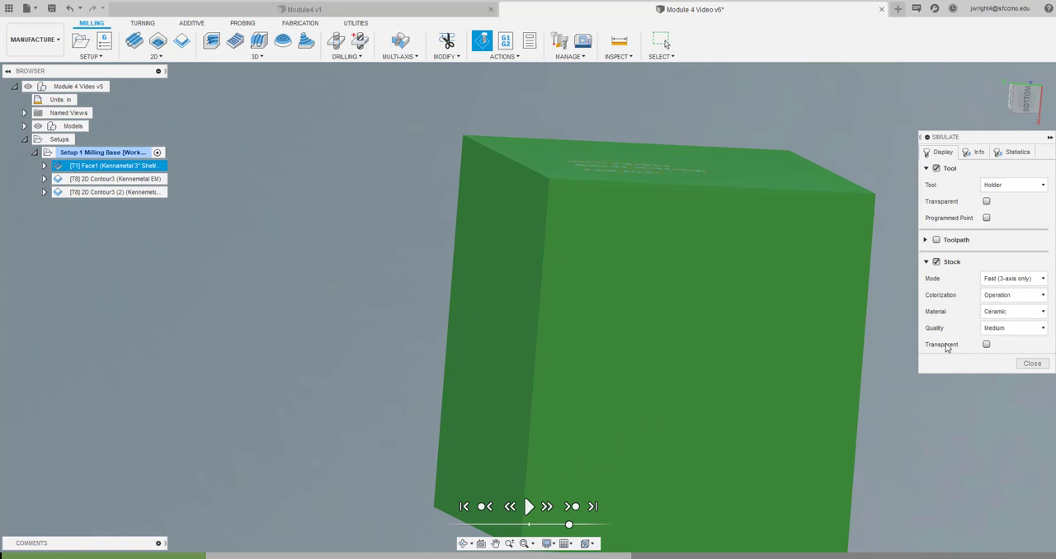
left_click(1020, 279)
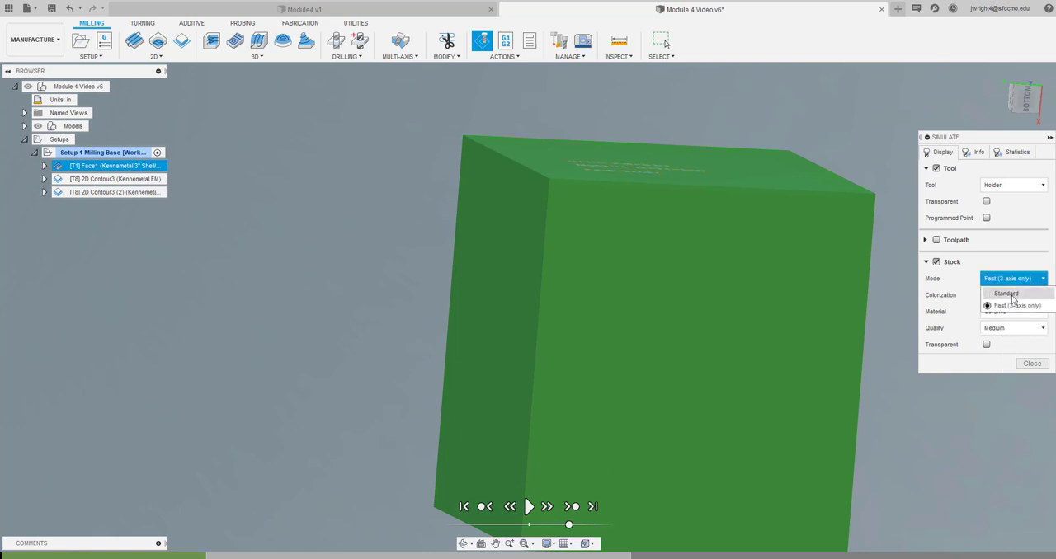
left_click(1008, 294)
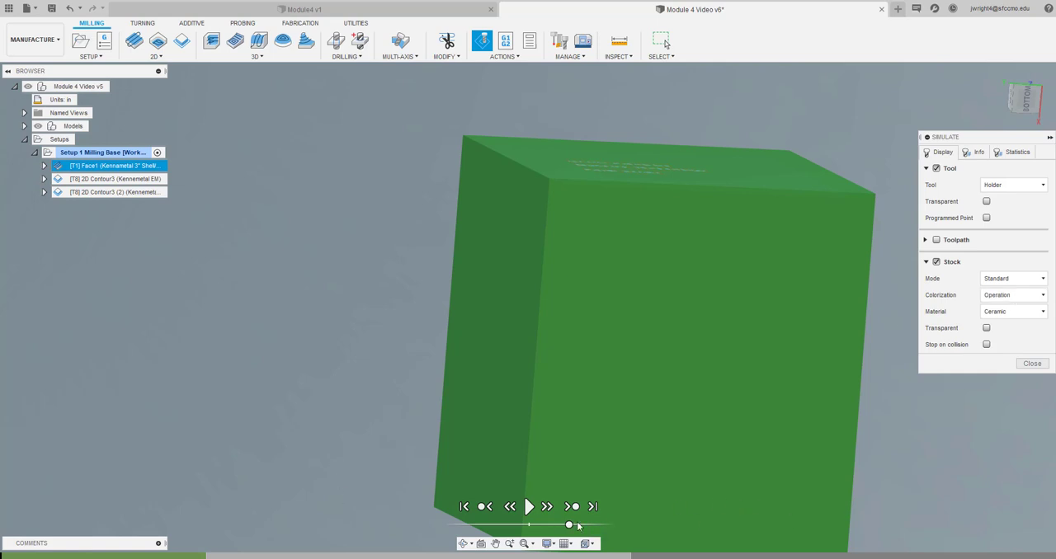
left_click(528, 506)
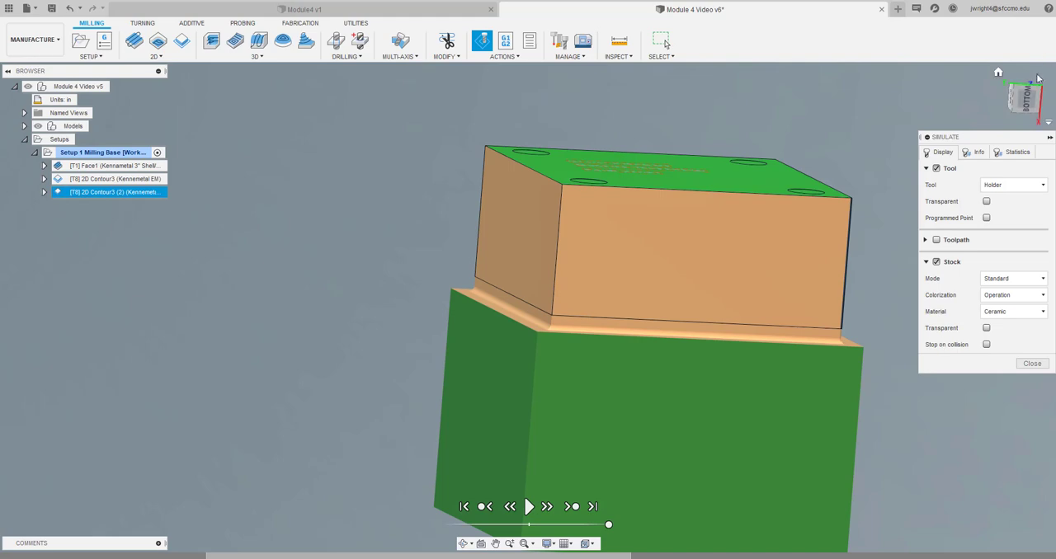
mouse_move(1028, 104)
left_mouse_down()
mouse_move(1000, 96)
mouse_move(1025, 103)
left_mouse_up()
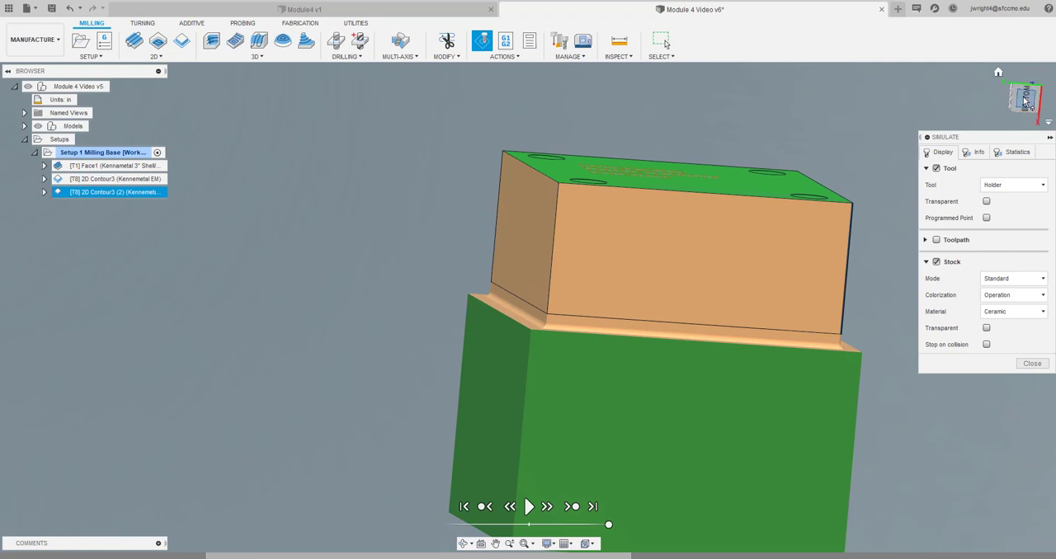
left_click_drag(1031, 99, 1025, 108)
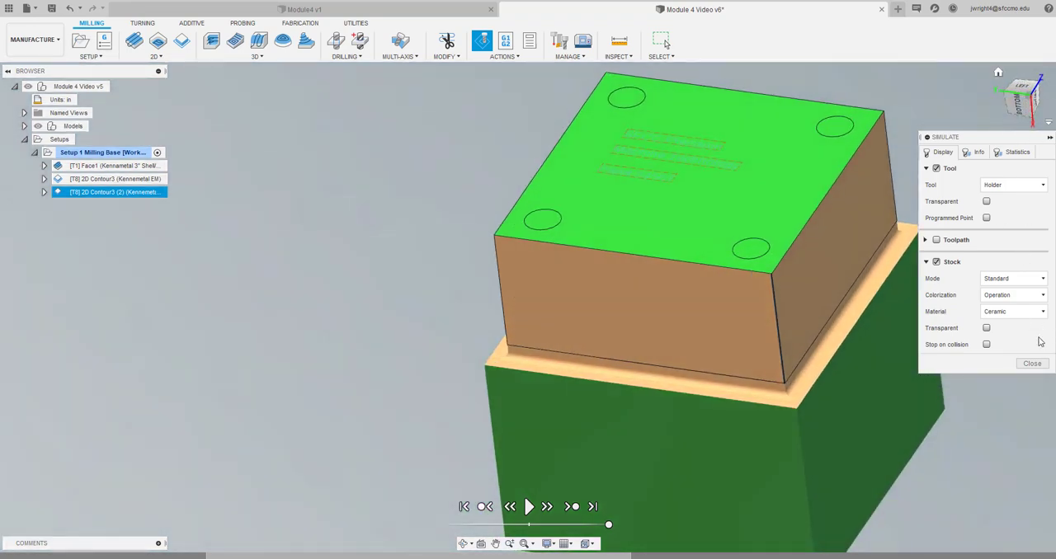
left_click(1032, 363)
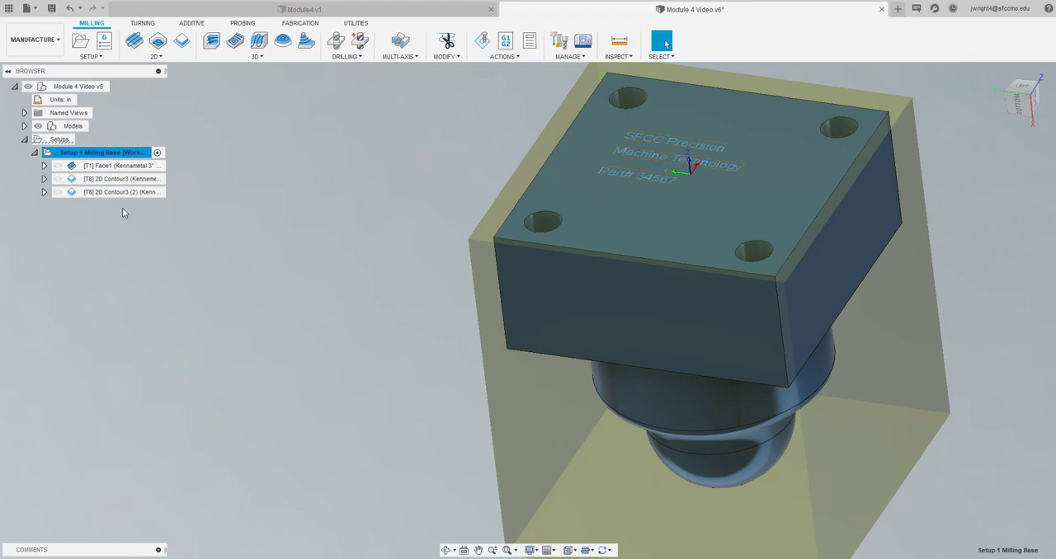
Turn the model to the Left view and save the design as a new version
left_click(1017, 91)
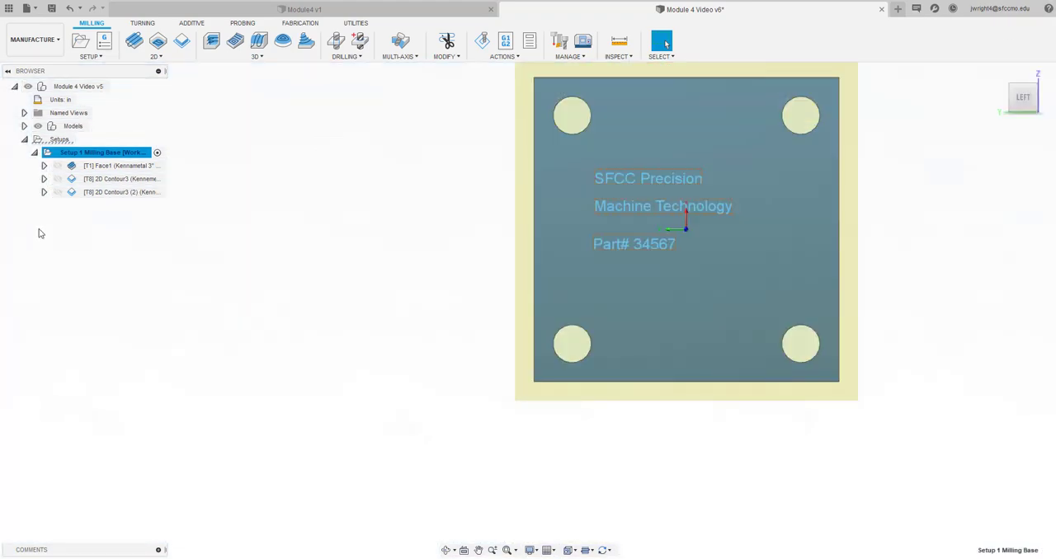
left_click(137, 236)
left_click(51, 8)
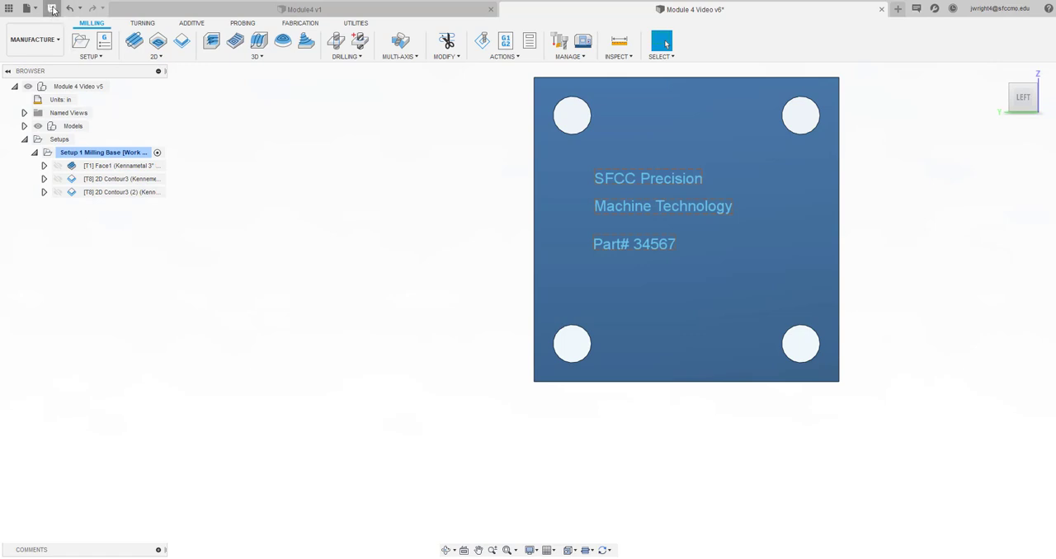
left_click(524, 288)
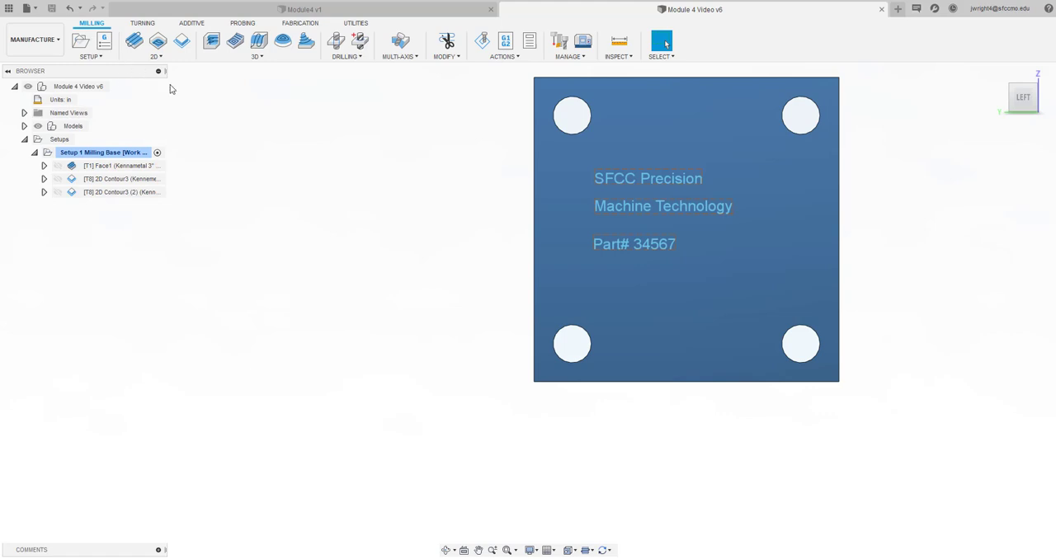
Start a 2D Engrave operation in Setup 1 Milling Base and browse SFCC's Tools library for its tool
left_click(165, 57)
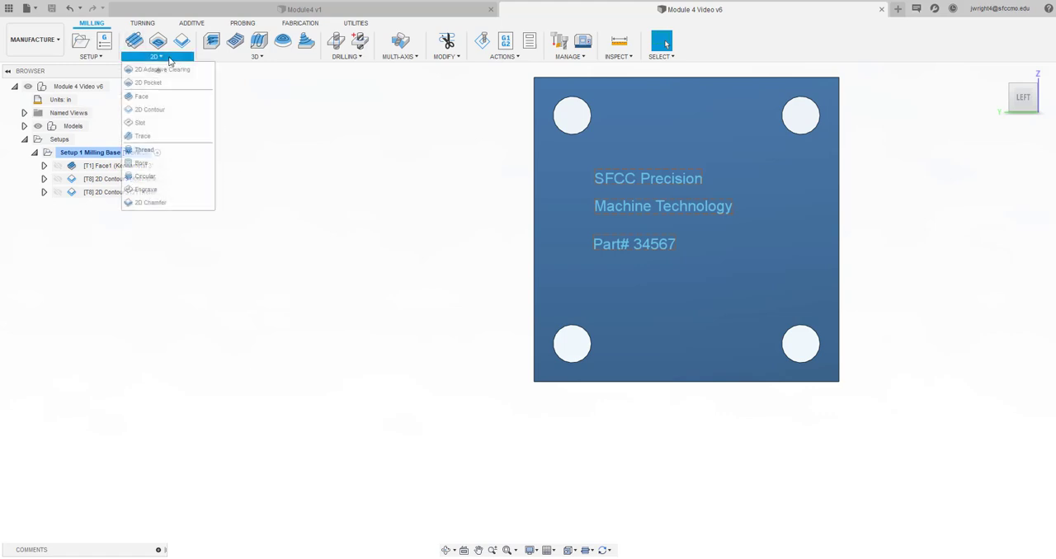
left_click(160, 190)
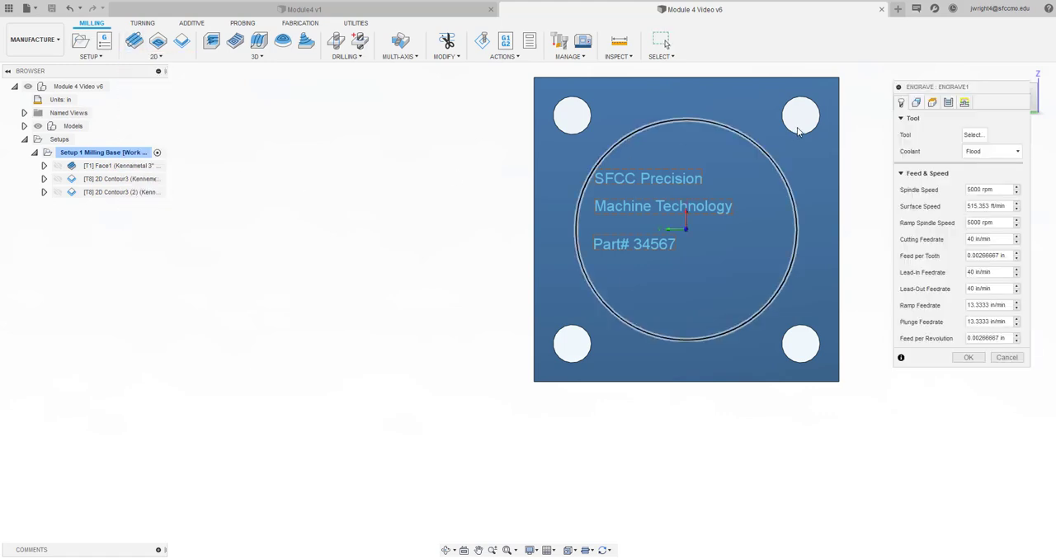
left_click(974, 137)
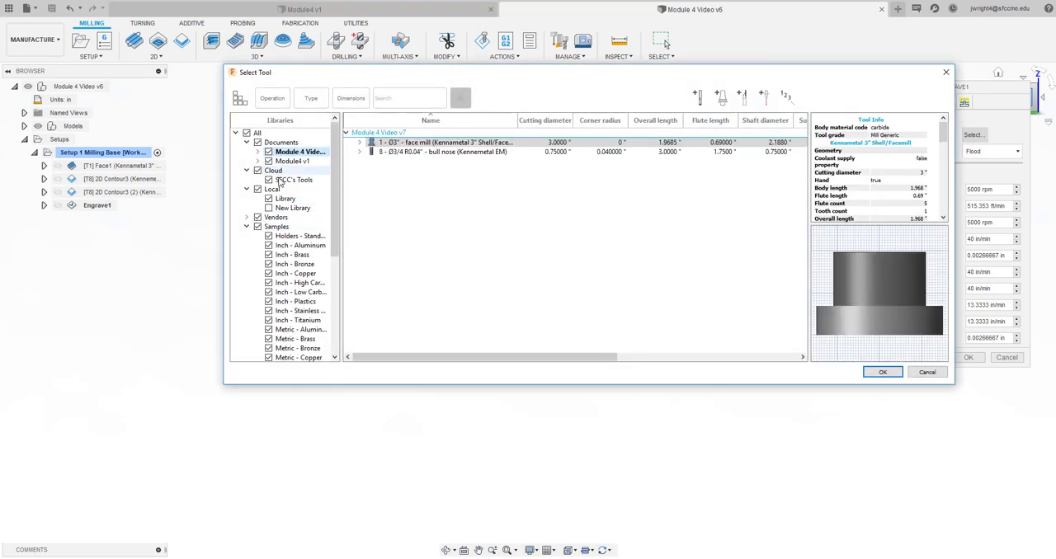
left_click(291, 180)
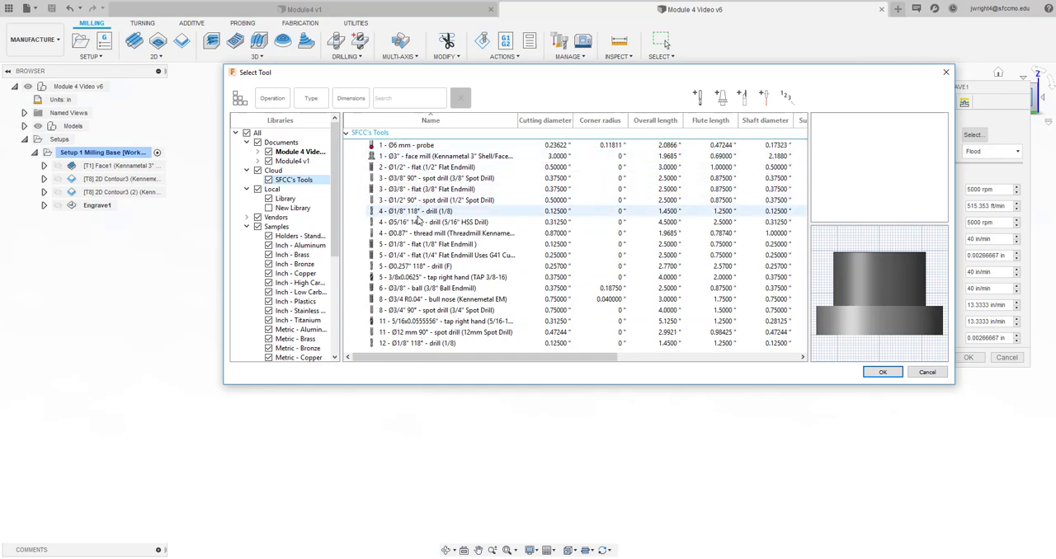
Duplicate the 3/8" ball endmill in SFCC's Tools library and change the copy's description to 1/16" Ball Endmill
right_click(424, 290)
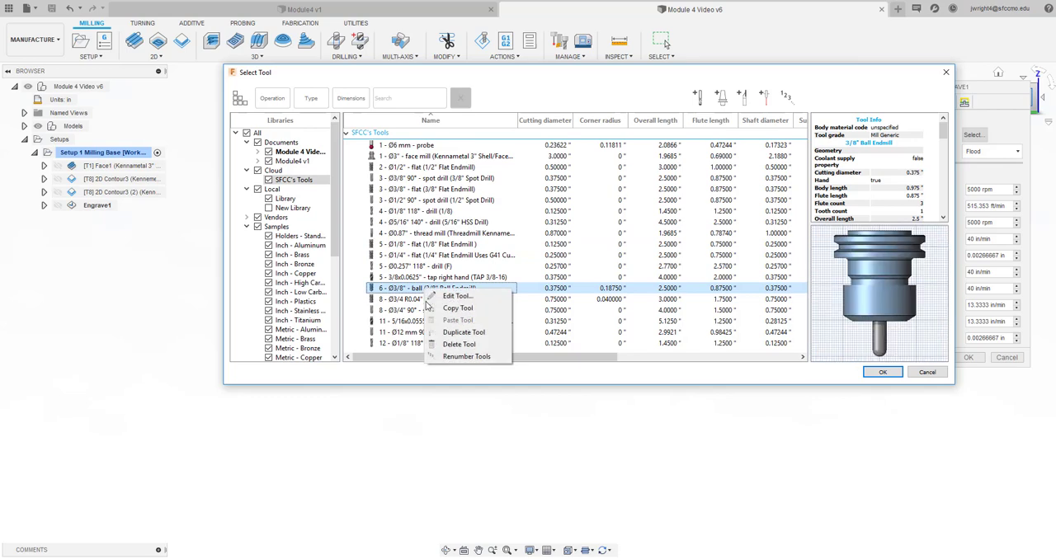
left_click(468, 331)
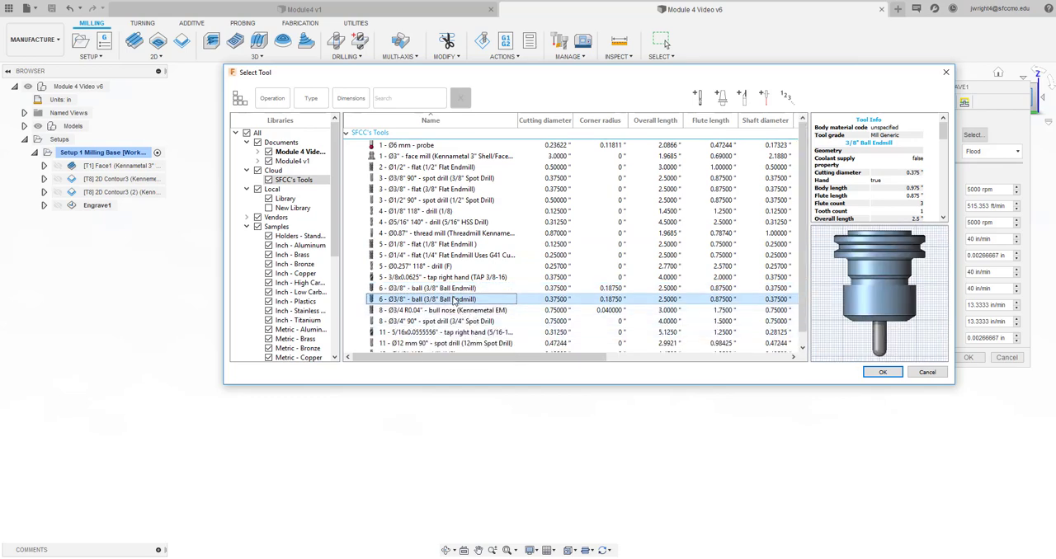
right_click(453, 303)
left_click(482, 309)
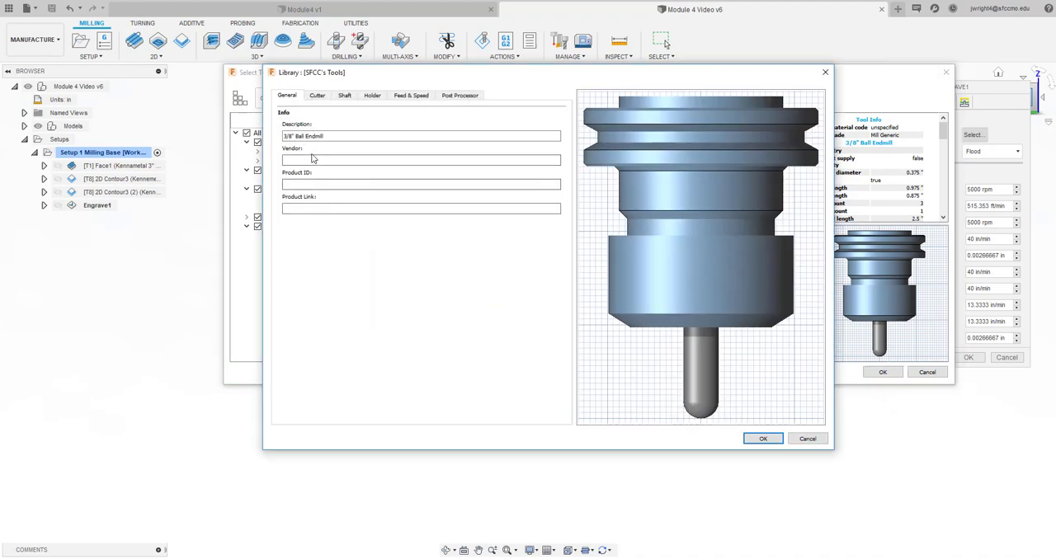
left_click(290, 137)
double_click(290, 137)
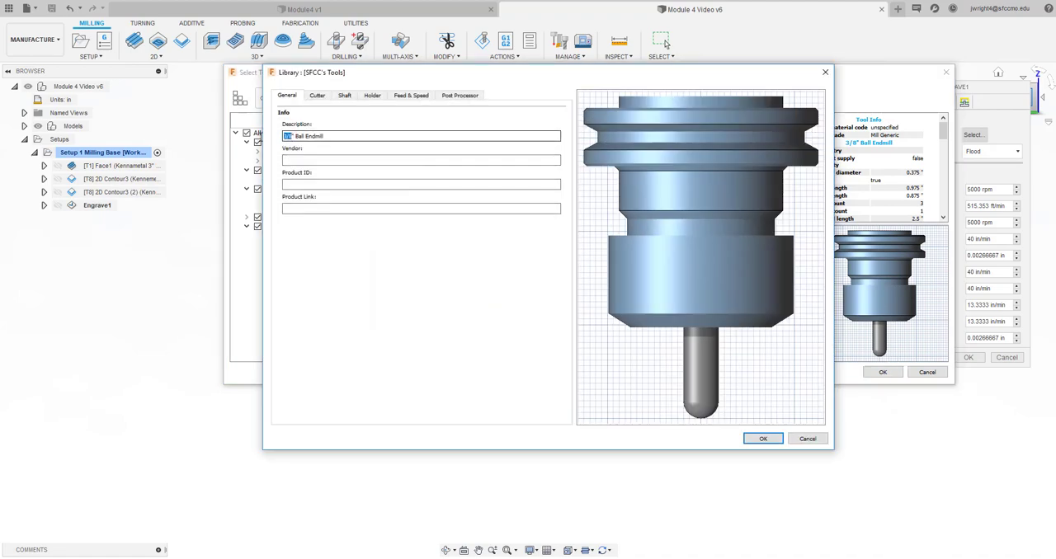
type("1/16")
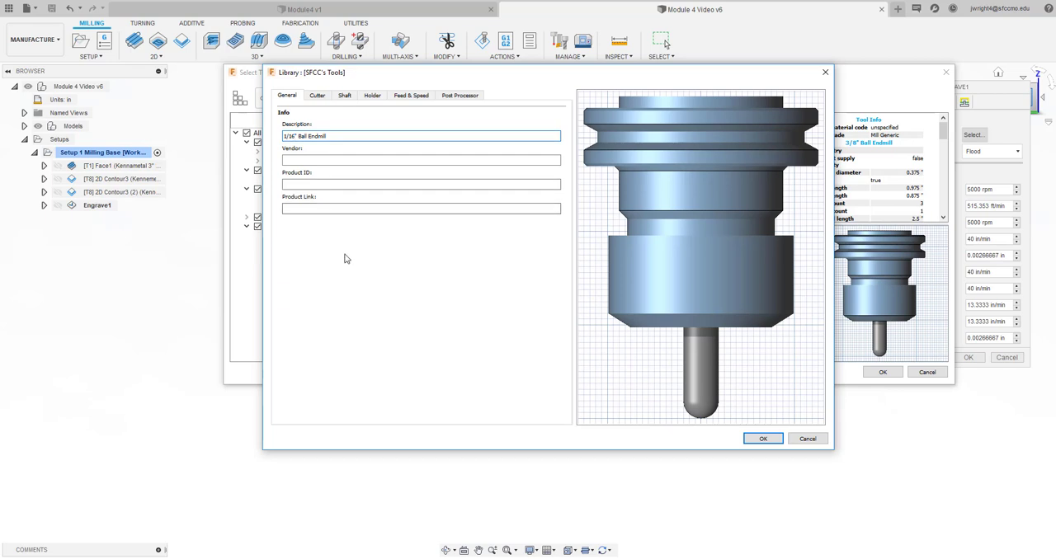
Set the new ball endmill's cutter diameter to .0625 in and its shaft diameter to .125 in
left_click(317, 95)
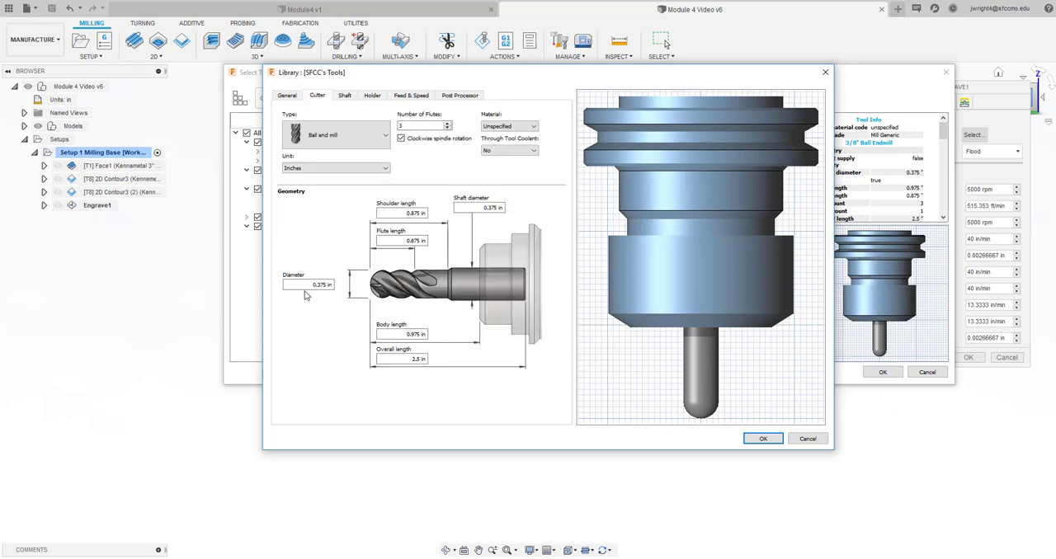
left_click_drag(332, 284, 292, 284)
type(".0625")
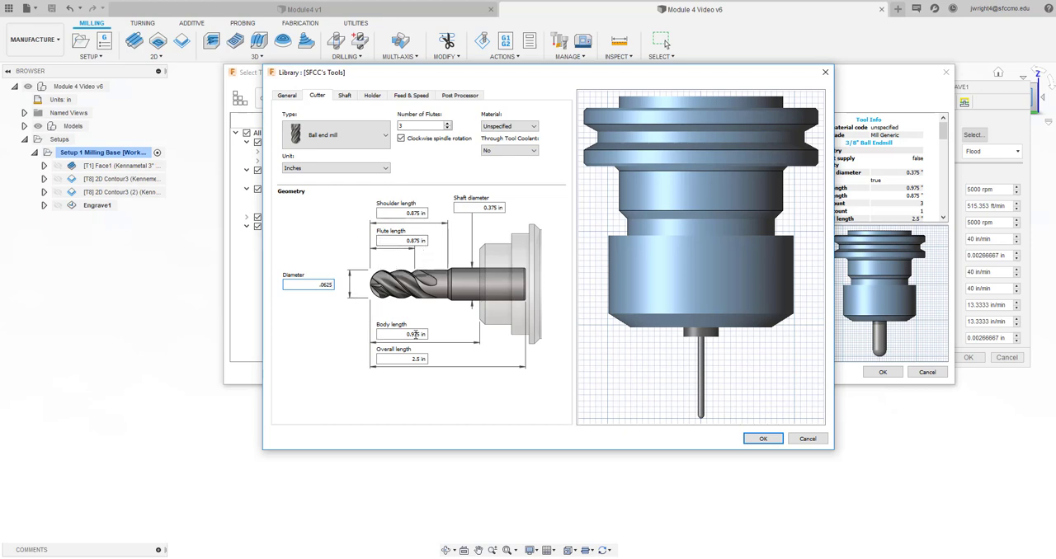
left_click(478, 209)
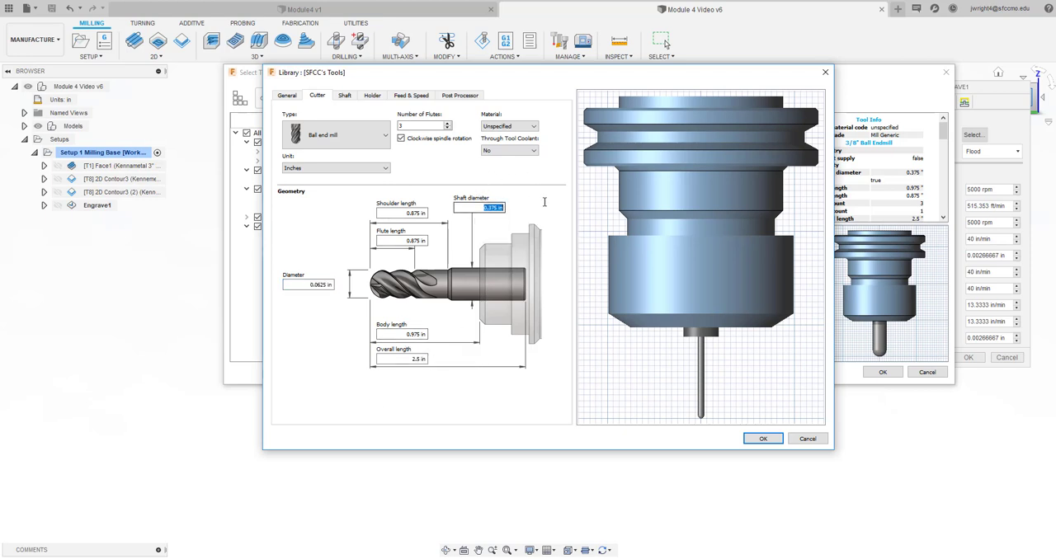
key("BackSpace")
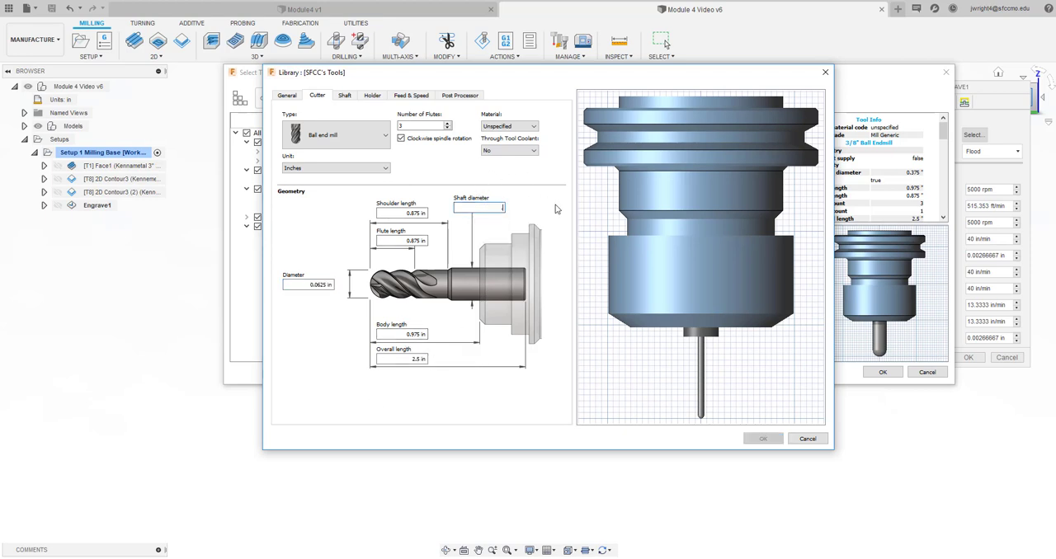
type(".125")
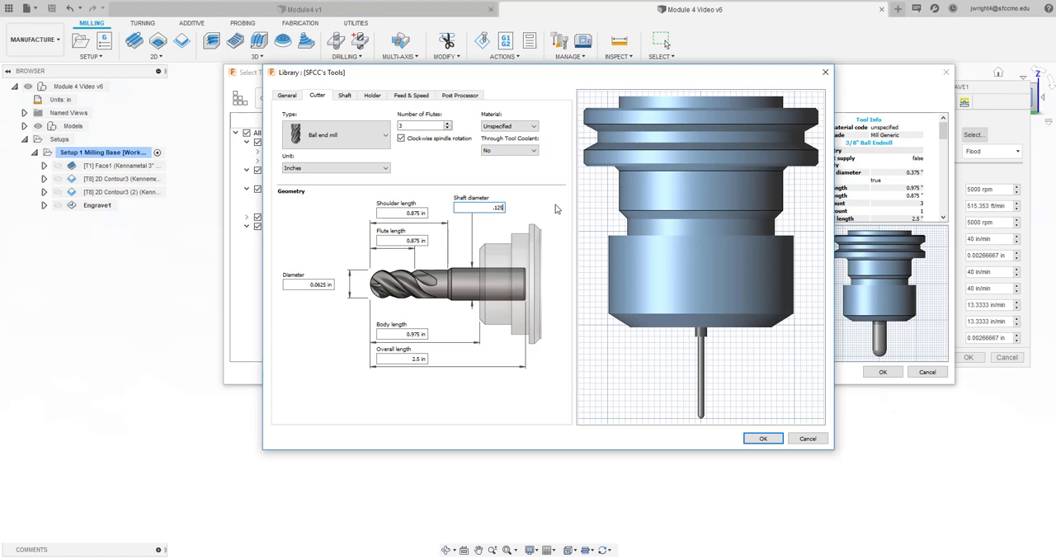
Set the cutter's shoulder length to 1 in, flute length to .5 in, and body and overall lengths to 1.25 in
left_click(404, 213)
type("1")
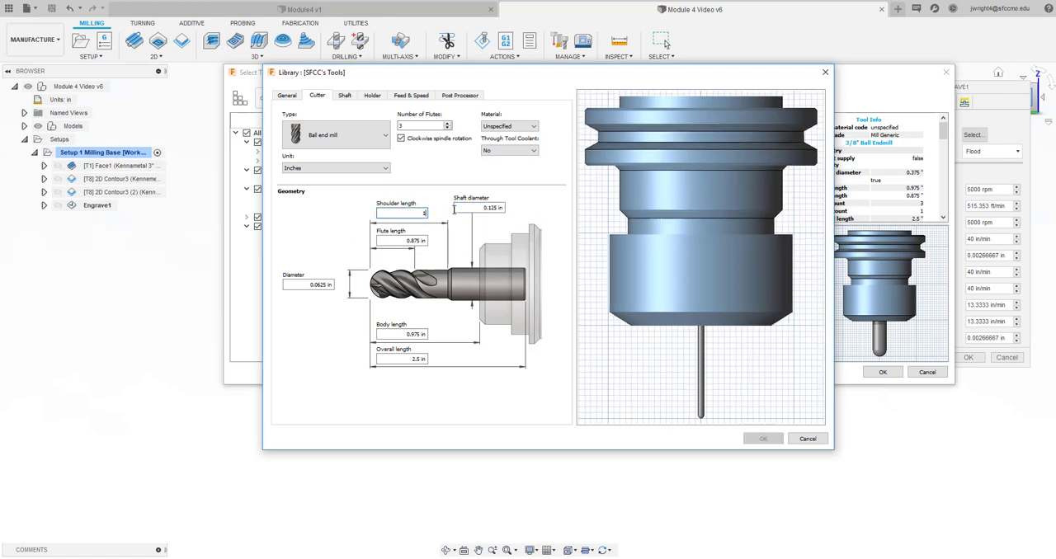
left_click(400, 240)
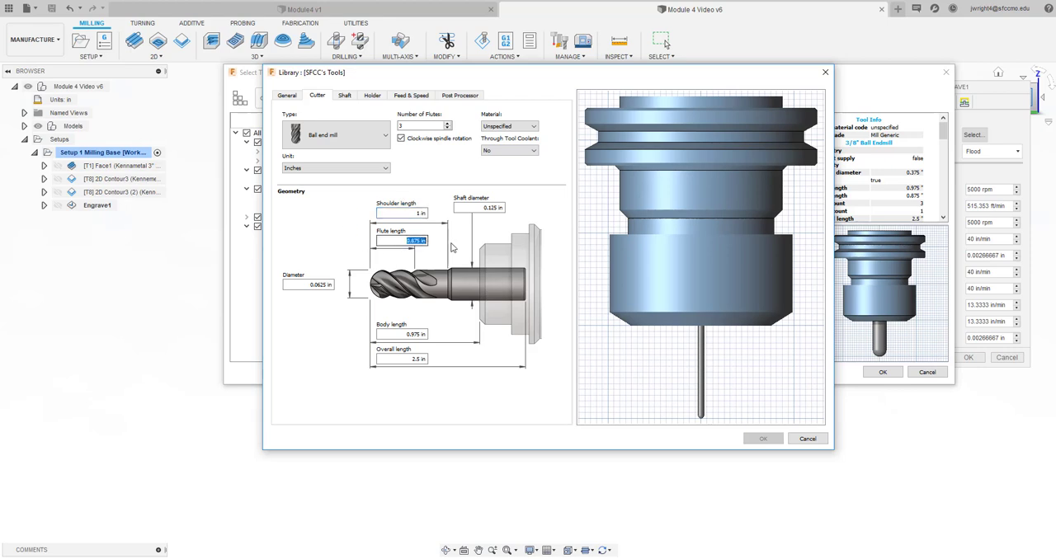
type("1")
left_click(402, 334)
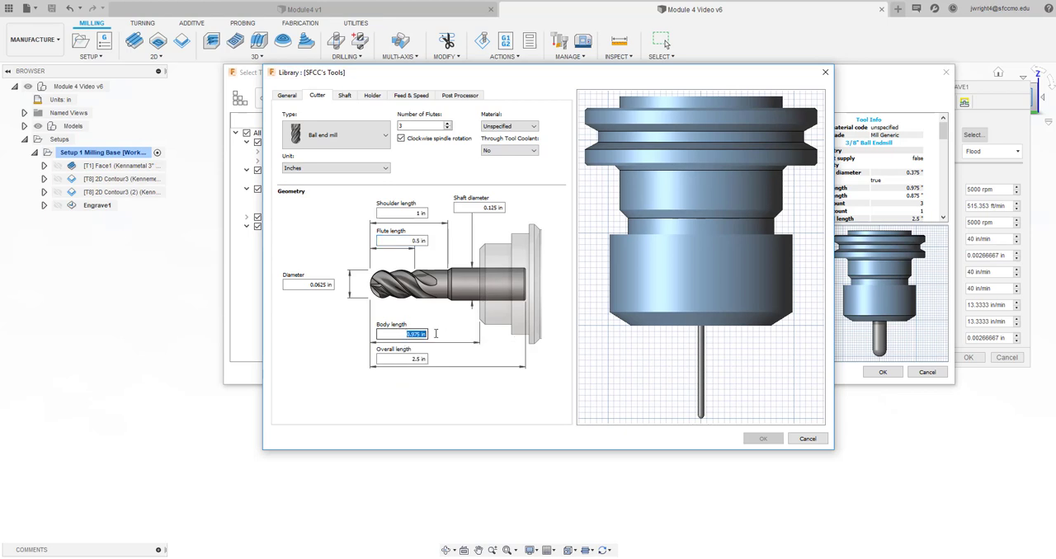
type("1")
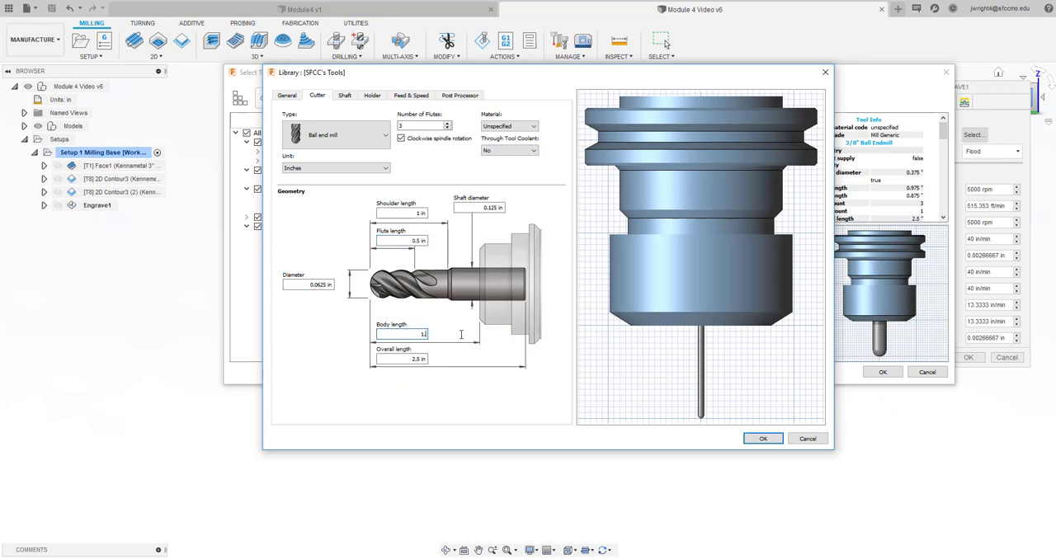
type(".25")
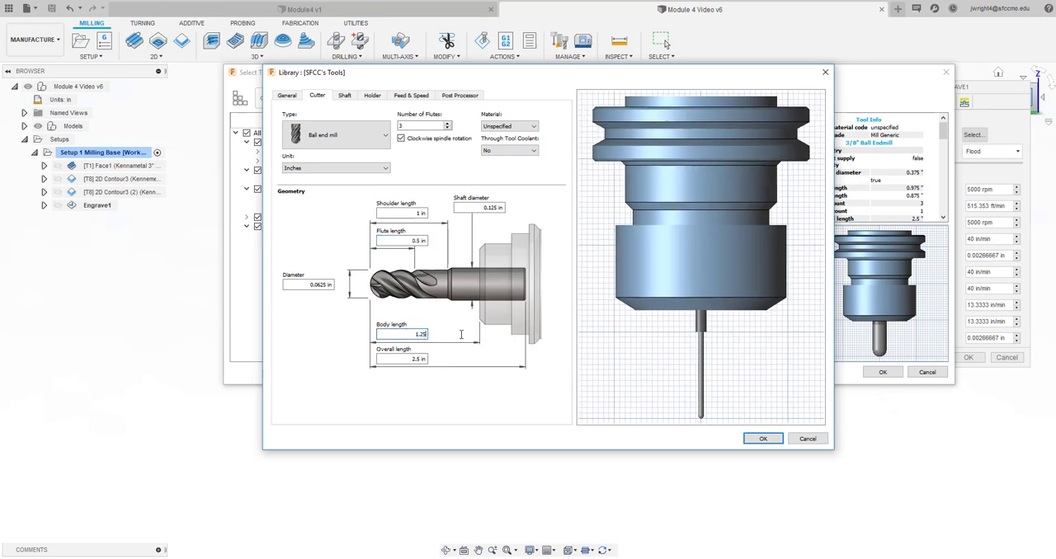
left_click(397, 359)
type("1.25")
Change the cutter's shoulder length to .75 in and set its material to Carbide
left_click(417, 214)
left_click_drag(416, 214, 446, 217)
type(".75")
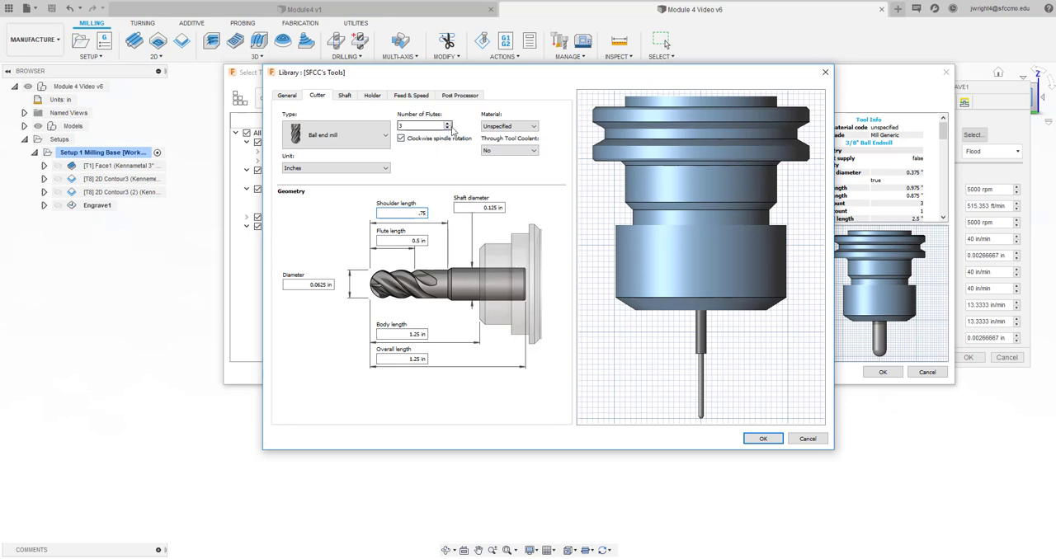
left_click(507, 127)
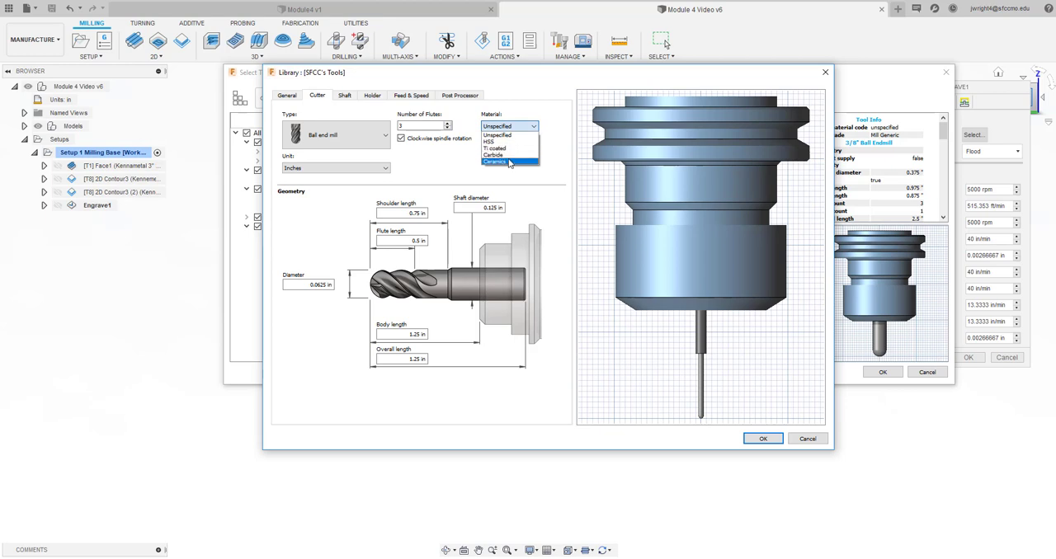
left_click(508, 155)
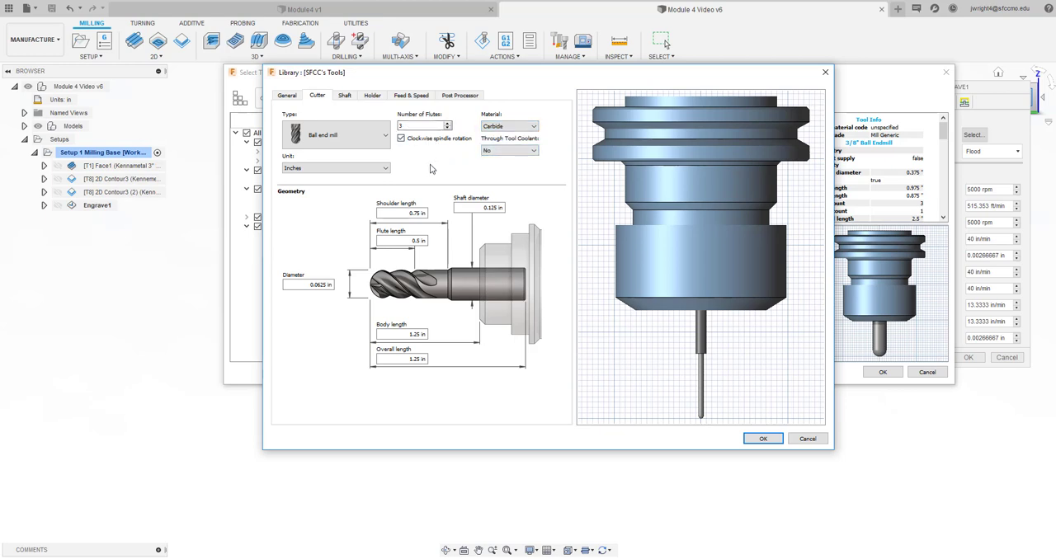
Set the ball endmill's feed per tooth to .002 in and its spindle speed to 8000 rpm
left_click(345, 96)
left_click(411, 96)
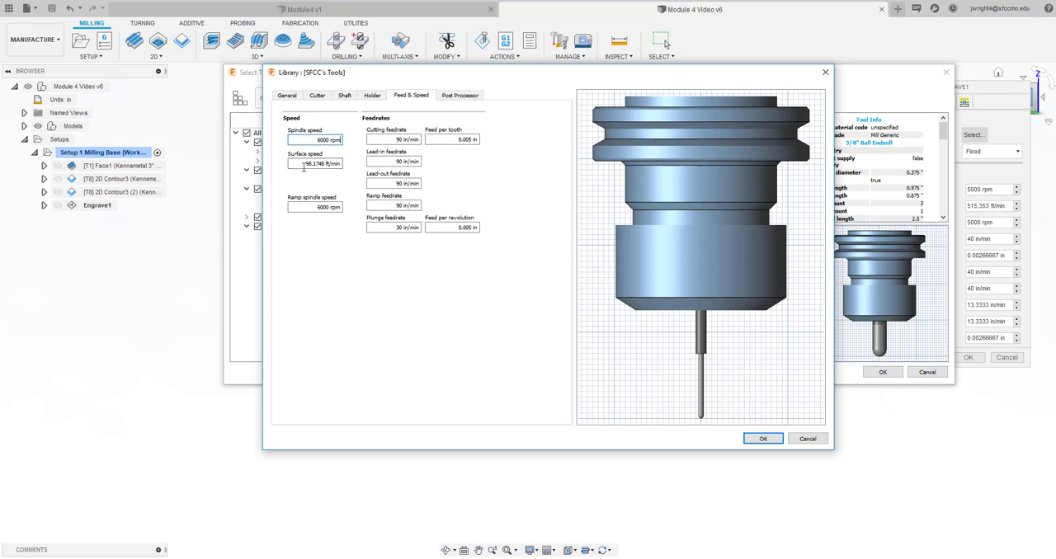
left_click(451, 140)
type(".002")
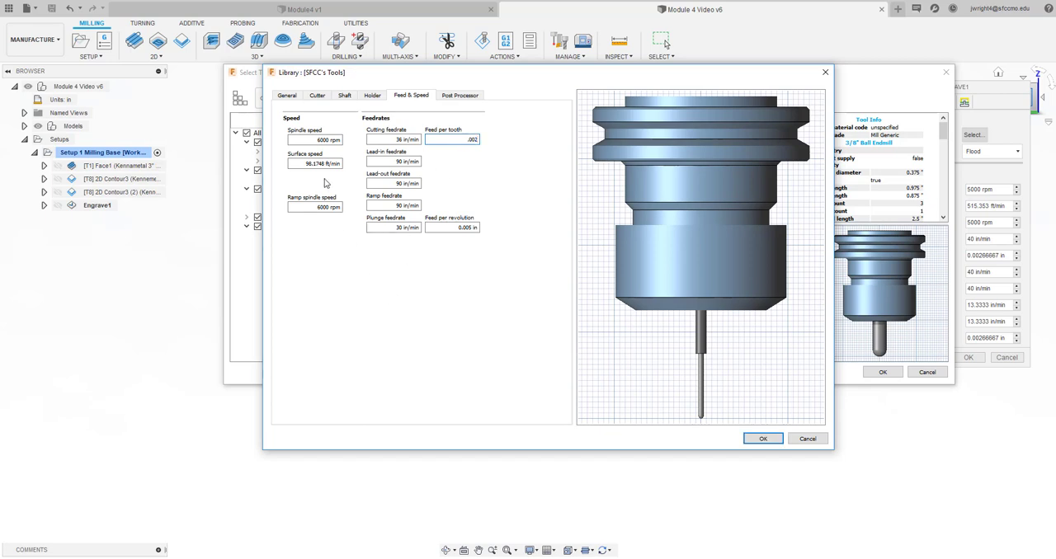
left_click(317, 140)
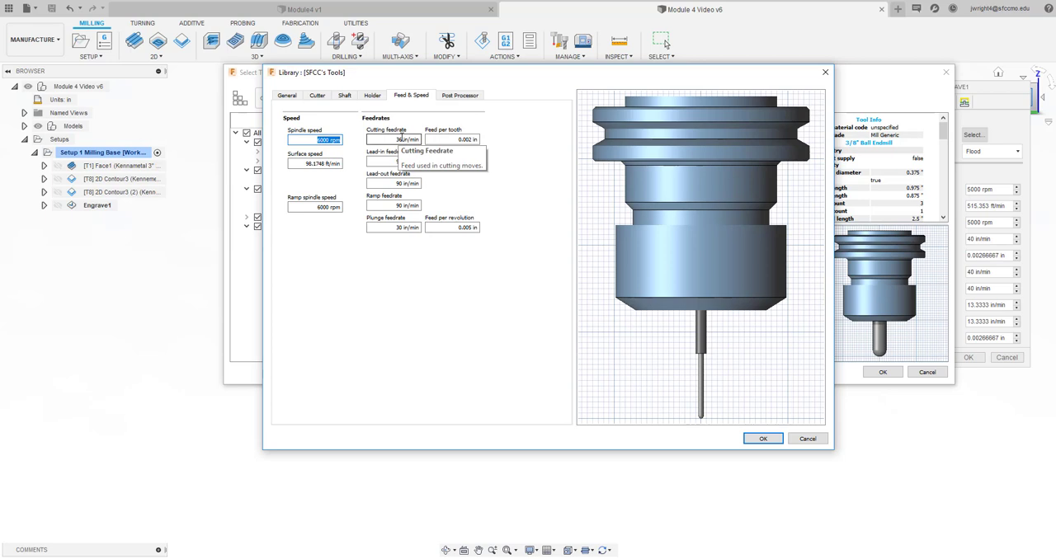
type("8000")
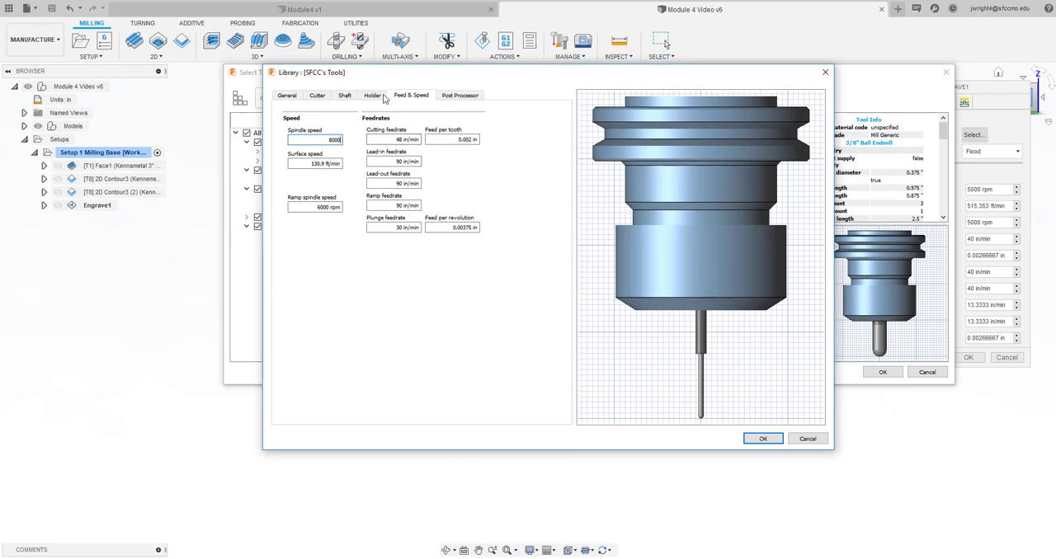
Check the tool's post processor and general settings, save the tool, and use the 1/16" ball endmill for the Engrave operation
left_click(443, 97)
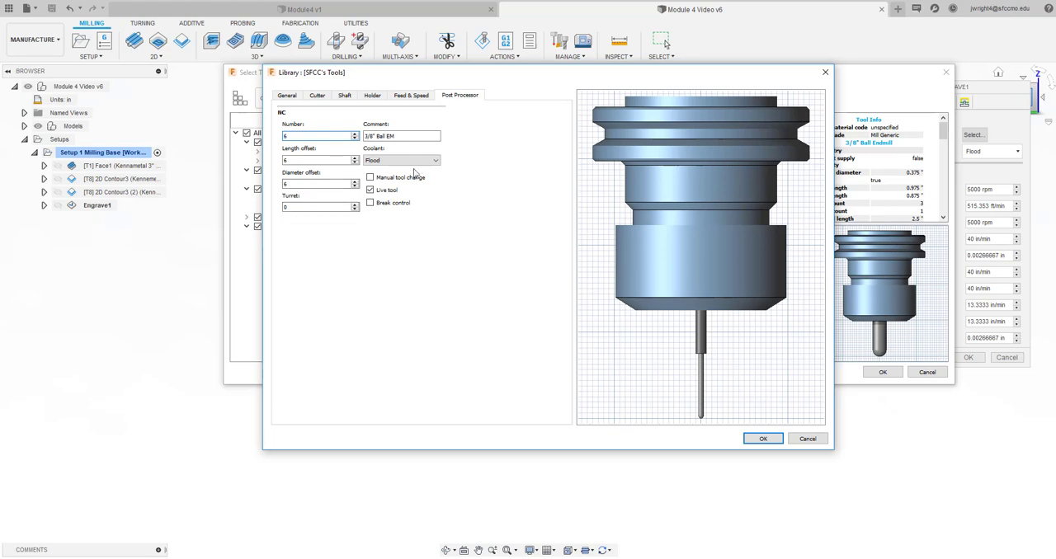
left_click(292, 97)
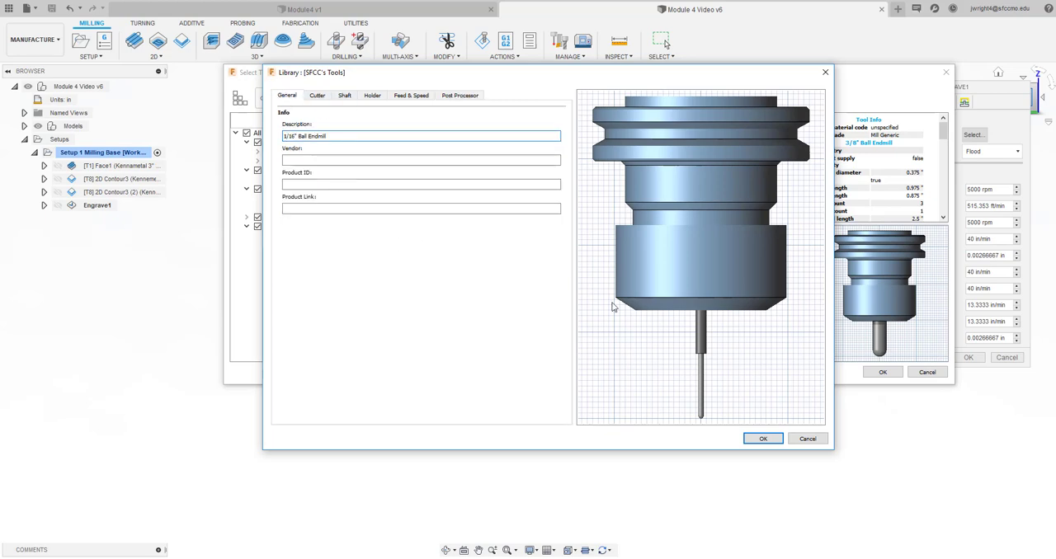
left_click(753, 444)
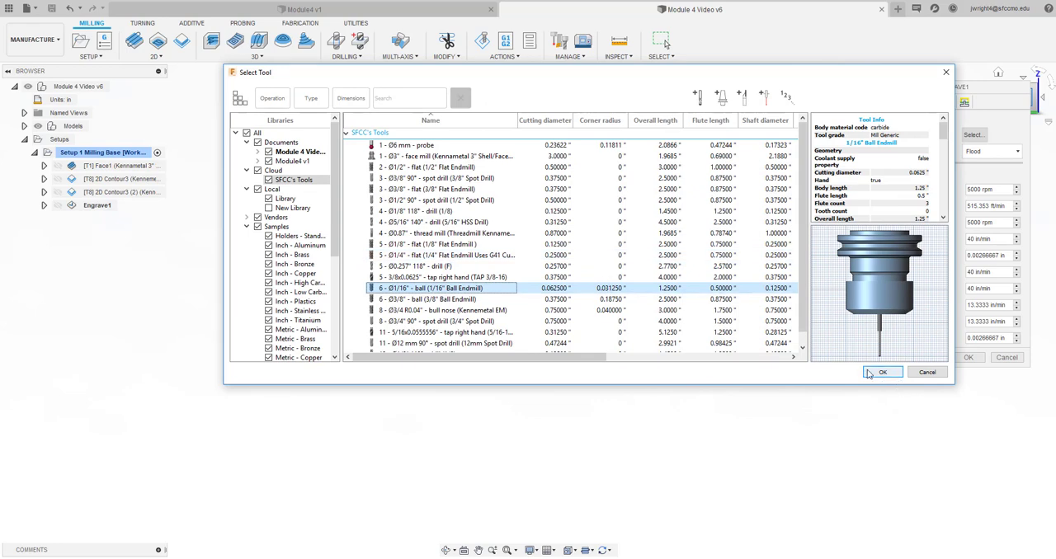
left_click(880, 372)
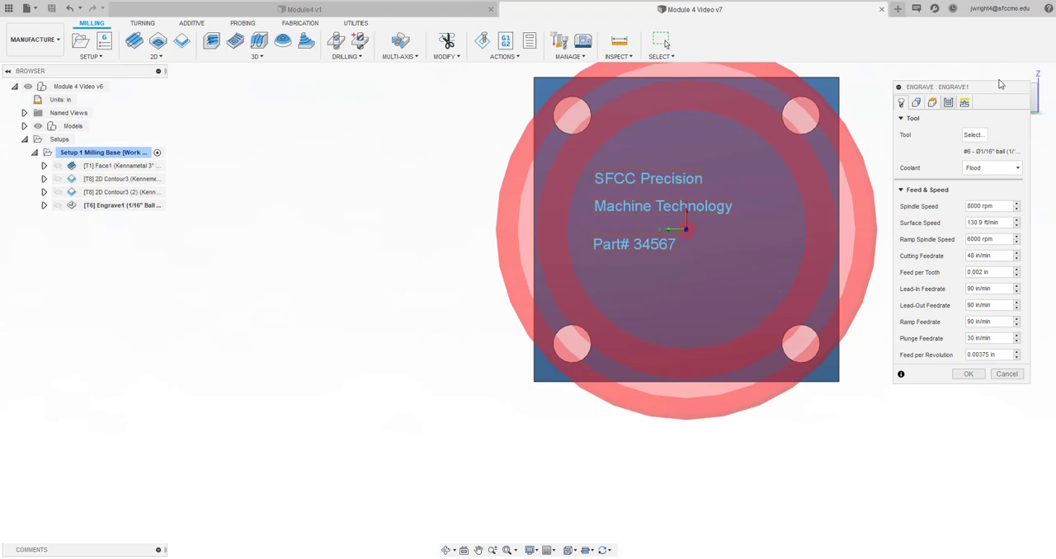
Move the Engrave dialog clear of the view cube and orient the model so the base's text face is fully in view
mouse_move(1006, 87)
left_mouse_down()
mouse_move(1002, 158)
mouse_move(1013, 168)
left_mouse_up()
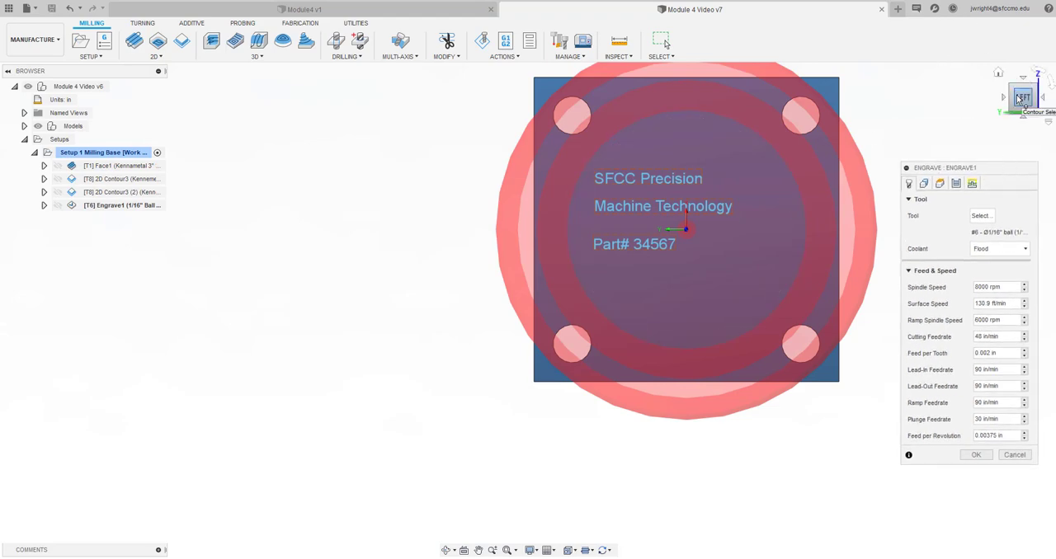
mouse_move(1025, 102)
left_mouse_down()
mouse_move(1020, 64)
mouse_move(1021, 86)
left_mouse_up()
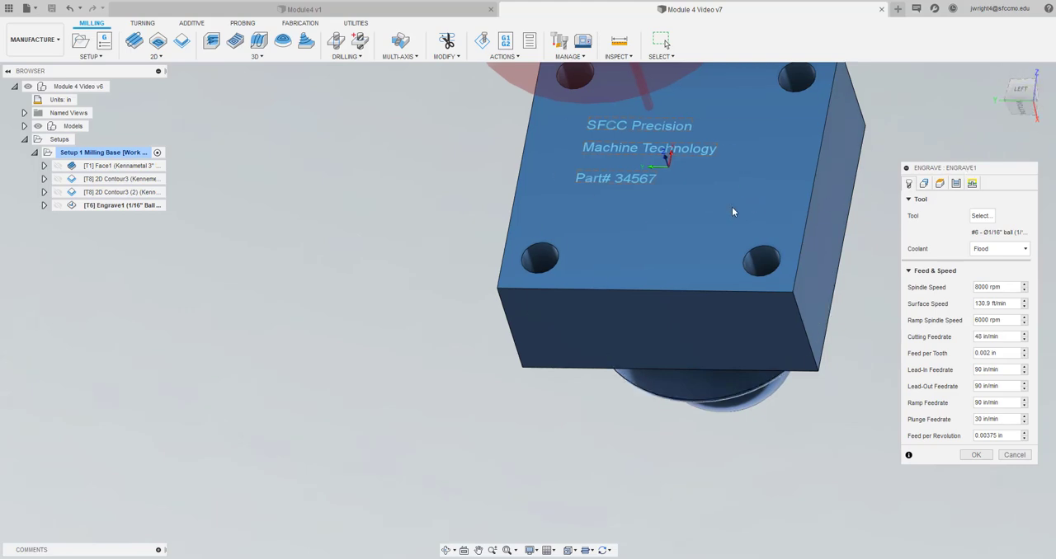
scroll(731, 214, "up", 1)
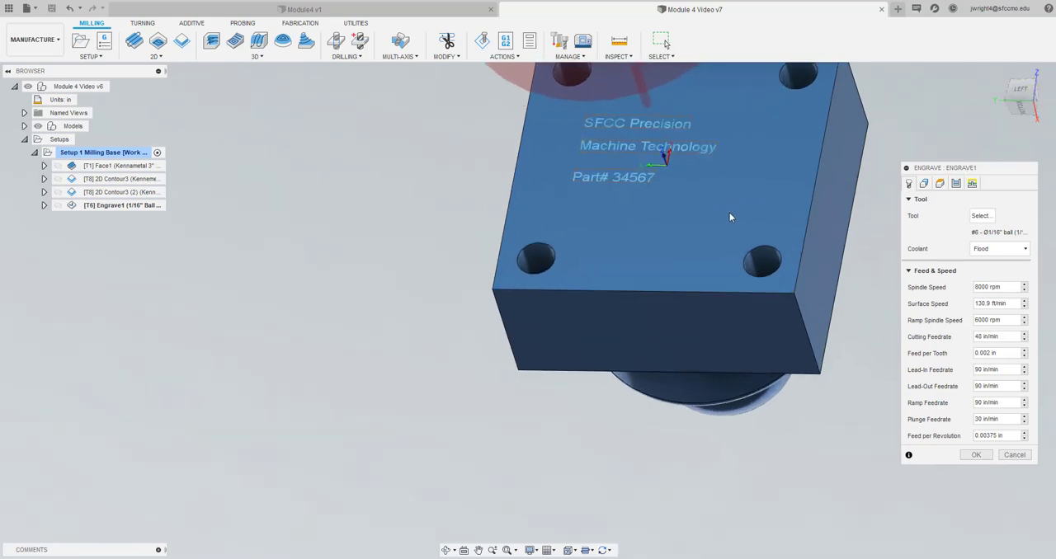
left_click(479, 550)
left_click_drag(672, 250, 592, 379)
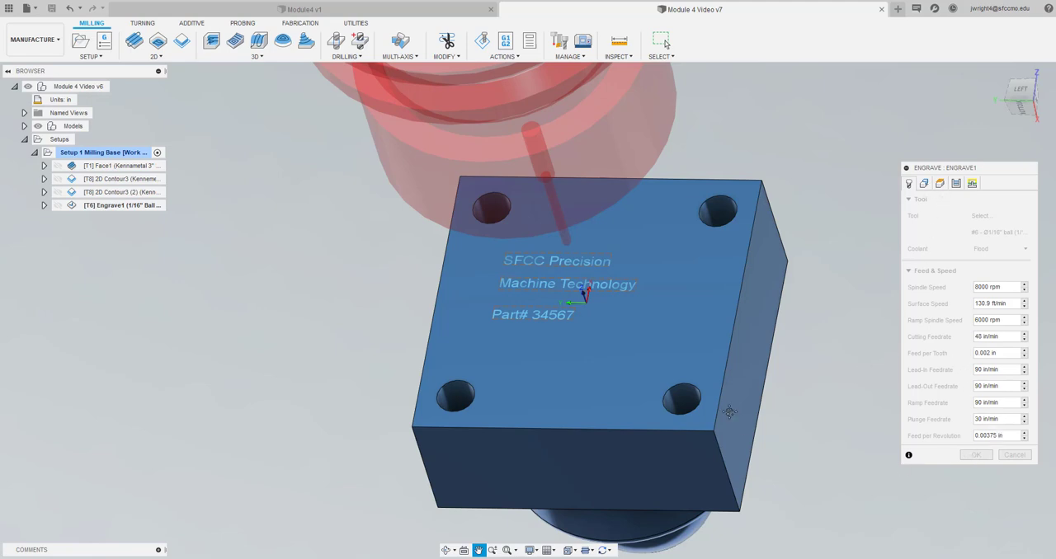
scroll(626, 333, "down", 4)
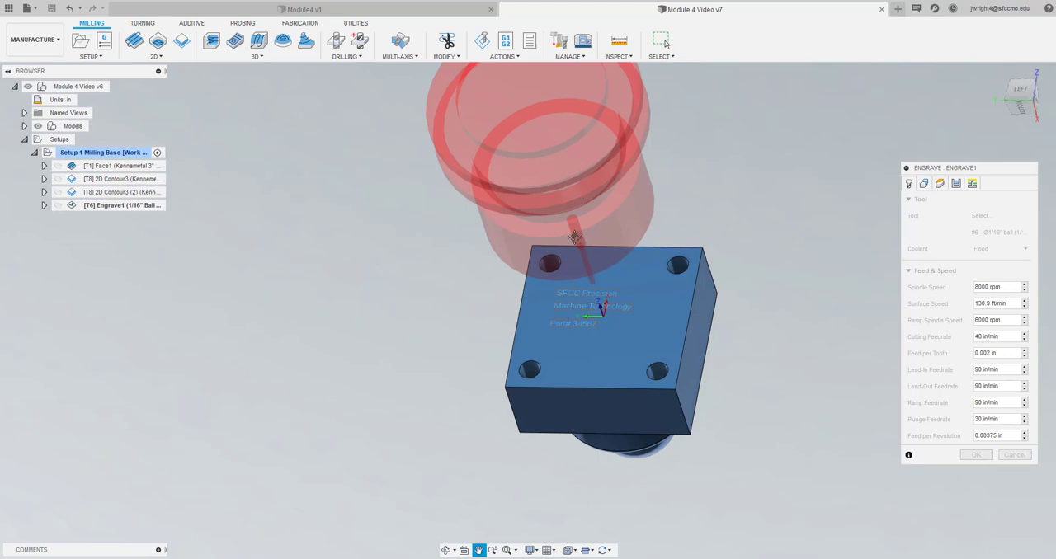
left_click_drag(575, 234, 528, 236)
scroll(595, 256, "up", 1)
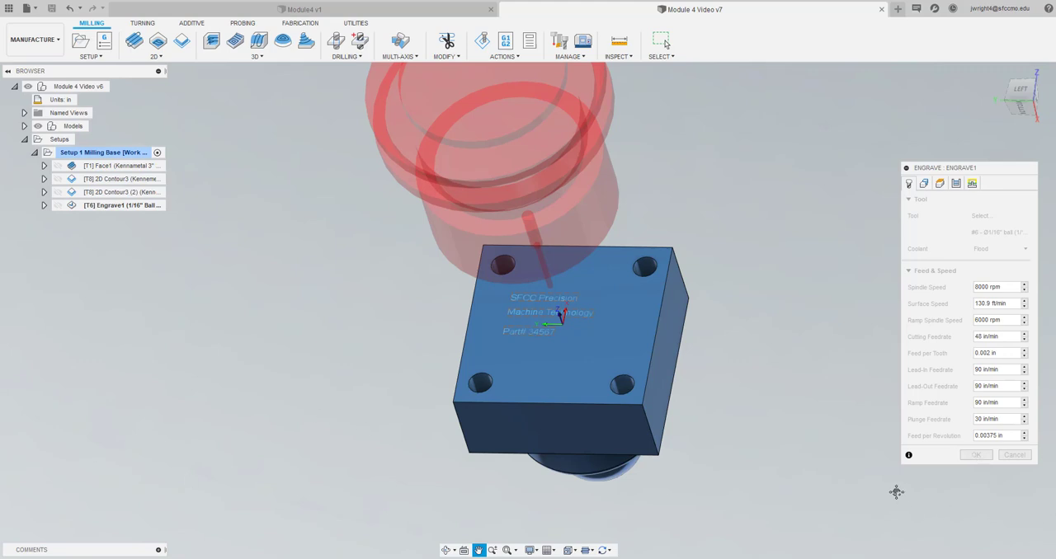
scroll(817, 392, "down", 3)
scroll(742, 315, "up", 3)
scroll(741, 313, "down", 3)
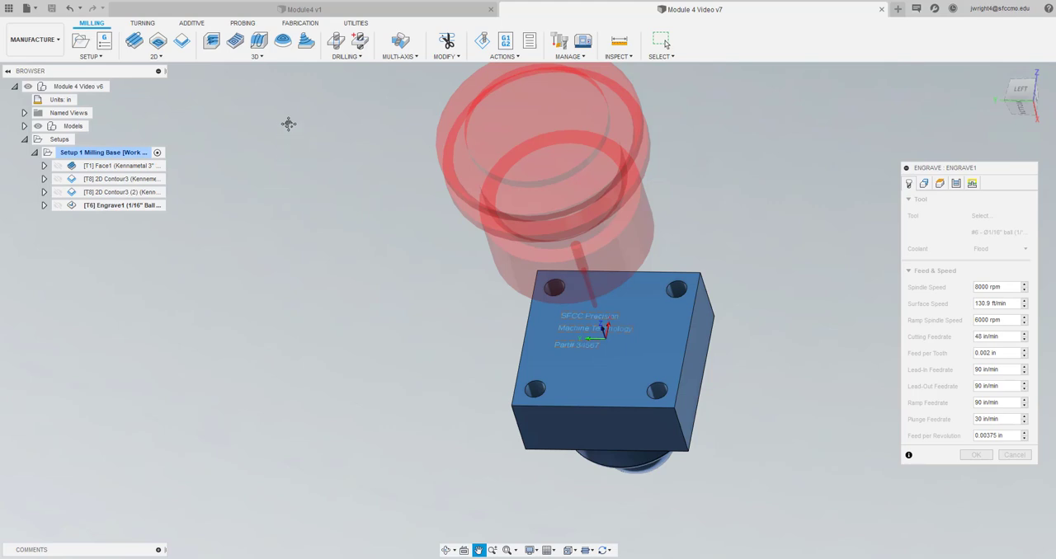
left_click(123, 207)
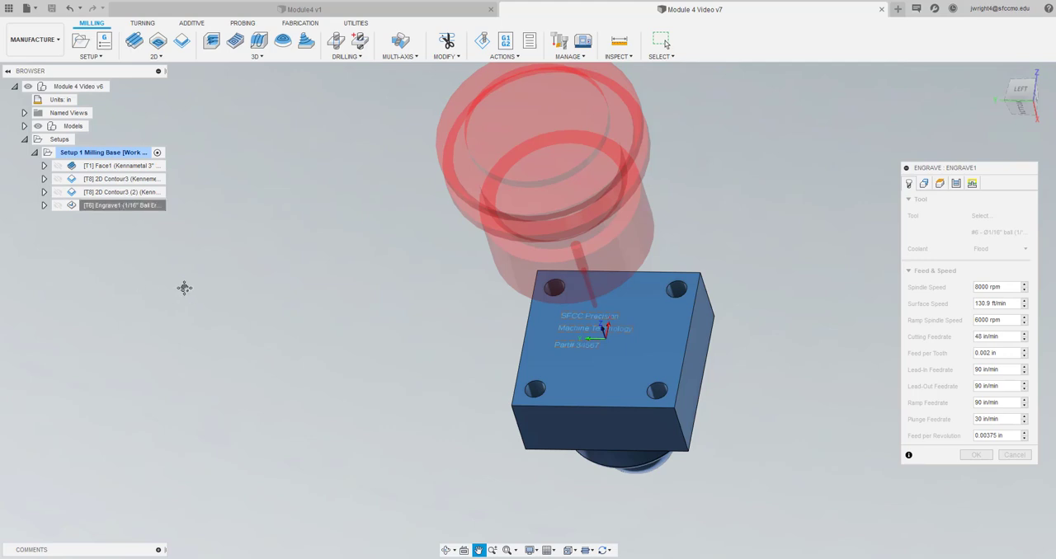
left_click_drag(722, 334, 709, 323)
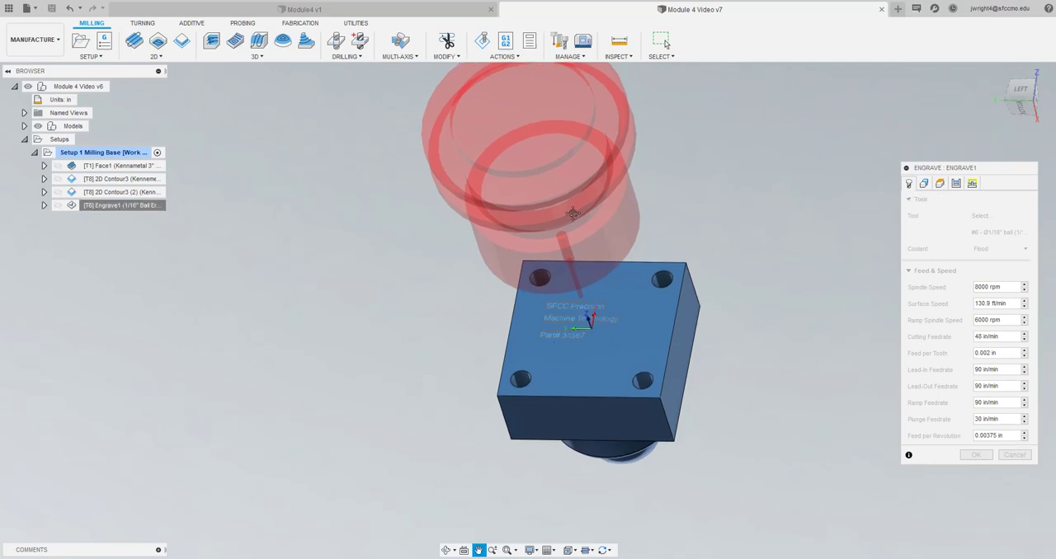
left_click_drag(556, 142, 550, 178)
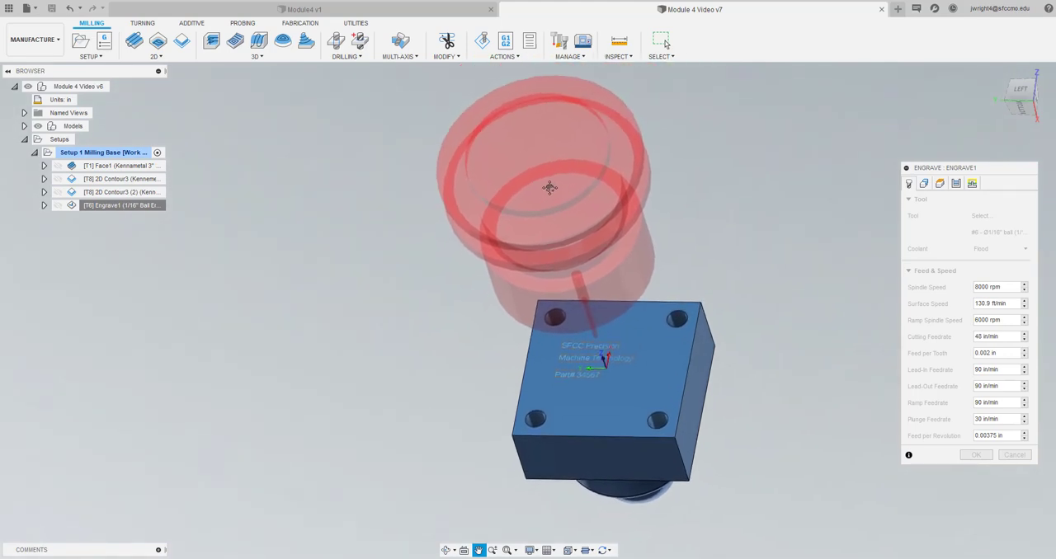
right_click(550, 185)
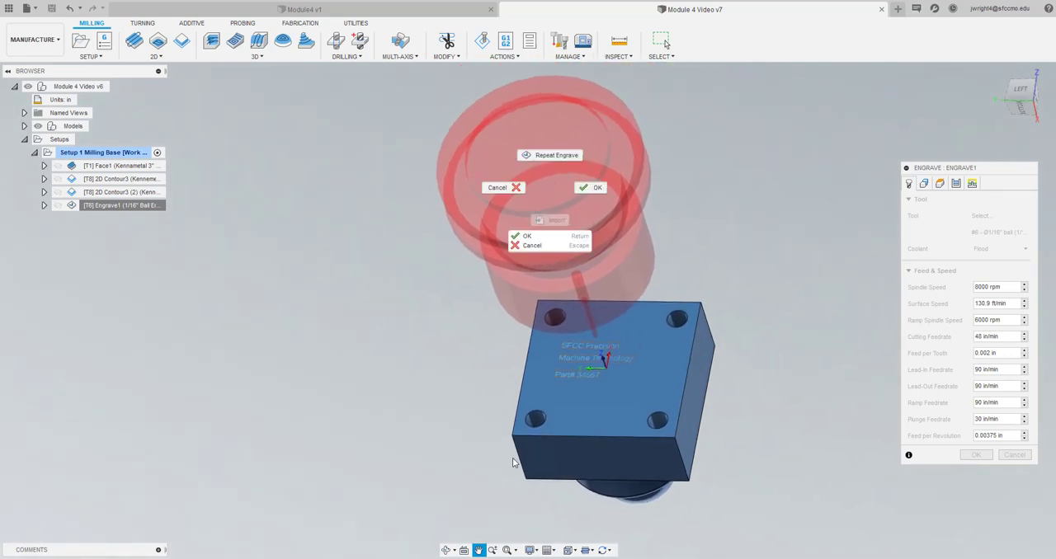
left_click(595, 189)
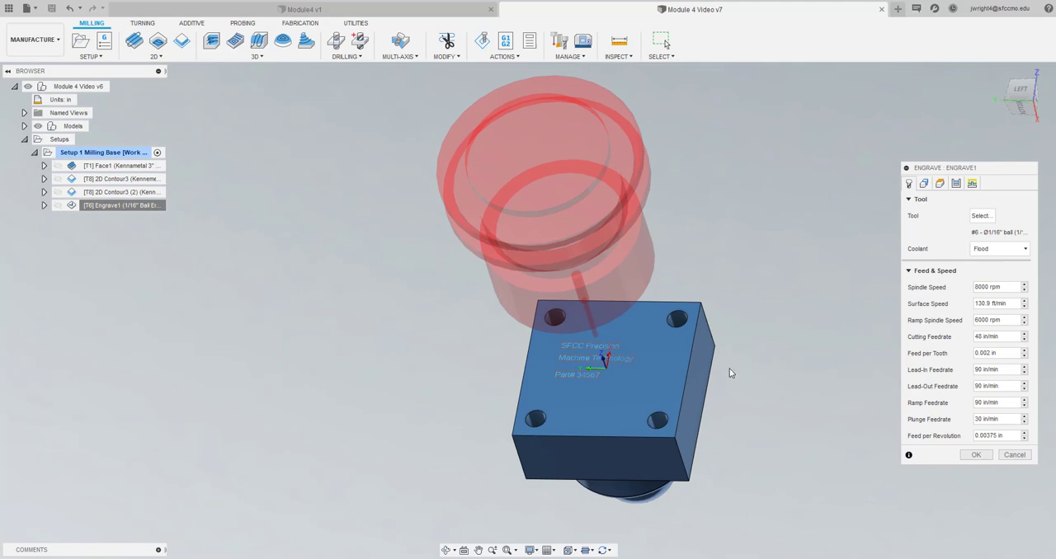
left_click(925, 184)
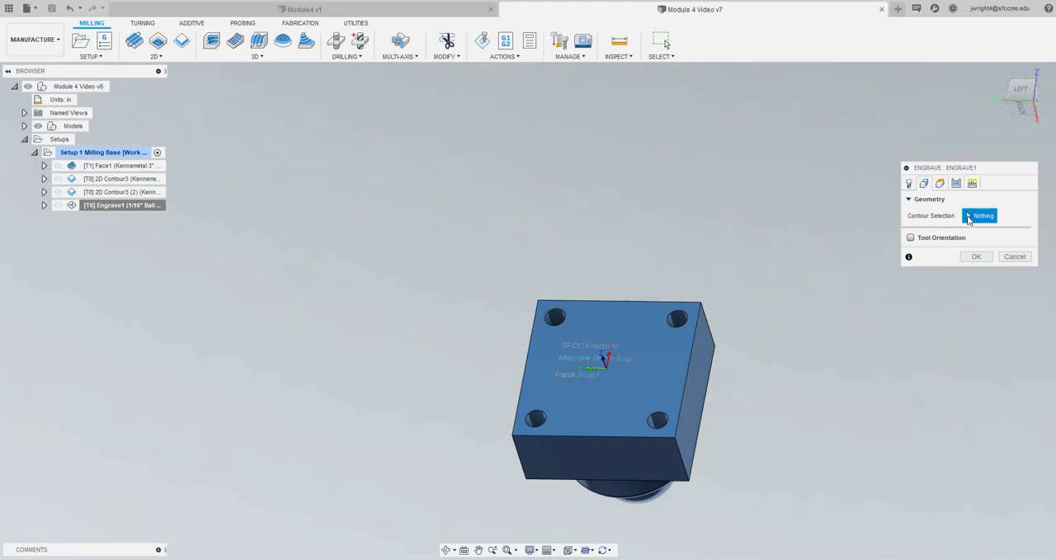
left_click(583, 348)
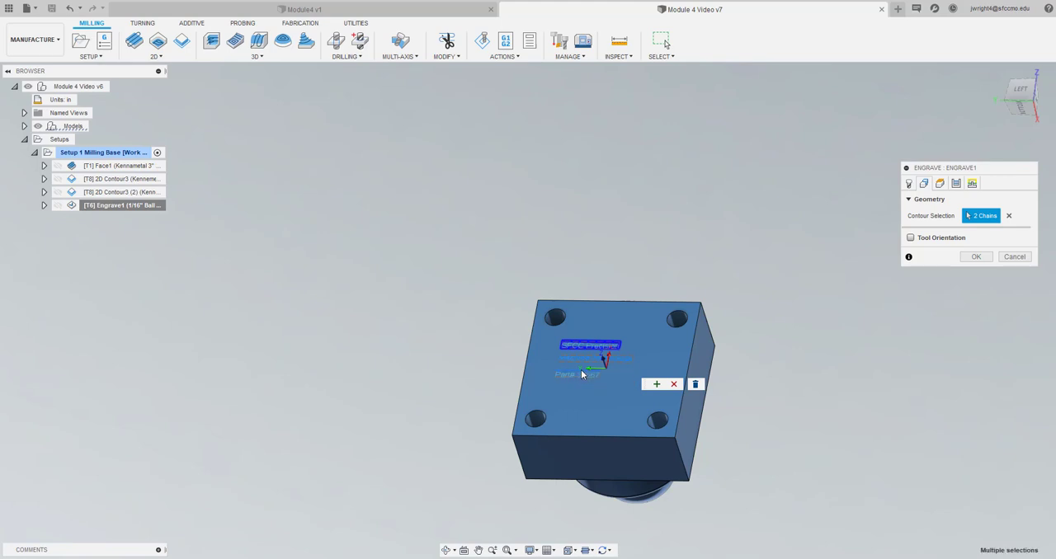
left_click(658, 384)
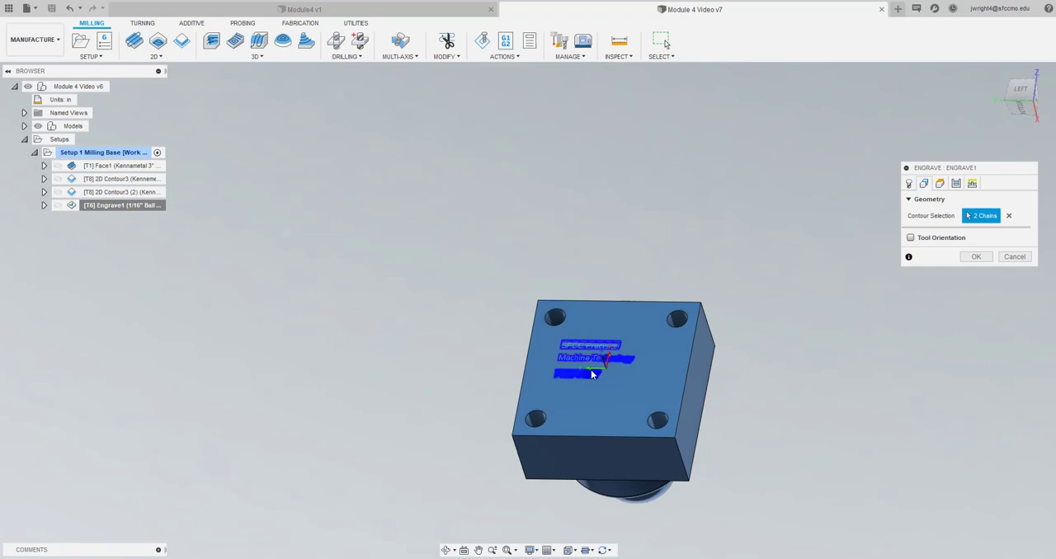
scroll(625, 373, "up", 8)
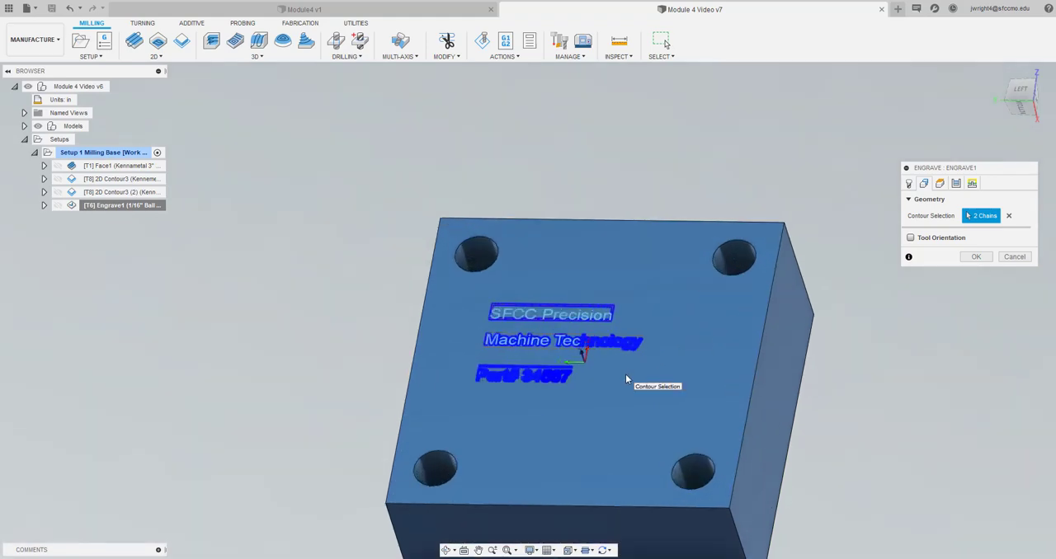
left_click(1007, 217)
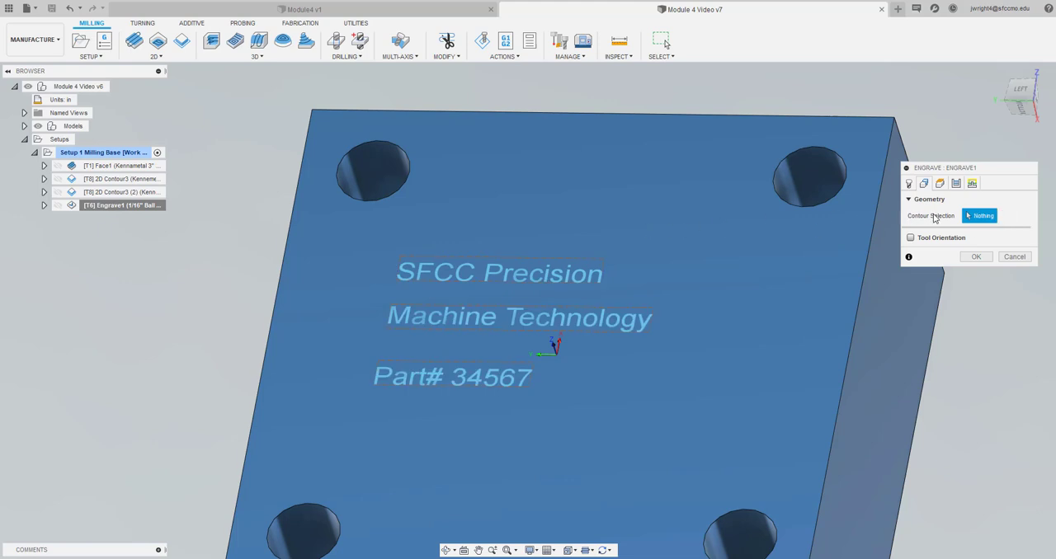
Select the text lines "SFCC Precision", "Machine Technology" and "Part# 34567" on the base as the Engrave contours
left_click(510, 278)
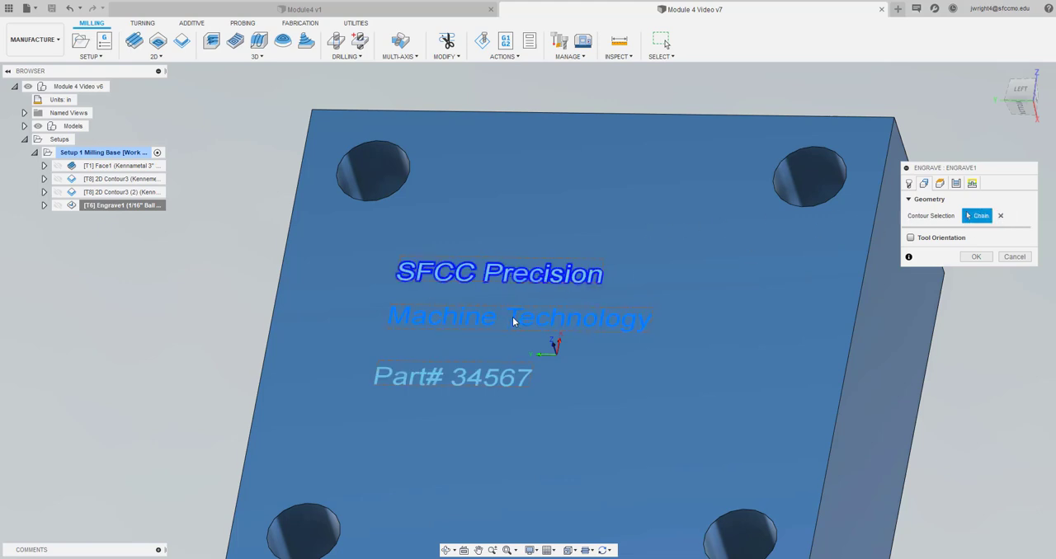
left_click(513, 322)
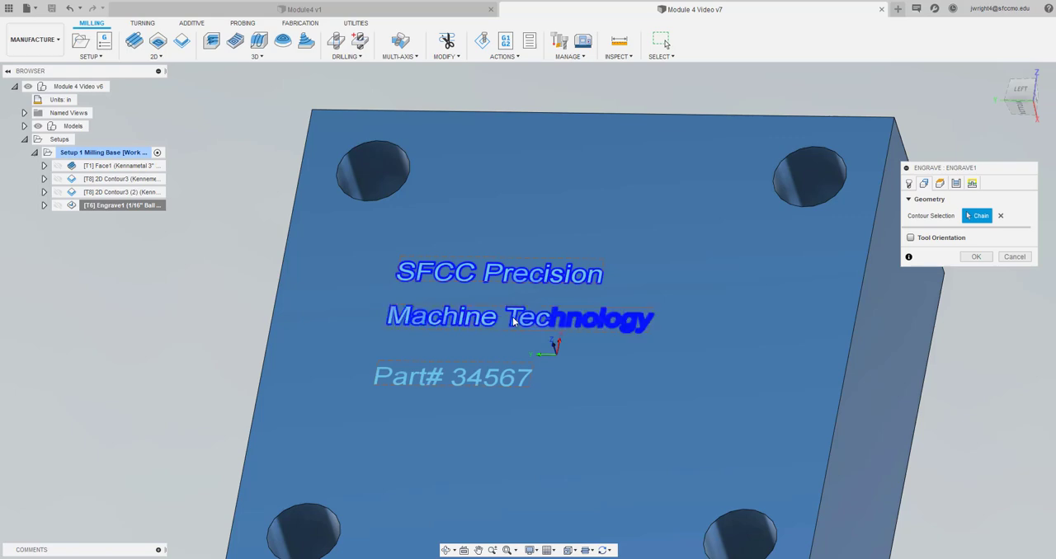
left_click(474, 382)
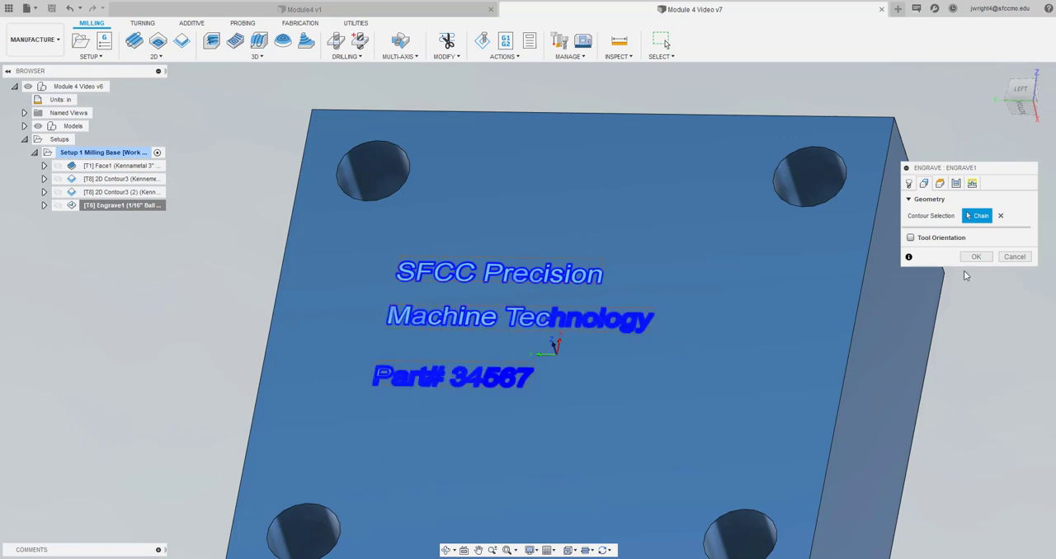
Check the Engrave operation's heights and passes, and try to create the toolpath with the 1/16" ball endmill
left_click(940, 184)
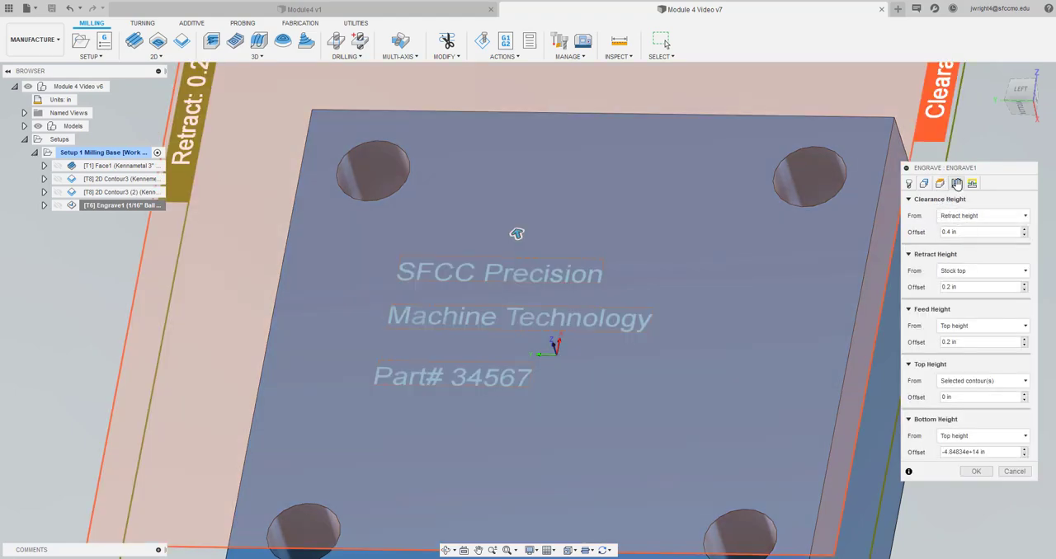
left_click(957, 183)
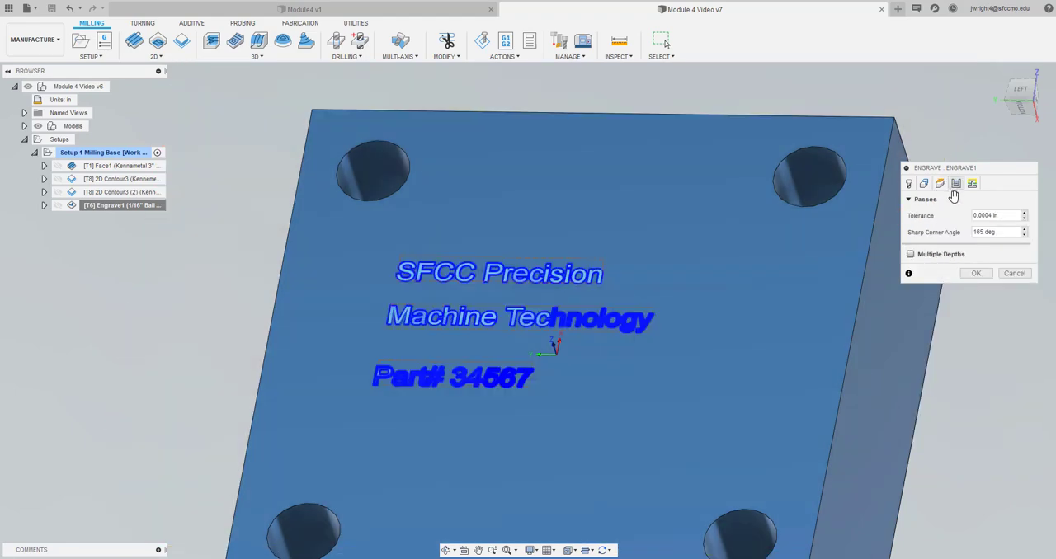
left_click(978, 276)
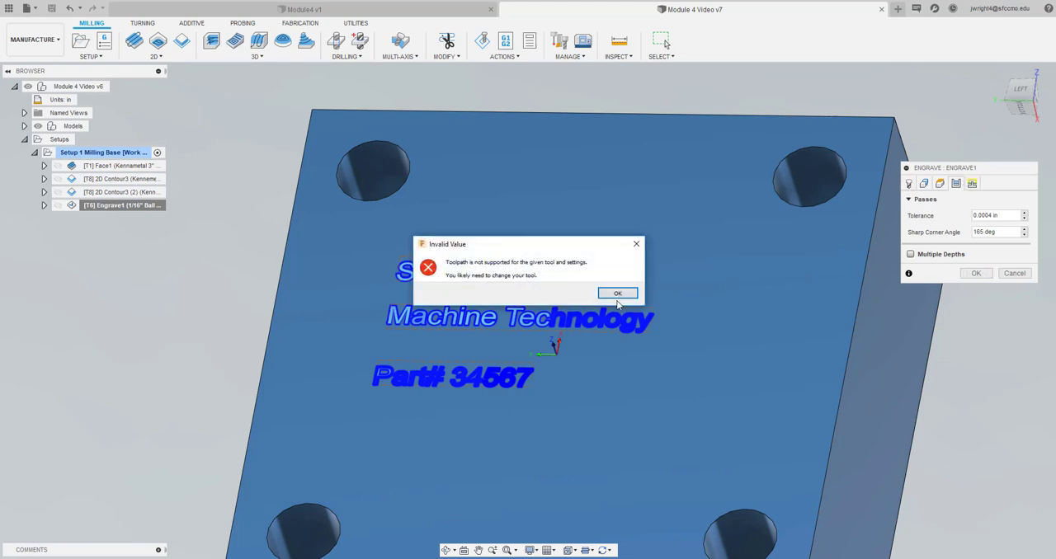
left_click(614, 294)
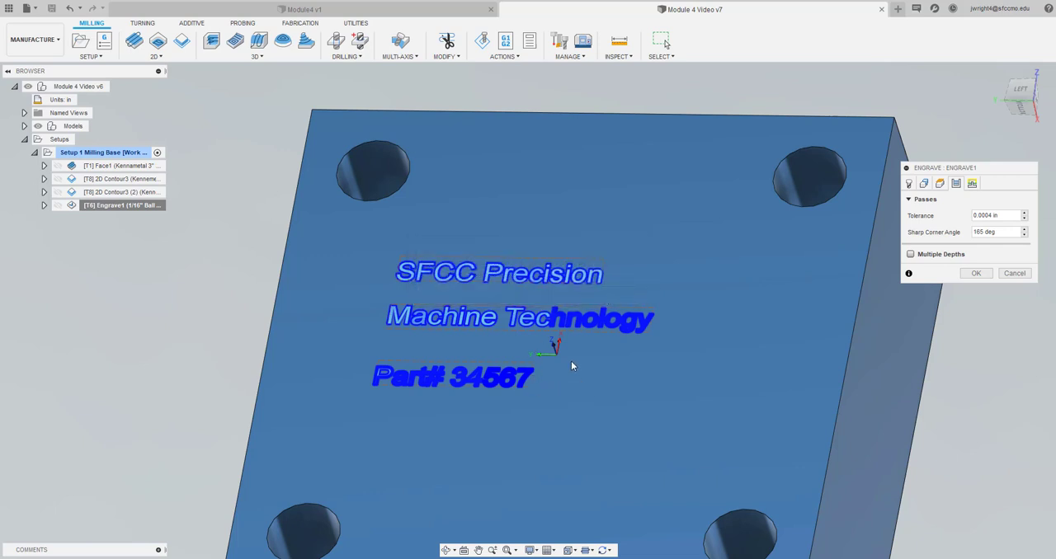
Return to the Engrave operation's tool selection and duplicate the 1/16" ball endmill in the document's tool library
scroll(571, 363, "down", 5)
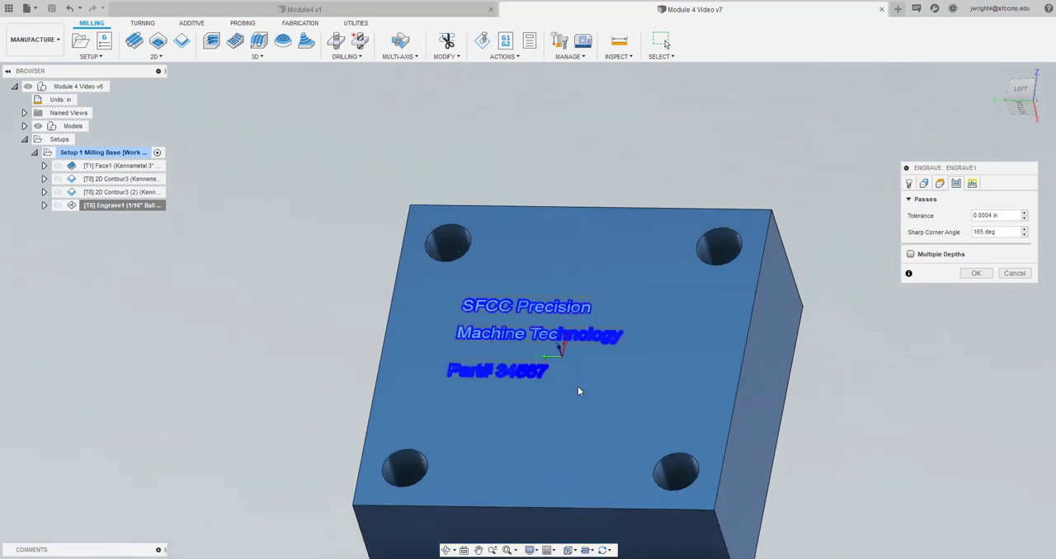
scroll(576, 388, "down", 3)
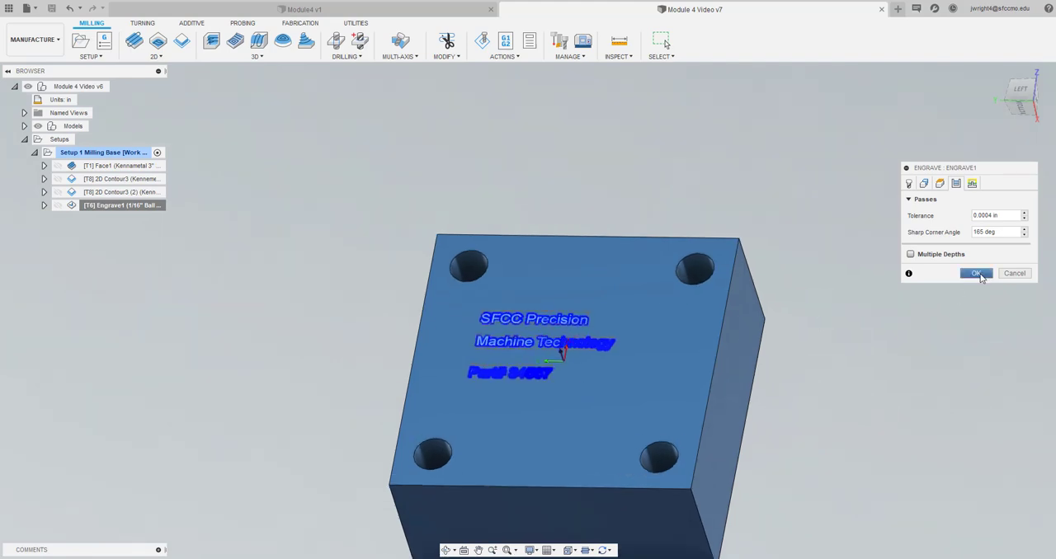
left_click(909, 183)
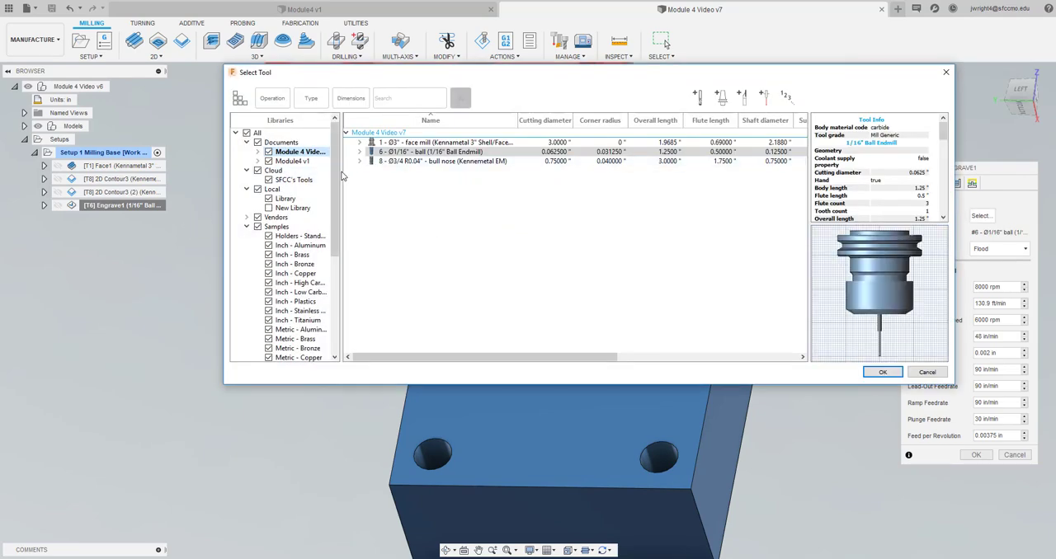
left_click(420, 180)
left_click(421, 157)
right_click(421, 157)
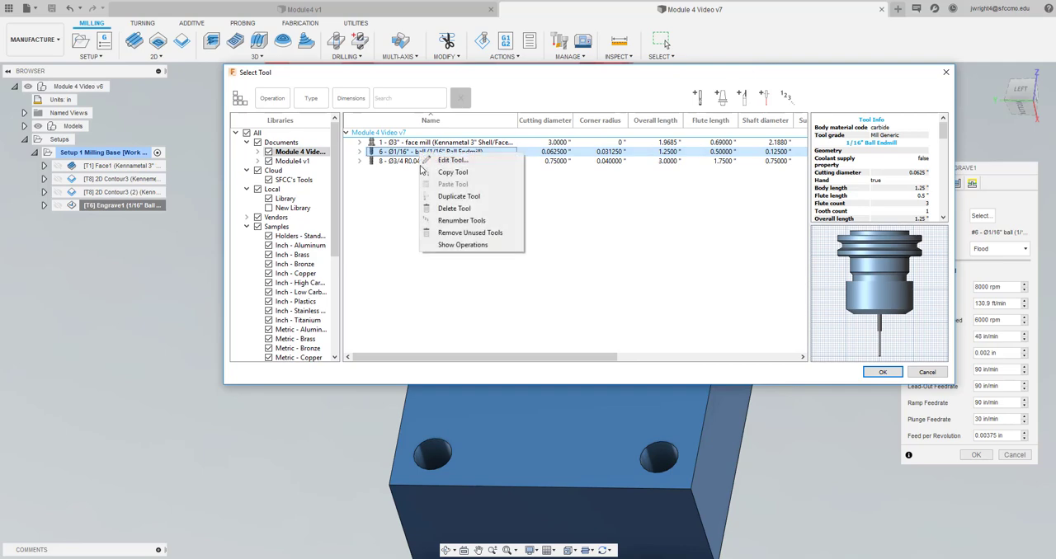
left_click(465, 198)
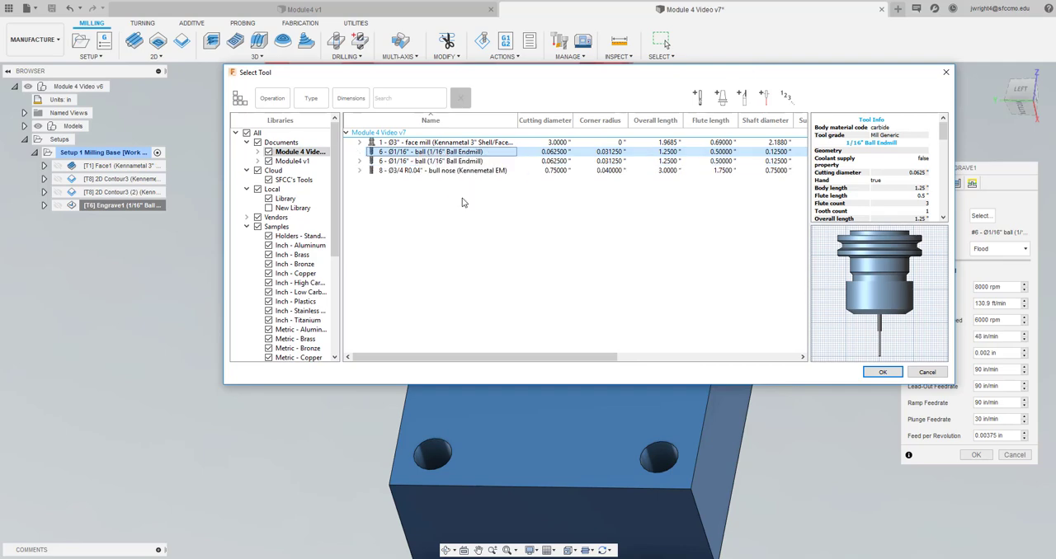
Open the duplicated 1/16" ball endmill for editing and change its description to 1/16" Engraving Tool
right_click(445, 164)
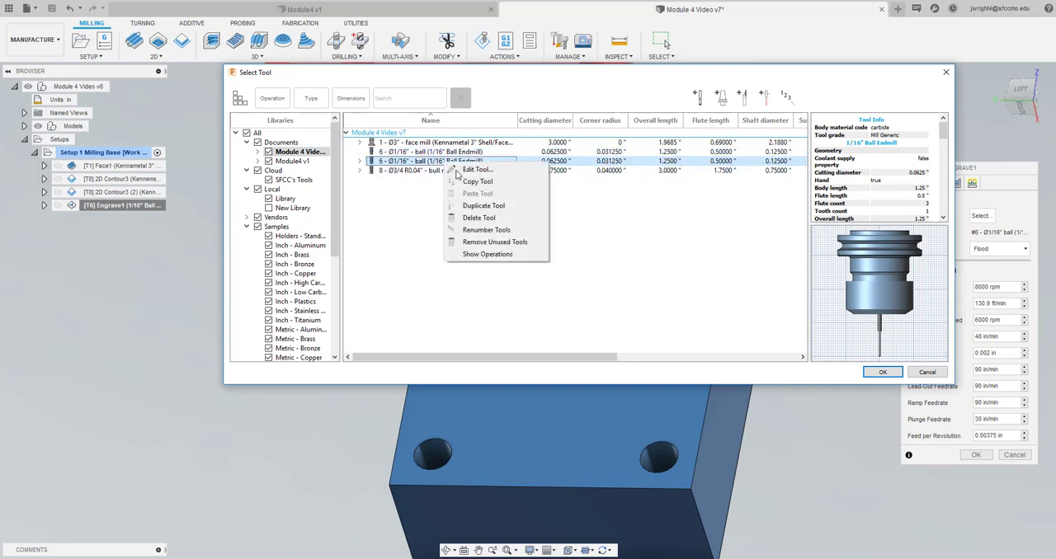
key("Escape")
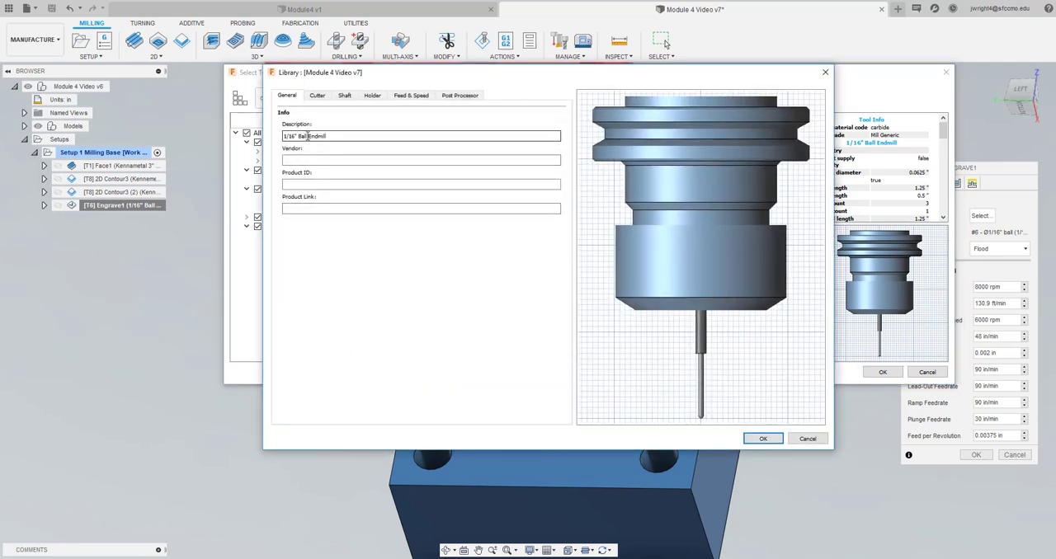
left_click_drag(307, 136, 283, 136)
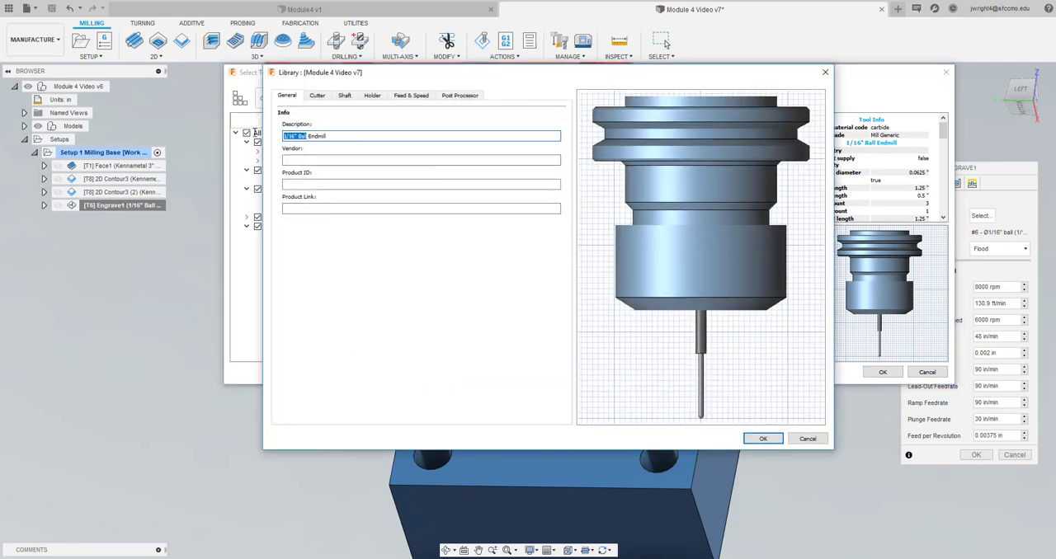
left_click(286, 136)
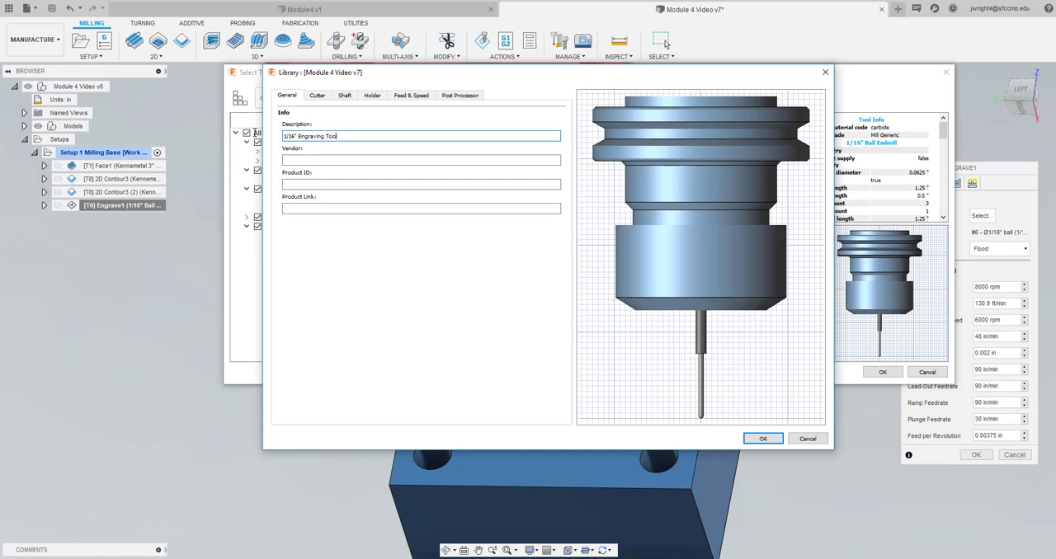
Try Center drill as the cutter type of the 1/16" engraving tool
left_click(318, 95)
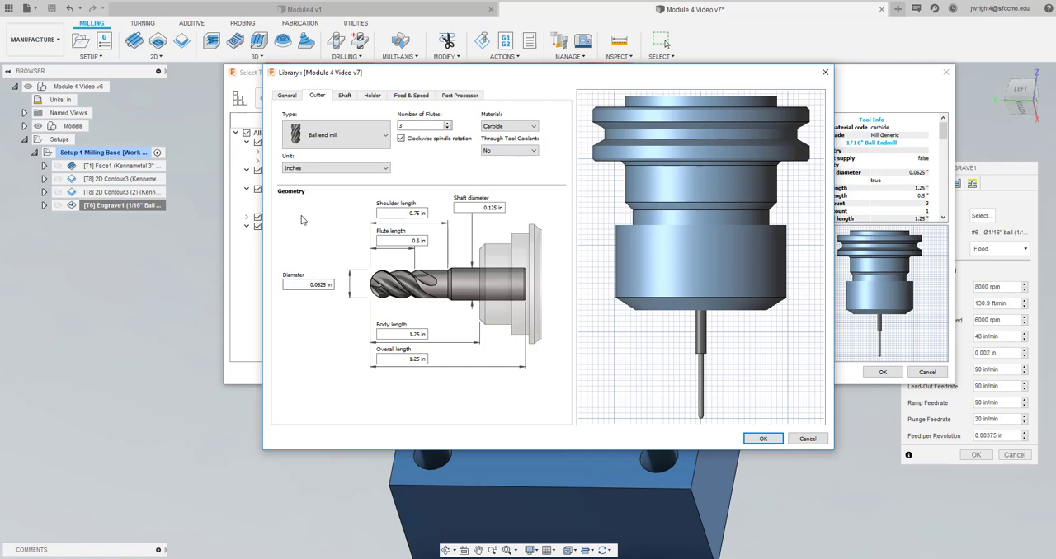
left_click(329, 135)
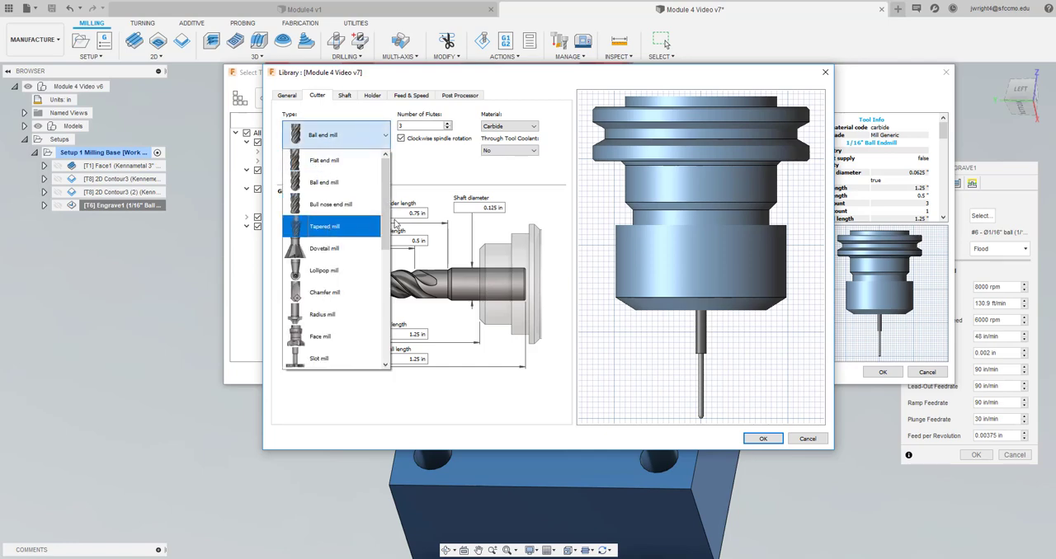
scroll(343, 297, "down", 5)
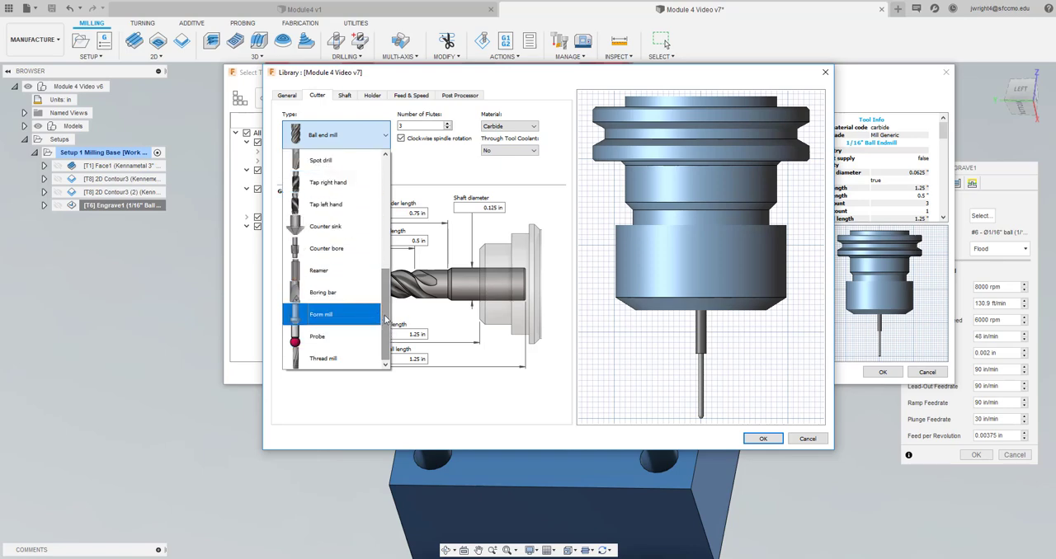
left_click_drag(384, 320, 330, 284)
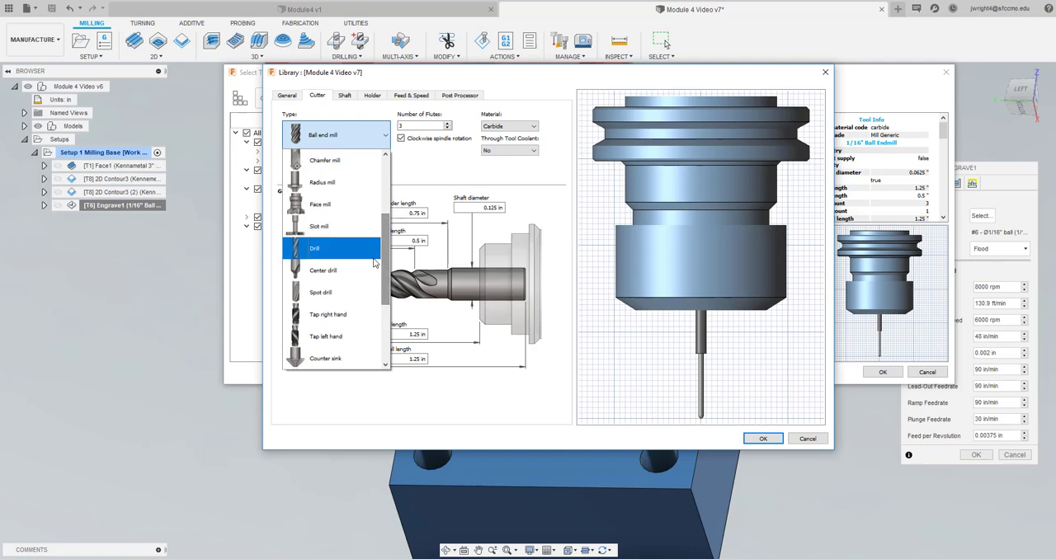
left_click(308, 275)
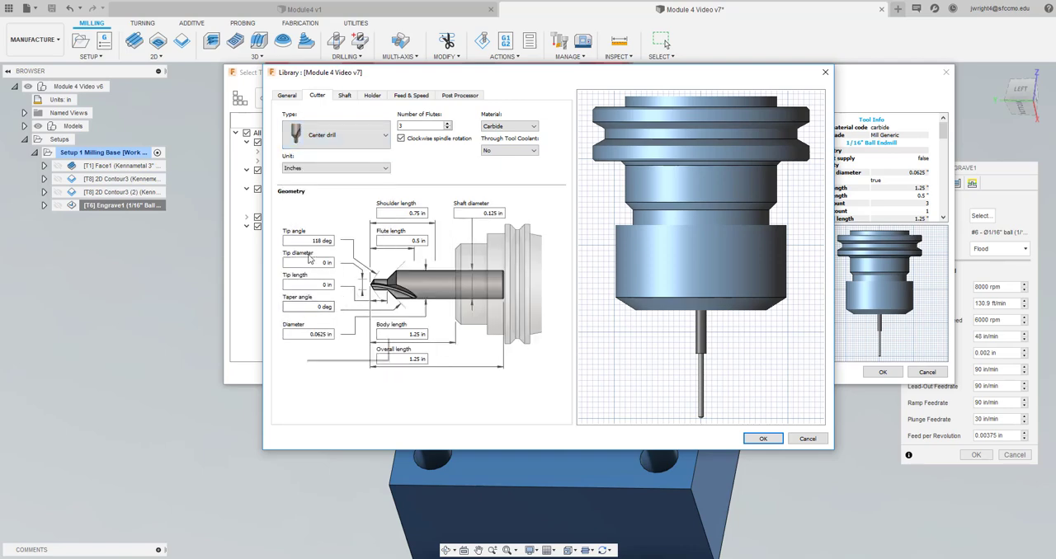
Change the 1/16" engraving tool's cutter type to Spot drill
left_click(353, 135)
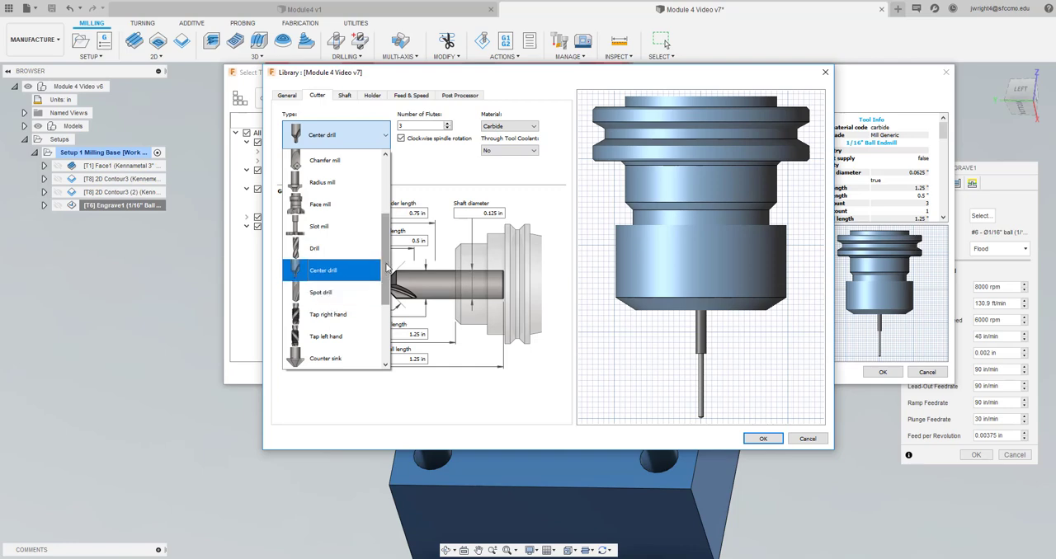
scroll(386, 268, "down", 3)
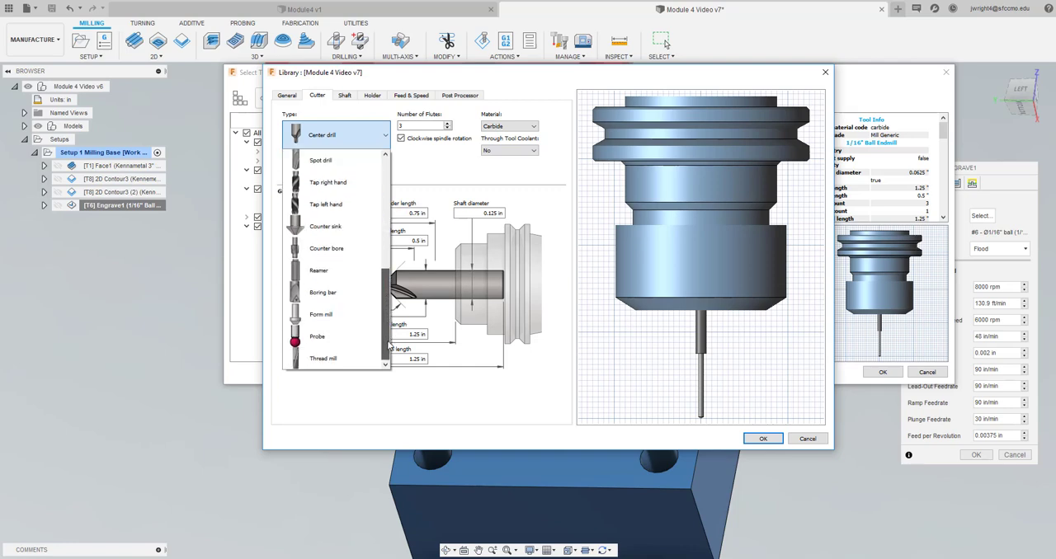
scroll(358, 264, "up", 3)
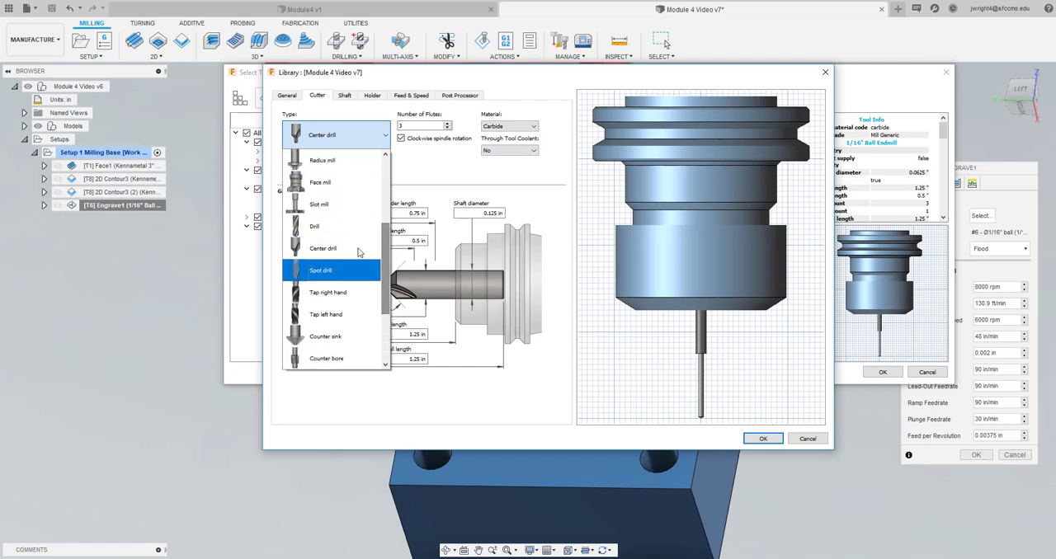
left_click(321, 272)
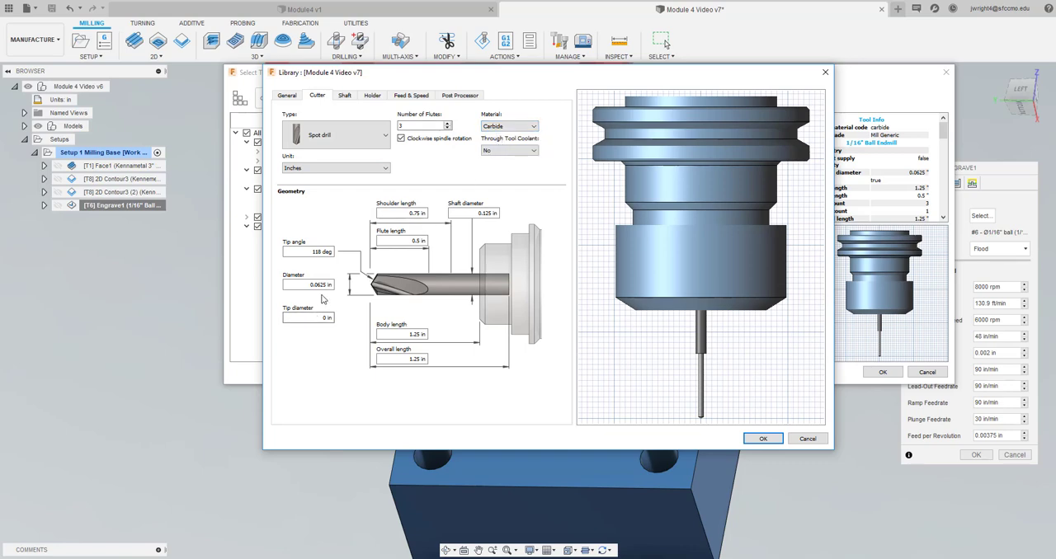
Set the engraving tool's tip angle to 90 degrees and save it, overriding the Engrave operation's feeds and speeds with the tool's
double_click(307, 252)
left_click_drag(340, 251, 382, 247)
type("90")
left_click(762, 438)
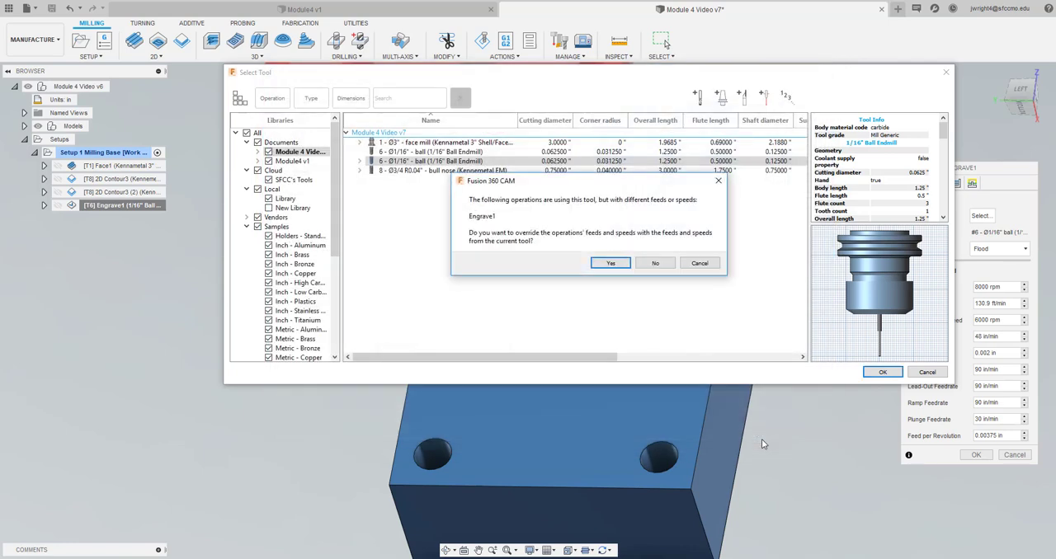
left_click(609, 263)
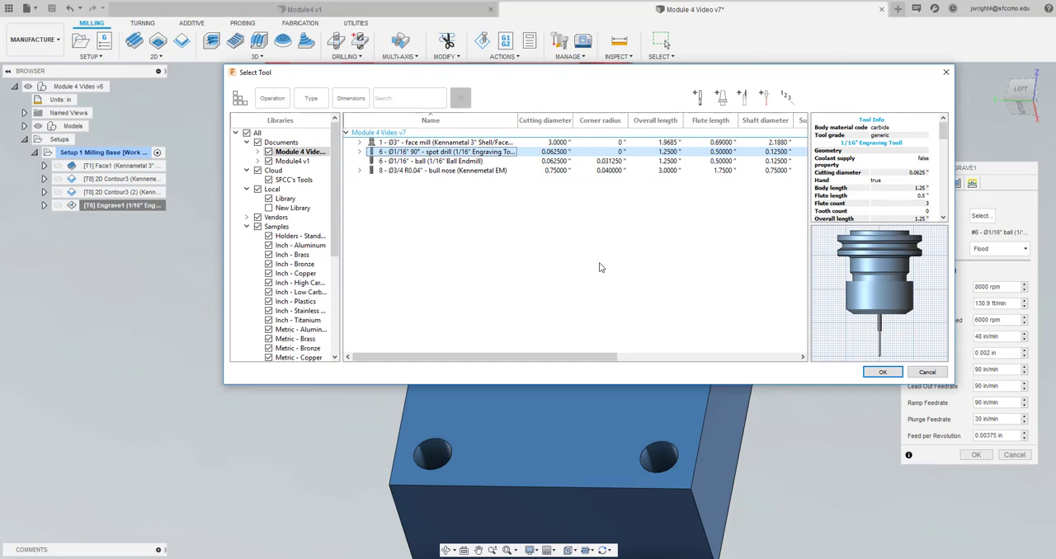
Assign the 1/16" 90° spot drill engraving tool to the Engrave operation and generate its toolpath
left_click(412, 208)
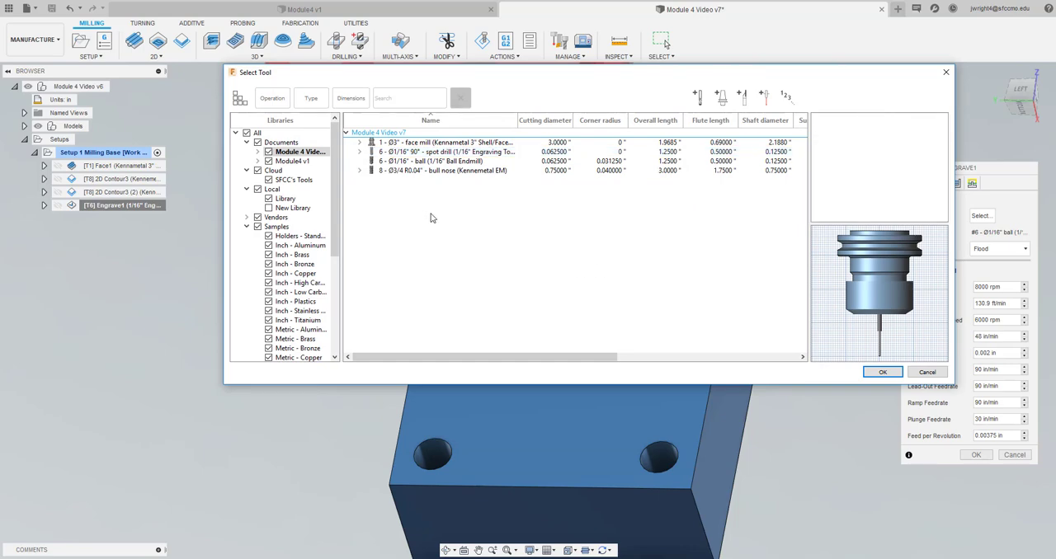
left_click(462, 153)
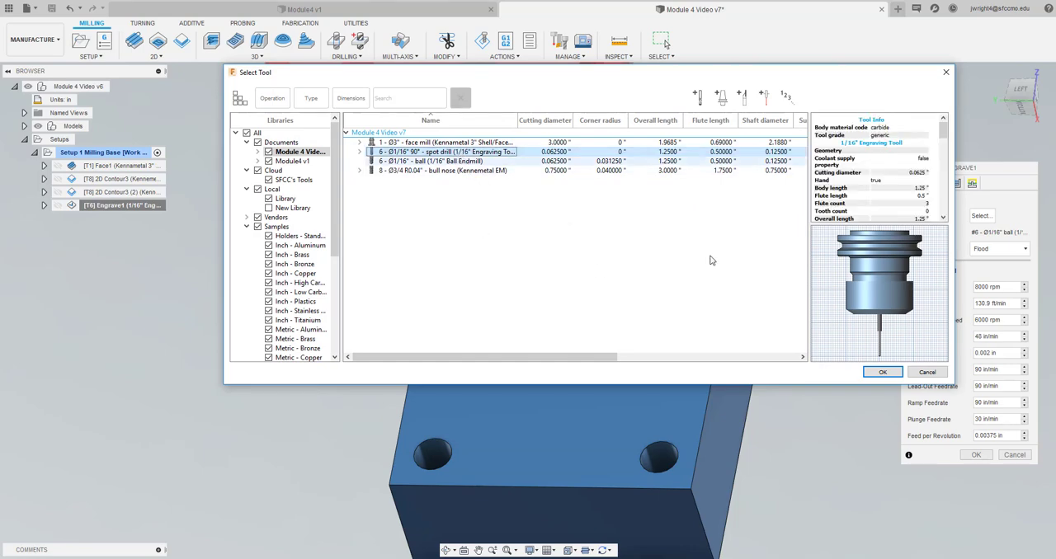
left_click(882, 372)
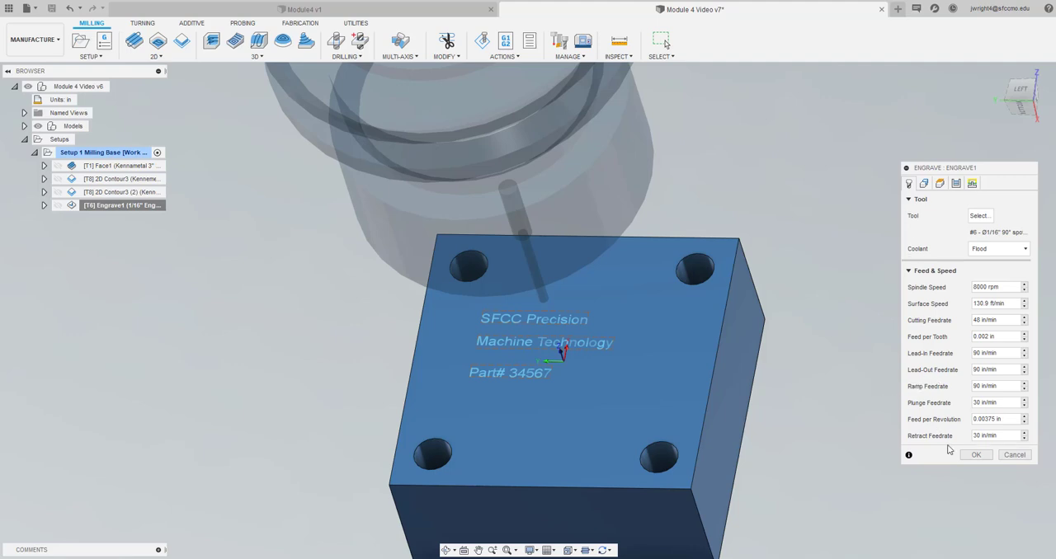
left_click(977, 456)
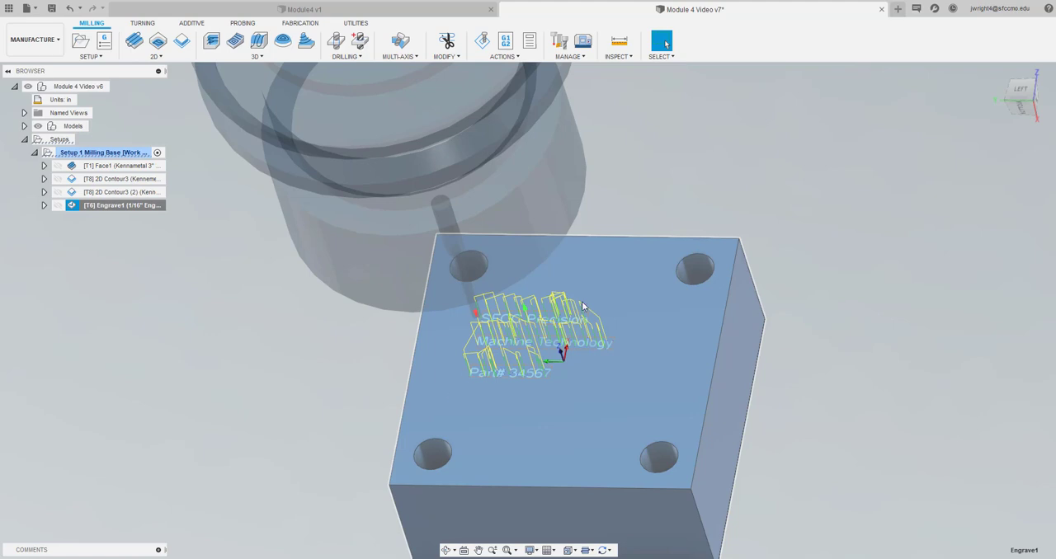
left_click(513, 381)
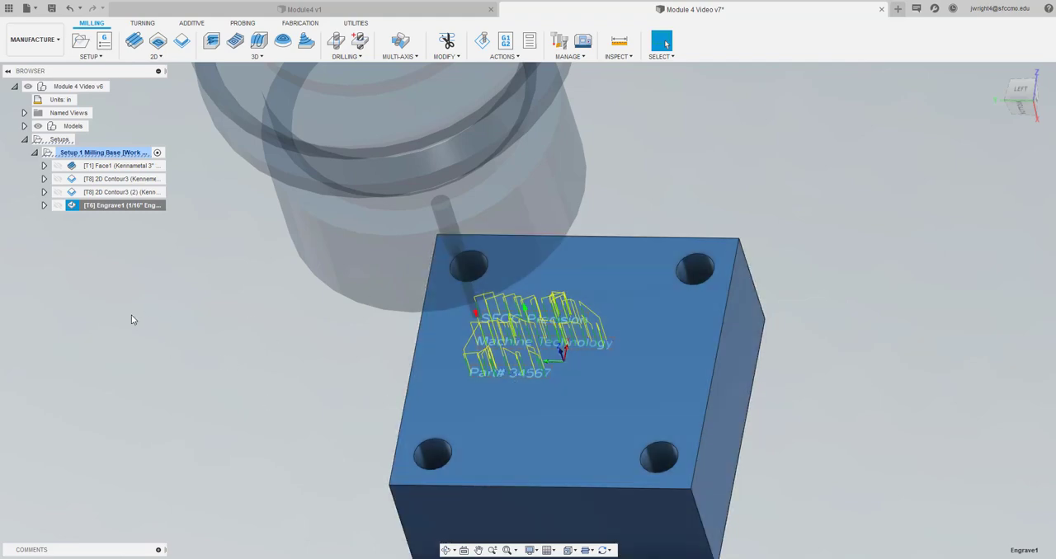
Save the document as a new version with the description User Saved
left_click(106, 151)
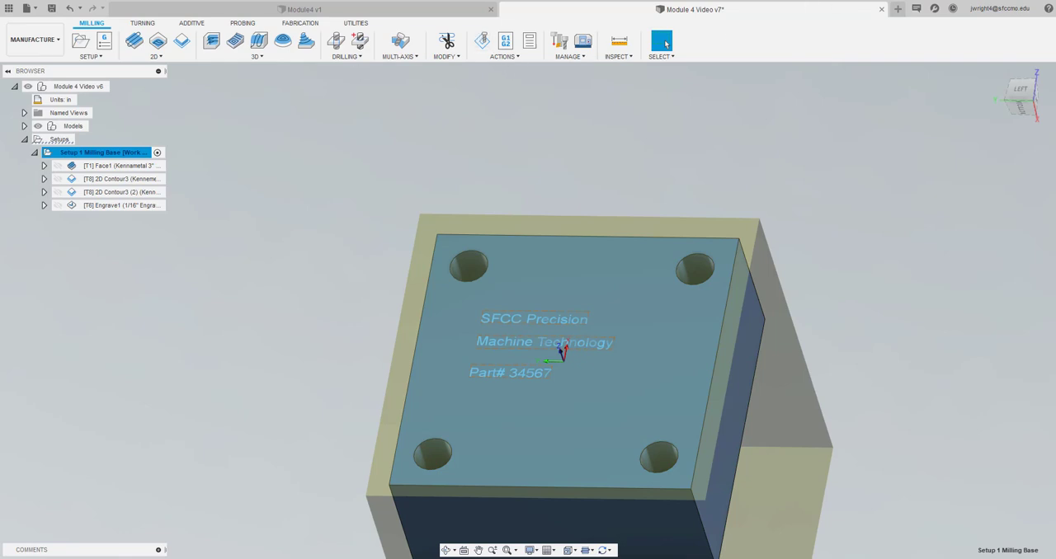
left_click(219, 93)
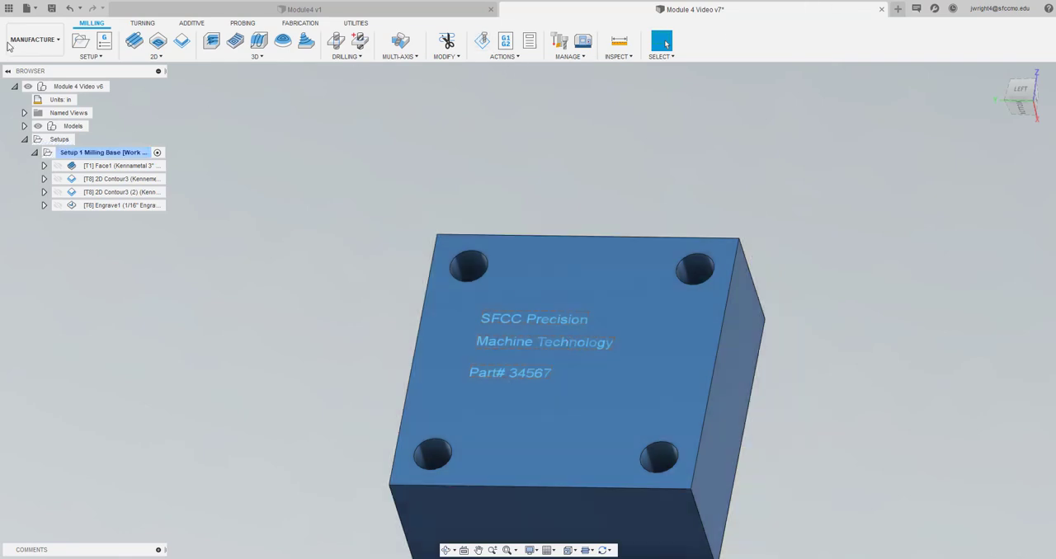
left_click(51, 8)
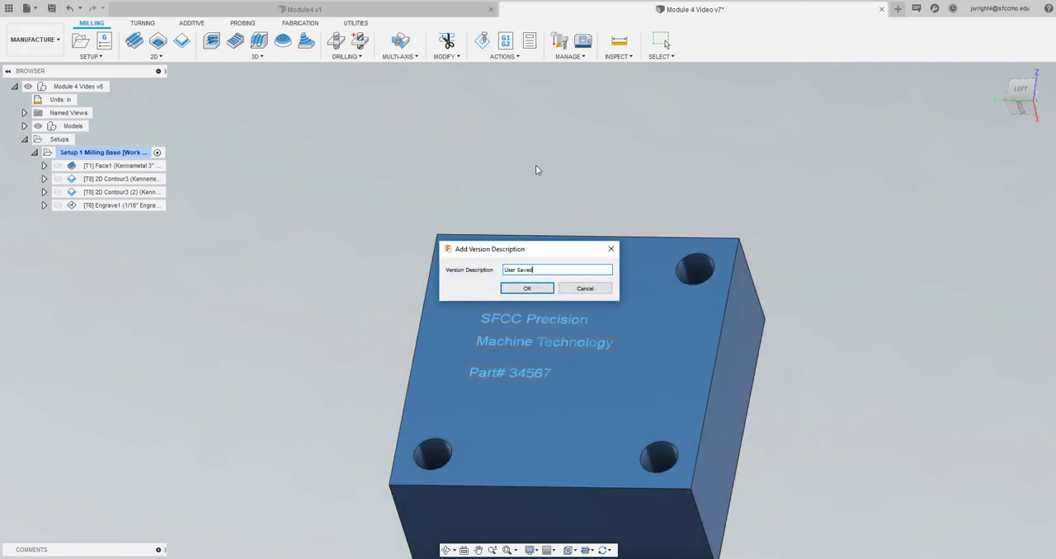
left_click(533, 288)
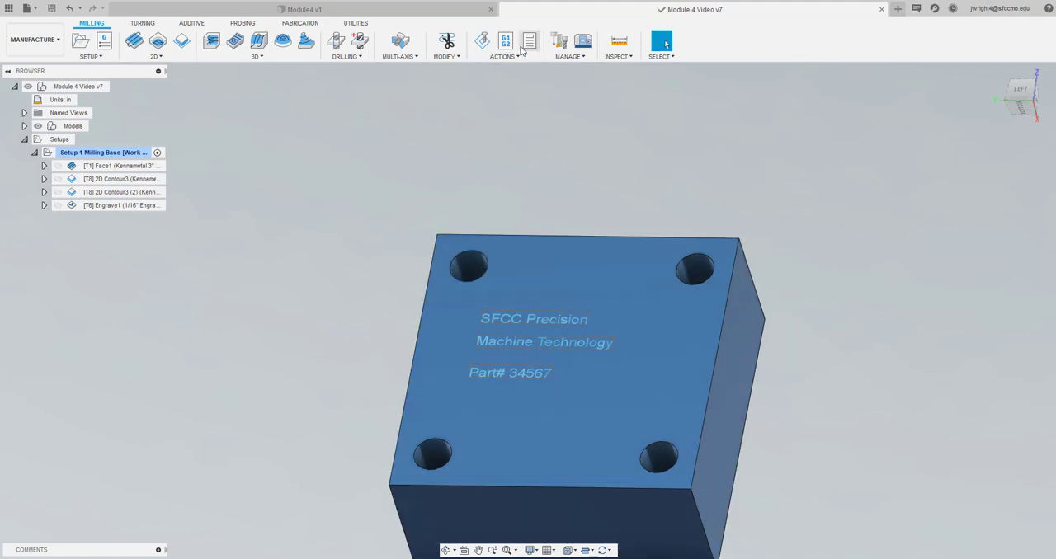
Simulate all operations of the base milling setup at top speed, inspect the machined stock, and close the simulation
left_click(482, 41)
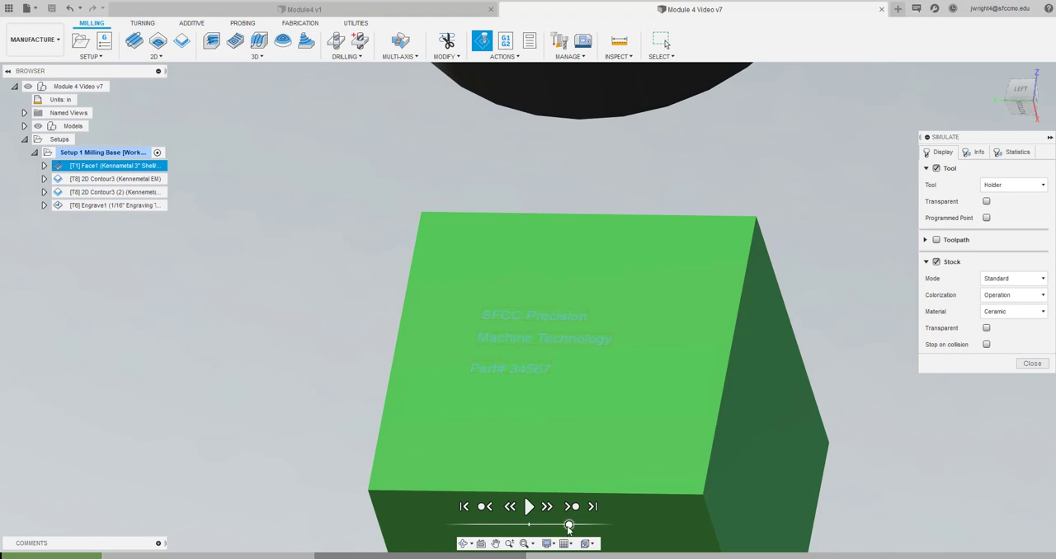
left_click_drag(568, 526, 610, 526)
left_click(530, 513)
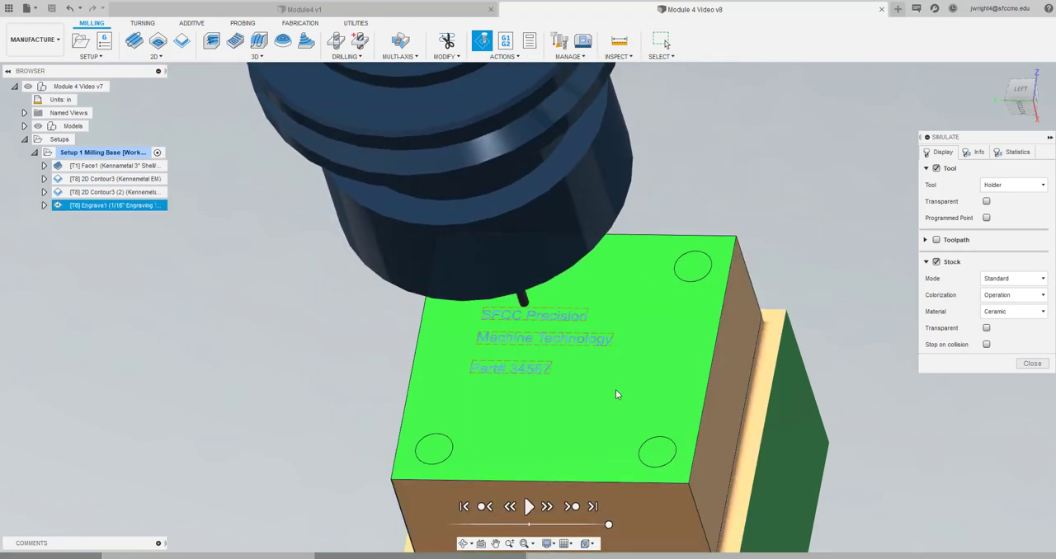
scroll(659, 317, "down", 4)
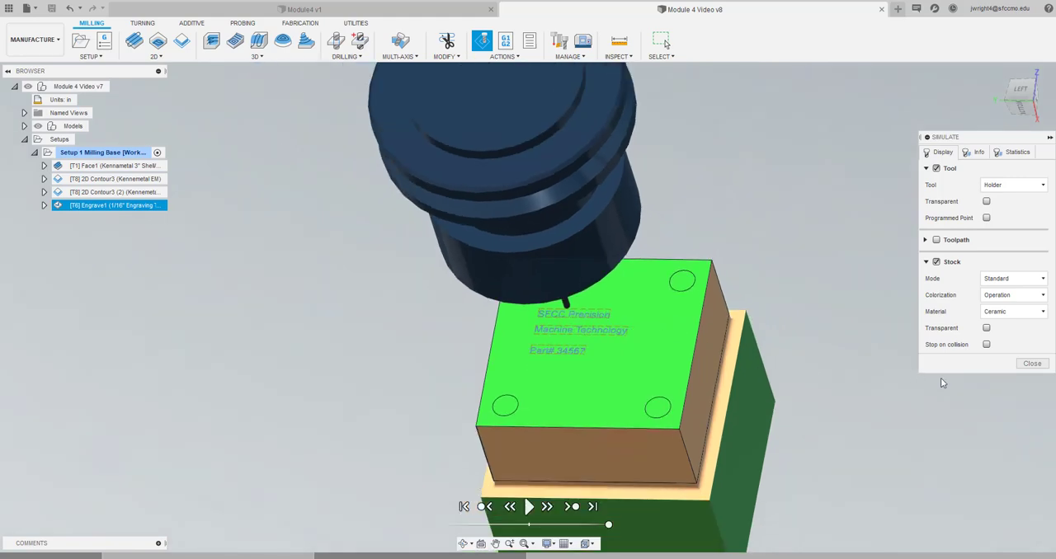
left_click(1032, 363)
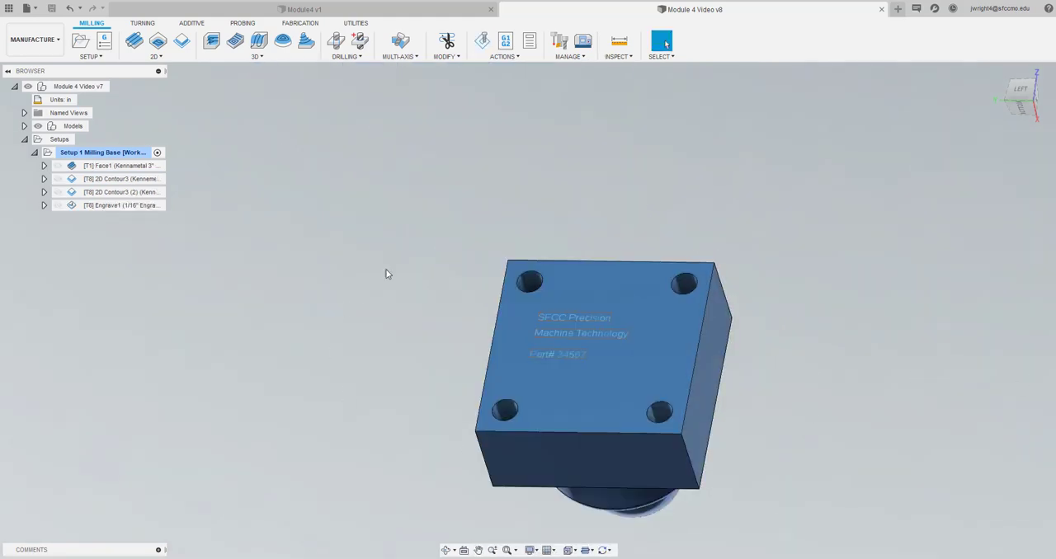
Program the base's 0.25 in holes with Hole Recognition using Simple Drill, and delete the resulting 0.3125 in spot drill operation
mouse_move(128, 205)
left_click(360, 41)
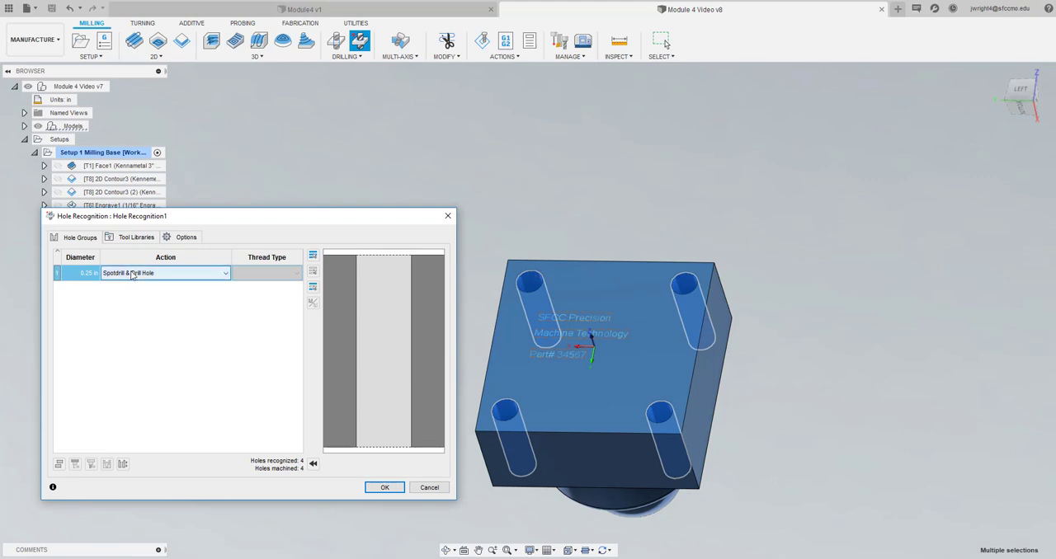
left_click_drag(279, 220, 550, 132)
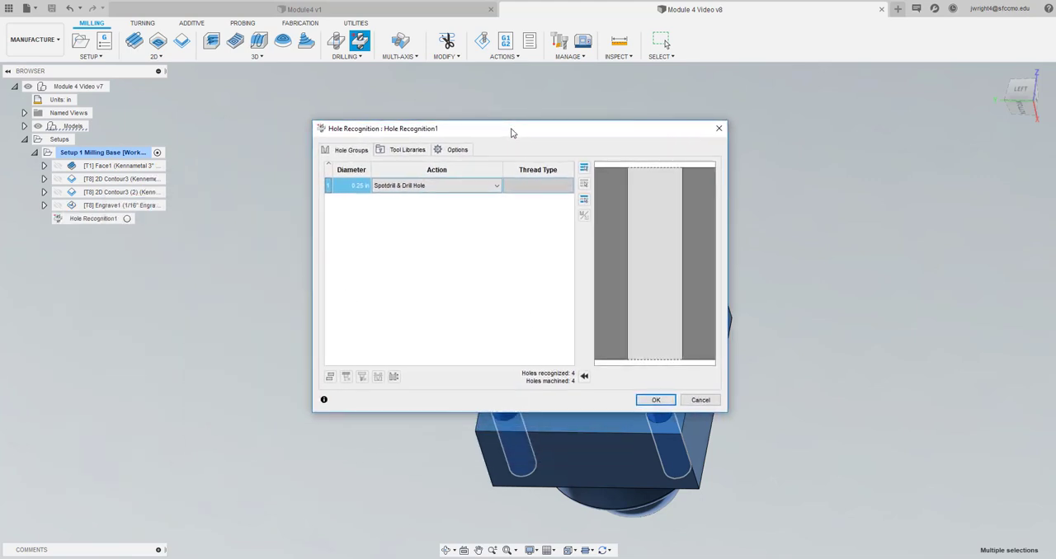
left_click(496, 188)
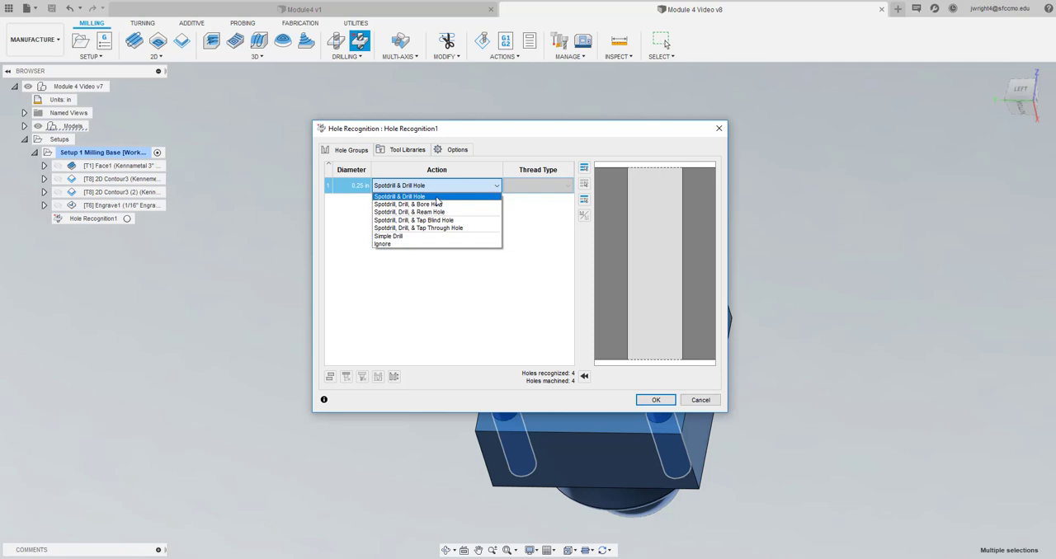
left_click(433, 237)
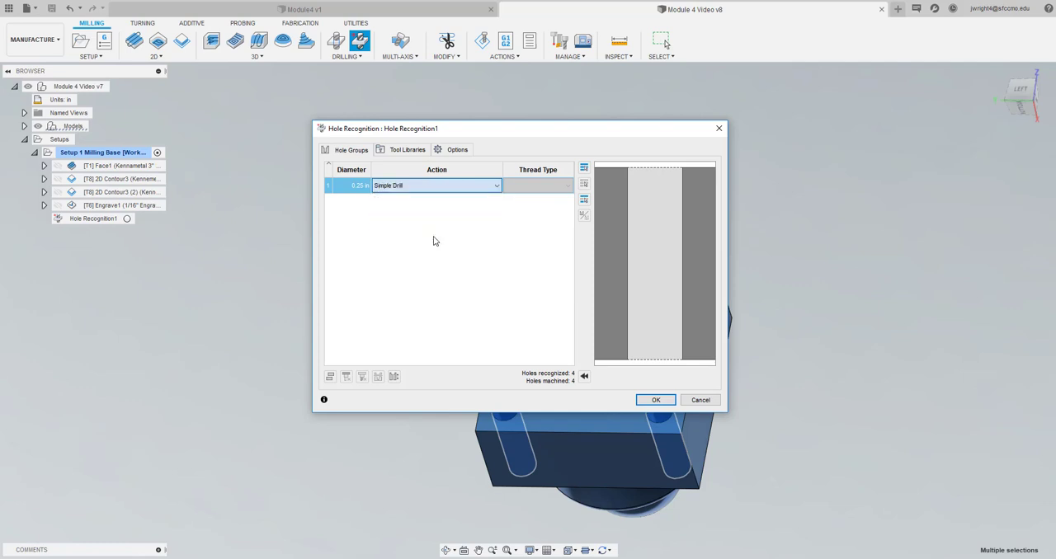
left_click(661, 401)
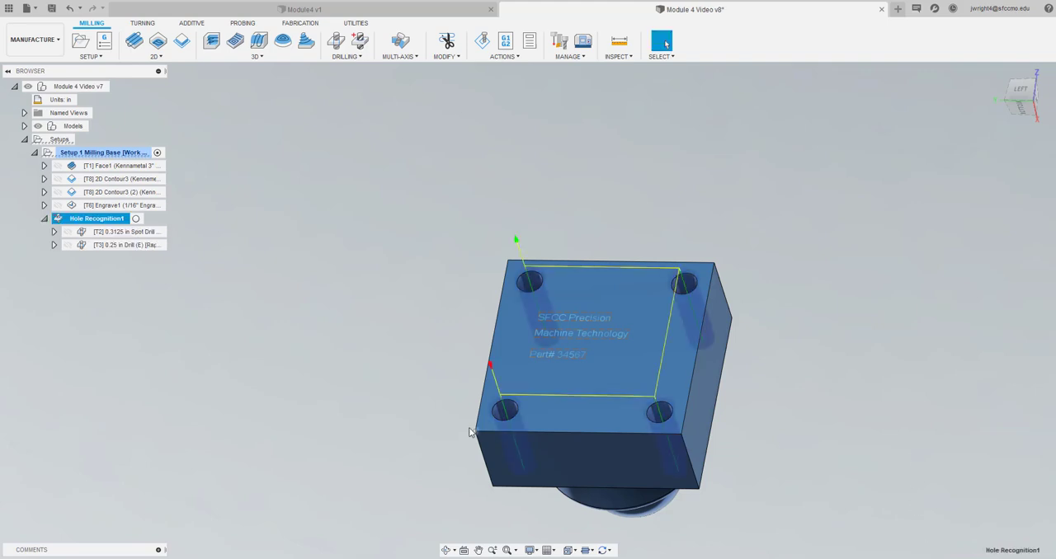
right_click(121, 237)
left_click(159, 257)
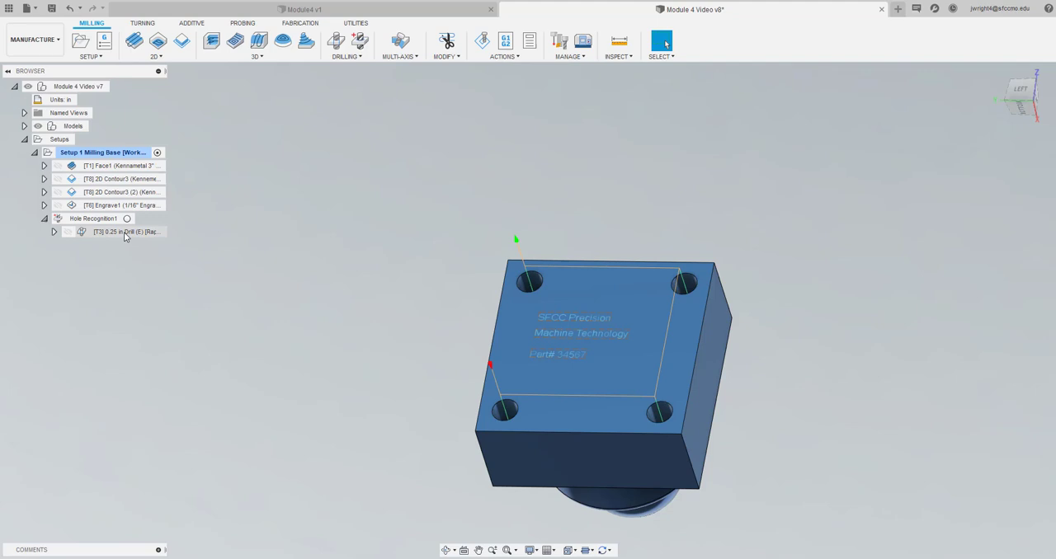
Set the 0.25 in drill operation's cycle to Deep drilling - full retract with a pecking depth of 0.1 in
double_click(124, 231)
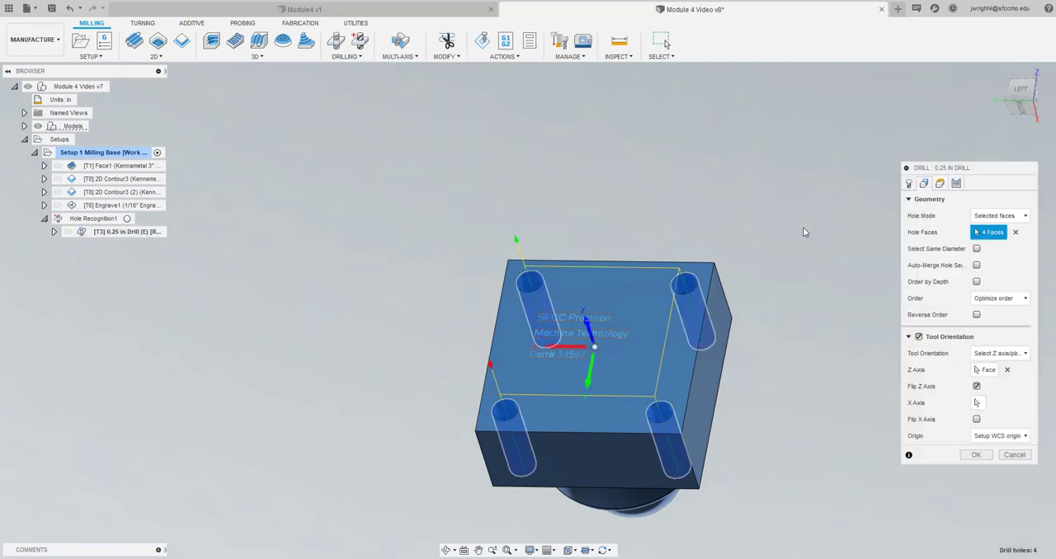
left_click(956, 183)
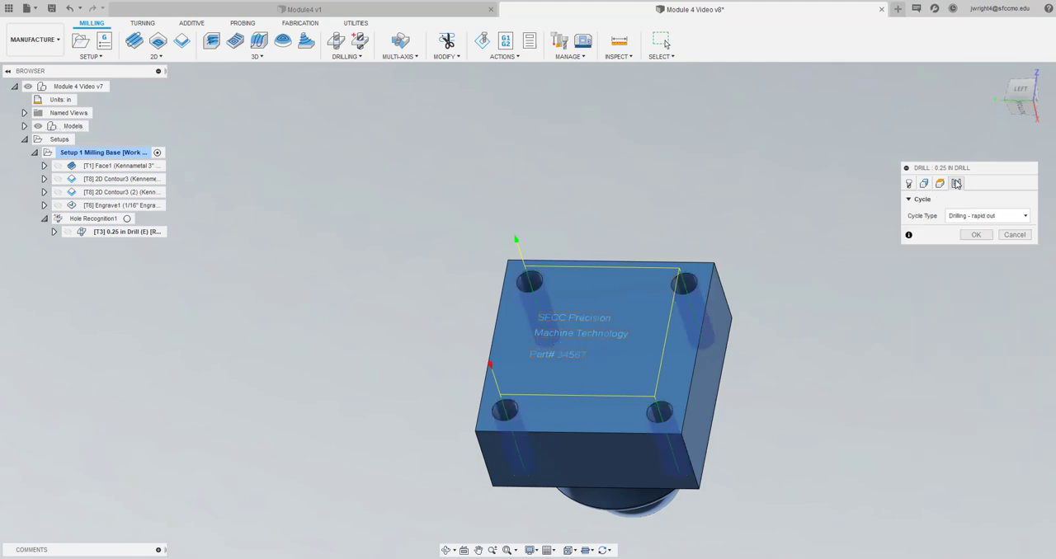
left_click(978, 221)
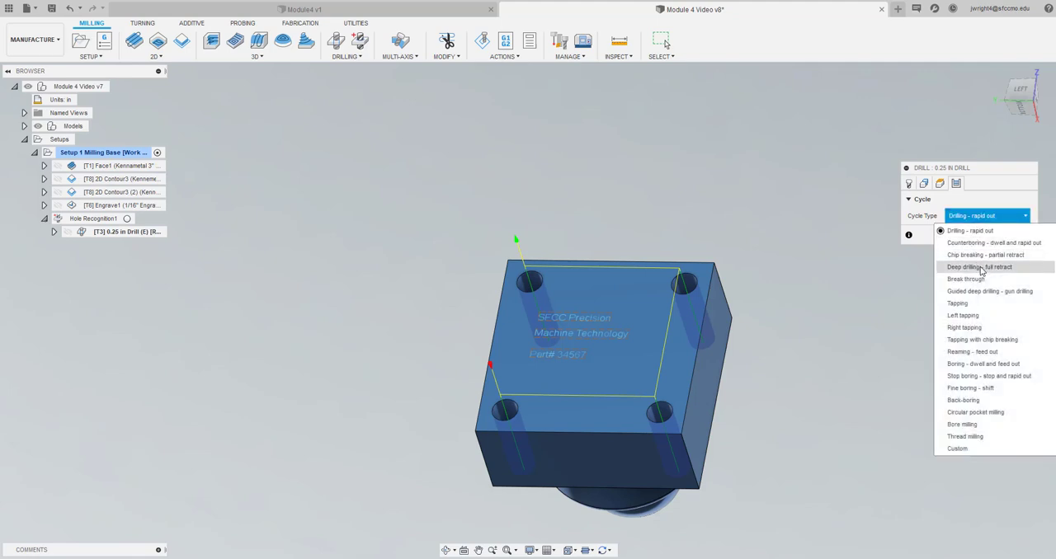
left_click(979, 268)
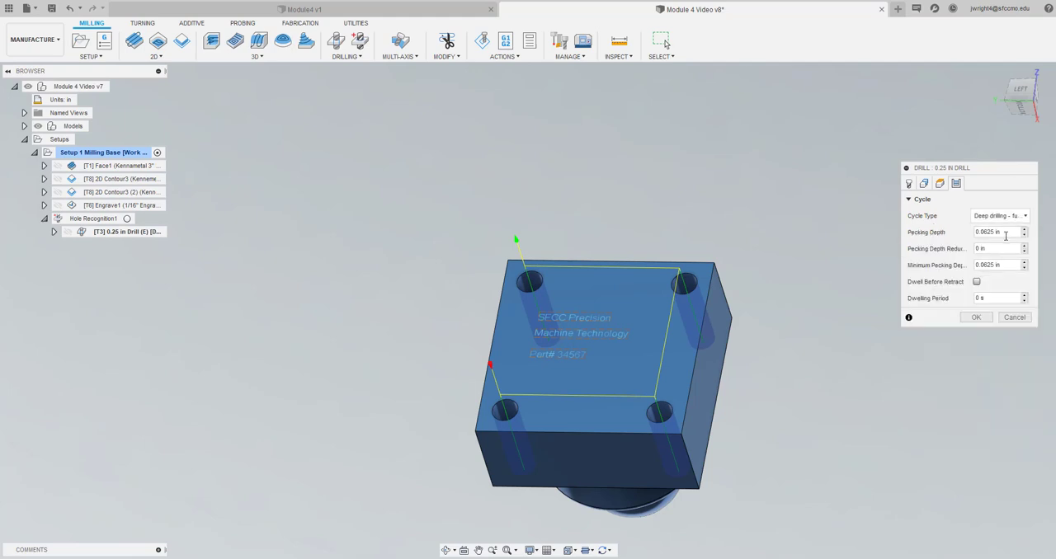
left_click_drag(1005, 232, 944, 232)
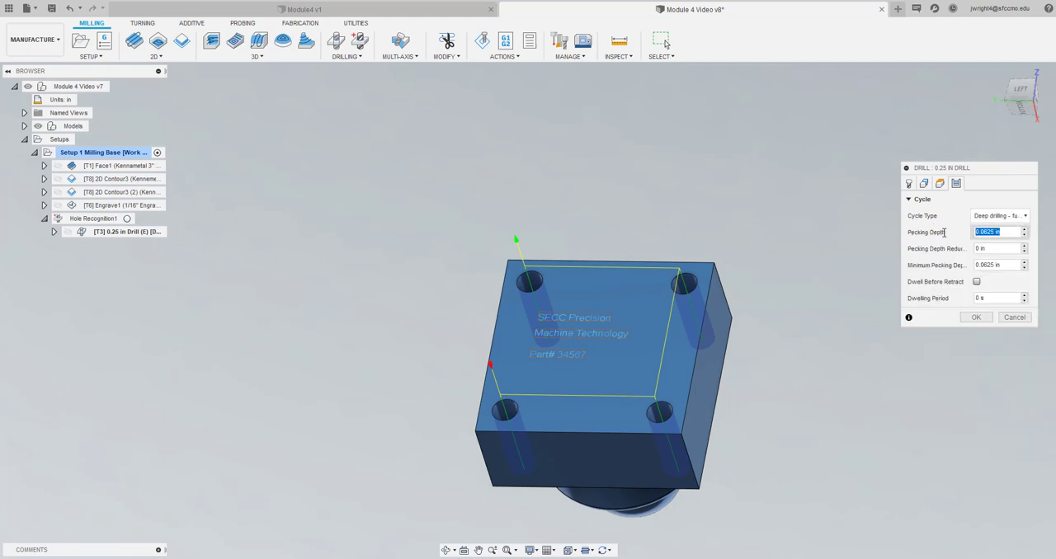
key("BackSpace")
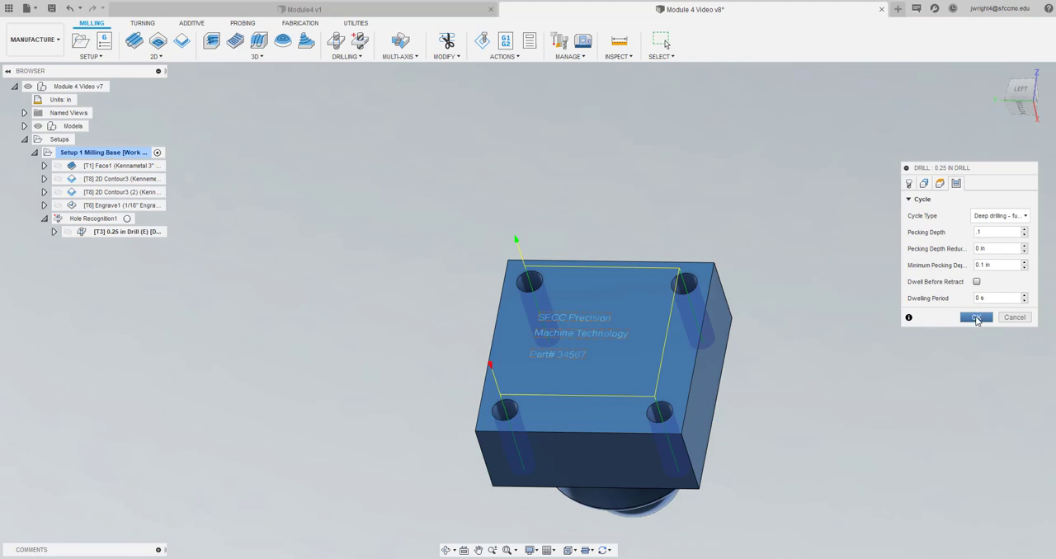
left_click(975, 318)
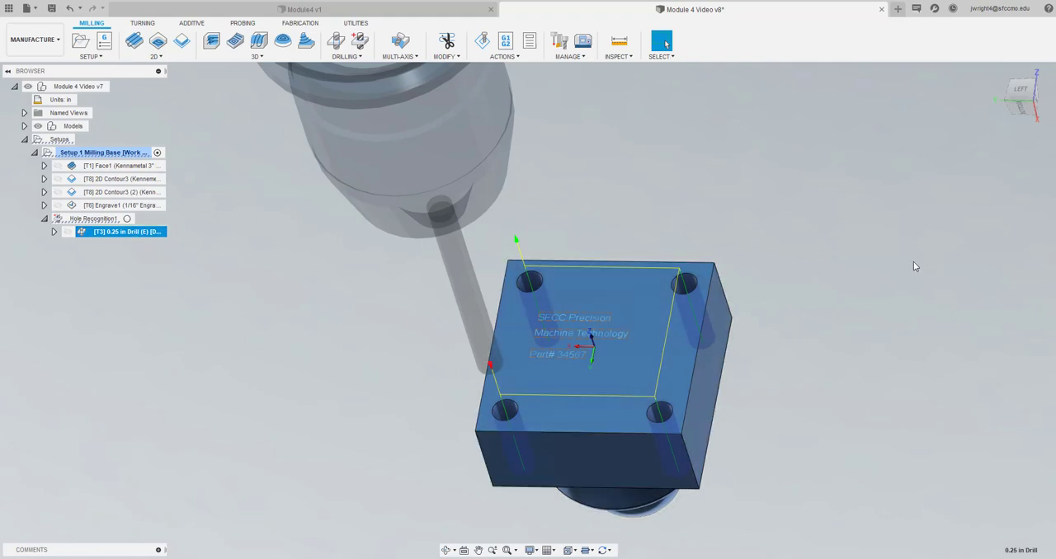
Set the 0.25 in drill operation's break-through depth to 0.05 in, keeping Drill Tip Through Bottom enabled, and inspect the drill tips below the base
left_click_drag(1020, 91, 1026, 48)
mouse_move(132, 536)
left_mouse_down()
mouse_move(151, 520)
mouse_move(172, 426)
mouse_move(261, 330)
mouse_move(322, 305)
left_mouse_up()
mouse_move(838, 197)
left_mouse_down()
mouse_move(760, 227)
mouse_move(888, 167)
mouse_move(894, 156)
mouse_move(882, 155)
left_mouse_up()
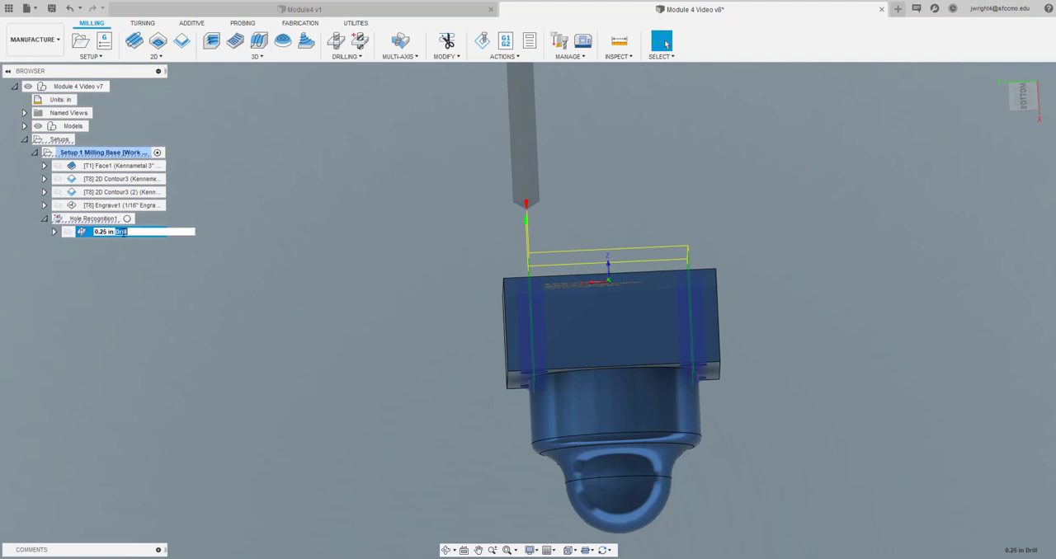
left_click(108, 281)
double_click(106, 232)
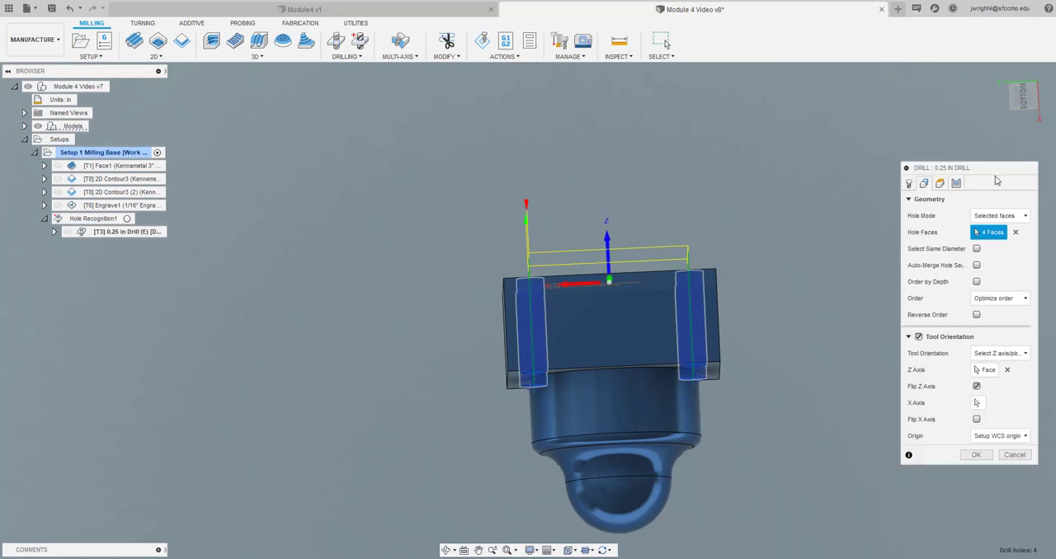
left_click_drag(997, 173, 959, 132)
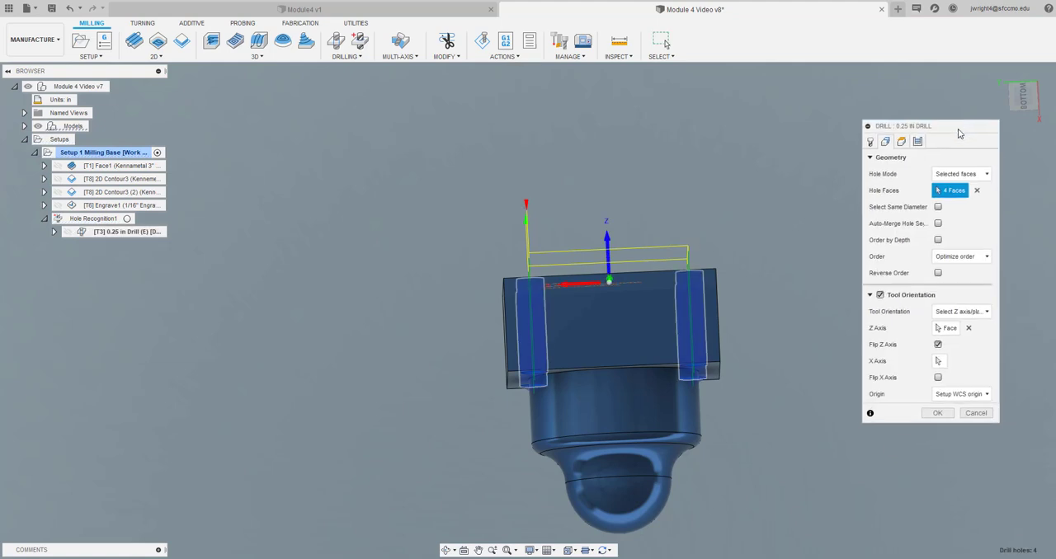
left_click(900, 142)
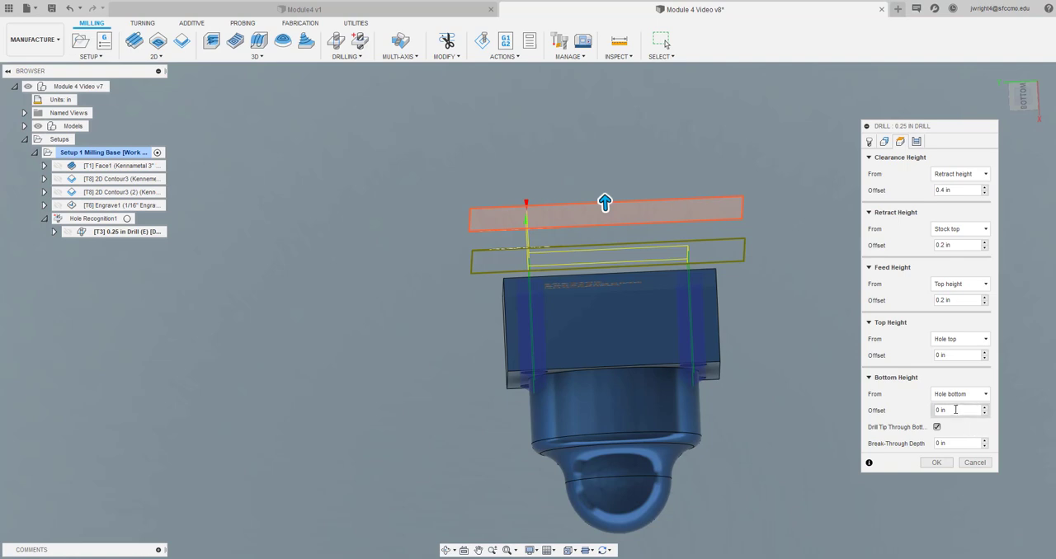
left_click(952, 444)
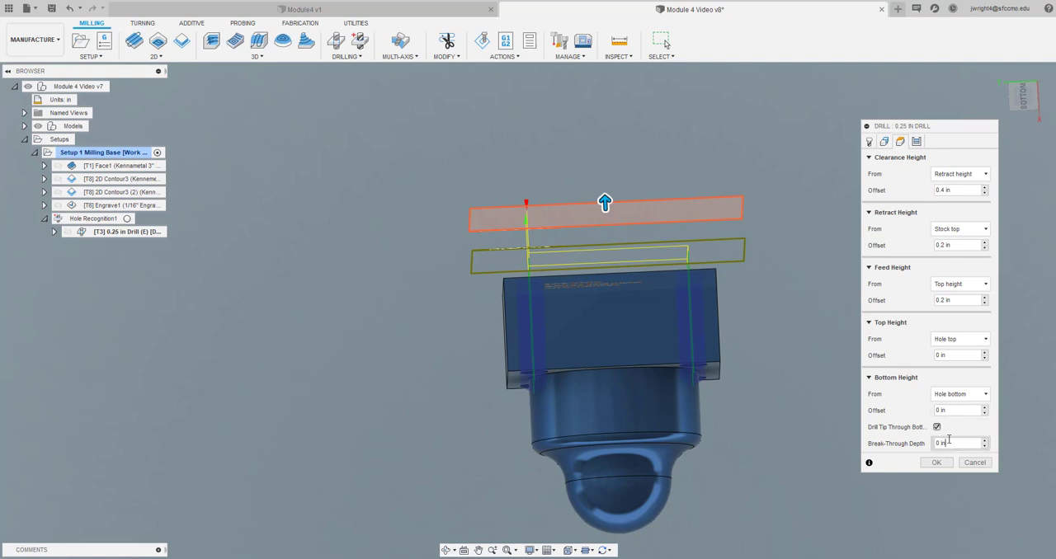
left_click_drag(948, 440, 905, 440)
type(".05")
left_click(936, 463)
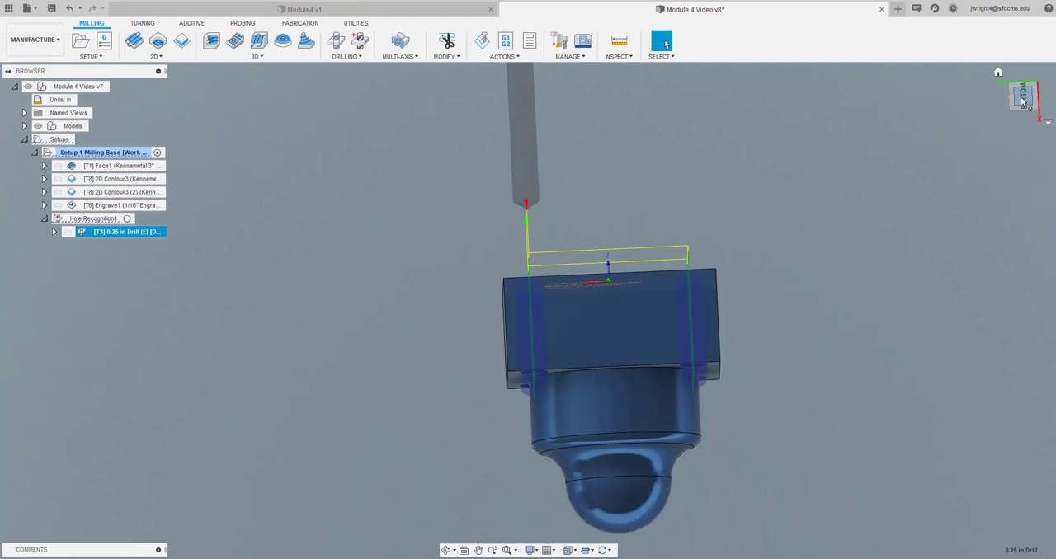
mouse_move(1025, 100)
left_mouse_down()
mouse_move(1006, 99)
mouse_move(1016, 97)
left_mouse_up()
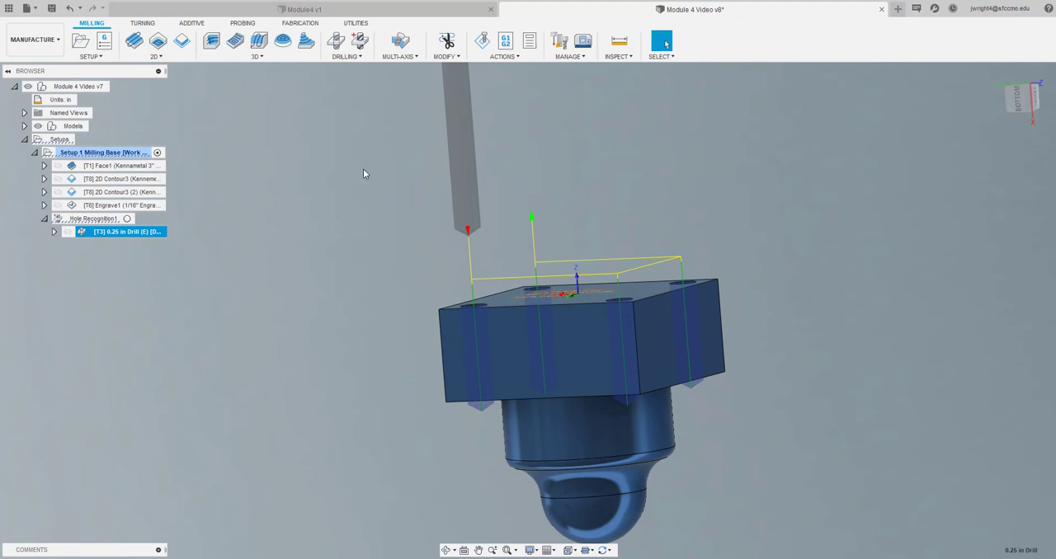
left_click(142, 301)
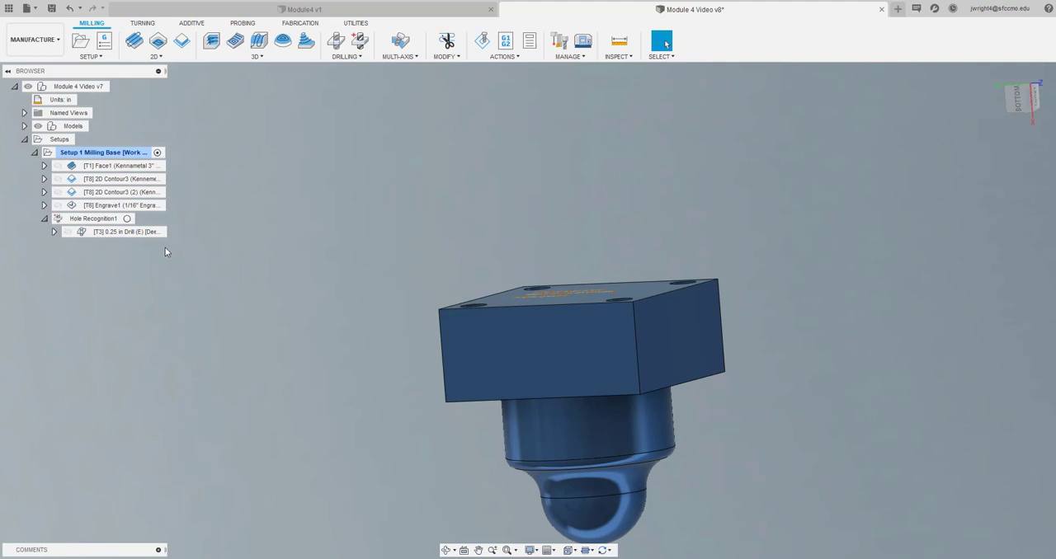
Renumber the Face1 tool as 2 and the 2D Contour3 tool as 3, with matching length and diameter offsets
right_click(139, 169)
left_click(749, 182)
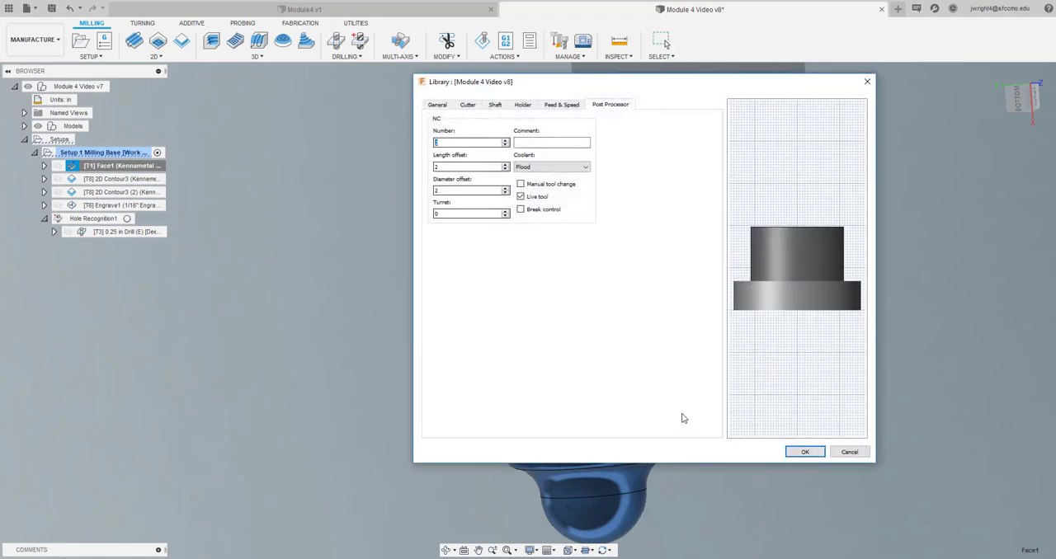
left_click(812, 452)
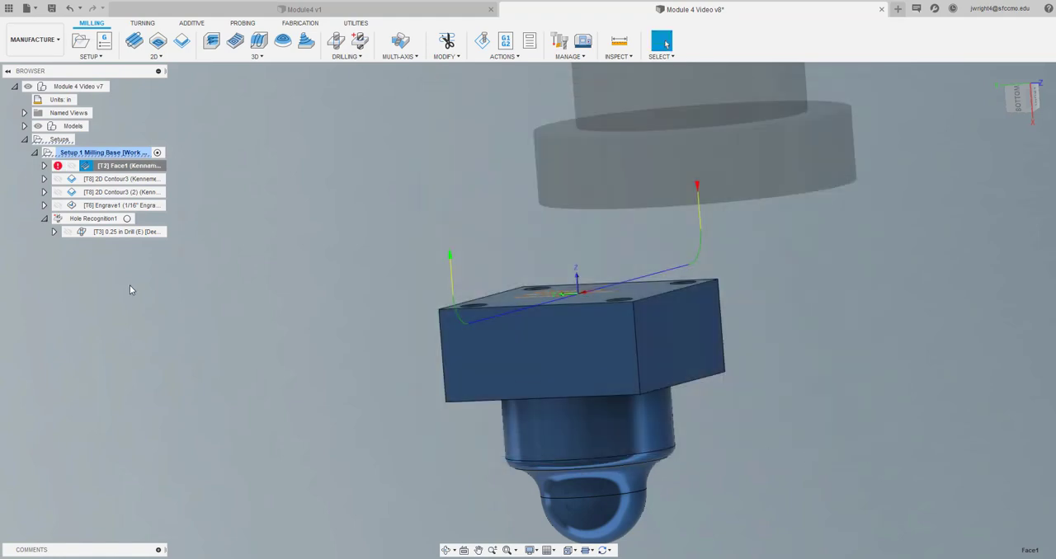
right_click(151, 181)
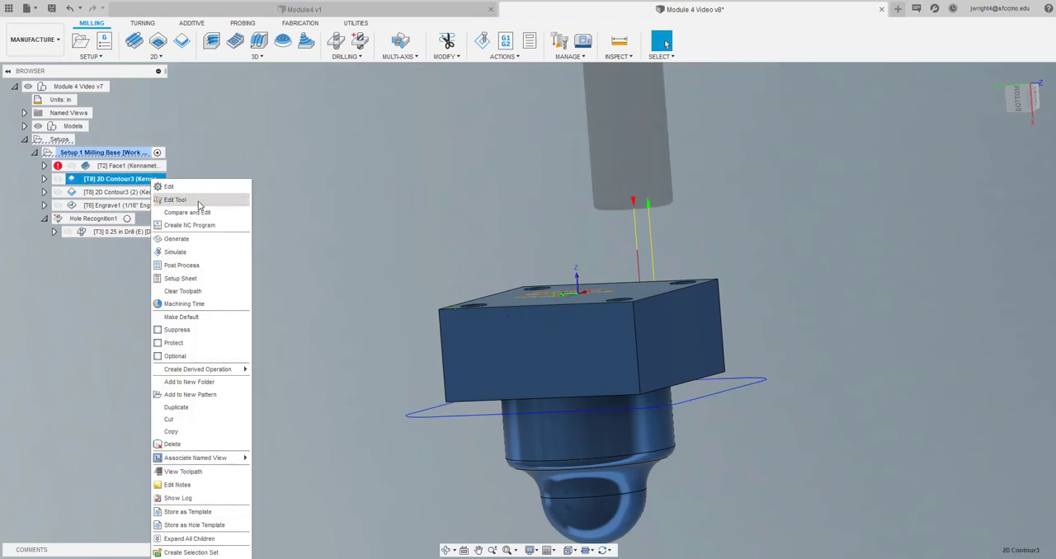
left_click(199, 201)
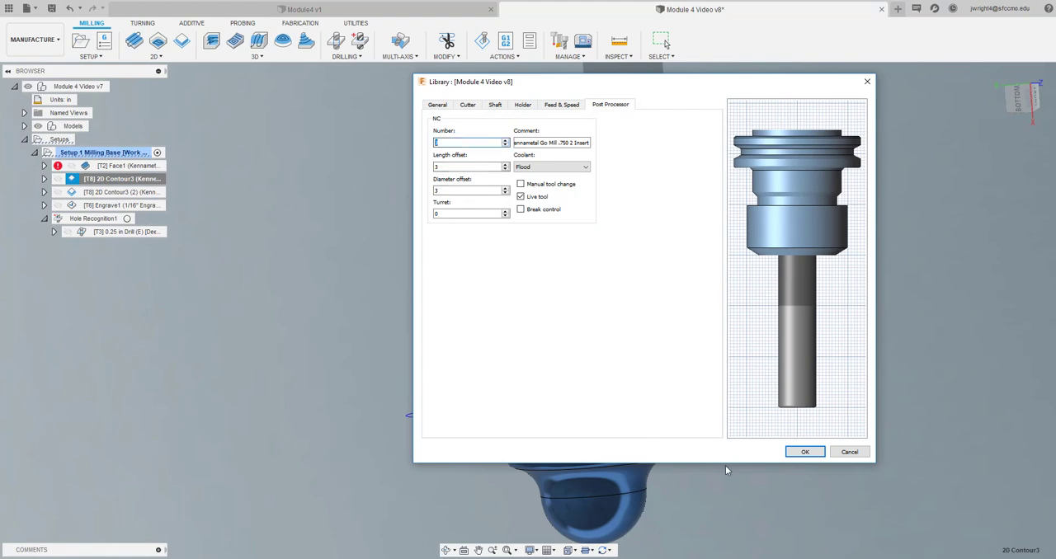
left_click(804, 452)
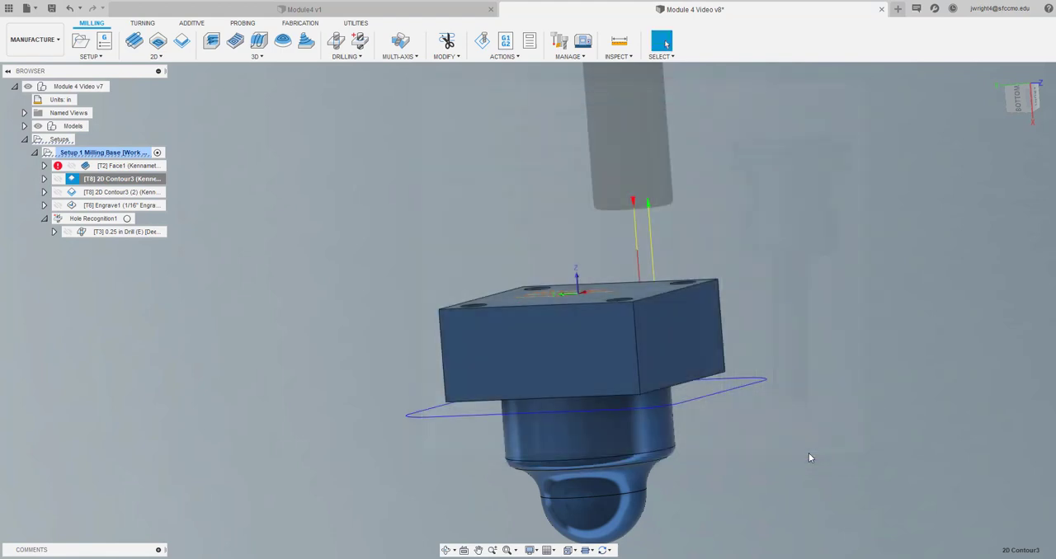
Reorder the setup so that Hole Recognition1 and the 0.25 in drill operation come before Engrave1
left_click(128, 232)
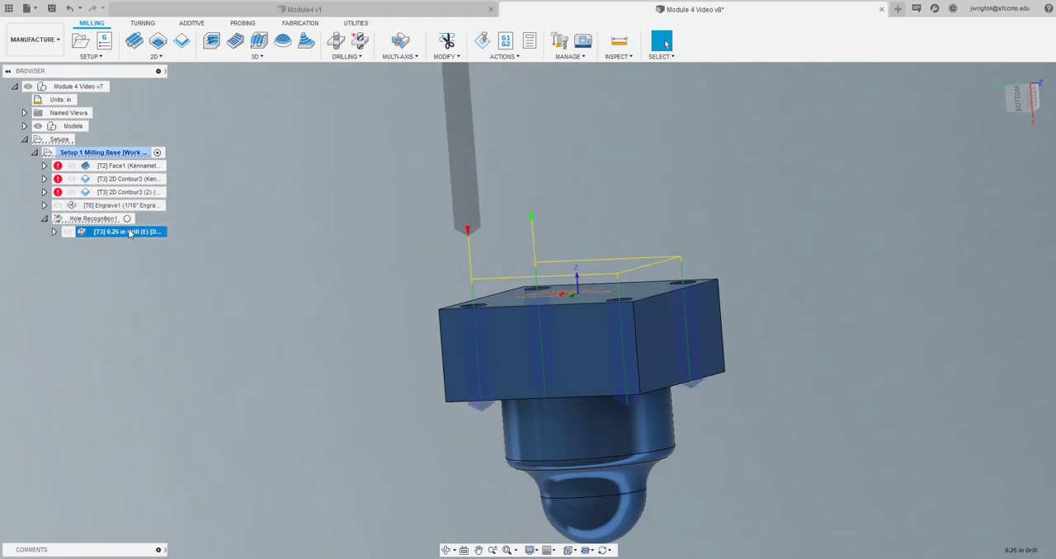
left_click_drag(125, 233, 127, 204)
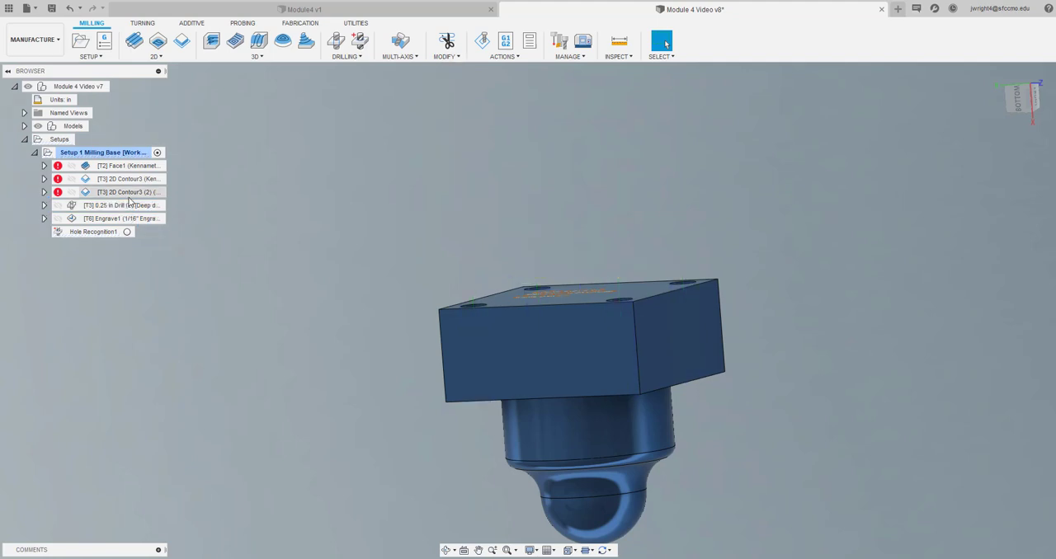
left_click(103, 233)
left_click_drag(102, 233, 104, 203)
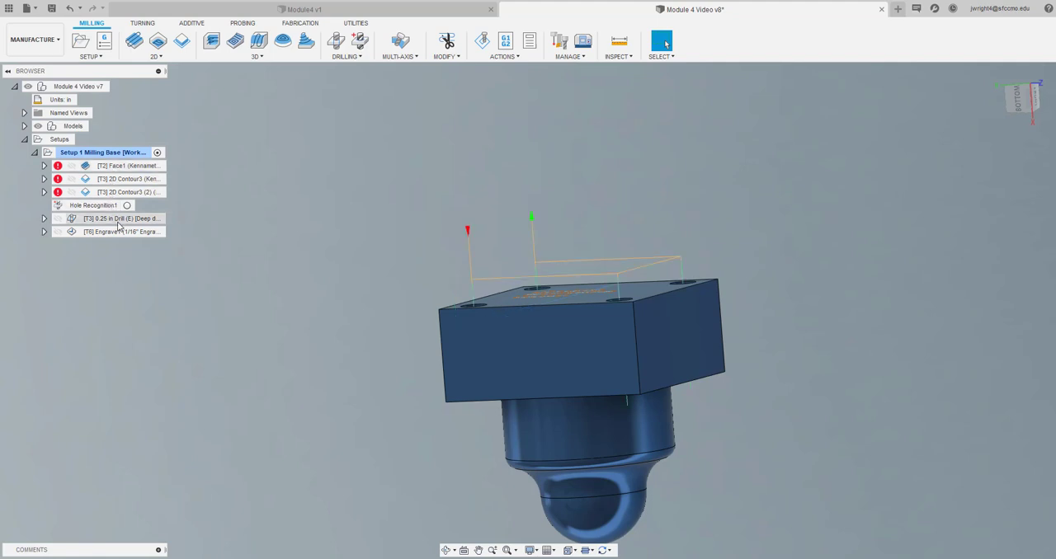
right_click(128, 220)
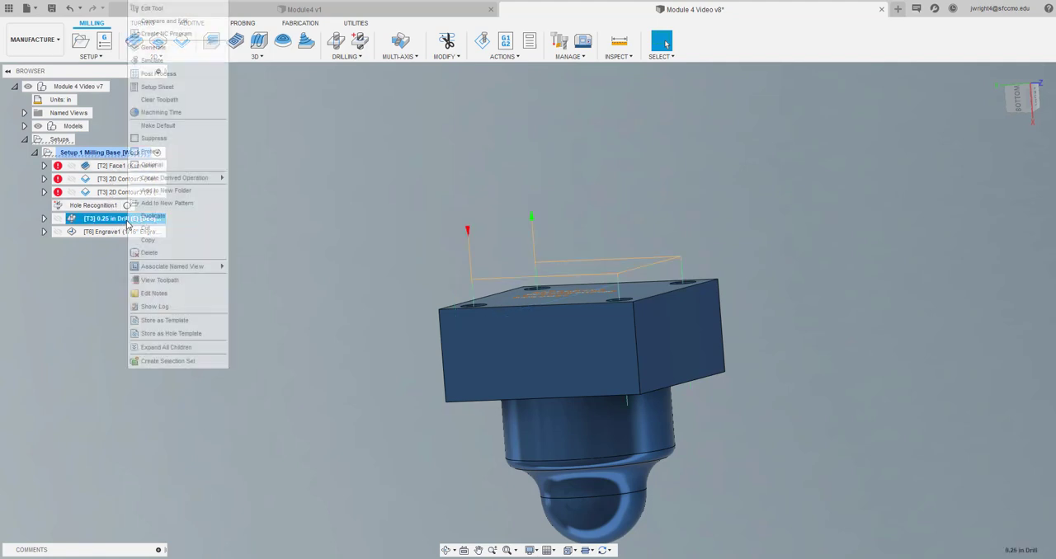
left_click(201, 19)
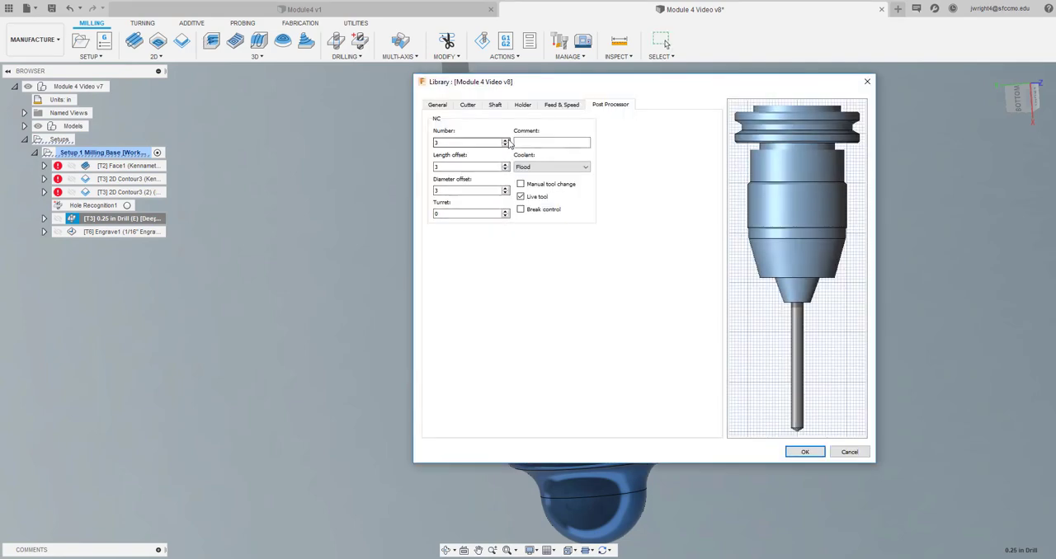
left_click(566, 106)
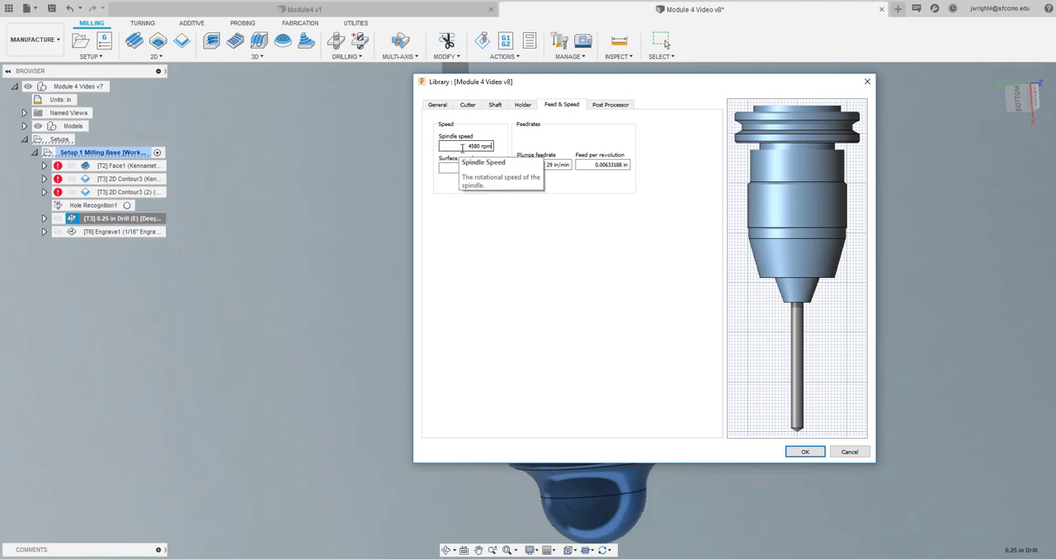
left_click(437, 105)
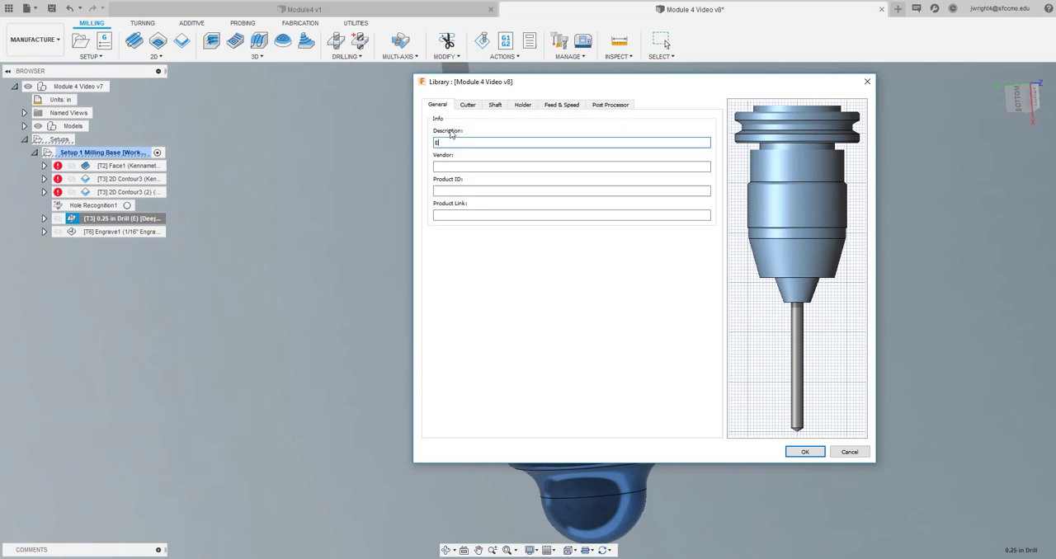
left_click(857, 452)
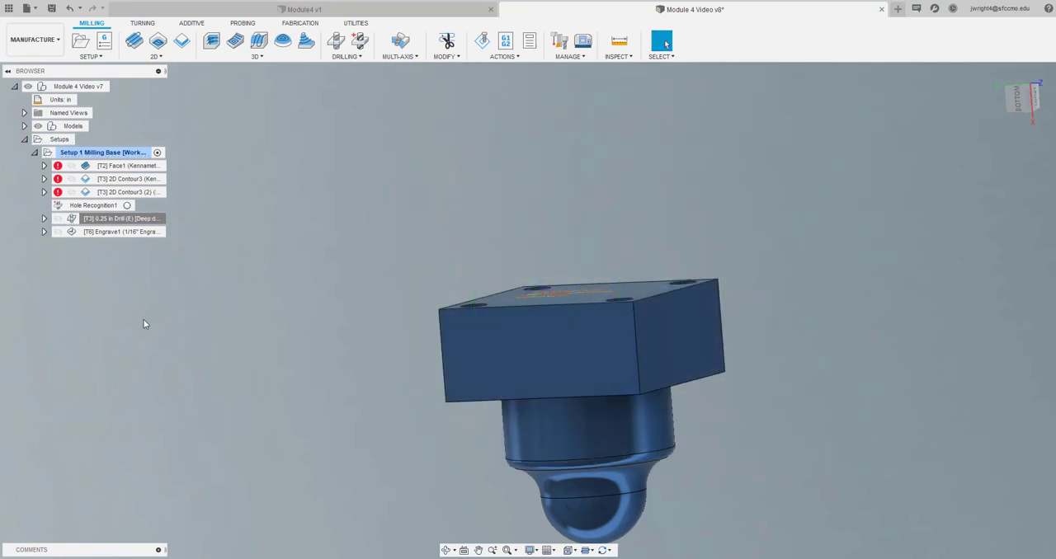
left_click(154, 219)
left_click(143, 254)
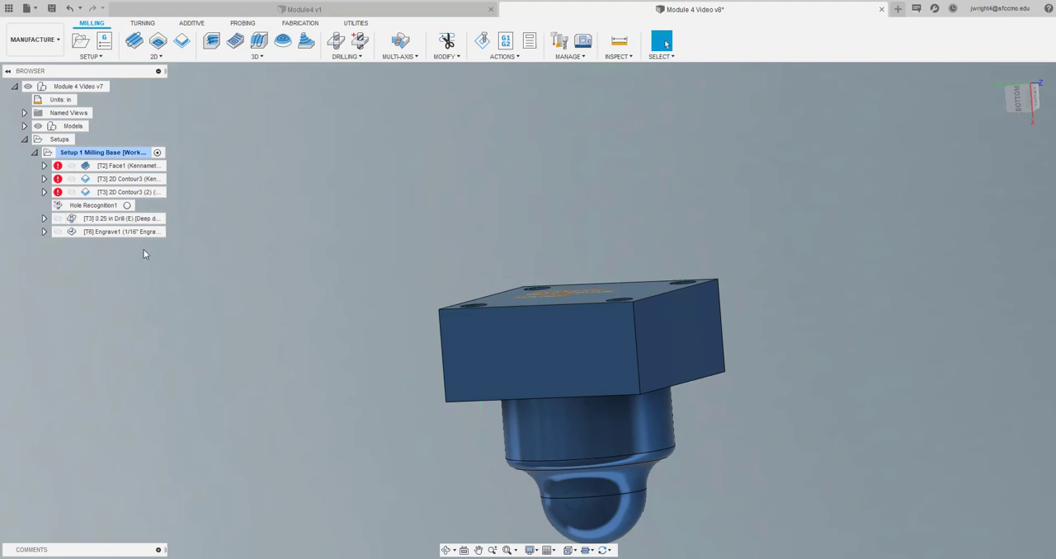
Renumber the 1/16" engraving tool of Engrave1 as tool 5
left_click(143, 234)
right_click(107, 231)
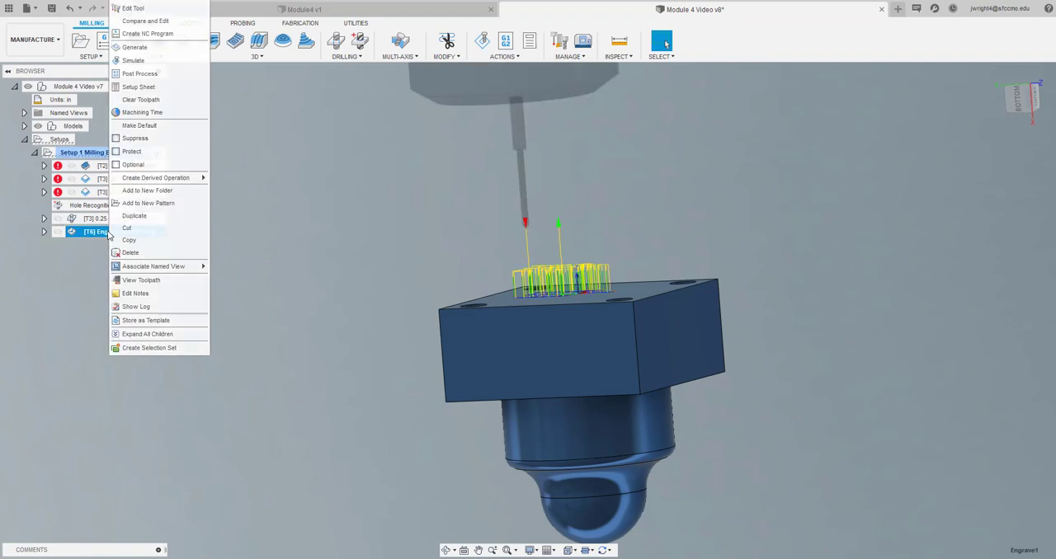
left_click(177, 8)
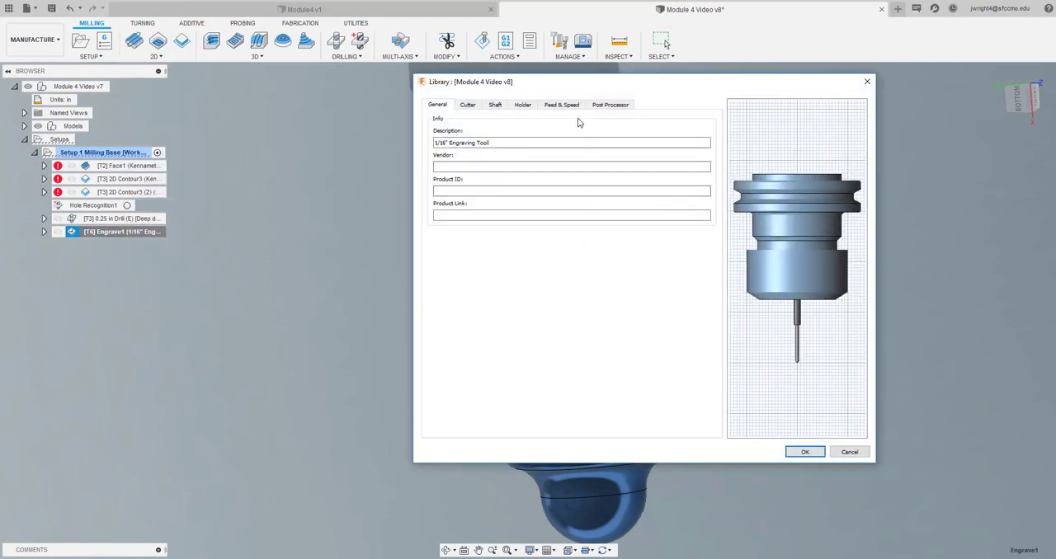
left_click(610, 105)
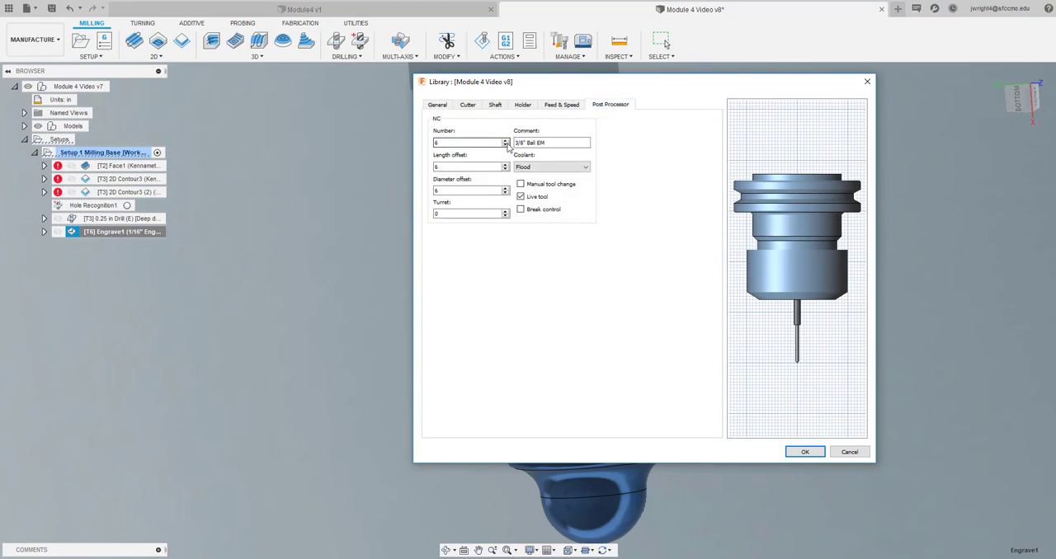
left_click(805, 452)
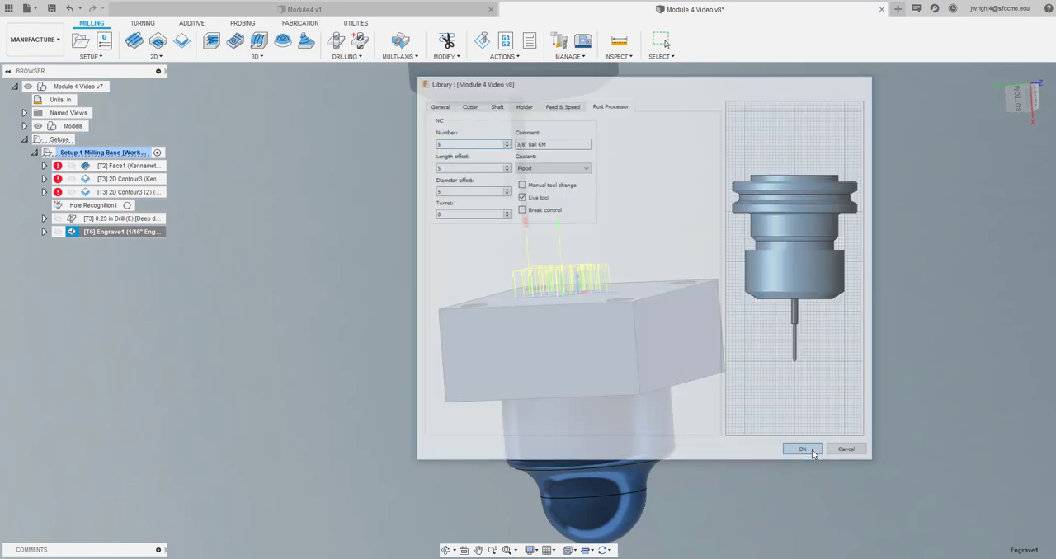
right_click(142, 222)
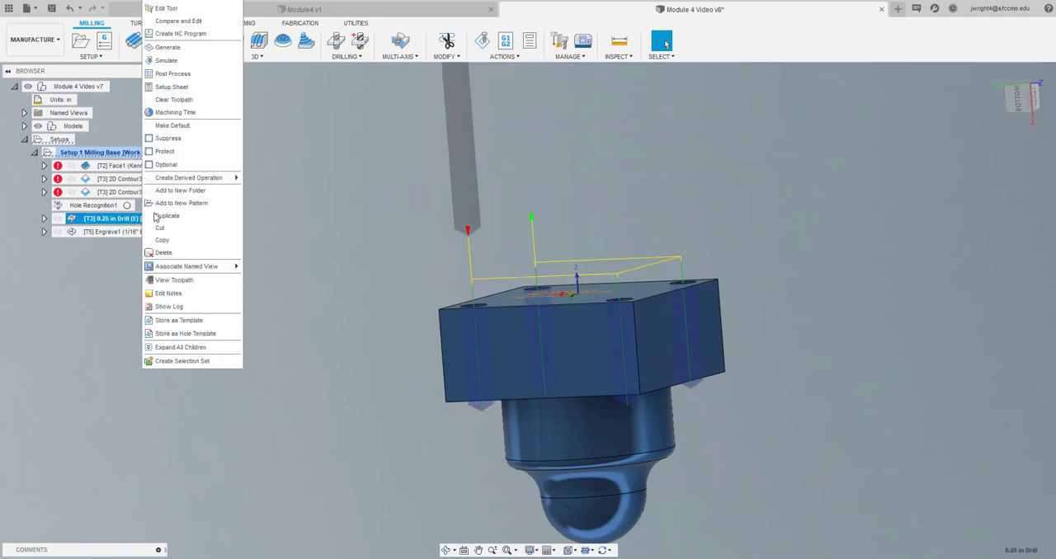
left_click(177, 5)
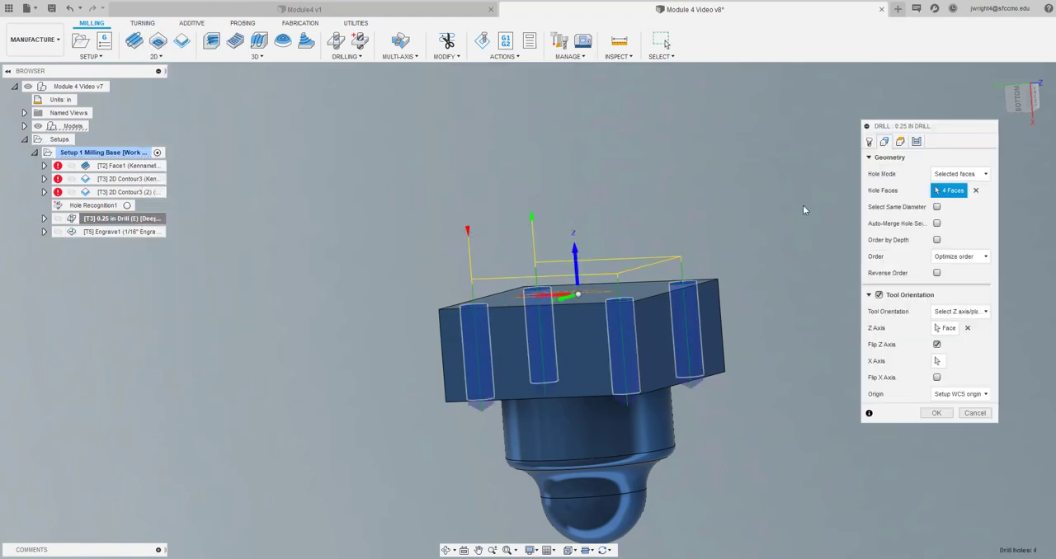
left_click(870, 141)
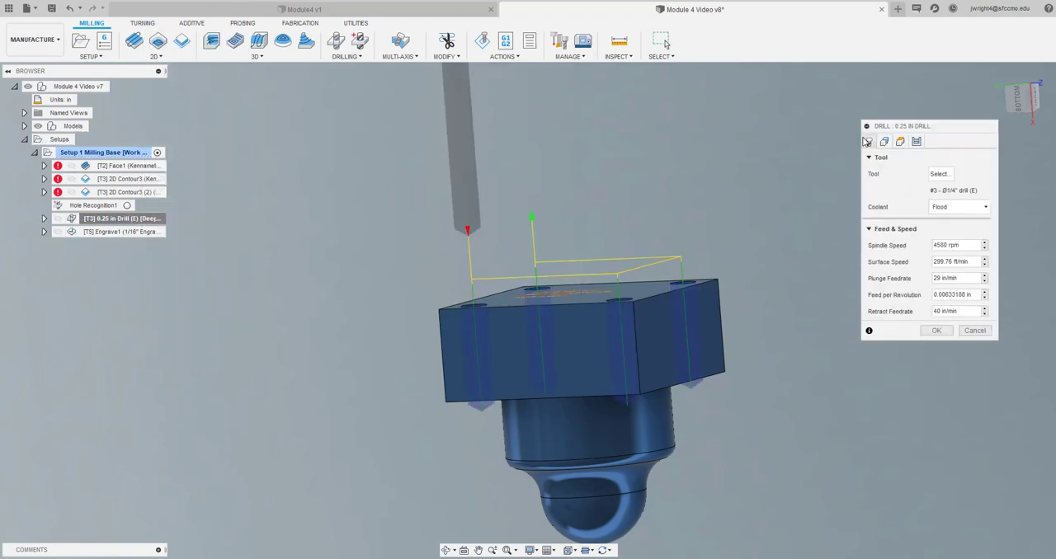
left_click(940, 173)
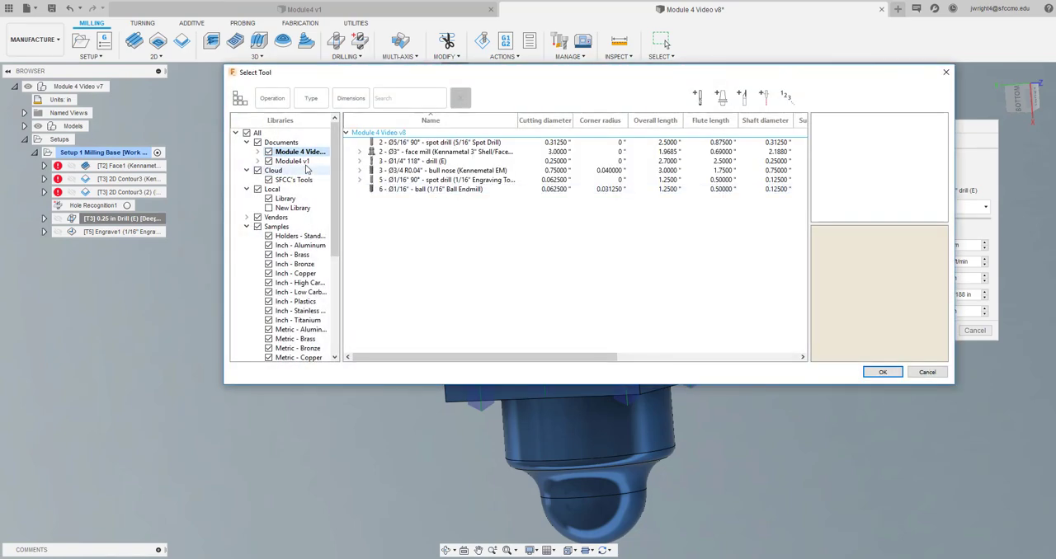
left_click(294, 180)
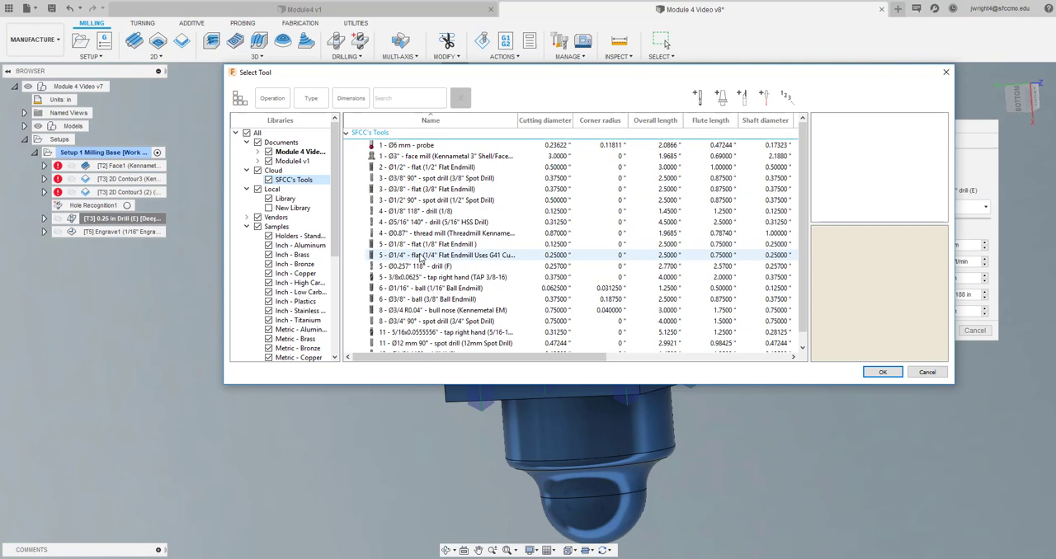
scroll(421, 258, "down", 1)
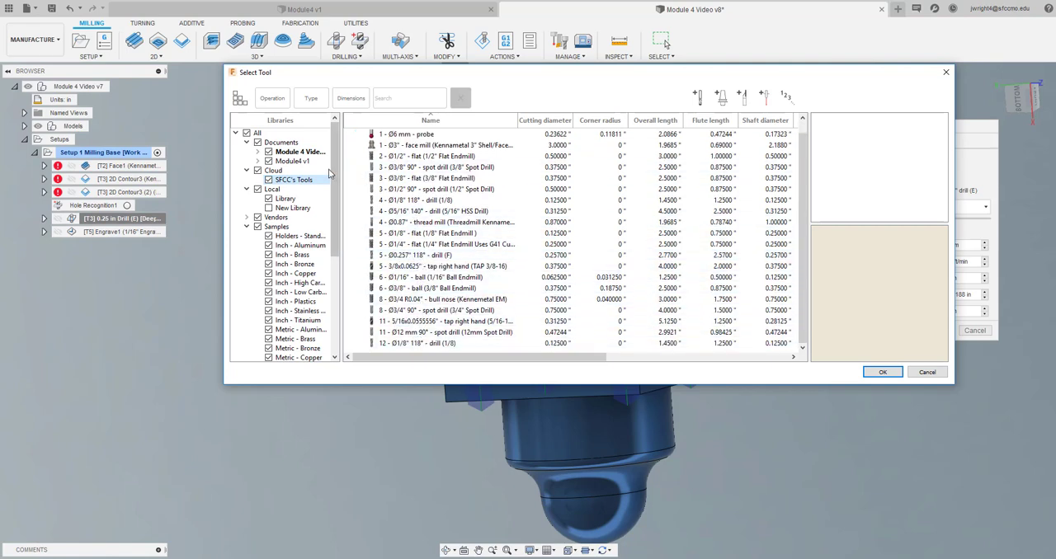
left_click(301, 153)
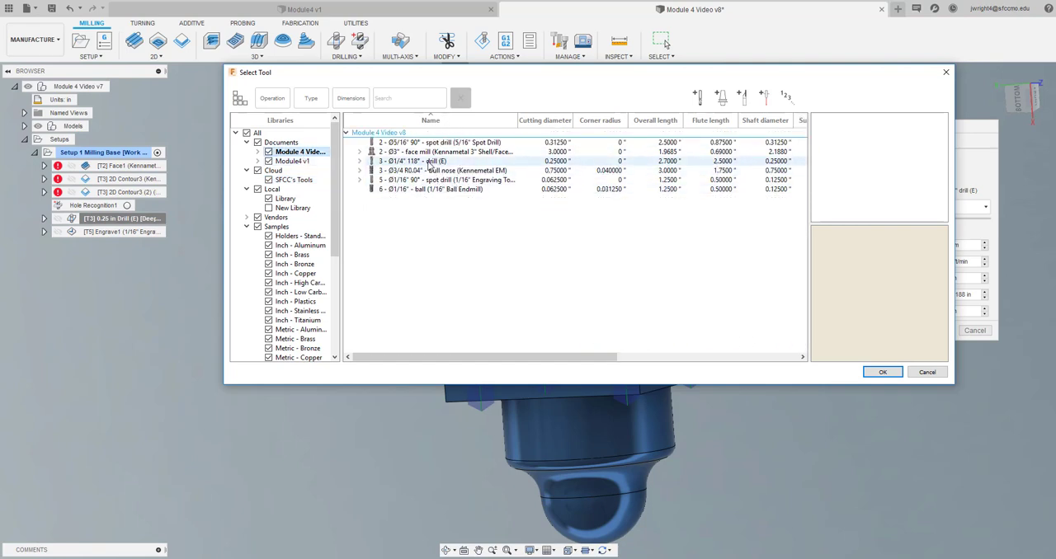
double_click(428, 162)
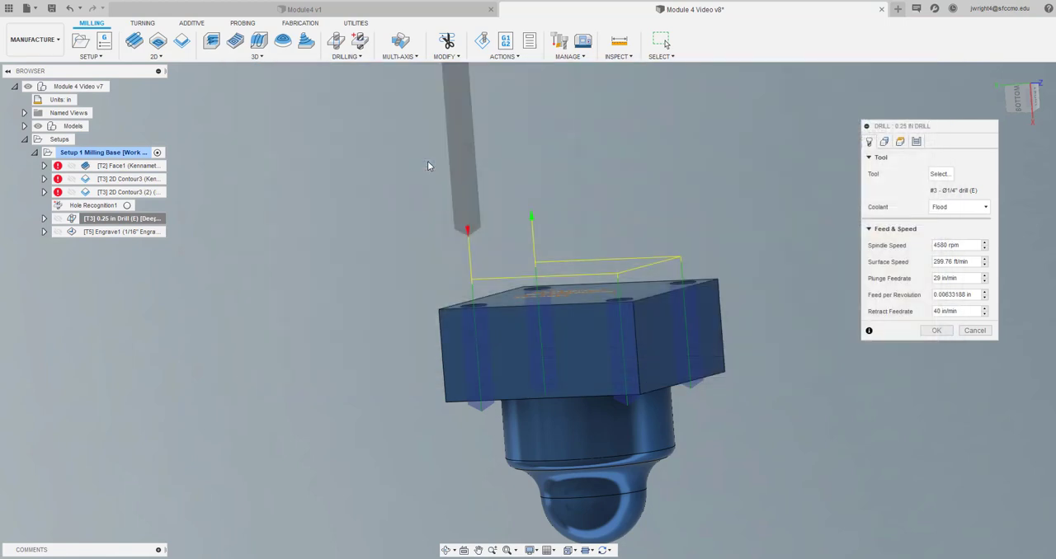
left_click(939, 174)
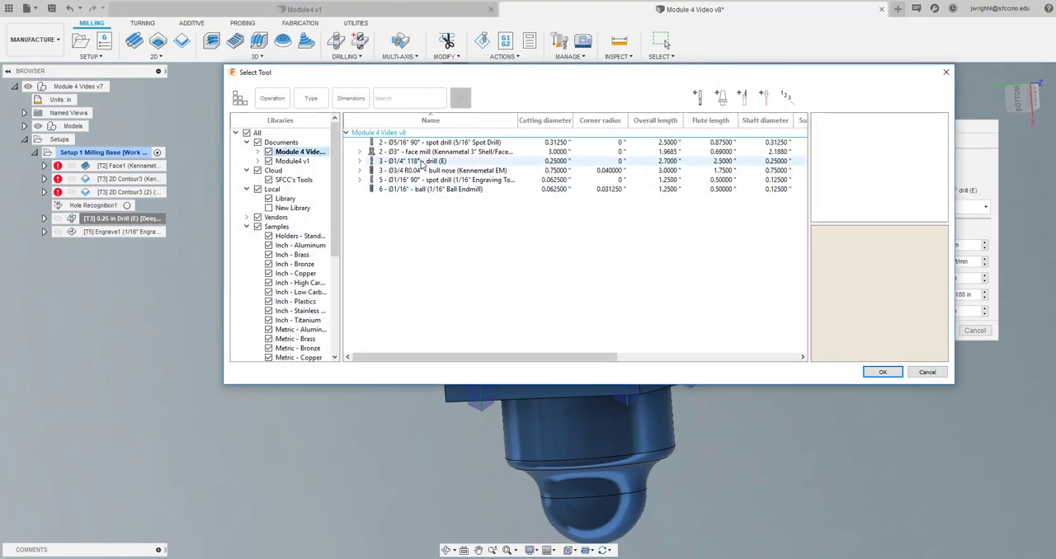
right_click(422, 164)
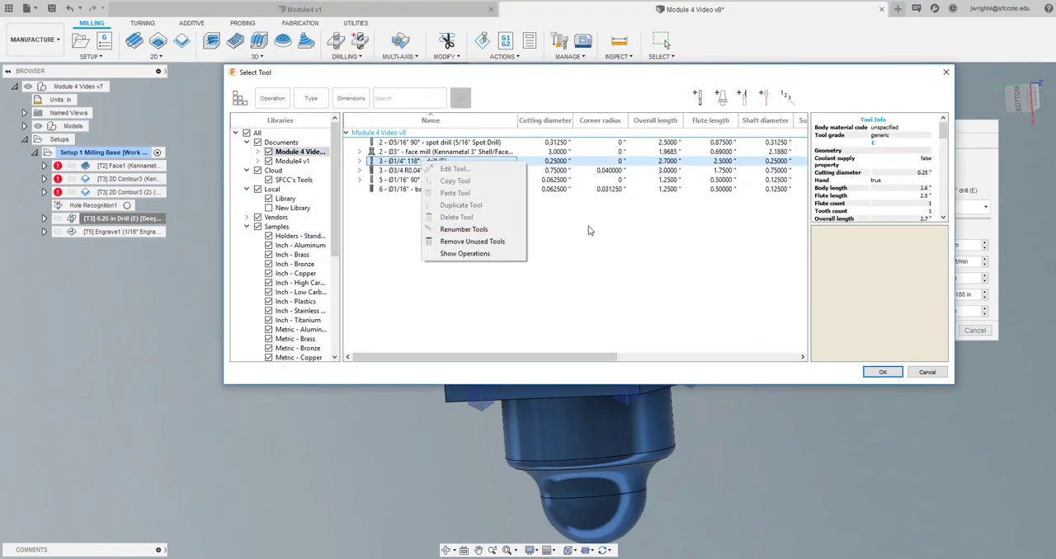
left_click(617, 235)
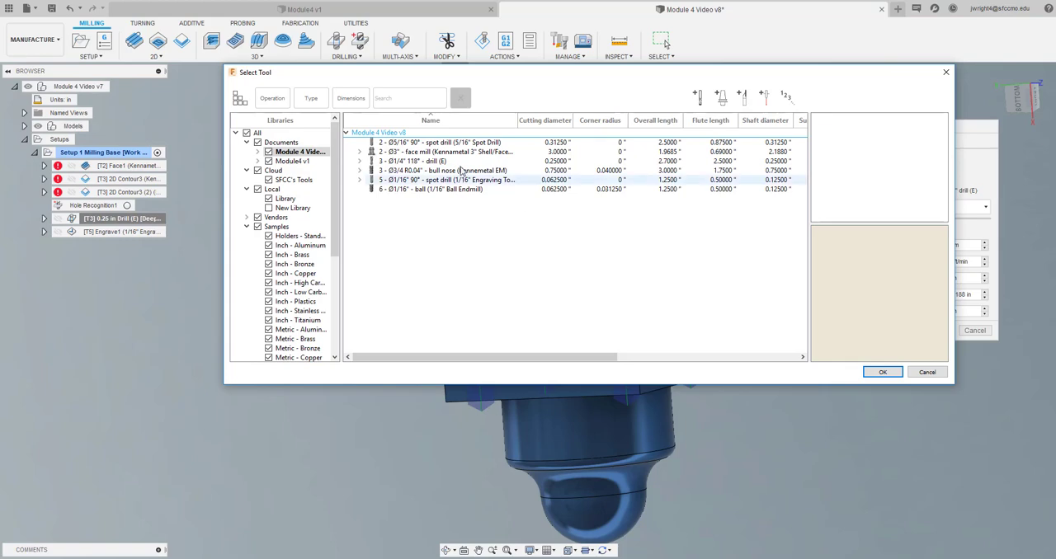
left_click(882, 371)
left_click(981, 331)
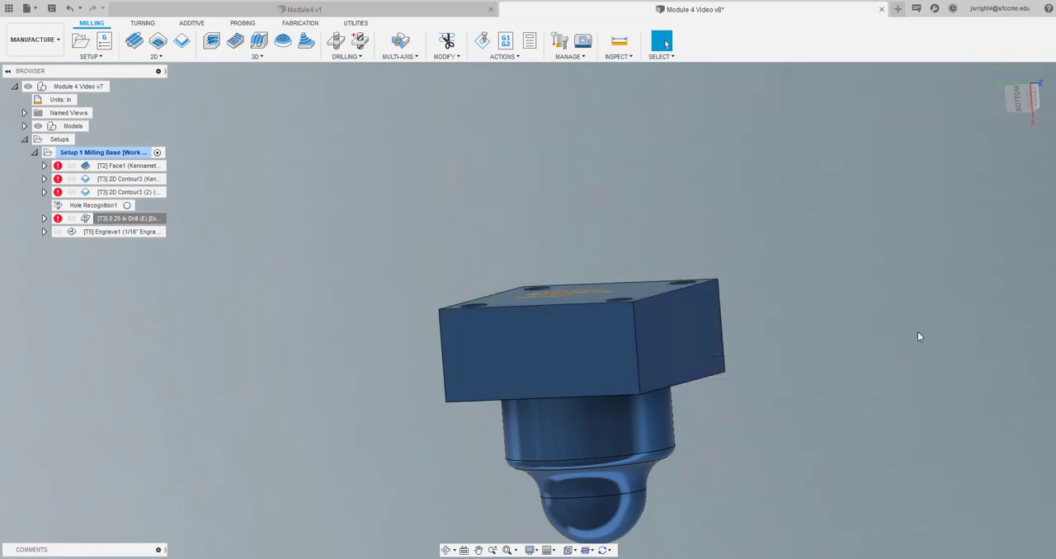
Edit the tool of the 0.25 in drill operation, setting its number of flutes to 2 and leaving the material unspecified
right_click(154, 221)
left_click(235, 10)
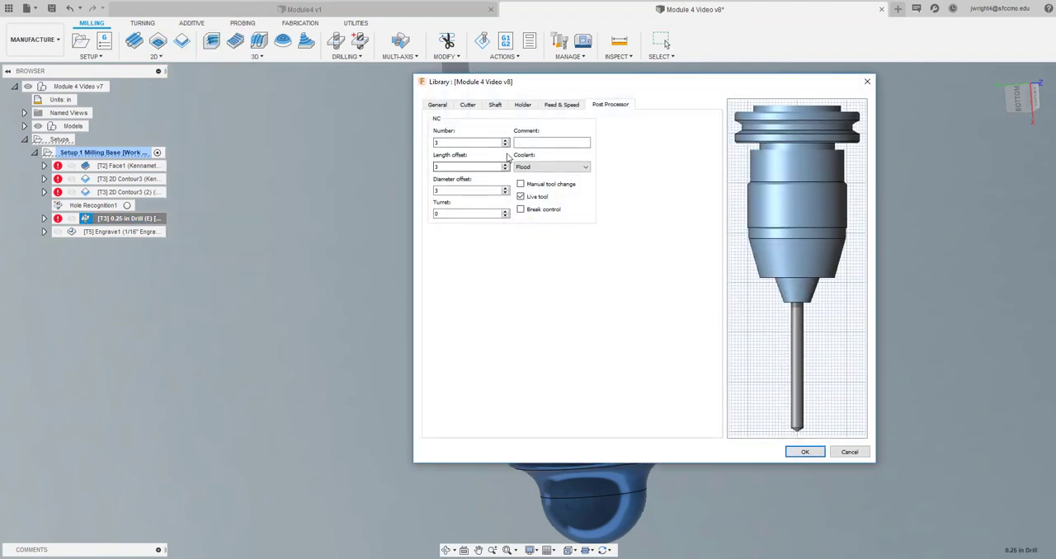
left_click(440, 105)
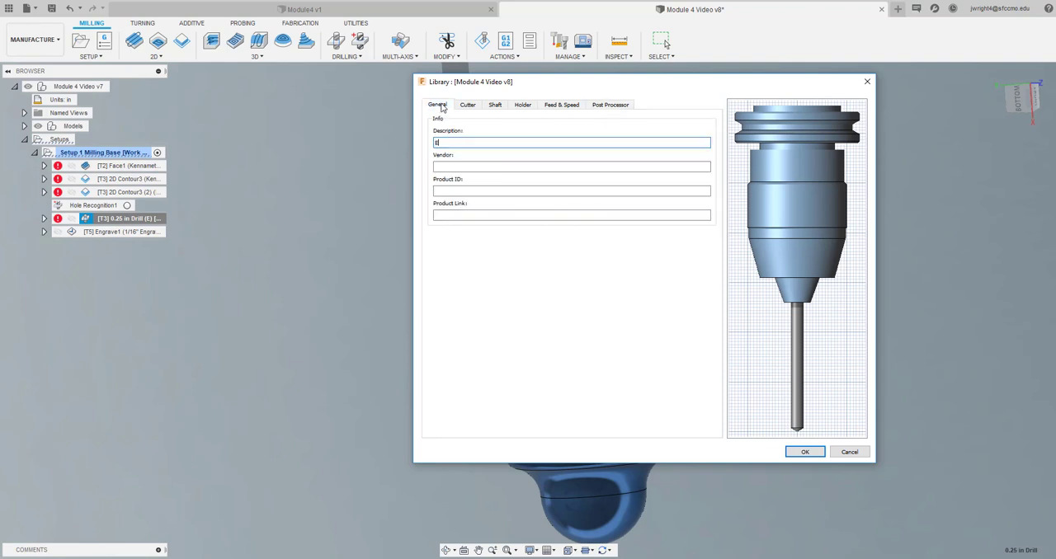
left_click(467, 105)
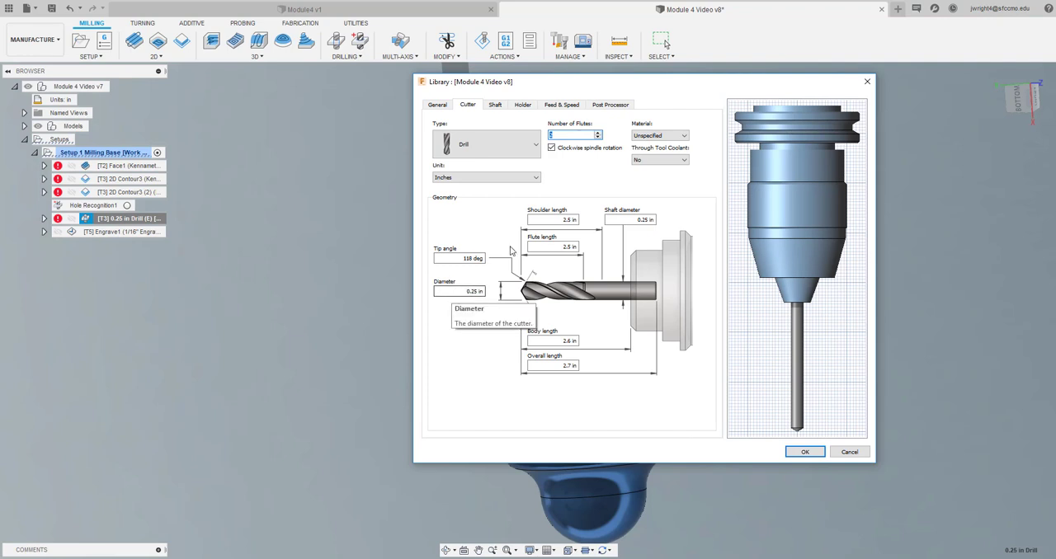
left_click(658, 136)
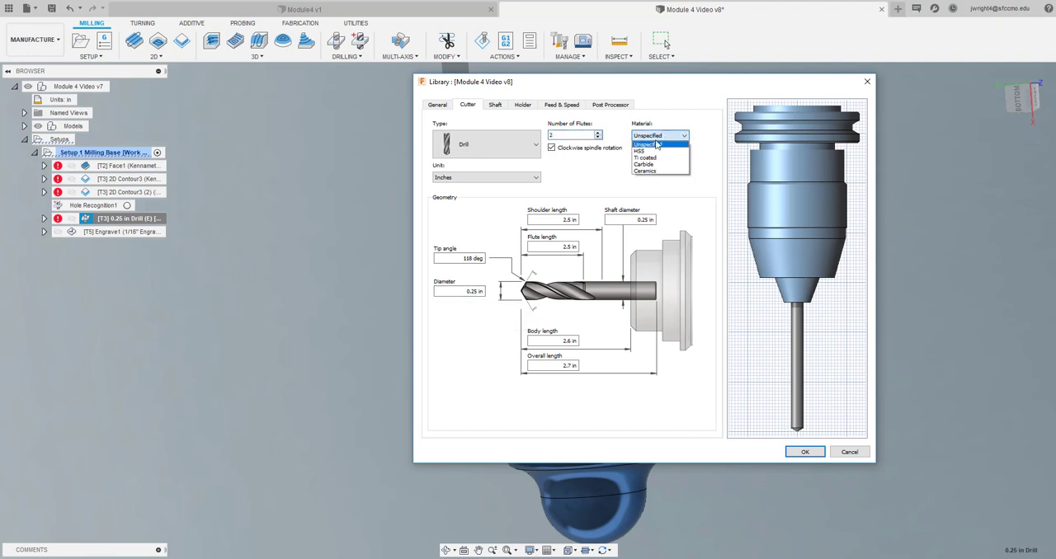
left_click(594, 169)
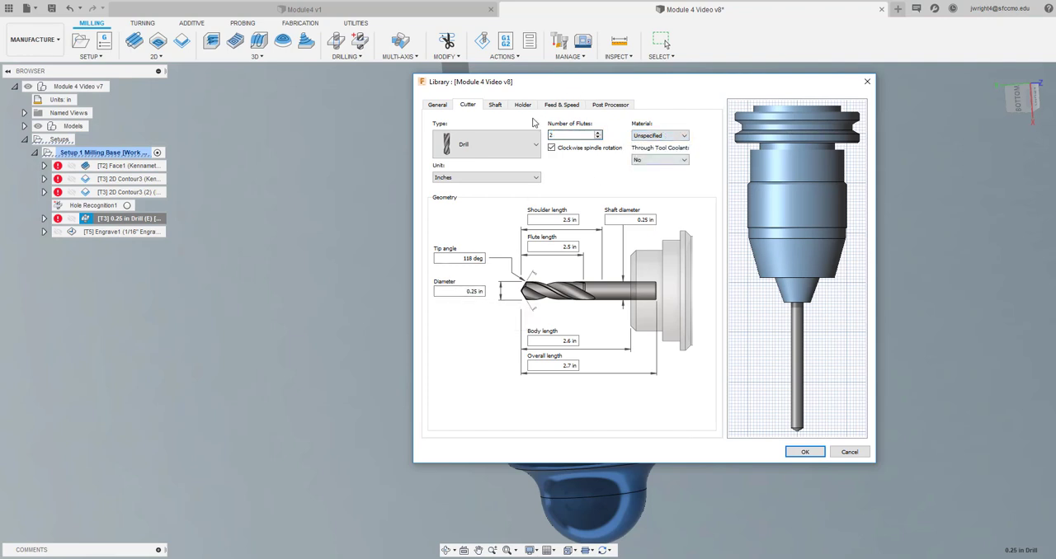
Set the 0.25 in drill tool's spindle speed to 4000 rpm and its feed per revolution to .005 in
left_click(495, 106)
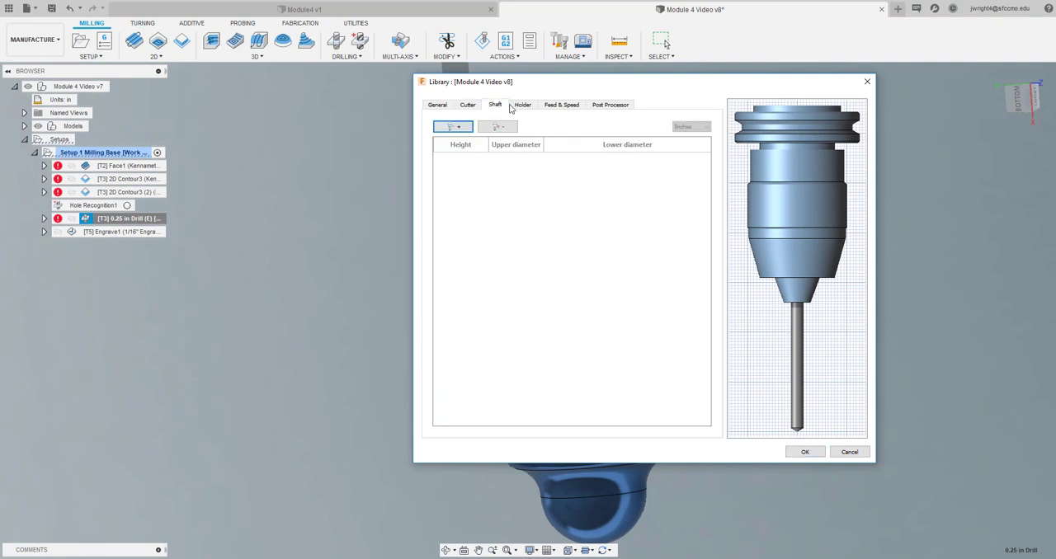
left_click(523, 105)
left_click(553, 105)
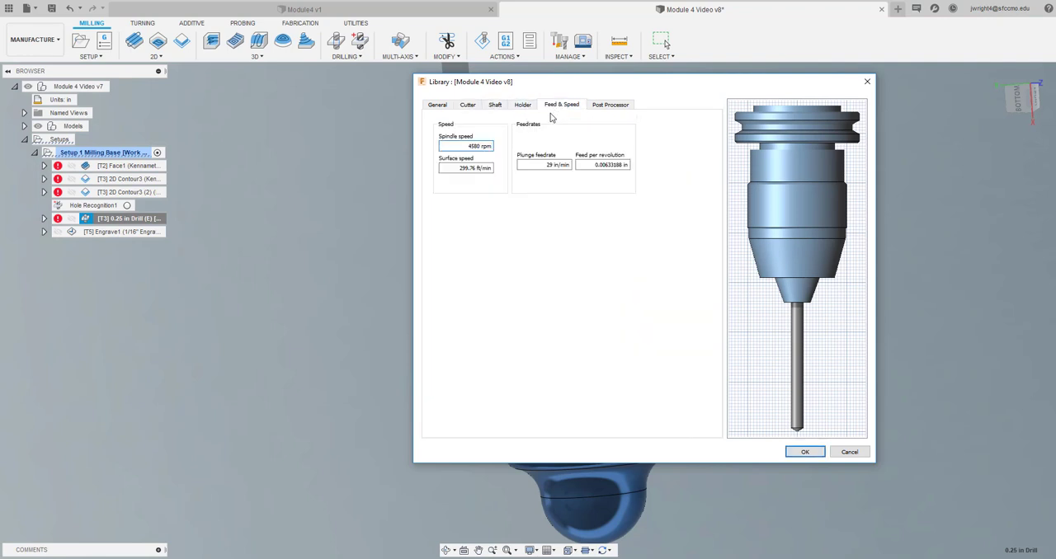
left_click(445, 147)
double_click(470, 146)
type("4000")
triple_click(597, 165)
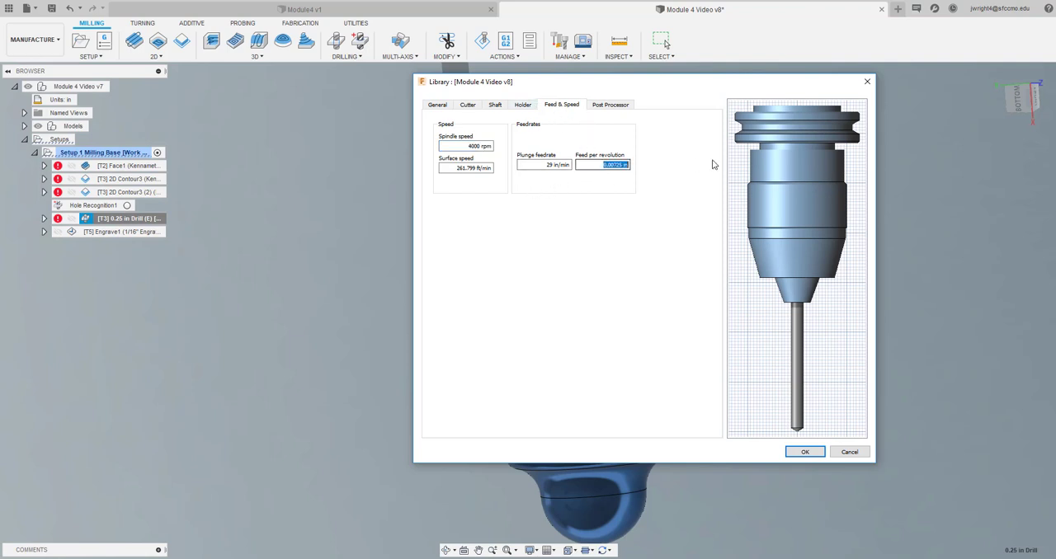
type(".005")
Renumber the 0.25 in drill tool as 4 with matching offsets, and override the operation's feeds and speeds with the tool's
left_click(610, 106)
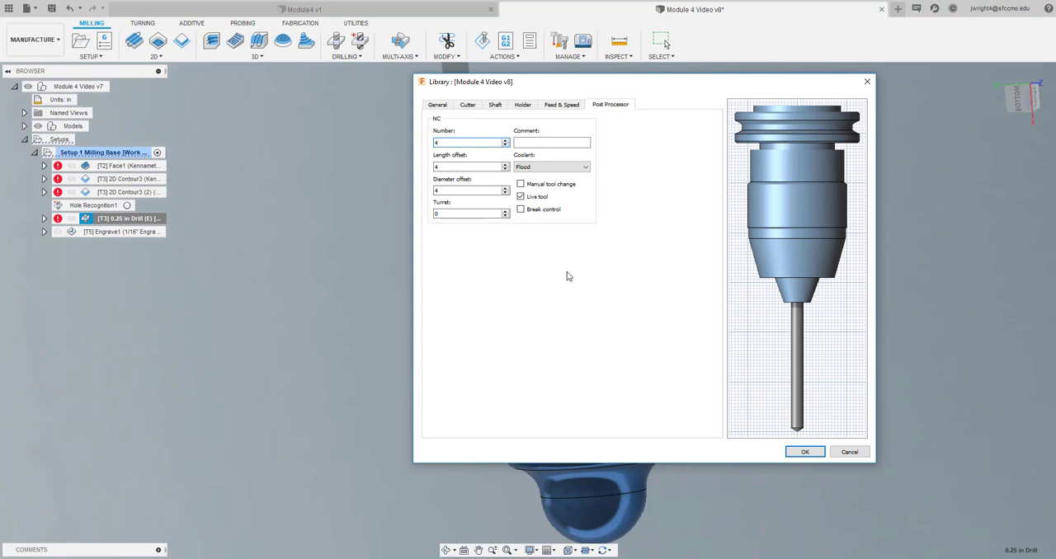
left_click(804, 453)
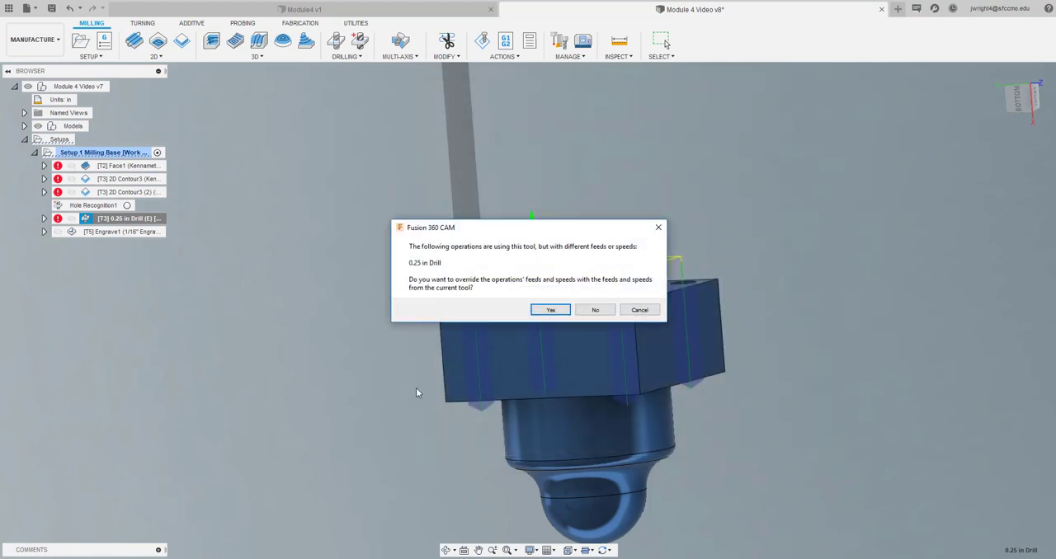
left_click(544, 310)
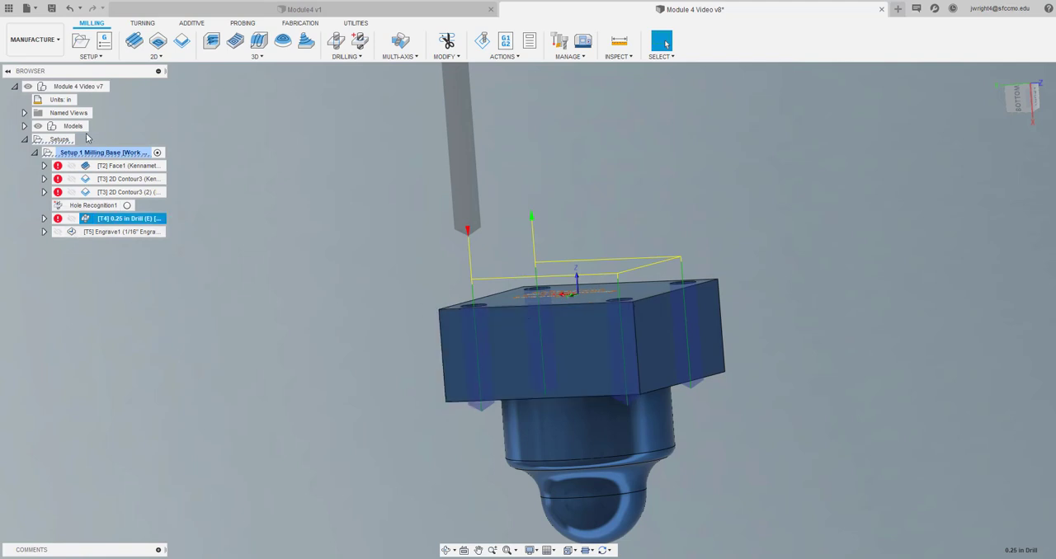
Regenerate the 0.25 in drill operation's toolpath and review its warning log
left_click(64, 234, "ctrl")
left_click(65, 234, "ctrl")
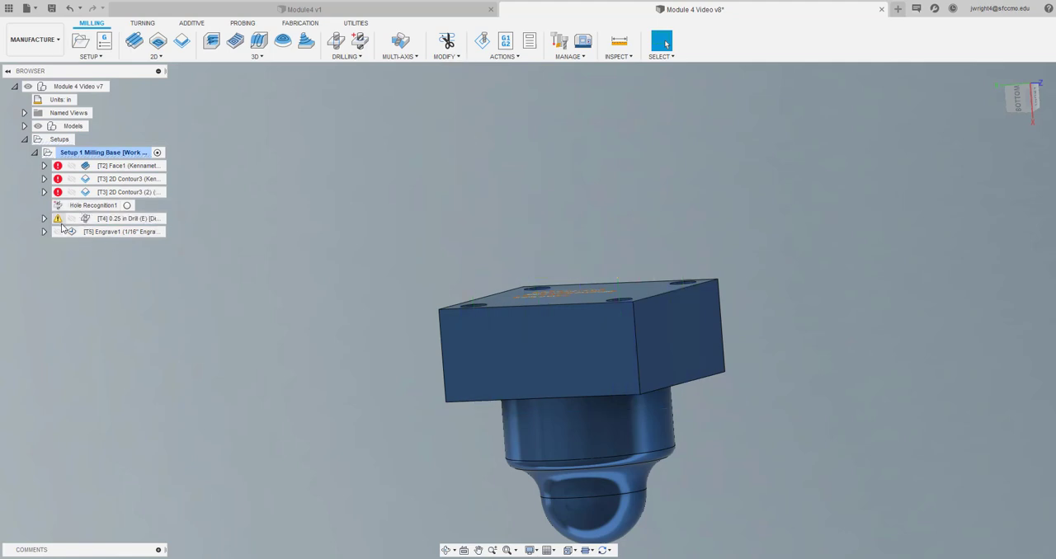
left_click(58, 219)
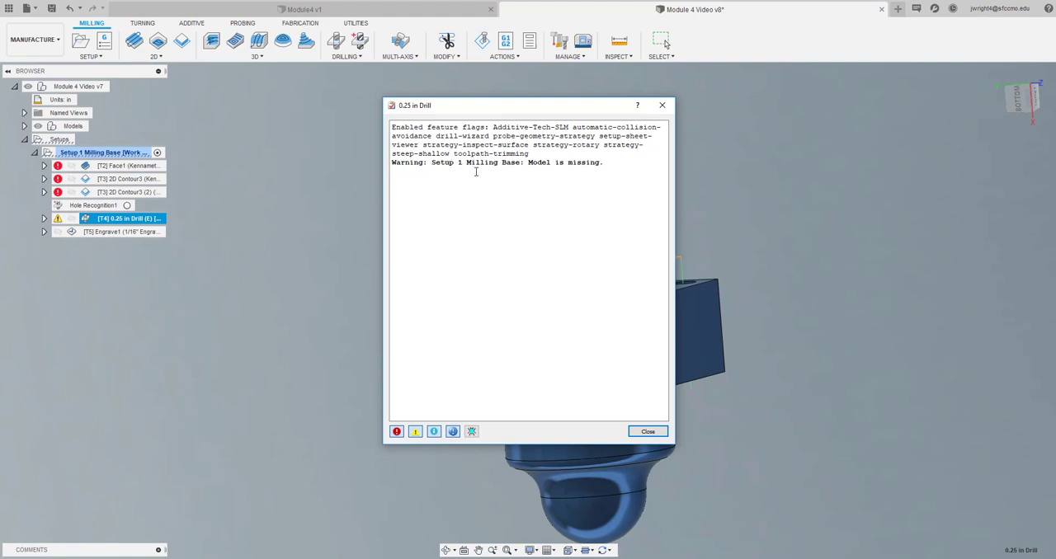
left_click(661, 104)
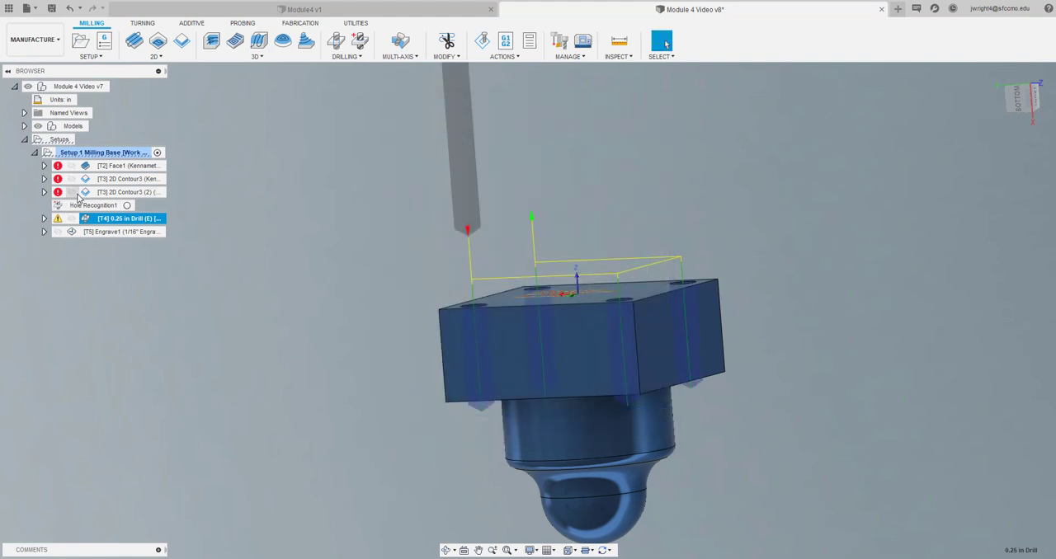
Regenerate the toolpaths of Face1 and both 2D Contour3 operations together
left_click(87, 161)
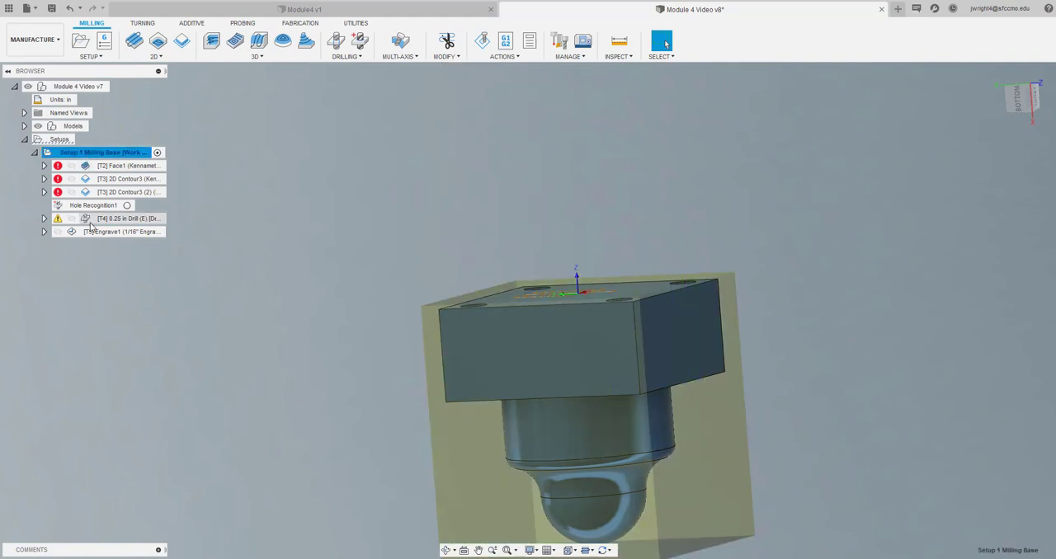
left_click(89, 166)
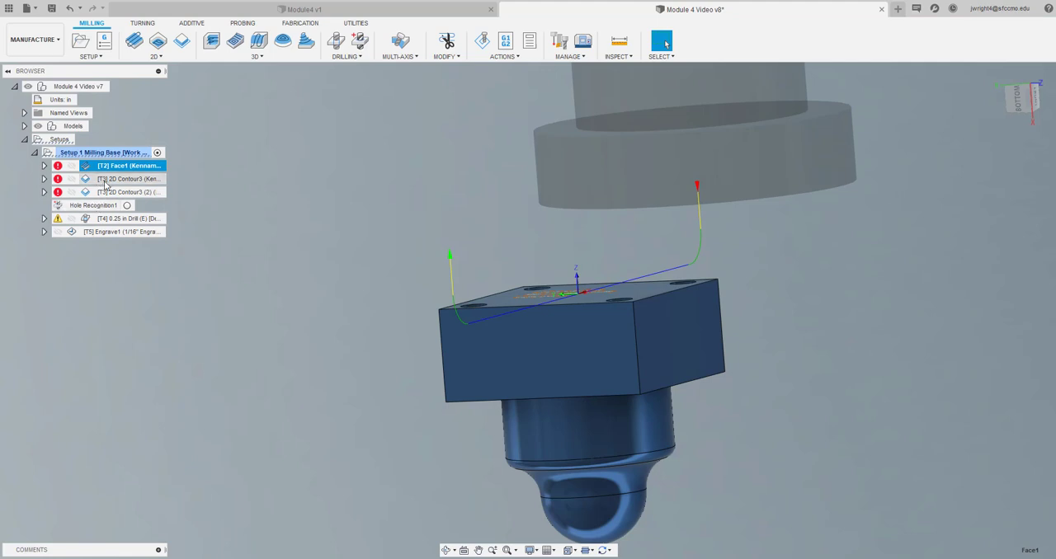
left_click(95, 179, "ctrl")
left_click(92, 192, "ctrl")
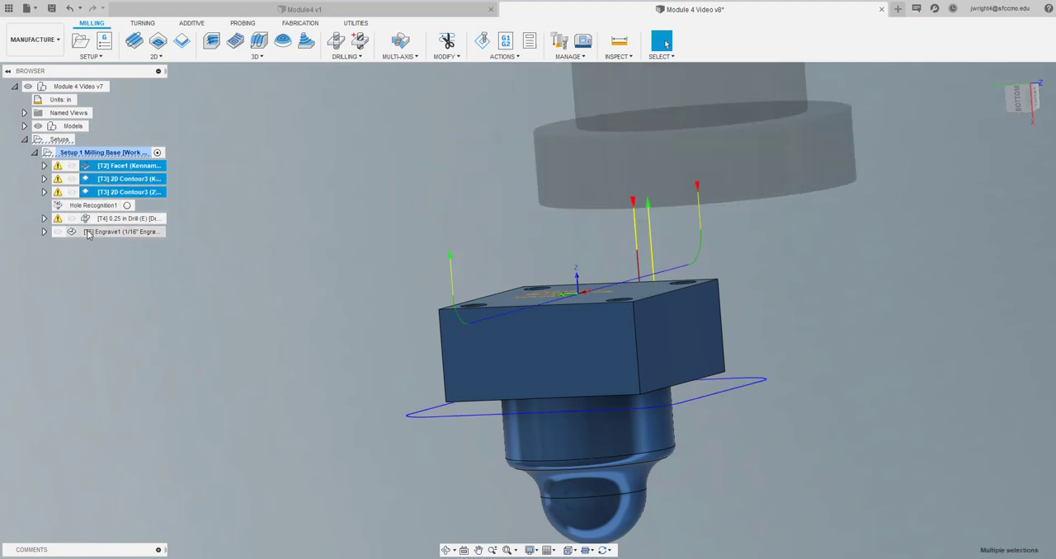
left_click(149, 313)
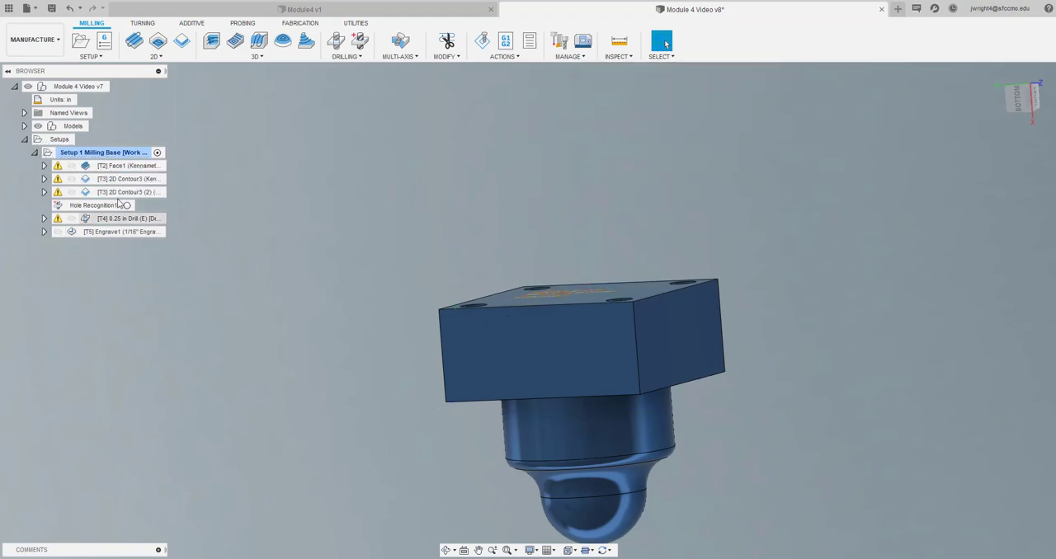
Review Face1's warning log and examine the operation's tool, geometry, heights, passes and linking settings
left_click(58, 166)
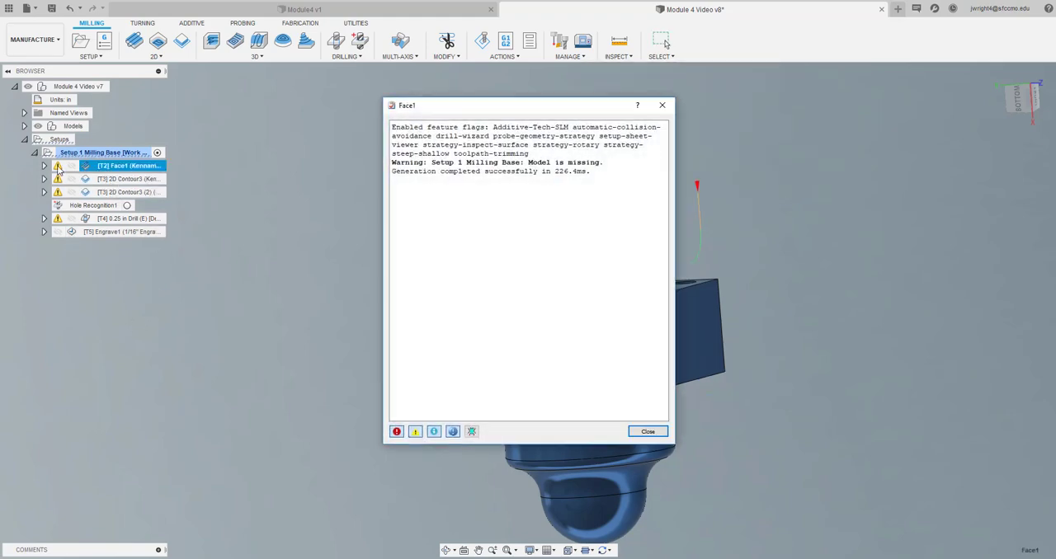
left_click(647, 431)
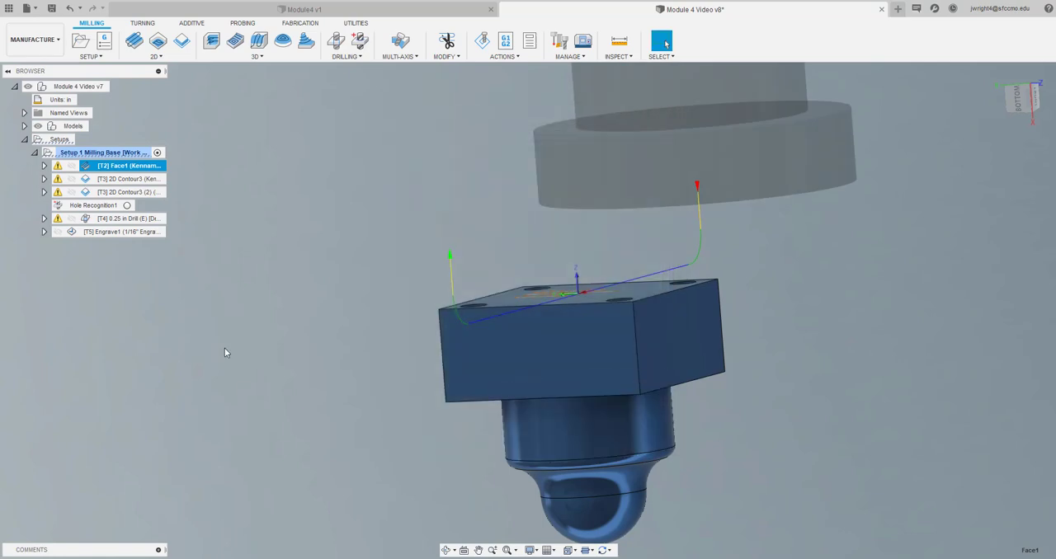
right_click(130, 168)
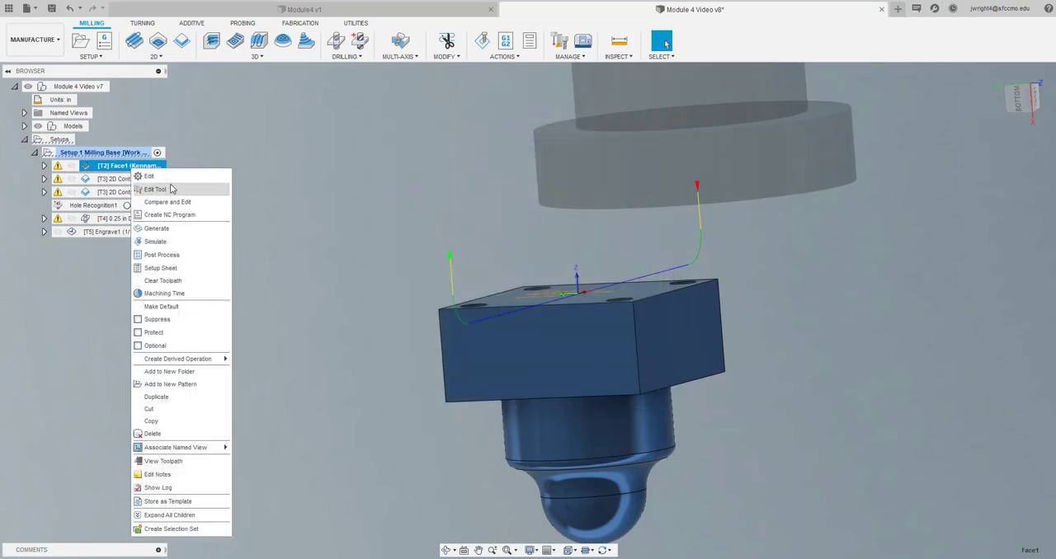
left_click(175, 177)
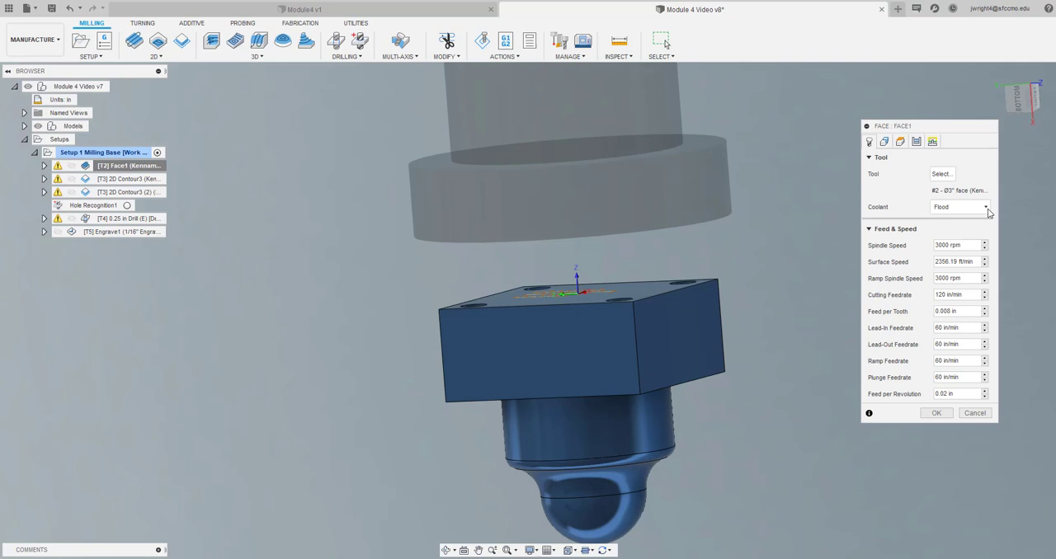
left_click(886, 143)
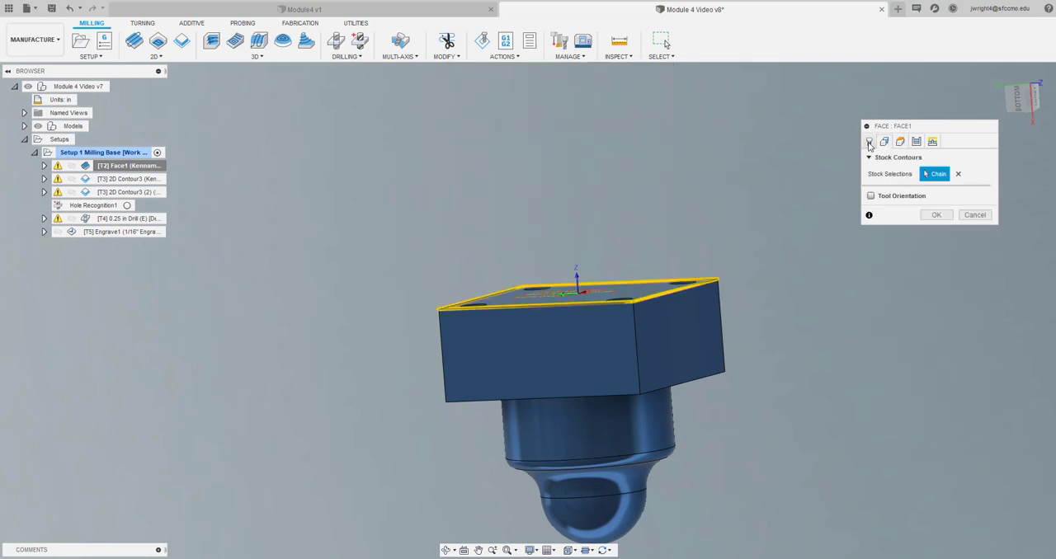
left_click(904, 142)
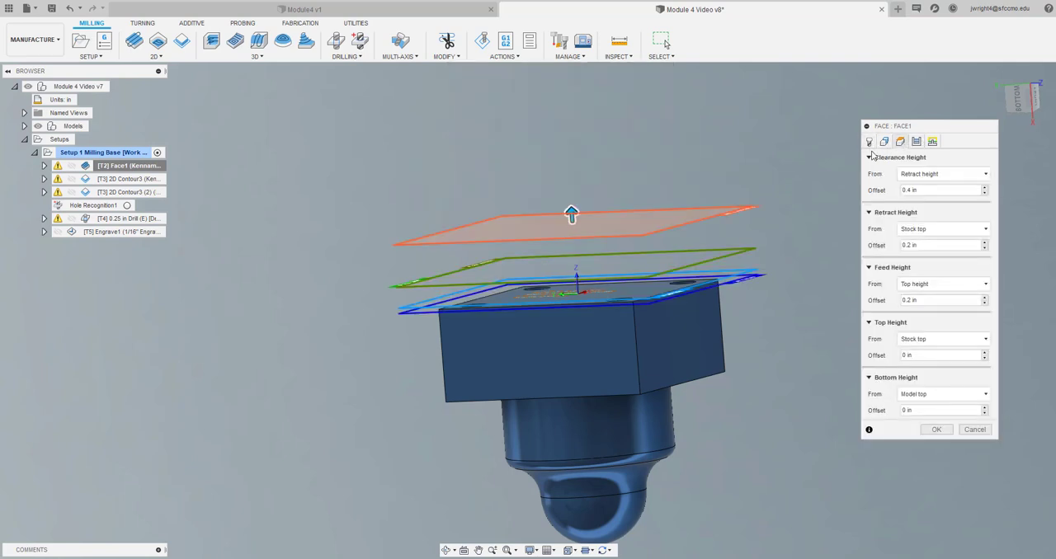
left_click(869, 142)
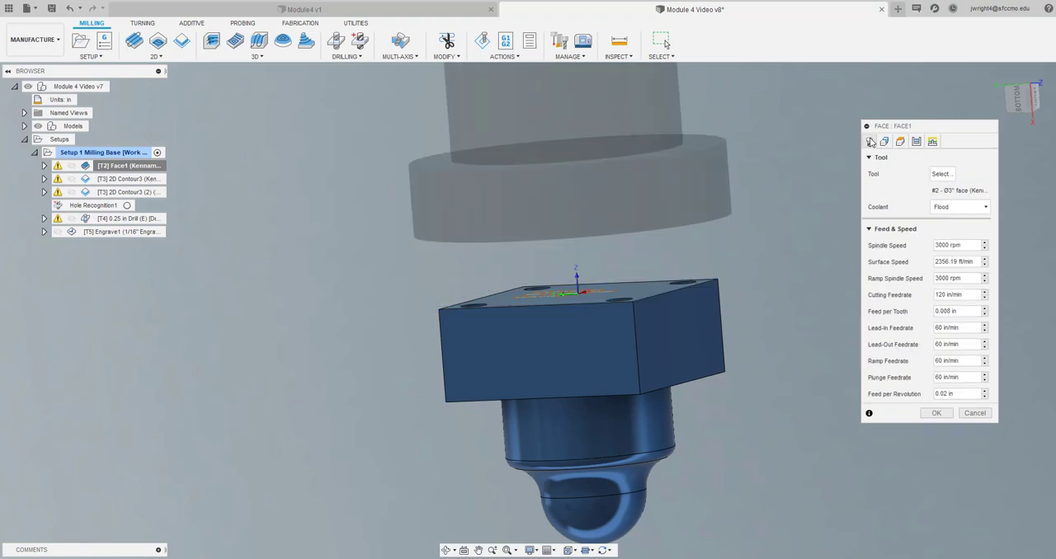
left_click(915, 143)
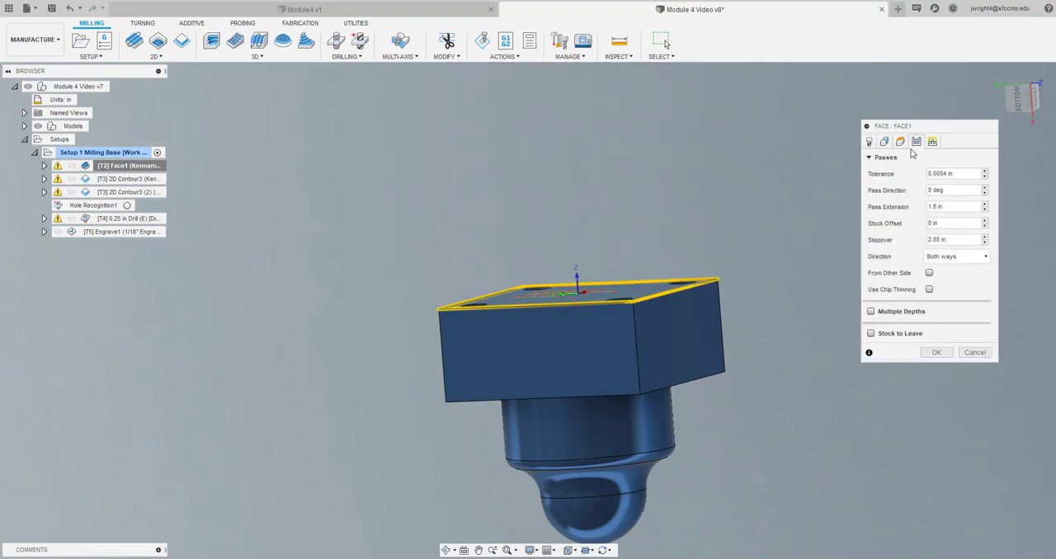
left_click(932, 142)
left_click(900, 143)
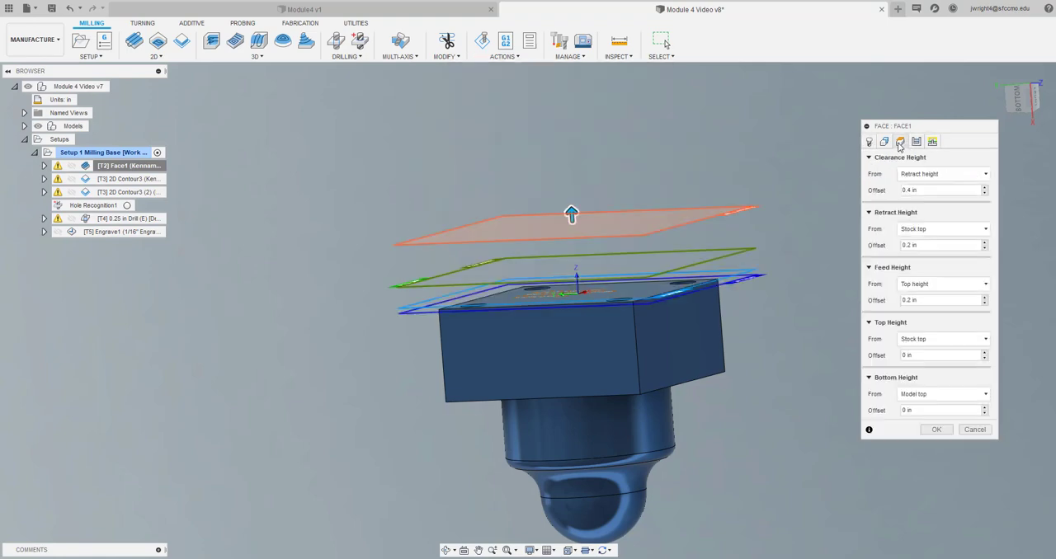
left_click(883, 144)
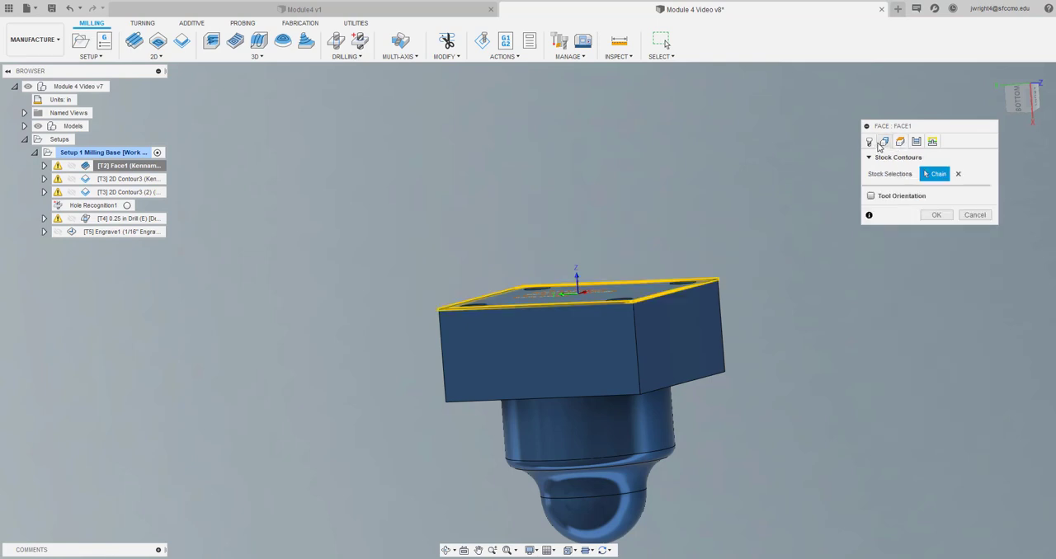
left_click(868, 142)
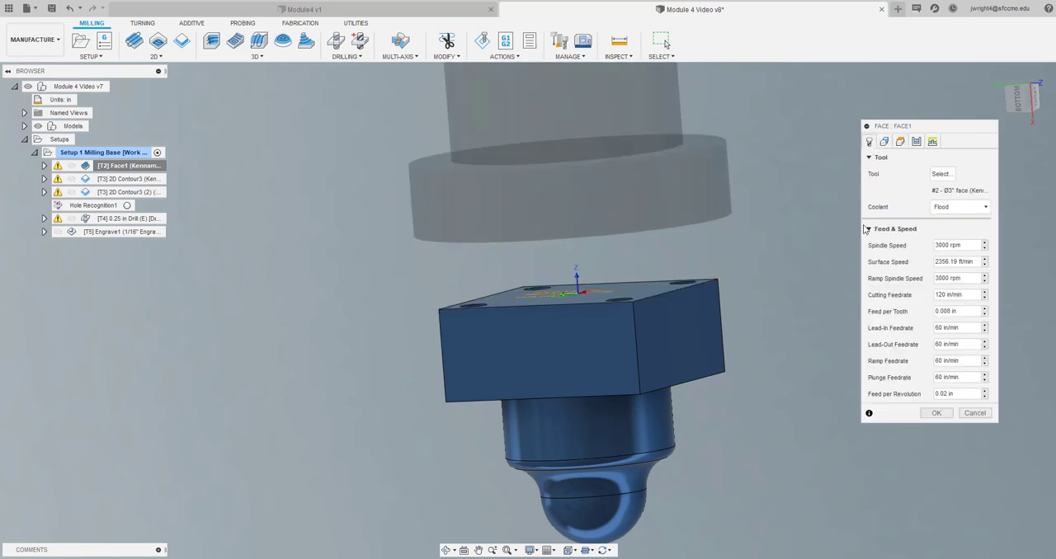
left_click(884, 143)
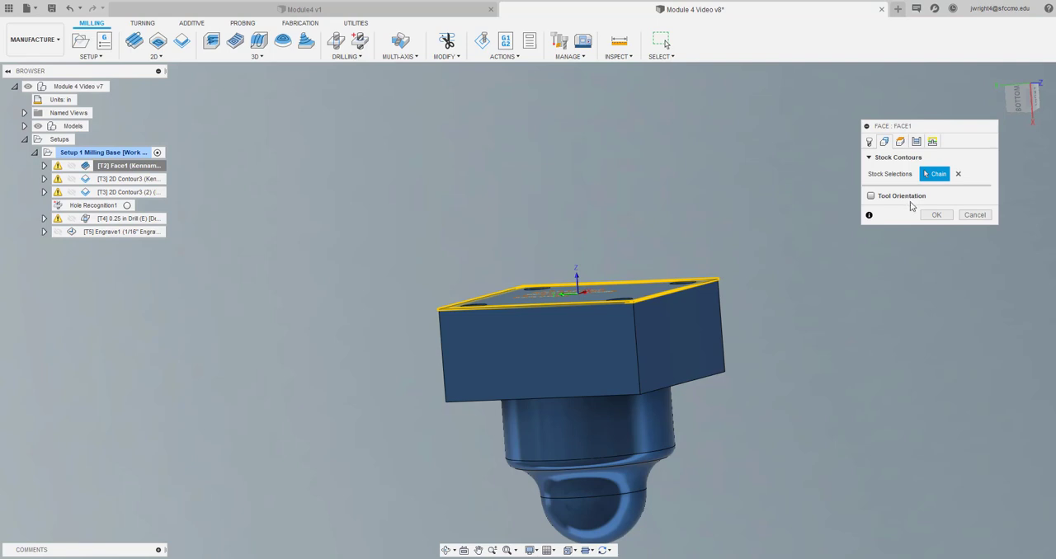
left_click(936, 214)
left_click(239, 298)
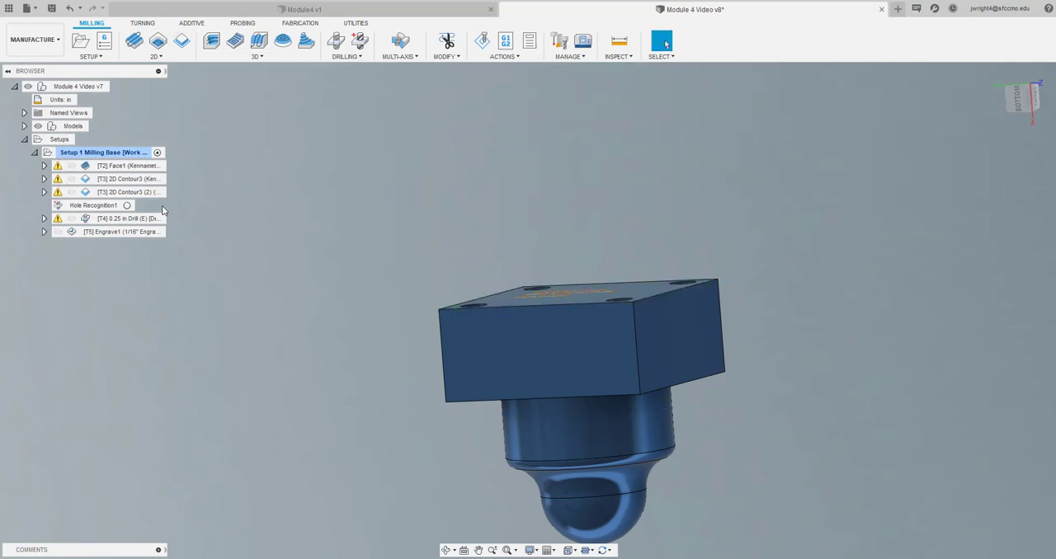
Simulate all operations of Setup 1 Milling Base with stock shown and inspect the machined base
left_click(482, 43)
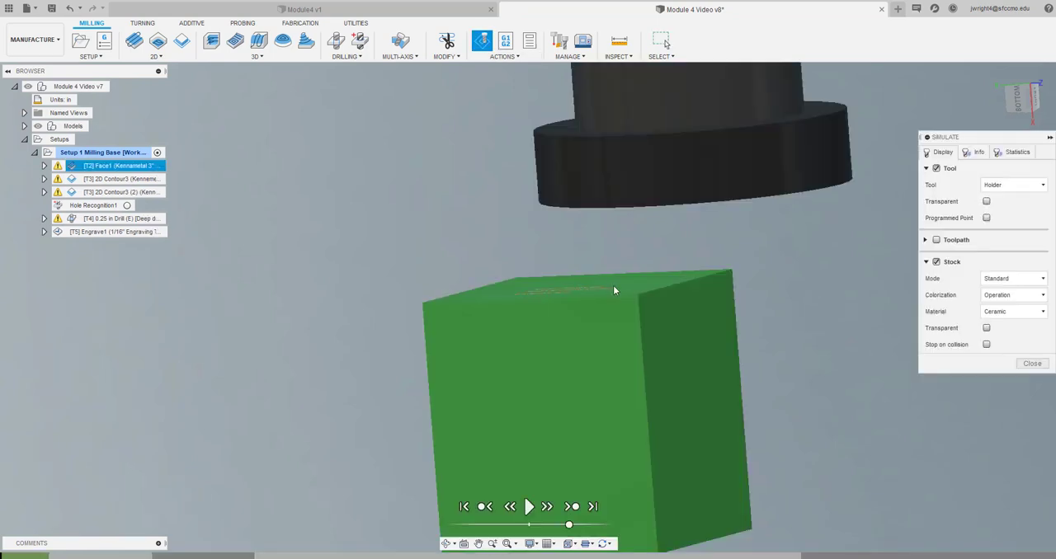
left_click(528, 507)
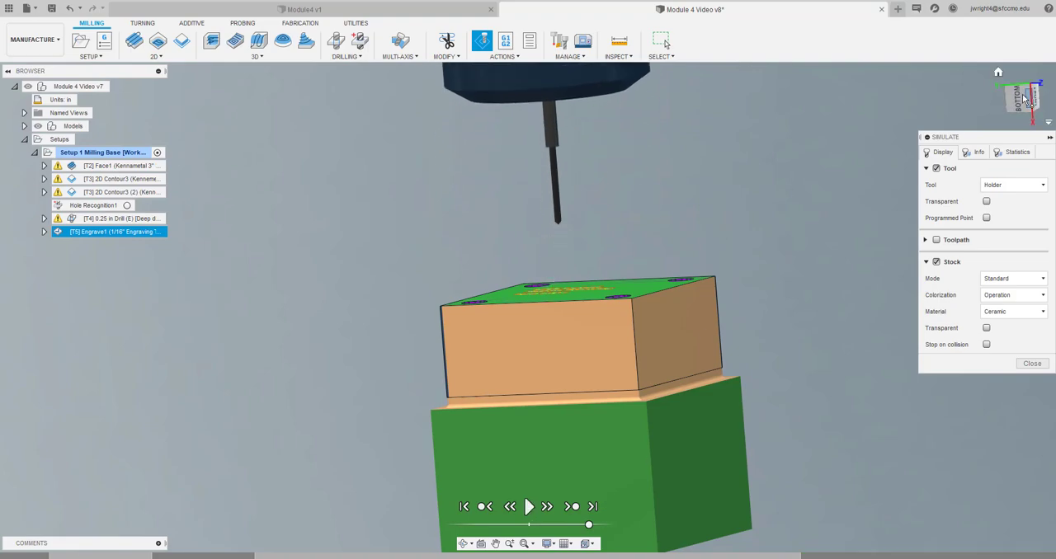
mouse_move(1019, 96)
left_mouse_down()
mouse_move(1016, 121)
mouse_move(1011, 100)
mouse_move(1021, 104)
left_mouse_up()
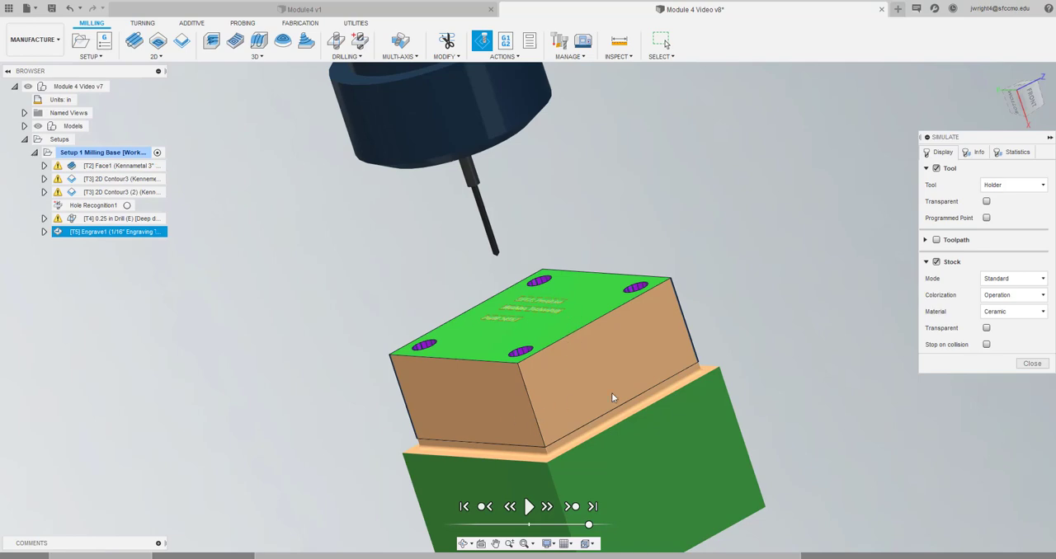
left_click(1031, 363)
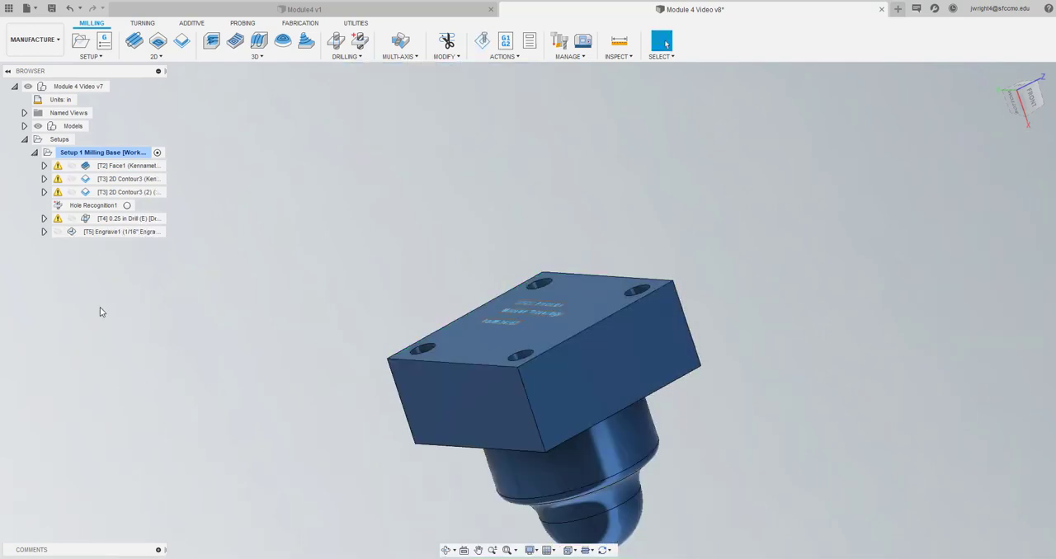
Save the design as a new version and select the Setup 1 Milling Base setup
left_click(53, 8)
left_click(527, 288)
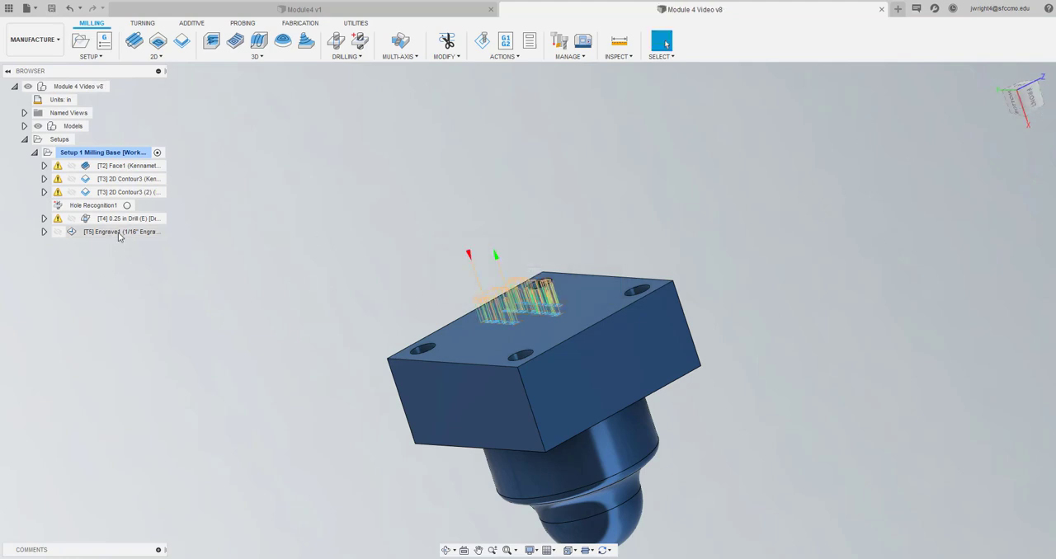
left_click(81, 154)
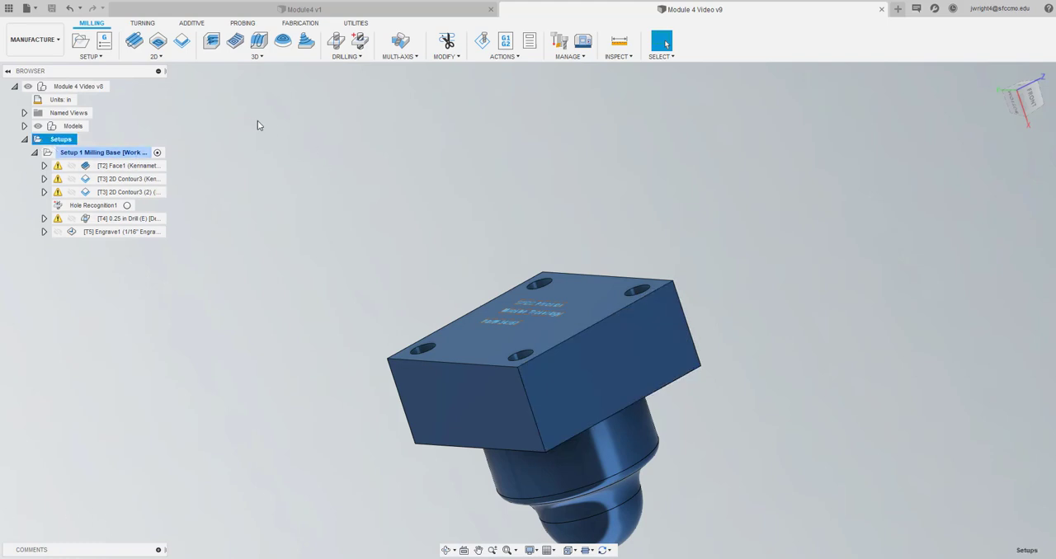
Create a second milling setup and set its work coordinate origin to Selected point
left_click(81, 42)
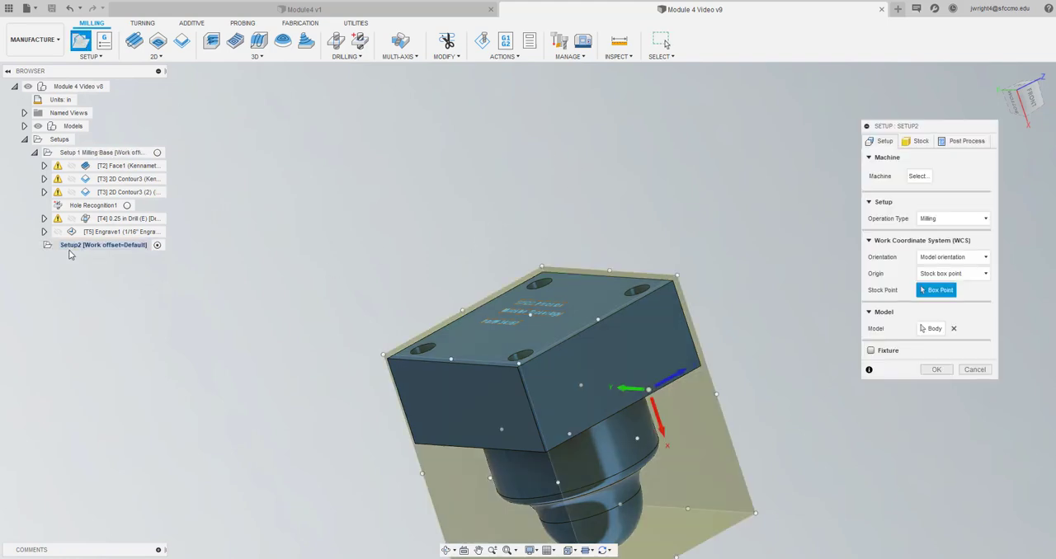
left_click(104, 246)
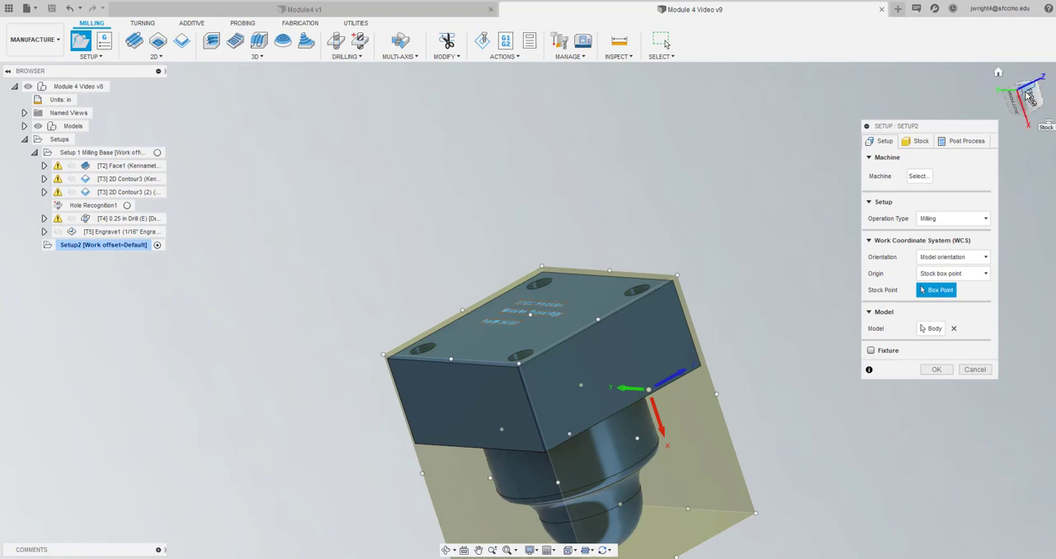
mouse_move(1031, 105)
left_mouse_down()
mouse_move(1001, 82)
mouse_move(999, 31)
mouse_move(992, 18)
mouse_move(984, 25)
left_mouse_up()
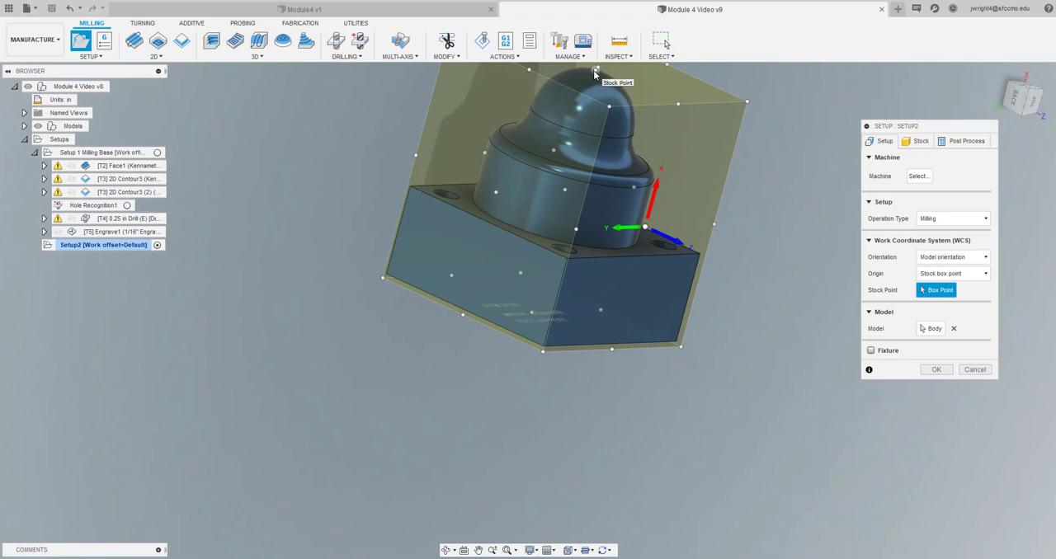
left_click(478, 550)
left_click_drag(515, 255, 503, 397)
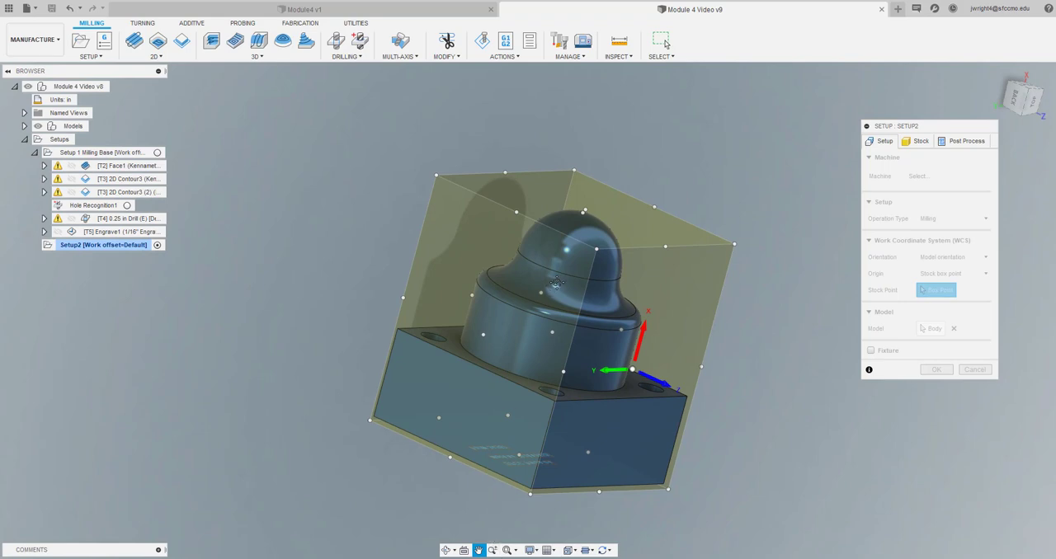
left_click_drag(552, 283, 506, 292)
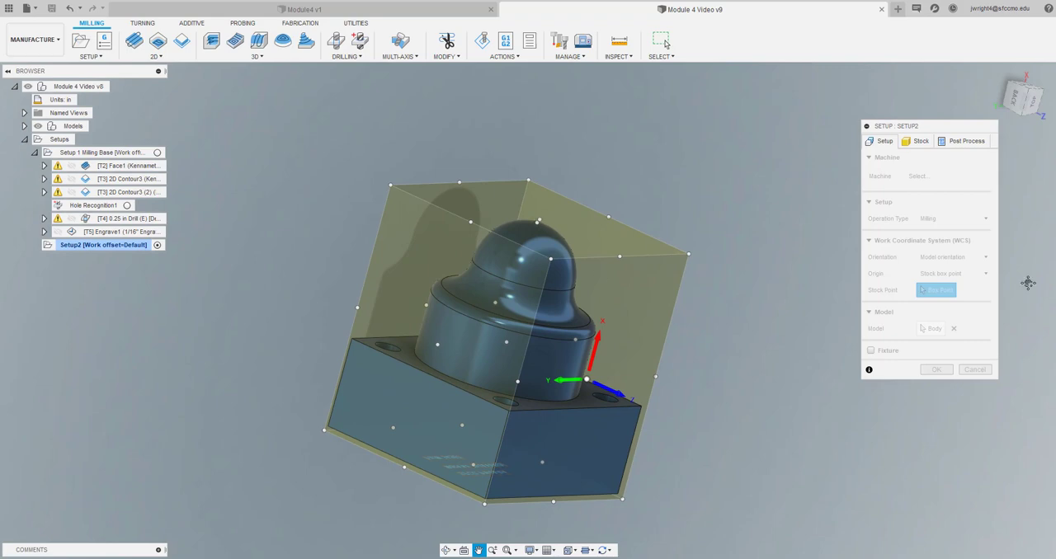
key("Escape")
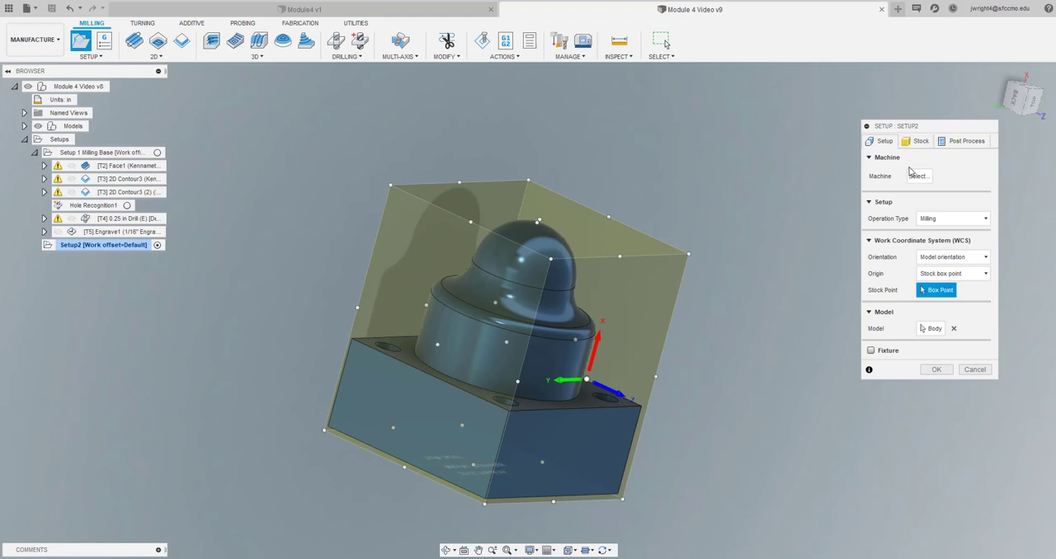
left_click(945, 275)
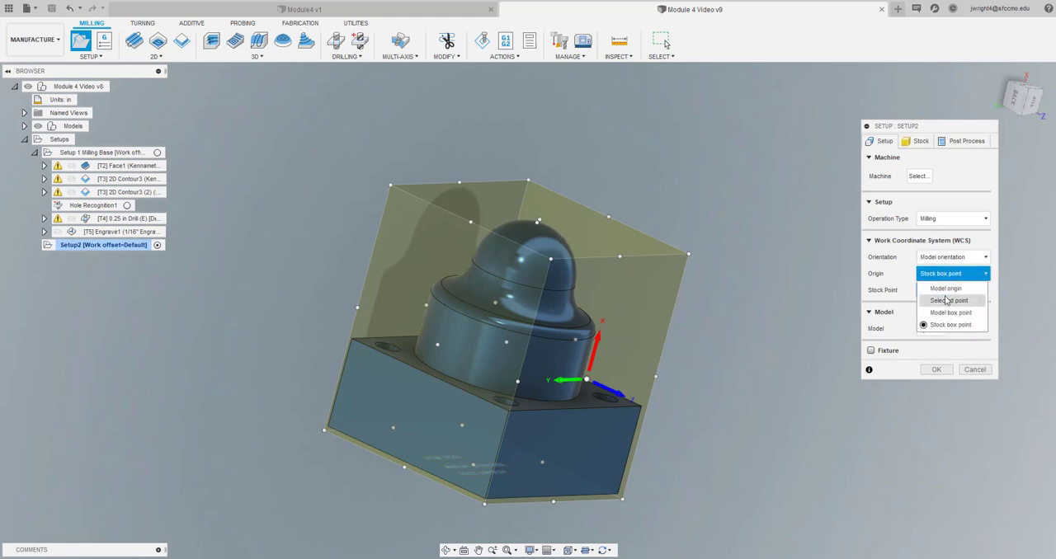
left_click(945, 302)
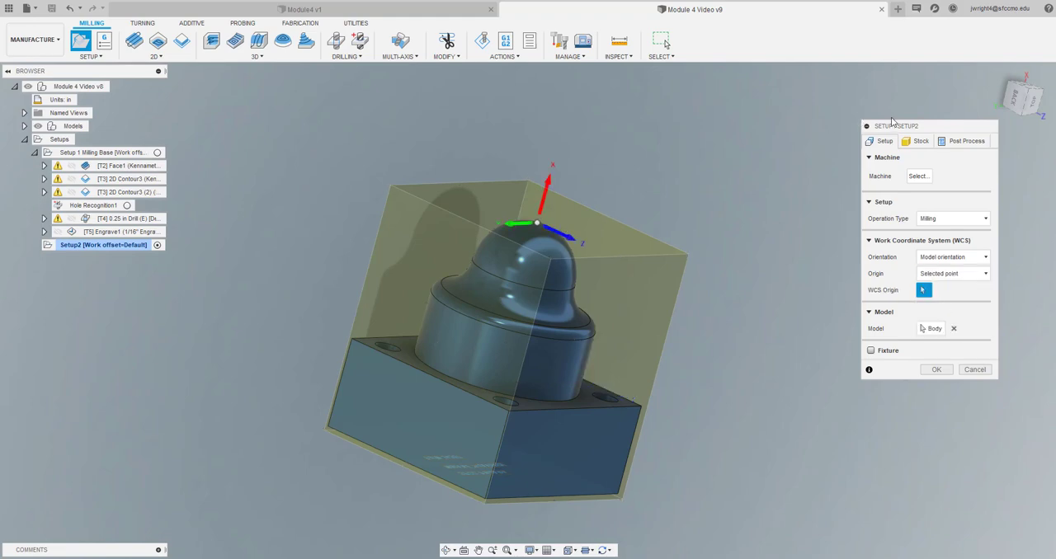
Orient the new setup by Z axis/plane and X axis, using the base's vertical corner edge as a flipped Z axis
mouse_move(1031, 104)
left_mouse_down()
mouse_move(992, 86)
mouse_move(965, 91)
mouse_move(1021, 93)
left_mouse_up()
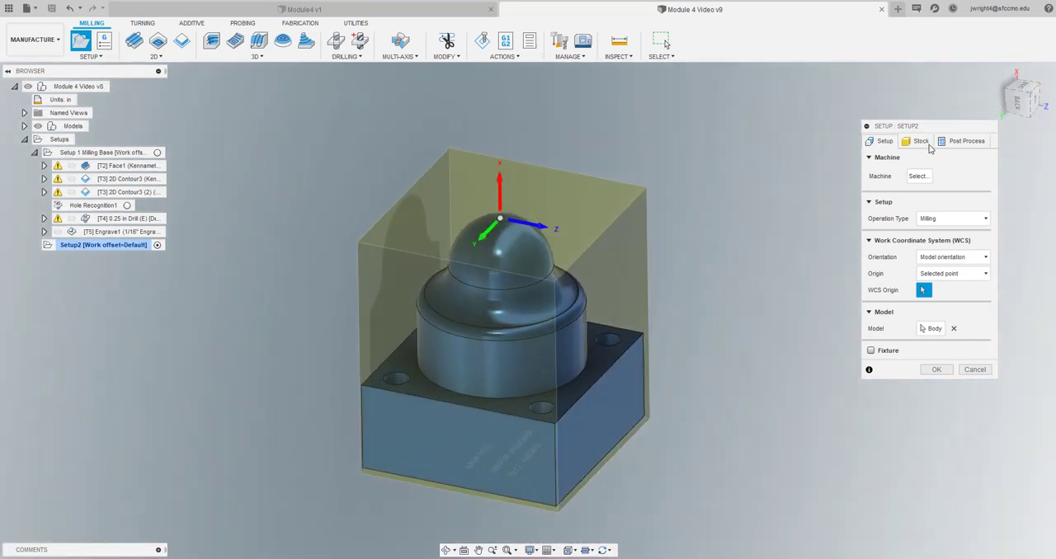
left_click(937, 259)
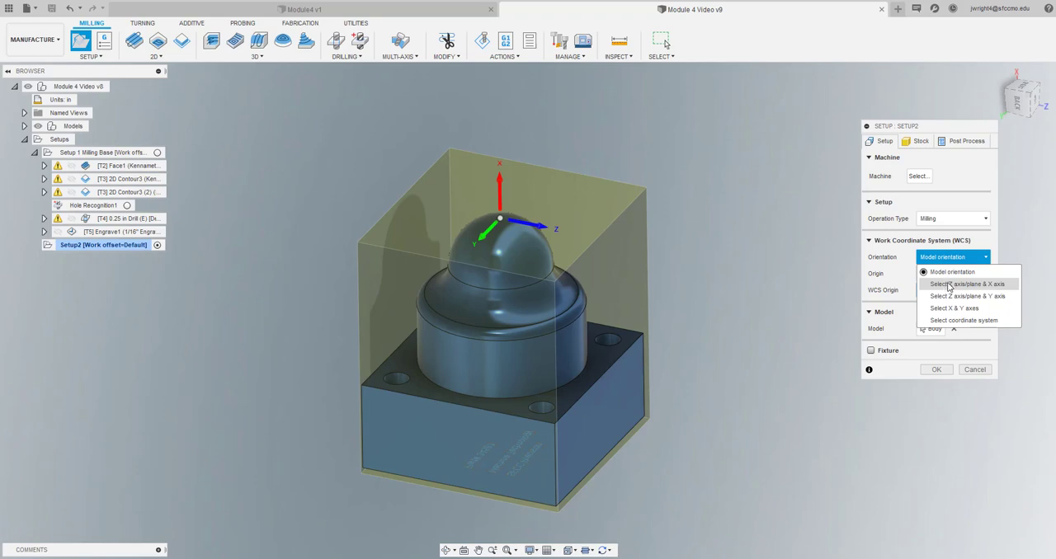
left_click(951, 284)
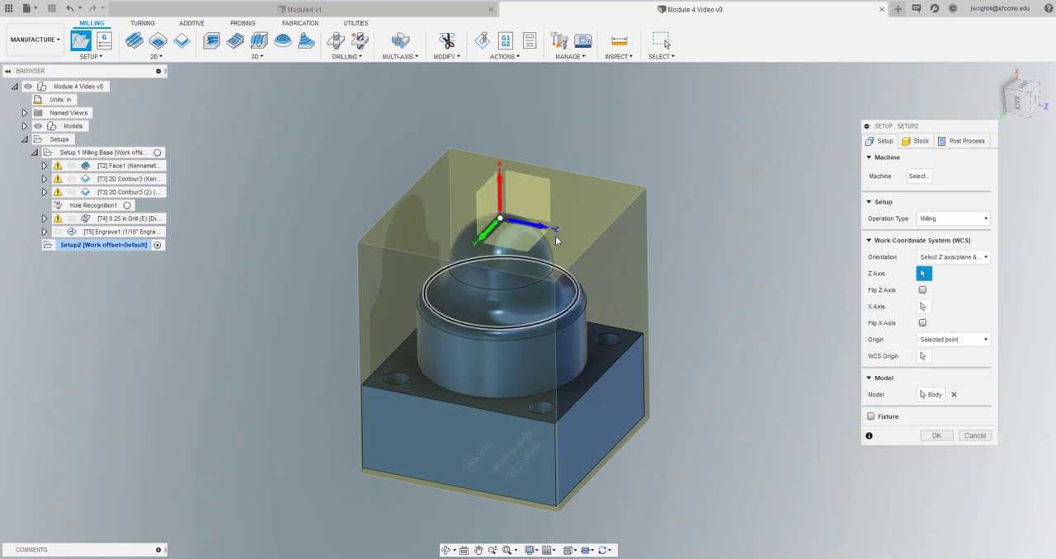
left_click(557, 458)
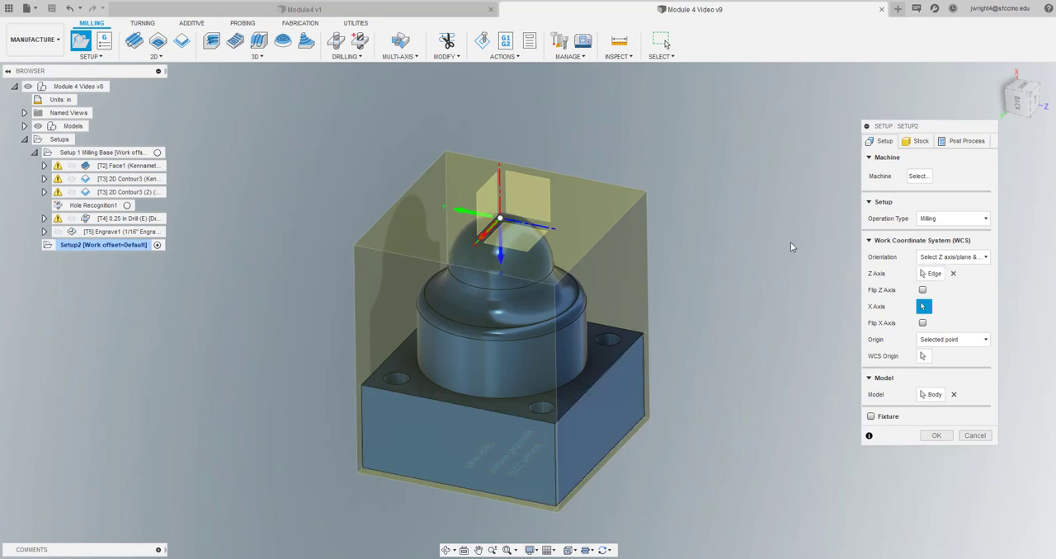
left_click(922, 290)
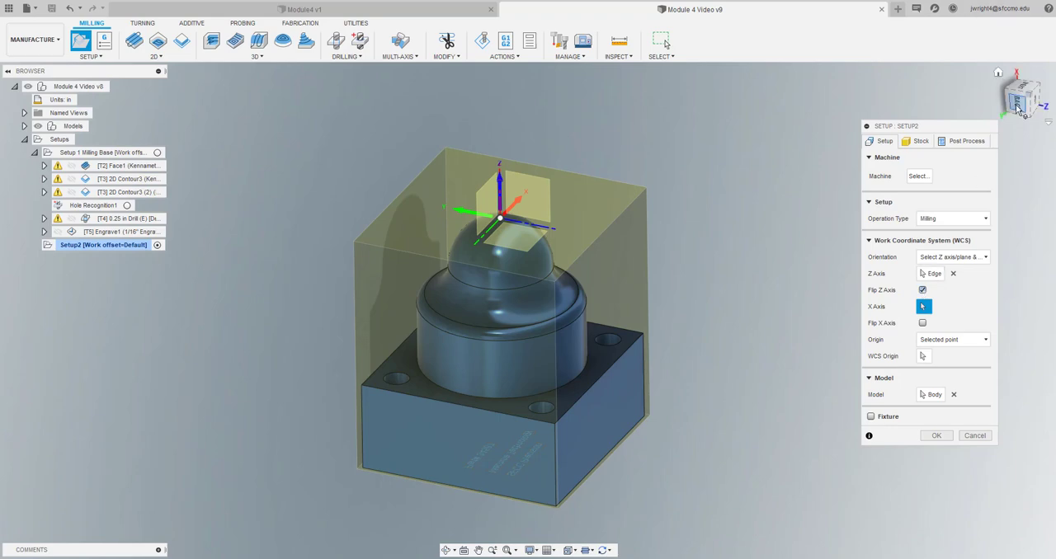
Define the new setup's X axis from the base's upper edge on the domed side and flip its direction
mouse_move(1020, 105)
left_mouse_down()
mouse_move(1030, 130)
mouse_move(1024, 97)
left_mouse_up()
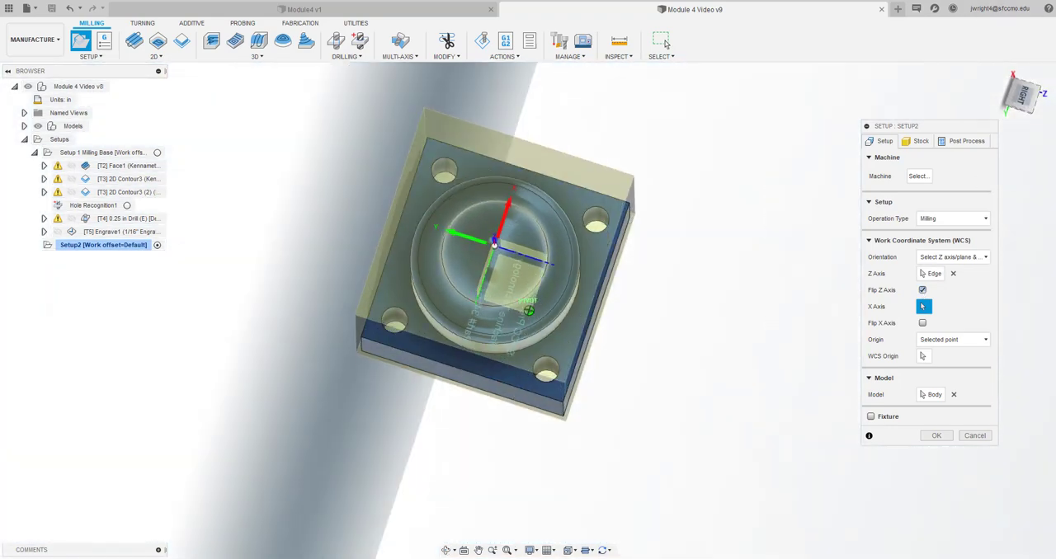
left_click(1023, 94)
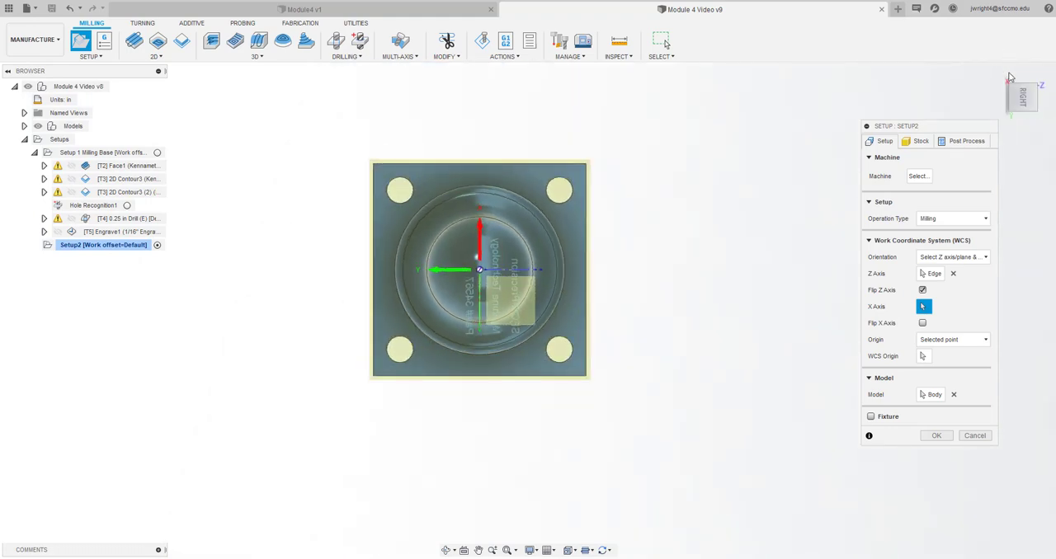
left_click(1037, 74)
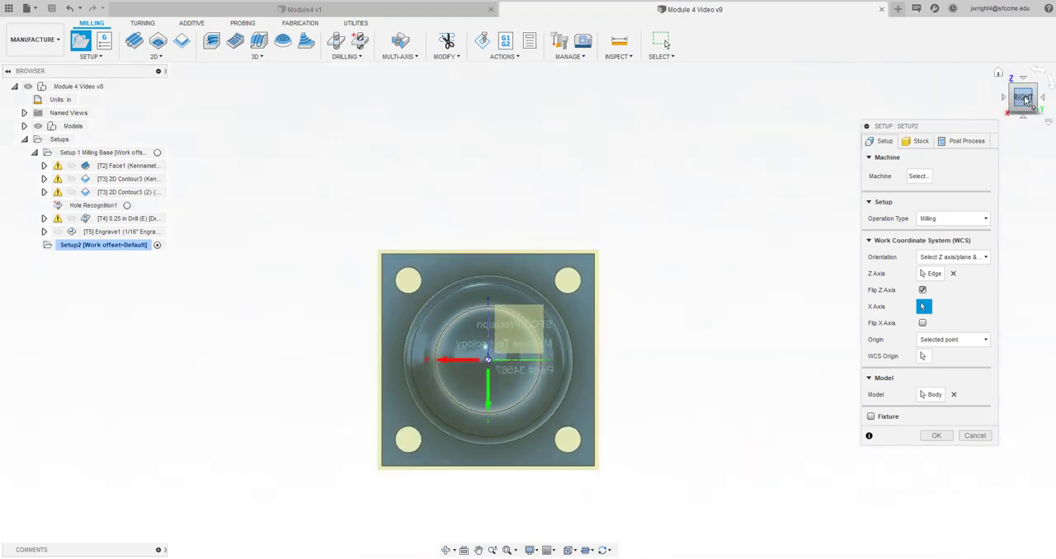
left_click_drag(1025, 100, 991, 72)
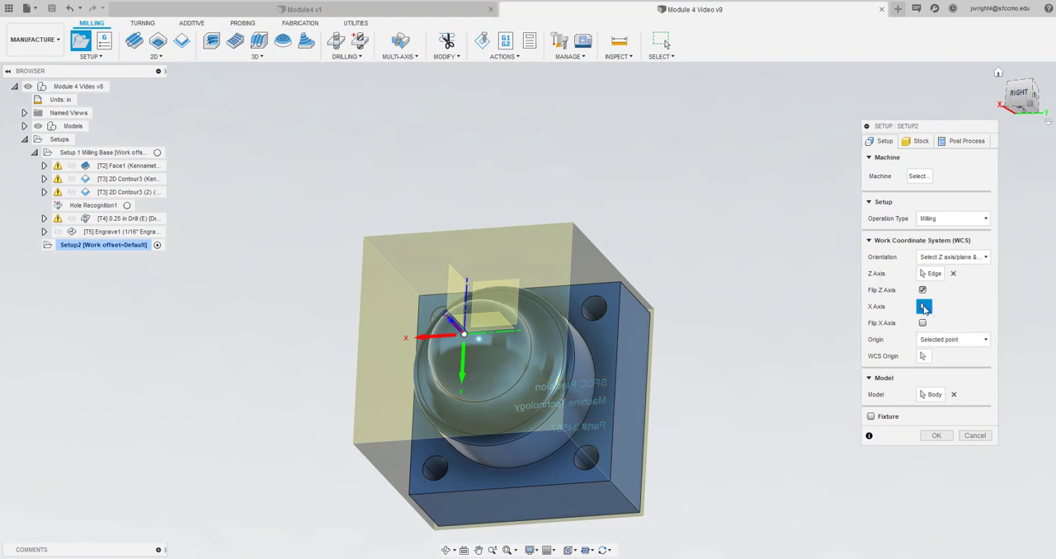
left_click(602, 283)
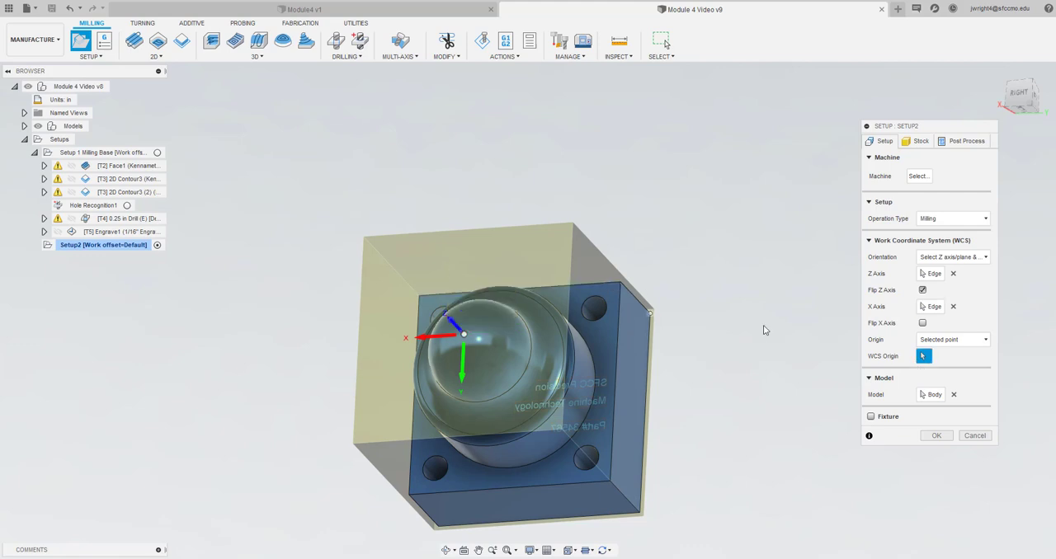
left_click(922, 323)
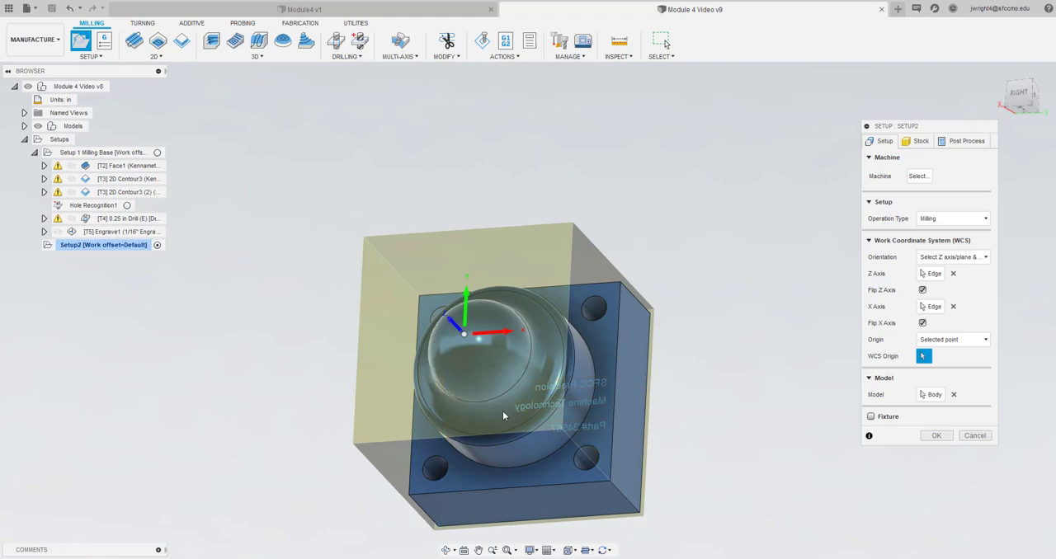
Examine the new setup's axis directions from straight above the dome and from an angled view
left_click(1021, 96)
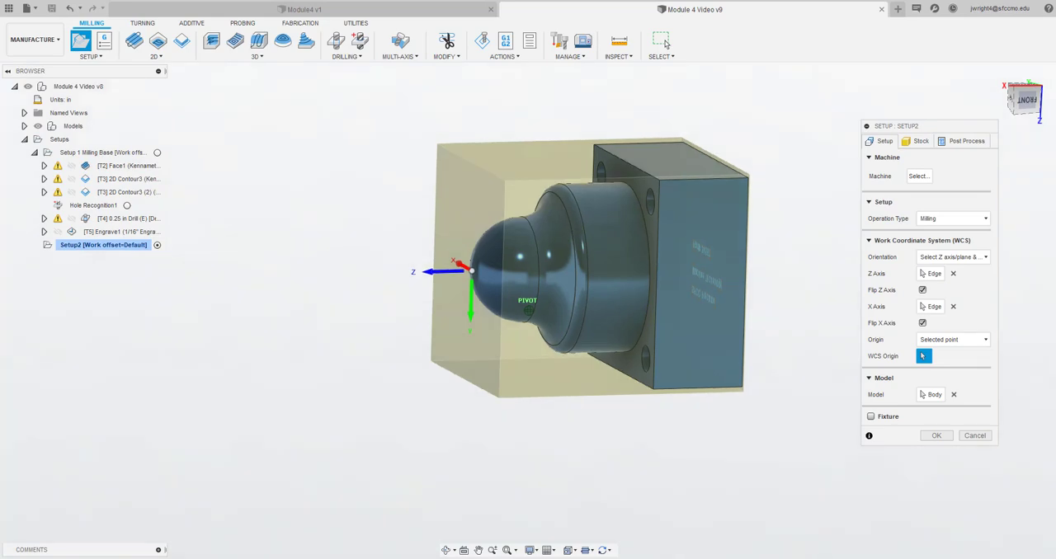
left_click_drag(1021, 97, 1034, 100)
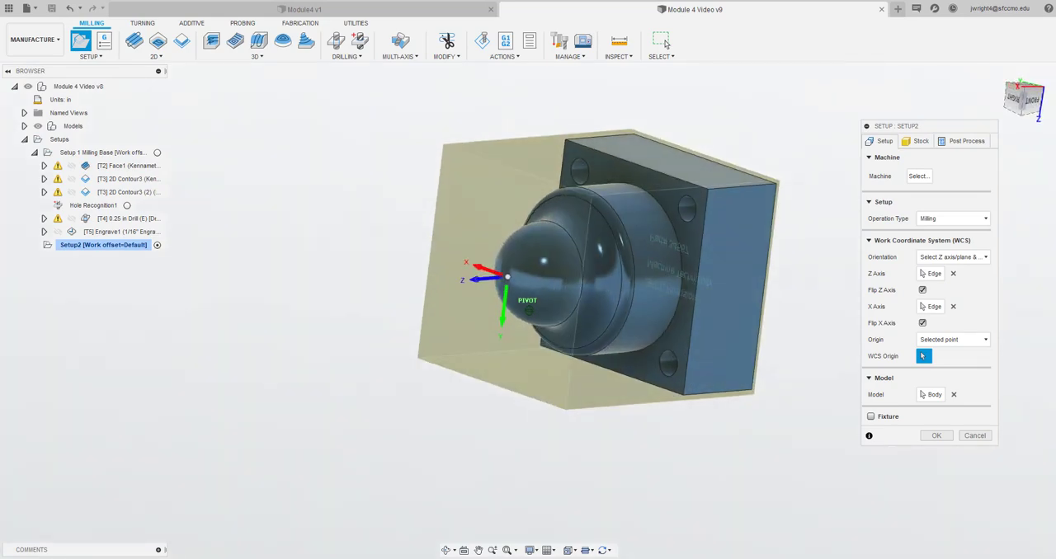
left_click(1014, 99)
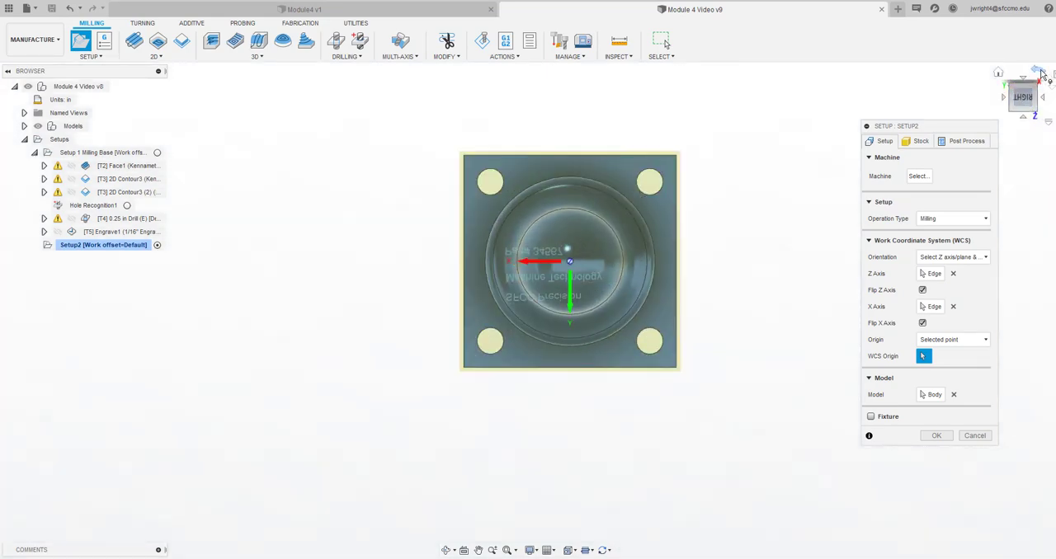
left_click(1041, 71)
left_click(1041, 71)
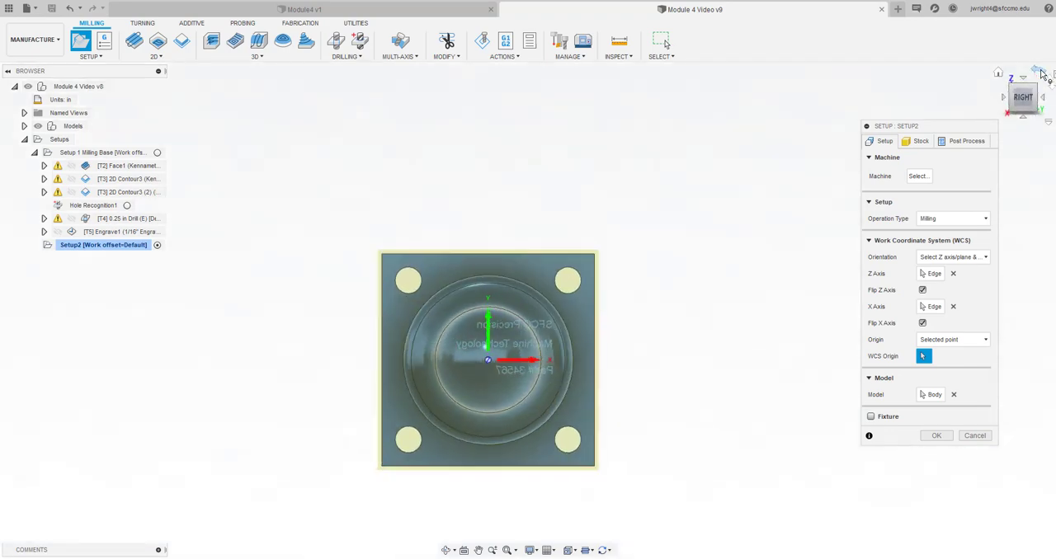
left_click(1021, 109)
left_click_drag(1021, 105, 1014, 85)
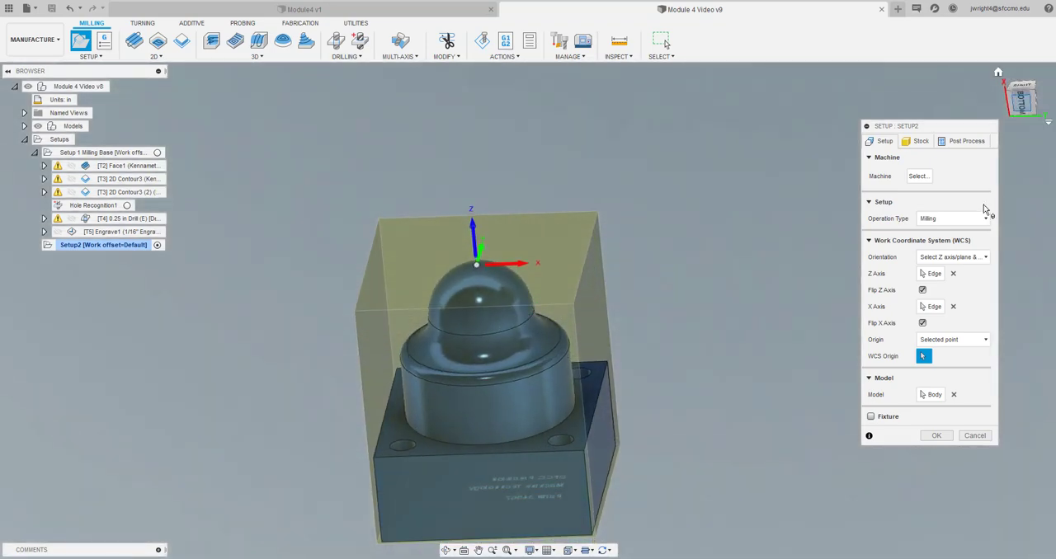
Set the second setup's stock side offset to 0 and stock top offset to .07 in
left_click(920, 141)
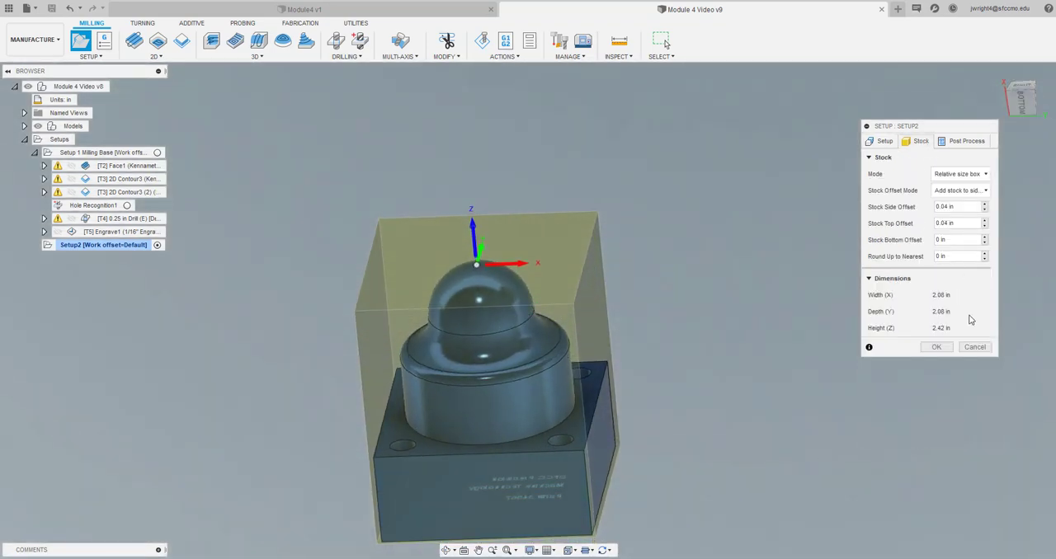
double_click(962, 207)
type("0")
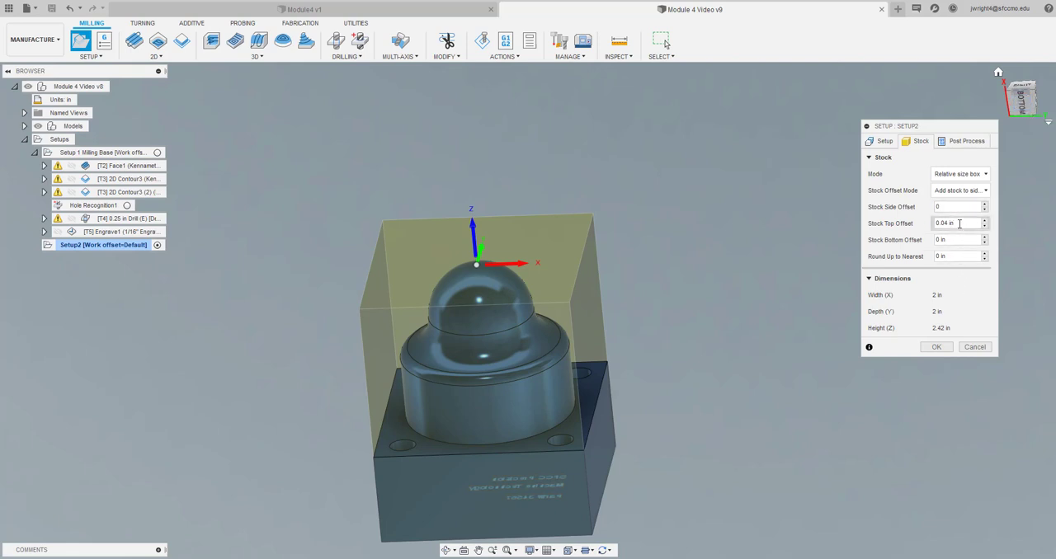
left_click_drag(957, 223, 930, 224)
type(".05")
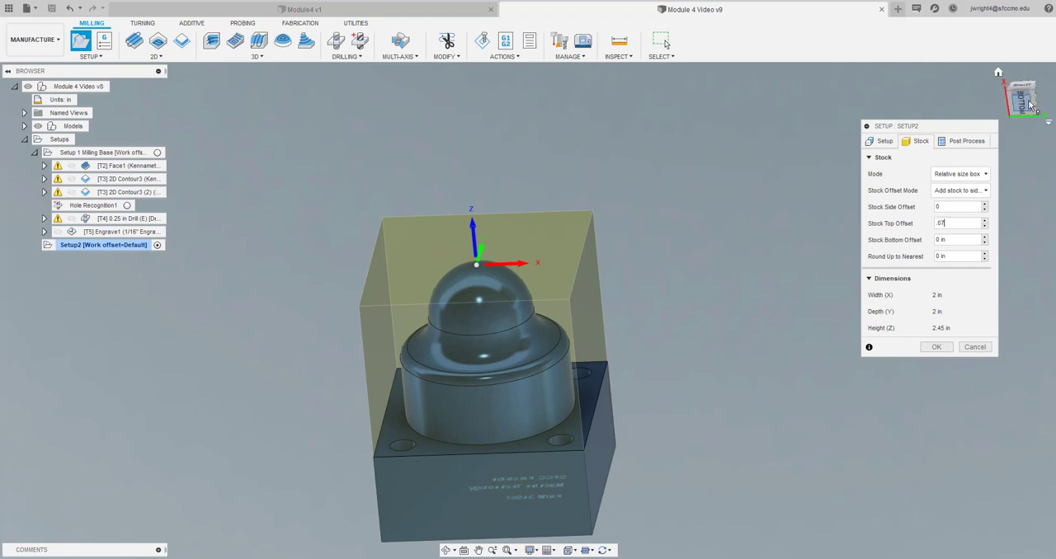
Set the second setup's WCS offset to 2 and finish the setup
mouse_move(1024, 105)
left_mouse_down()
mouse_move(1023, 77)
mouse_move(997, 99)
left_mouse_up()
left_click(963, 146)
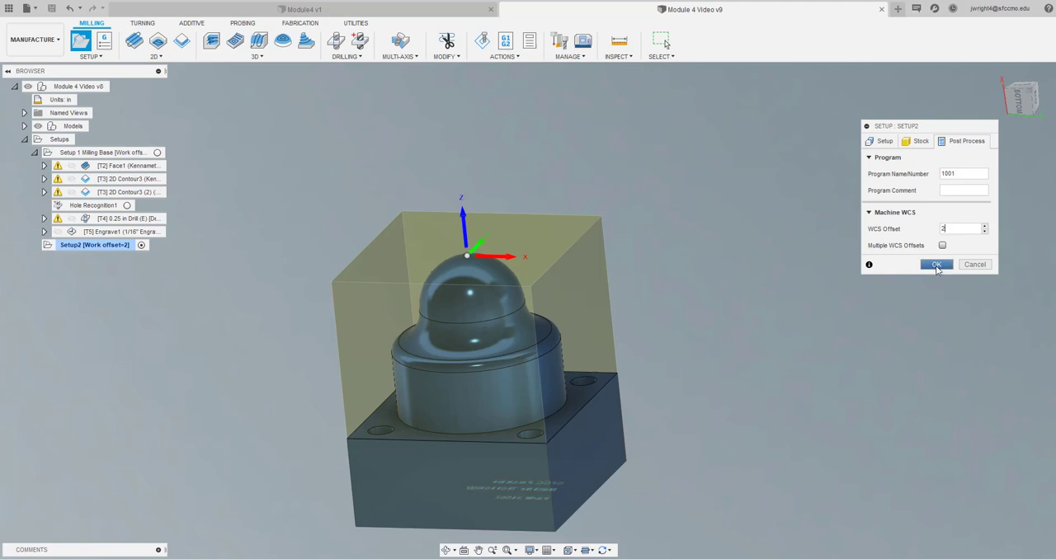
left_click(936, 264)
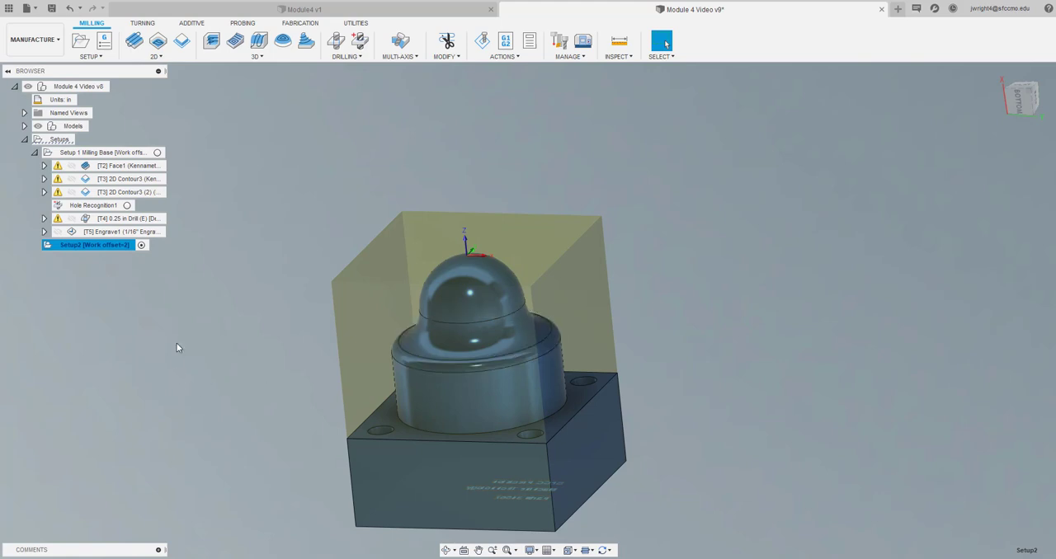
Rename the second setup as Setup 2 Milling the Form
double_click(117, 245)
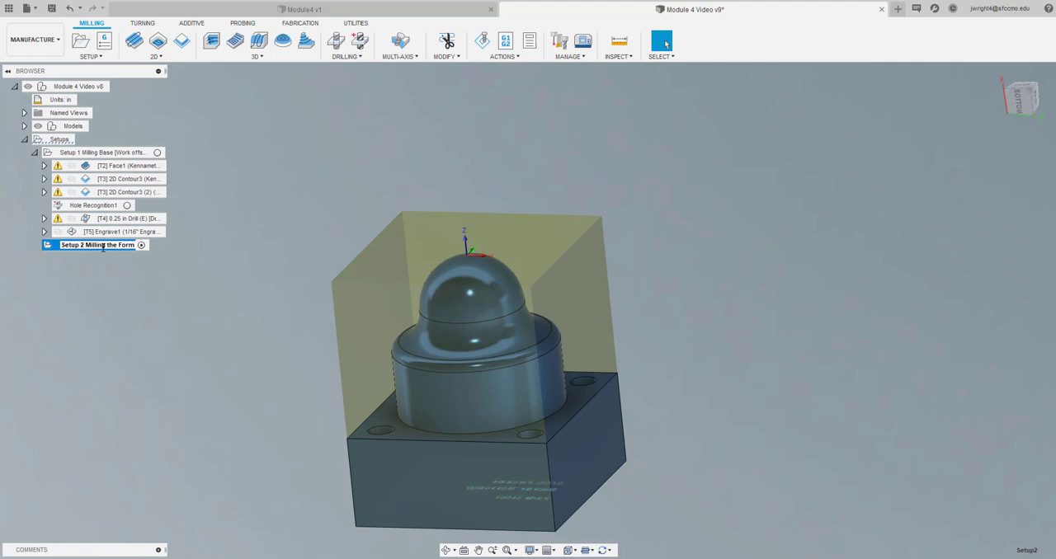
key("Return")
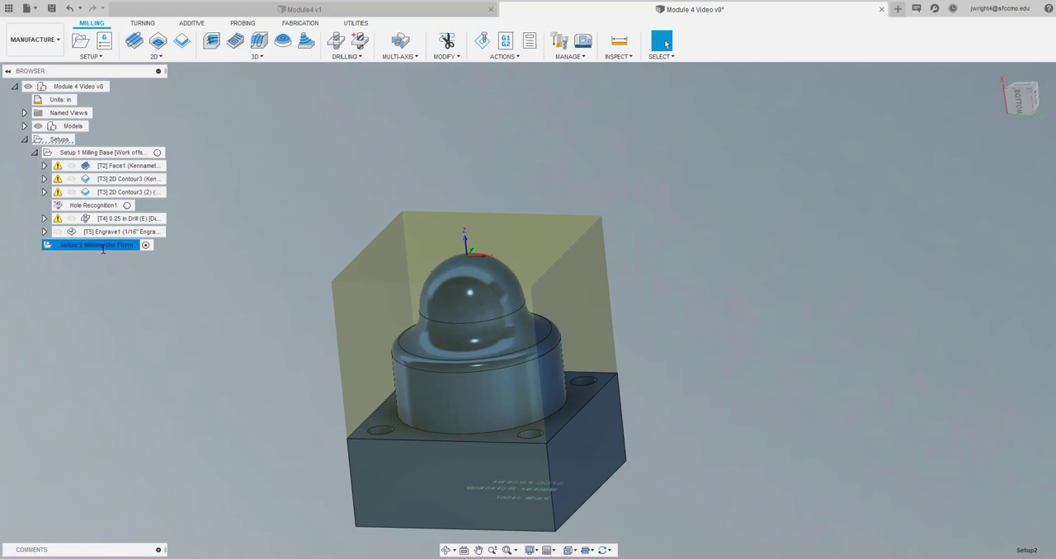
left_click(92, 304)
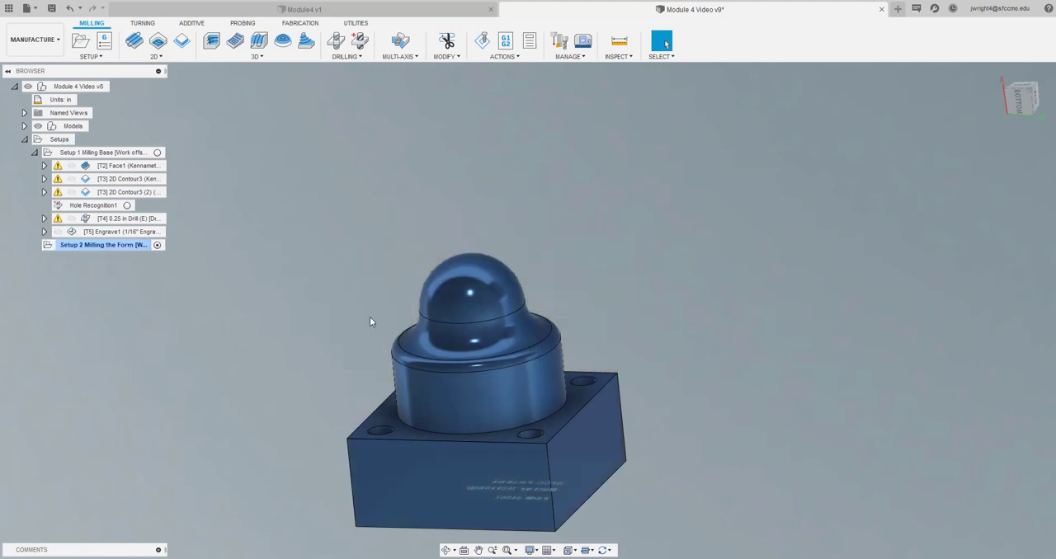
Start a 3D Adaptive operation and set its bottom height from Selection, using a corner hole's upper edge on the base
mouse_move(528, 300)
middle_mouse_down("shift")
mouse_move(578, 302)
mouse_move(578, 281)
mouse_move(644, 239)
mouse_move(548, 326)
mouse_move(540, 305)
mouse_move(557, 302)
mouse_move(549, 311)
mouse_move(540, 266)
middle_mouse_up("shift")
mouse_move(1013, 101)
left_mouse_down()
mouse_move(1022, 127)
mouse_move(1020, 103)
left_mouse_up()
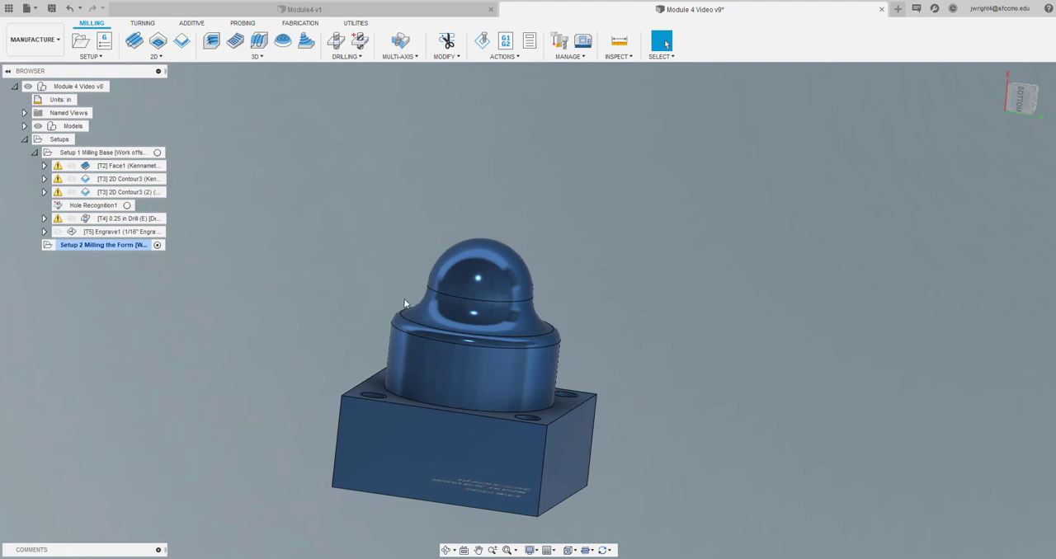
scroll(403, 303, "down", 2)
scroll(404, 302, "up", 3)
scroll(403, 302, "down", 1)
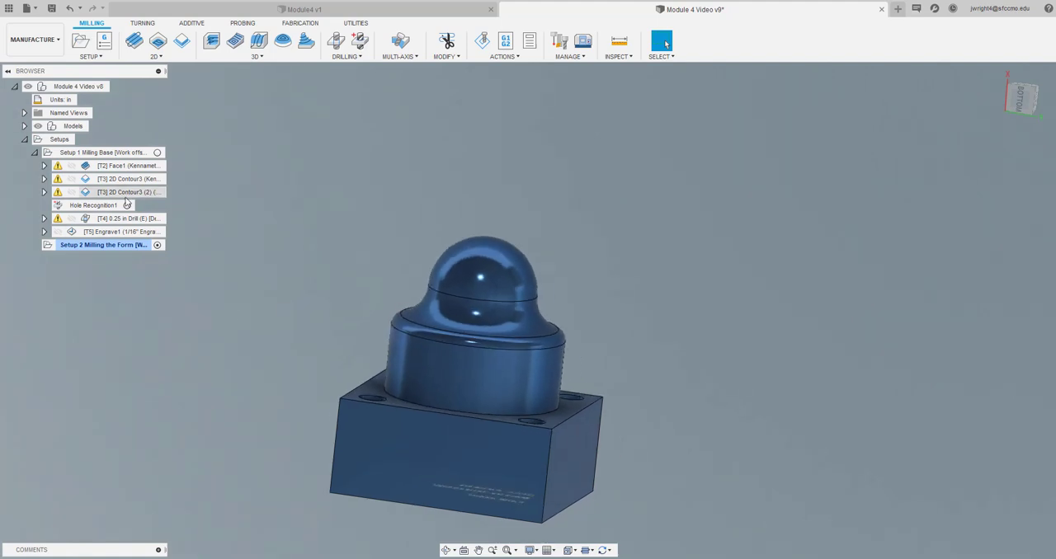
left_click(211, 42)
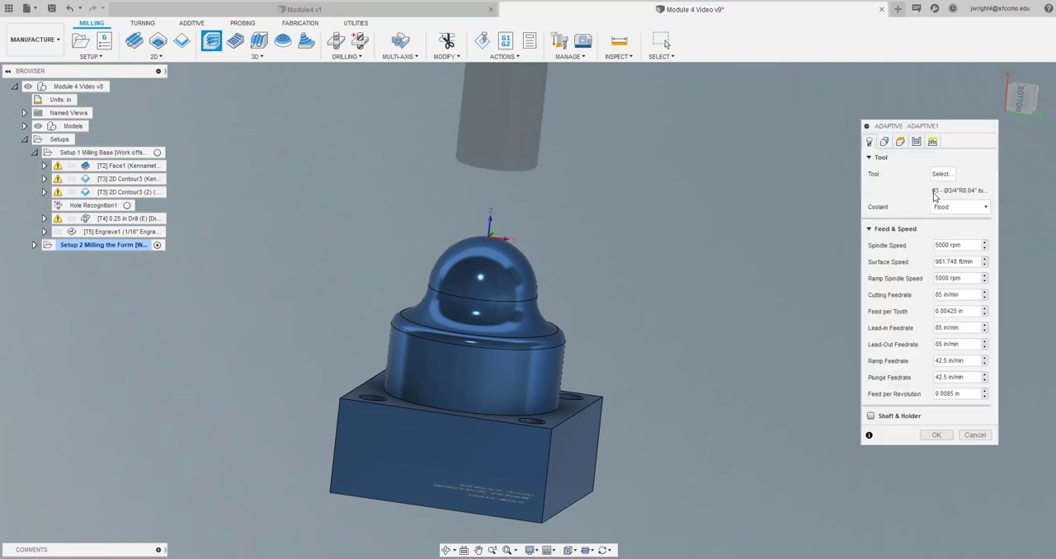
left_click(885, 143)
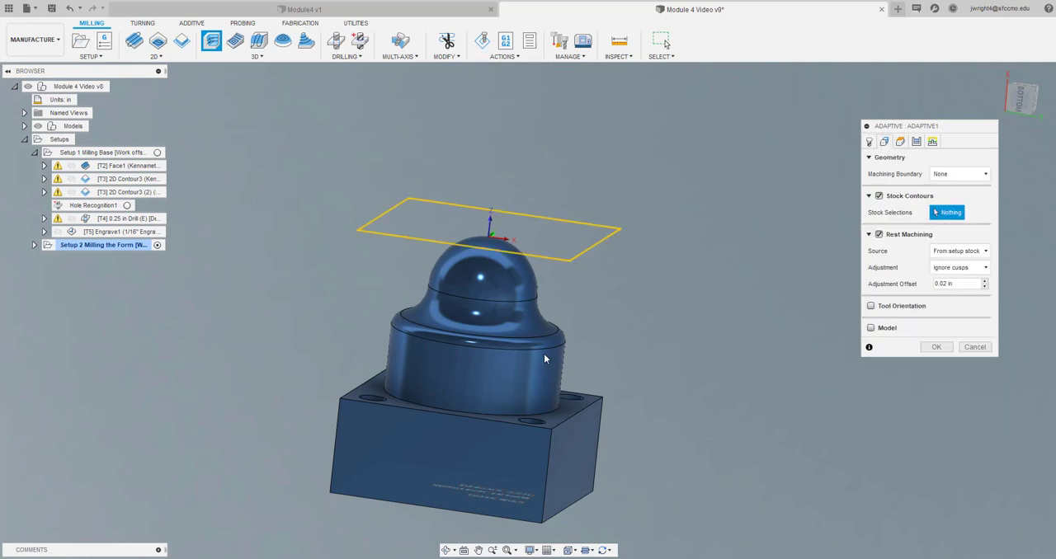
left_click(899, 142)
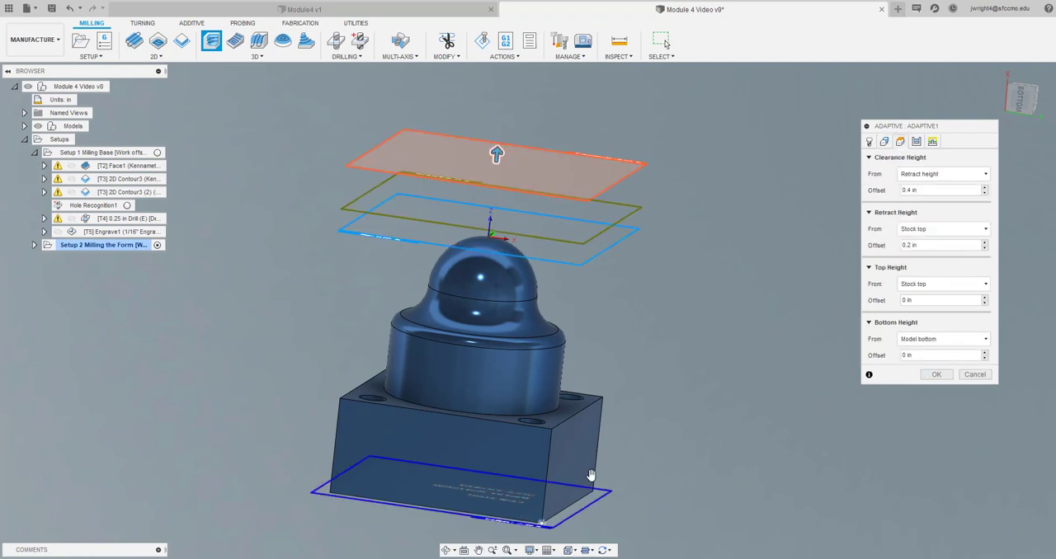
left_click(916, 342)
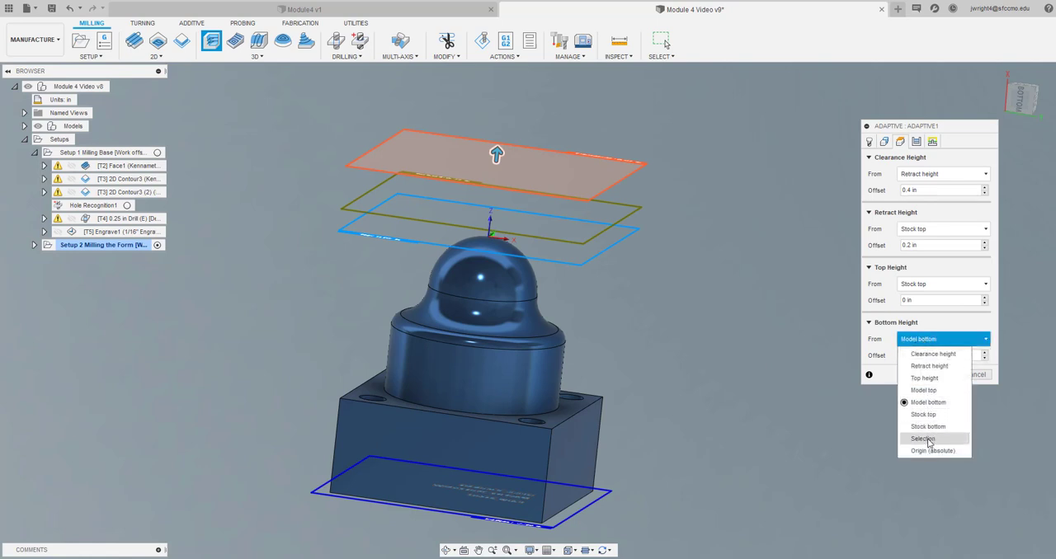
left_click(923, 438)
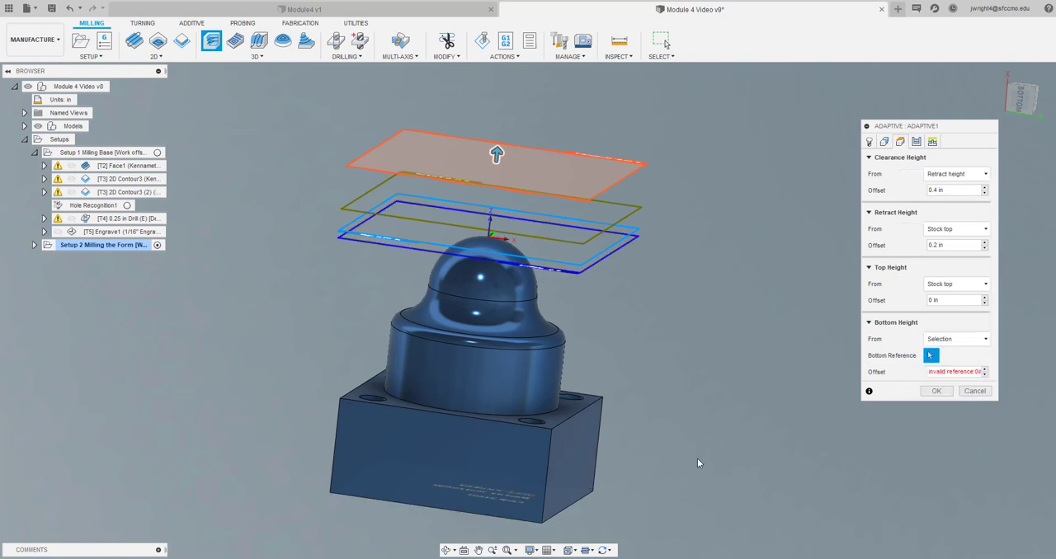
left_click(534, 423)
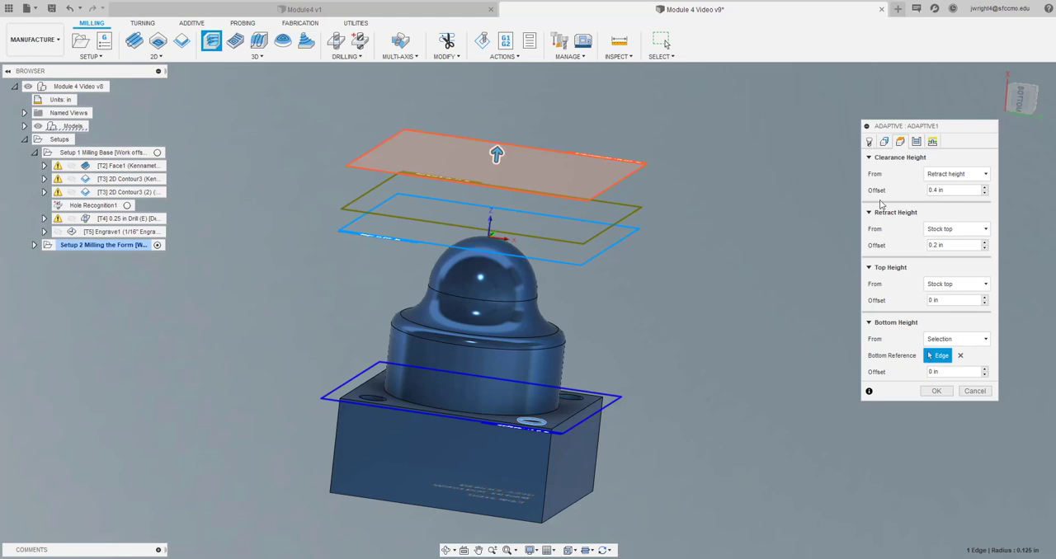
Turn off Rest Machining for the adaptive operation and generate its toolpath
left_click(932, 142)
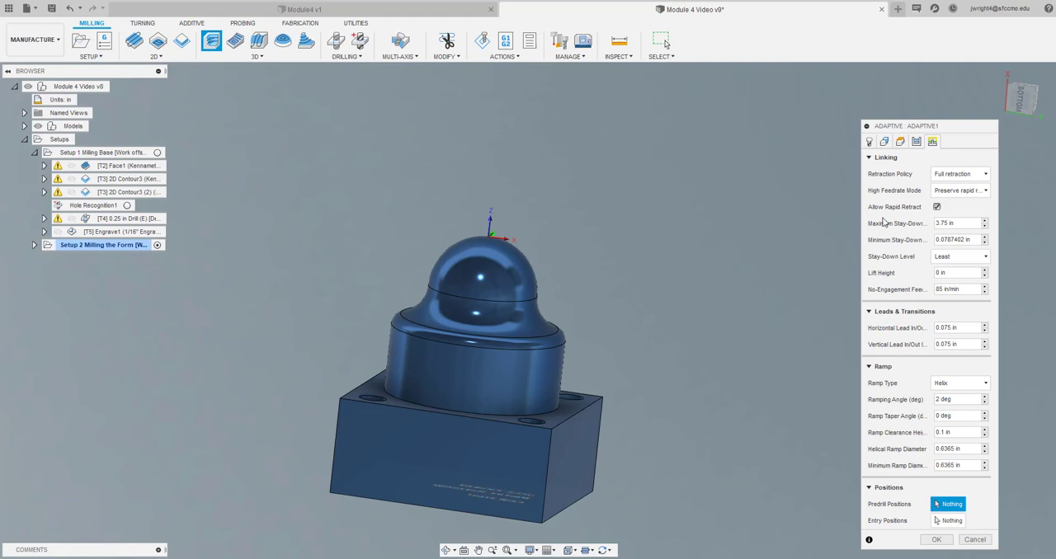
left_click(885, 143)
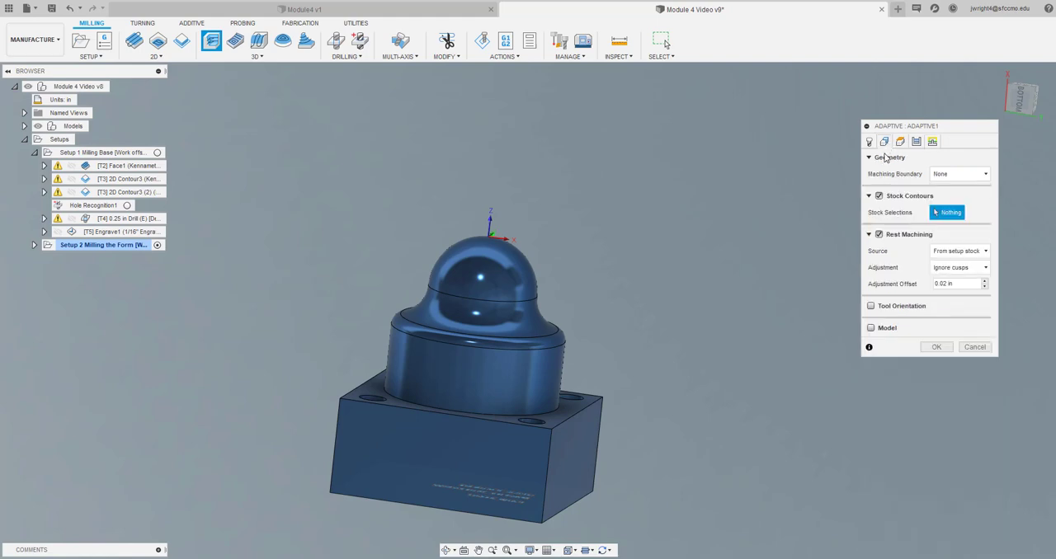
left_click(879, 235)
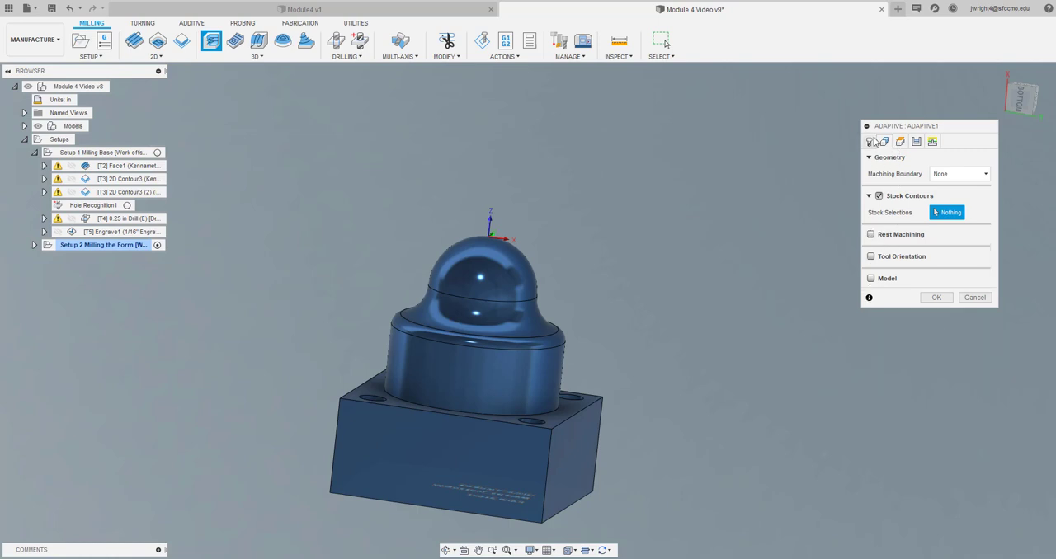
left_click(937, 299)
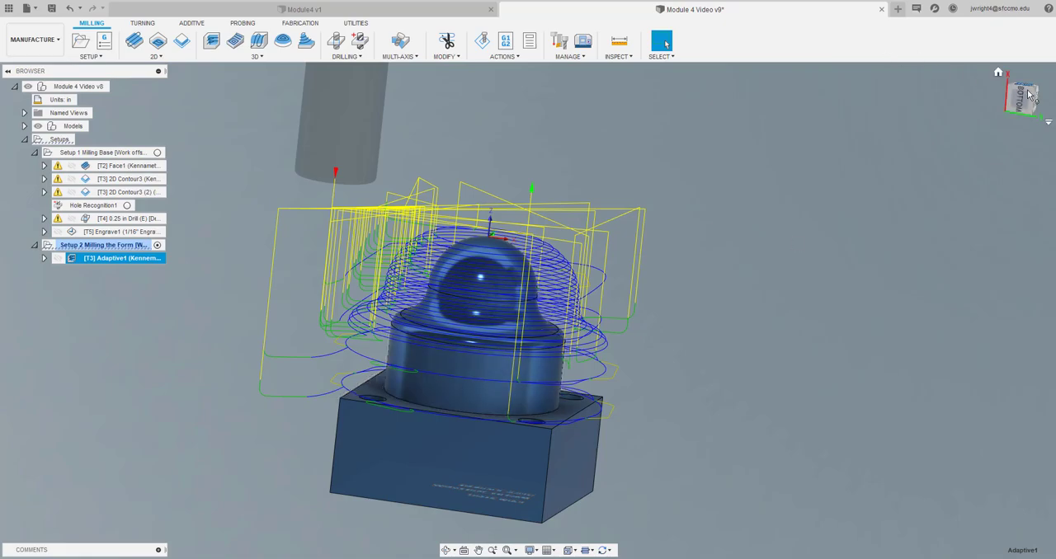
Simulate the adaptive toolpath on the stock at a faster playback speed to check the roughed dome and cylinder
mouse_move(1025, 101)
left_mouse_down()
mouse_move(1002, 73)
mouse_move(1017, 68)
mouse_move(1025, 87)
mouse_move(1014, 96)
left_mouse_up()
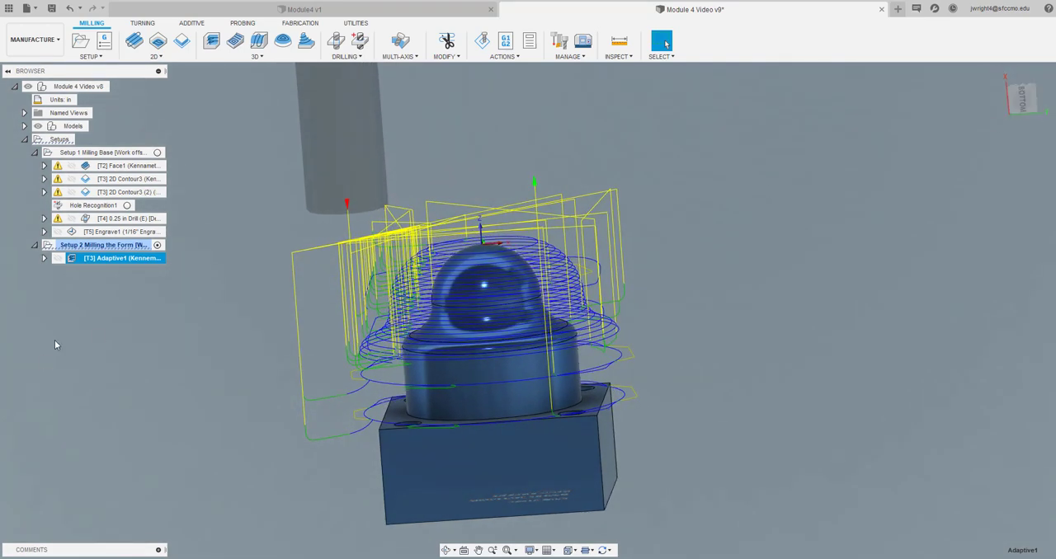
left_click(482, 40)
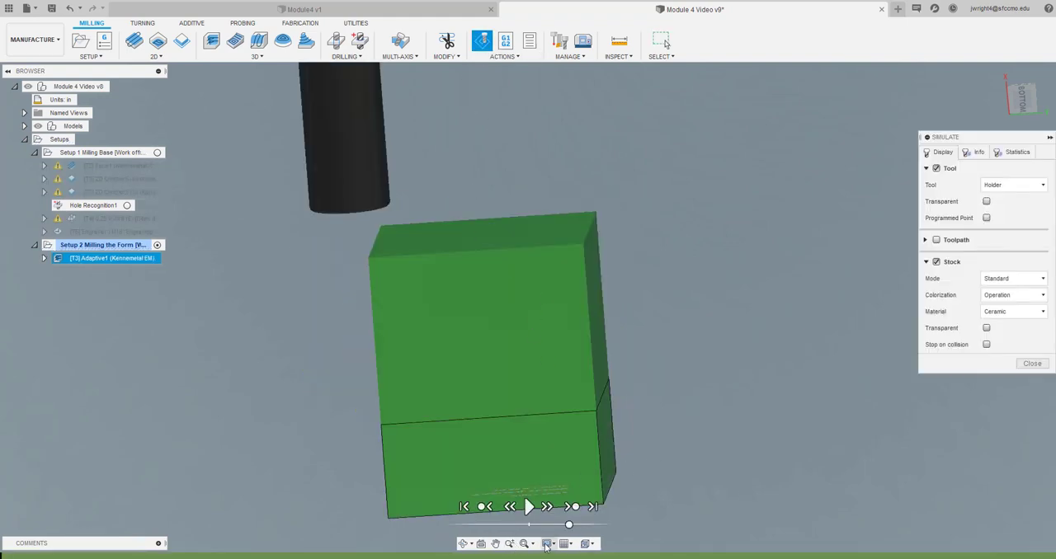
left_click_drag(569, 526, 608, 525)
left_click(529, 506)
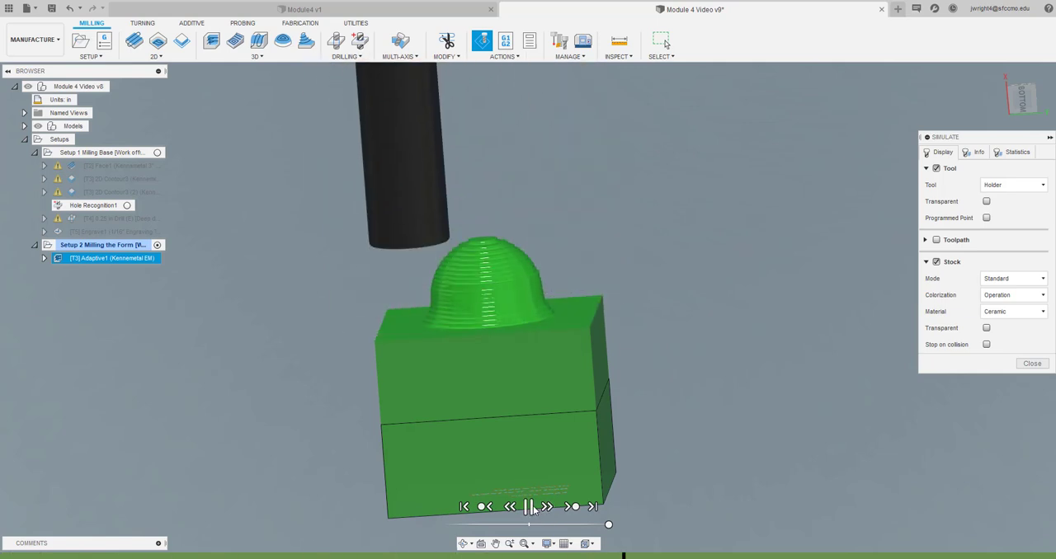
left_click(530, 506)
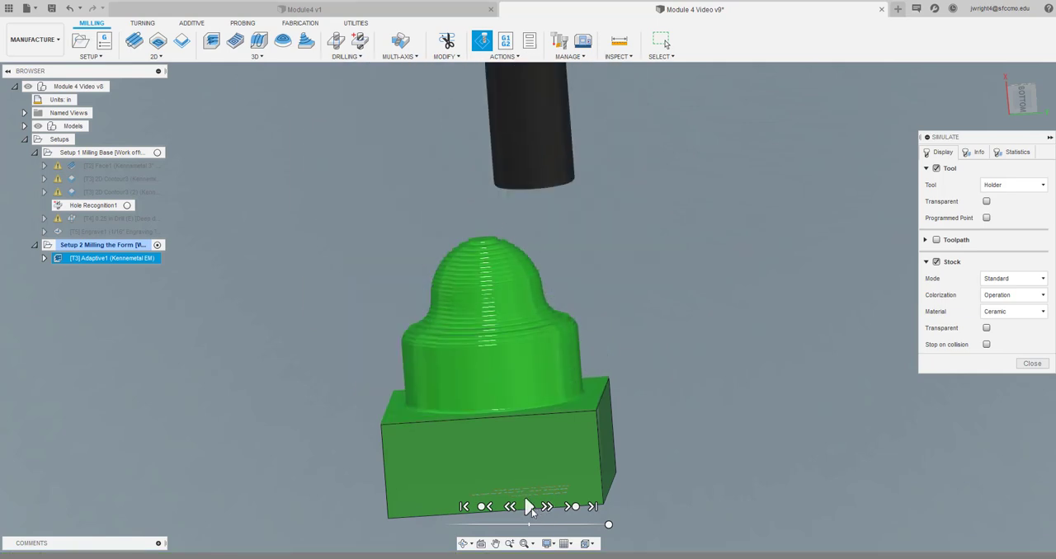
Exit the simulation, edit the adaptive operation's radial stock to leave to 0.01 in, and regenerate its toolpath
left_click(1031, 363)
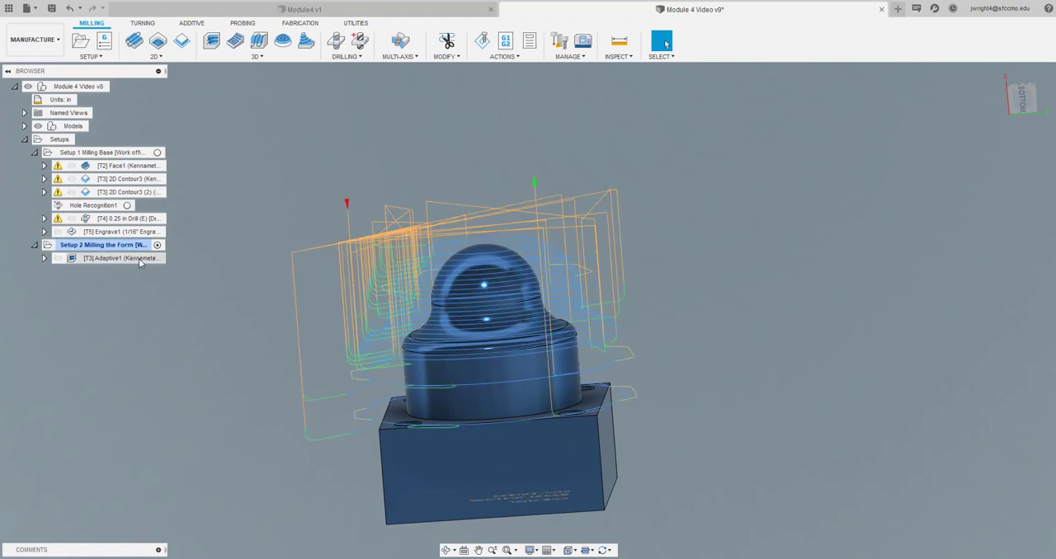
right_click(139, 259)
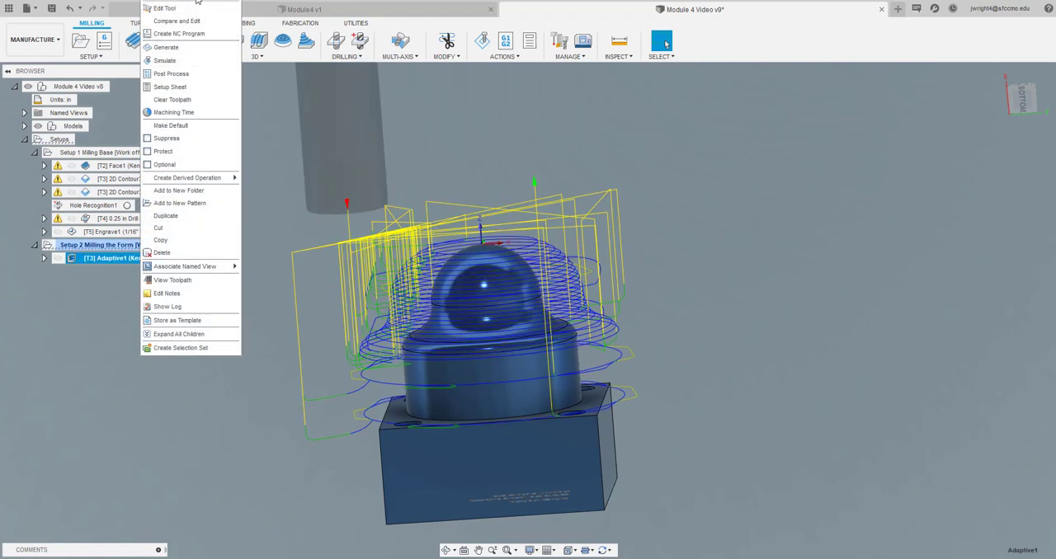
left_click(196, 2)
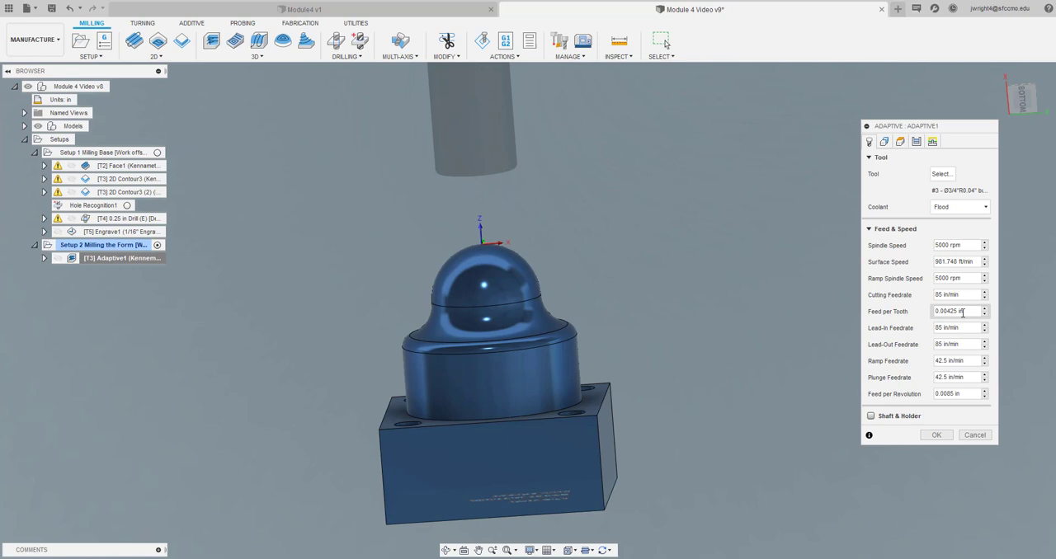
left_click(884, 142)
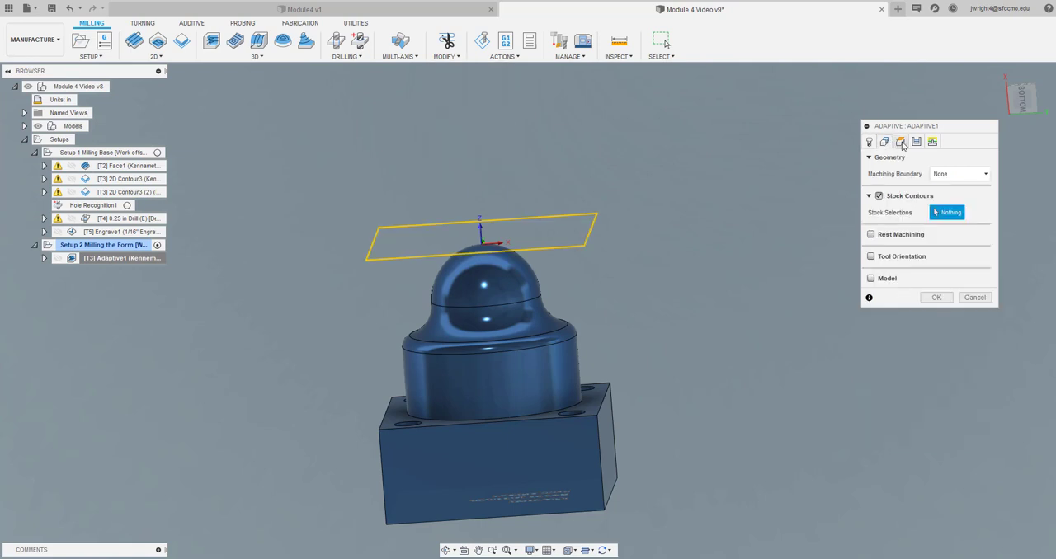
left_click(901, 143)
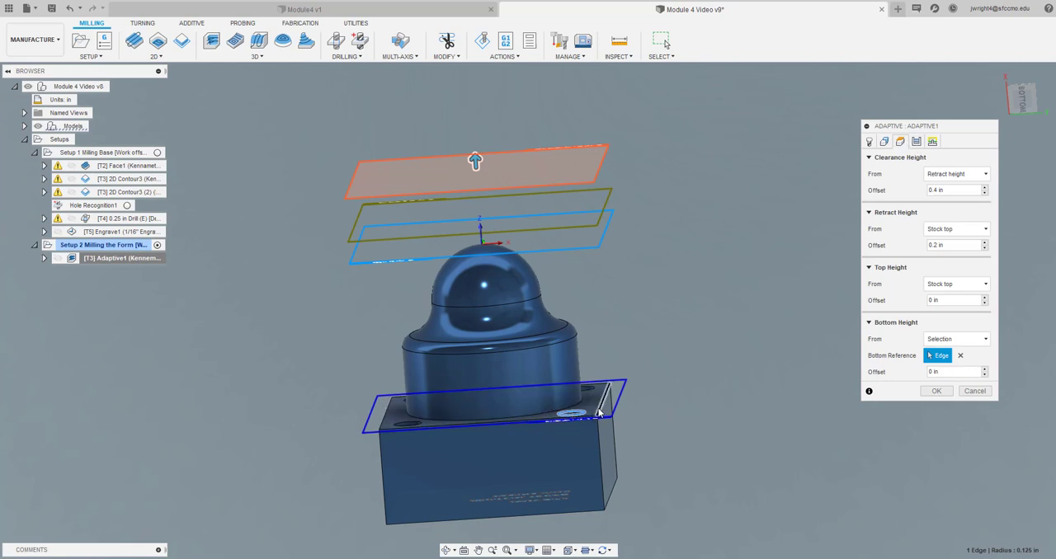
left_click(916, 142)
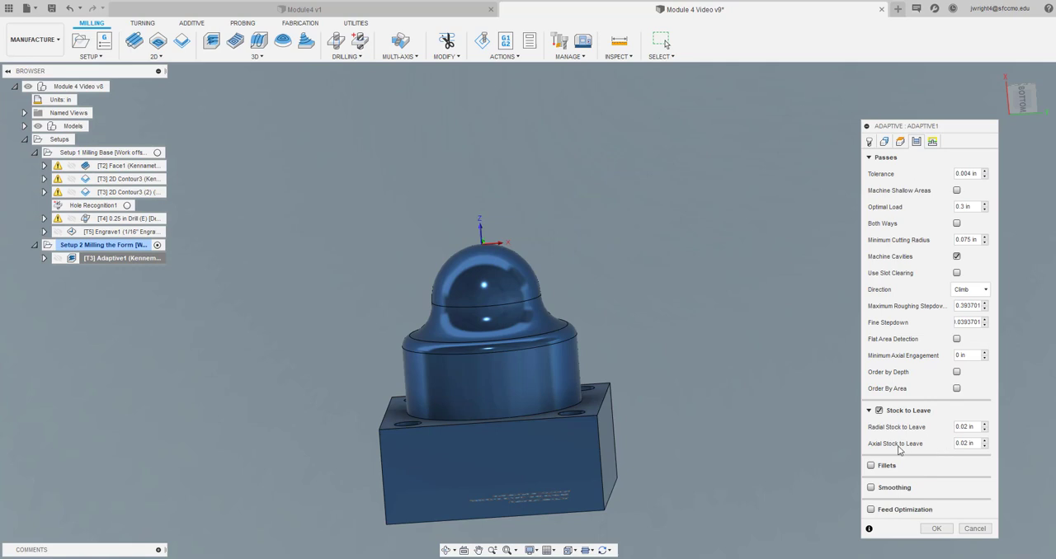
double_click(974, 426)
type(".01")
key("Tab")
key("BackSpace")
left_click(936, 529)
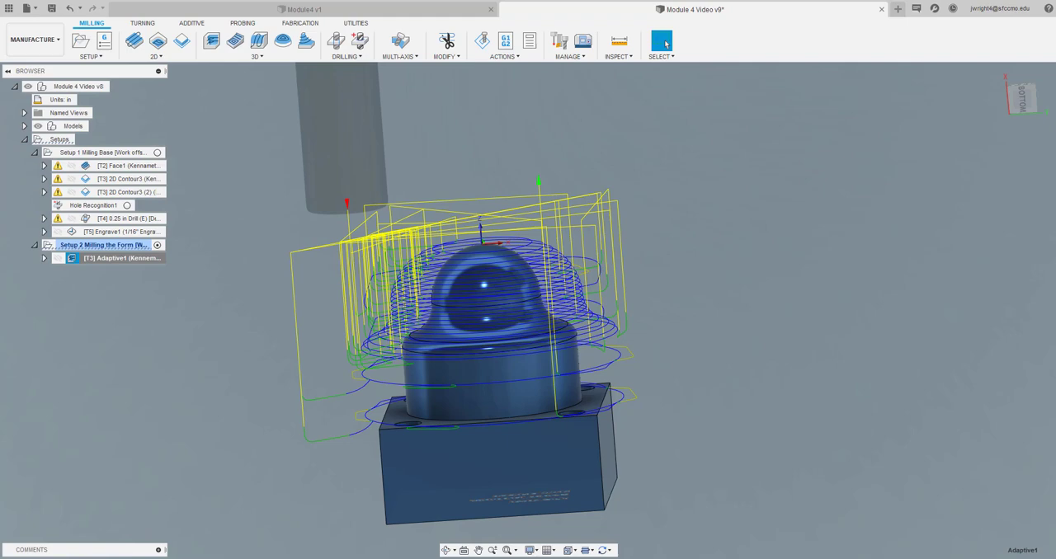
Save the design as a new version with the description User Saved and deselect the adaptive toolpath
left_click(52, 8)
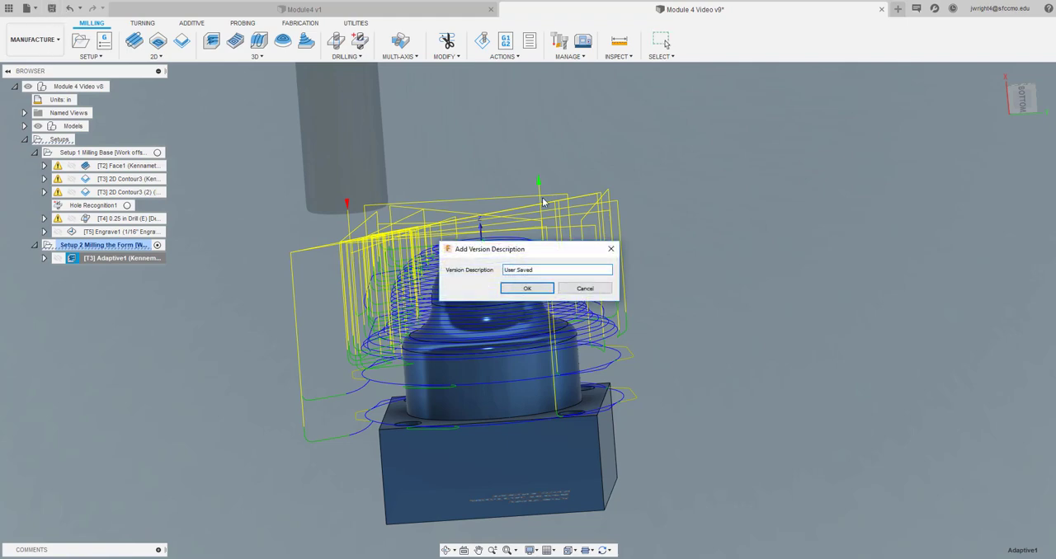
left_click(533, 289)
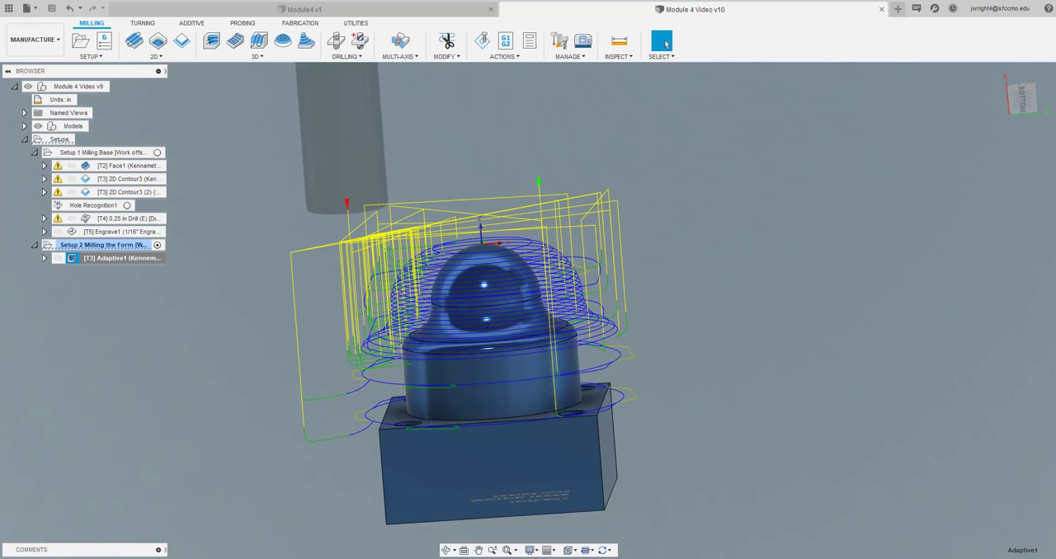
scroll(367, 347, "up", 3)
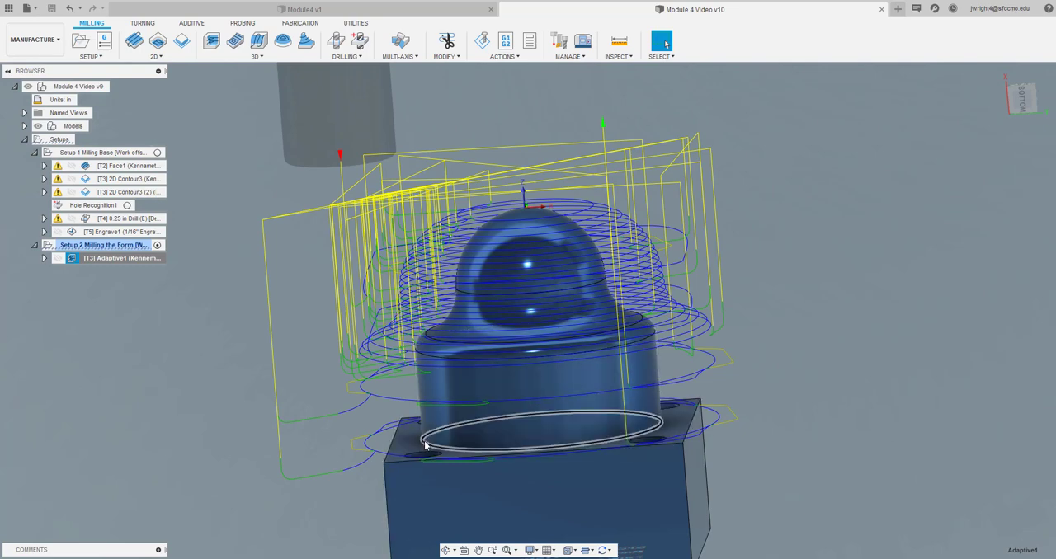
scroll(425, 446, "down", 4)
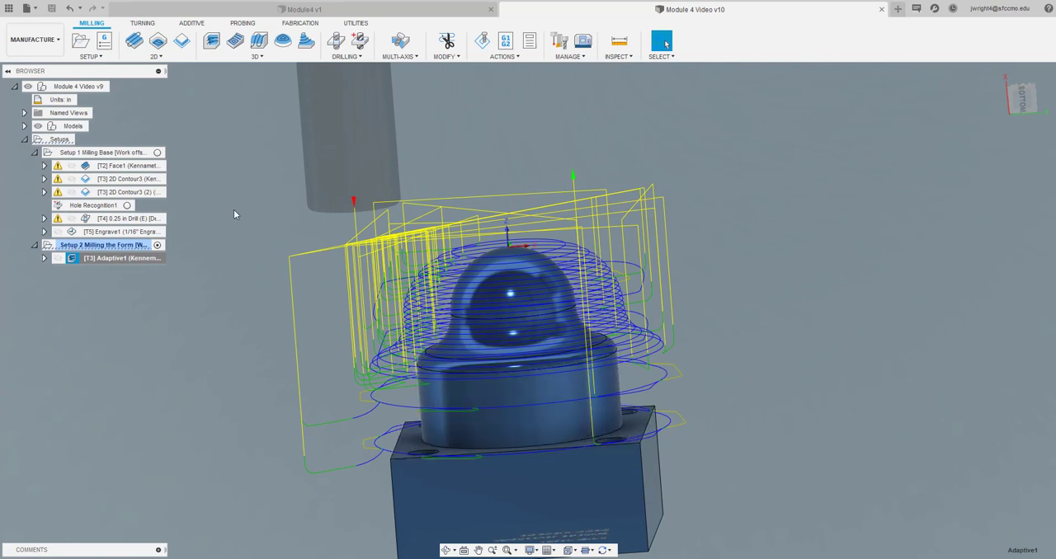
left_click(182, 311)
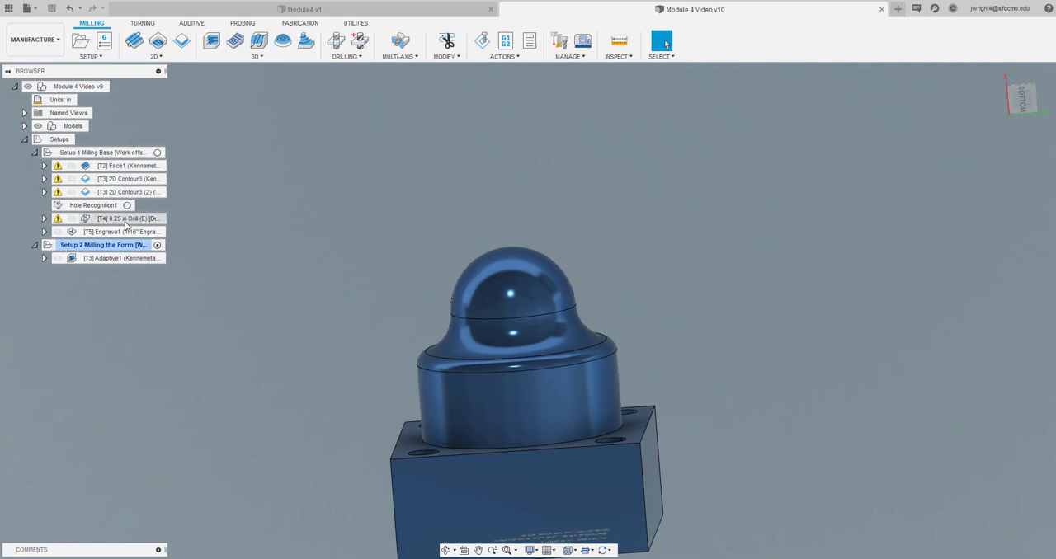
Start a 2D Contour operation in the second setup and select the cylinder's lower circular edge as its contour
mouse_move(123, 260)
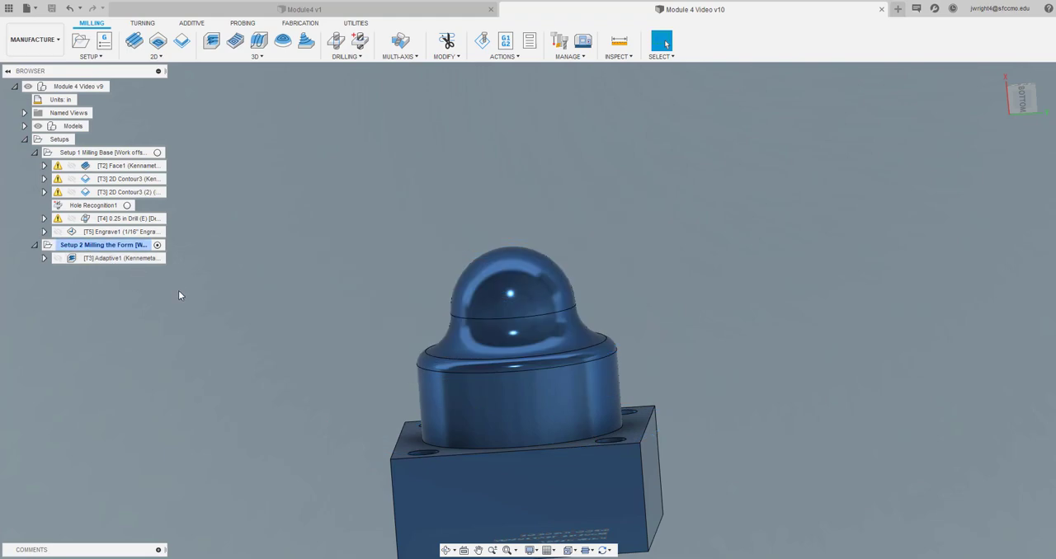
scroll(191, 157, "up", 1)
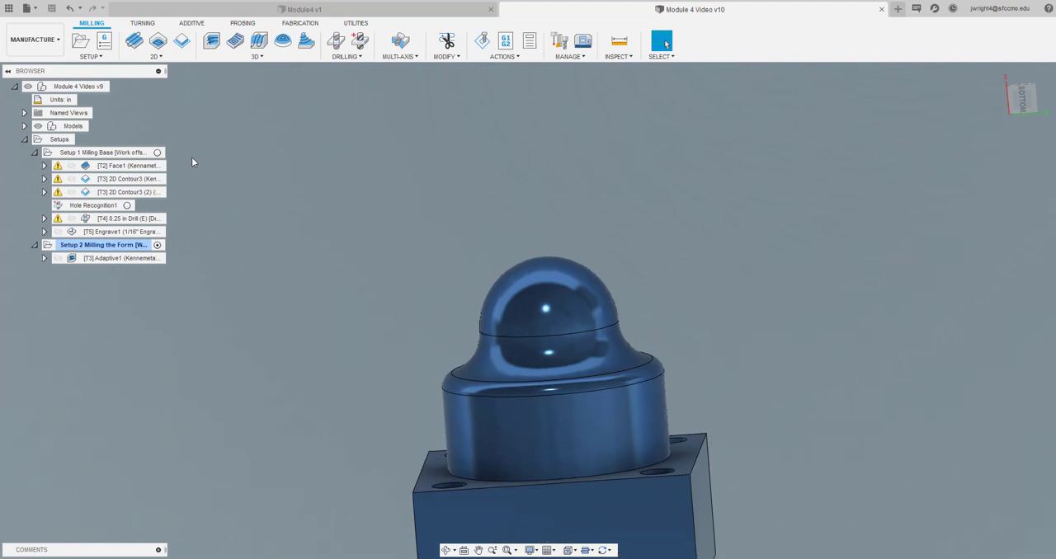
scroll(193, 150, "down", 2)
left_click(189, 47)
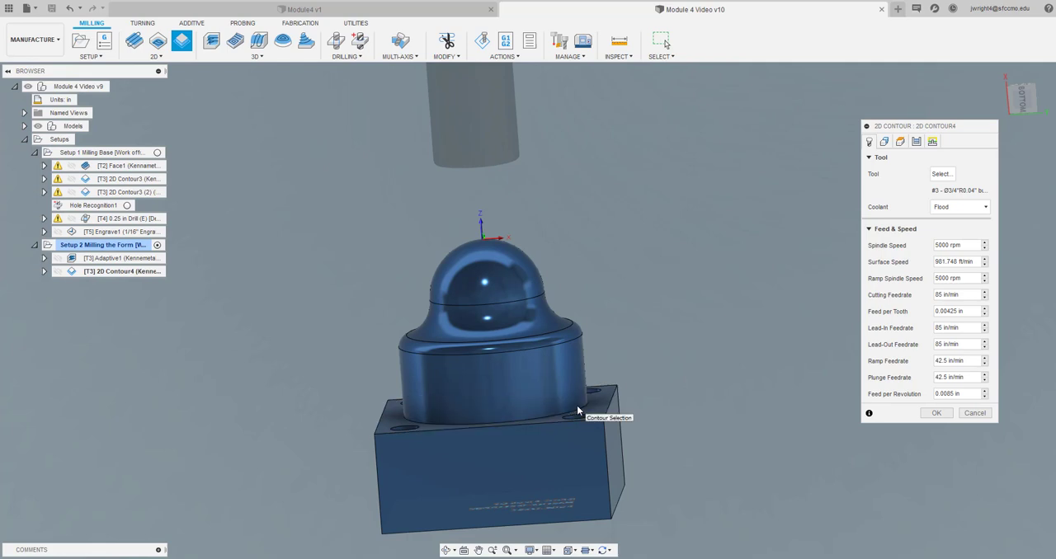
left_click(579, 411)
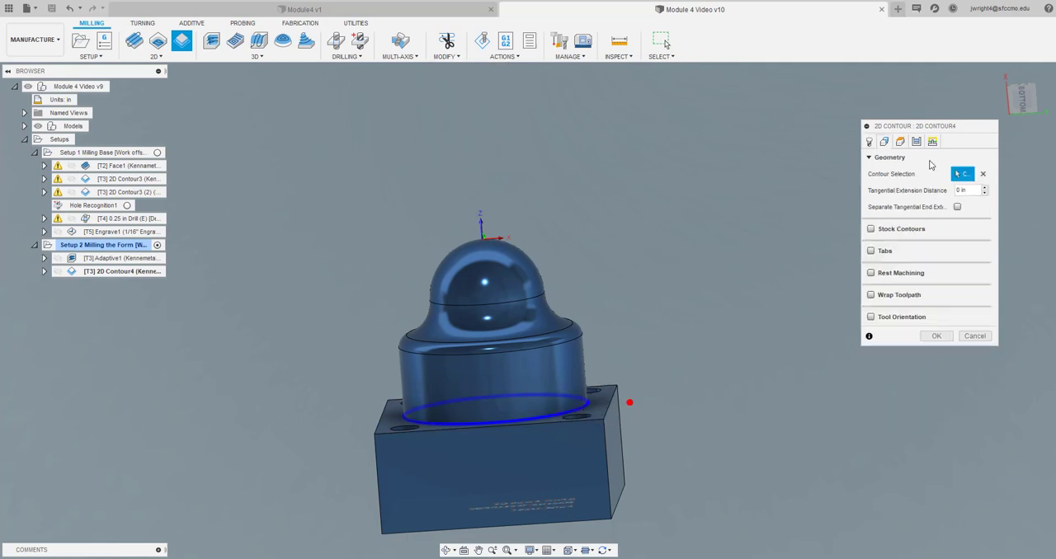
Duplicate the 3/4 R0.04 bull nose (Kennemetal EM) tool in the SFCC's Tools library for the contour operation
left_click(870, 142)
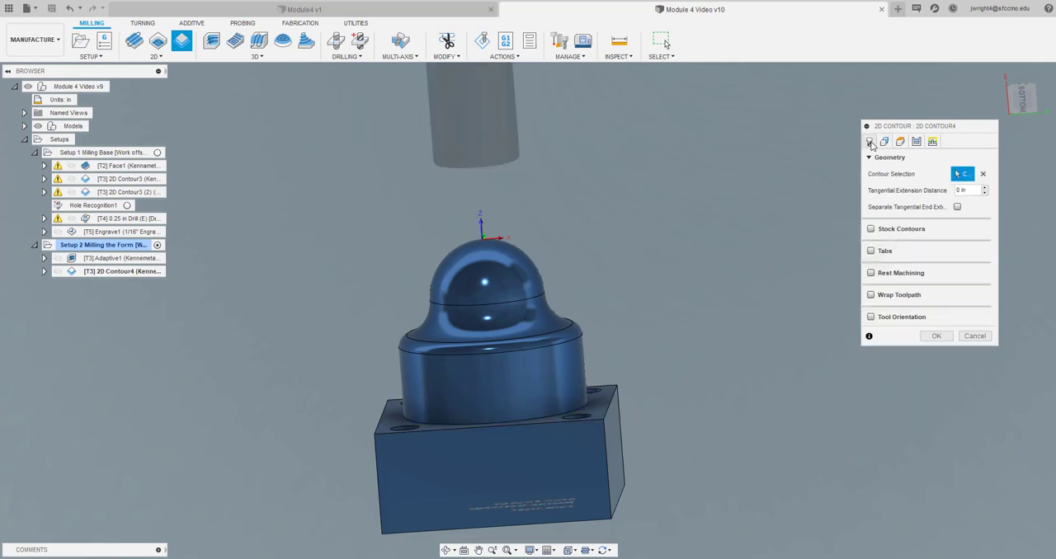
left_click(940, 174)
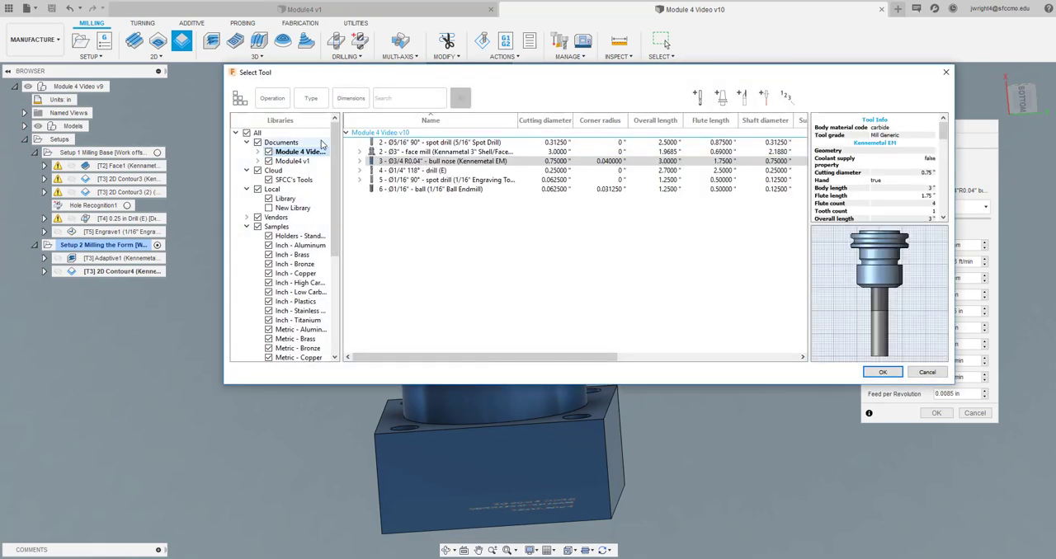
left_click(294, 179)
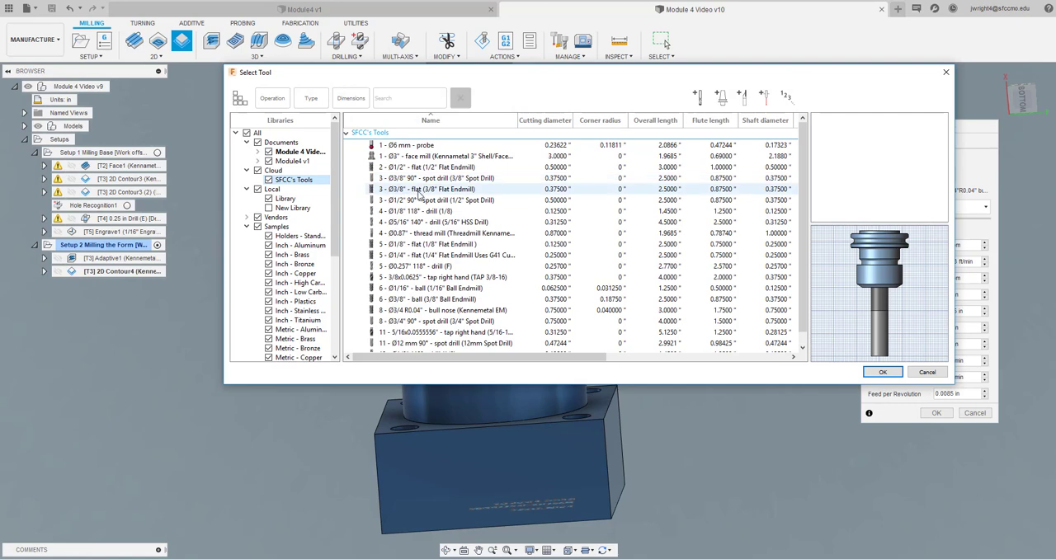
scroll(419, 192, "down", 1)
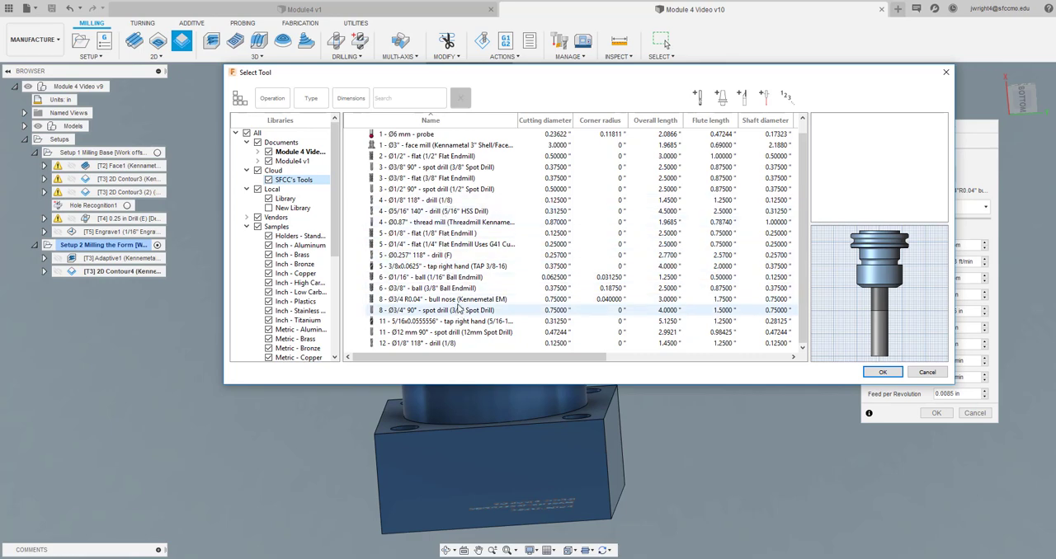
left_click(457, 302)
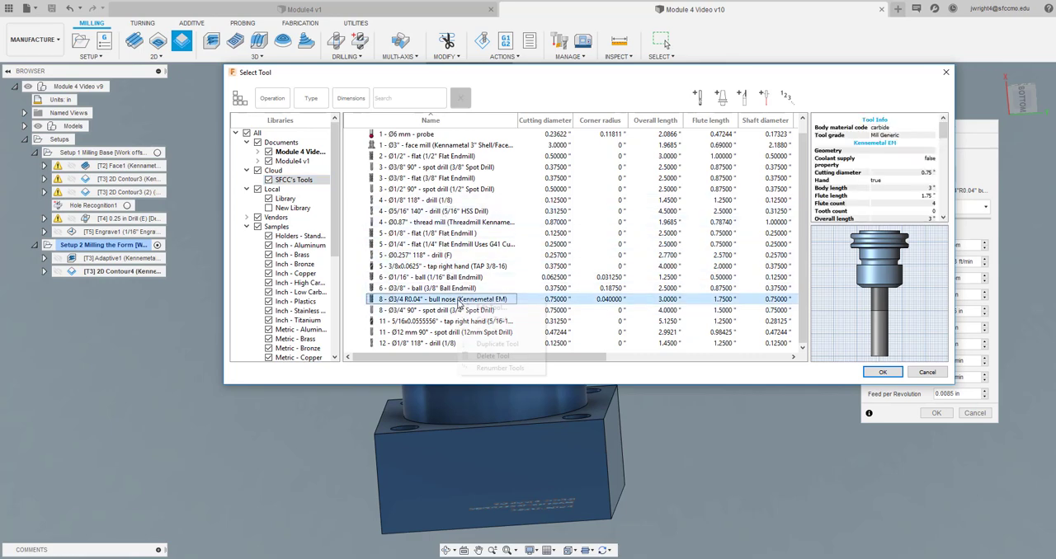
right_click(458, 302)
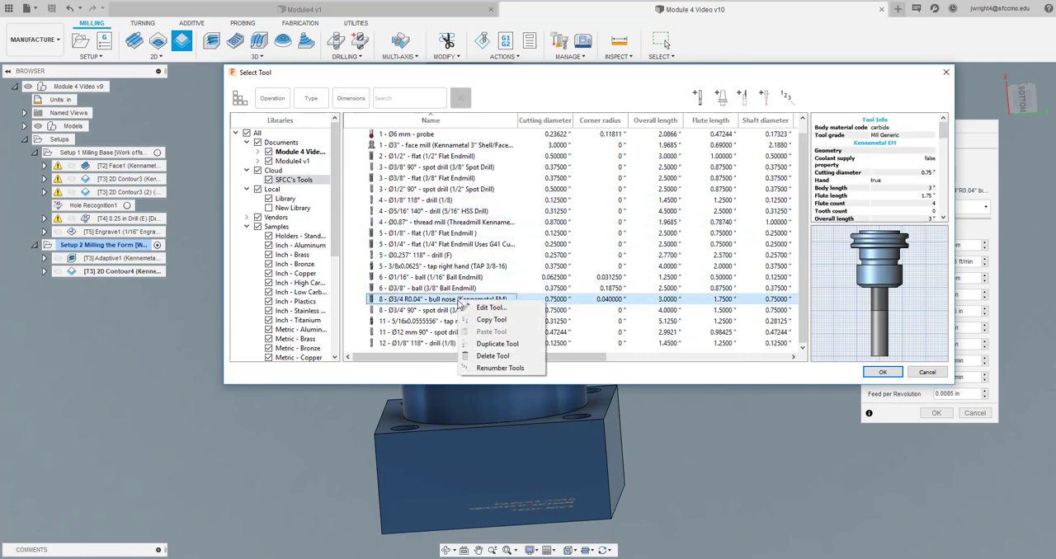
left_click(495, 345)
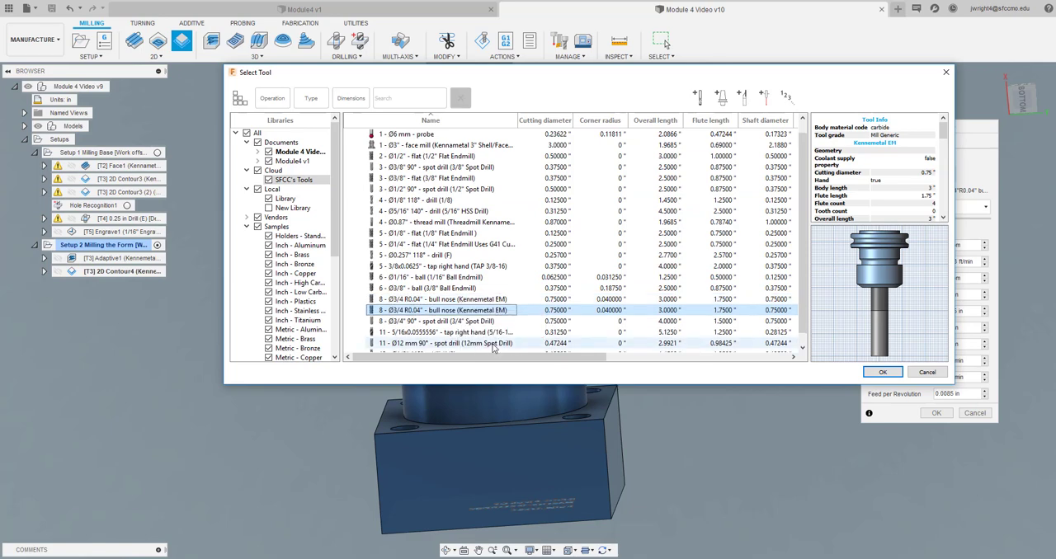
Edit the duplicated tool's cutter, changing its type to Flat end mill and its material to HSS
right_click(451, 315)
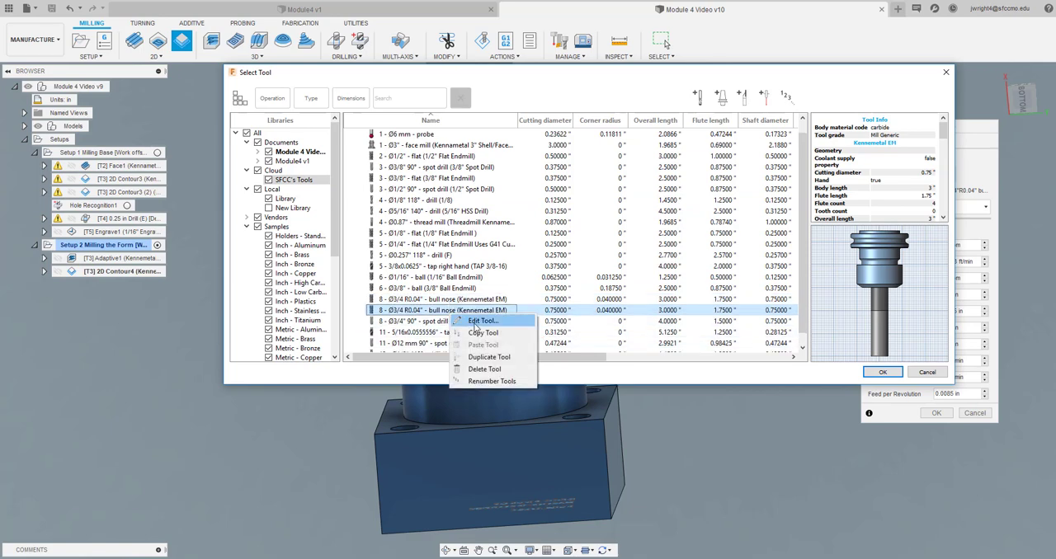
left_click(477, 320)
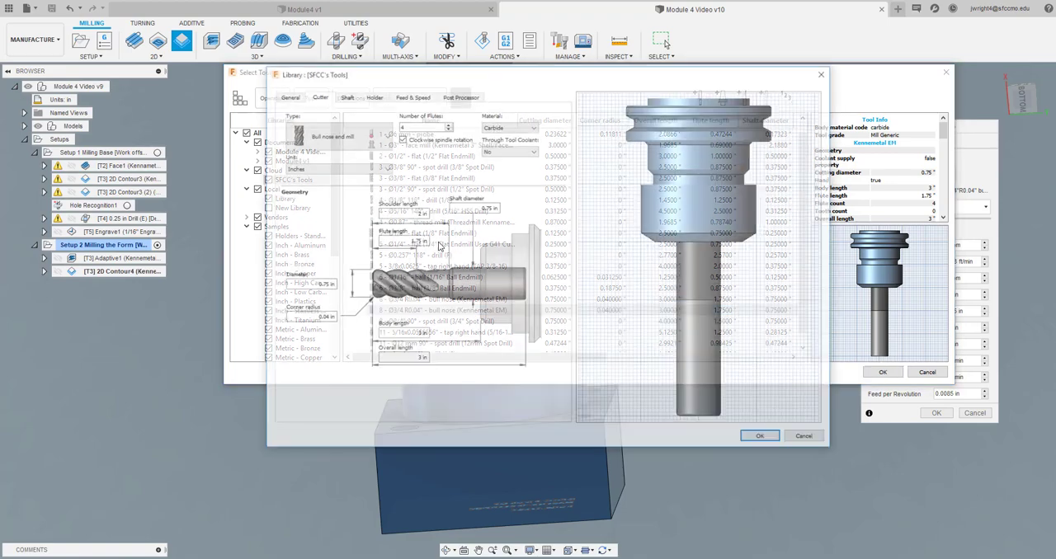
left_click(382, 135)
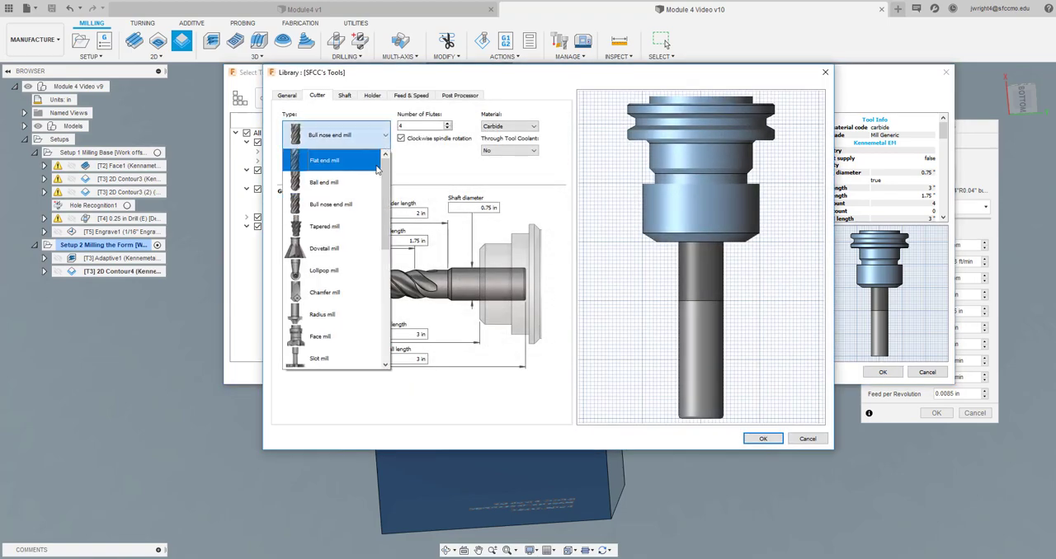
left_click(346, 160)
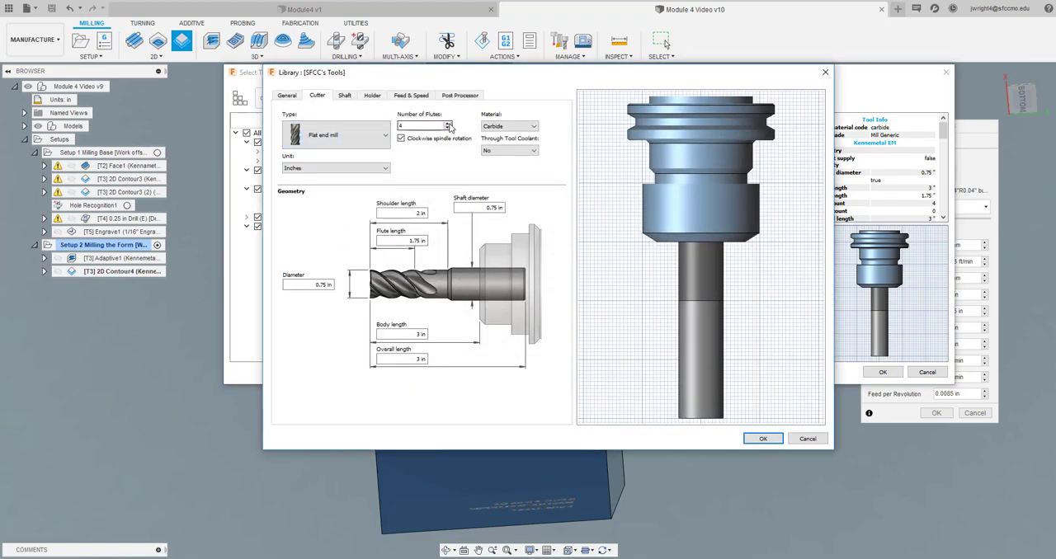
left_click(506, 126)
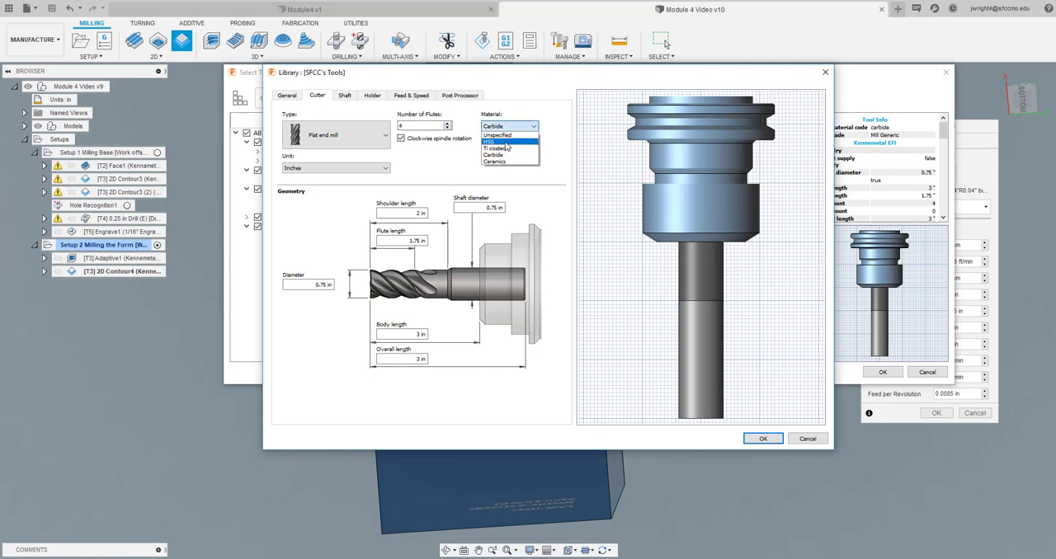
left_click(508, 147)
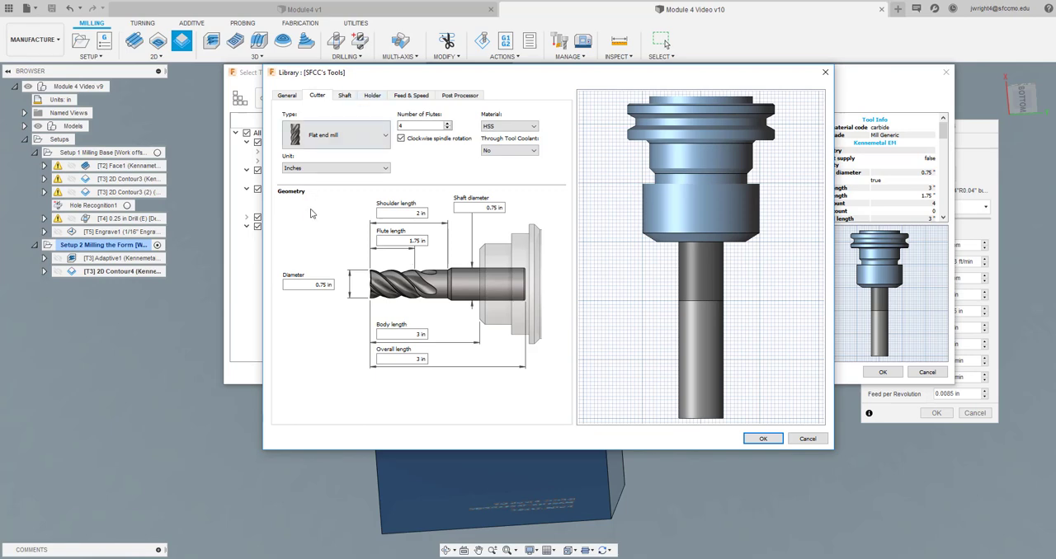
Replace the Kennemetal EM description of the duplicated tool with a new one for the flat end mill
left_click(287, 95)
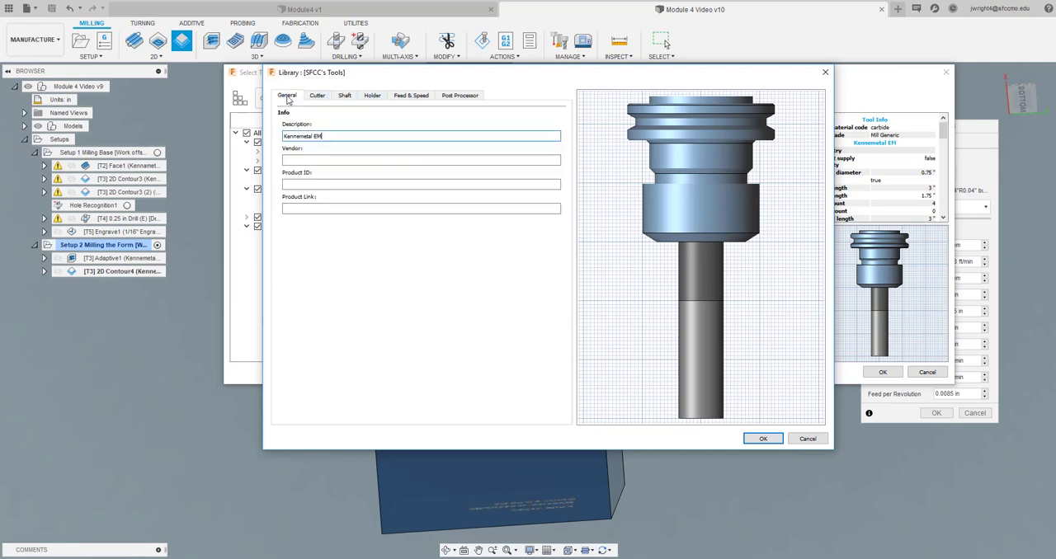
left_click(335, 136)
triple_click(315, 136)
type("3/4\" HSS")
Set the duplicated tool's spindle speed to 2000 rpm and enter a new feed per tooth
left_click(410, 95)
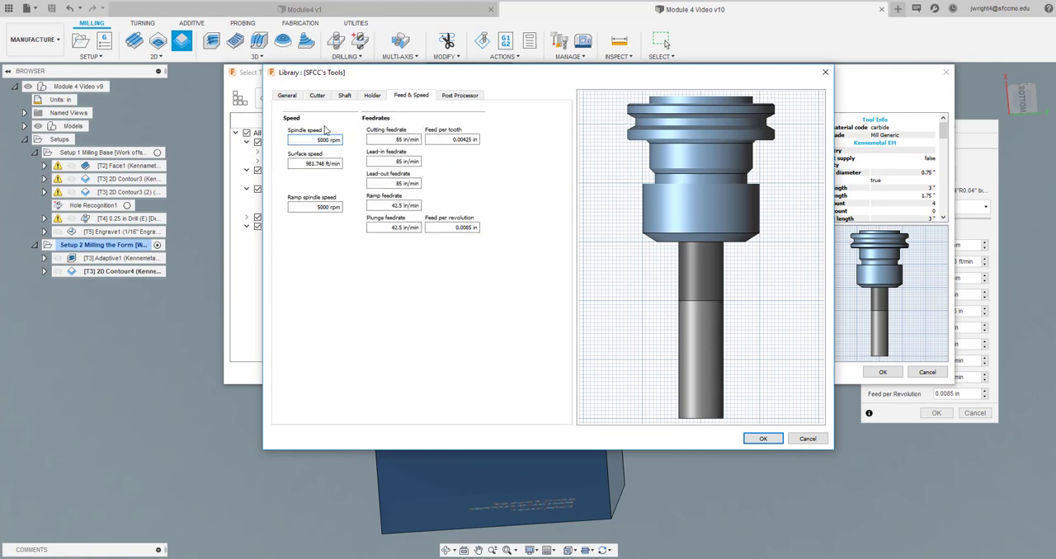
triple_click(307, 140)
type("2")
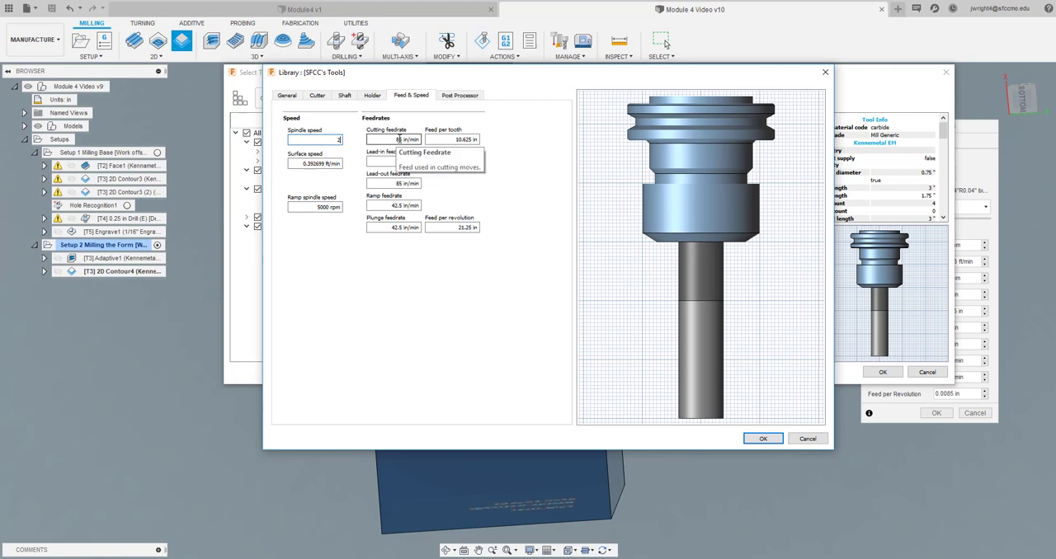
type("000")
left_click(451, 140)
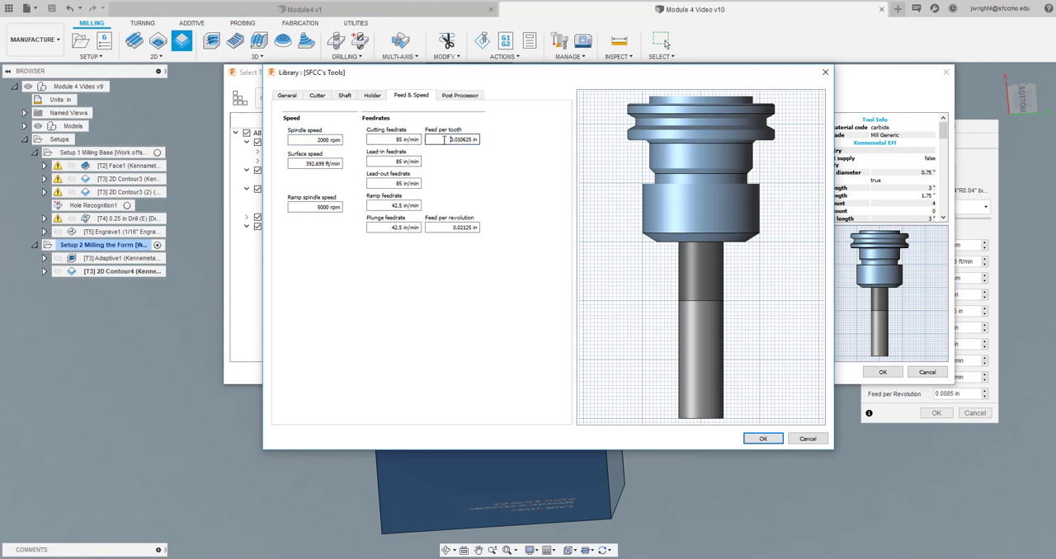
left_click_drag(443, 139, 495, 140)
type(".005")
Set the duplicated 3/4" flat end mill's tool number to 6 and assign the tool to the 2D contour operation
left_click(453, 95)
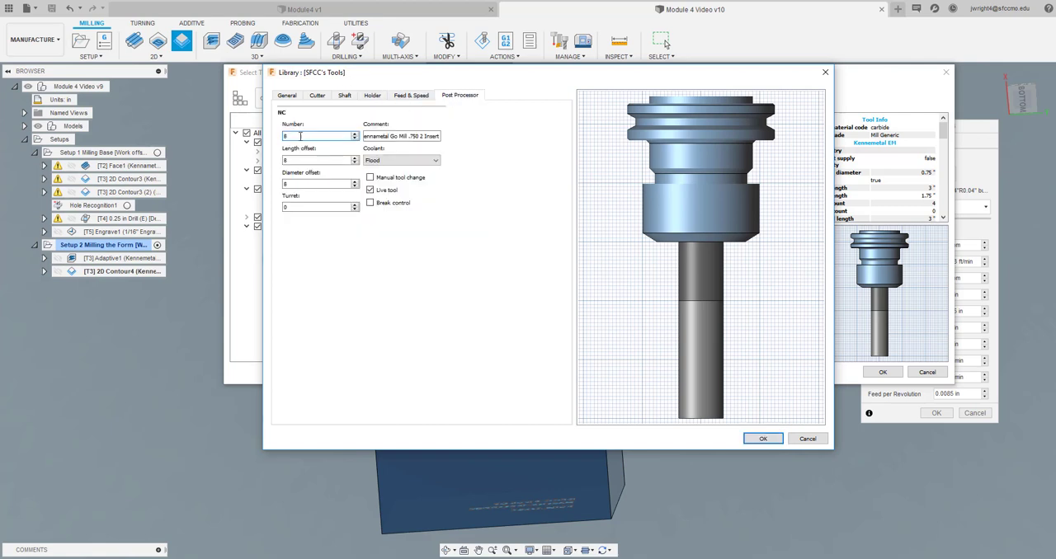
left_click(284, 136)
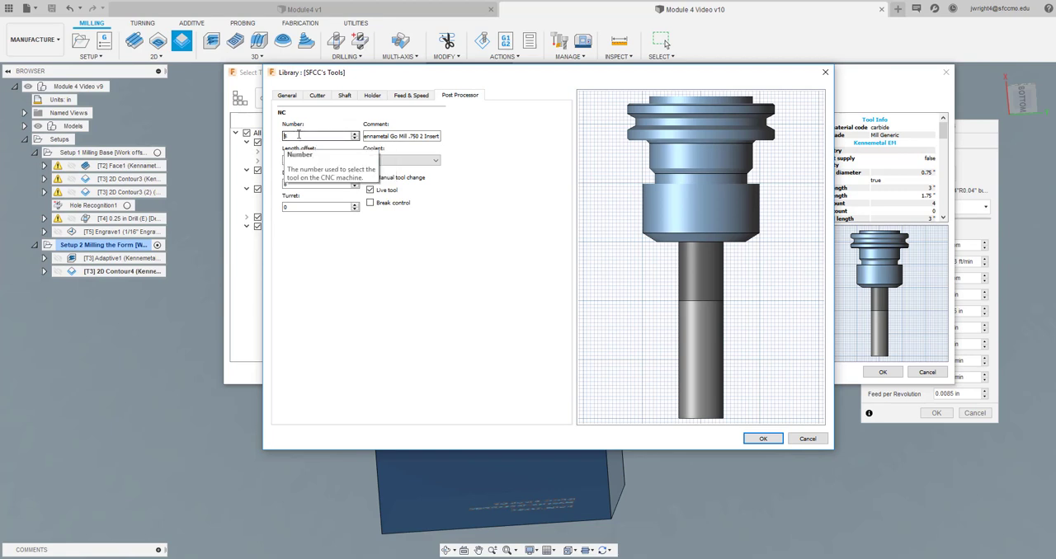
left_click_drag(291, 135, 280, 134)
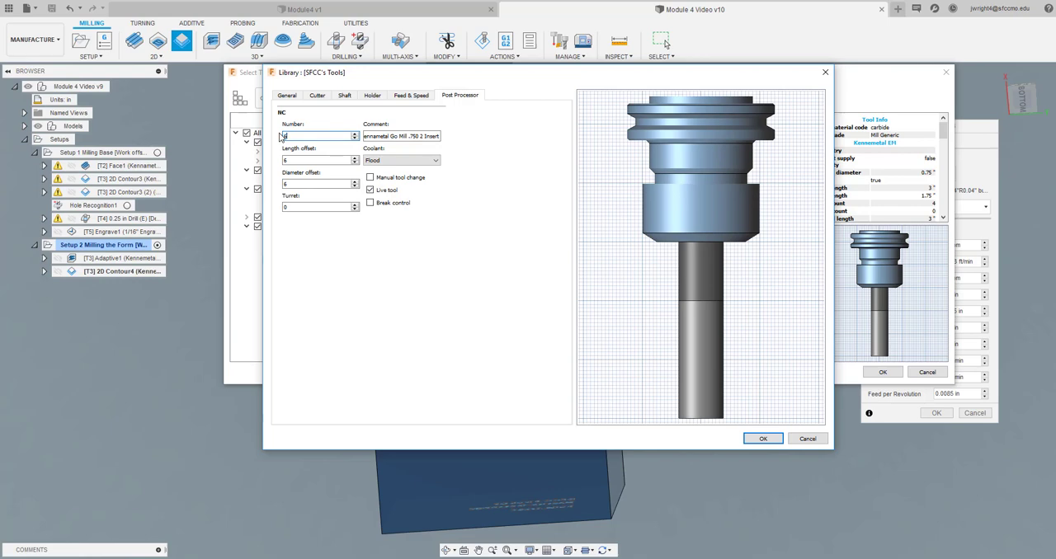
type("6")
left_click(757, 440)
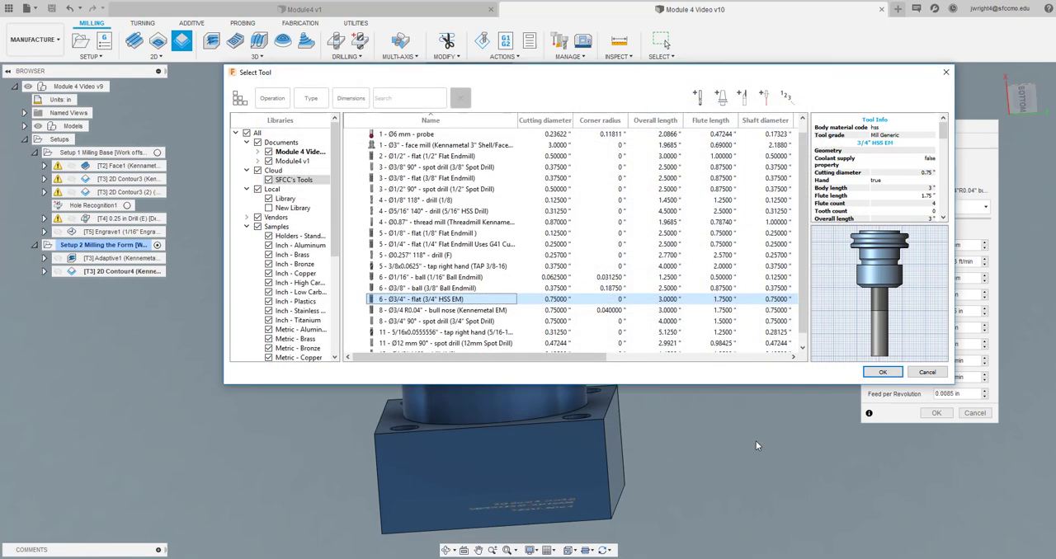
left_click(880, 373)
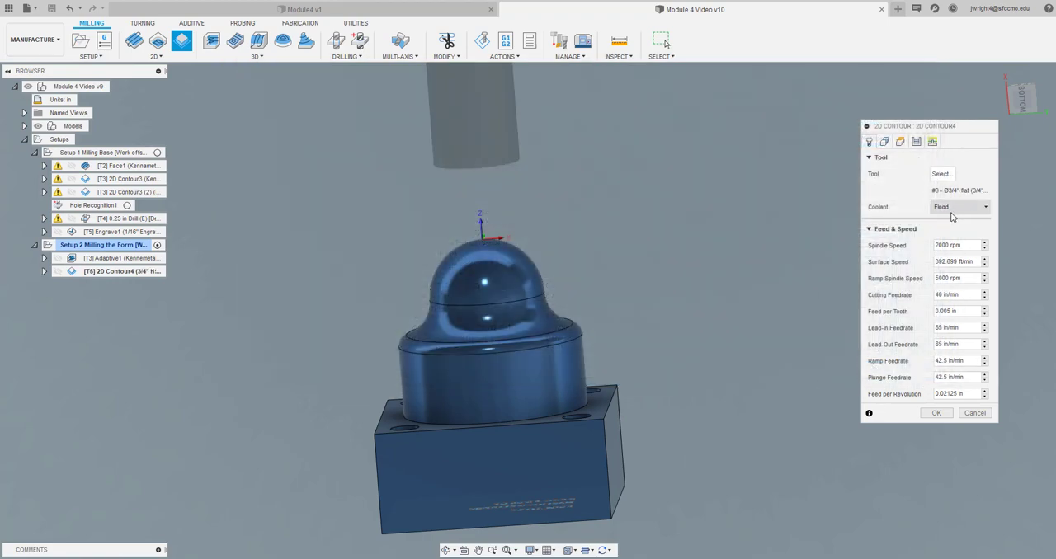
Check the 2D contour's geometry, passes and linking settings, then generate its toolpath around the base of the cylinder
left_click(884, 142)
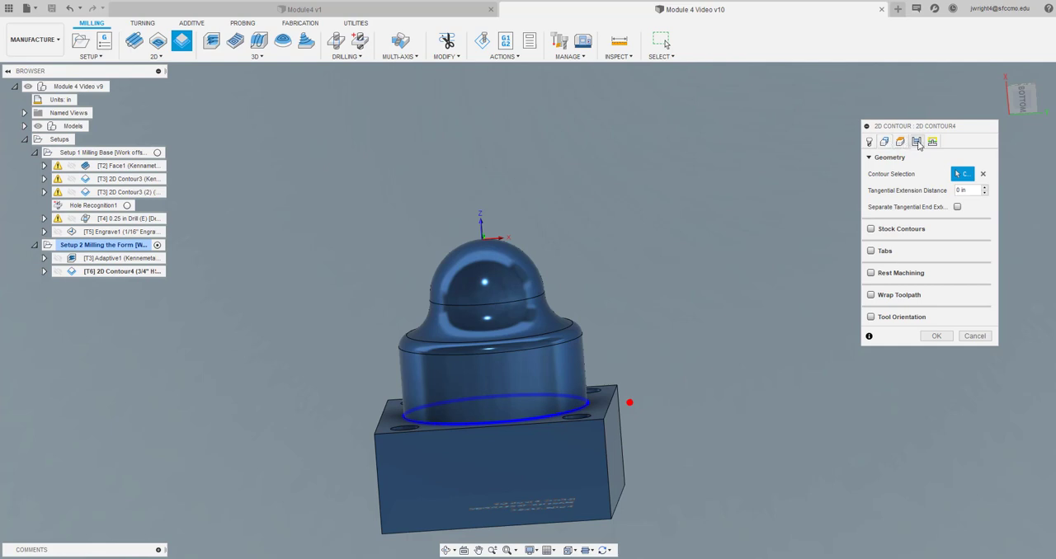
left_click(917, 144)
left_click(933, 142)
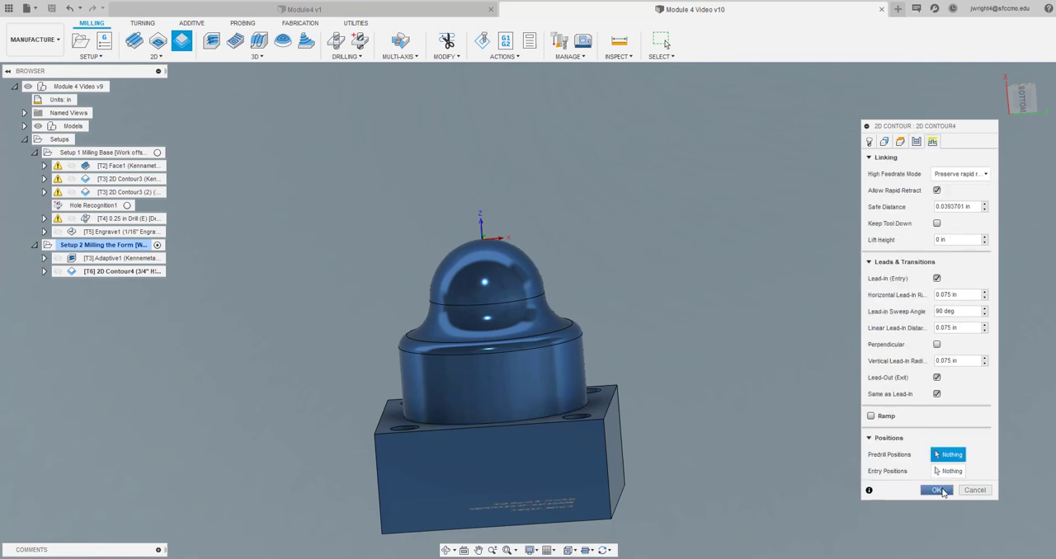
left_click(938, 490)
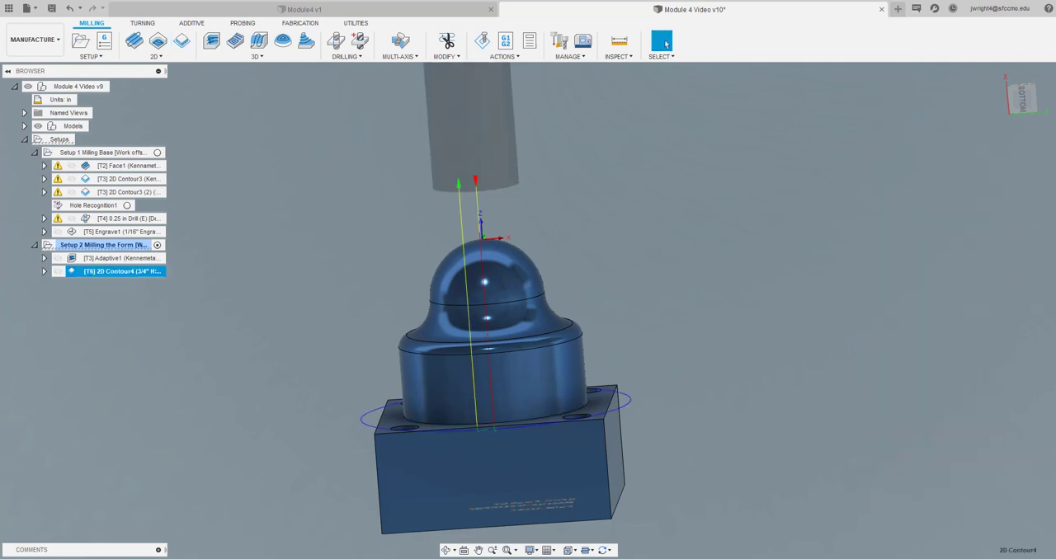
mouse_move(1028, 102)
left_mouse_down()
mouse_move(1034, 125)
mouse_move(1053, 122)
left_mouse_up()
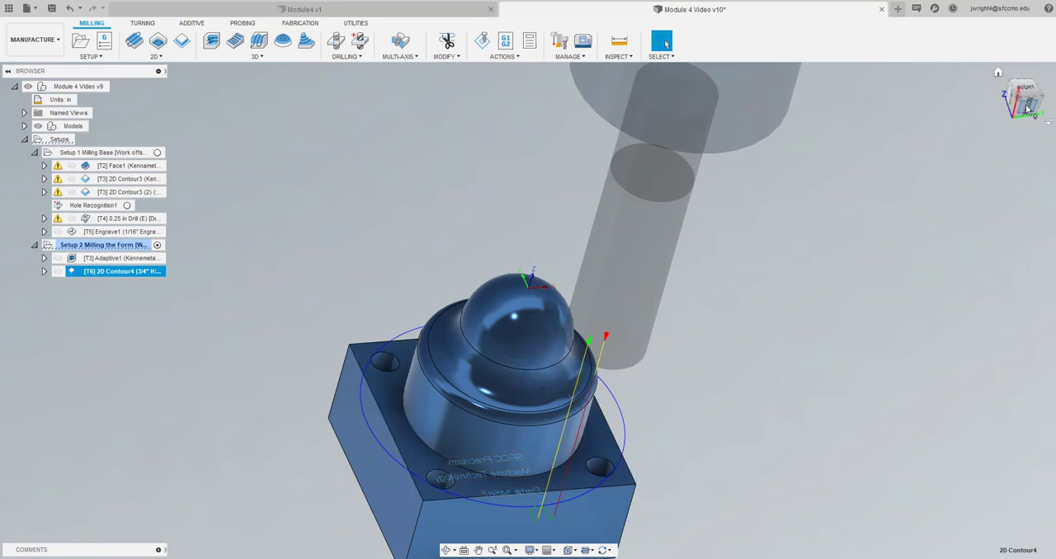
mouse_move(1023, 107)
left_mouse_down()
mouse_move(1023, 88)
mouse_move(1025, 103)
left_mouse_up()
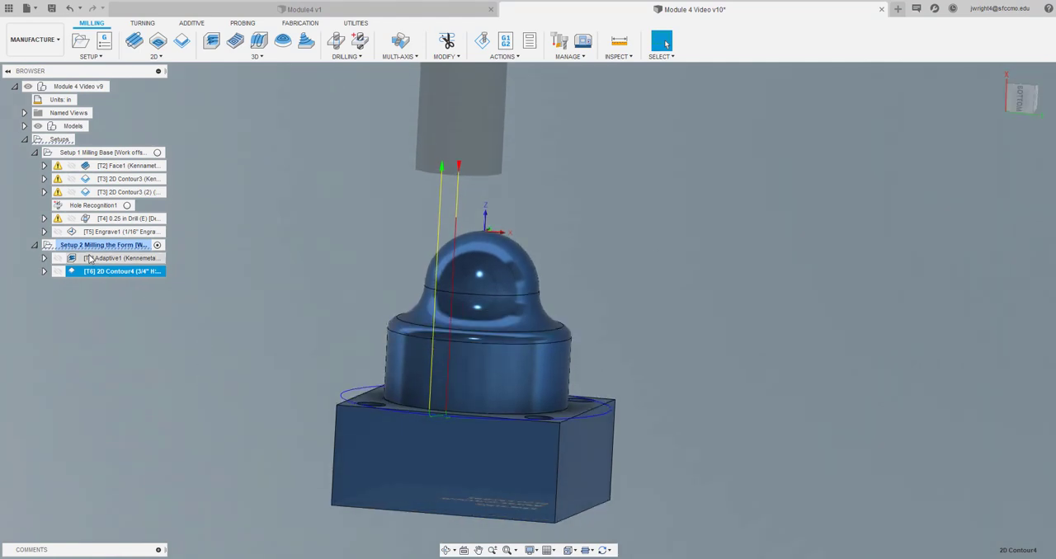
Simulate the Setup 2 operations at a faster playback speed and inspect the finish on the cylinder wall
left_click(144, 245)
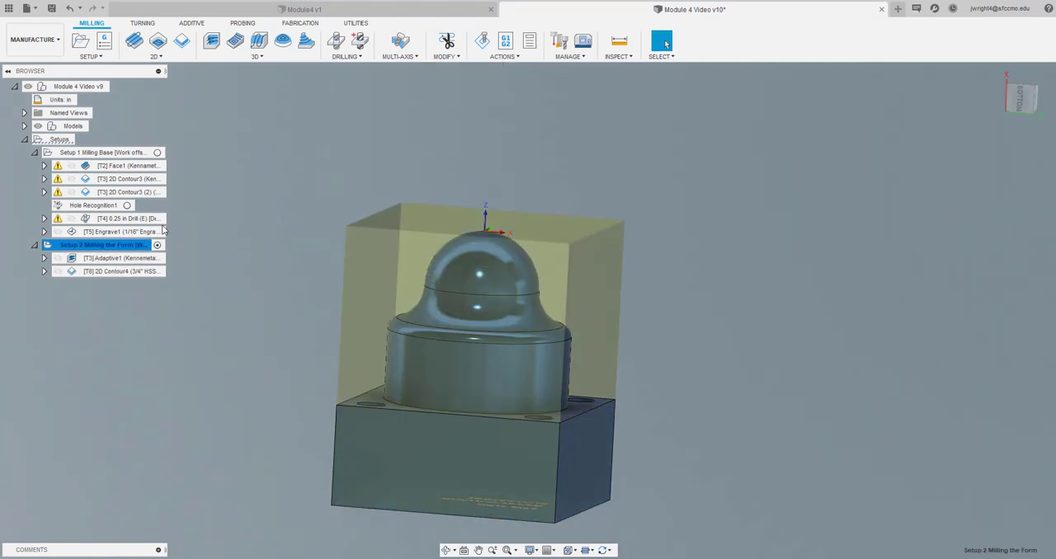
left_click(481, 41)
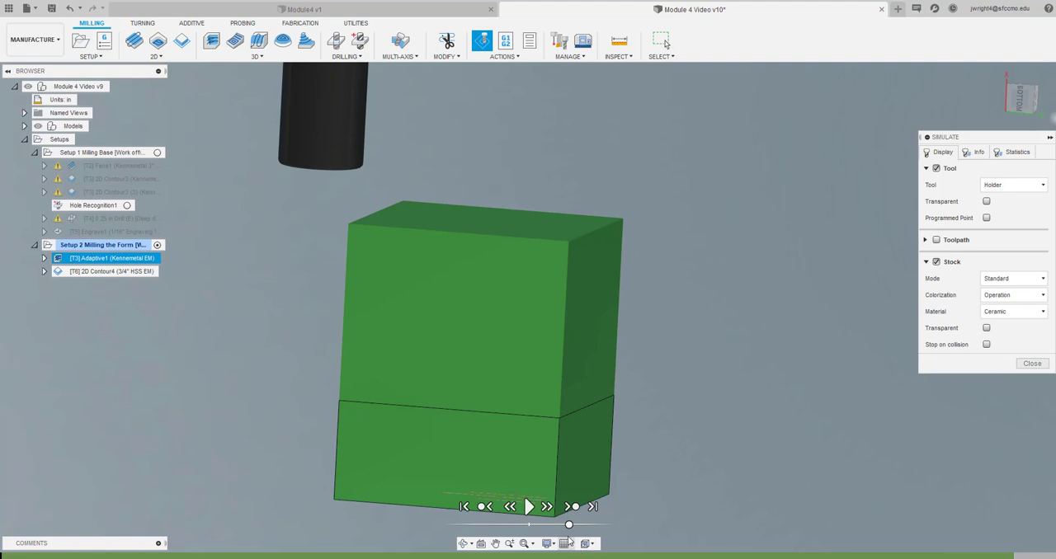
left_click_drag(569, 524, 588, 524)
left_click(528, 506)
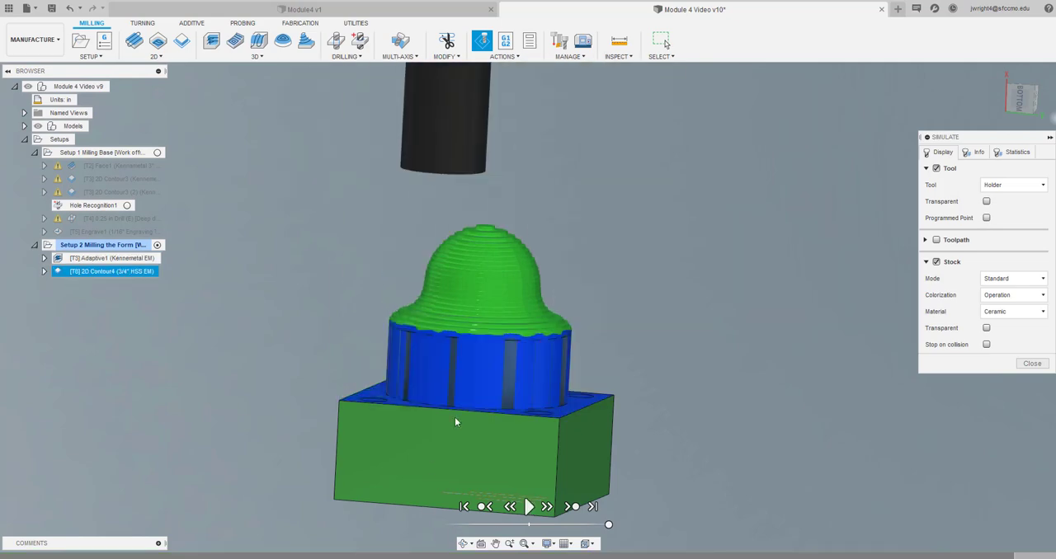
scroll(597, 418, "up", 5)
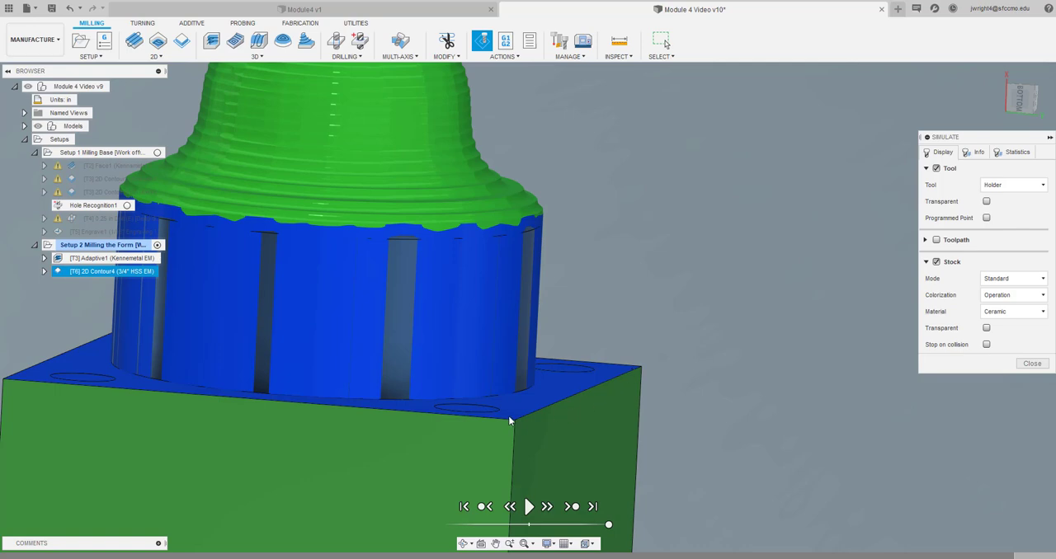
left_click(1031, 363)
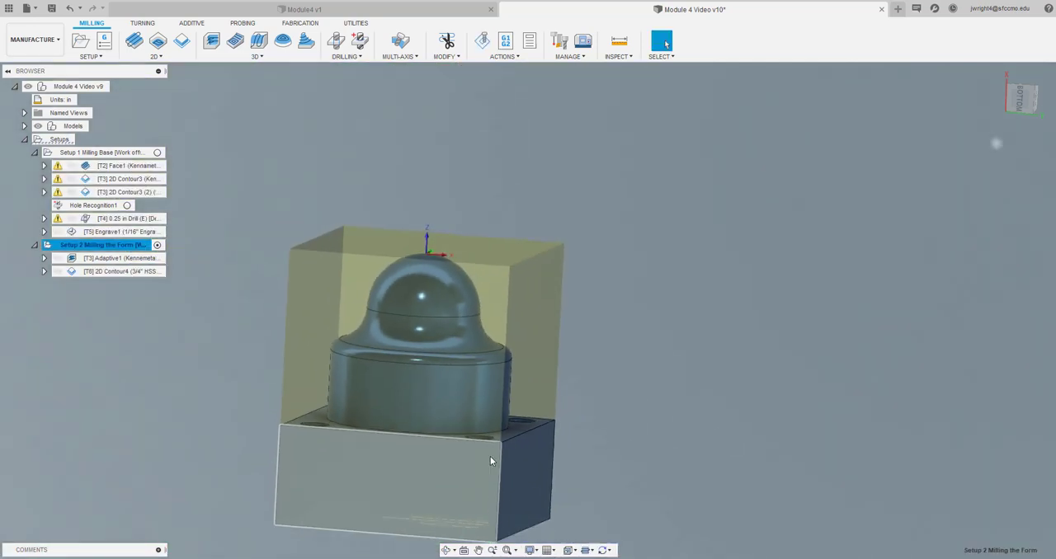
Replace the 2D contour's tool with the 1/2" flat endmill from SFCC's Tools and regenerate the toolpath
double_click(146, 271)
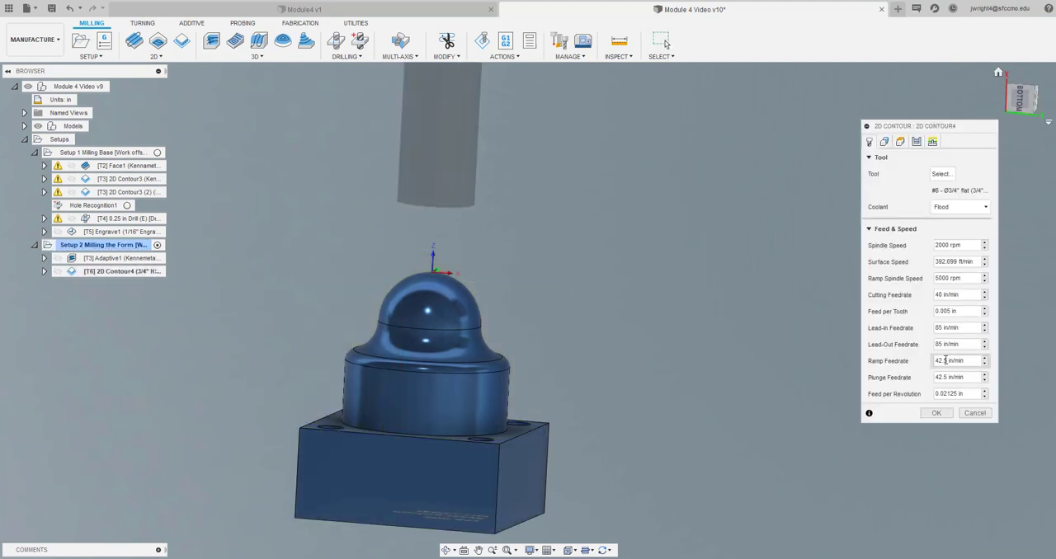
left_click(946, 176)
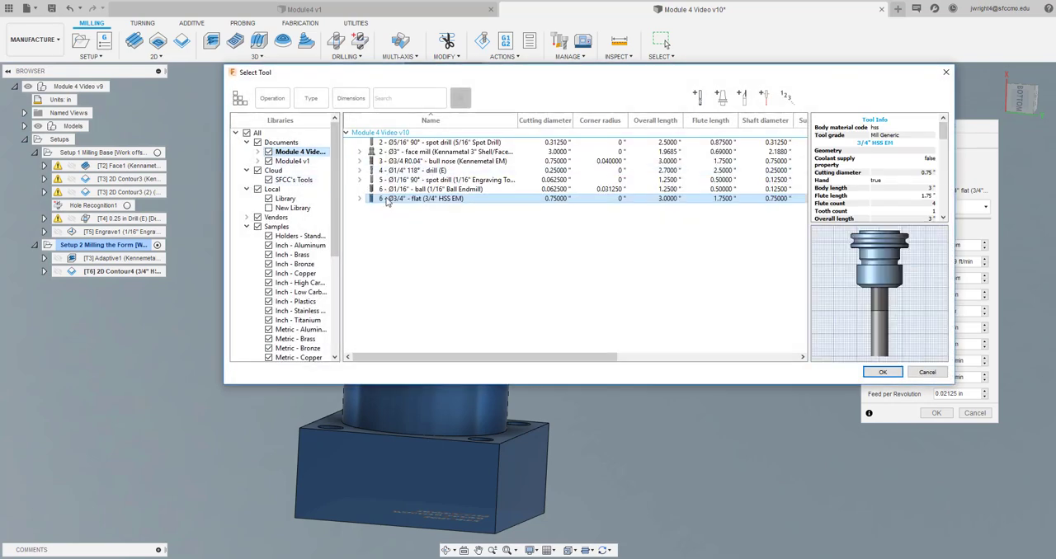
left_click(307, 181)
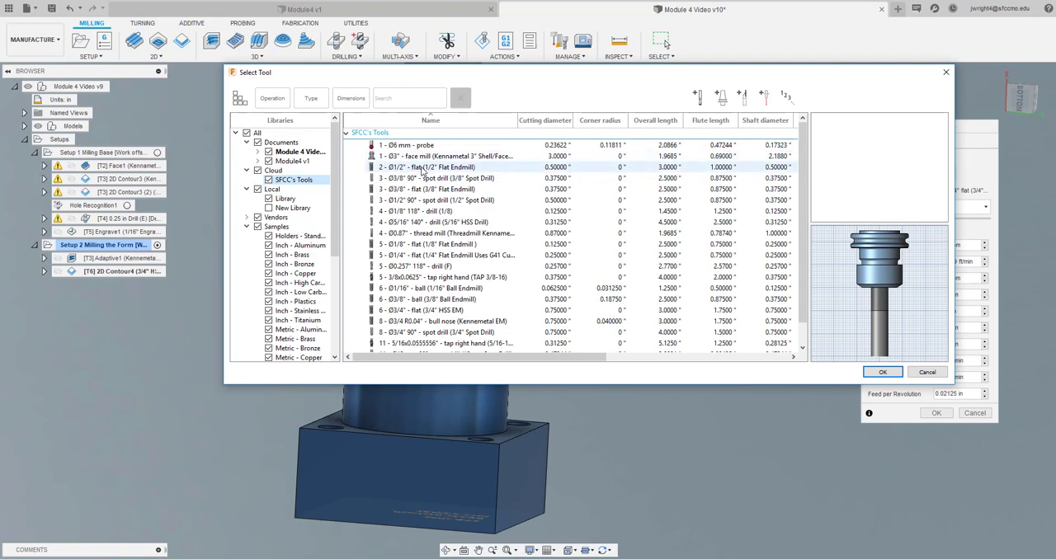
left_click(422, 168)
left_click(881, 372)
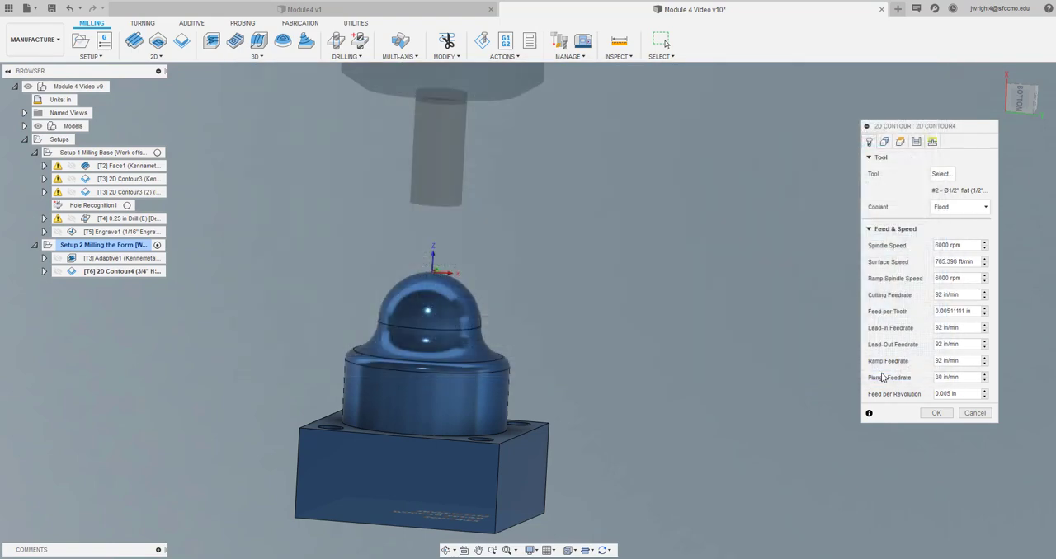
left_click(936, 412)
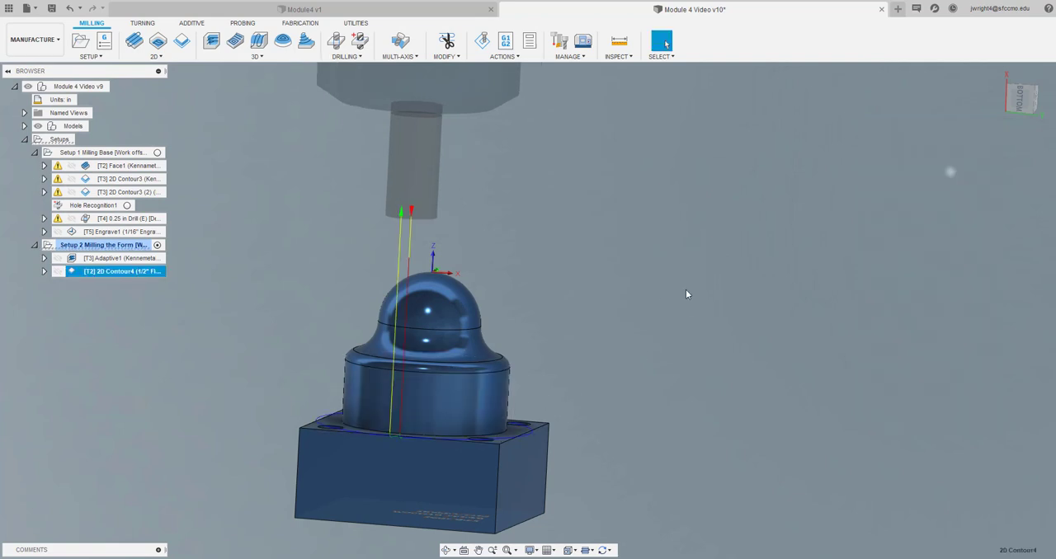
Simulate Setup 2 with the 1/2" flat endmill and examine the cylinder wall and base corners from several angles
left_click(85, 338)
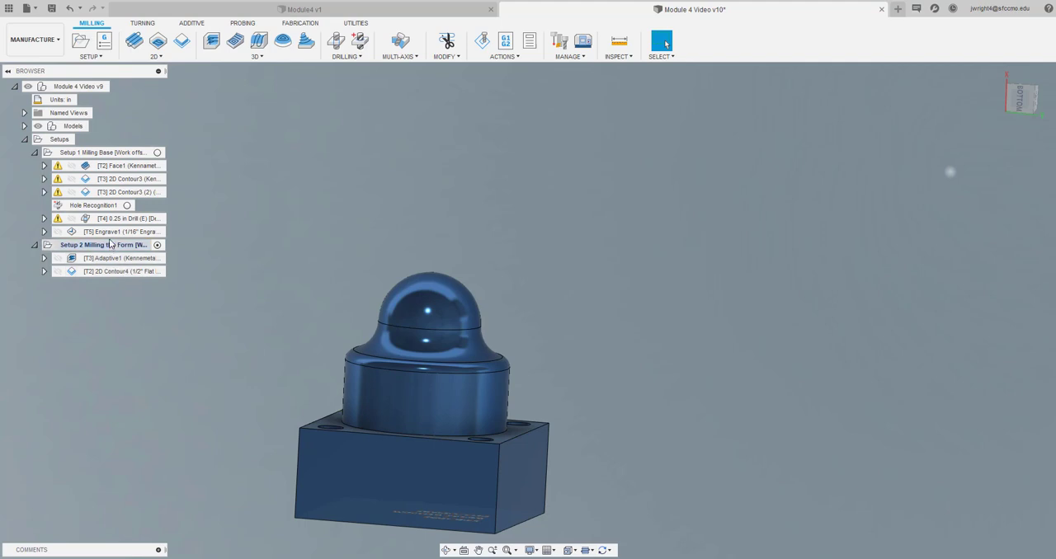
left_click(104, 245)
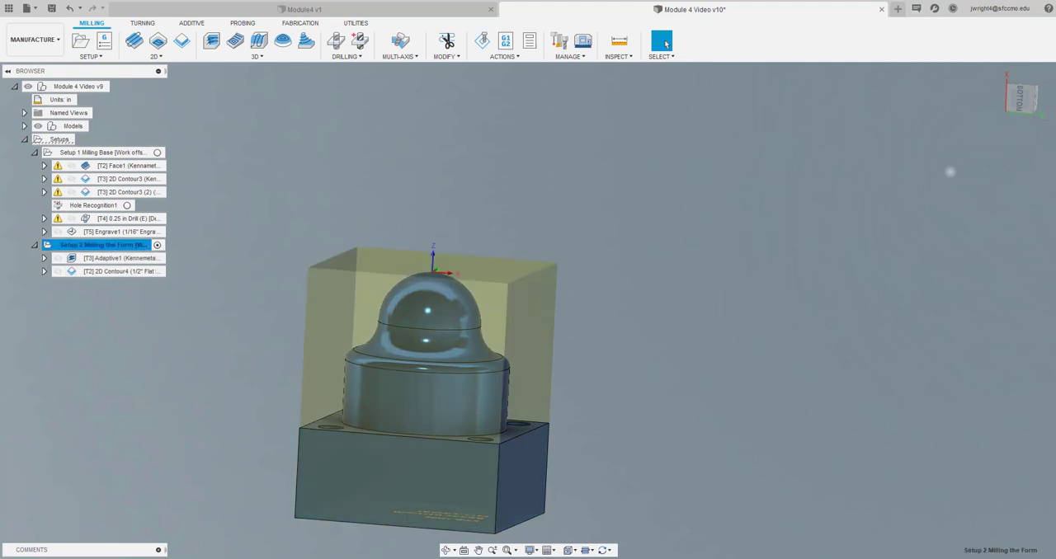
left_click(482, 41)
left_click(529, 506)
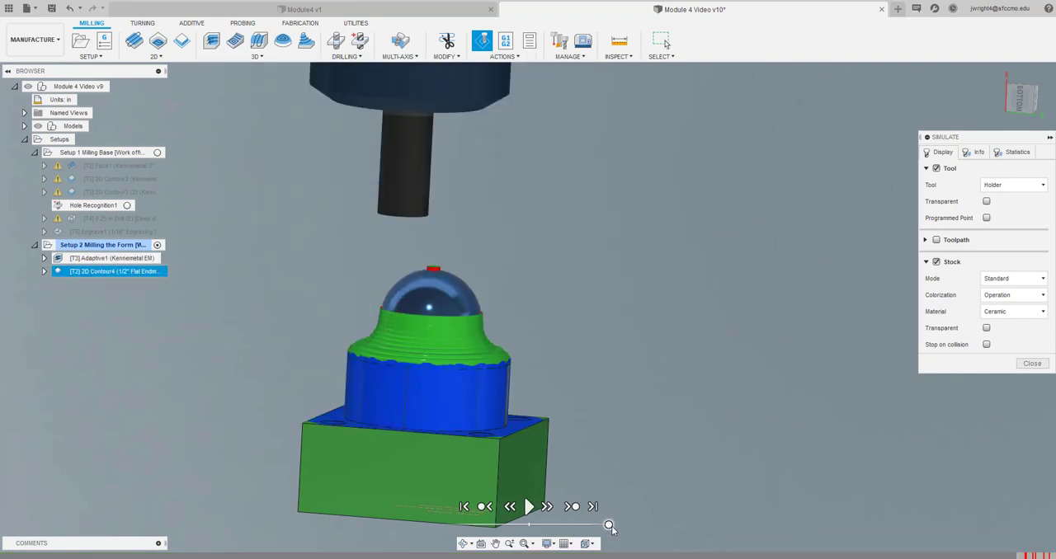
scroll(499, 421, "up", 5)
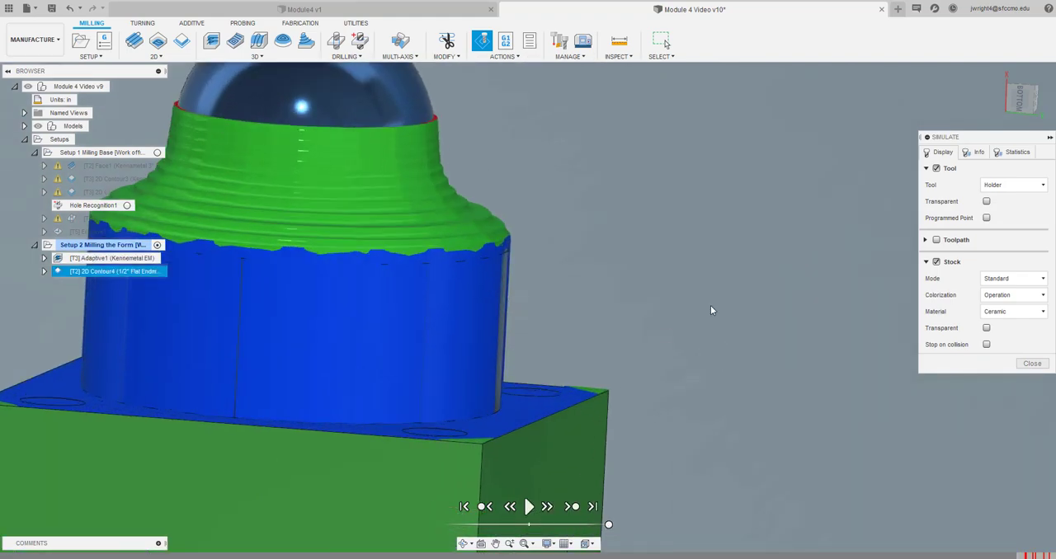
left_click(494, 544)
left_click_drag(524, 408, 655, 376)
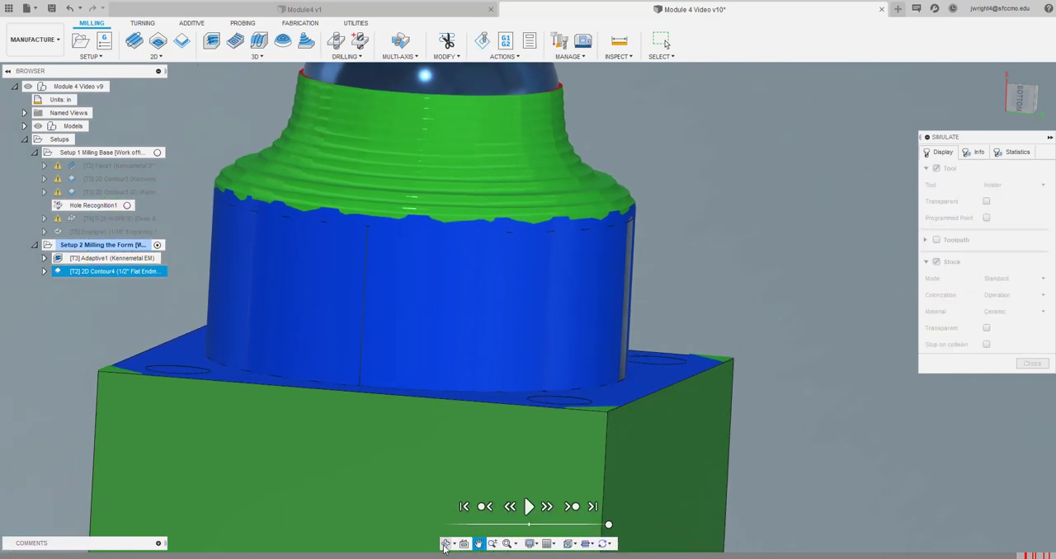
left_click(446, 543)
left_click_drag(465, 507, 608, 295)
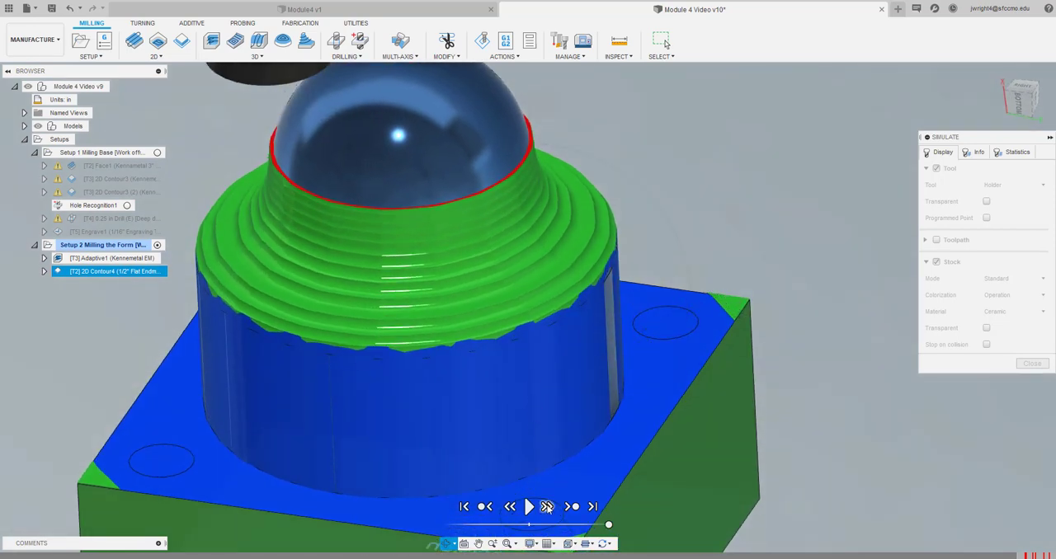
key("Escape")
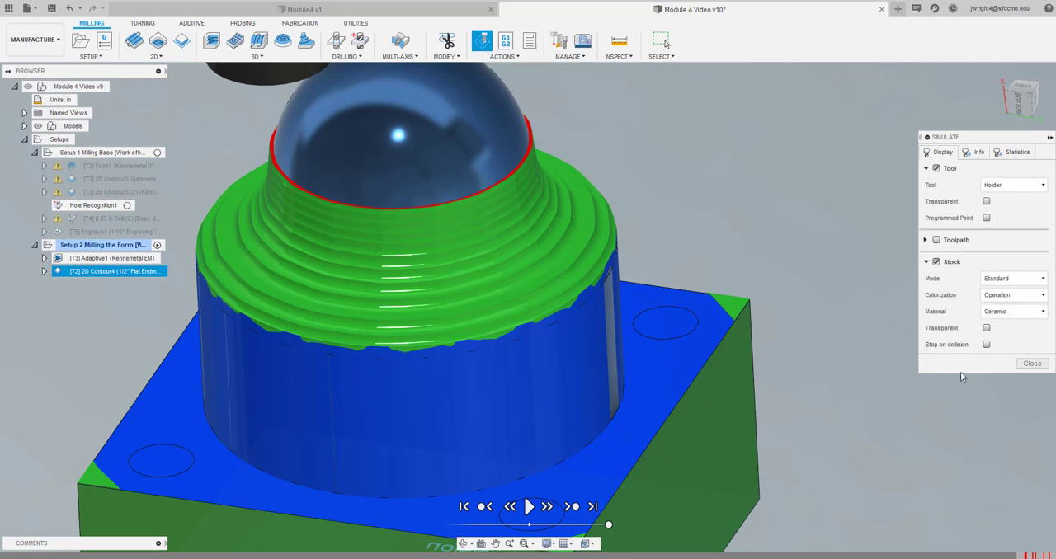
left_click(1043, 365)
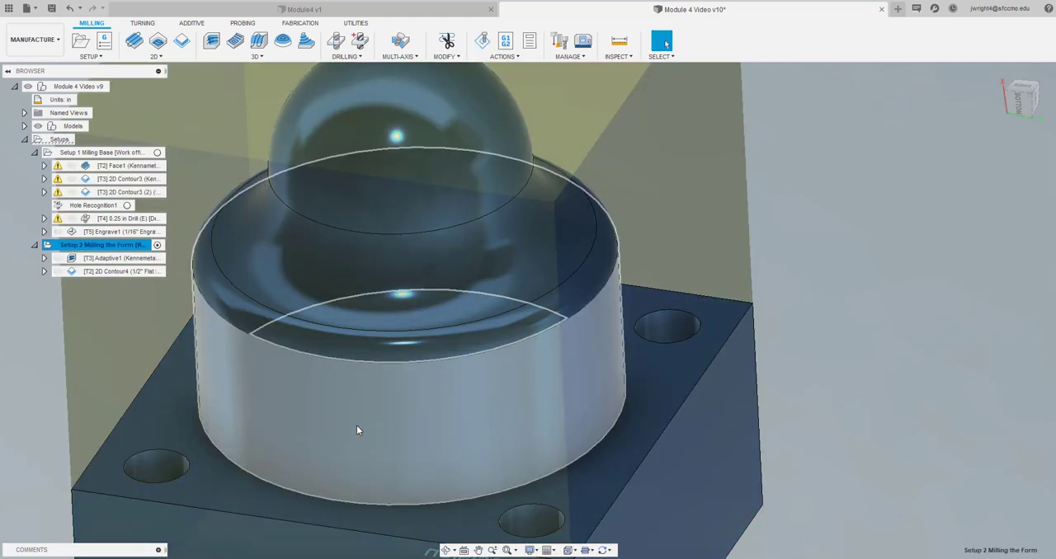
Edit the 2D contour's 1/2" flat endmill, setting its tool number, length offset and diameter offset to 6
scroll(106, 362, "down", 4)
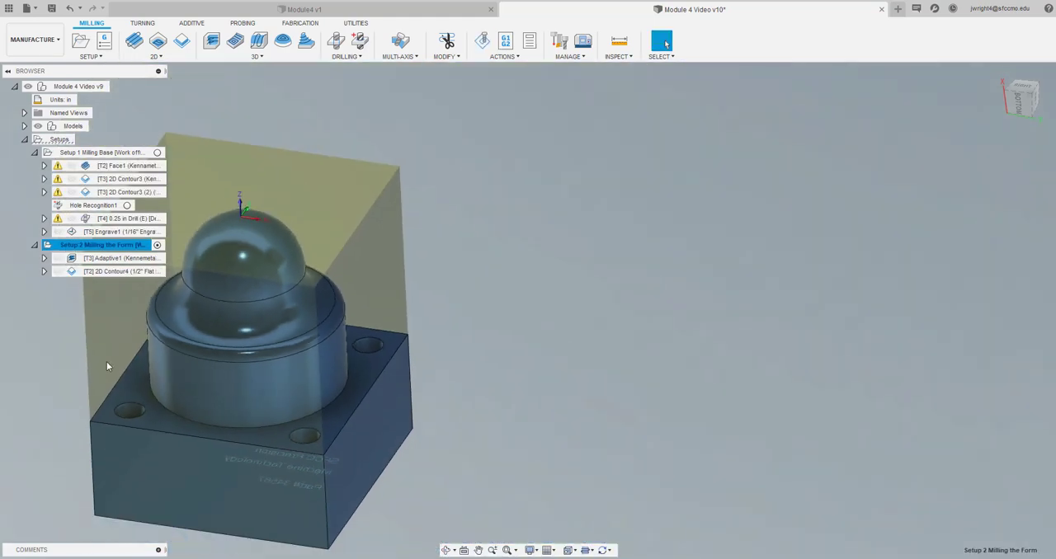
mouse_move(103, 276)
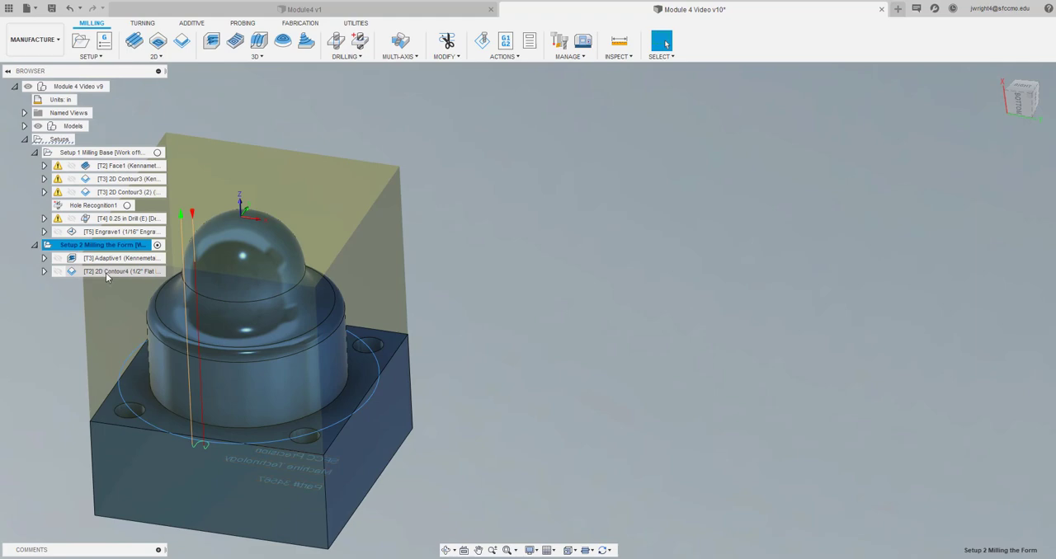
right_click(106, 272)
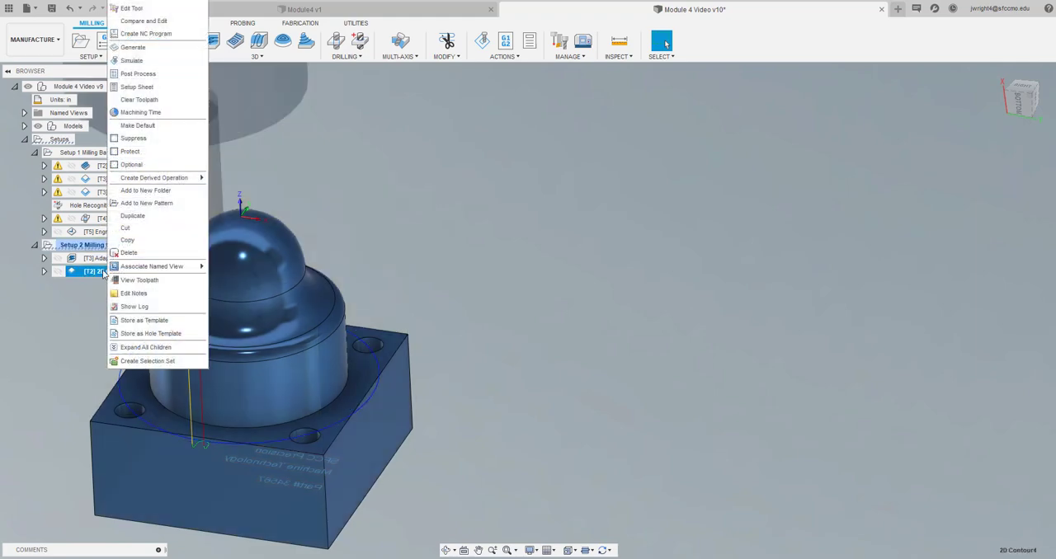
left_click(164, 10)
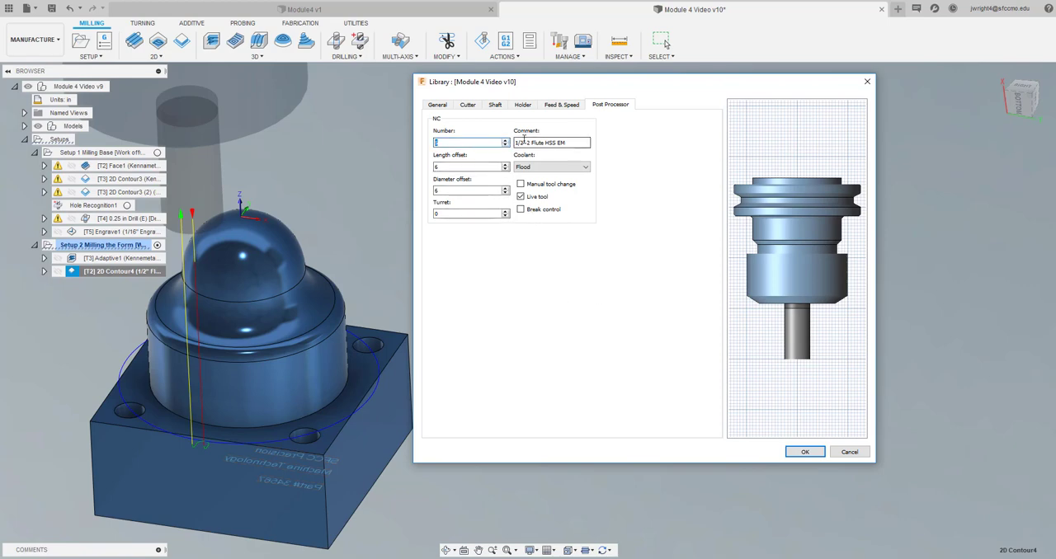
left_click(804, 452)
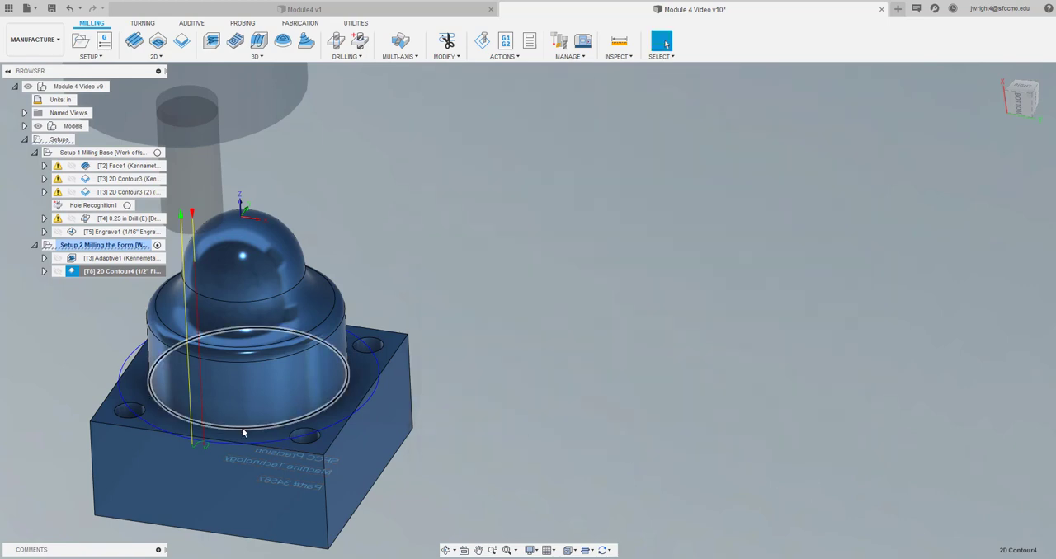
left_click(76, 309)
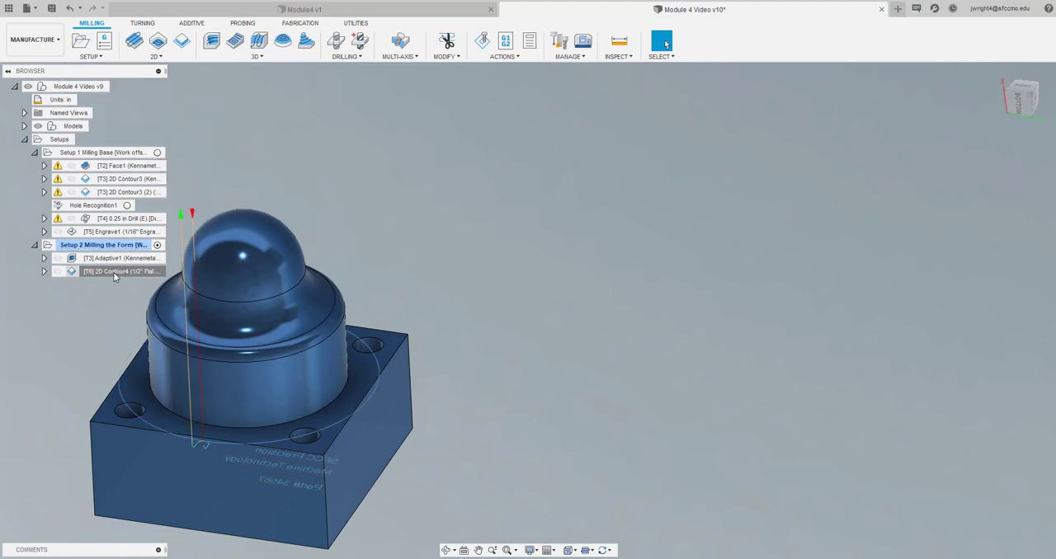
Duplicate the 1/2" flat endmill 2D contour in Setup 2 and open the copy's pass settings for editing
right_click(115, 276)
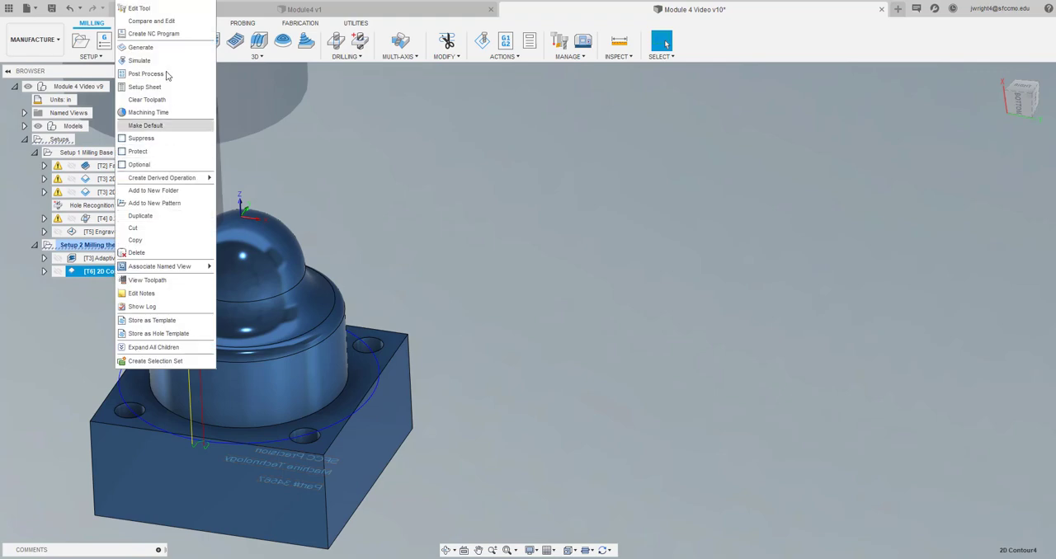
left_click(168, 217)
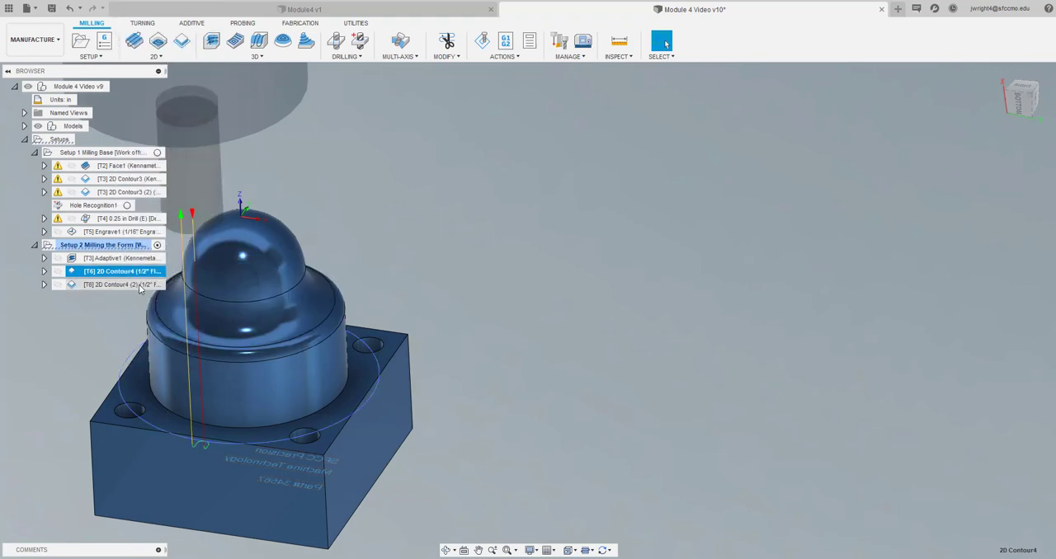
right_click(139, 286)
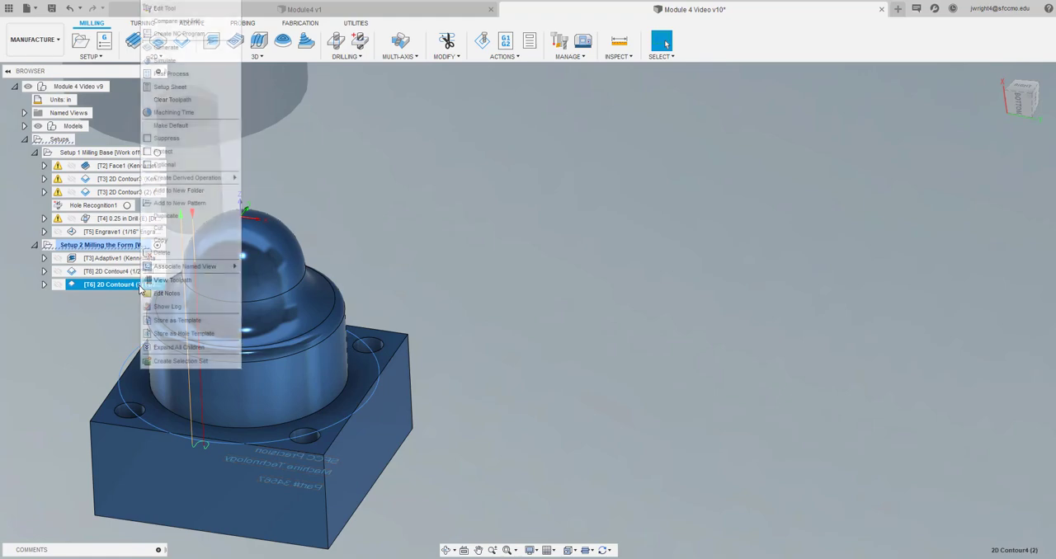
left_click(176, 5)
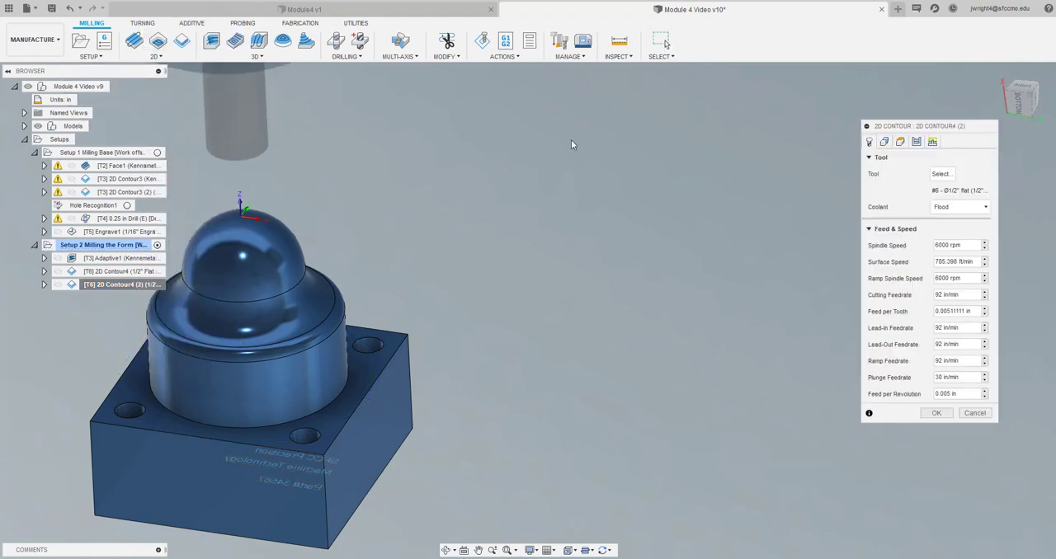
left_click(916, 142)
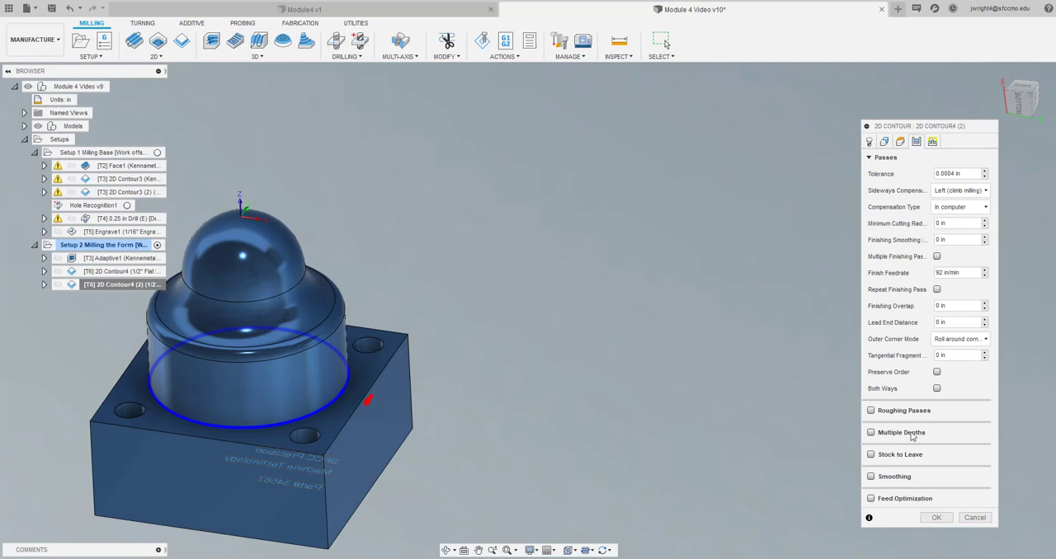
Enable Stock to Leave on the duplicated 2D contour, set the axial stock to 0, change the radial stock, and regenerate the toolpath
left_click(870, 455)
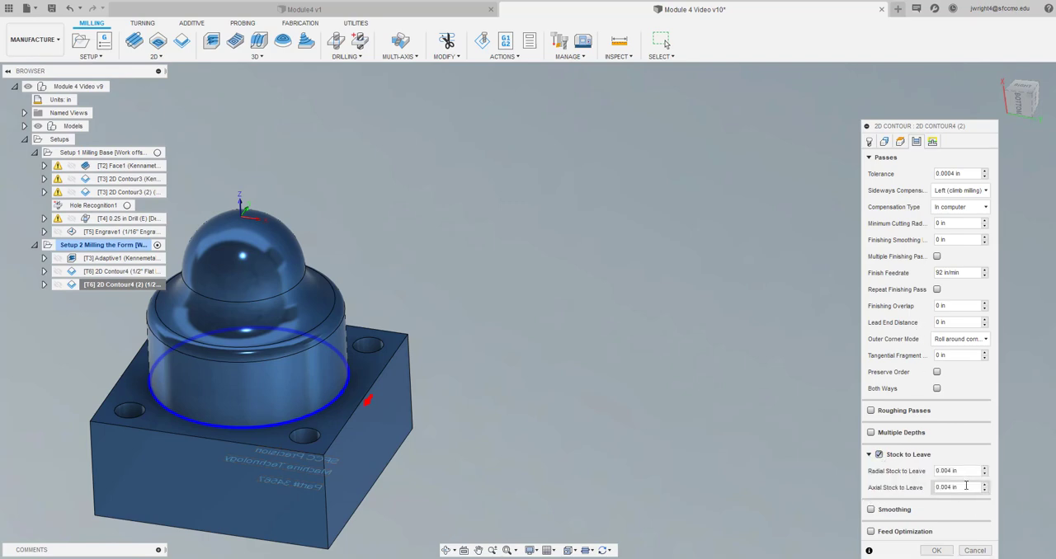
left_click_drag(889, 489, 885, 488)
type("0")
left_click(917, 474)
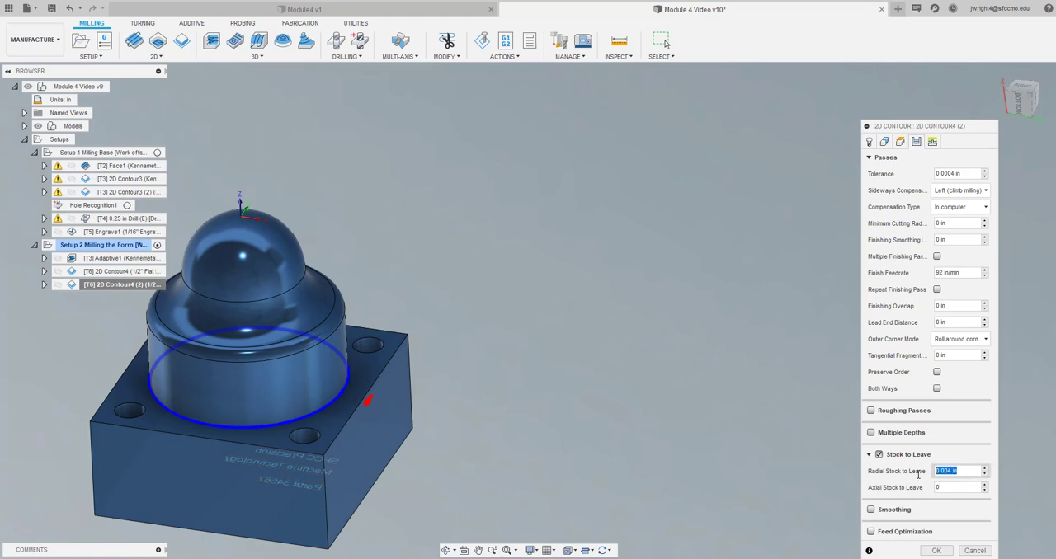
key("BackSpace")
left_click(937, 550)
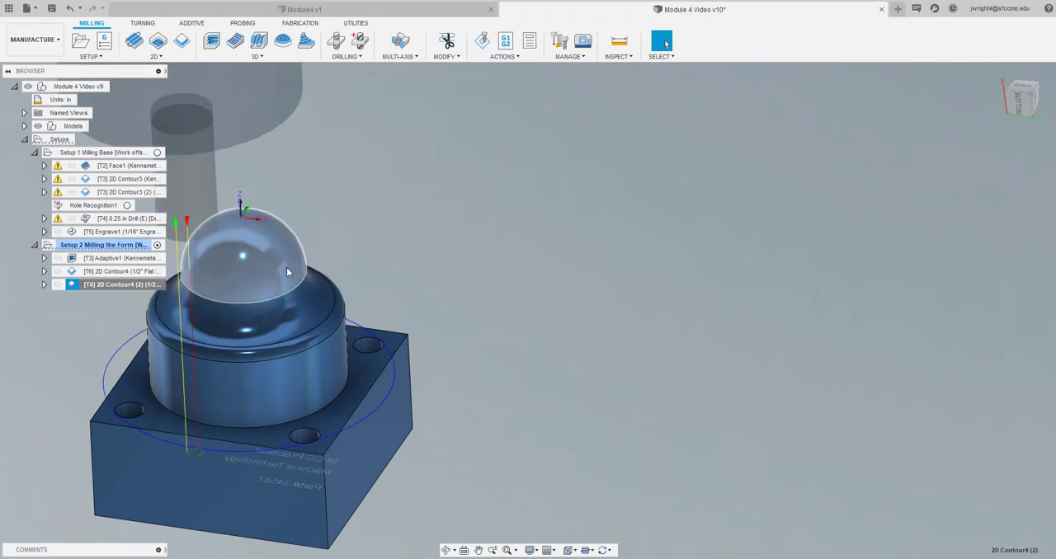
Compare the toolpaths of the two 2D contours, and simulate all Setup 2 operations at maximum playback speed
left_click(141, 274)
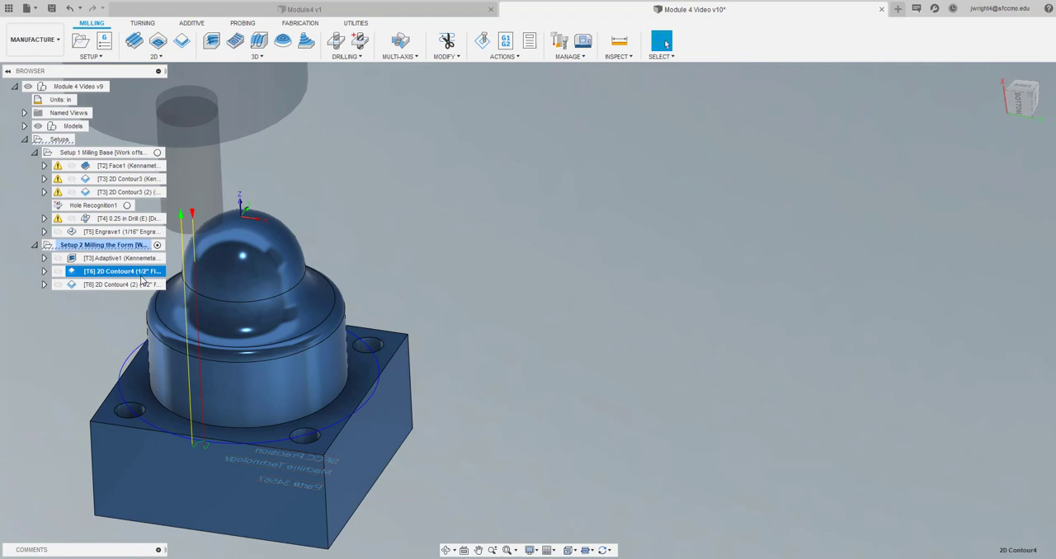
left_click(139, 285)
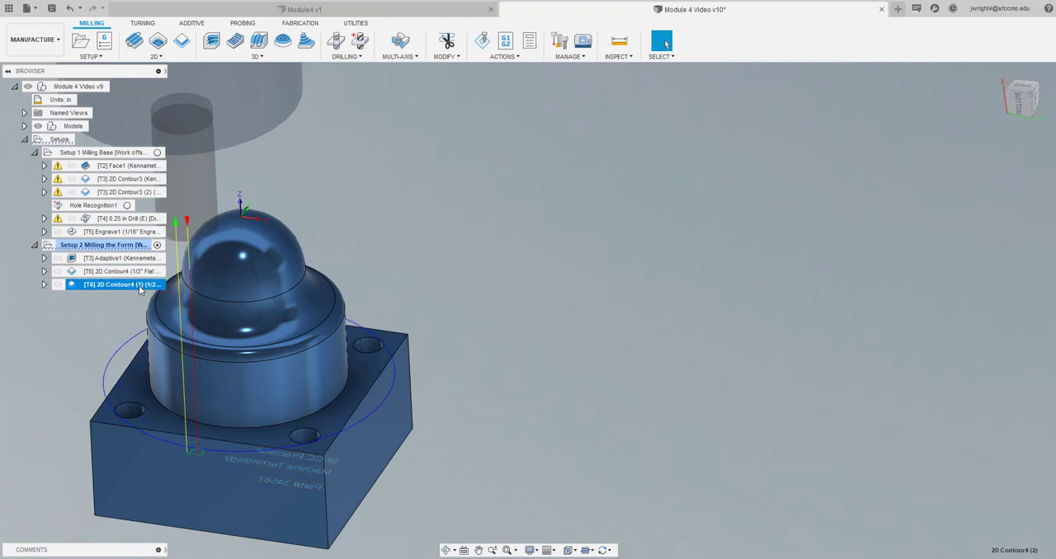
left_click(105, 245)
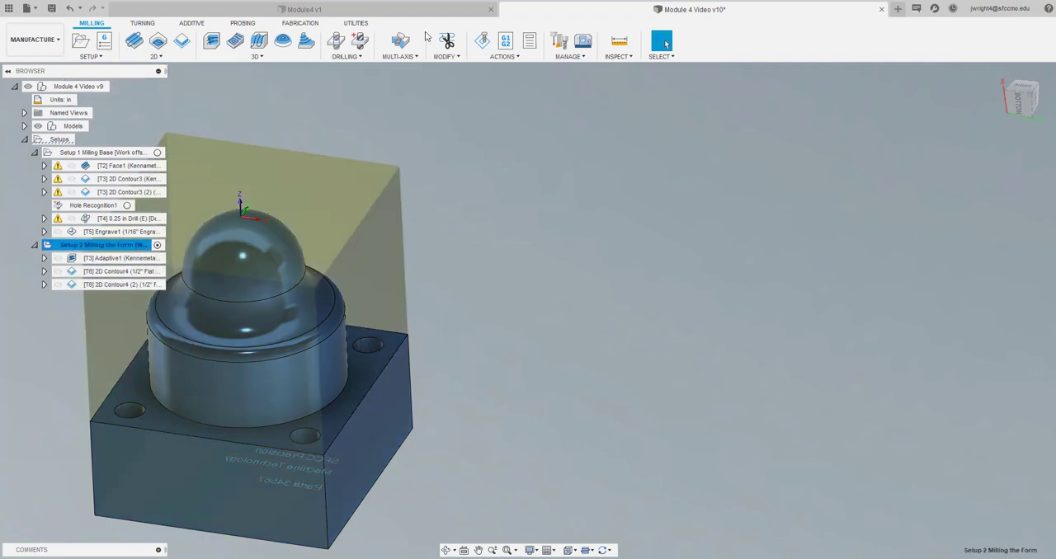
left_click(486, 40)
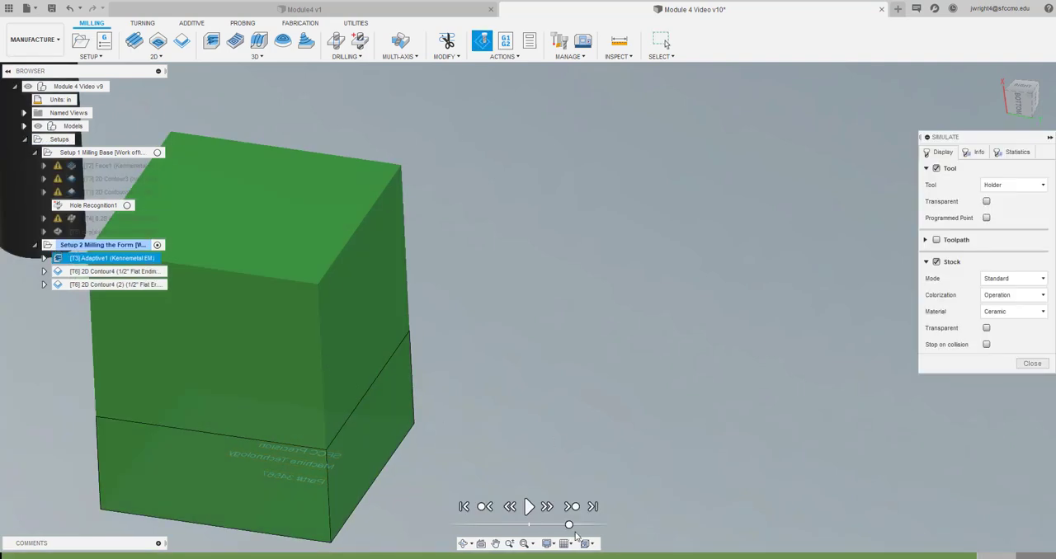
left_click_drag(569, 524, 622, 521)
left_click(529, 507)
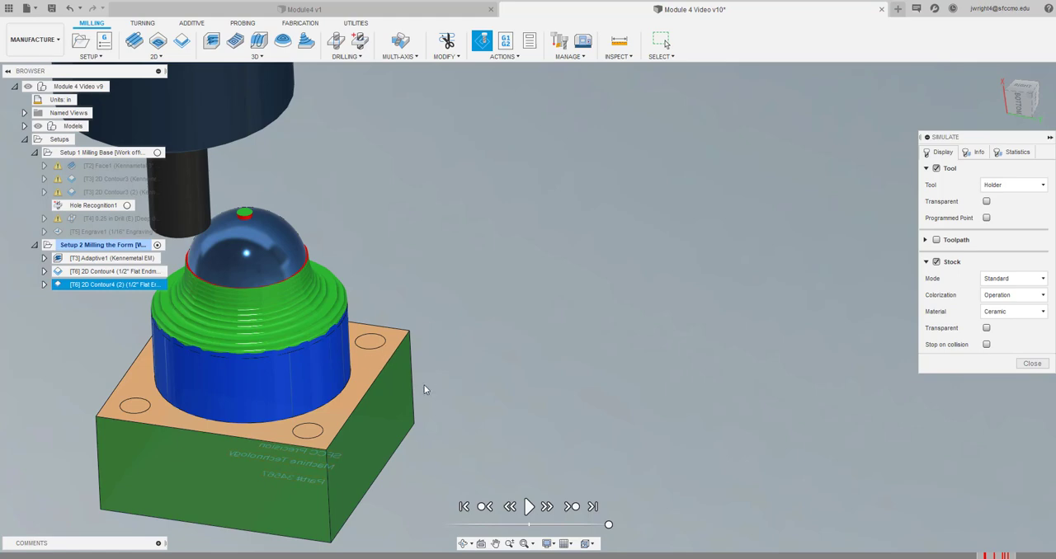
left_click(1031, 364)
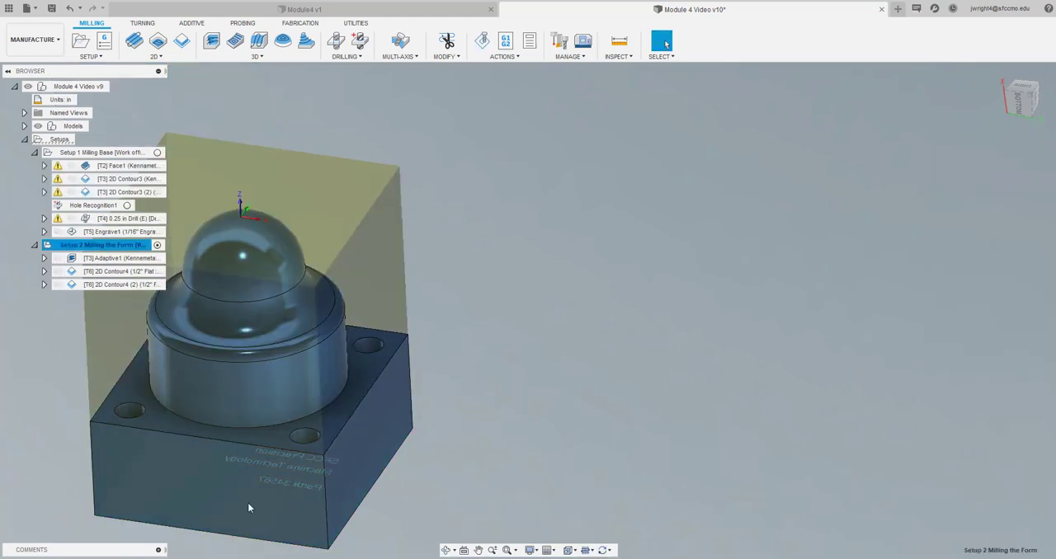
Bring up the available 3D milling strategies for a new operation in Setup 2
left_click(507, 551)
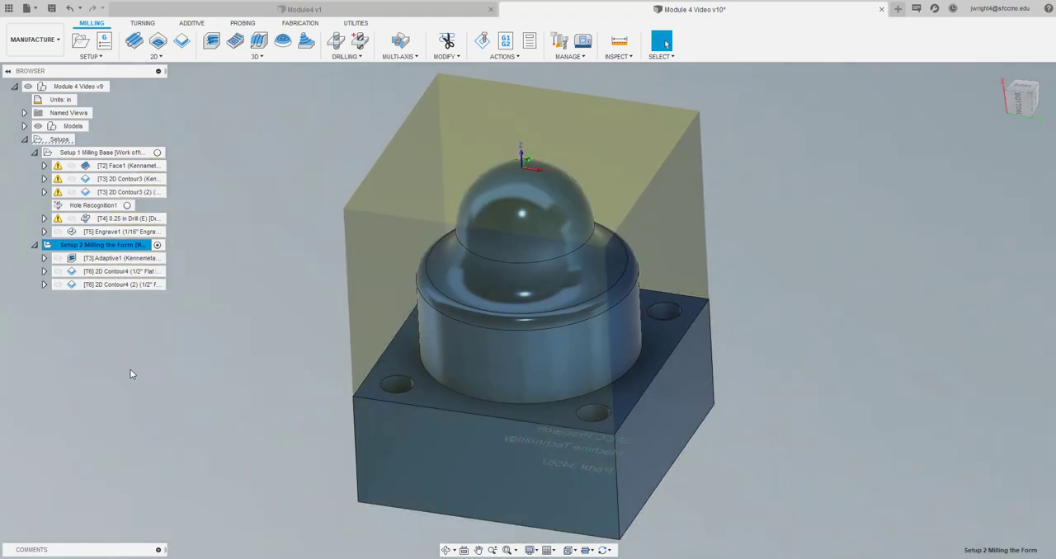
left_click(129, 371)
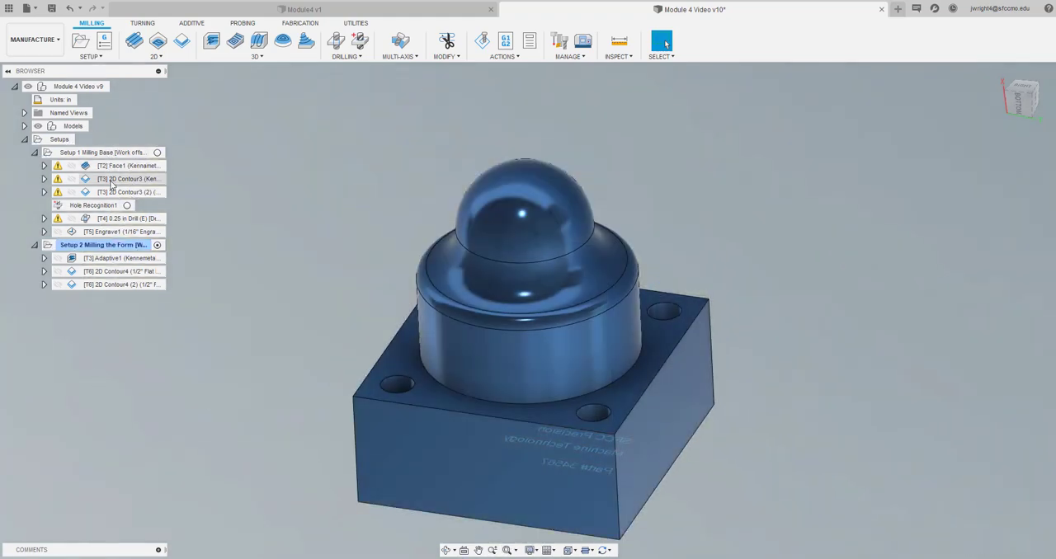
mouse_move(116, 261)
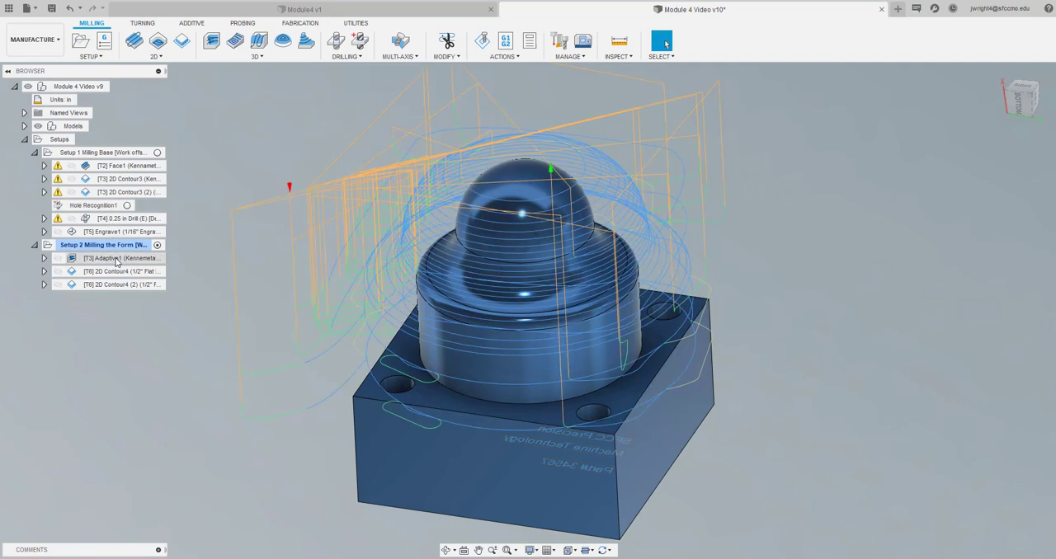
mouse_move(116, 288)
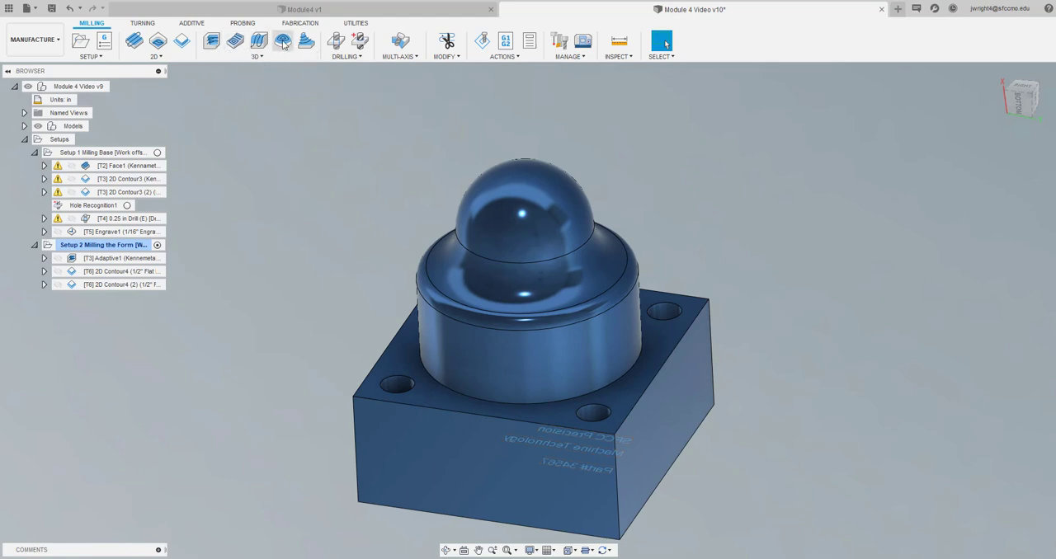
left_click(266, 57)
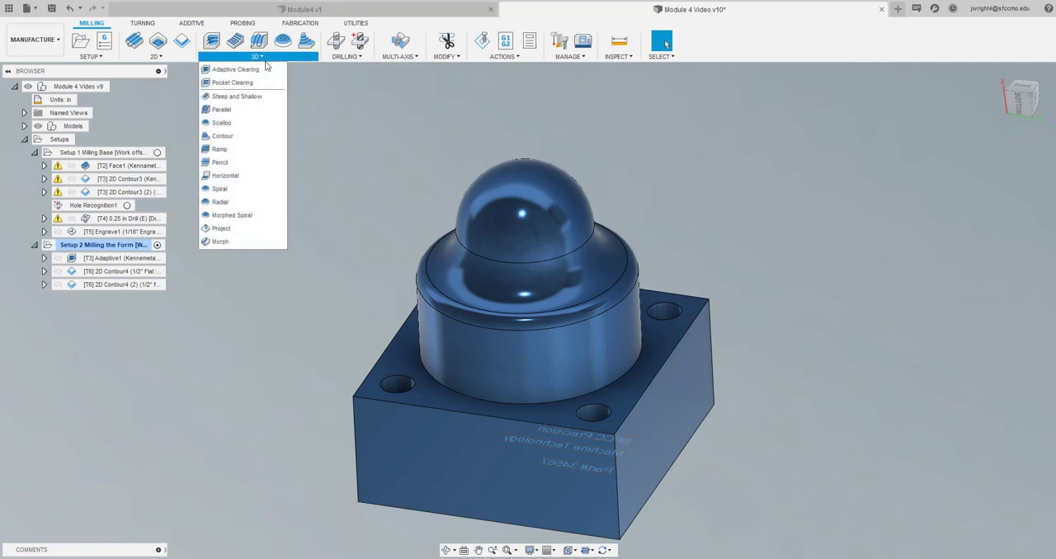
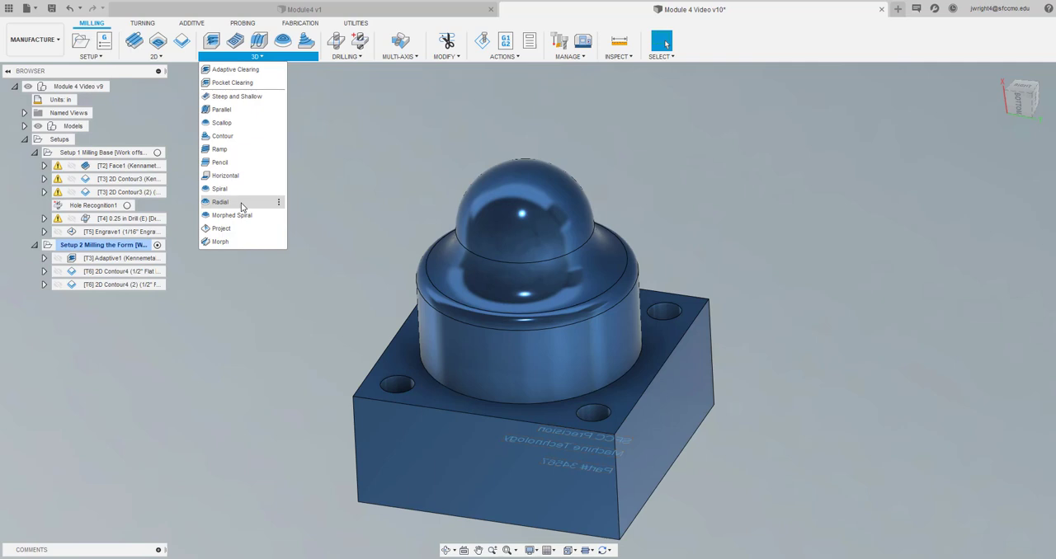
Create a 3D Radial operation in Setup 2 using the 3/8" ball endmill from the SFCC's Tools library
left_click(221, 202)
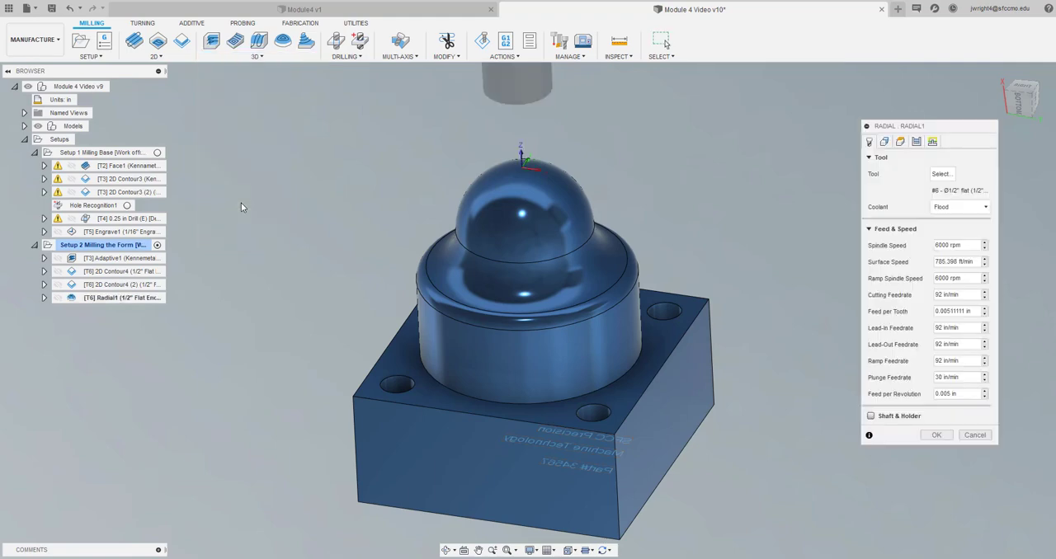
left_click(944, 179)
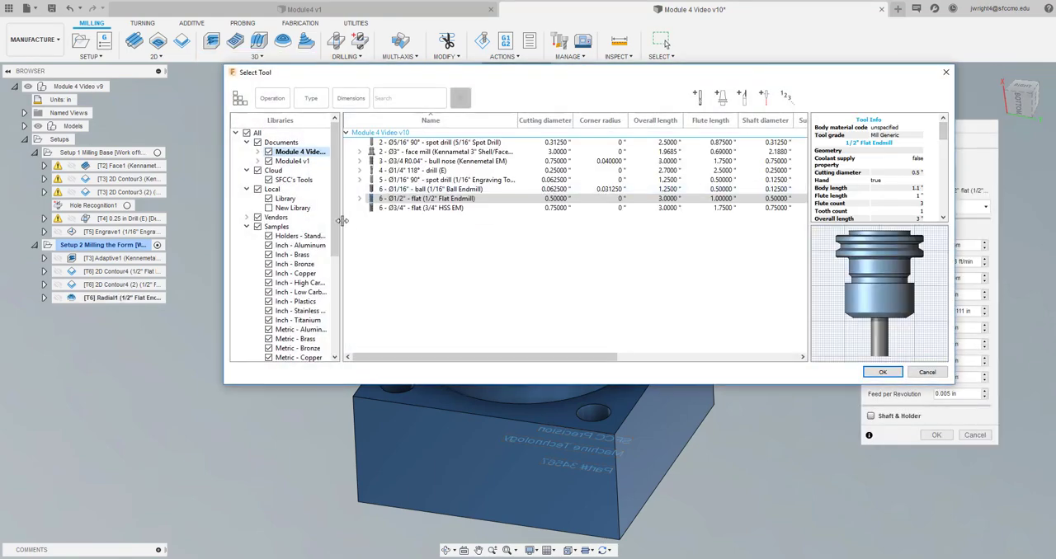
left_click(295, 181)
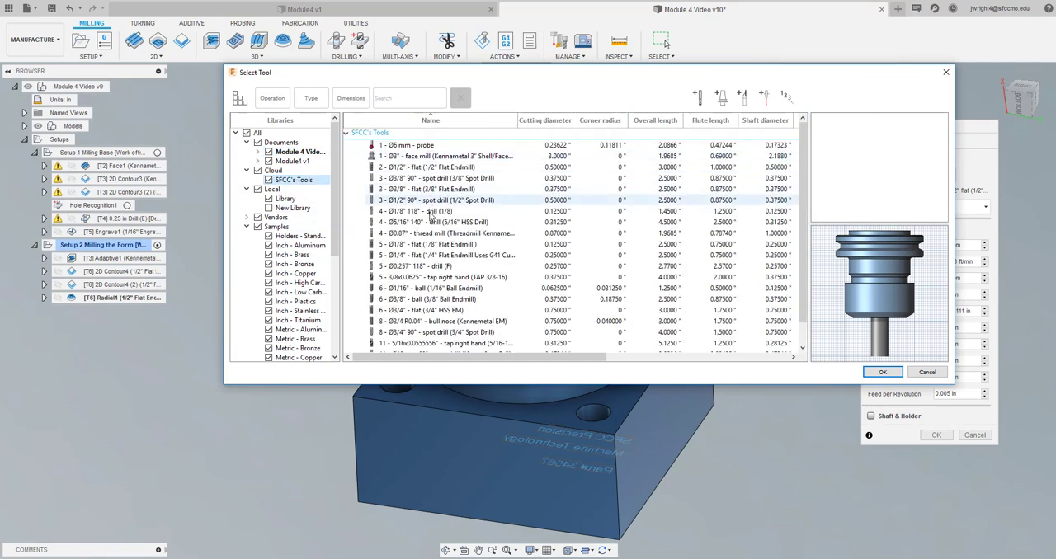
left_click(430, 300)
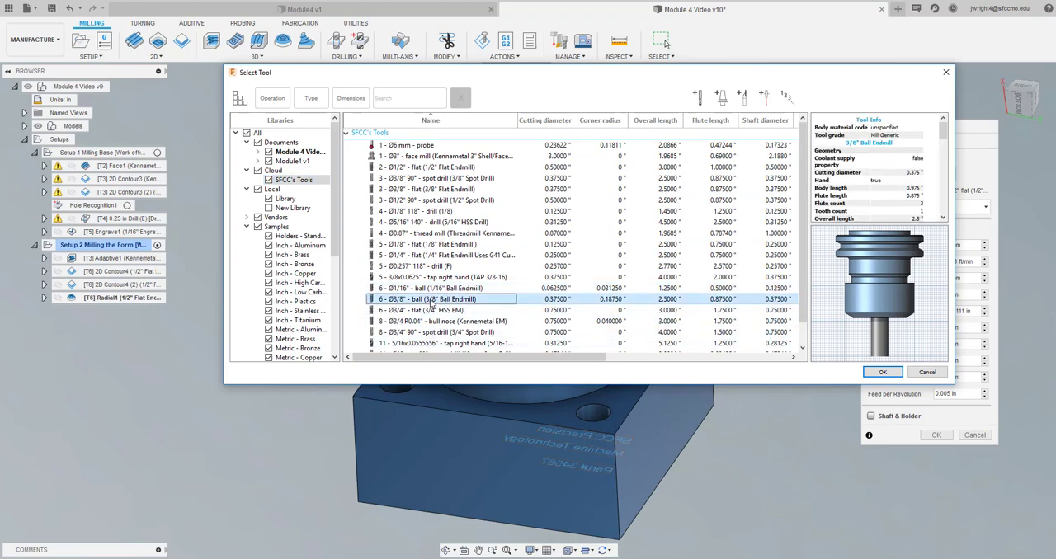
left_click(880, 372)
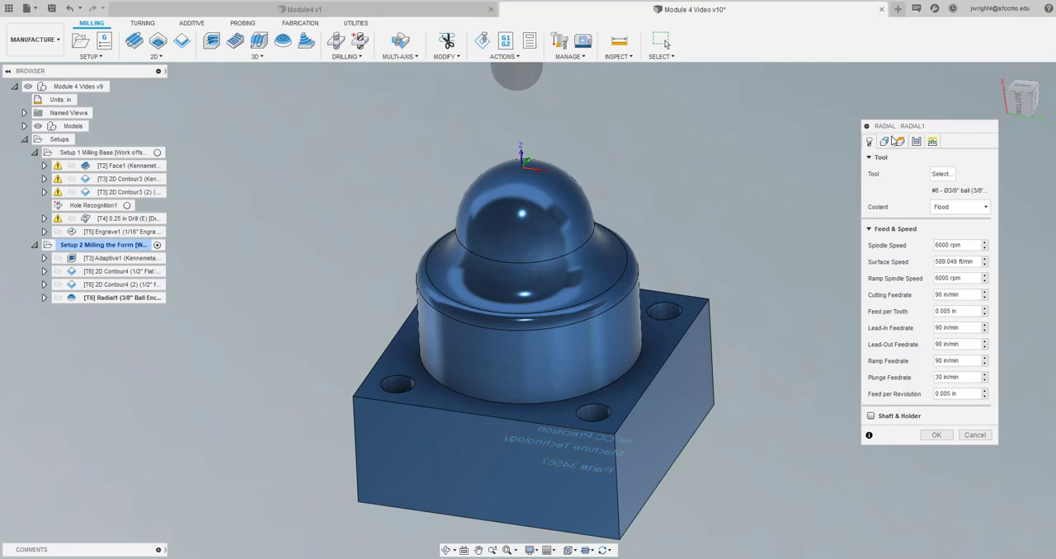
Raise the Radial operation's bottom height plane to about 1.374 in above the model bottom
left_click(885, 142)
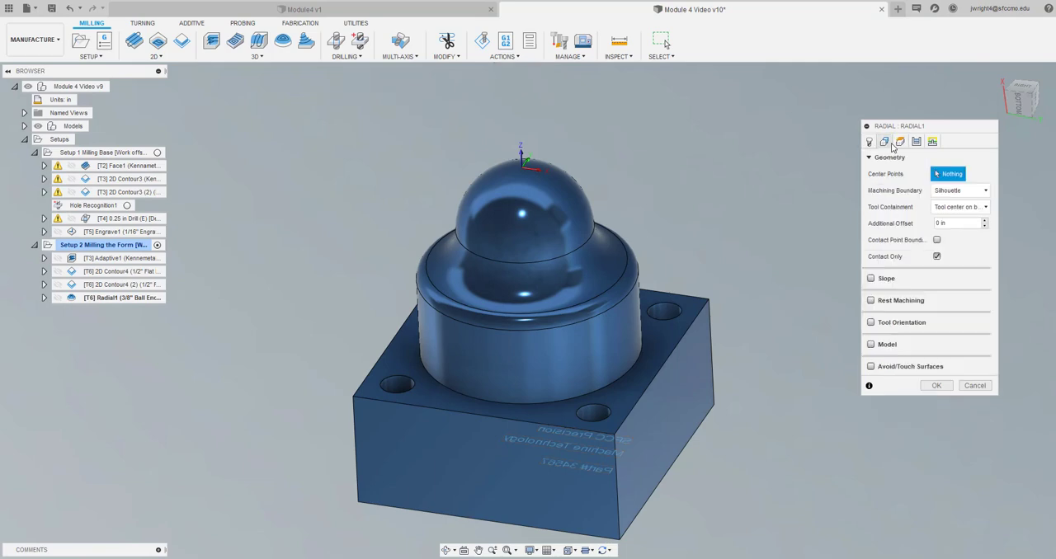
left_click(901, 142)
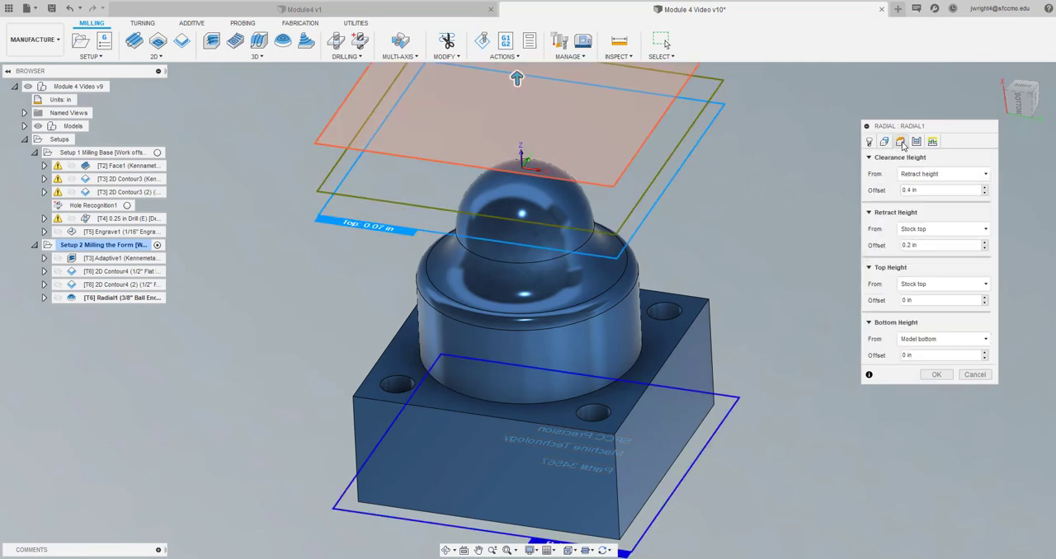
left_click_drag(1017, 81, 1020, 97)
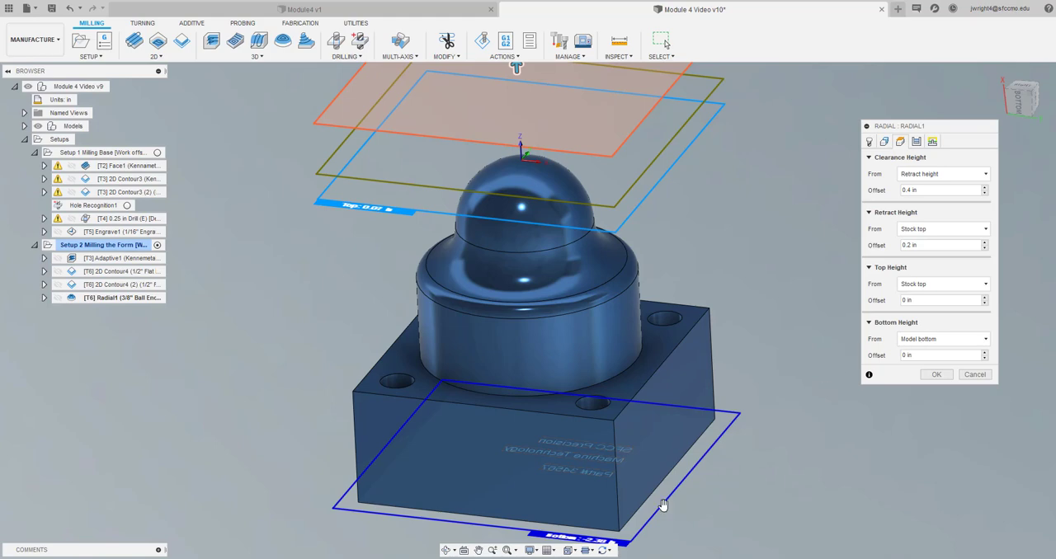
left_click_drag(665, 503, 713, 337)
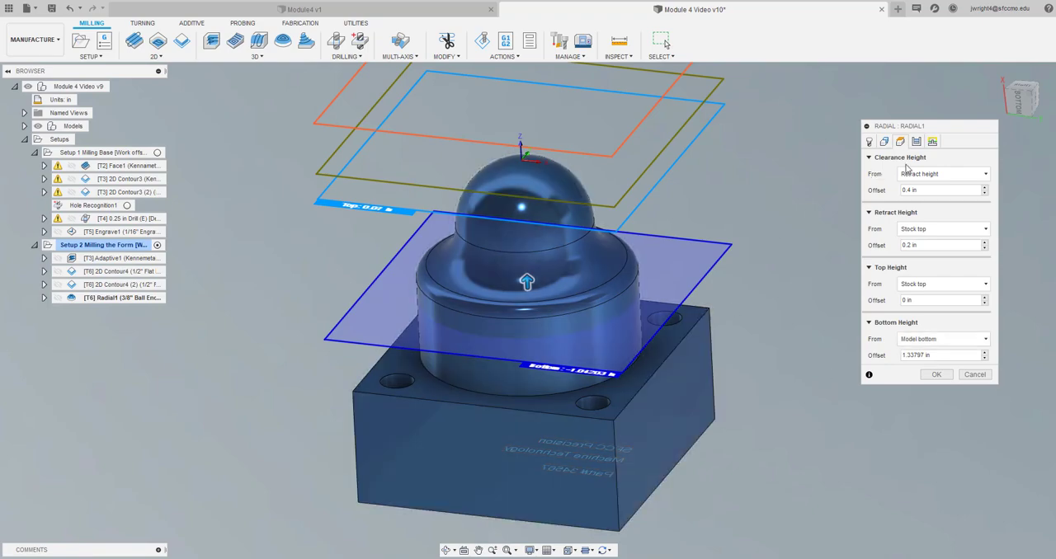
mouse_move(1017, 104)
left_mouse_down()
mouse_move(1042, 74)
mouse_move(1043, 84)
mouse_move(1012, 75)
mouse_move(1011, 88)
left_mouse_up()
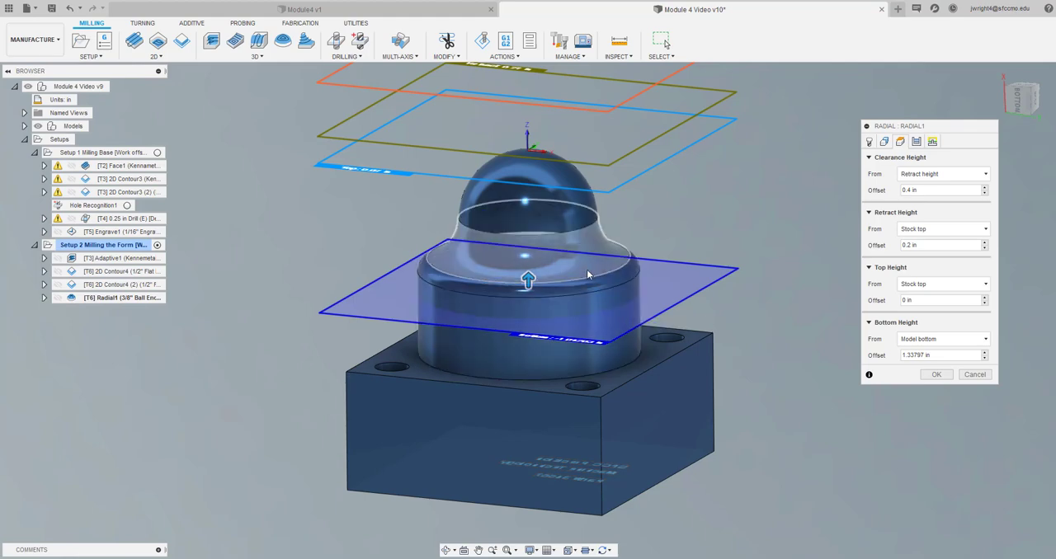
mouse_move(574, 338)
left_mouse_down()
mouse_move(580, 321)
mouse_move(580, 337)
left_mouse_up()
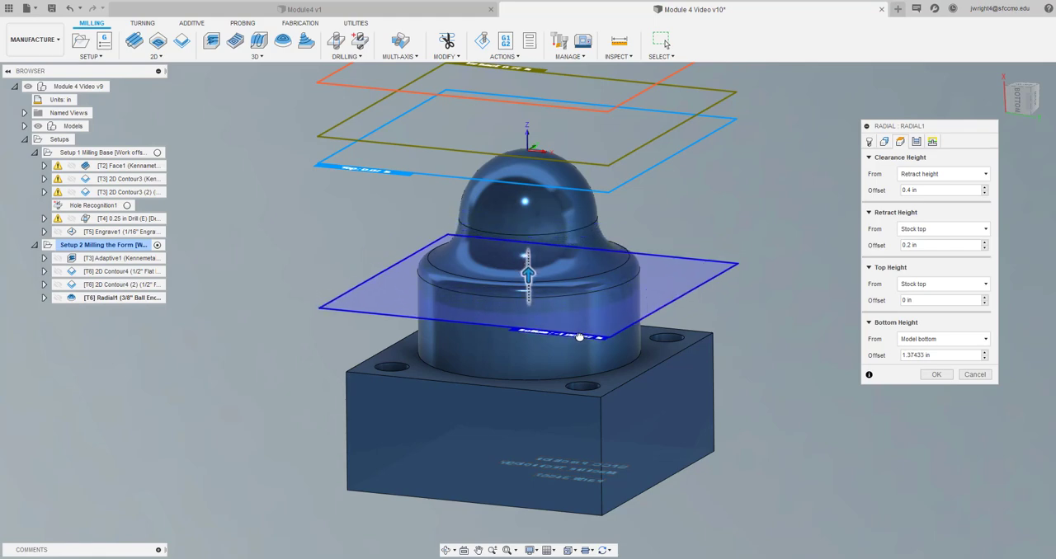
left_click(944, 375)
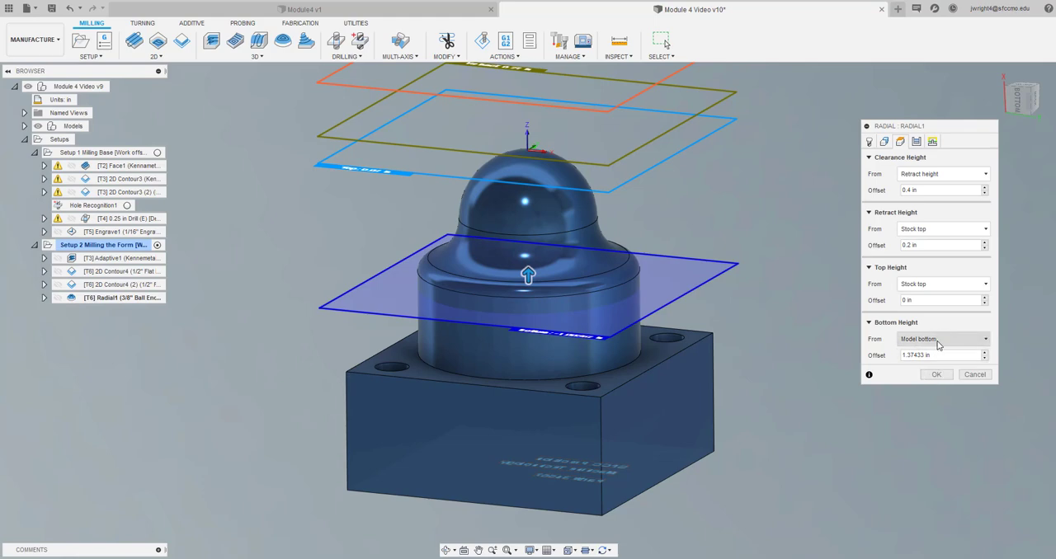
Reference the Radial bottom height to the circular edge at the top of the cylinder wall, offset -0.19 in, and generate the toolpath
left_click(939, 343)
left_click(923, 438)
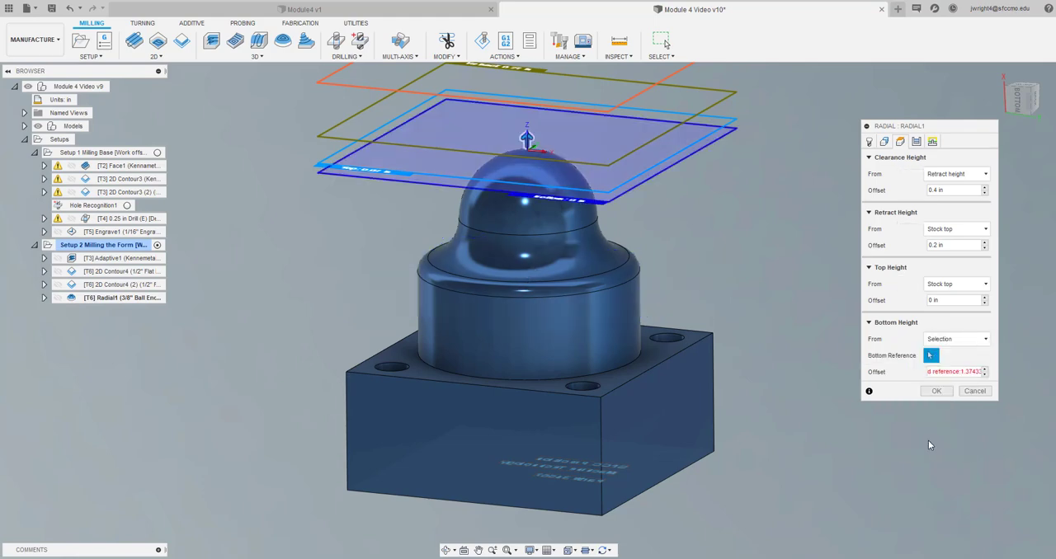
left_click(617, 284)
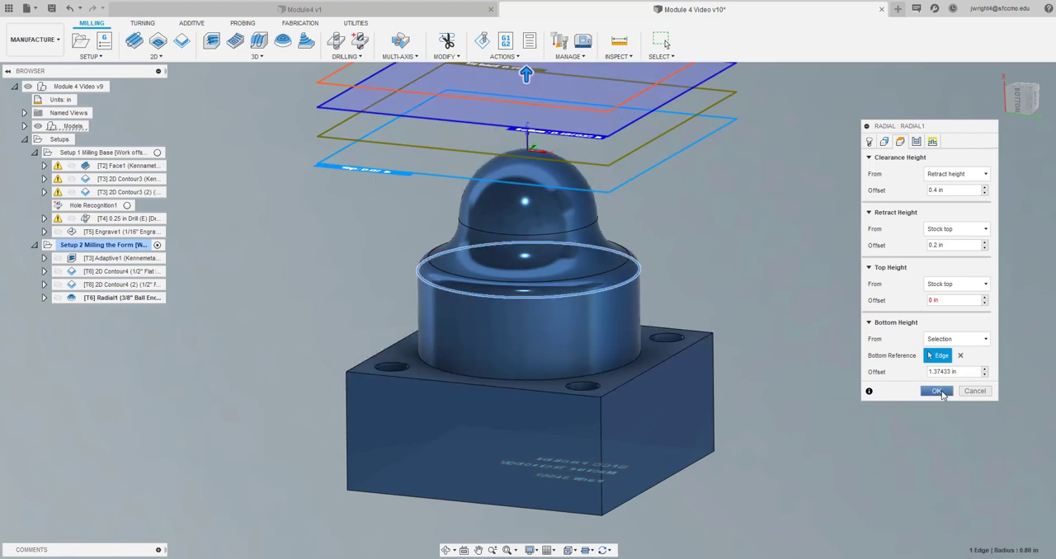
left_click_drag(967, 371, 891, 376)
left_click(890, 379)
left_click_drag(961, 373, 922, 375)
type("0")
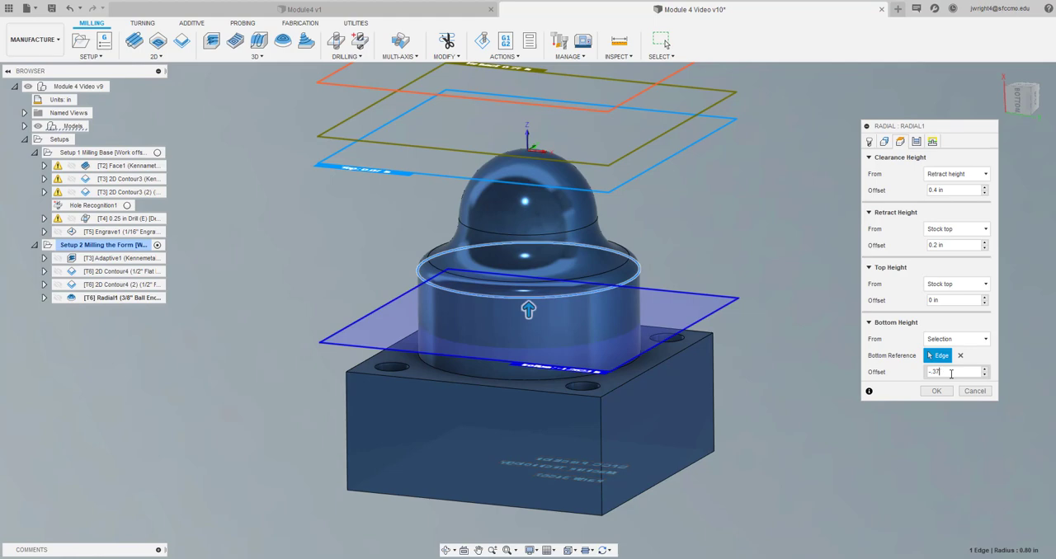
key("BackSpace")
key("BackSpace")
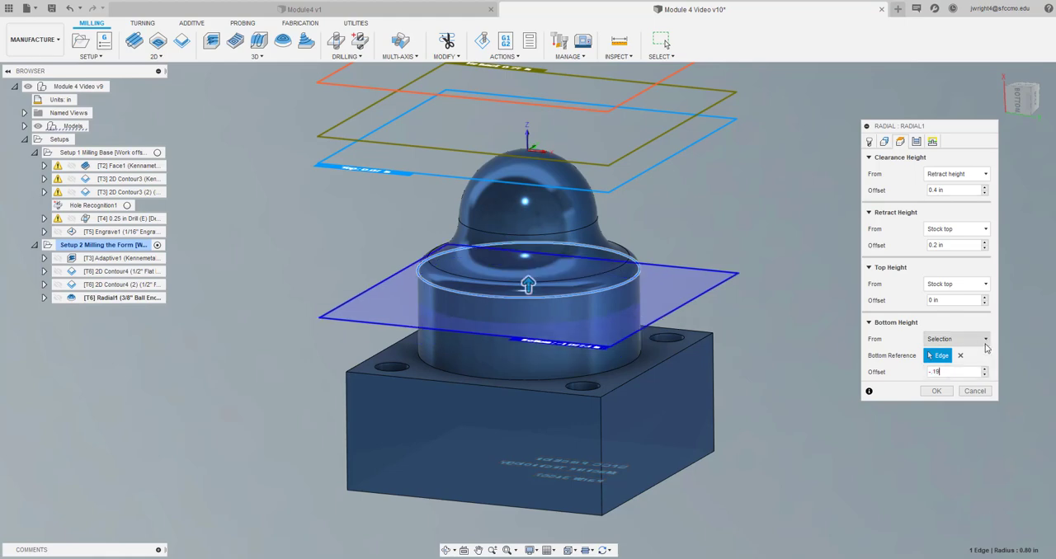
left_click(935, 392)
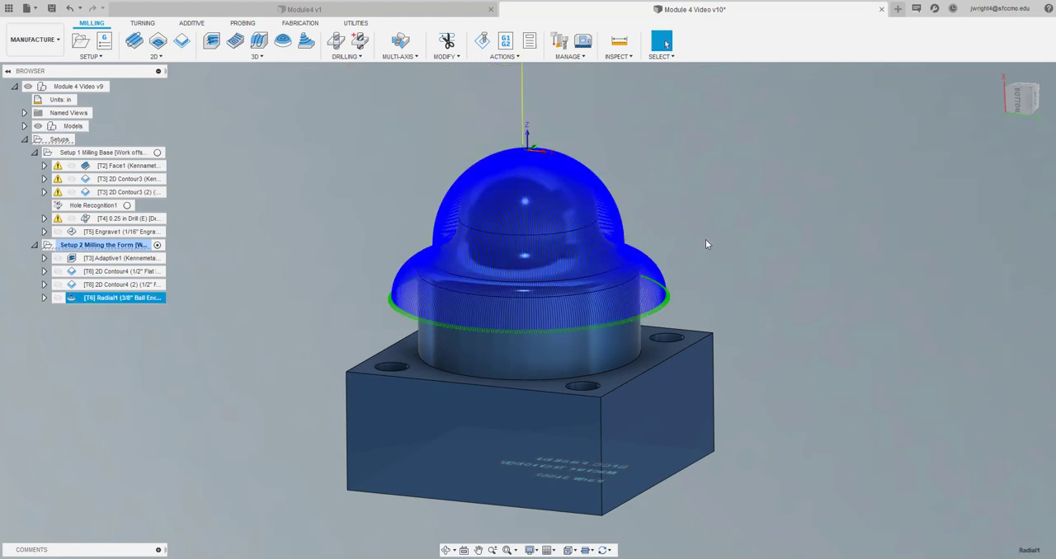
Inspect the Radial toolpath around the dome, and simulate all Setup 2 operations at maximum playback speed
mouse_move(1018, 107)
mouse_move(1019, 107)
left_mouse_down()
mouse_move(995, 81)
mouse_move(983, 89)
mouse_move(987, 105)
mouse_move(1010, 80)
mouse_move(1015, 94)
left_mouse_up()
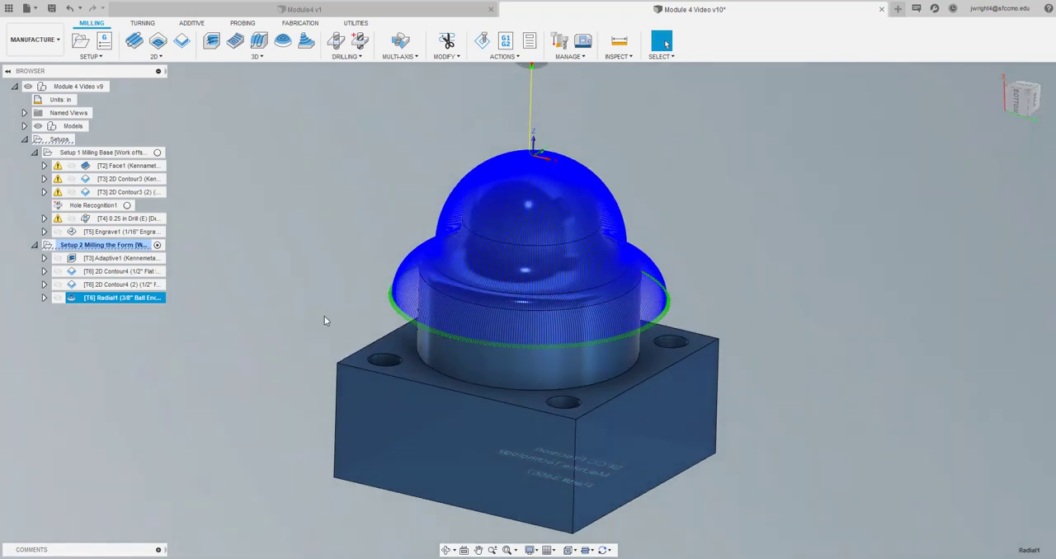
left_click(118, 380)
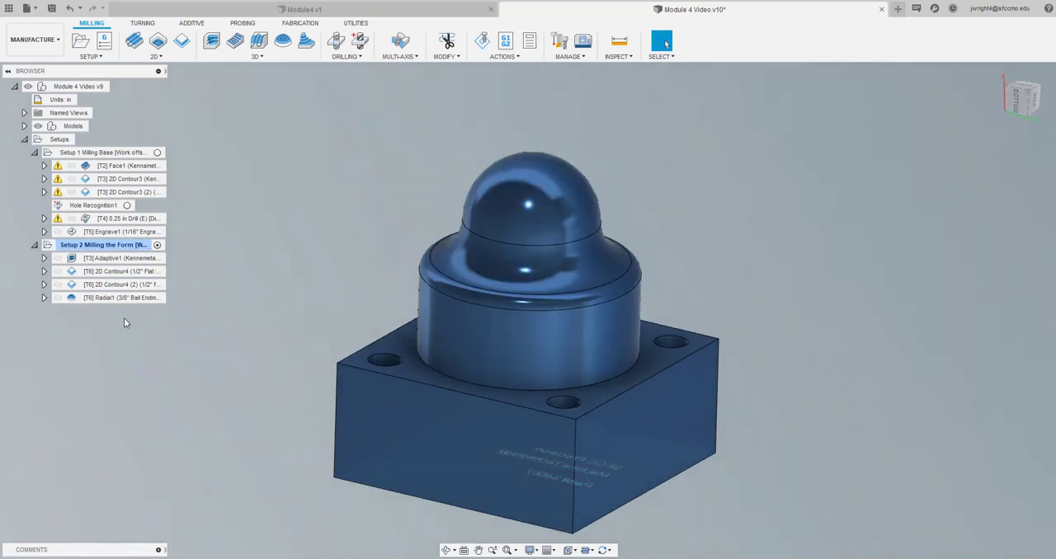
left_click(131, 246)
left_click(482, 42)
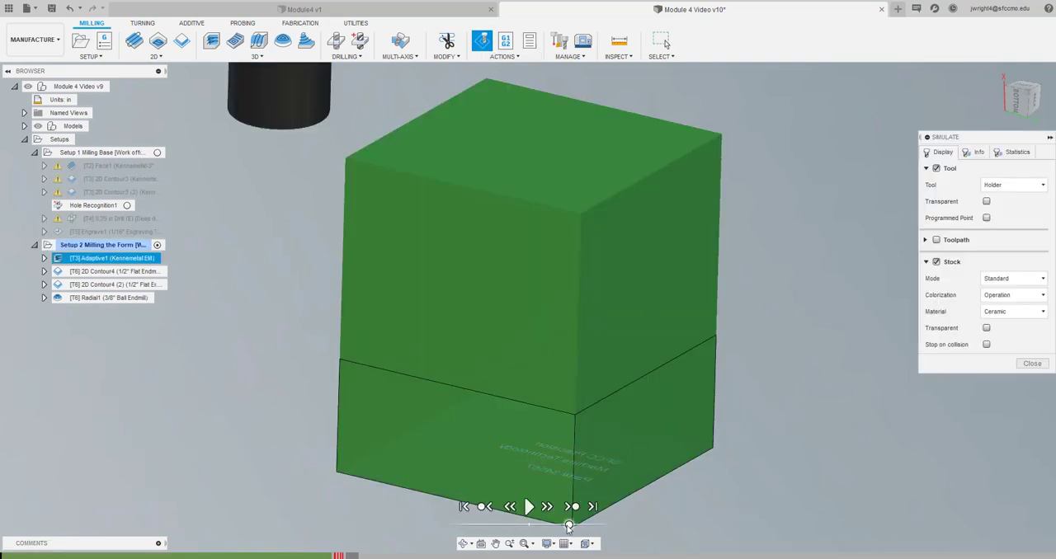
left_click_drag(568, 526, 604, 528)
left_click(530, 506)
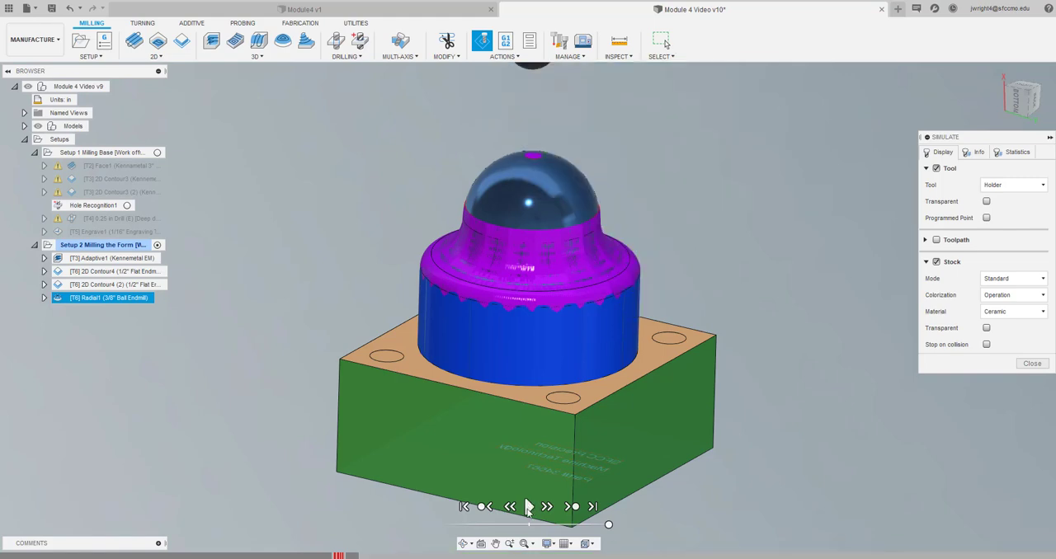
left_click(1030, 364)
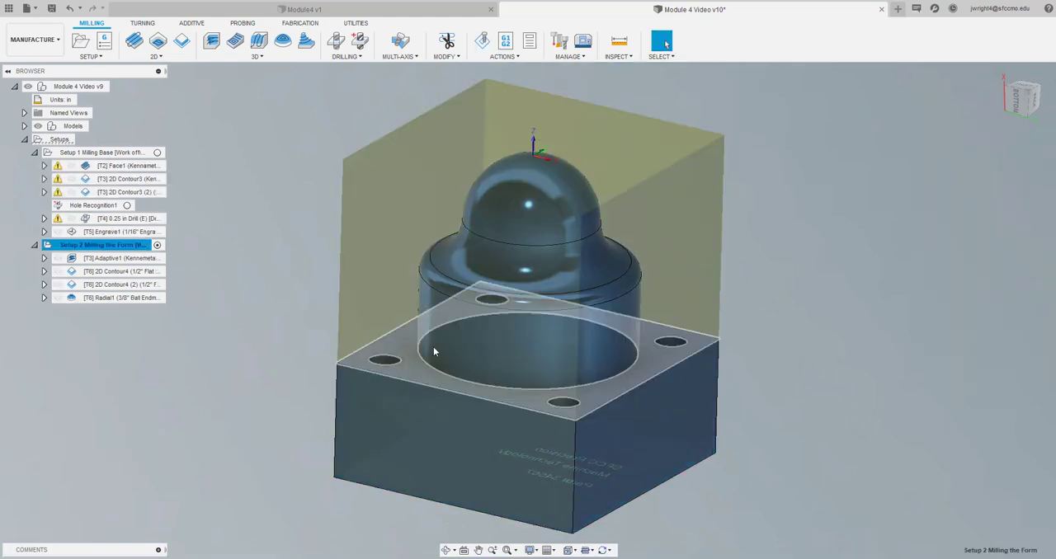
Reopen the Radial operation for editing and review its geometry, passes, linking and height settings
left_click(138, 296)
right_click(138, 296)
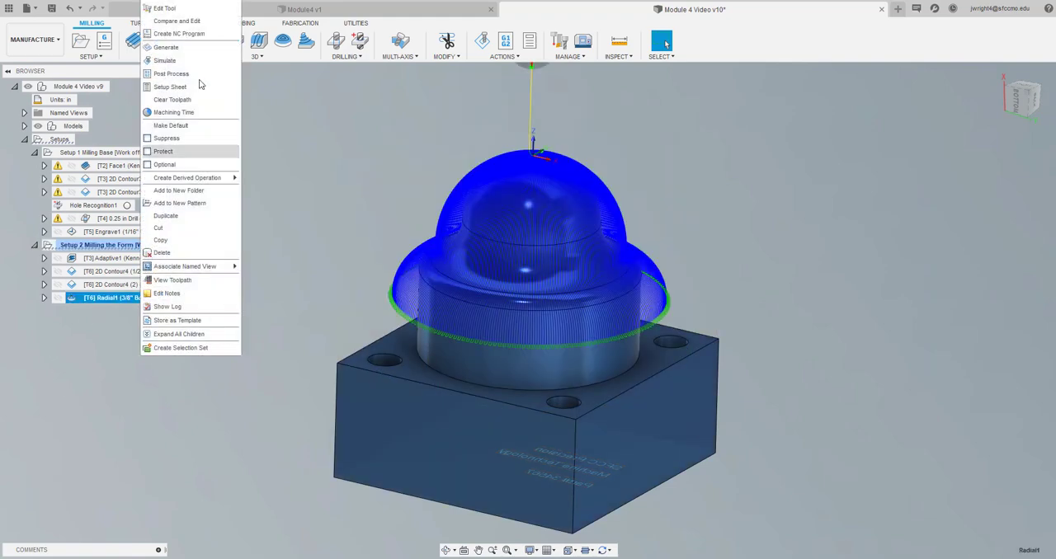
left_click(208, 8)
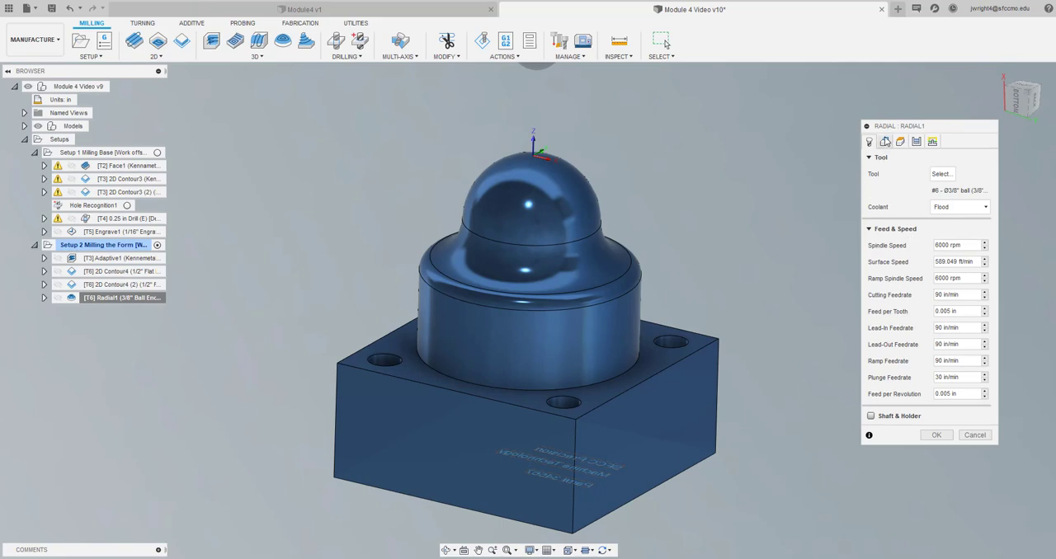
left_click(885, 141)
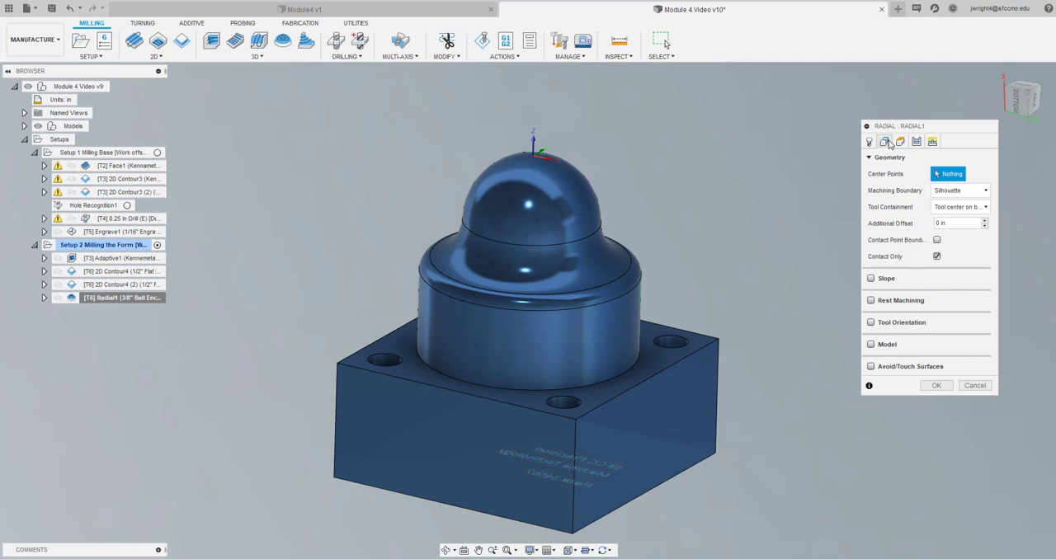
left_click(917, 142)
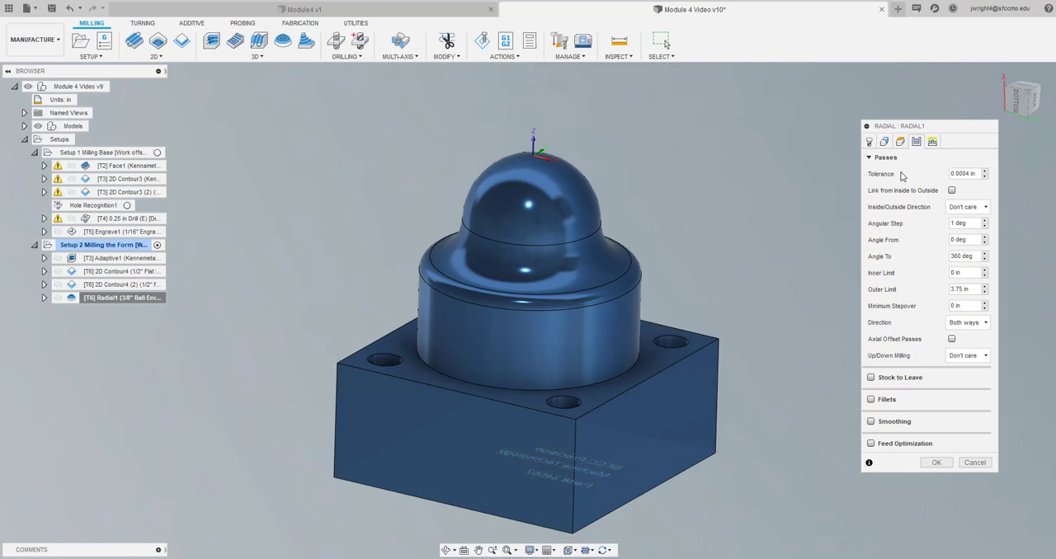
left_click(932, 143)
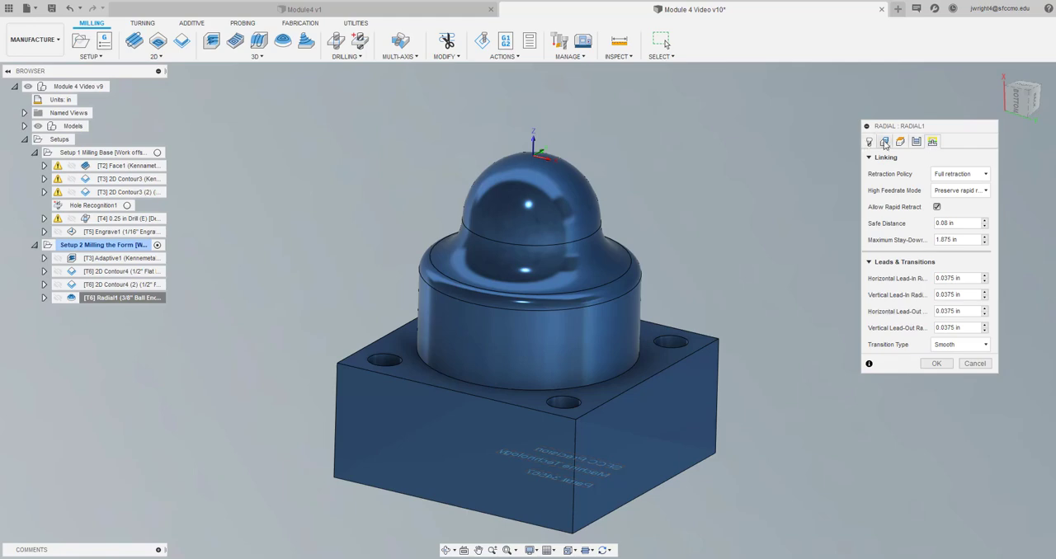
left_click(916, 143)
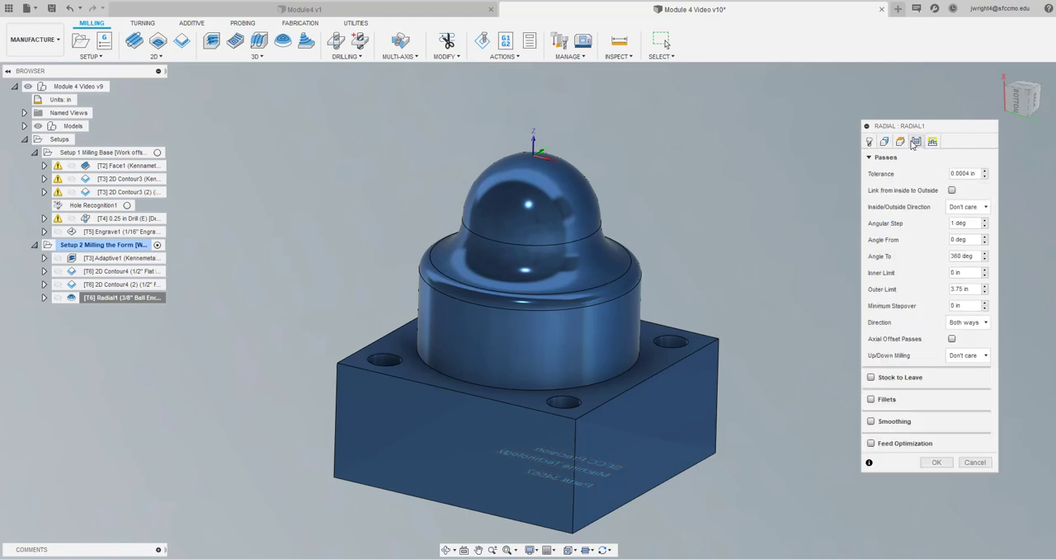
left_click(899, 143)
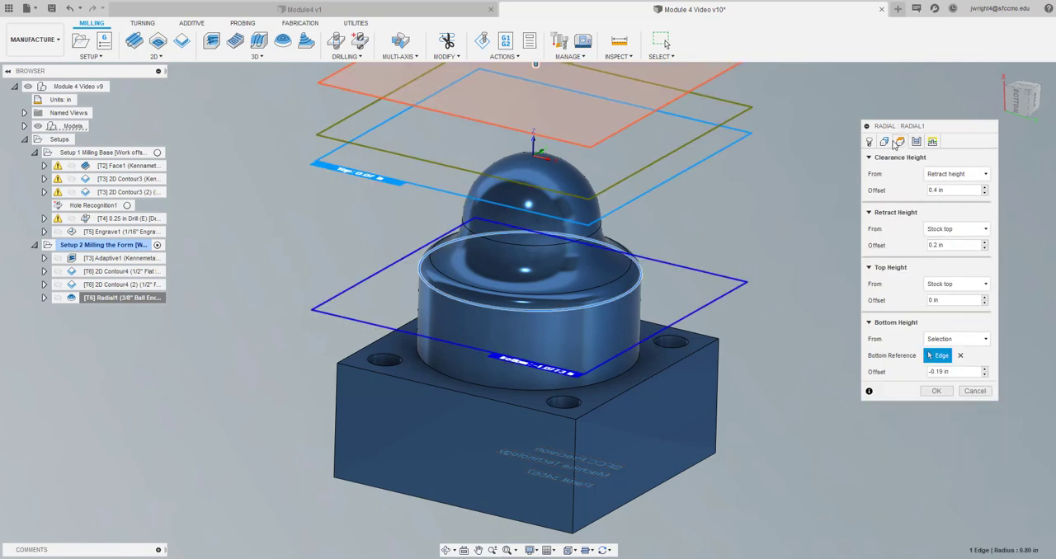
left_click(885, 143)
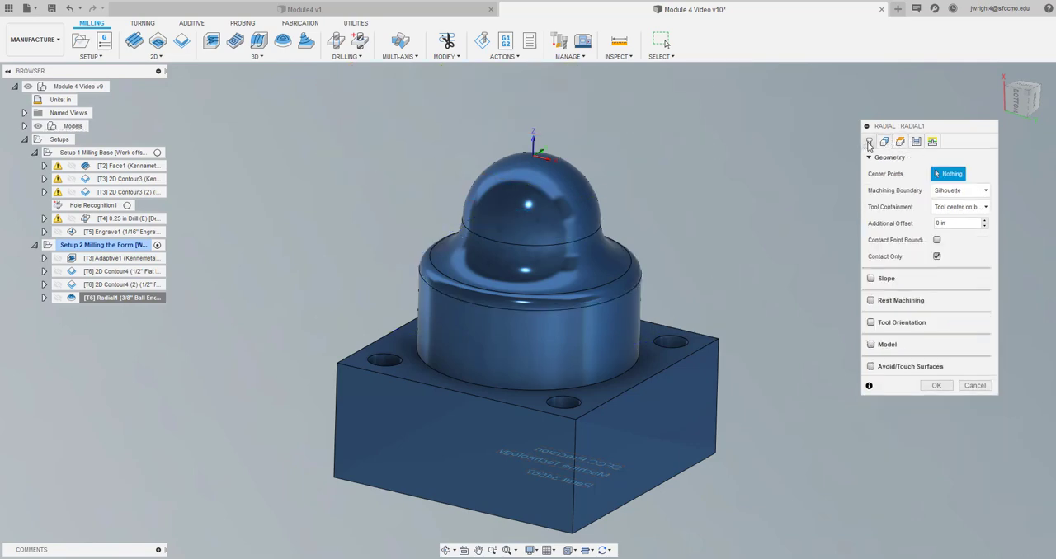
Set the Radial operation's spindle speed to 8000 rpm and regenerate its toolpath
left_click(868, 142)
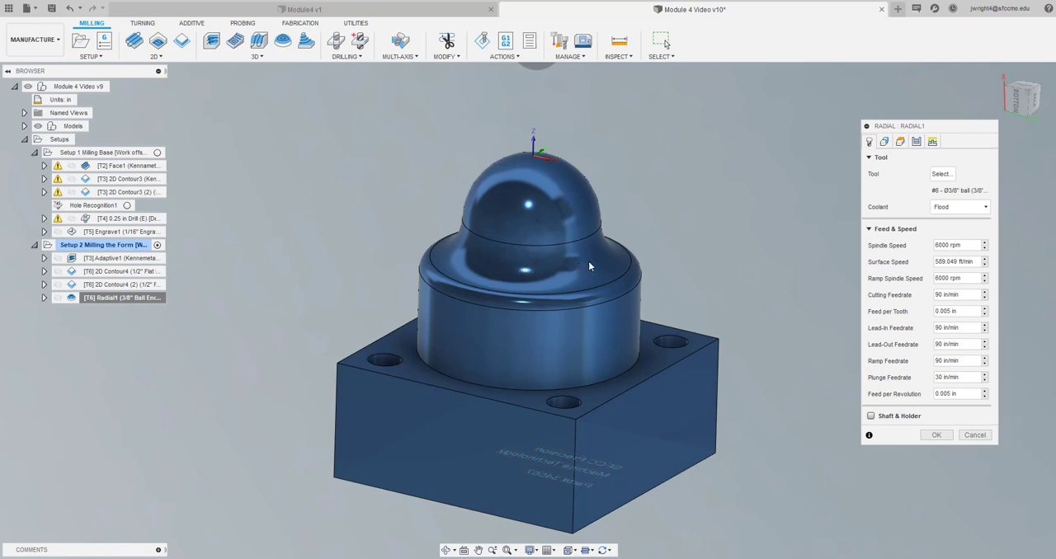
double_click(965, 246)
type("8000")
left_click(936, 436)
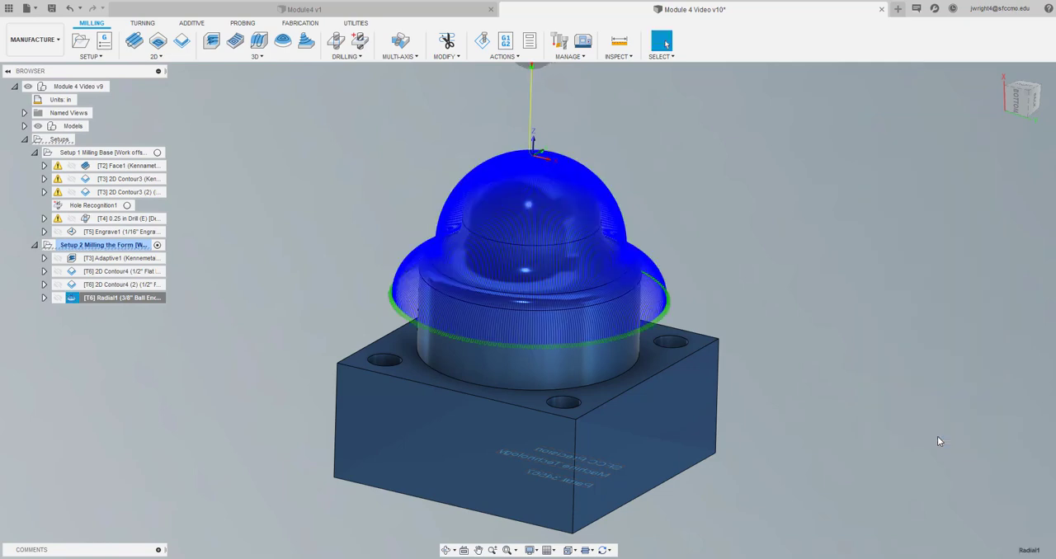
Set the Radial operation's 3/8" ball endmill to tool number 7 and override the operation's feeds and speeds with the tool's
left_click(121, 326)
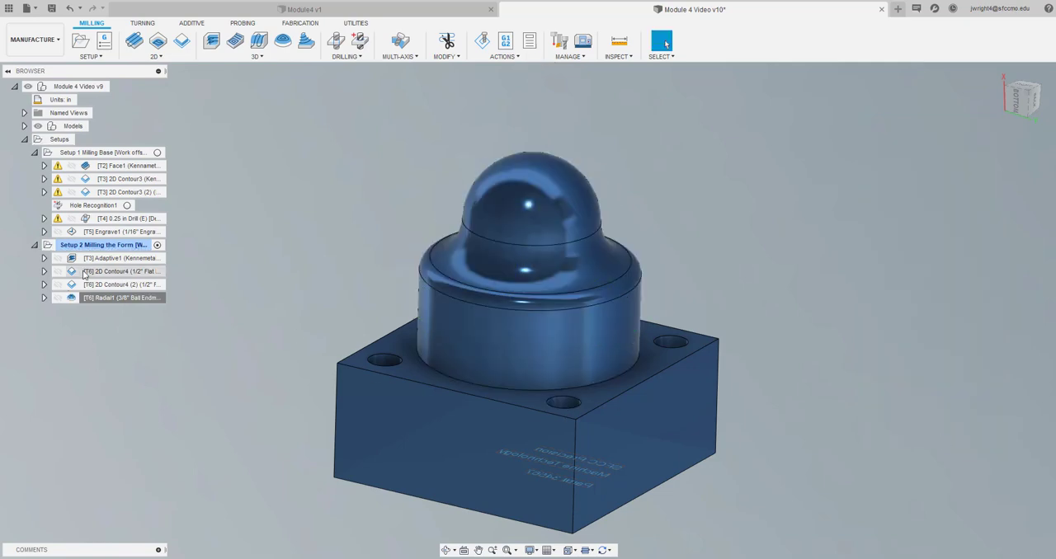
left_click(96, 299)
right_click(96, 302)
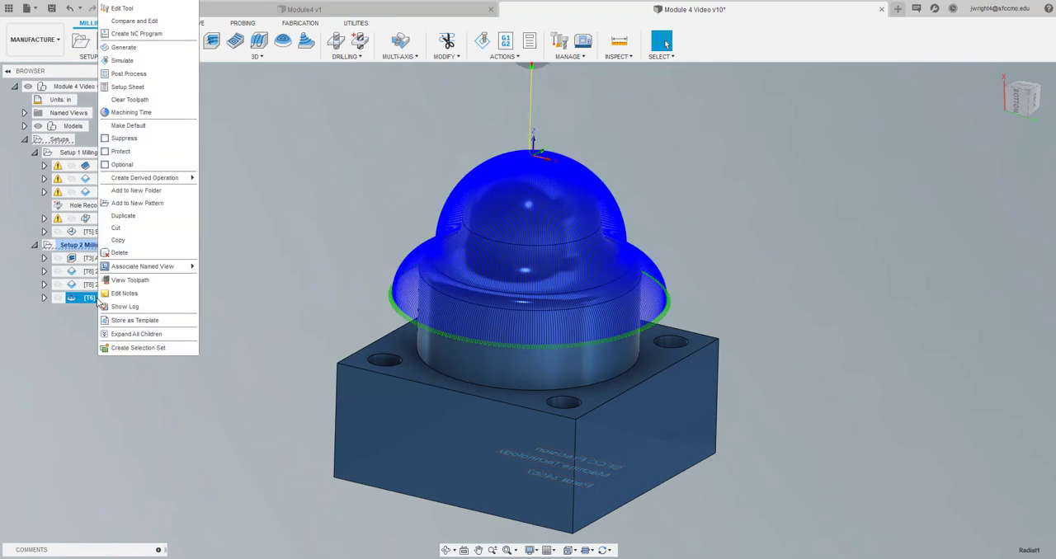
left_click(326, 103)
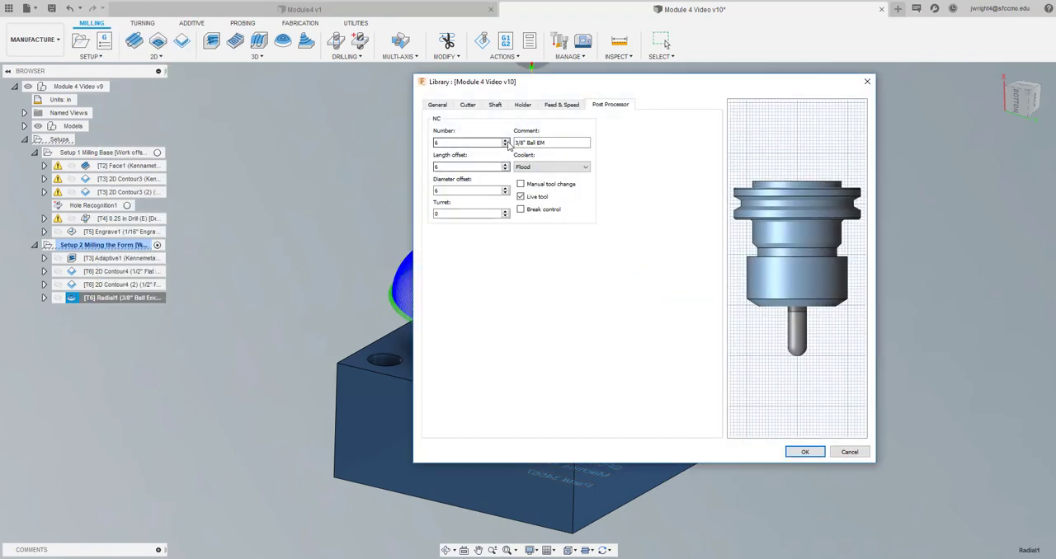
left_click(505, 140)
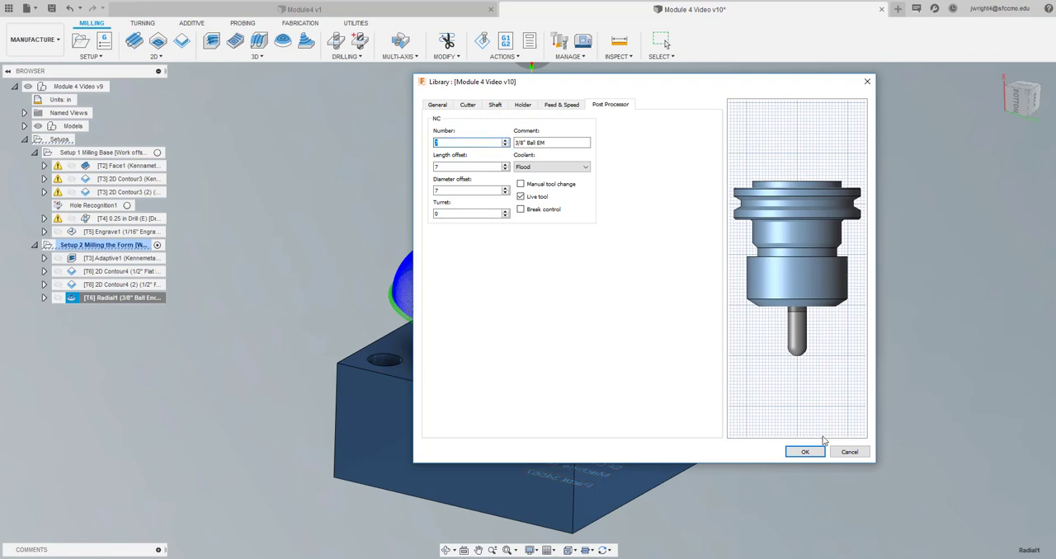
left_click(805, 453)
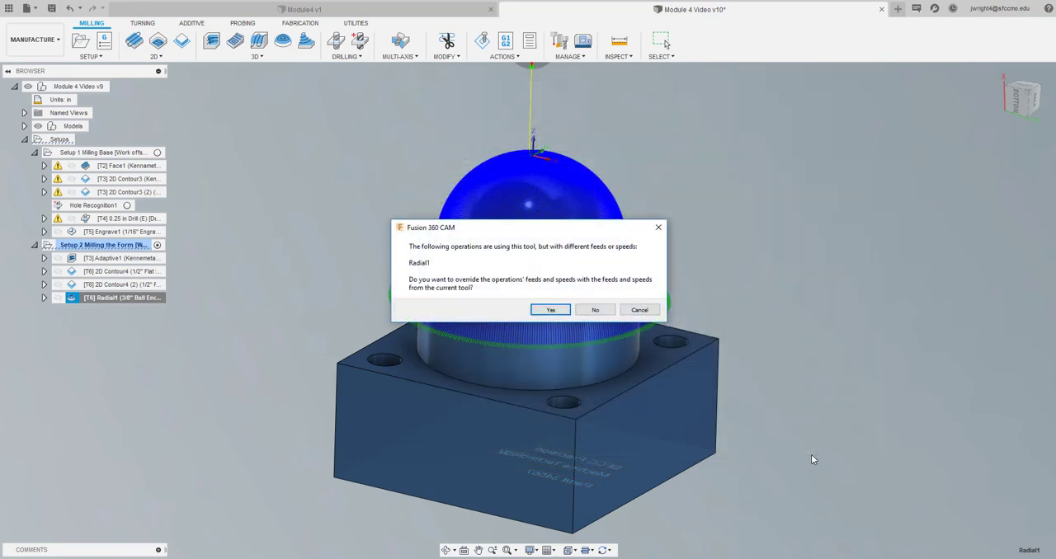
left_click(548, 310)
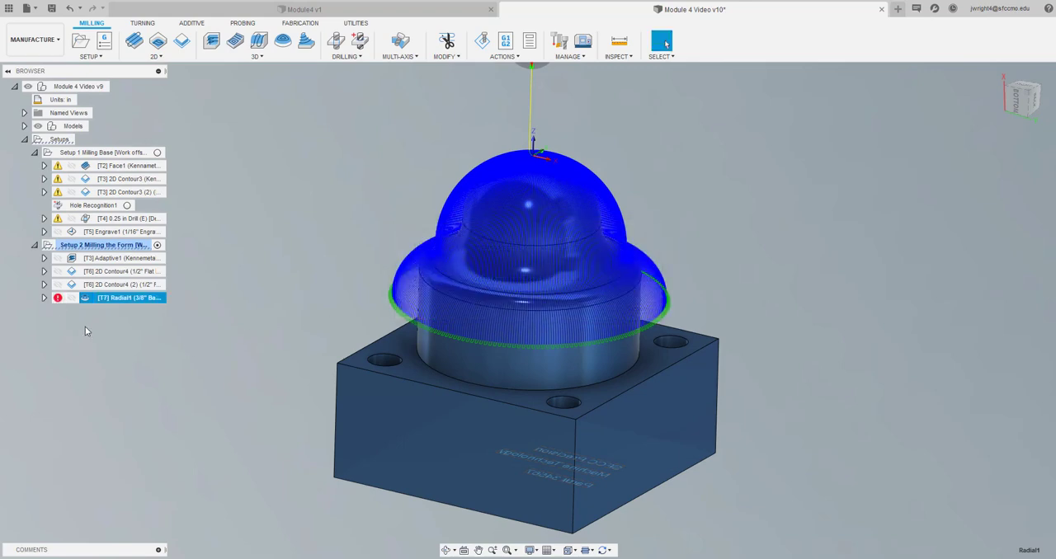
Regenerate the Radial toolpath and save the design with the version description User Saved
right_click(61, 302)
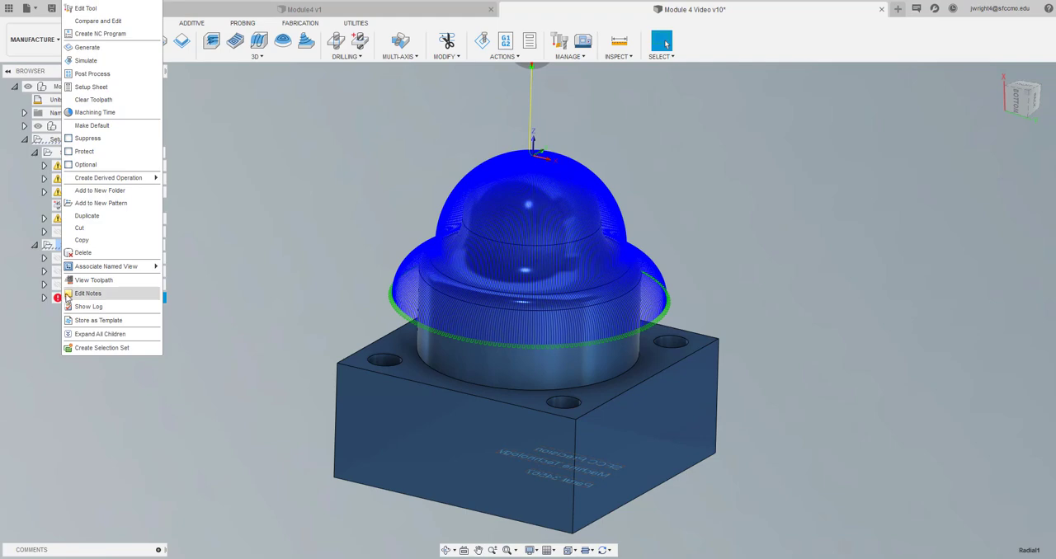
left_click(107, 48)
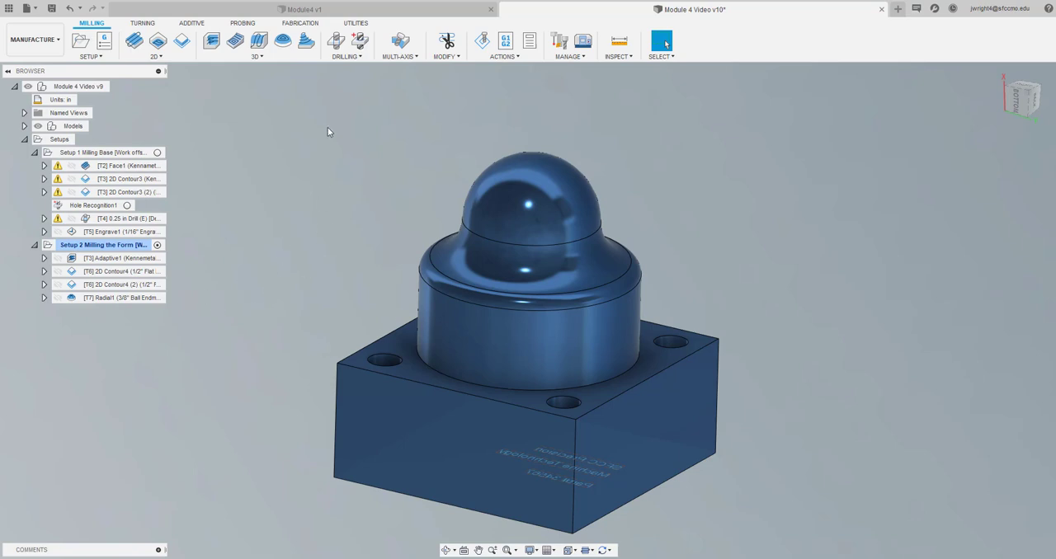
left_click(51, 8)
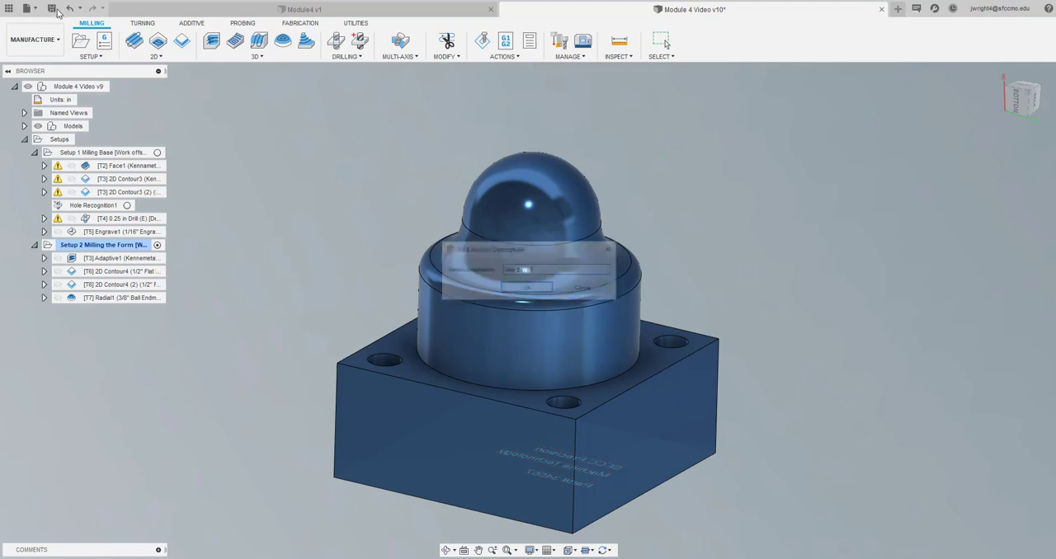
left_click(522, 288)
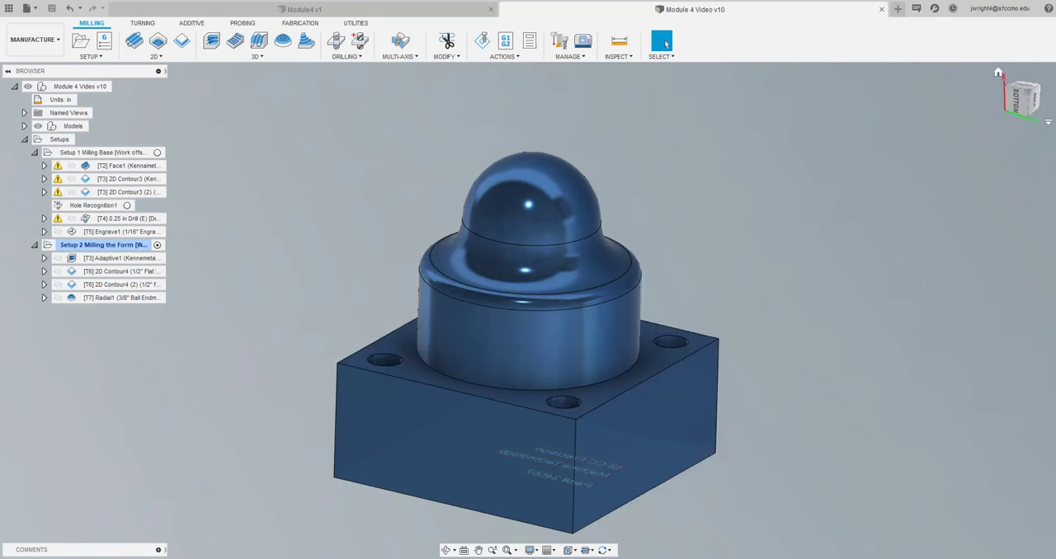
Activate Setup 1 and Setup 2 in turn to compare their stock and work coordinate origins
mouse_move(1017, 101)
left_mouse_down()
mouse_move(1000, 97)
mouse_move(1034, 99)
left_mouse_up()
left_click_drag(1035, 102, 1033, 89)
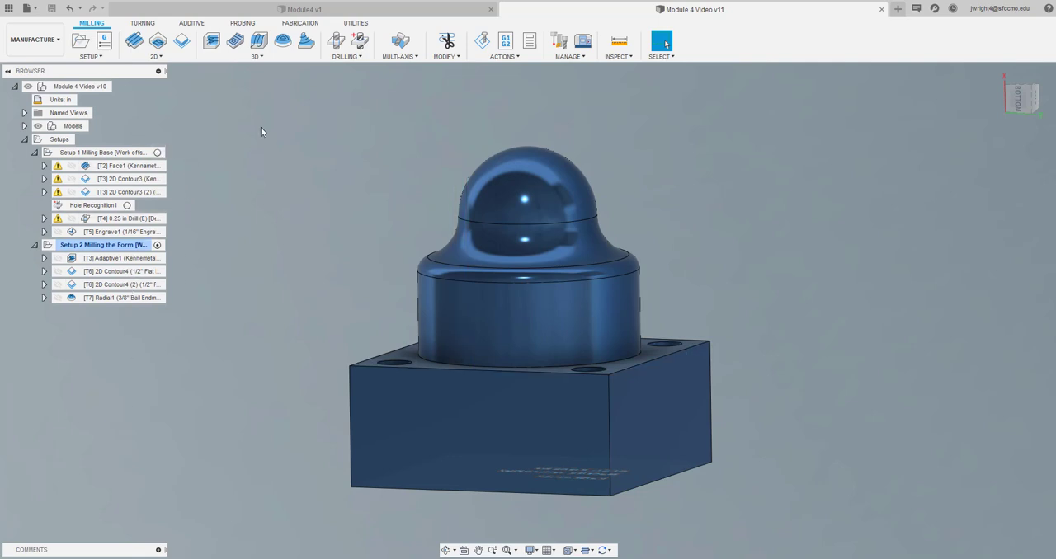
left_click(158, 153)
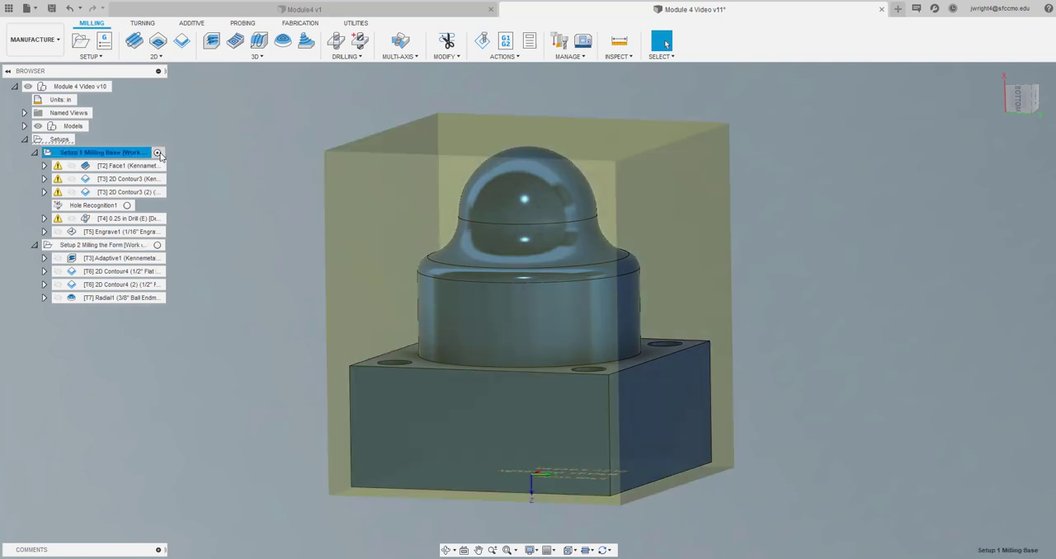
left_click(158, 246)
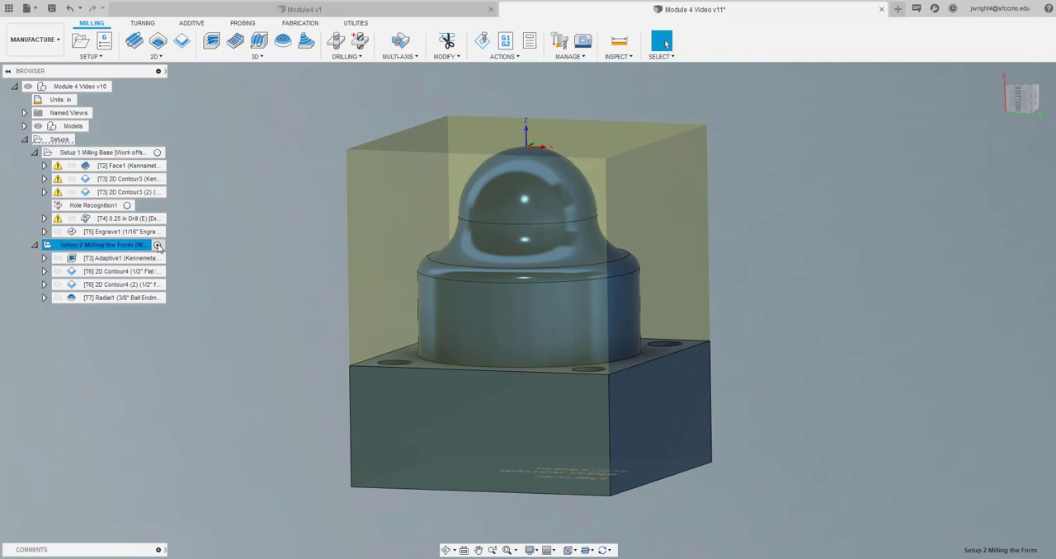
left_click(237, 243)
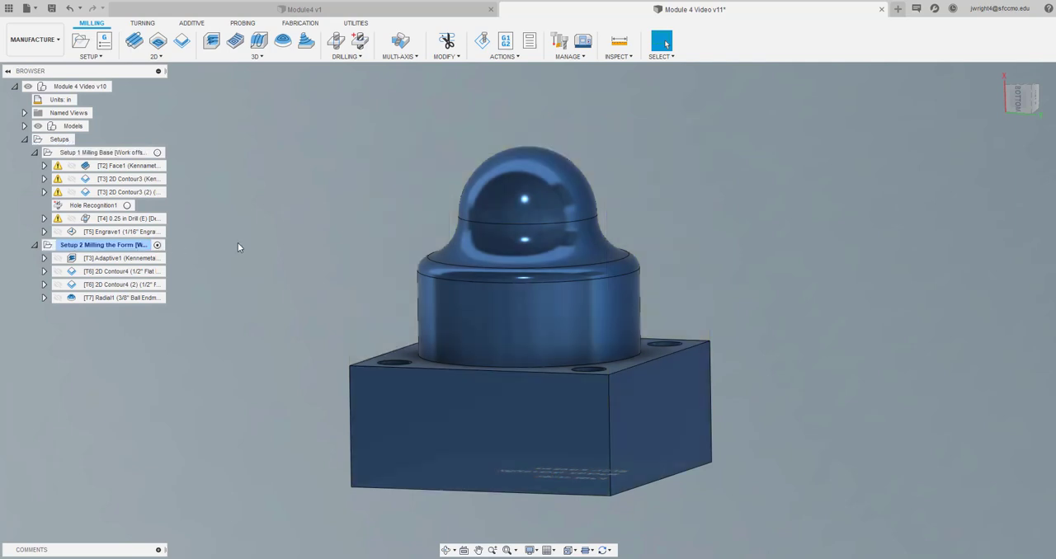
Create an NC program numbered 3456 with the comment Side 1, containing all Setup 1 Milling Base operations
left_click(158, 155)
left_click(105, 43)
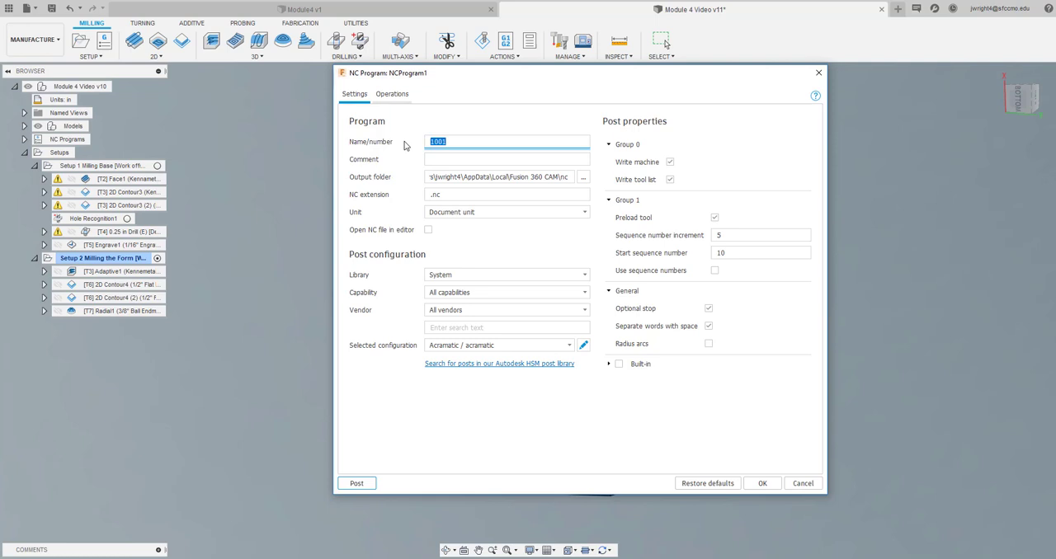
type("3456")
left_click(462, 161)
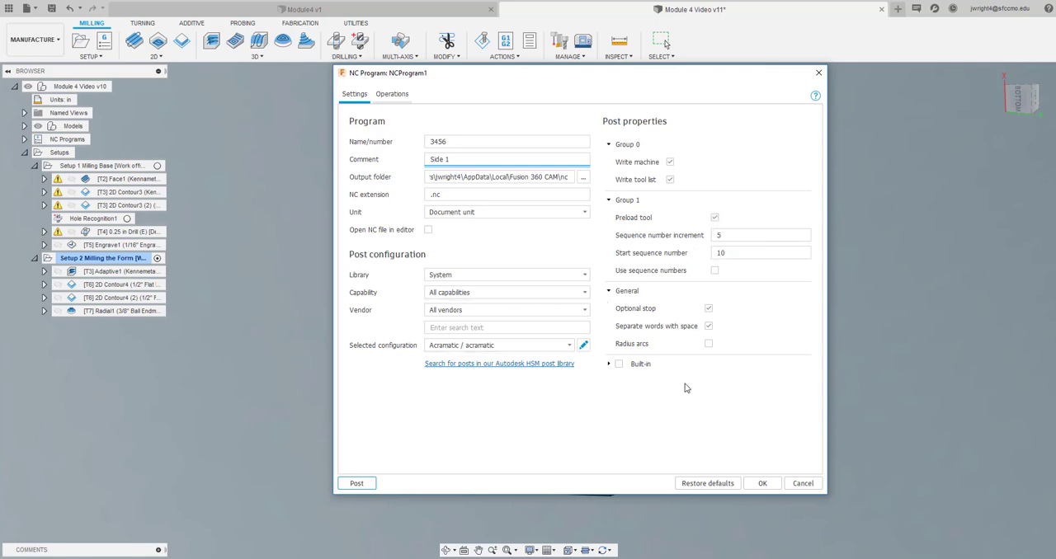
left_click(394, 98)
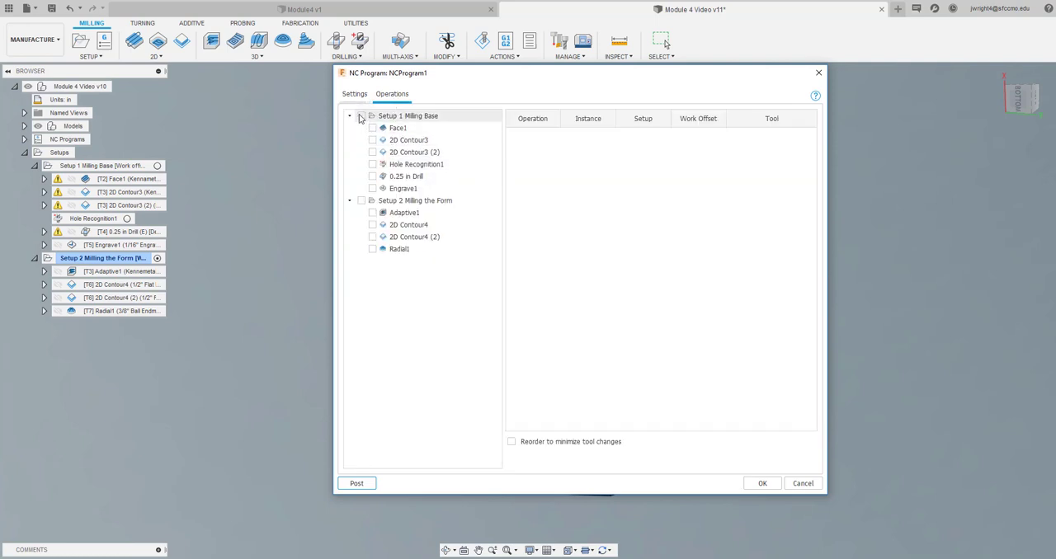
left_click(361, 115)
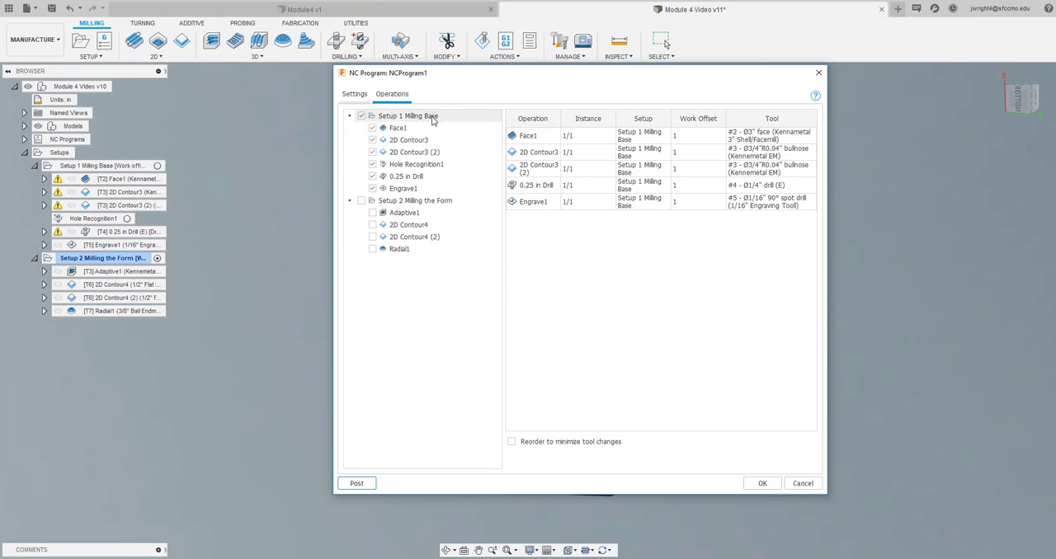
left_click(762, 483)
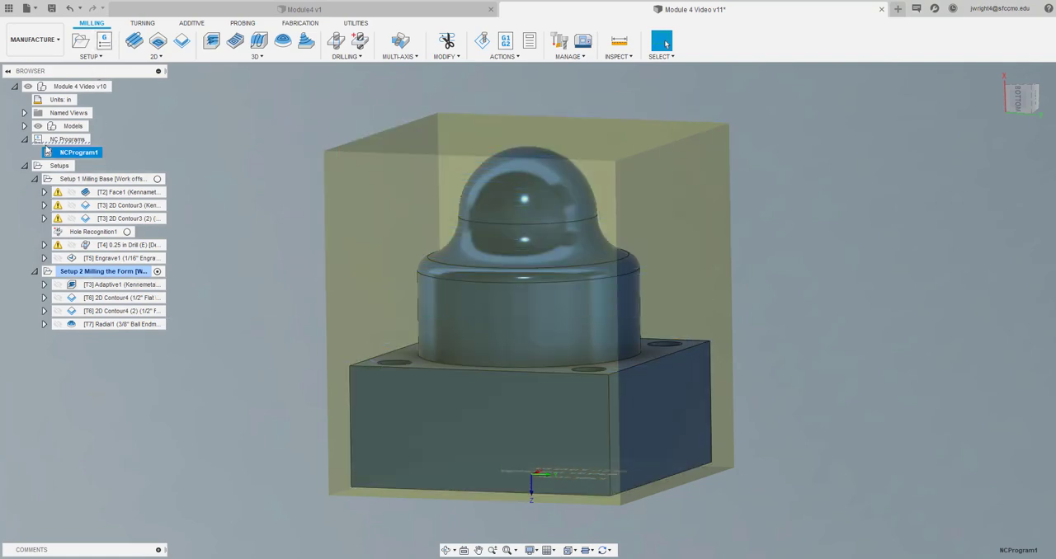
left_click(73, 140)
right_click(73, 140)
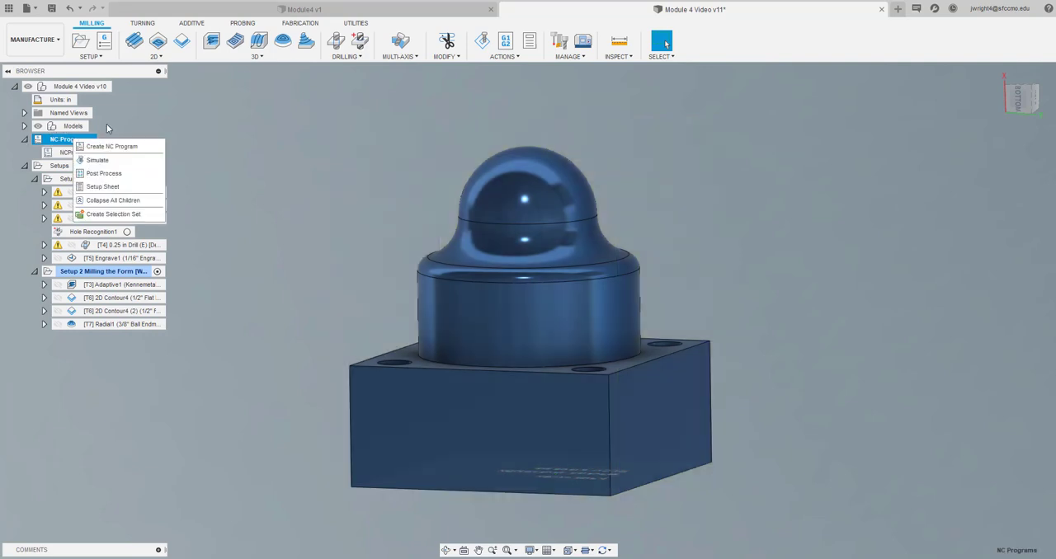
left_click(142, 105)
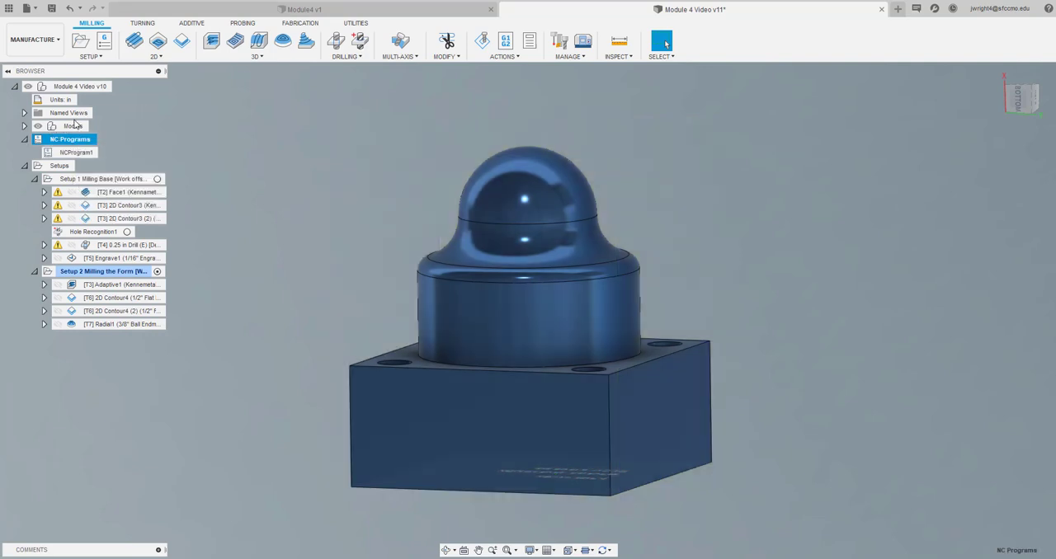
Create an NC program numbered 3457 with a comment for the second side, containing all Setup 2 Milling the Form operations
left_click(104, 43)
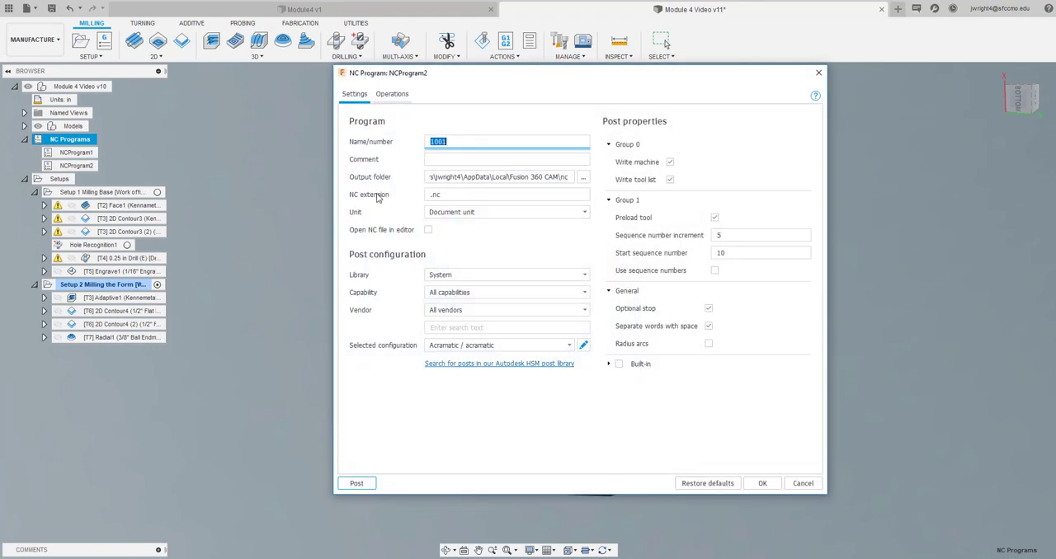
left_click(439, 142)
double_click(440, 142)
type("3457")
left_click(444, 158)
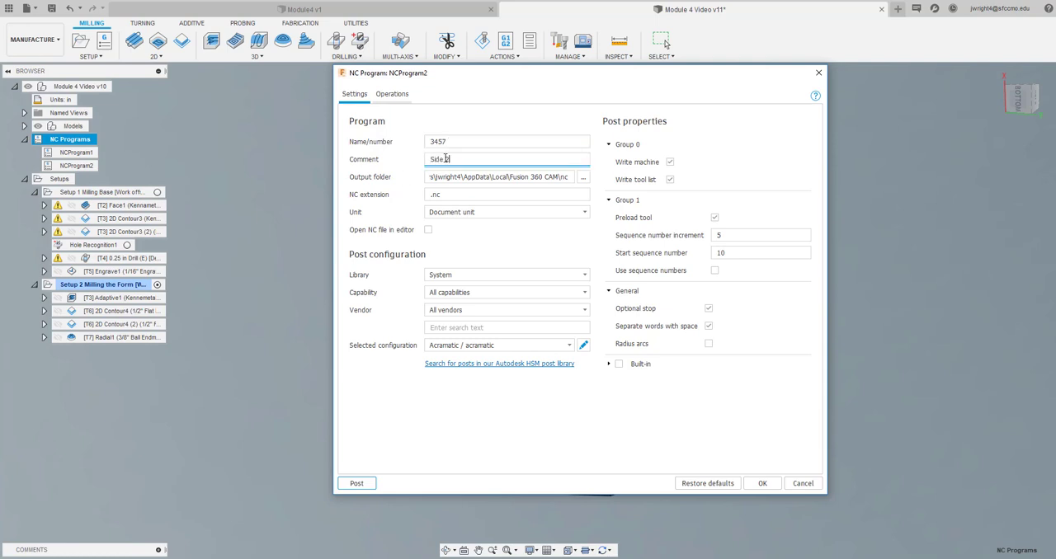
left_click(391, 94)
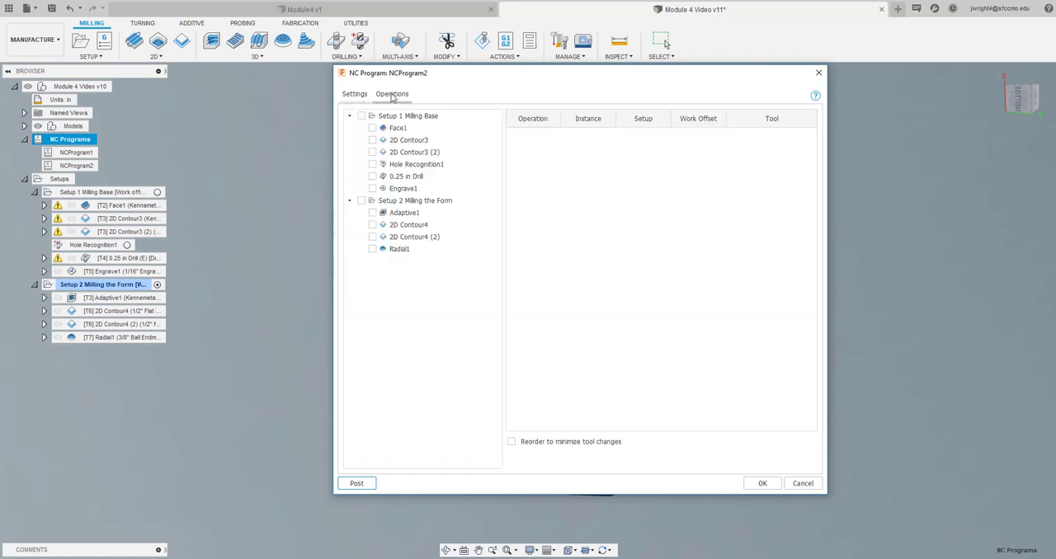
left_click(362, 200)
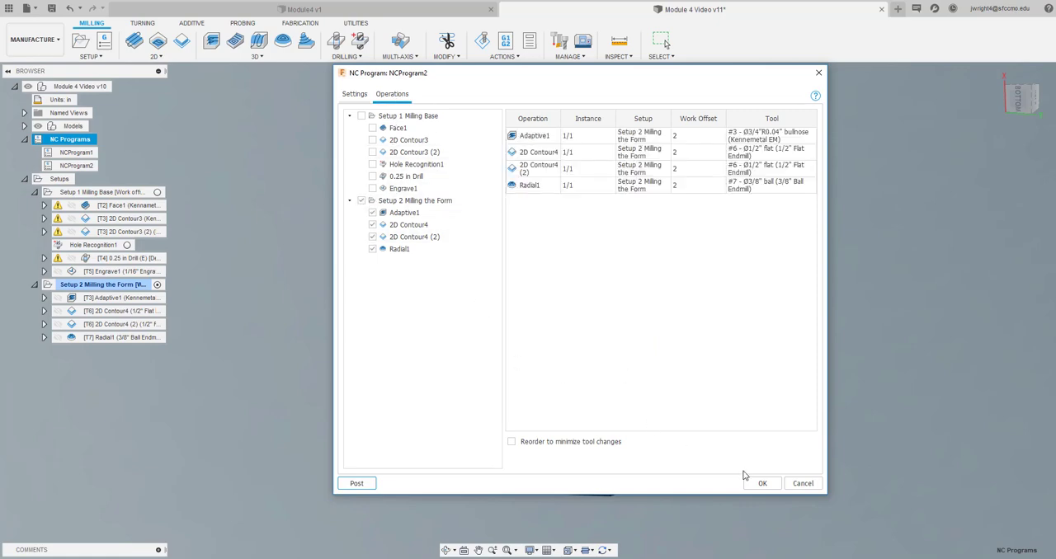
left_click(762, 483)
left_click(344, 392)
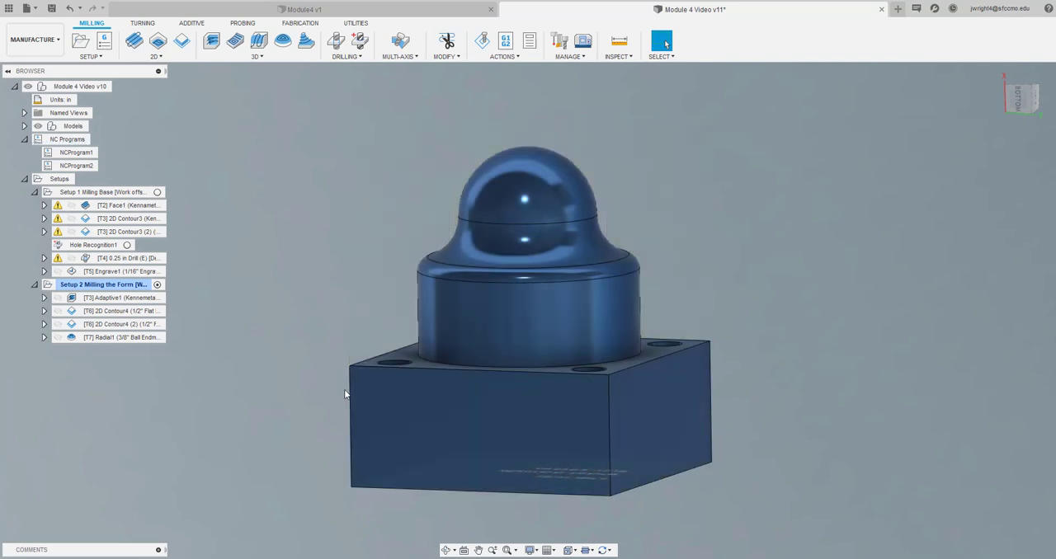
Post process NCProgram1 and open its posted NC code to look through it
left_click(78, 153)
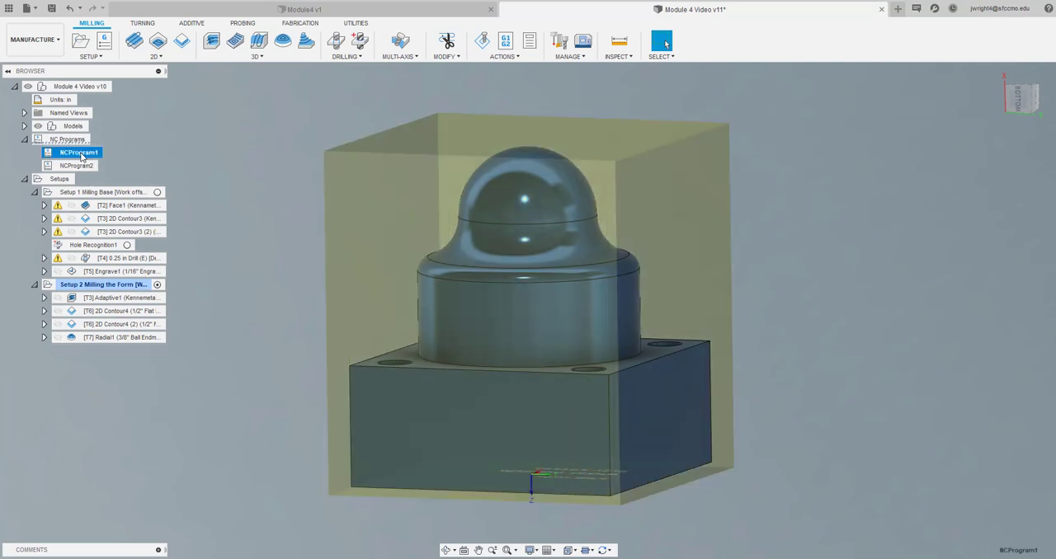
right_click(82, 155)
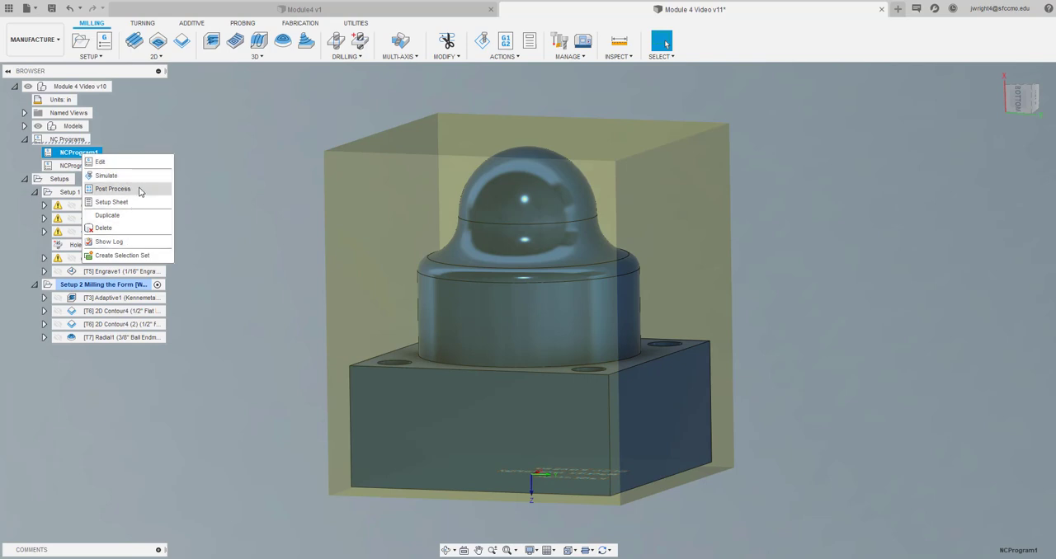
left_click(113, 189)
left_click(907, 537)
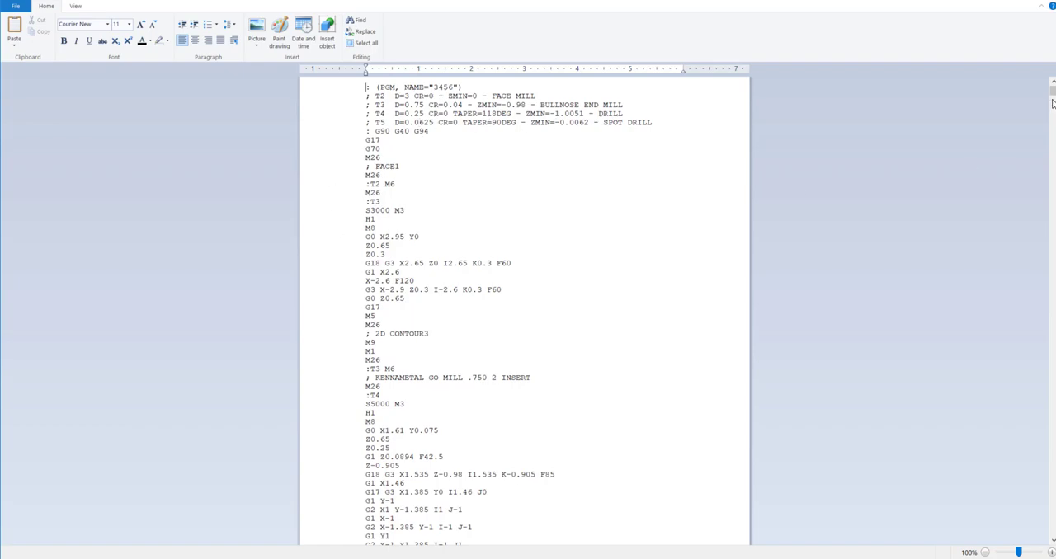
mouse_move(1052, 95)
left_mouse_down()
mouse_move(1050, 512)
mouse_move(1052, 89)
left_mouse_up()
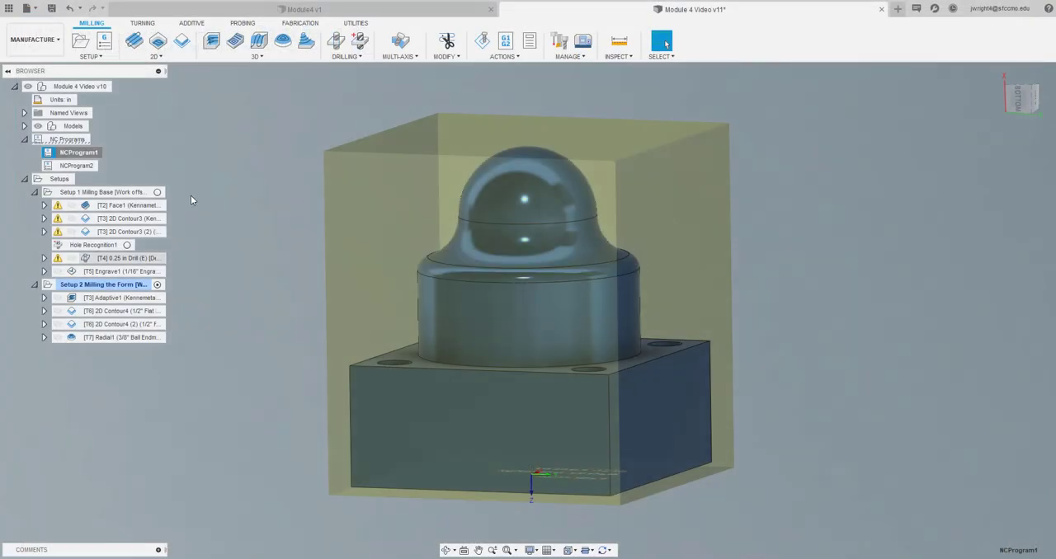
Post process NCProgram2 and open its posted NC code to look through the Adaptive1 moves
left_click(80, 168)
right_click(84, 164)
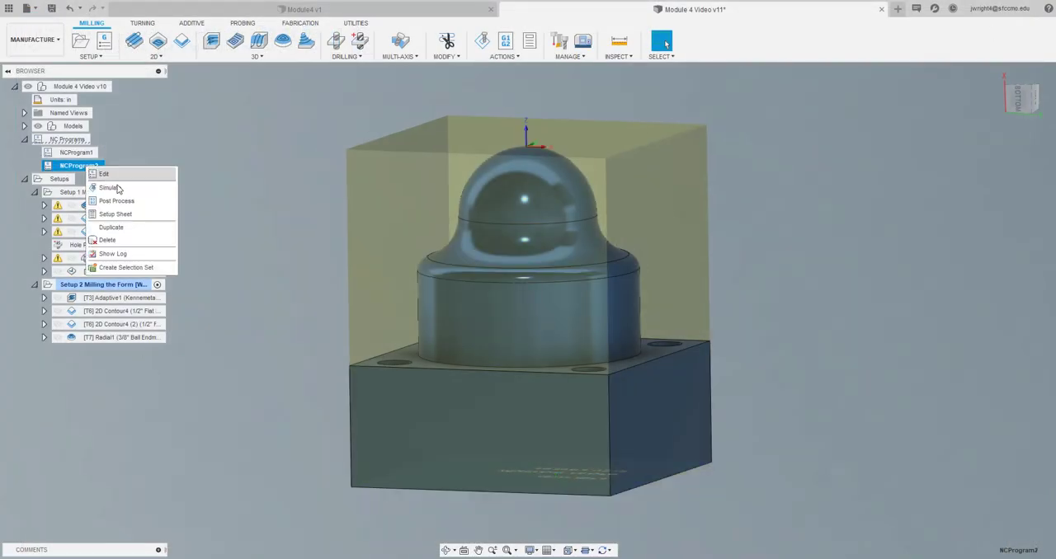
left_click(139, 205)
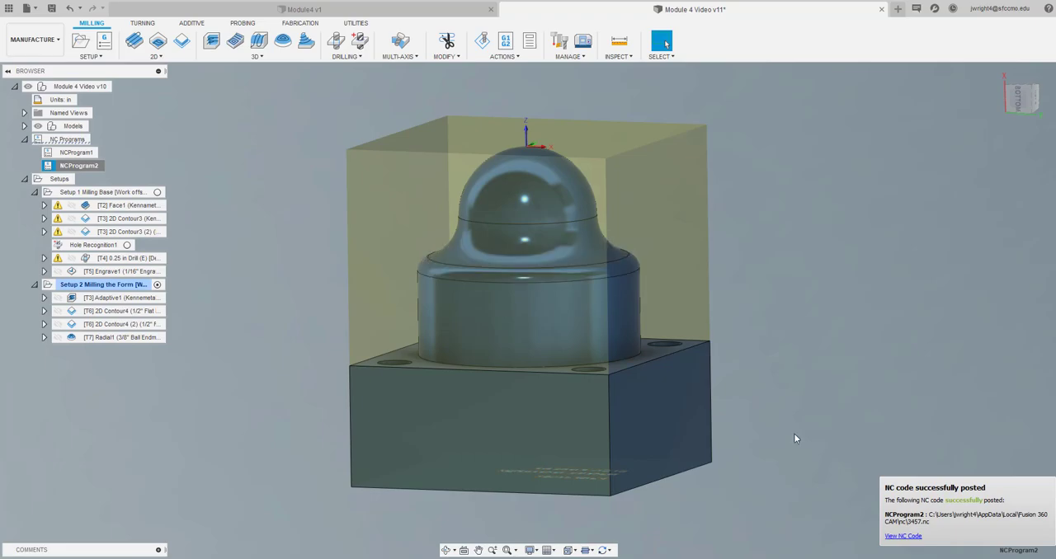
left_click(902, 537)
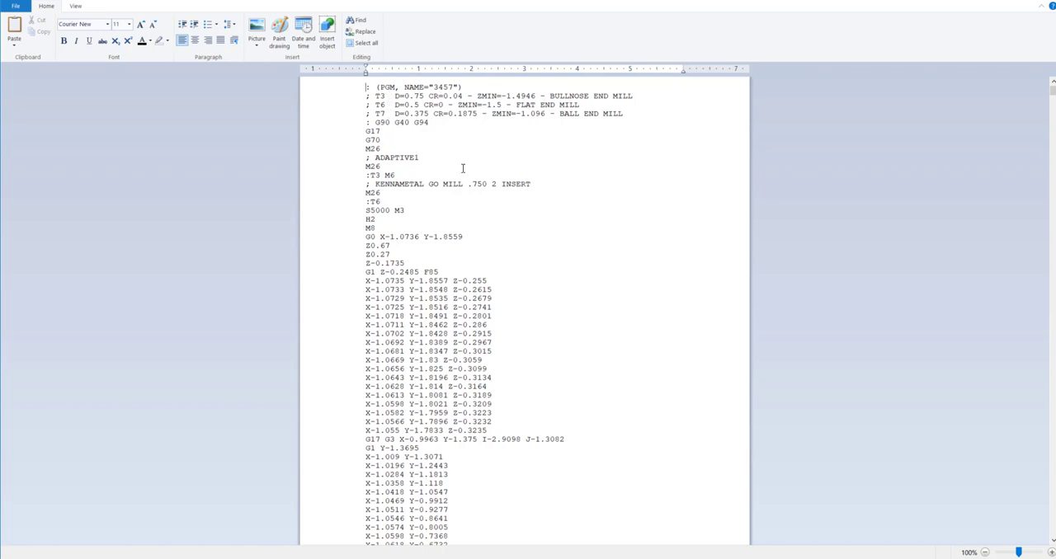
scroll(443, 284, "down", 9)
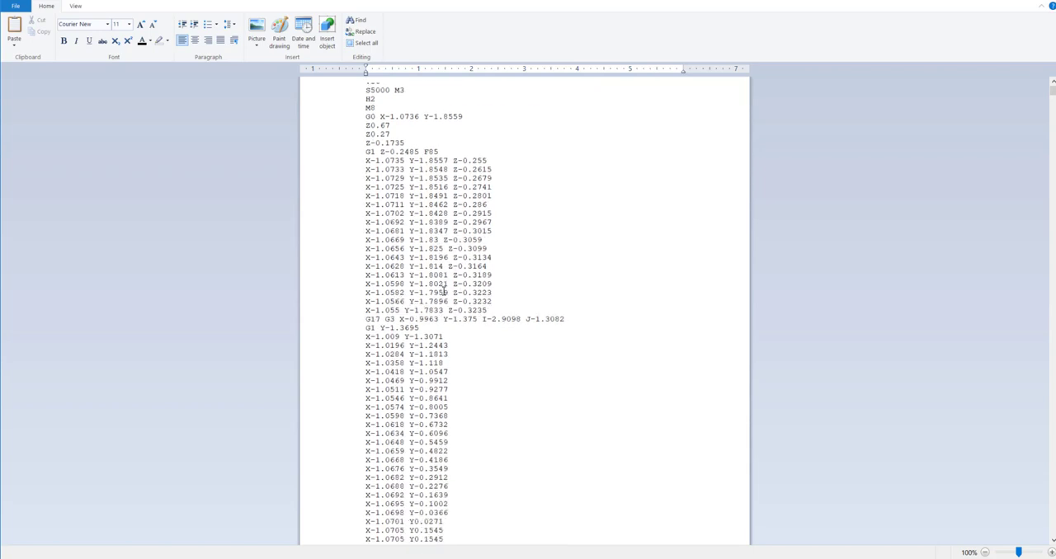
scroll(445, 289, "down", 15)
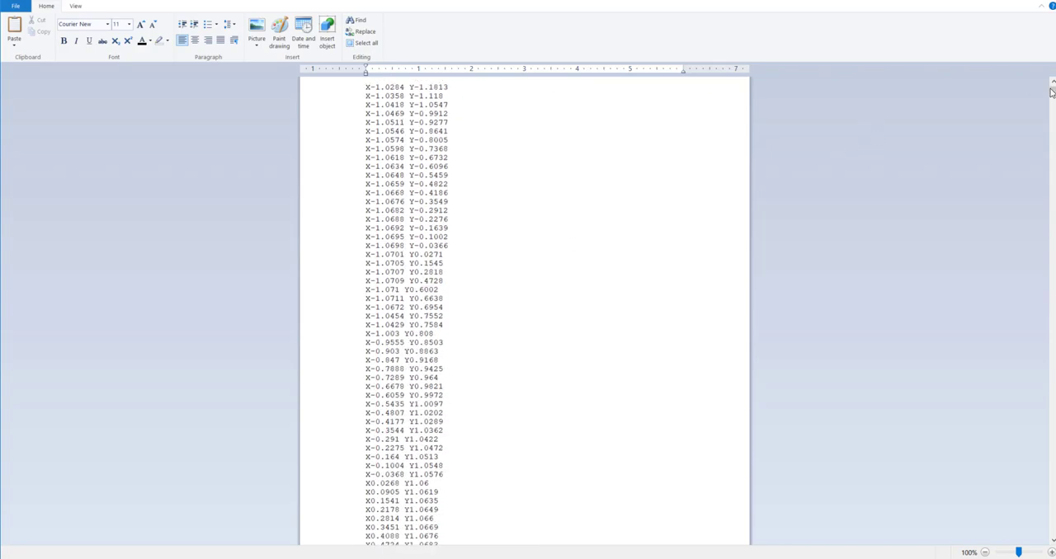
Look through the posted 3457 NC code down to its final lines and back to the header and tool list
left_click_drag(1051, 95, 1053, 532)
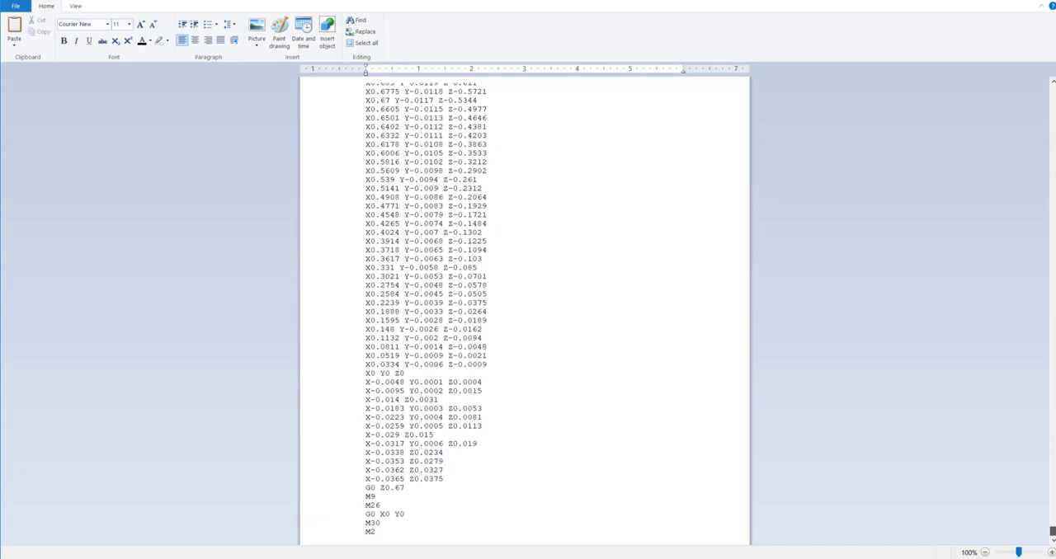
left_click_drag(1052, 532, 1052, 85)
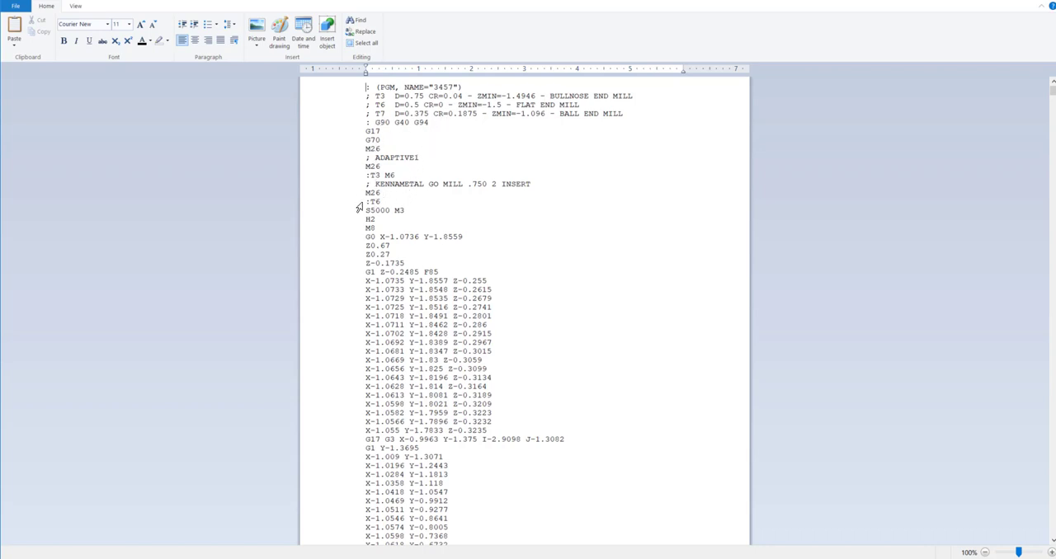
scroll(385, 392, "down", 5)
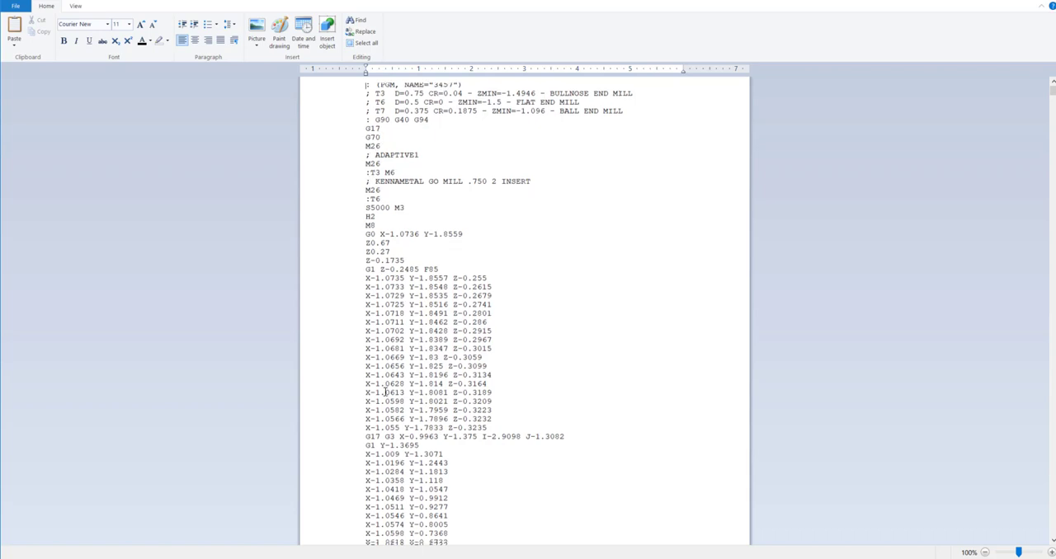
scroll(384, 392, "up", 5)
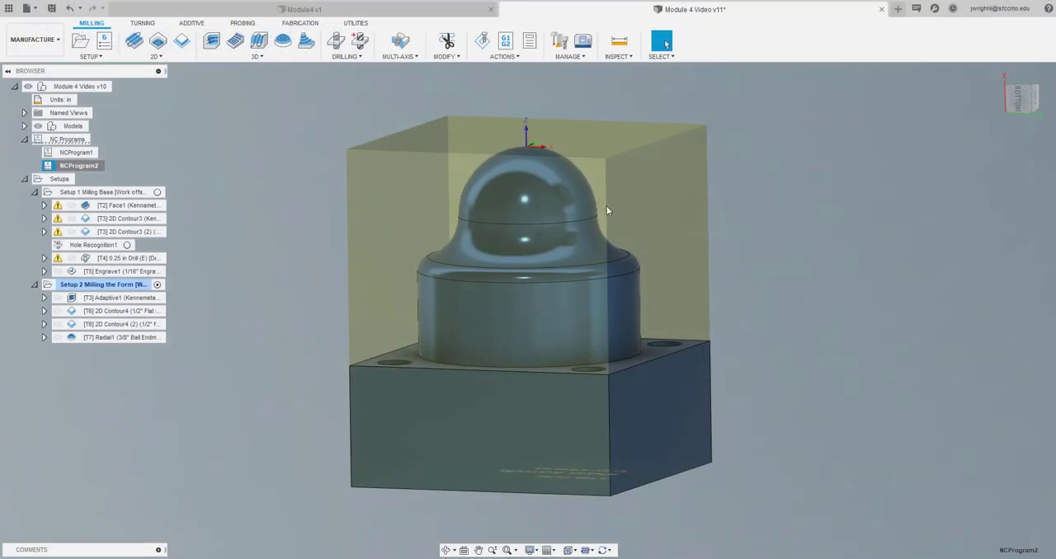
Edit NCProgram1's post configuration, setting the capability to Milling and the vendor to Haas Automation
left_click(232, 302)
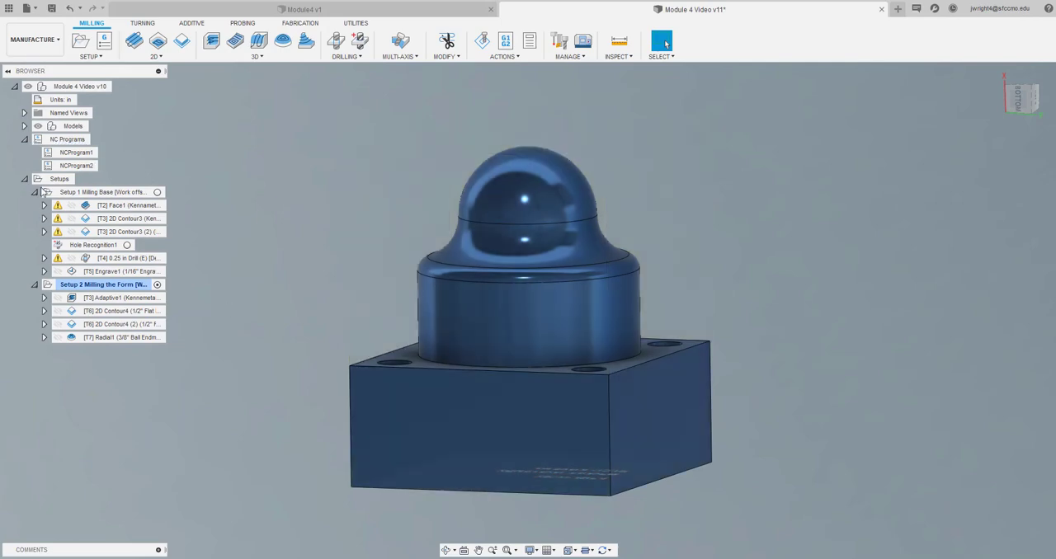
right_click(85, 155)
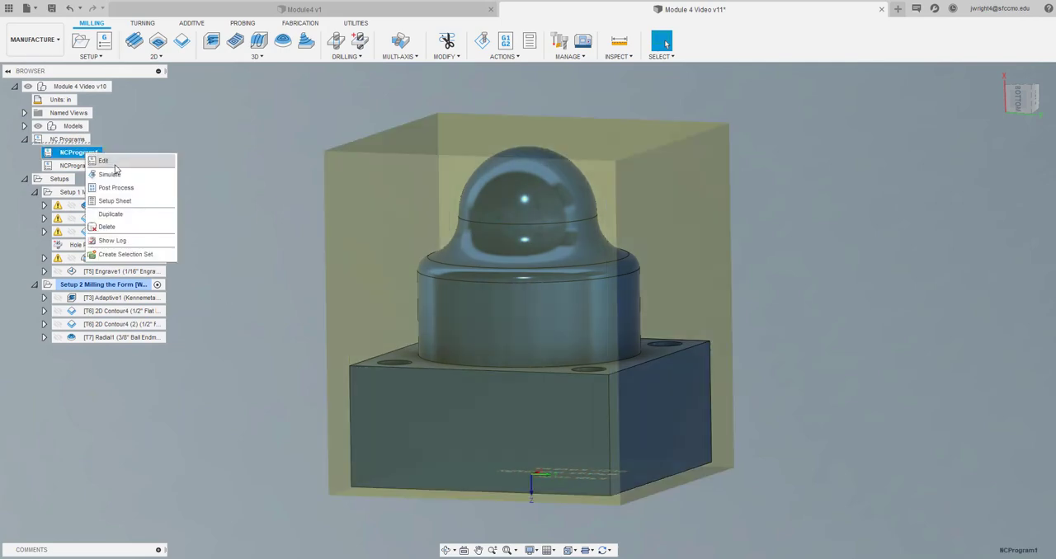
left_click(115, 164)
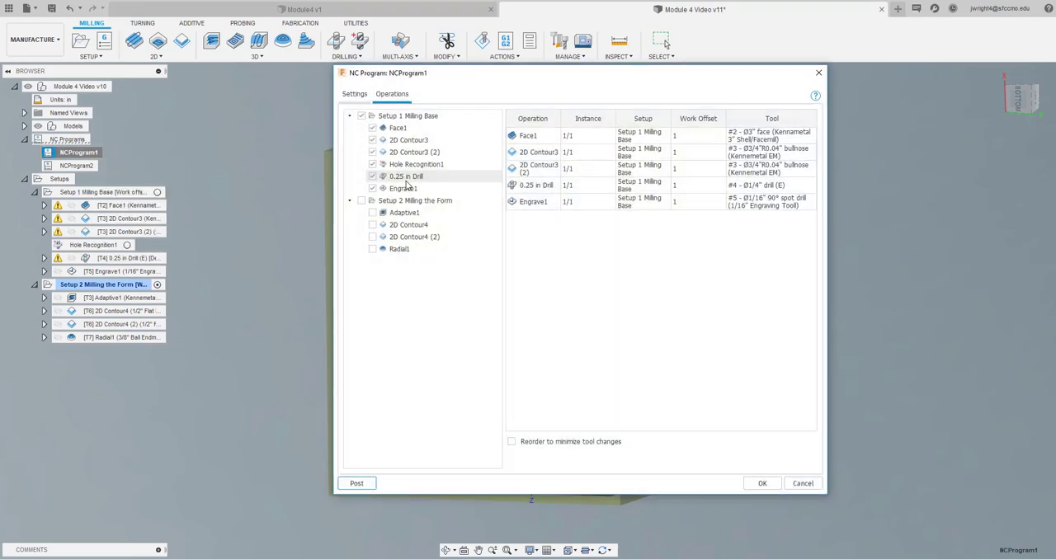
left_click(355, 95)
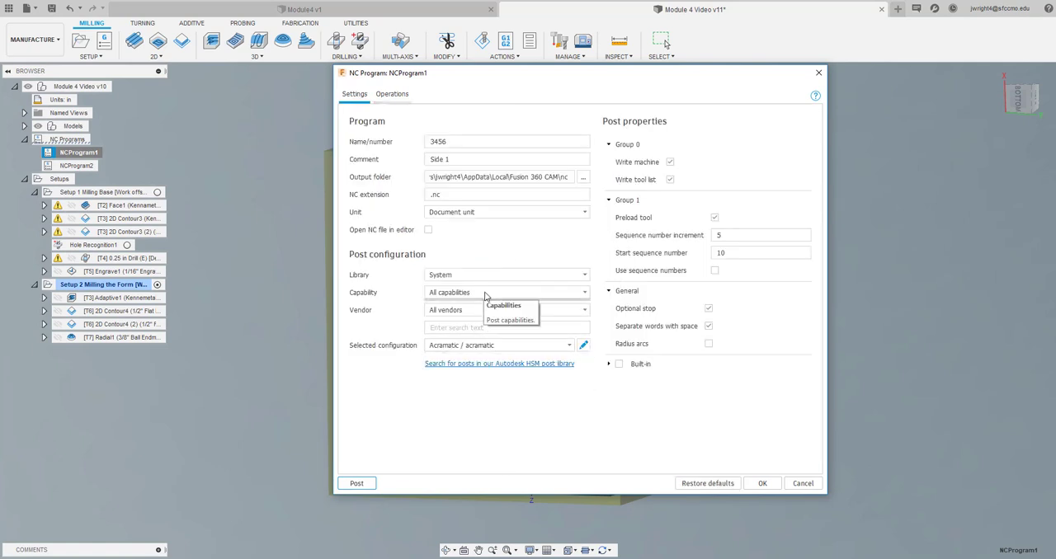
left_click(486, 294)
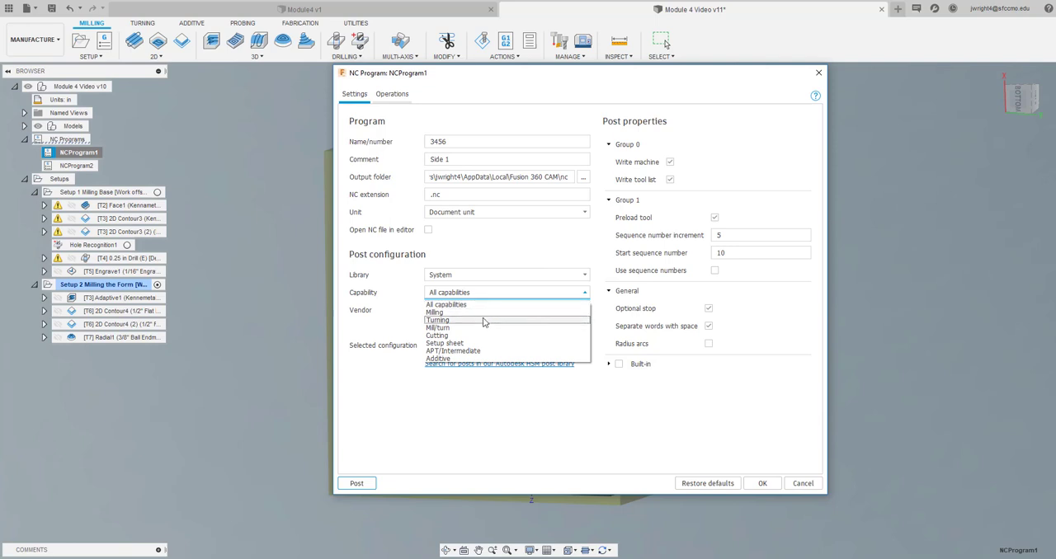
left_click(485, 313)
left_click(483, 311)
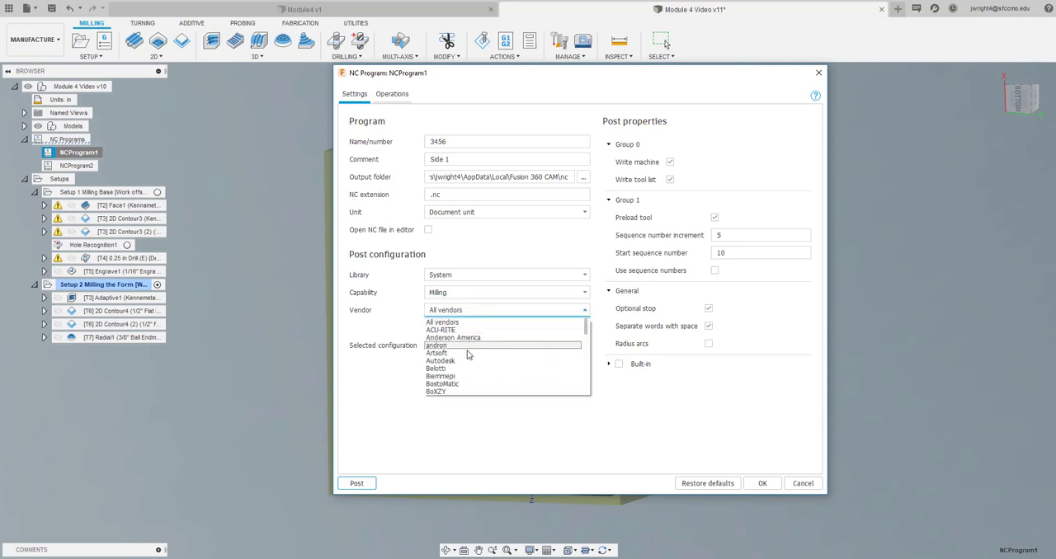
scroll(482, 386, "down", 3)
scroll(482, 385, "down", 3)
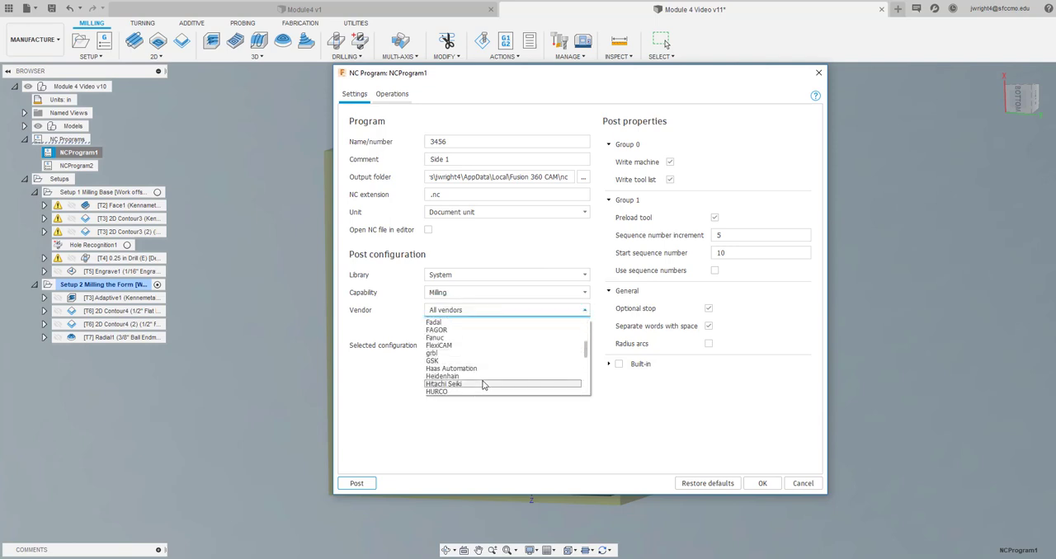
left_click(477, 368)
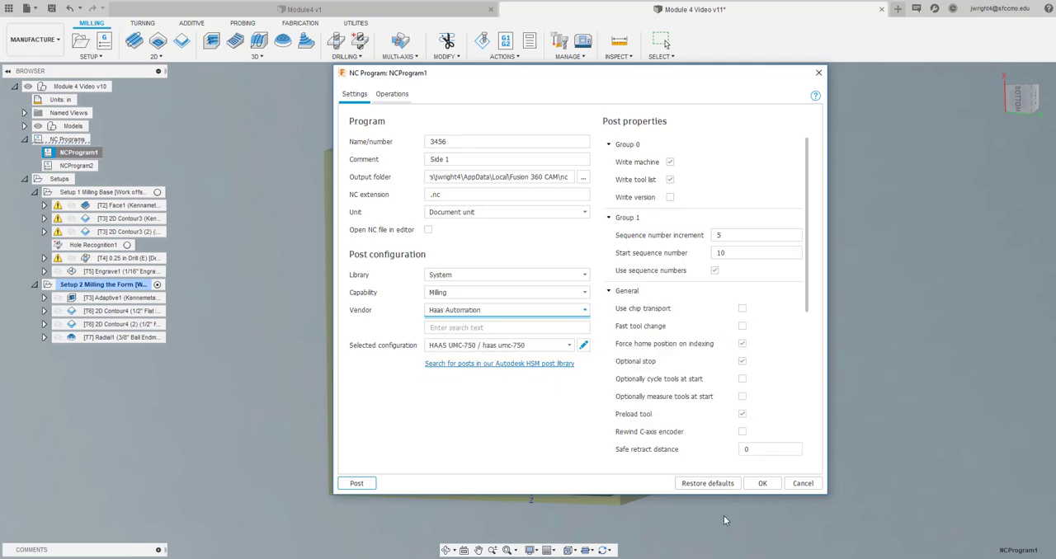
left_click(762, 483)
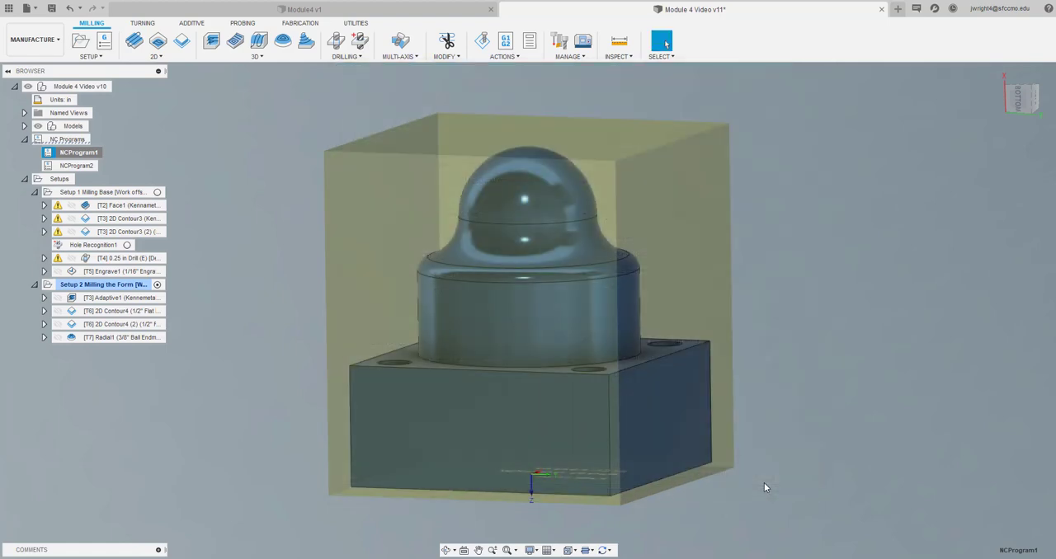
Edit NCProgram2's post configuration, setting the capability to Milling and the vendor to Haas Automation
right_click(86, 165)
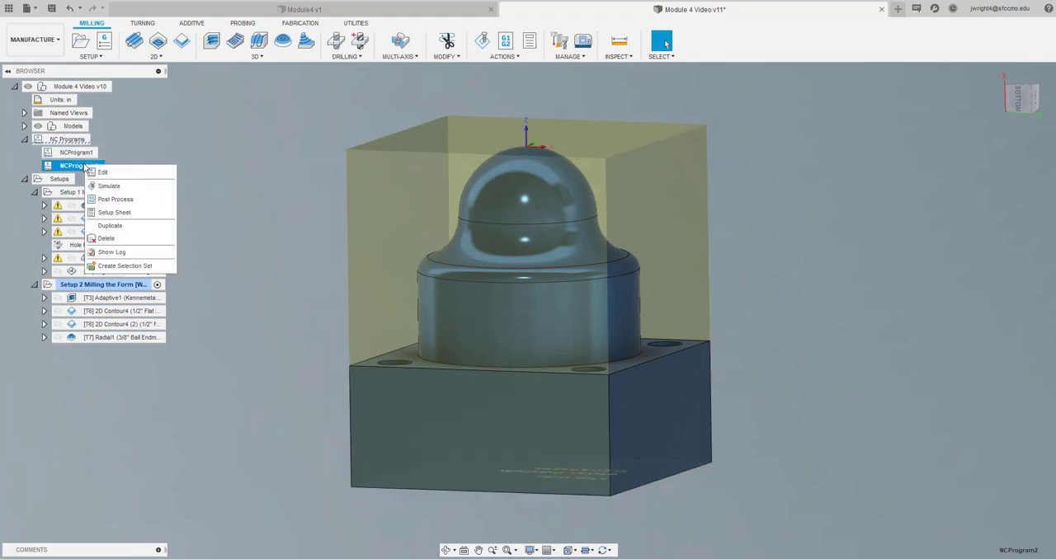
left_click(136, 173)
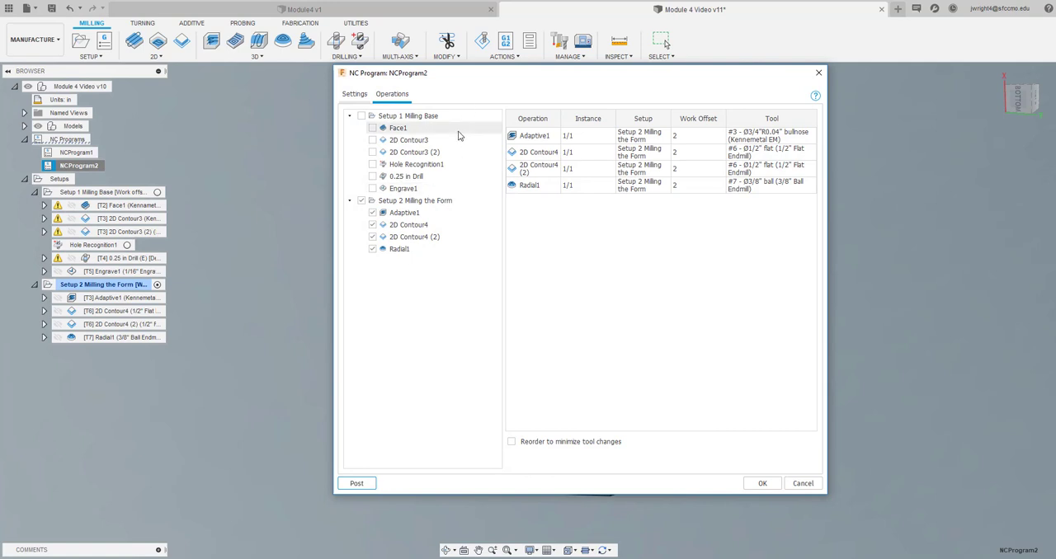
left_click(353, 94)
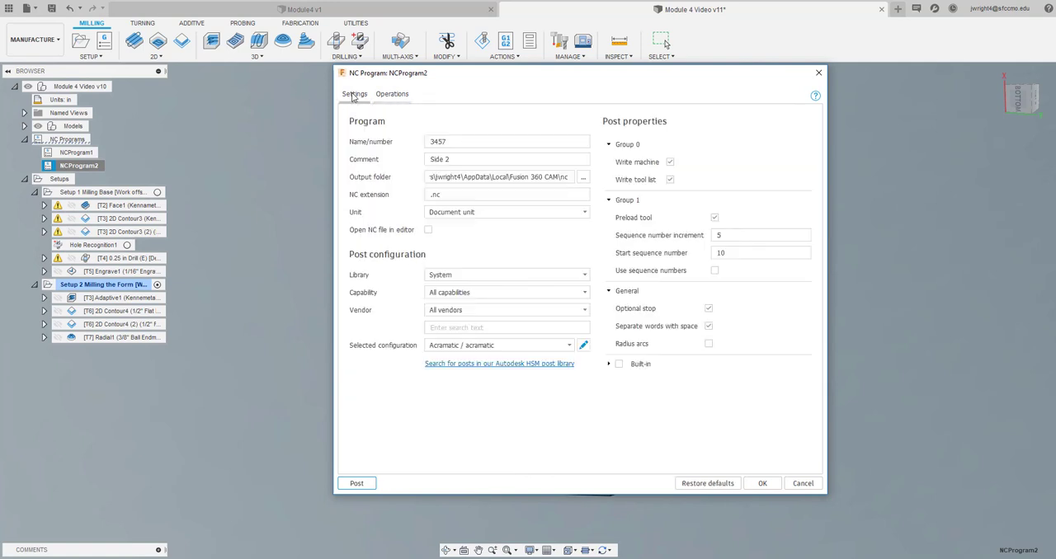
left_click(527, 299)
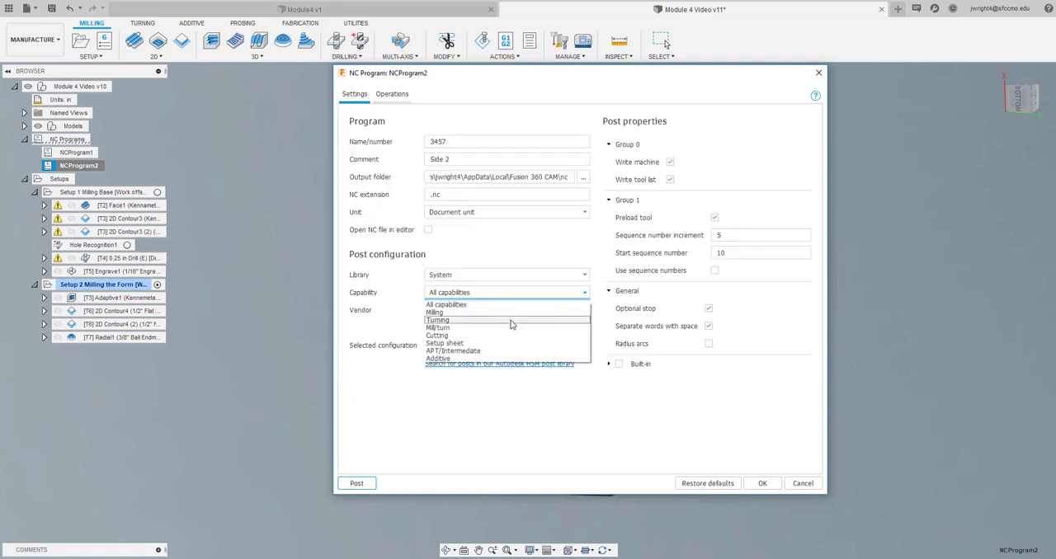
left_click(511, 324)
left_click(513, 299)
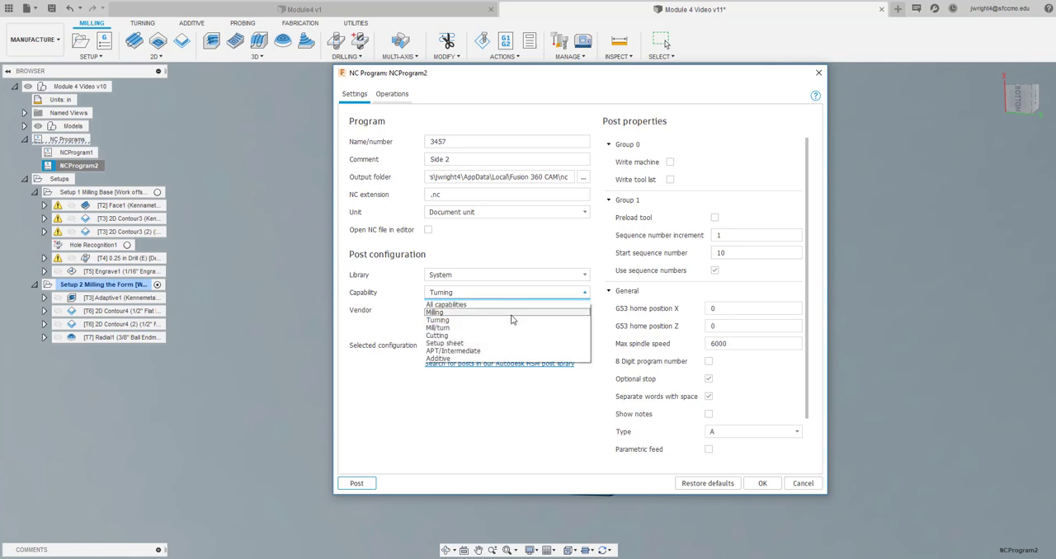
left_click(512, 313)
left_click(509, 310)
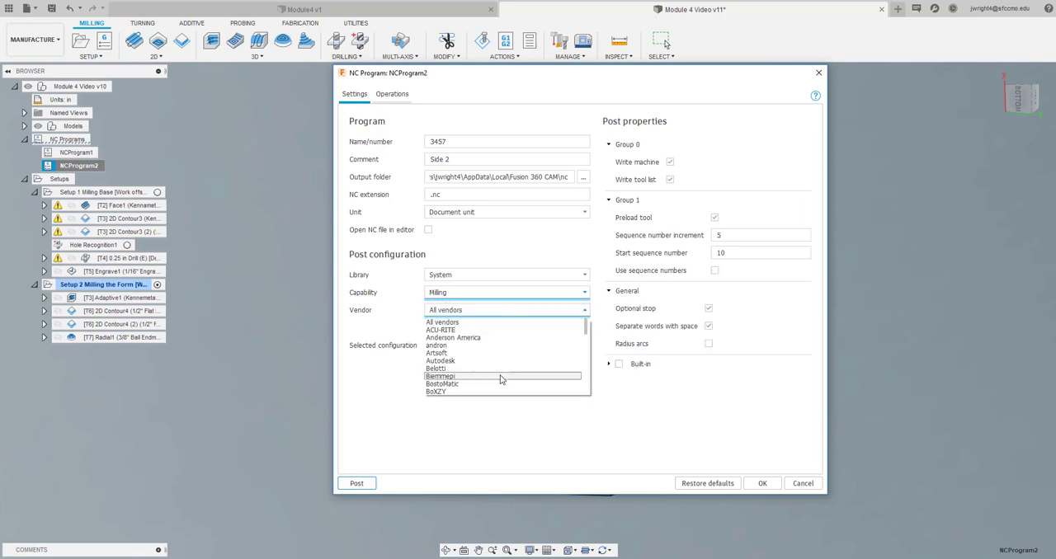
scroll(512, 381, "down", 3)
scroll(512, 381, "down", 1)
left_click(511, 375)
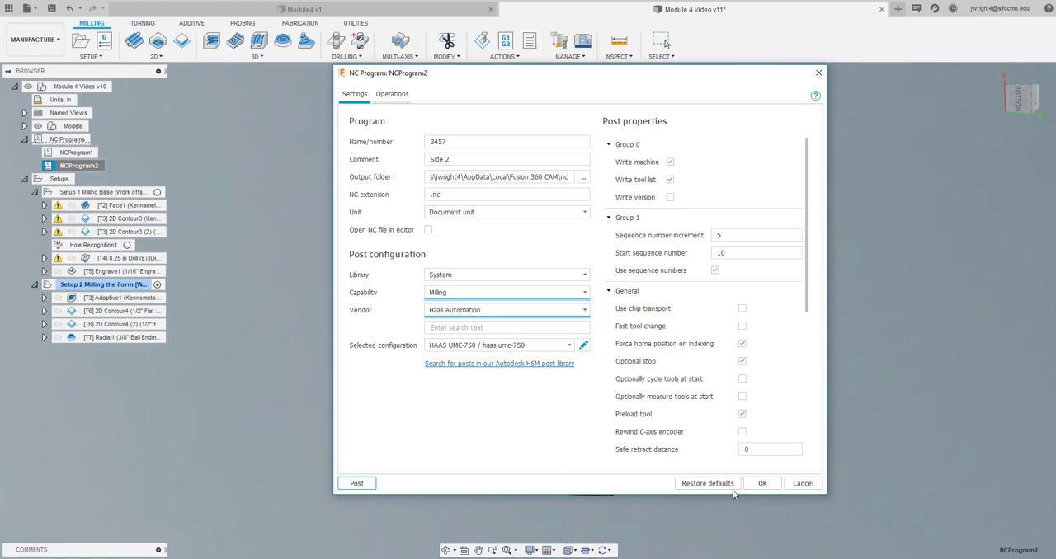
left_click(762, 484)
left_click(158, 366)
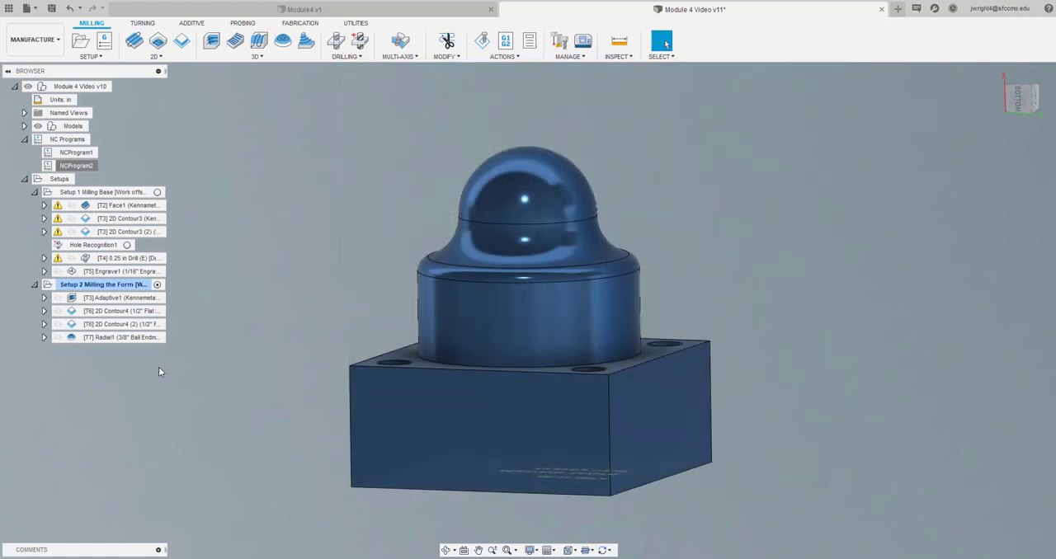
Post process NCProgram2 again, overwriting 3457.nc, and open the posted code to examine the G55 and G53 lines under Adaptive1
right_click(93, 169)
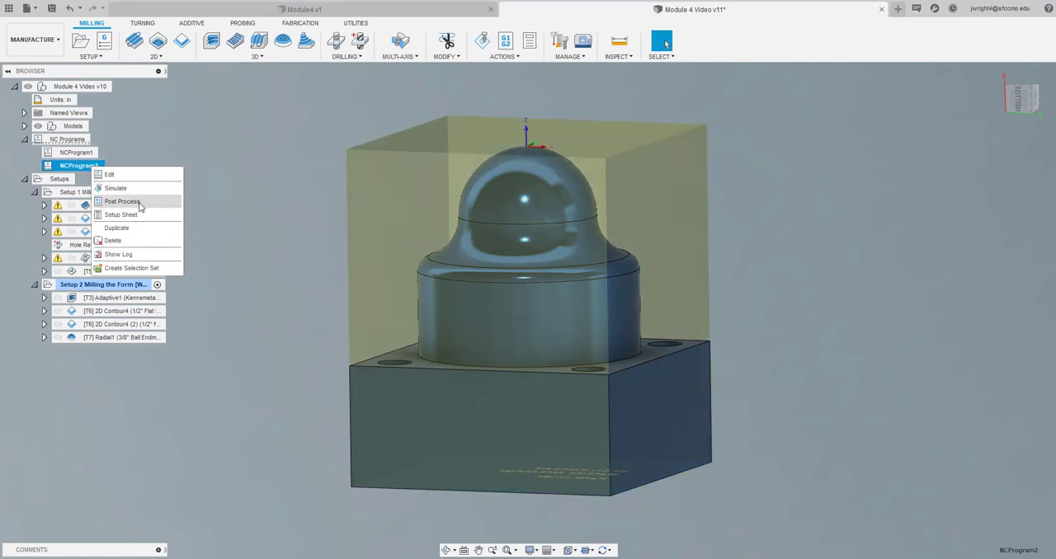
left_click(137, 202)
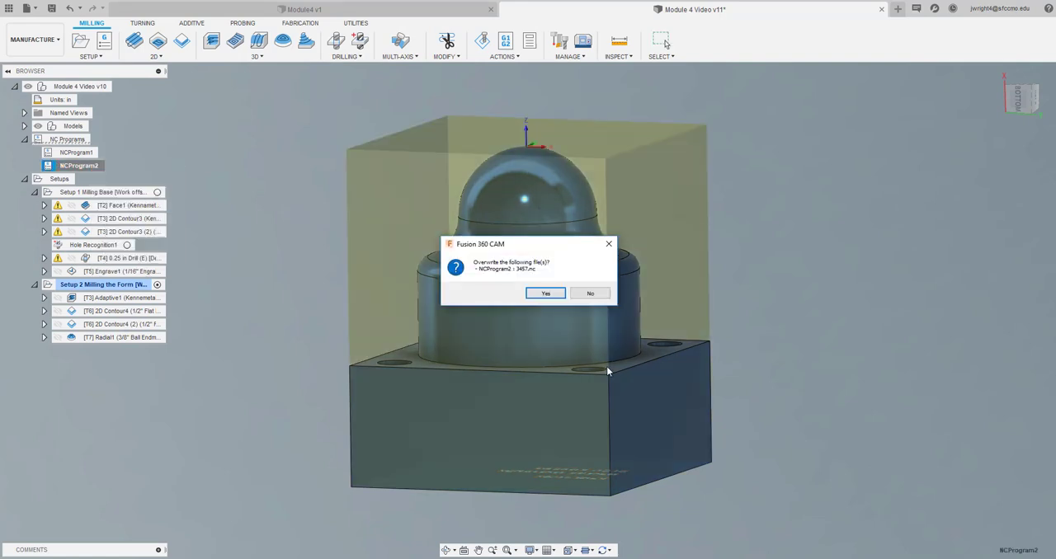
left_click(544, 293)
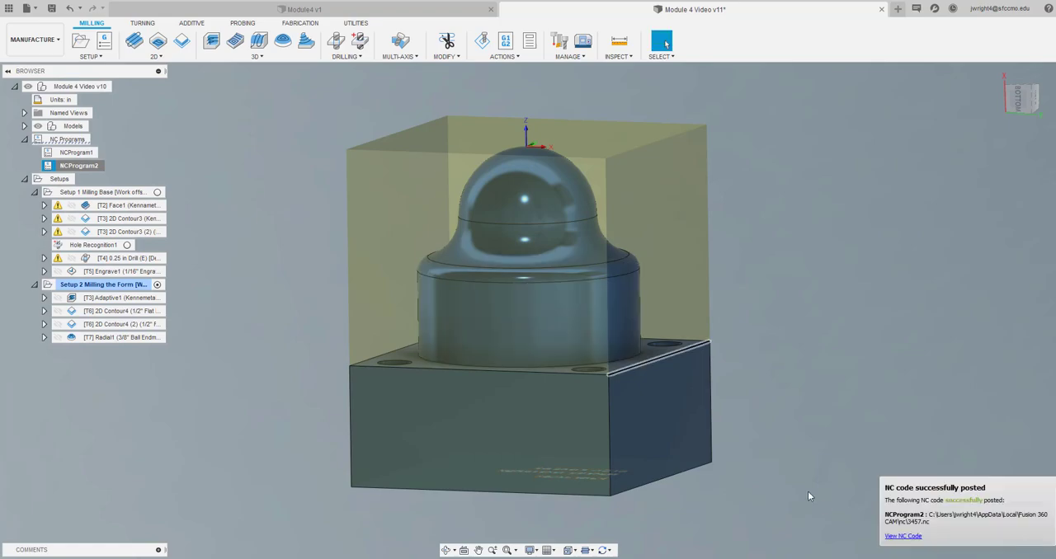
left_click(903, 536)
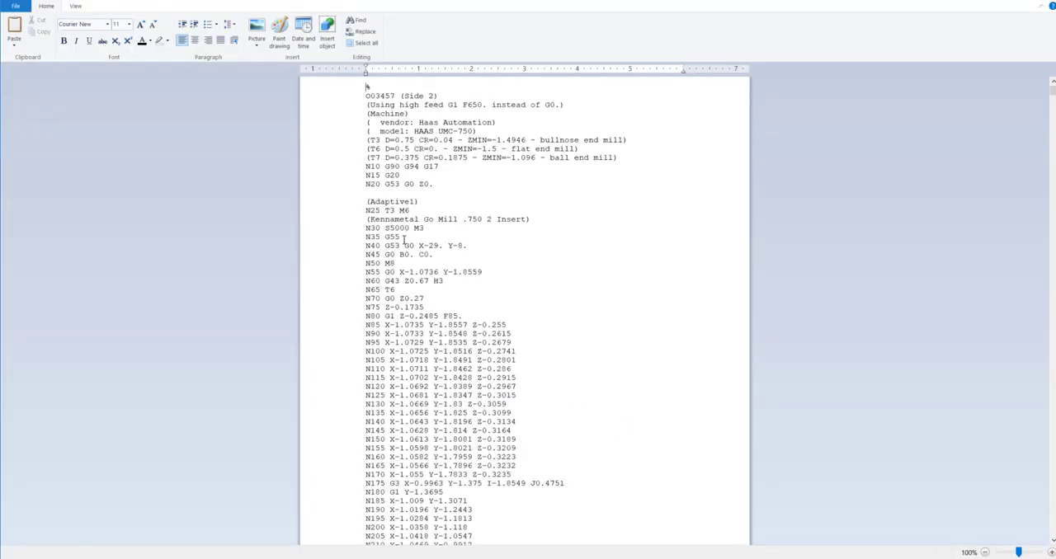
left_click_drag(406, 236, 377, 237)
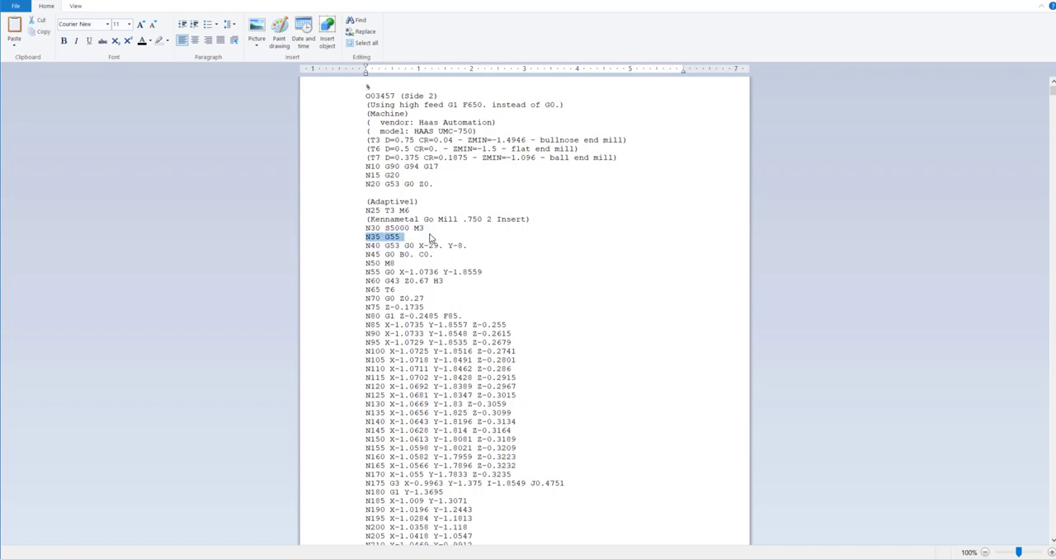
left_click(497, 247)
left_click_drag(467, 246, 367, 240)
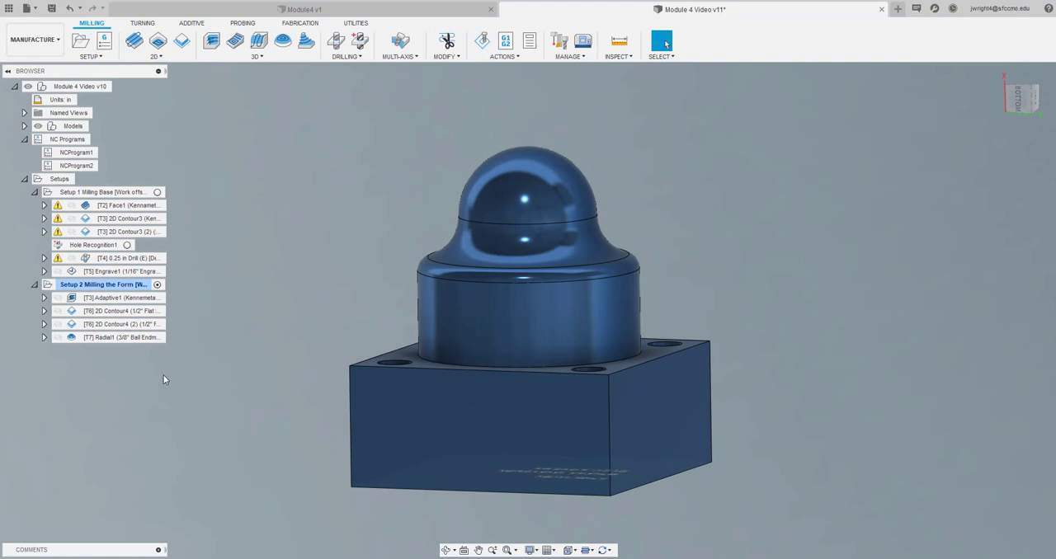
Save the design as a new version with the description User Saved
left_click(50, 10)
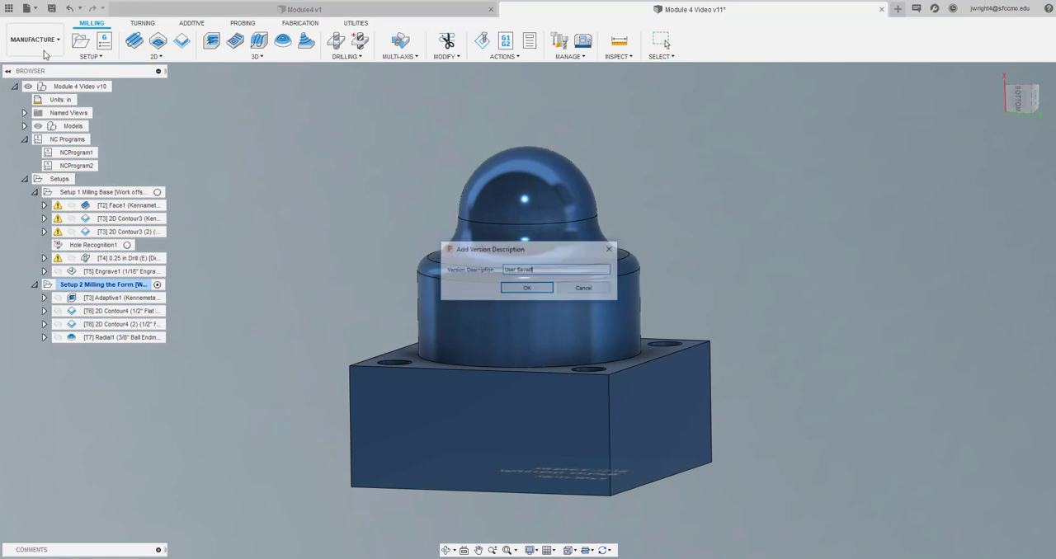
left_click(532, 289)
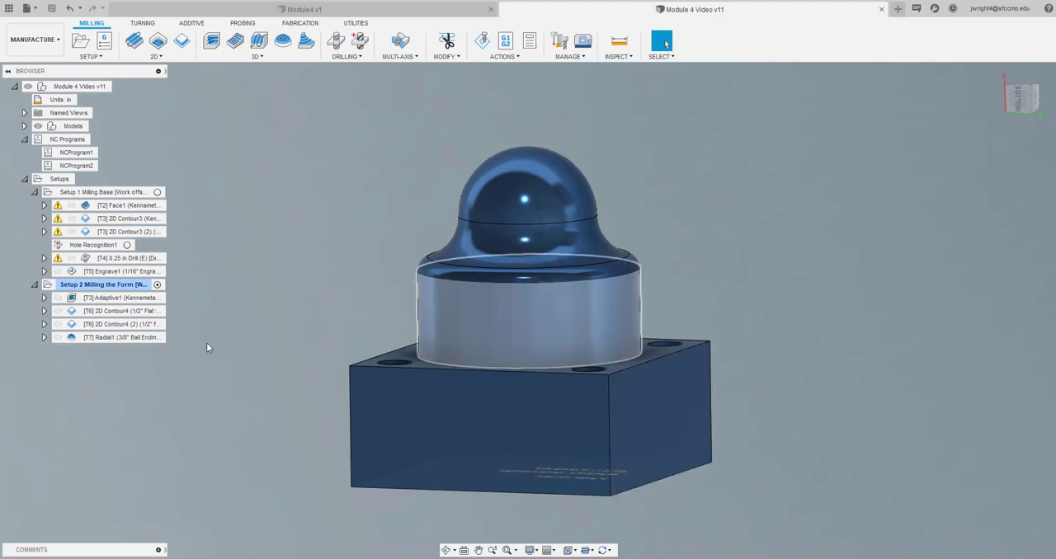
Make Setup 1 Milling Base the active setup and highlight NCProgram1 and NCProgram2 in turn, leaving nothing selected
left_click(72, 193)
left_click(83, 284)
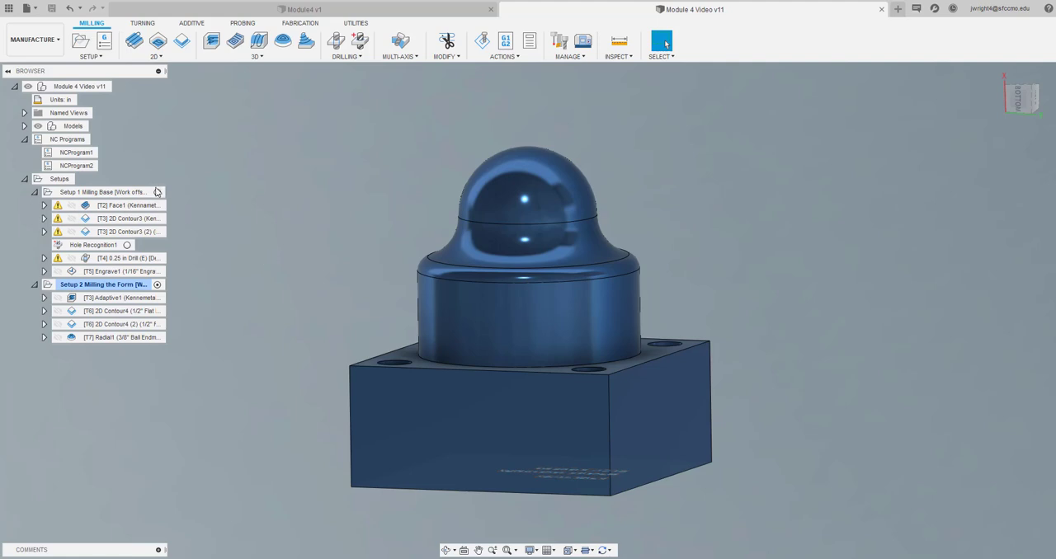
left_click(156, 194)
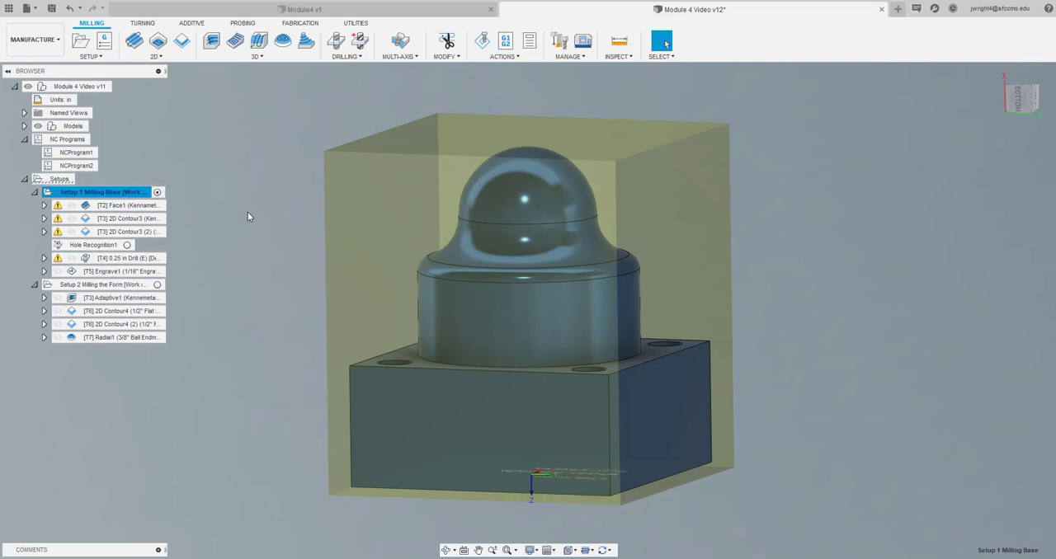
left_click(85, 155)
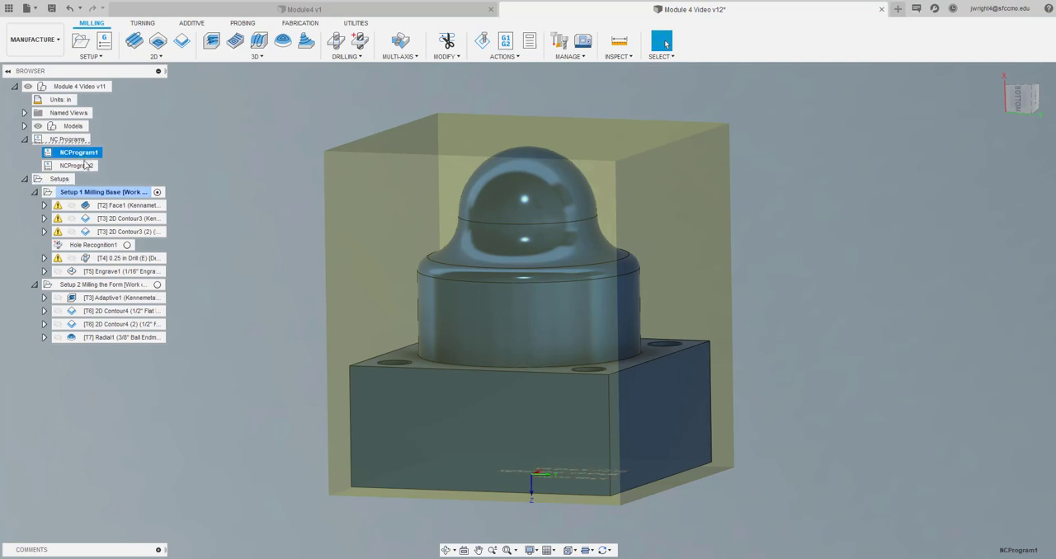
left_click(87, 166)
left_click(173, 154)
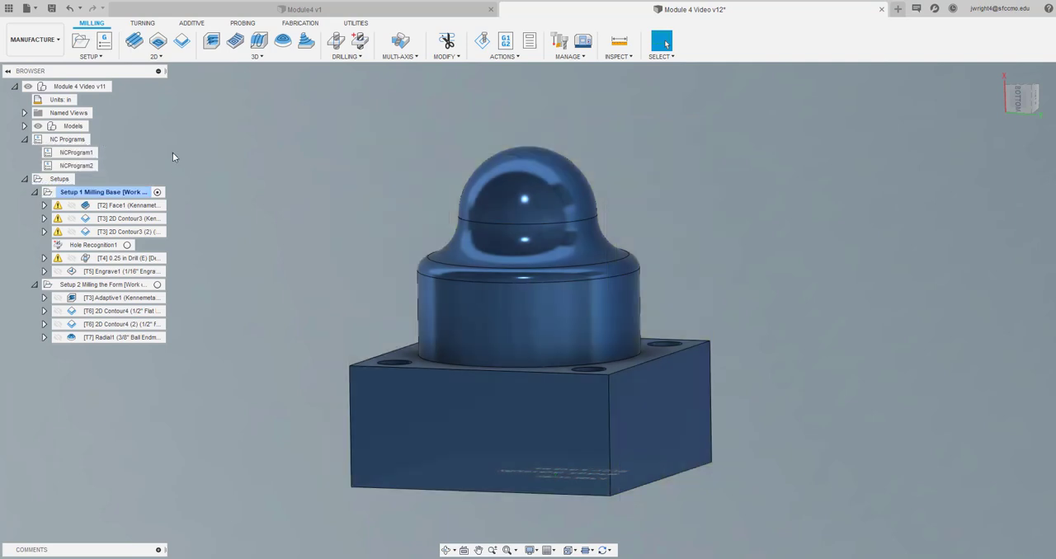